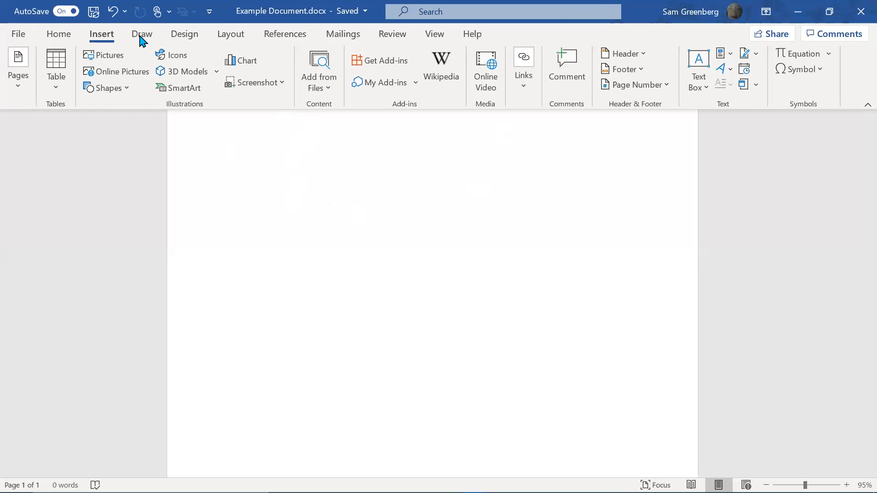
Type the Normal Text, Section Headers and Subsections lines, each on its own line
{"action": "left_click", "coordinate": [53, 34]}
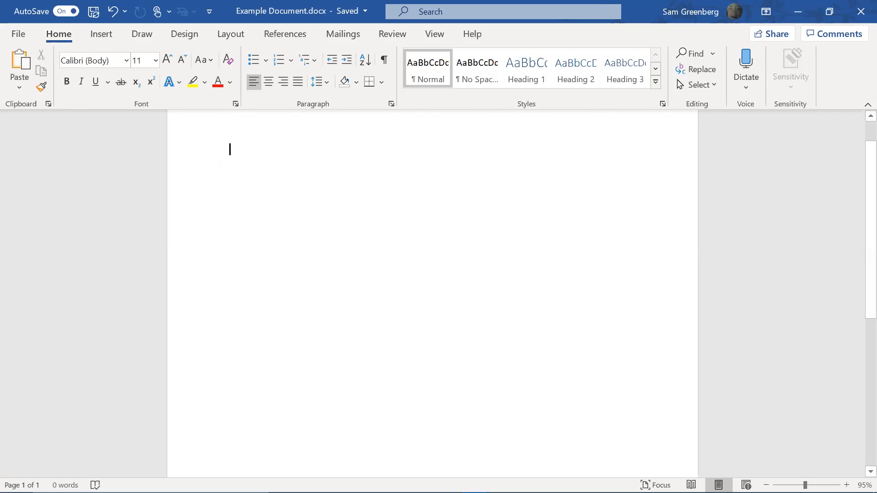
{"action": "type", "text": "Notes"}
{"action": "key", "text": "BackSpace"}
{"action": "key", "text": "BackSpace"}
{"action": "type", "text": "mal Text"}
{"action": "key", "text": "Return"}
{"action": "type", "text": "Section He"}
{"action": "type", "text": "aders "}
{"action": "type", "text": "Subsect"}
{"action": "type", "text": "ions"}
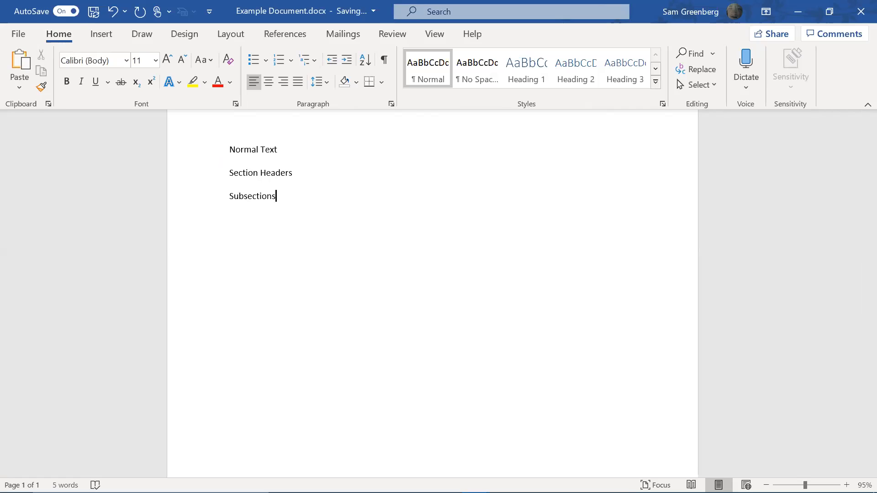
{"action": "key", "text": "Return"}
Add the Figure Captions, Table Labels, References and HeaderFooter lines below
{"action": "type", "text": "Figure Captions"}
{"action": "key", "text": "Return"}
{"action": "type", "text": "Table "}
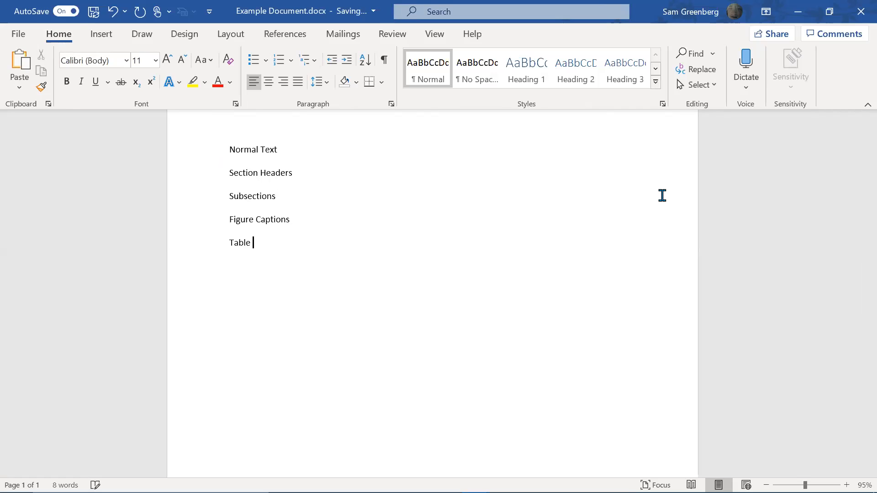
{"action": "type", "text": "LabelsRe"}
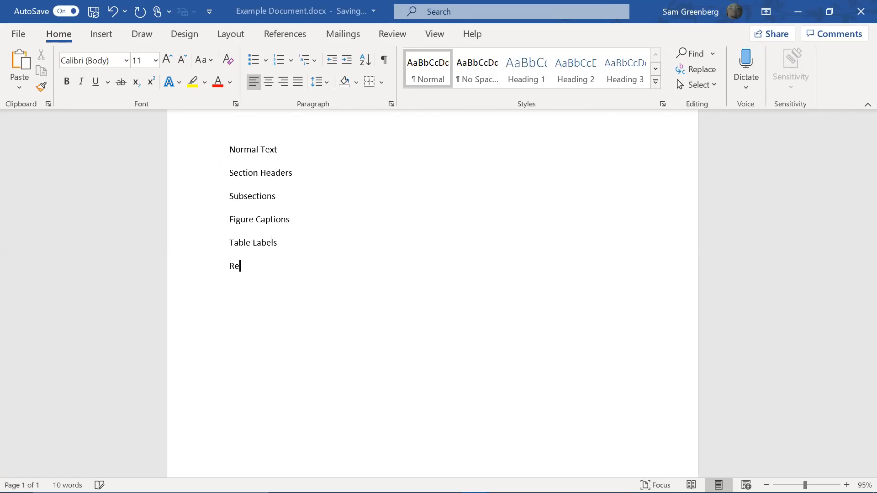
{"action": "type", "text": "ferences Fo"}
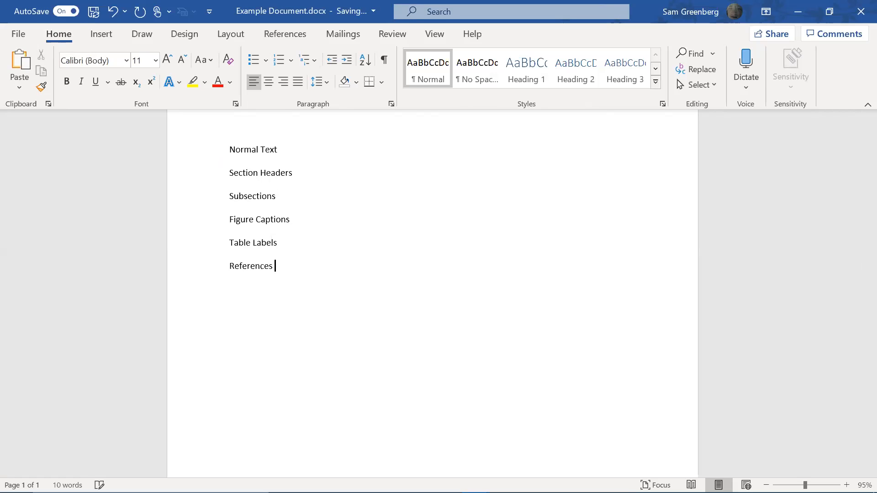
{"action": "key", "text": "BackSpace"}
{"action": "key", "text": "BackSpace"}
{"action": "key", "text": "BackSpace"}
{"action": "type", "text": "HeaderFo"}
{"action": "scroll", "coordinate": [363, 190], "scroll_direction": "up", "scroll_amount": 1}
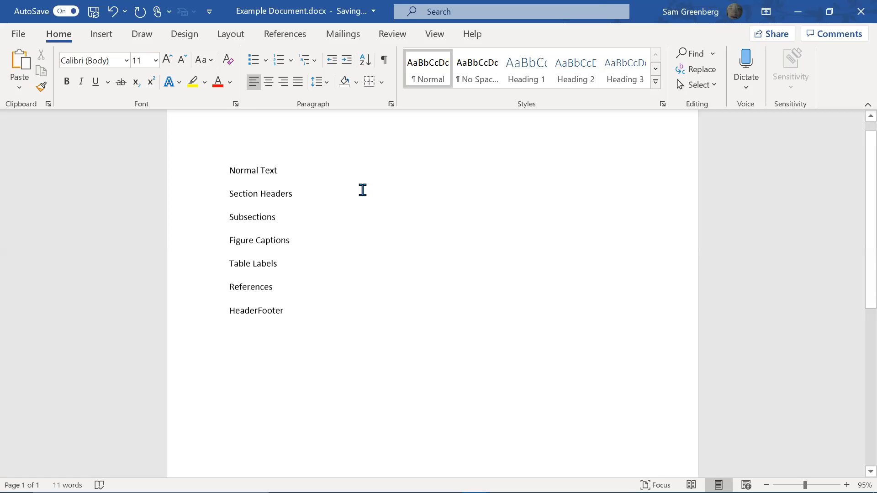
{"action": "scroll", "coordinate": [363, 190], "scroll_direction": "up", "scroll_amount": 1}
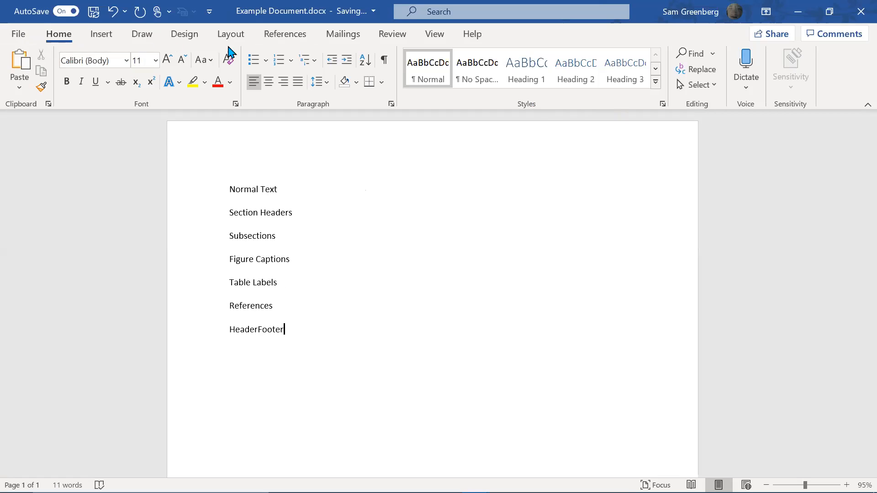
{"action": "left_click", "coordinate": [589, 73]}
{"action": "left_click", "coordinate": [449, 85]}
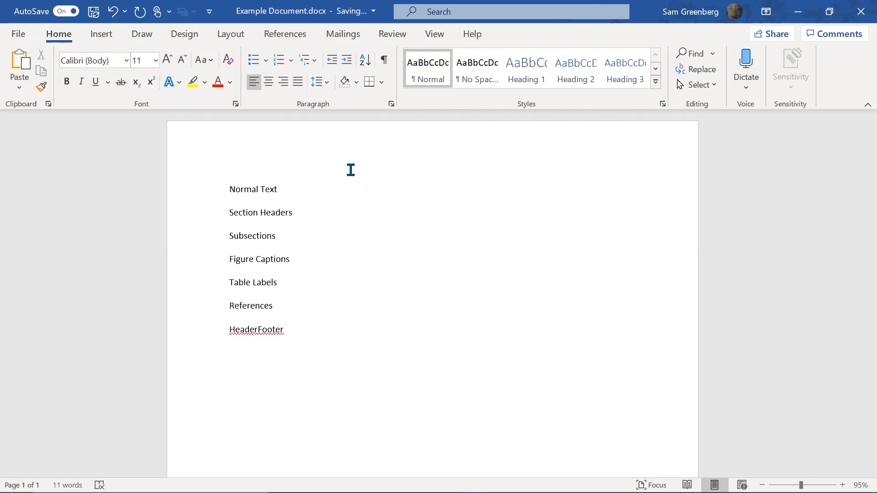
{"action": "left_click", "coordinate": [245, 189]}
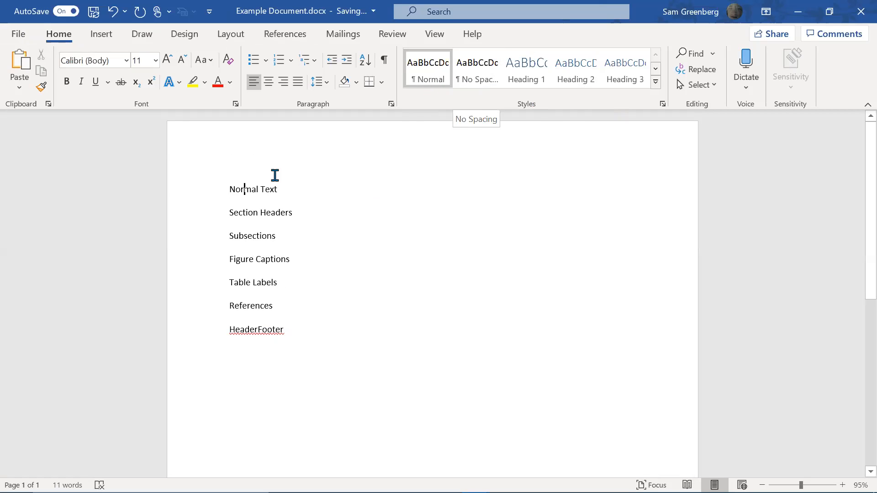
{"action": "left_click", "coordinate": [213, 191]}
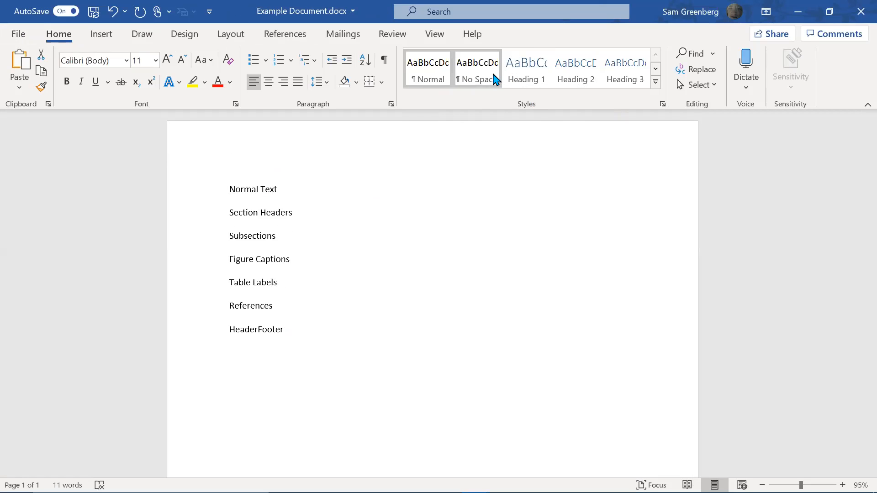
{"action": "left_click", "coordinate": [528, 80]}
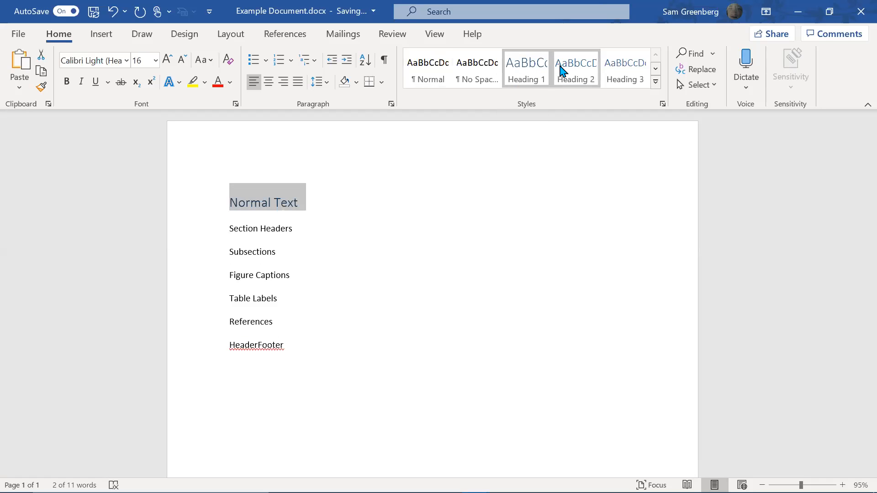
{"action": "left_click", "coordinate": [590, 68]}
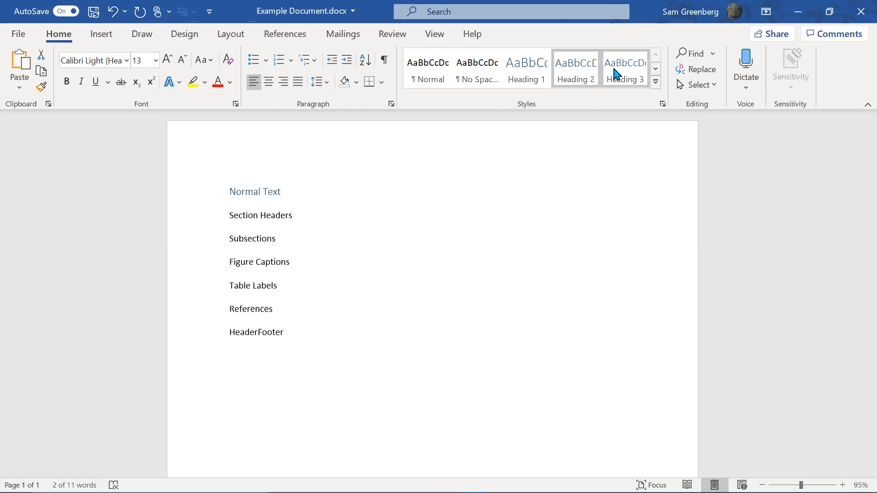
{"action": "left_click", "coordinate": [617, 74]}
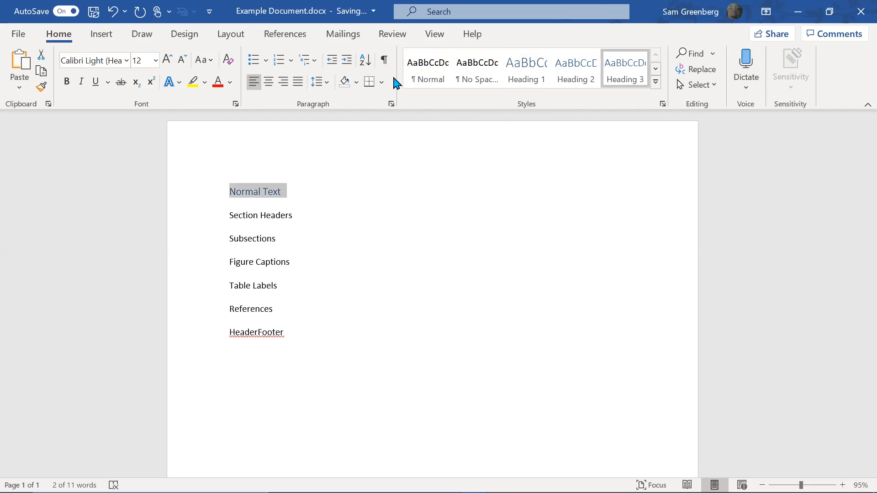
{"action": "left_click", "coordinate": [448, 70]}
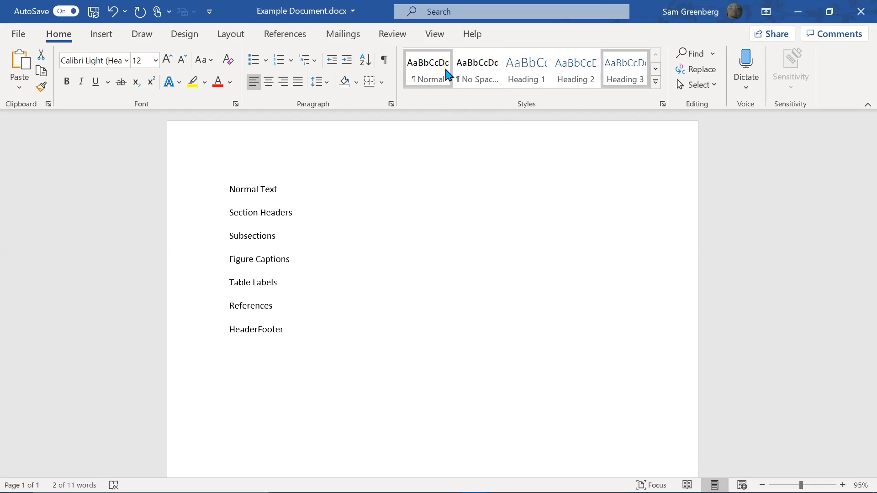
{"action": "left_click", "coordinate": [448, 73]}
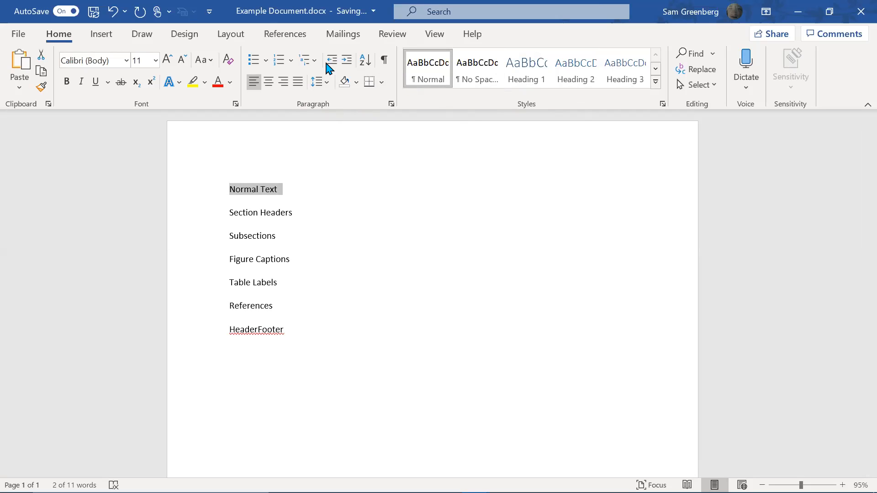
Set the Normal Text line to Times New Roman 12 pt
{"action": "left_click", "coordinate": [123, 67]}
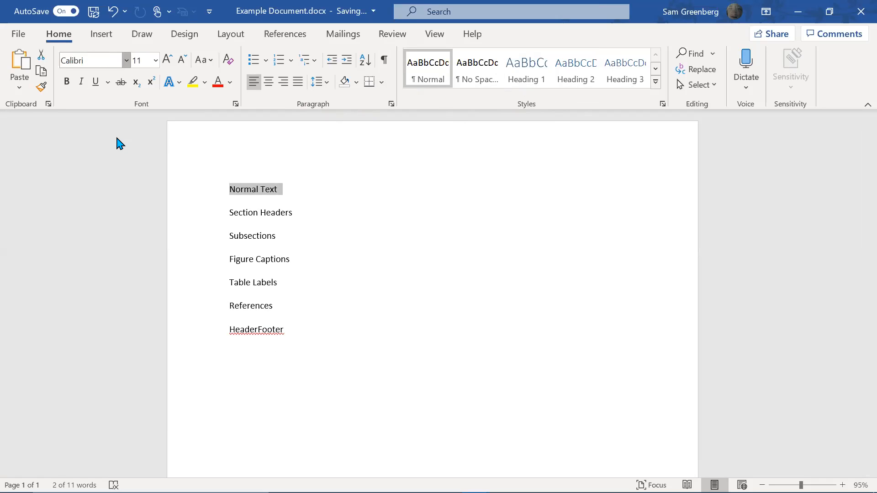
{"action": "left_click", "coordinate": [120, 157]}
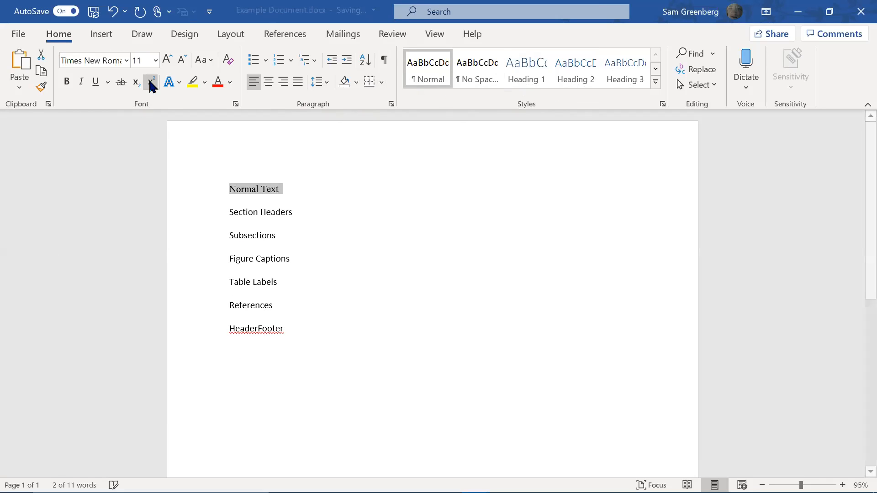
{"action": "left_click", "coordinate": [167, 60]}
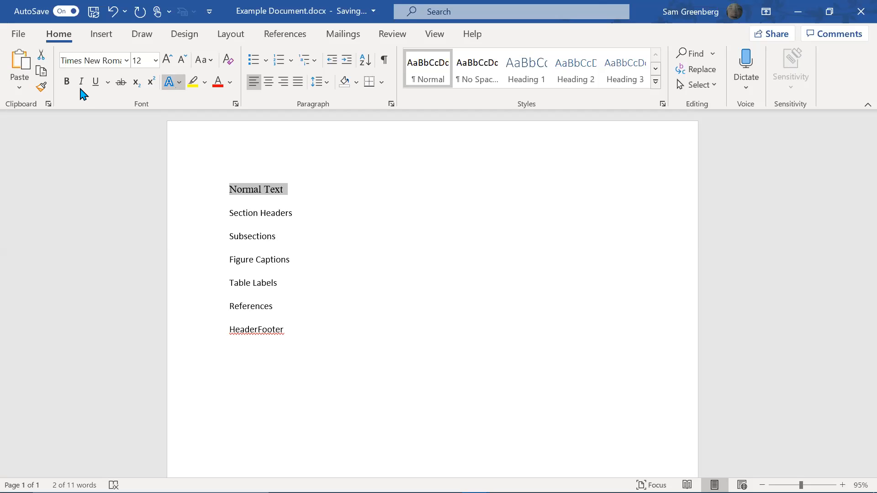
Justify the Normal Text paragraph with 1.0 line spacing and space after it
{"action": "left_click", "coordinate": [295, 85]}
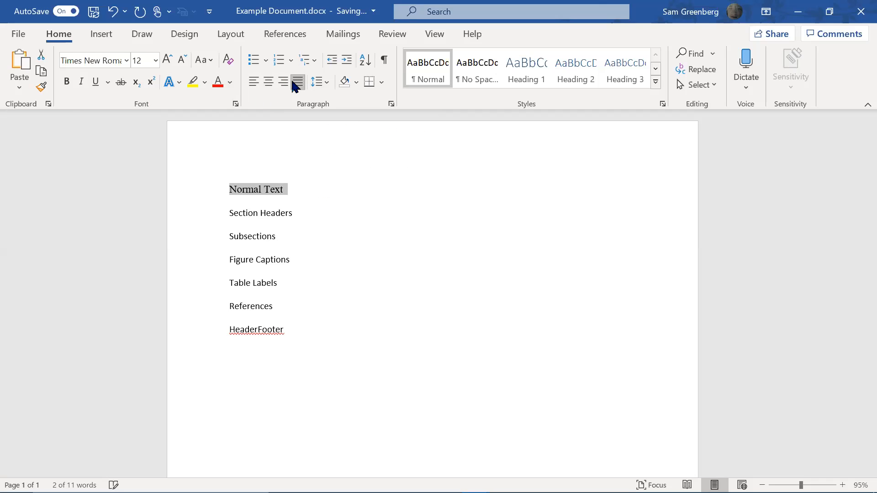
{"action": "left_click", "coordinate": [315, 84]}
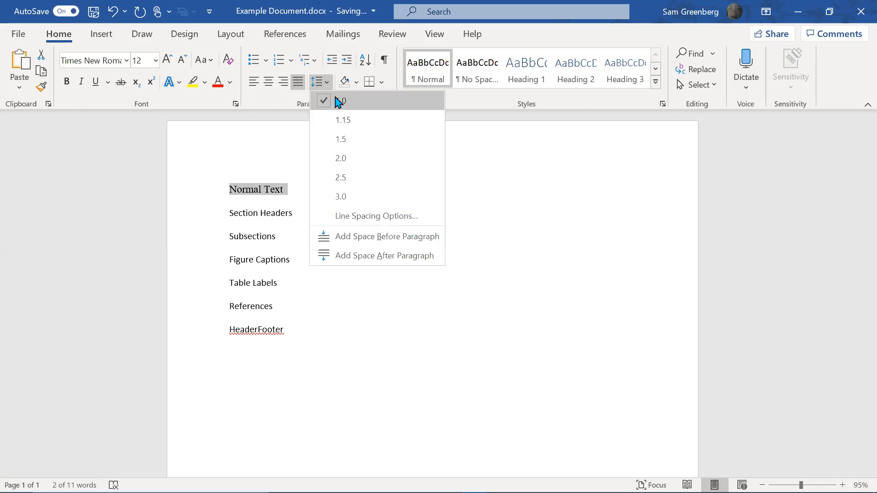
{"action": "left_click", "coordinate": [338, 101]}
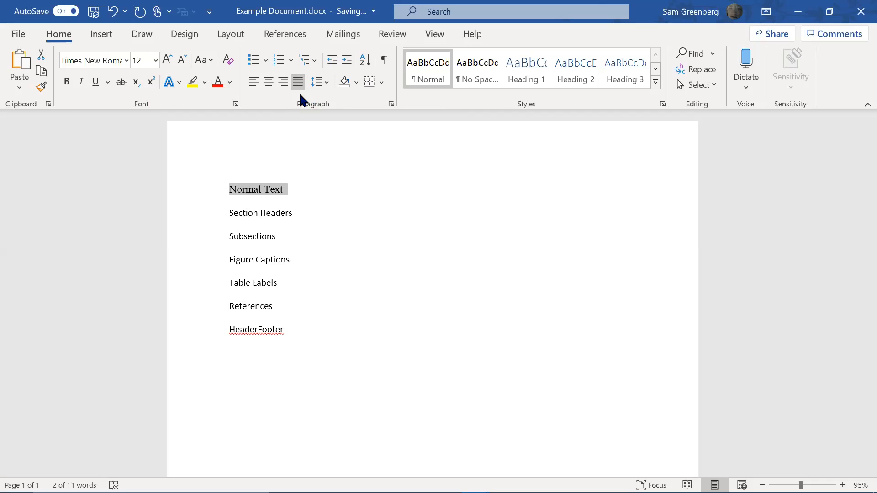
{"action": "left_click", "coordinate": [324, 86]}
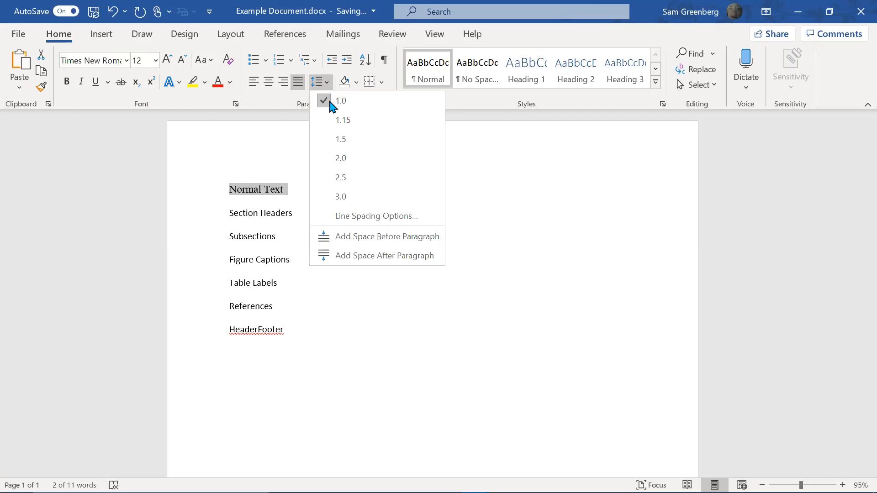
{"action": "left_click", "coordinate": [404, 254]}
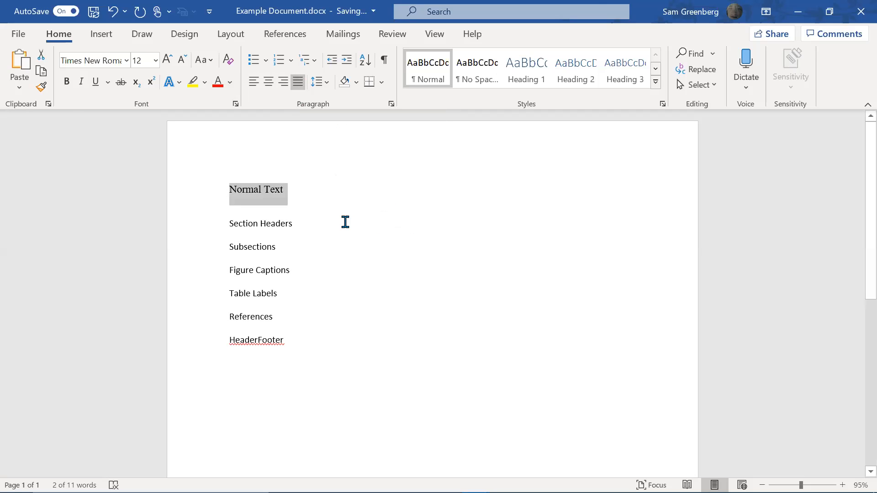
Adjust the spacing after Normal Text, removing the blank line and keeping space after
{"action": "left_click", "coordinate": [312, 190]}
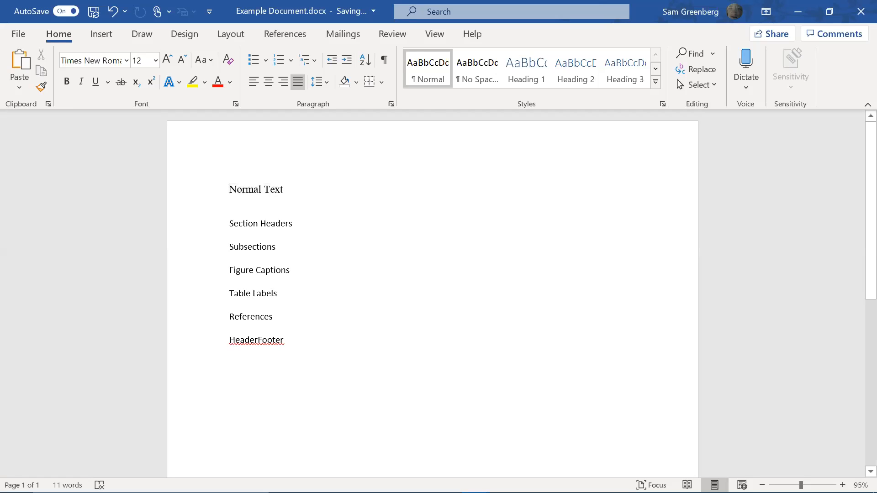
{"action": "key", "text": "Return"}
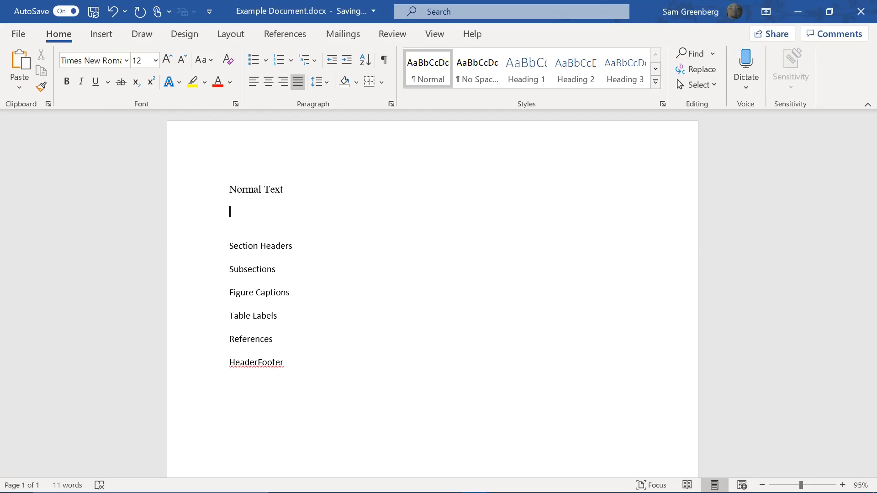
{"action": "key", "text": "BackSpace"}
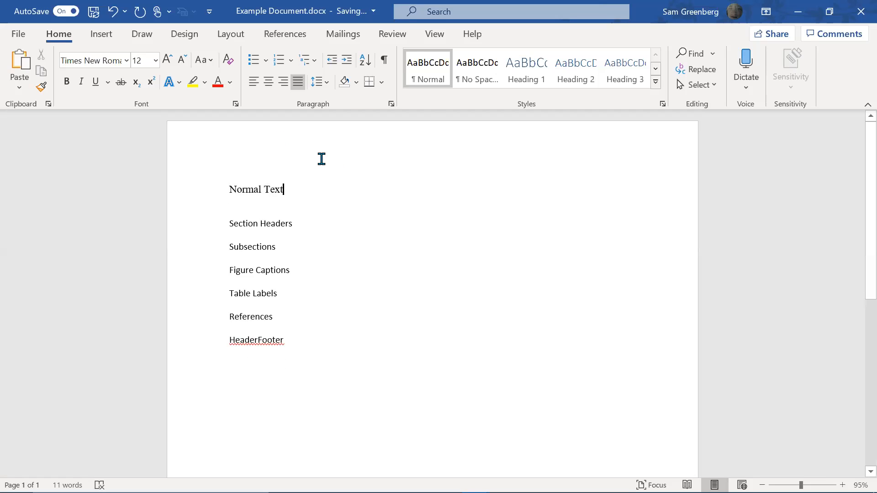
{"action": "left_click", "coordinate": [327, 84]}
{"action": "left_click", "coordinate": [352, 257]}
{"action": "key", "text": "Return"}
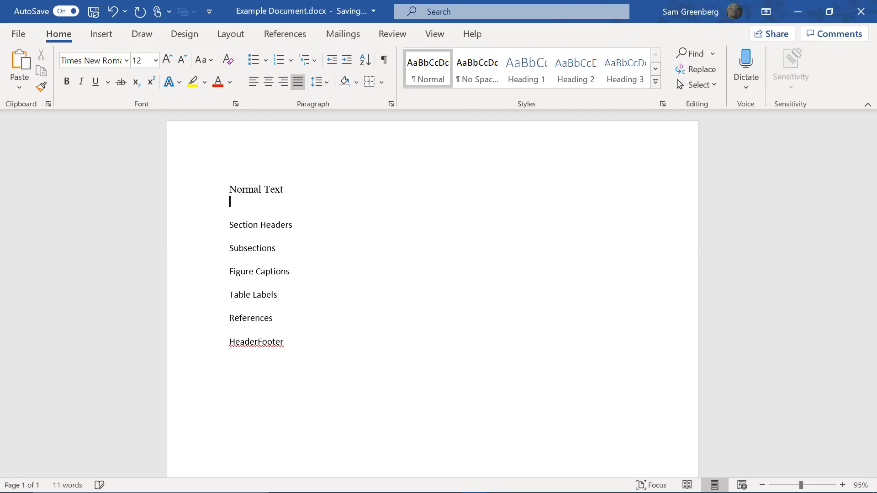
{"action": "key", "text": "BackSpace"}
{"action": "key", "text": "shift+Home"}
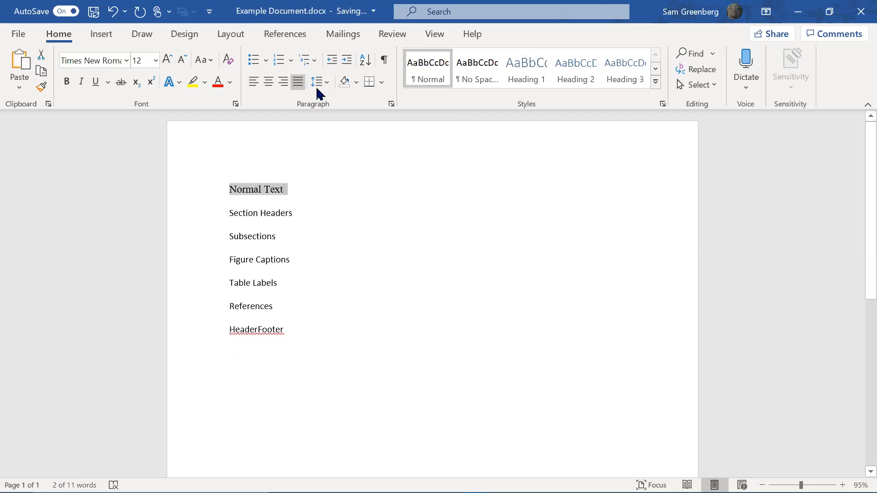
{"action": "left_click", "coordinate": [316, 86]}
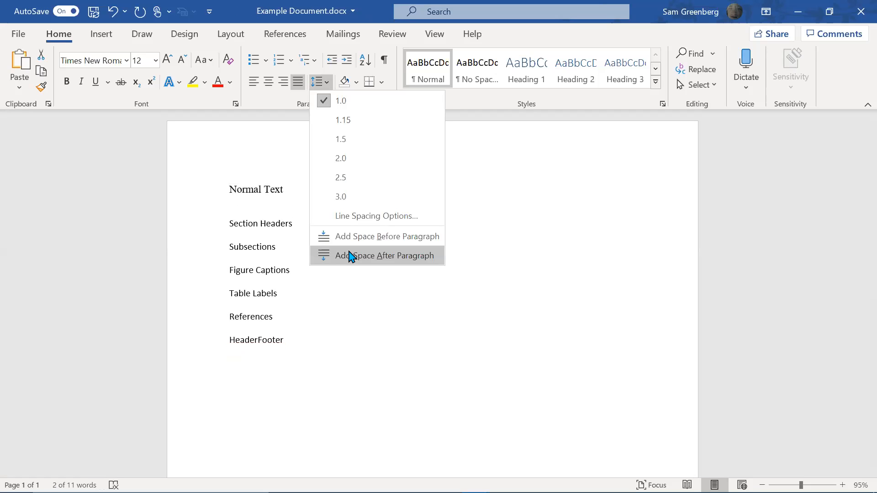
{"action": "left_click", "coordinate": [351, 256]}
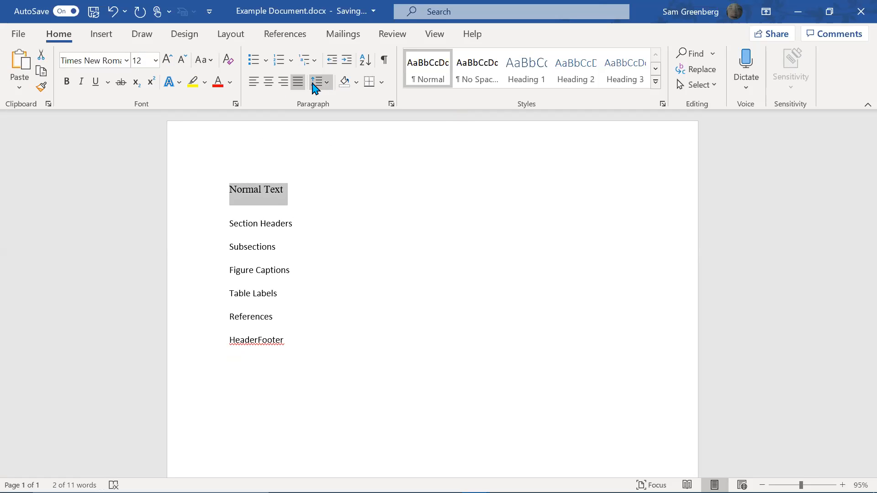
Update the Normal style to match Normal Text's Times New Roman 12 pt formatting
{"action": "right_click", "coordinate": [434, 80]}
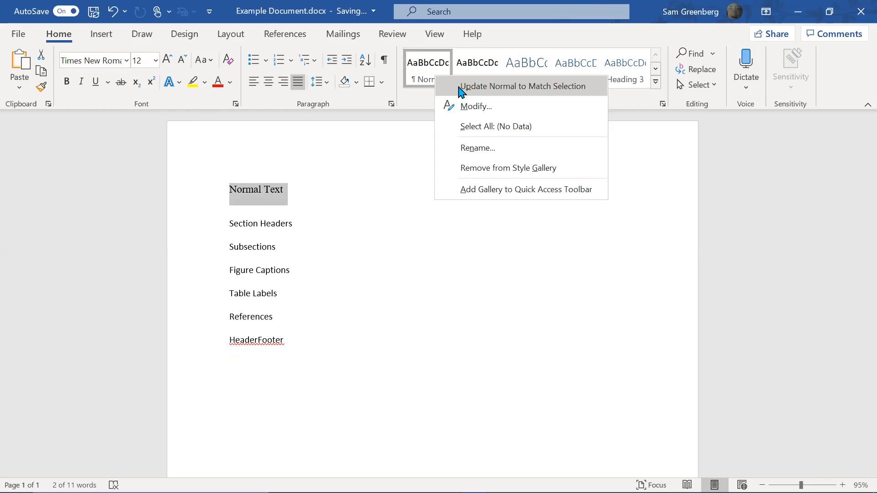
{"action": "left_click", "coordinate": [461, 87]}
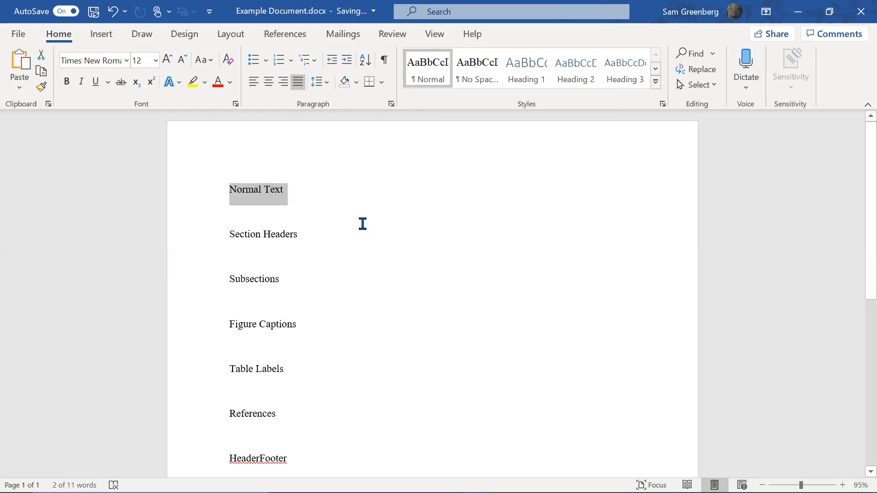
{"action": "left_click", "coordinate": [287, 234]}
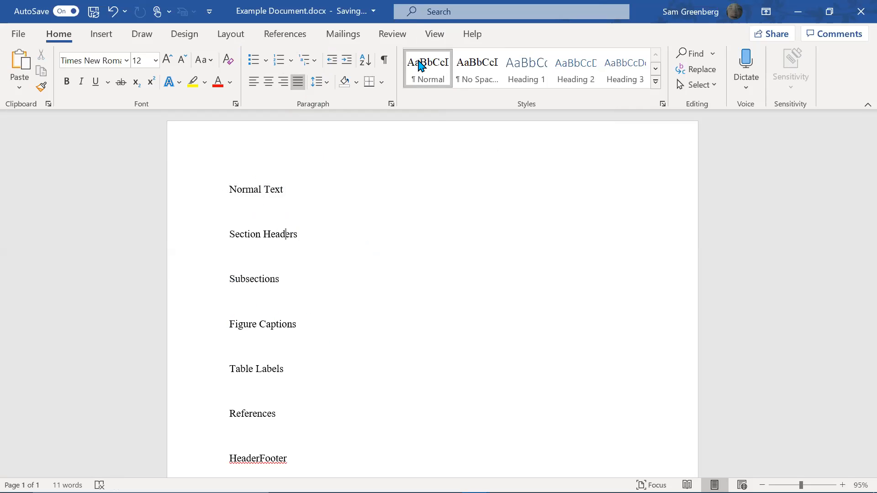
{"action": "left_click", "coordinate": [340, 189]}
{"action": "key", "text": "Down"}
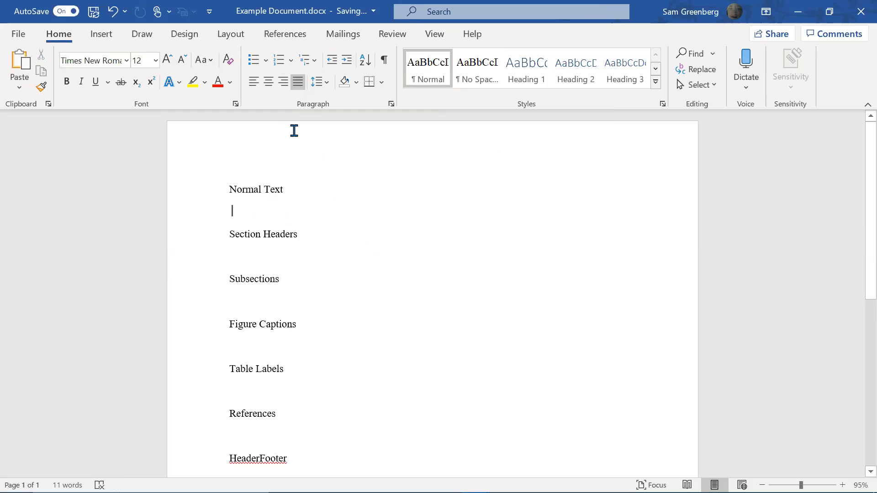
{"action": "key", "text": "Down"}
{"action": "key", "text": "Up"}
{"action": "left_click", "coordinate": [384, 60]}
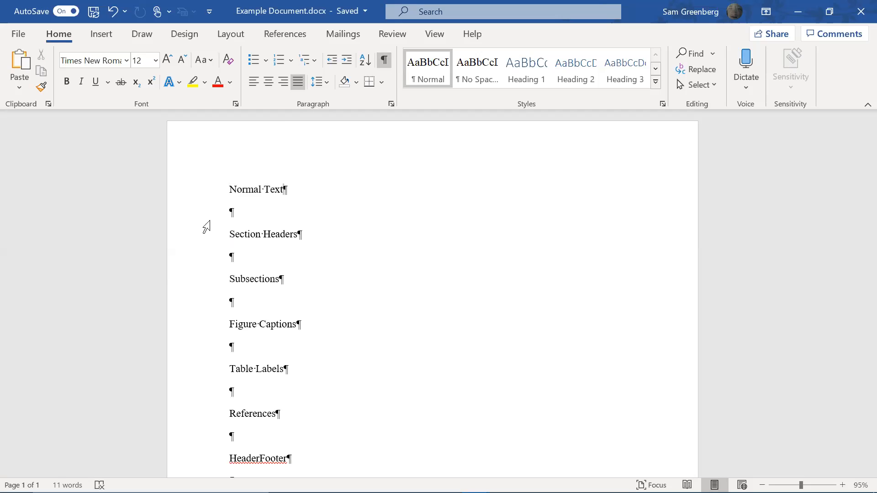
{"action": "key", "text": "Down"}
{"action": "key", "text": "Down"}
{"action": "key", "text": "Right"}
{"action": "key", "text": "Right"}
{"action": "key", "text": "Right"}
{"action": "key", "text": "Right"}
{"action": "left_click", "coordinate": [255, 237]}
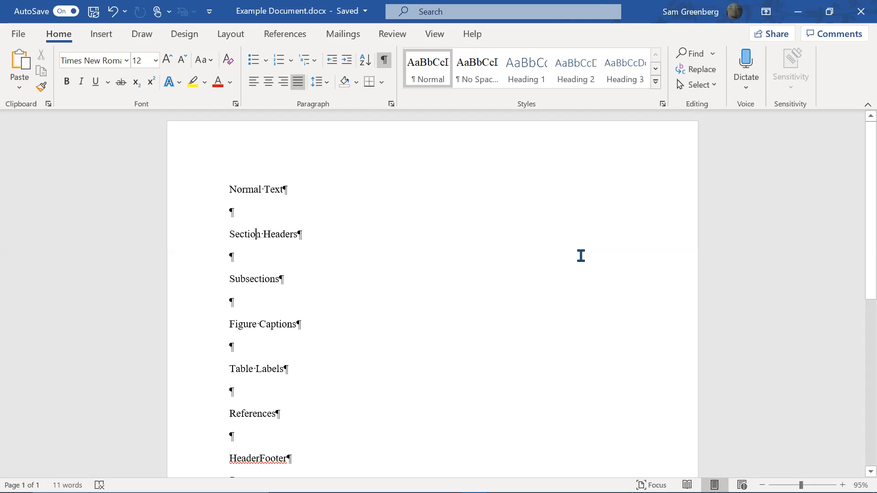
{"action": "left_click", "coordinate": [384, 61]}
{"action": "left_click", "coordinate": [294, 235]}
{"action": "left_click", "coordinate": [292, 188]}
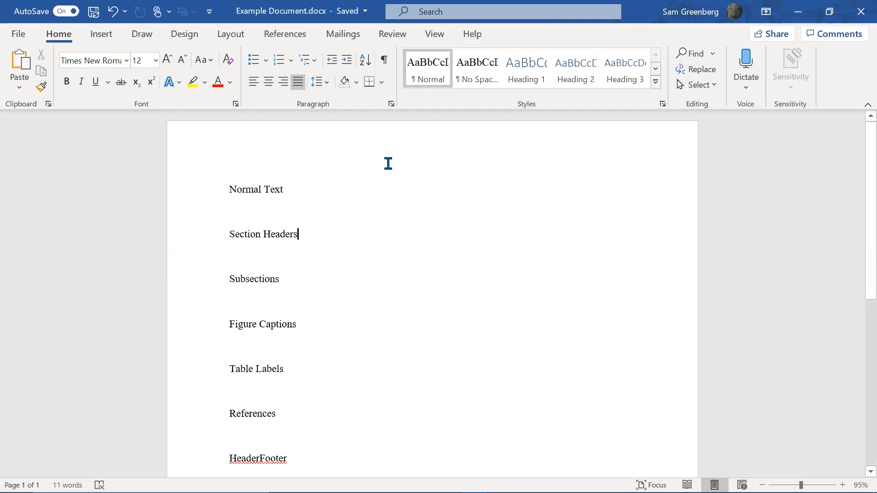
Give the Section Headers line the Heading 1 style (blue Calibri Light 16 pt)
{"action": "left_click", "coordinate": [532, 67]}
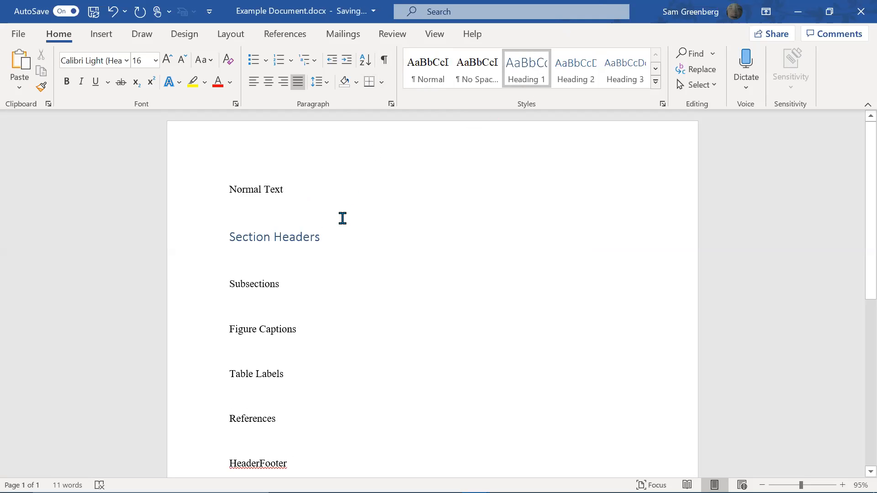
{"action": "left_click", "coordinate": [440, 83]}
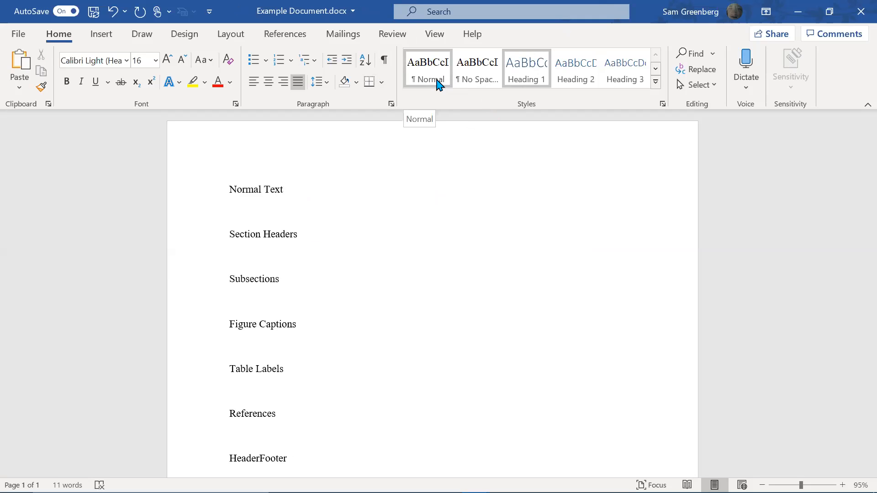
{"action": "left_click", "coordinate": [528, 77]}
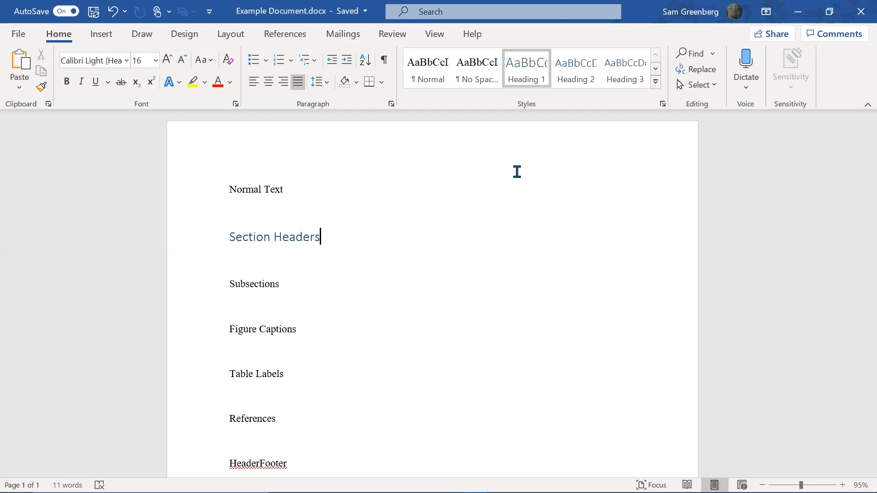
Set the Section Headers line to Times New Roman 12 pt
{"action": "key", "text": "shift+Home"}
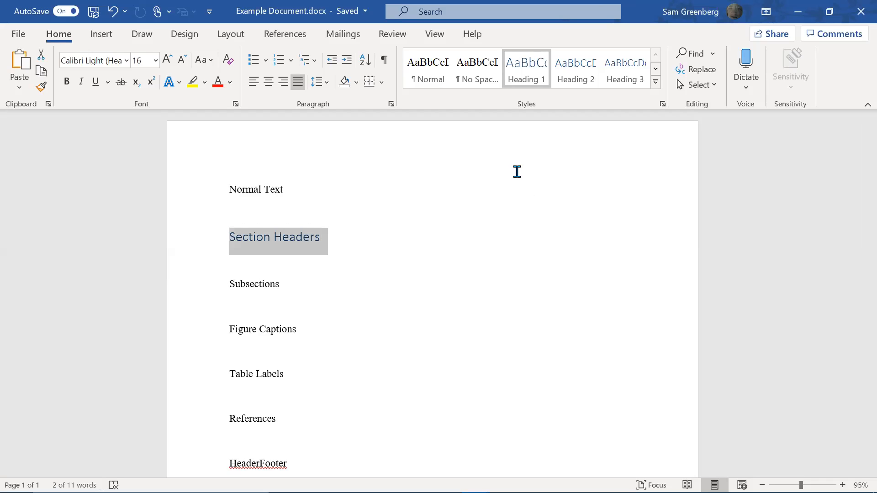
{"action": "left_click", "coordinate": [98, 60]}
{"action": "type", "text": "Times New Roman"}
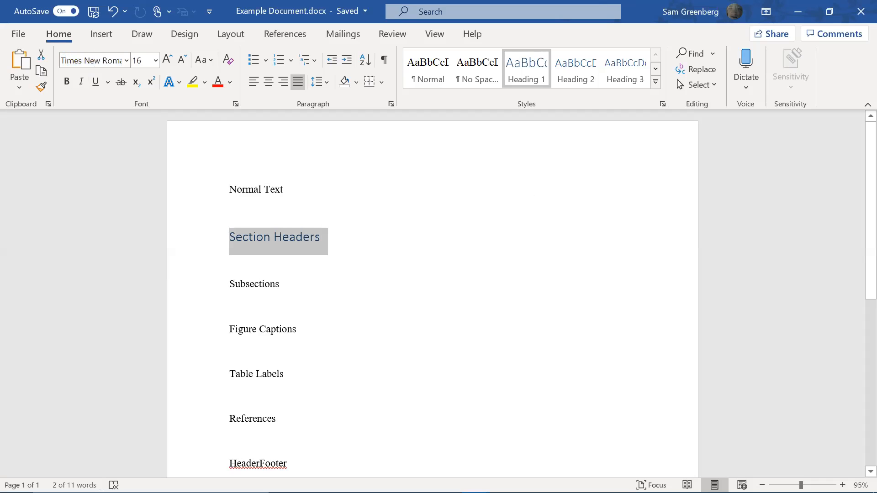
{"action": "key", "text": "Return"}
{"action": "left_click", "coordinate": [148, 61]}
{"action": "type", "text": "12"}
{"action": "key", "text": "Return"}
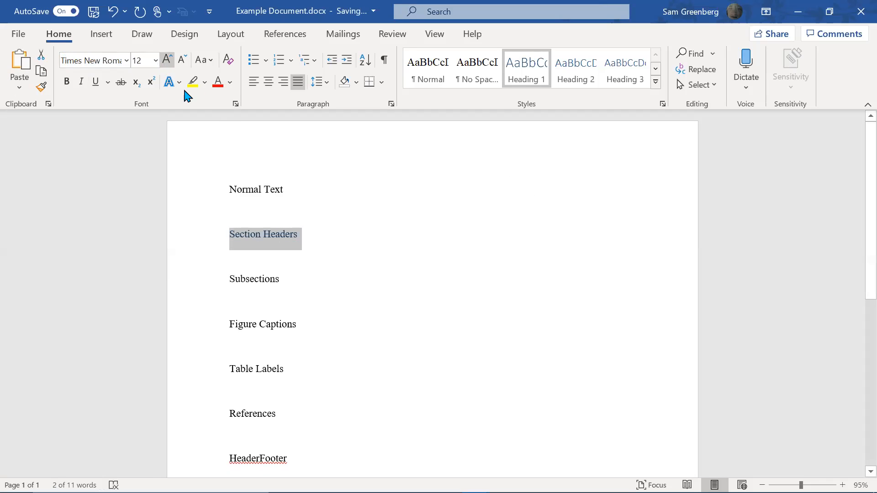
Make Section Headers automatic black, bold and underlined
{"action": "left_click", "coordinate": [231, 83]}
{"action": "left_click", "coordinate": [235, 101]}
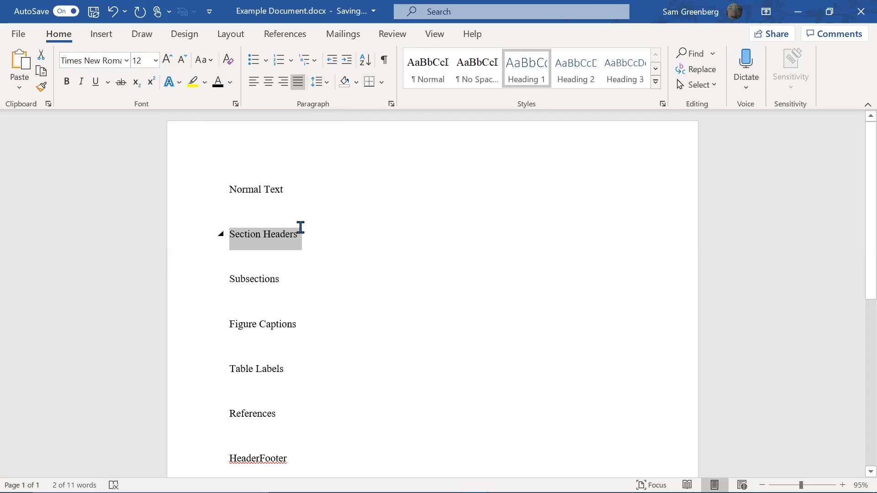
{"action": "left_click", "coordinate": [67, 81]}
{"action": "left_click", "coordinate": [96, 82]}
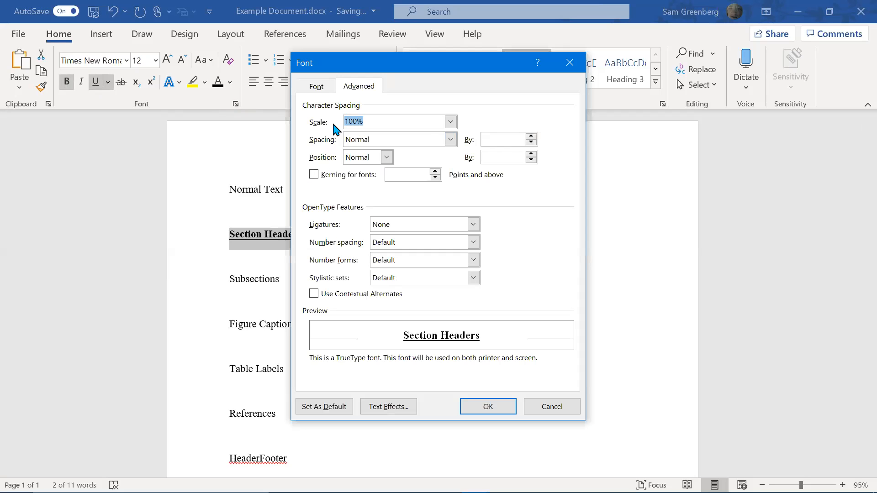
{"action": "left_click", "coordinate": [571, 69]}
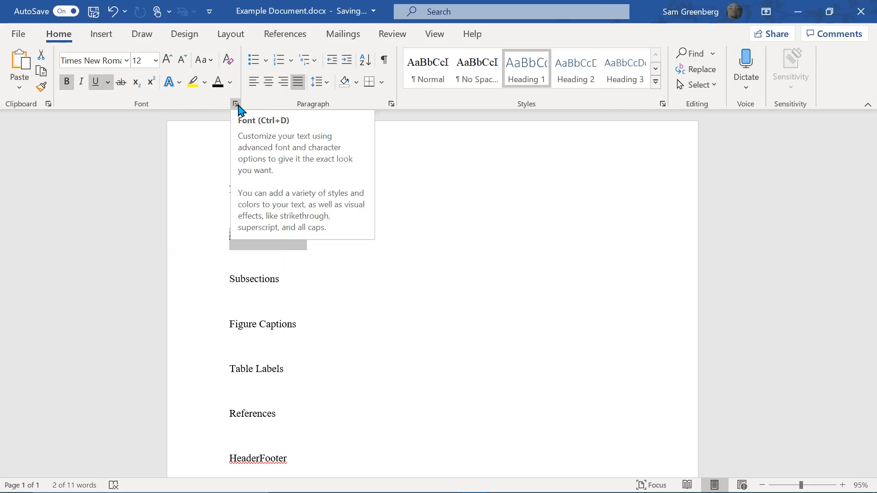
Turn on All caps for the heading in the Font dialog
{"action": "key", "text": "ctrl+d"}
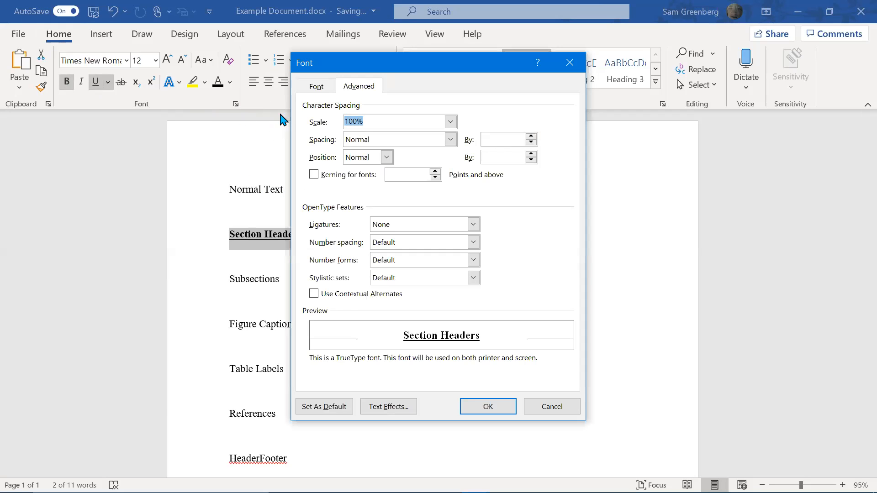
{"action": "left_click", "coordinate": [324, 89]}
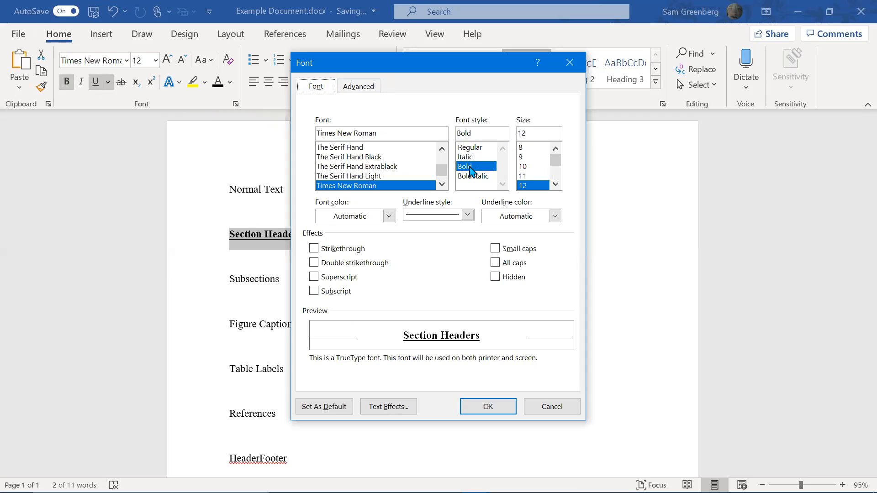
{"action": "left_click", "coordinate": [524, 263]}
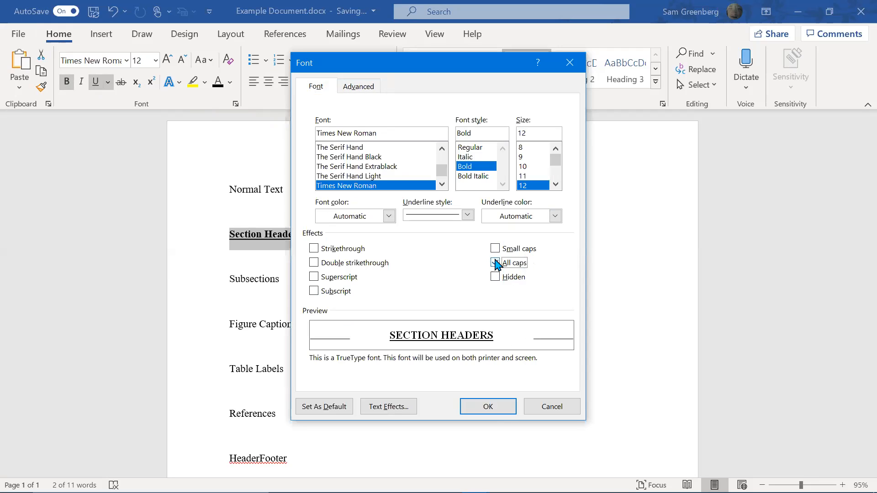
{"action": "left_click", "coordinate": [510, 413]}
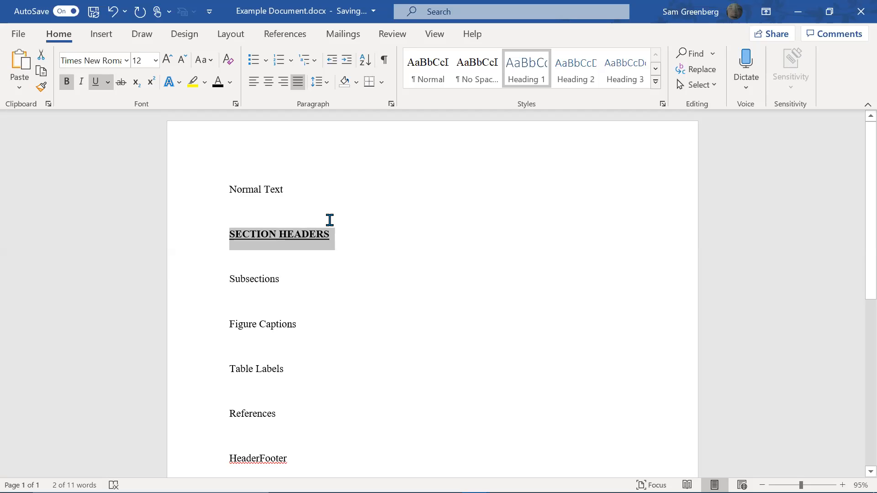
{"action": "left_click", "coordinate": [329, 245]}
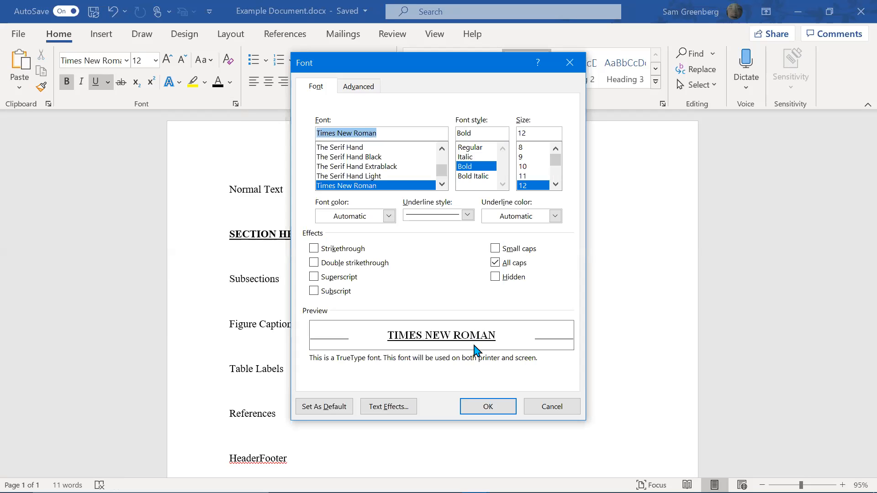
{"action": "left_click", "coordinate": [552, 412]}
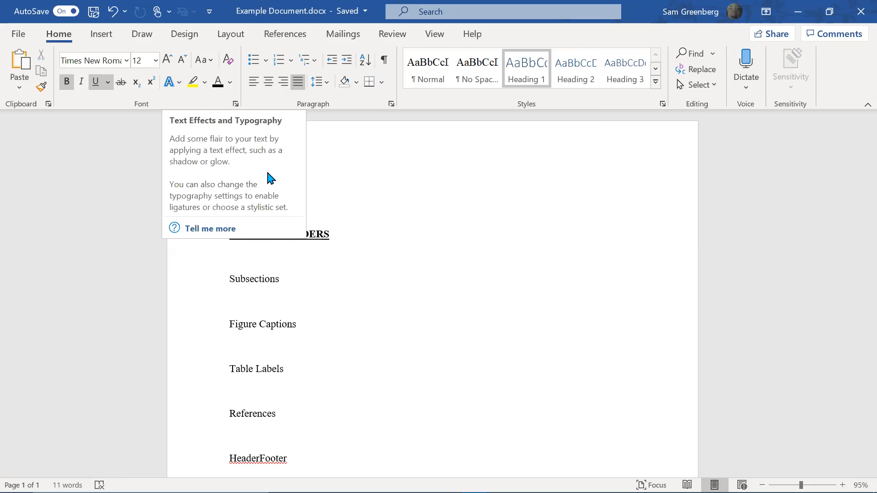
{"action": "left_click", "coordinate": [421, 311]}
{"action": "left_click", "coordinate": [340, 224]}
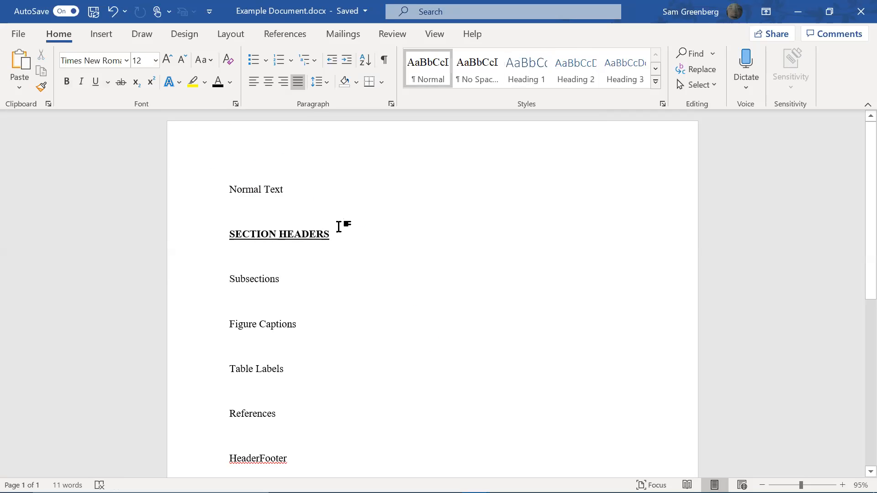
{"action": "left_click", "coordinate": [328, 241]}
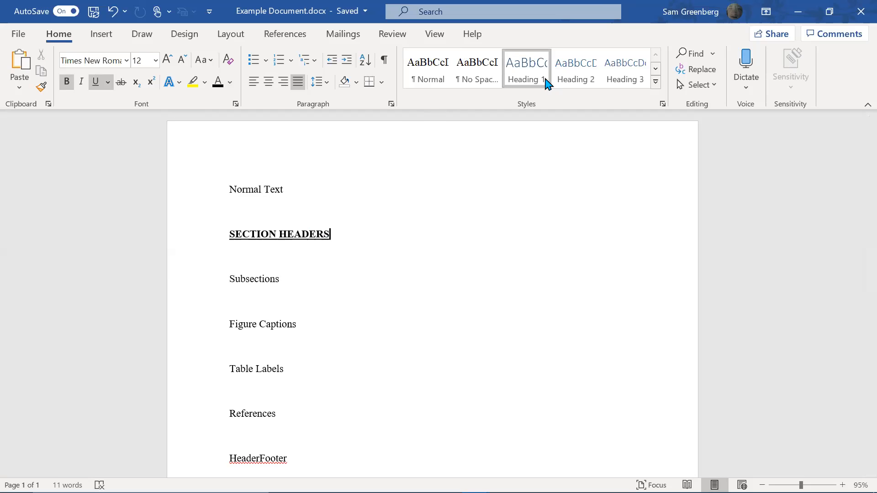
{"action": "key", "text": "shift+End"}
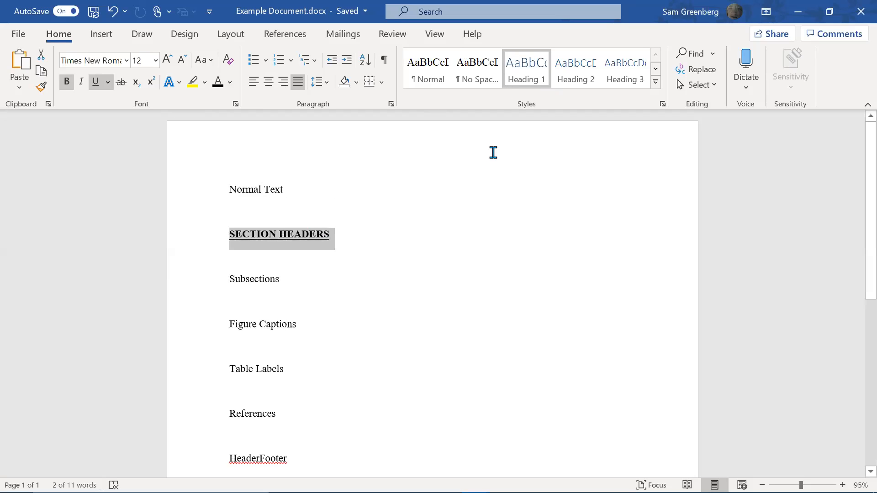
Update the Heading 1 style to match the SECTION HEADERS formatting
{"action": "right_click", "coordinate": [521, 79]}
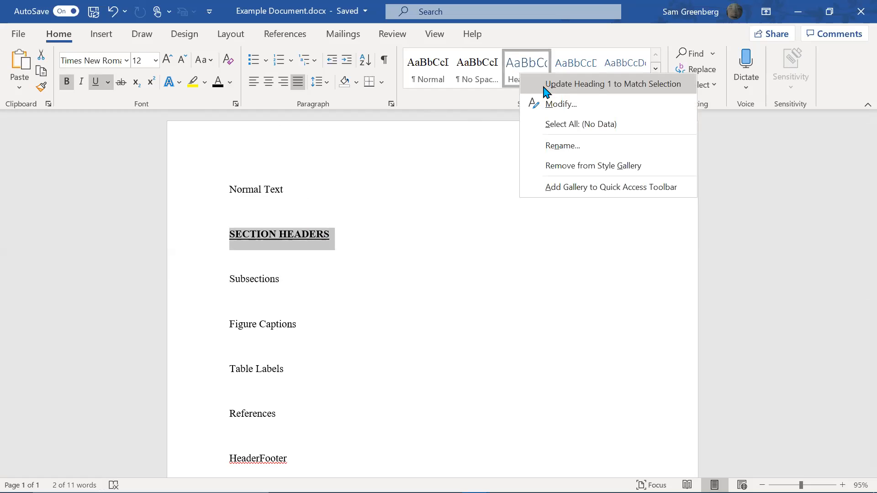
{"action": "left_click", "coordinate": [544, 87]}
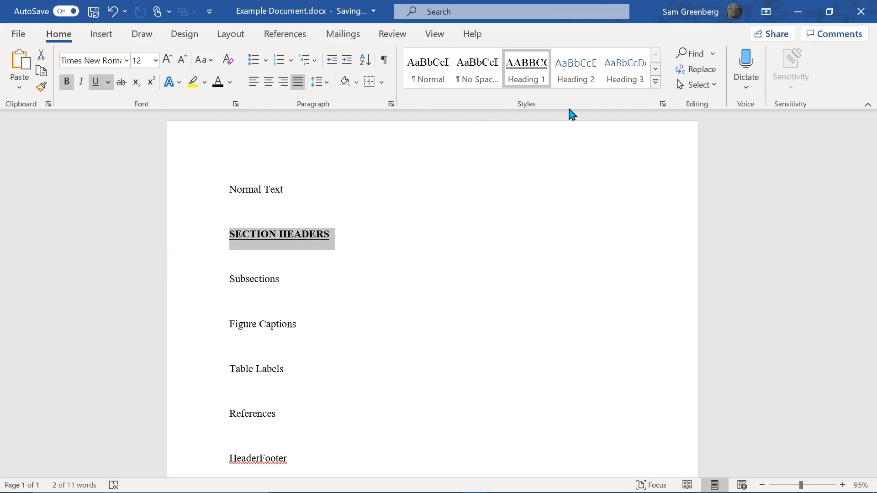
{"action": "left_click", "coordinate": [662, 105]}
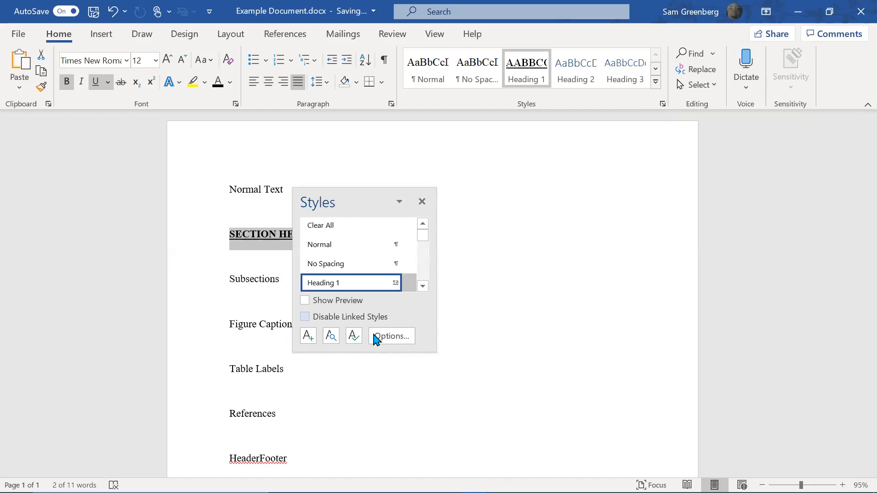
{"action": "left_click", "coordinate": [373, 335]}
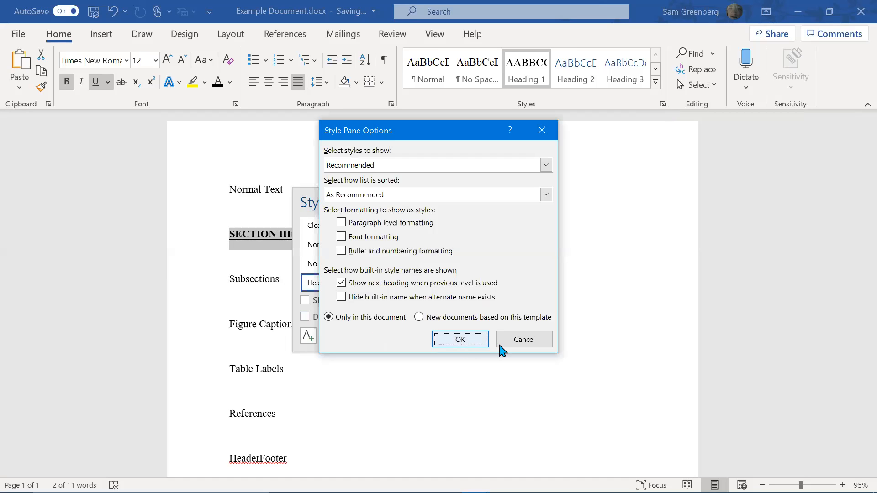
{"action": "left_click", "coordinate": [502, 344]}
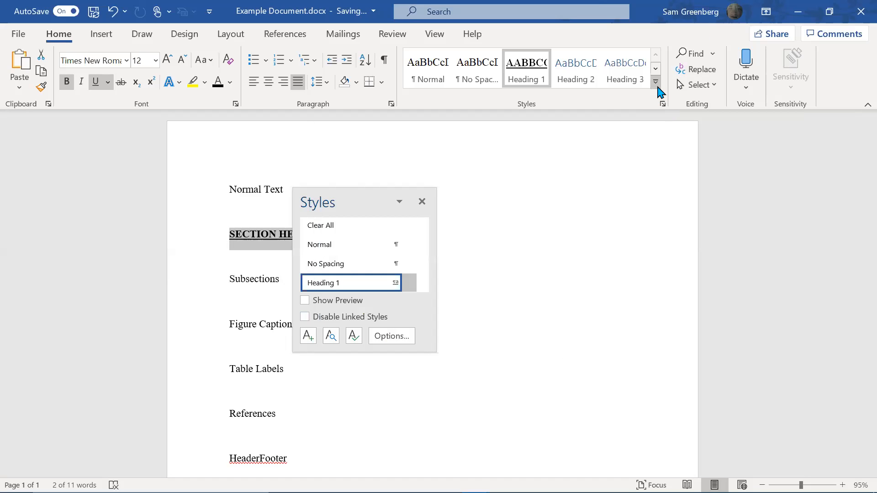
{"action": "left_click", "coordinate": [656, 83]}
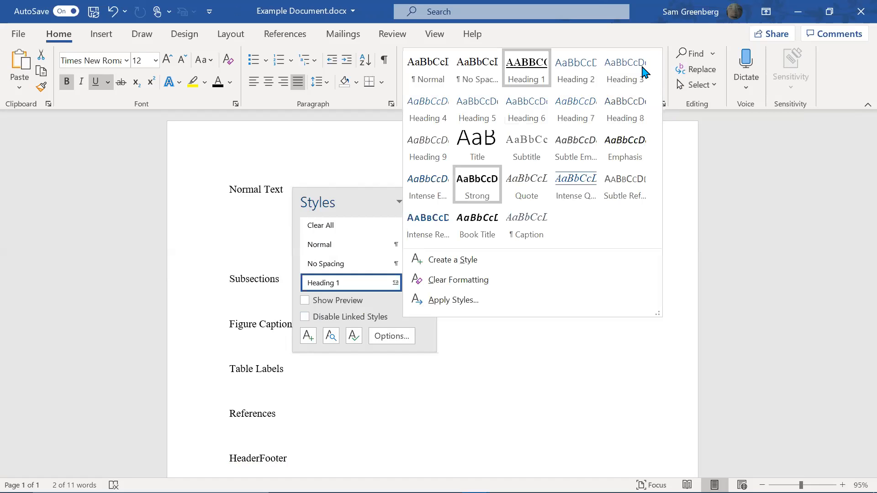
{"action": "left_click", "coordinate": [670, 138]}
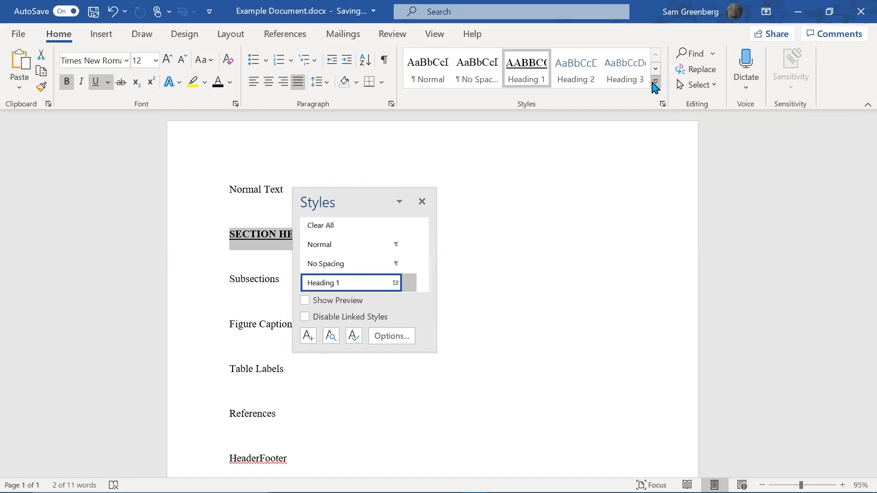
{"action": "left_click", "coordinate": [656, 84]}
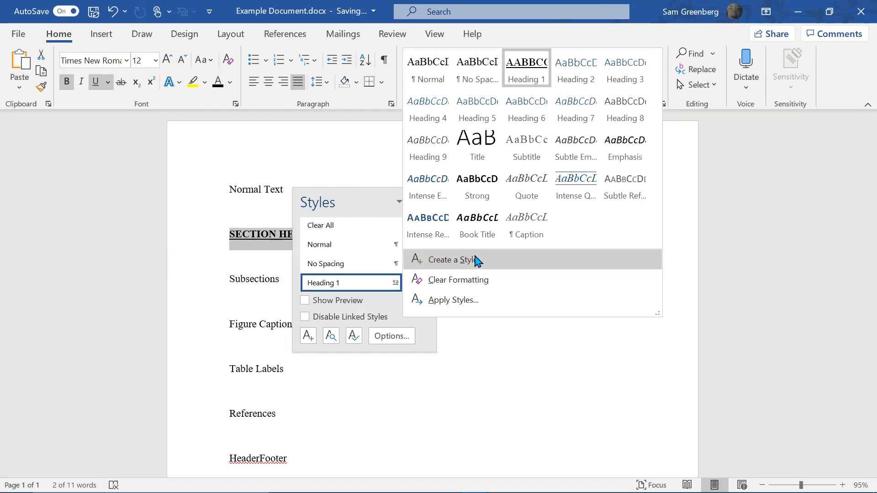
Create a new style named Section Header from the heading and close the styles panel
{"action": "left_click", "coordinate": [476, 261]}
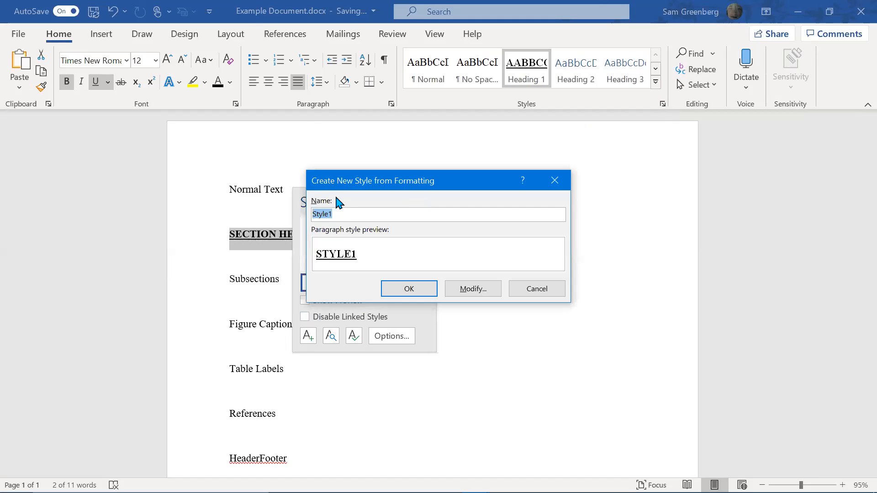
{"action": "type", "text": "Section Header"}
{"action": "left_click", "coordinate": [414, 295]}
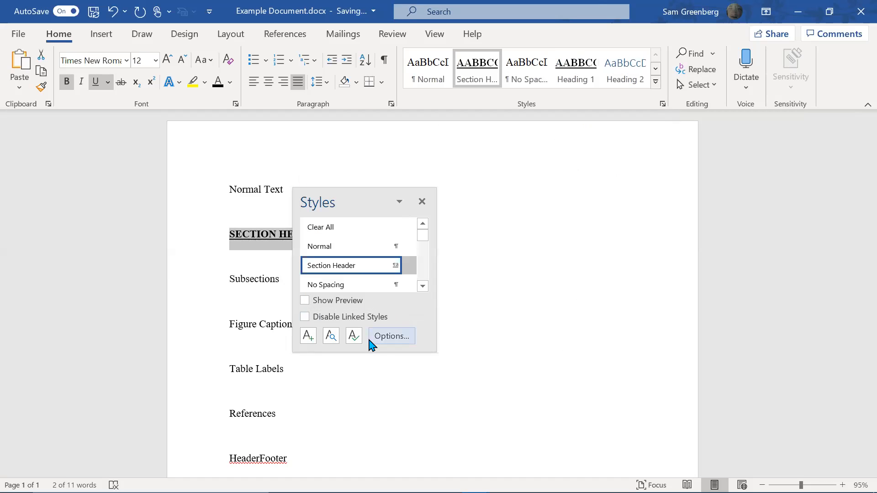
{"action": "left_click", "coordinate": [420, 202]}
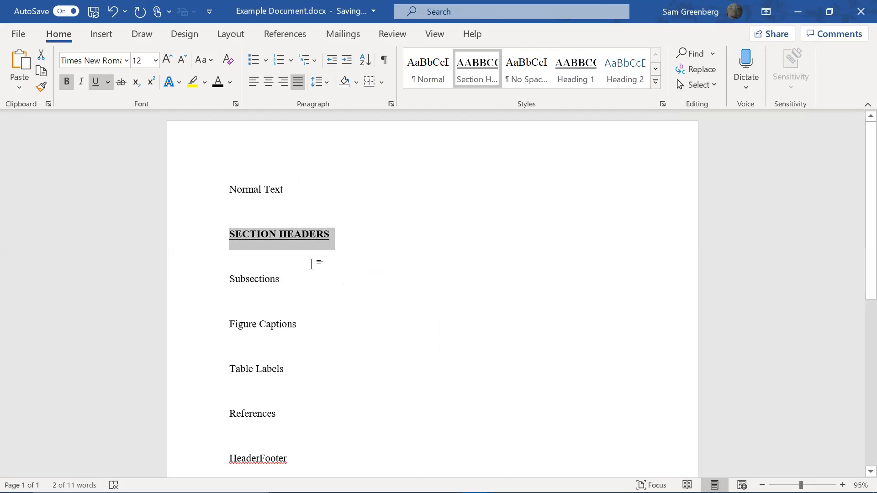
With formatting marks shown, add then remove a blank paragraph under SECTION HEADERS, then reselect it
{"action": "left_click", "coordinate": [329, 270]}
{"action": "left_click", "coordinate": [347, 235]}
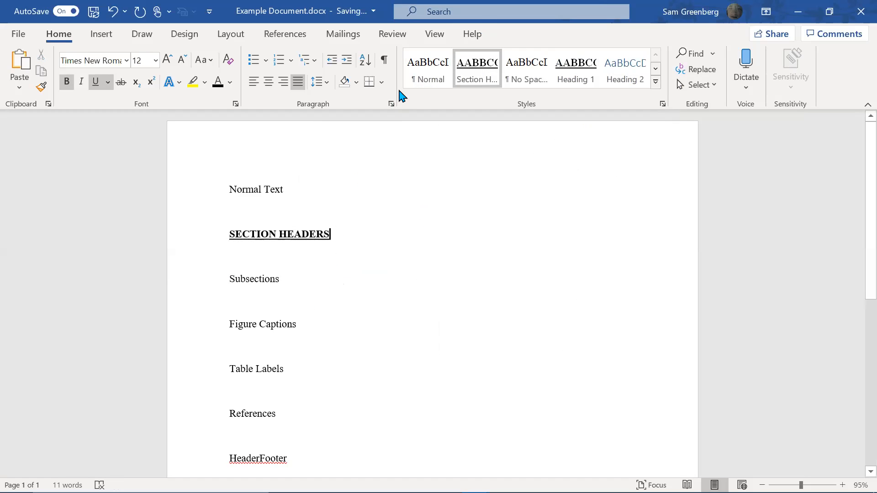
{"action": "left_click", "coordinate": [386, 60]}
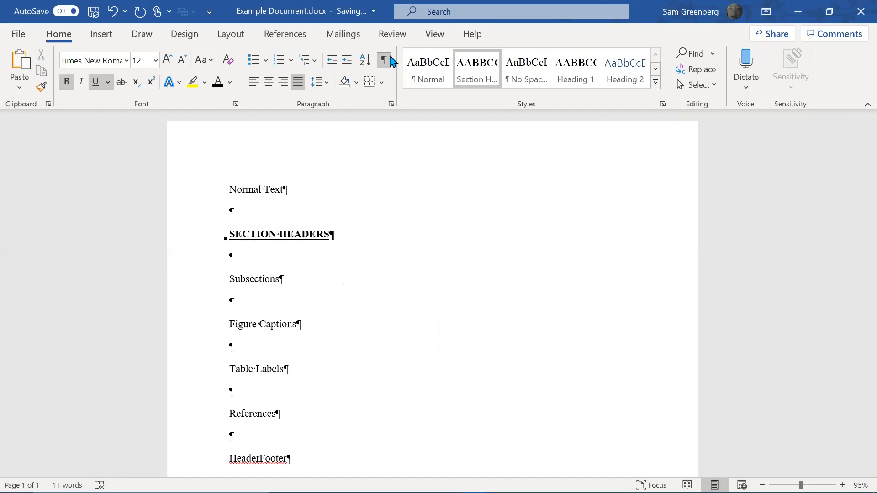
{"action": "key", "text": "Return"}
{"action": "key", "text": "Return"}
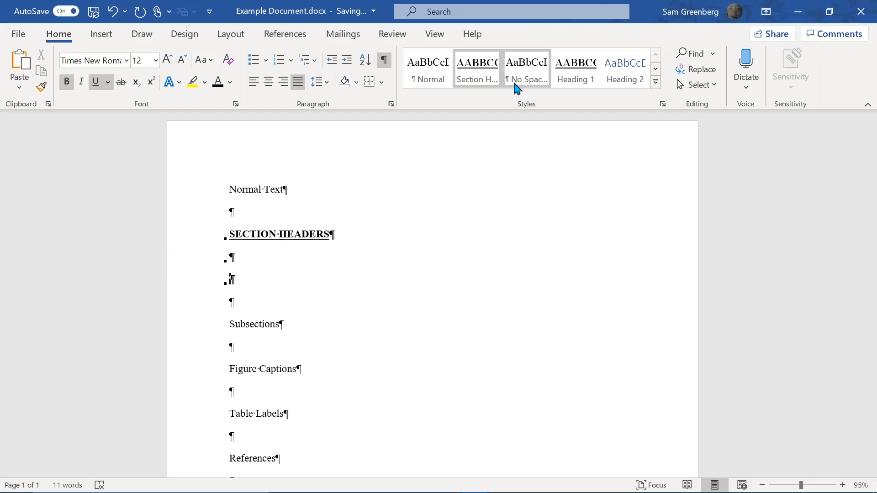
{"action": "type", "text": "S"}
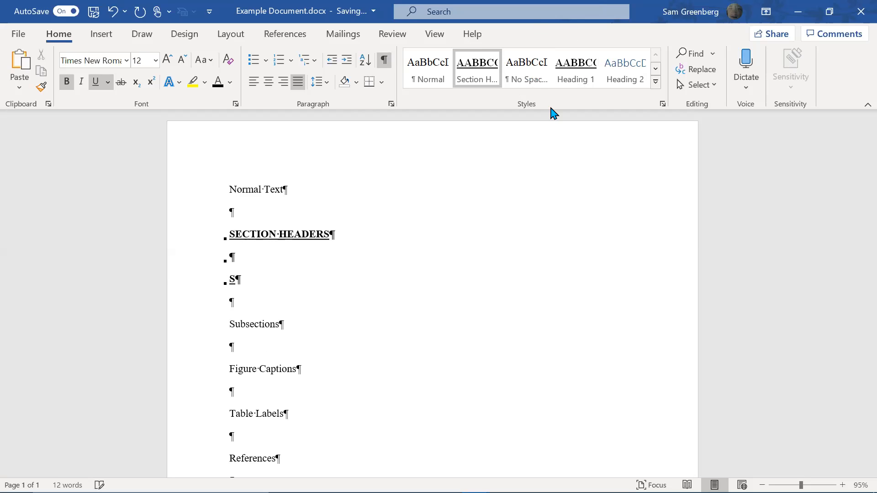
{"action": "key", "text": "BackSpace"}
{"action": "key", "text": "BackSpace"}
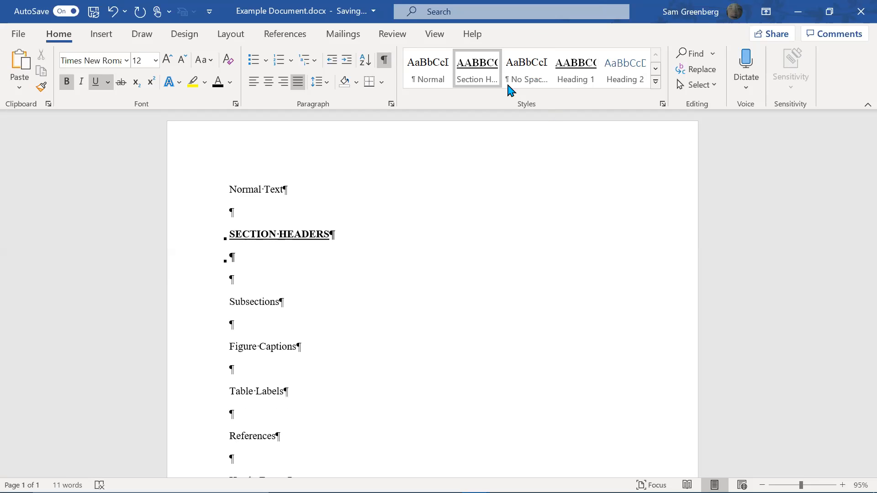
{"action": "left_click", "coordinate": [383, 59]}
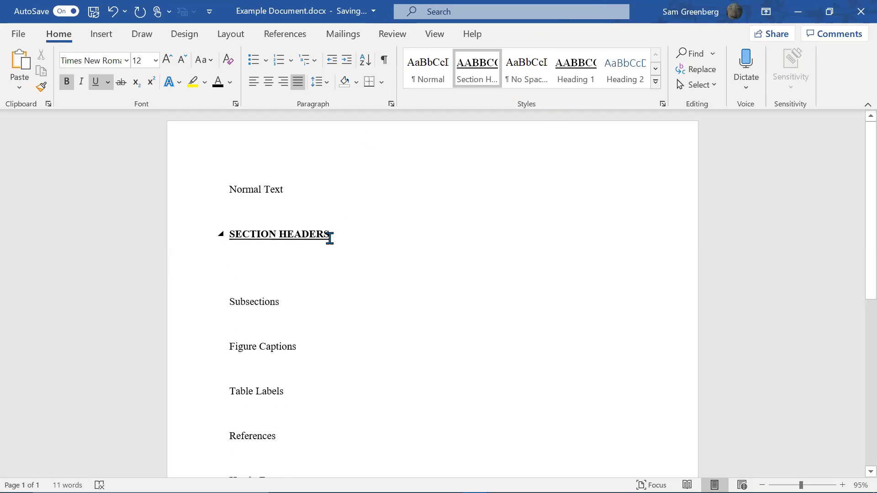
{"action": "triple_click", "coordinate": [422, 247]}
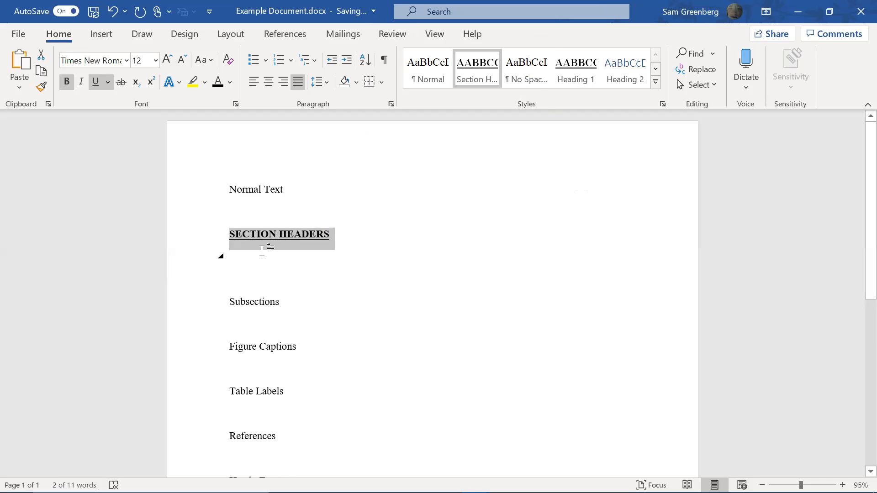
{"action": "left_click", "coordinate": [231, 236]}
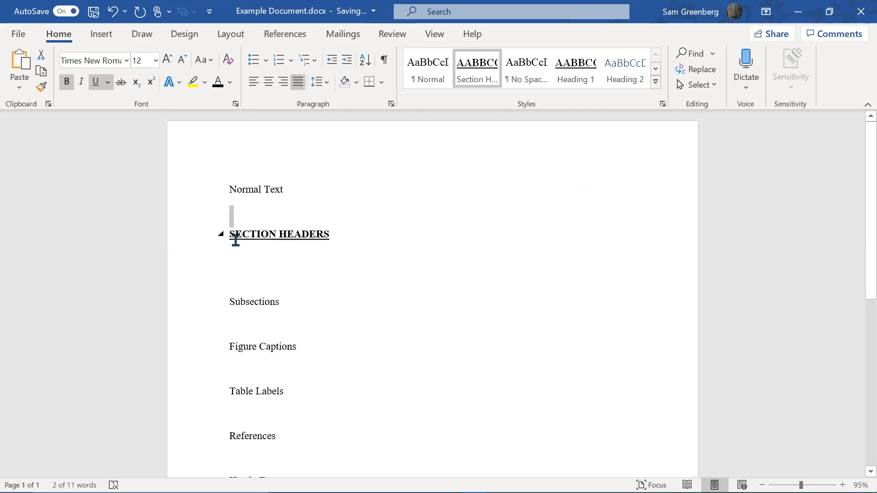
{"action": "key", "text": "shift+Down"}
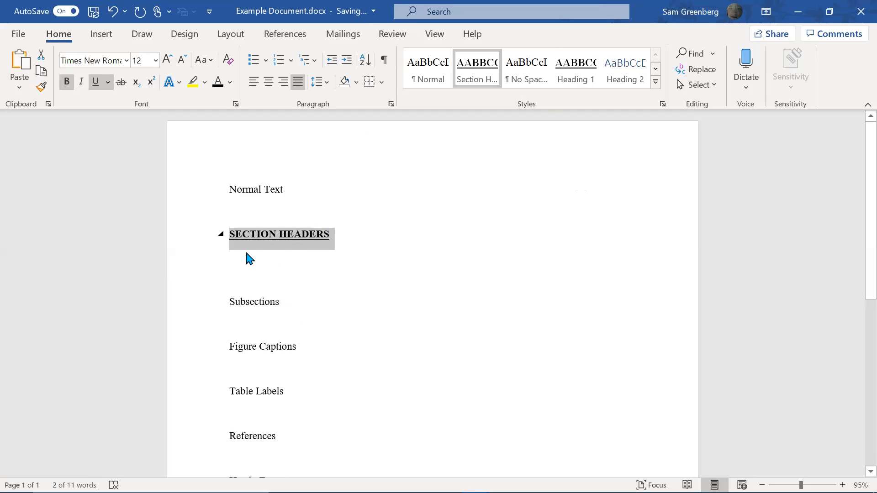
Locate the Section Header style in the gallery and bring up its style options
{"action": "right_click", "coordinate": [247, 270]}
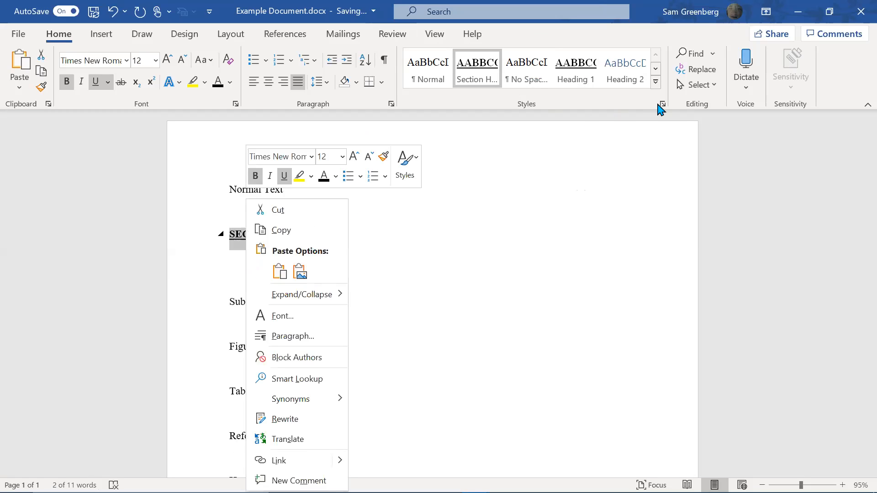
{"action": "left_click", "coordinate": [657, 82]}
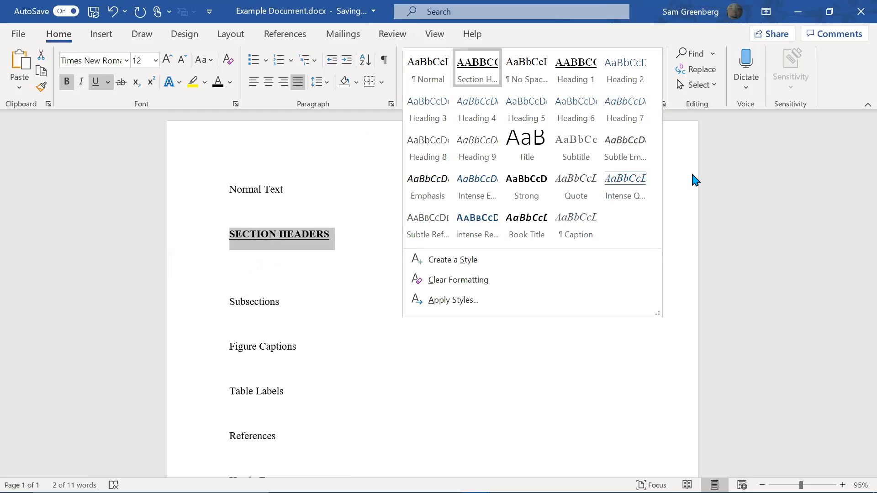
{"action": "left_click", "coordinate": [477, 84]}
{"action": "right_click", "coordinate": [485, 86]}
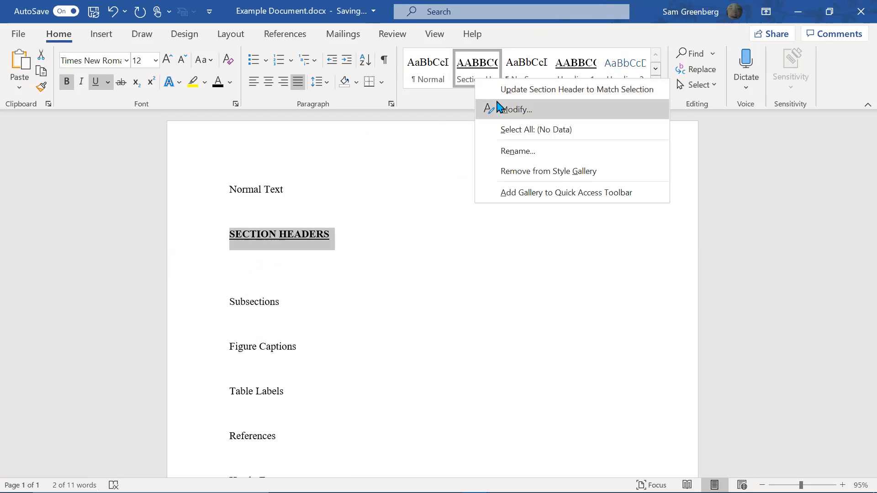
{"action": "left_click", "coordinate": [500, 109]}
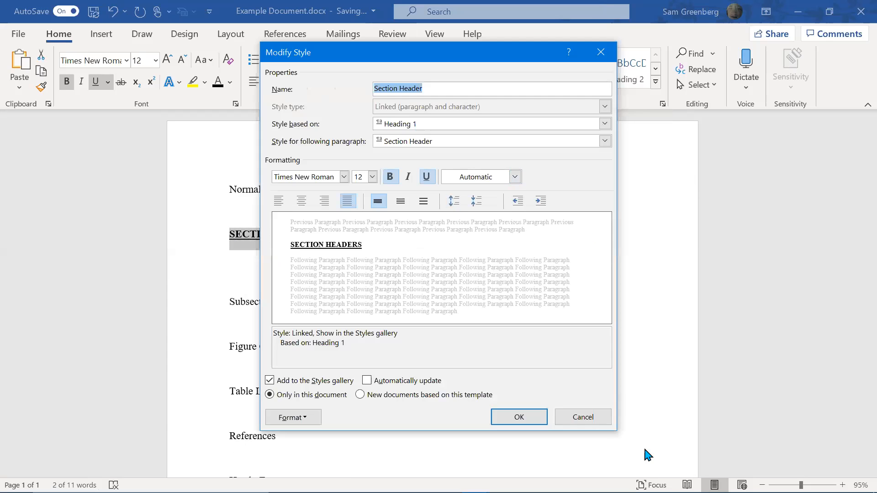
{"action": "left_click", "coordinate": [583, 417]}
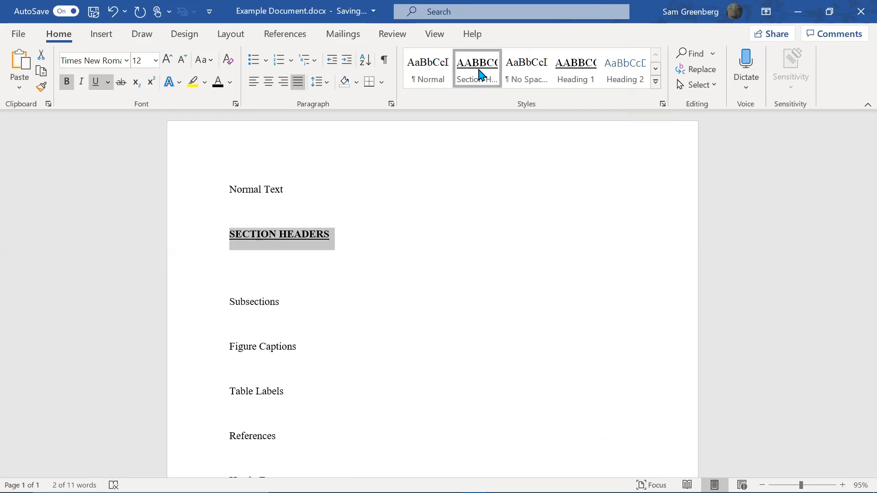
{"action": "right_click", "coordinate": [478, 69]}
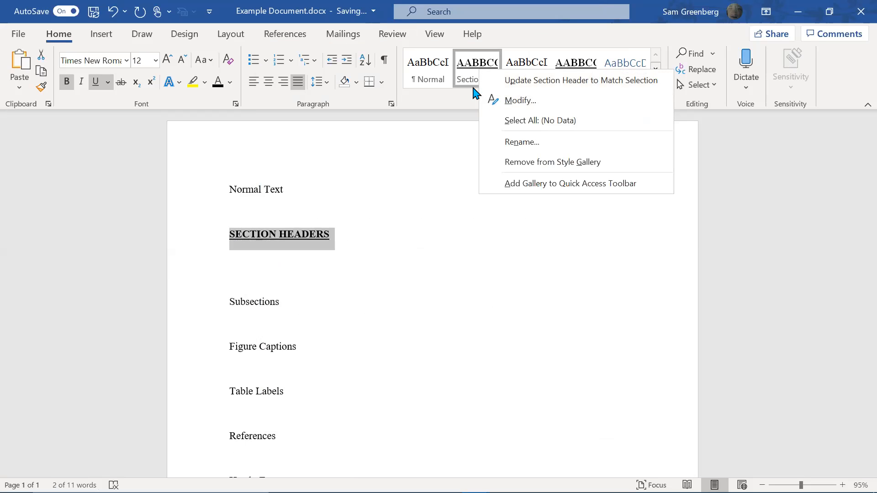
{"action": "left_click", "coordinate": [510, 68]}
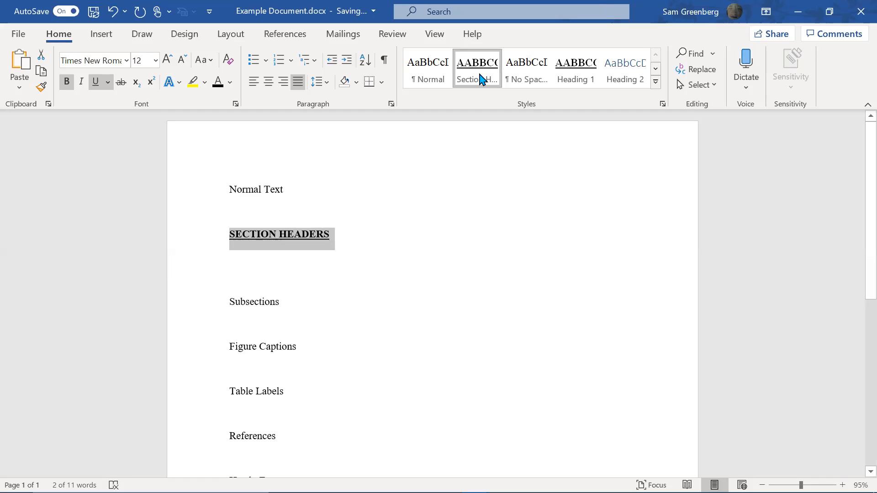
Set Normal as the Section Header style's following paragraph style, keeping Heading 1 as base
{"action": "right_click", "coordinate": [481, 78]}
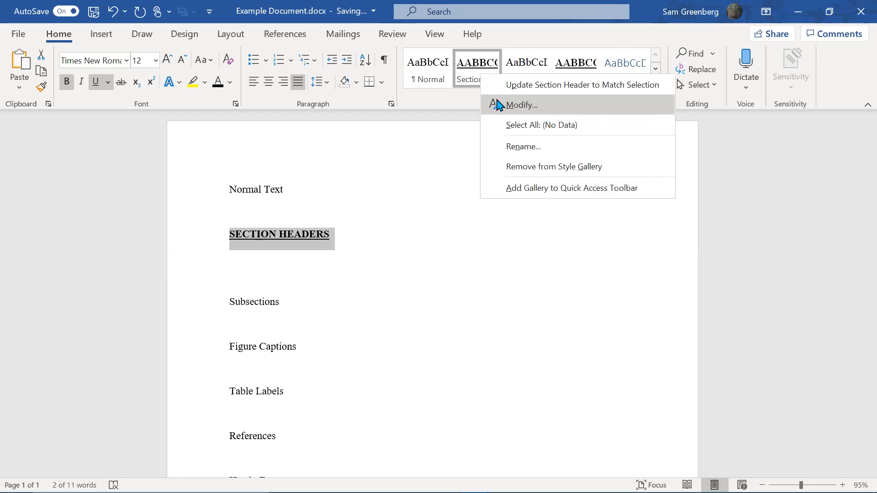
{"action": "left_click", "coordinate": [521, 105]}
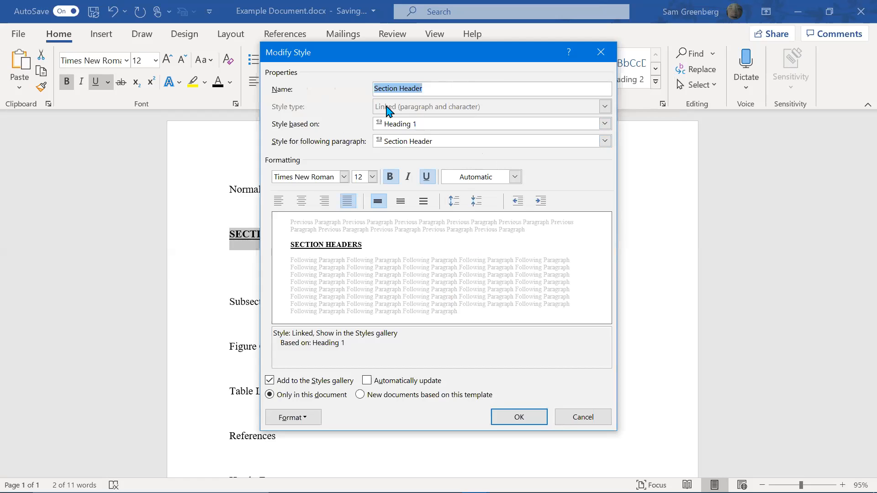
{"action": "left_click", "coordinate": [413, 124]}
{"action": "left_click", "coordinate": [414, 125]}
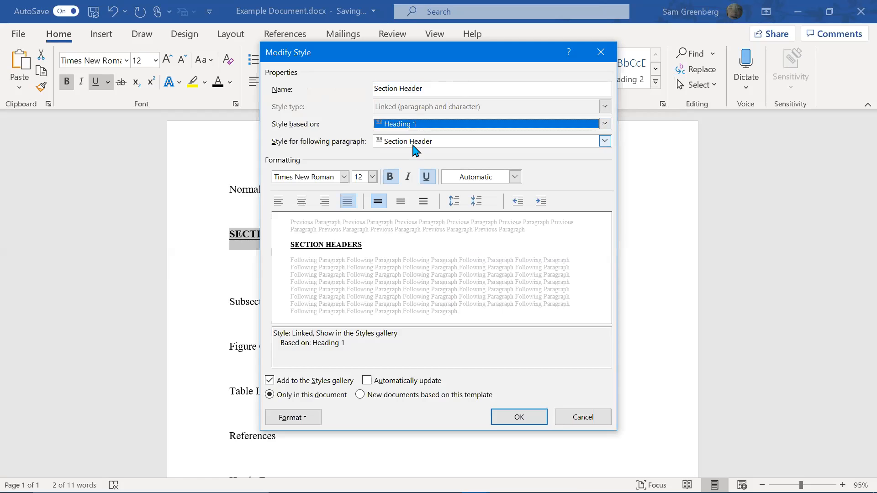
{"action": "left_click", "coordinate": [424, 143]}
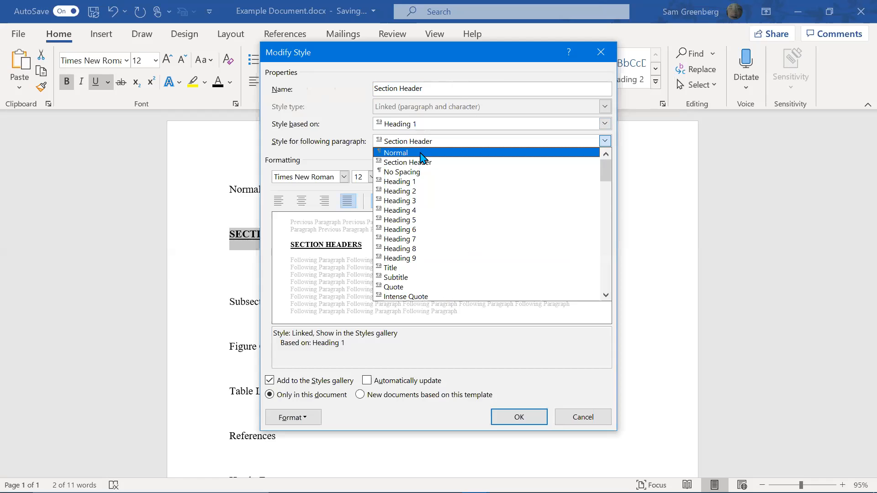
{"action": "left_click", "coordinate": [421, 154]}
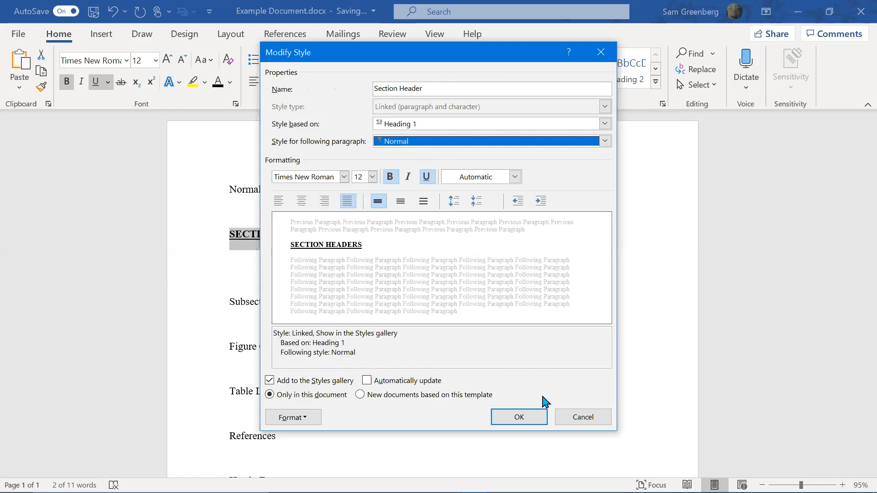
{"action": "left_click", "coordinate": [538, 417]}
{"action": "left_click", "coordinate": [304, 274]}
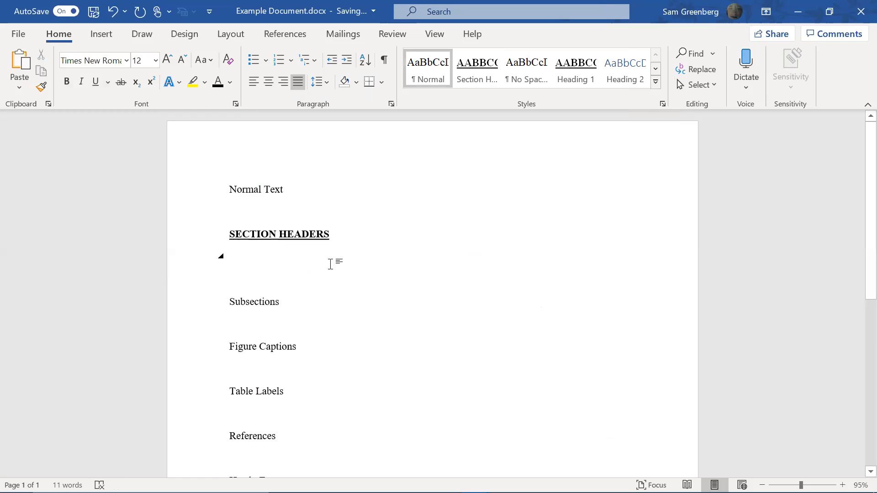
Add an INTRODUCTION heading in the Section Headers style below SECTION HEADERS
{"action": "key", "text": "Up"}
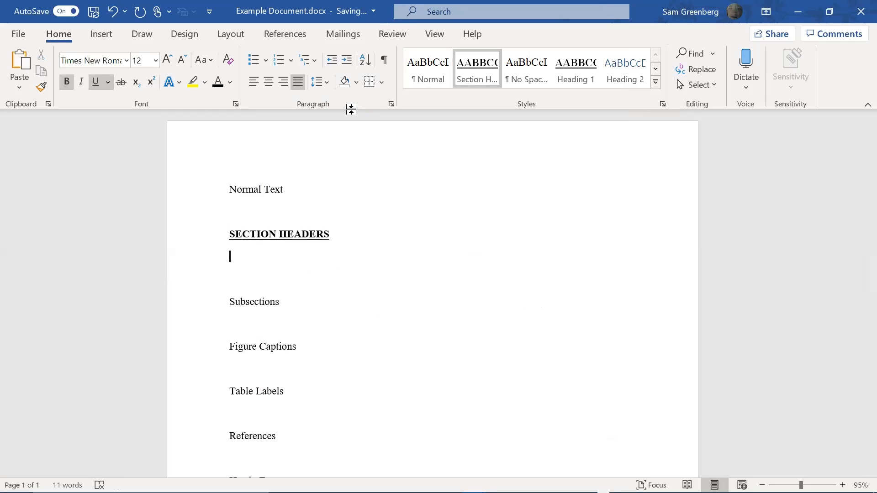
{"action": "key", "text": "BackSpace"}
{"action": "key", "text": "Return"}
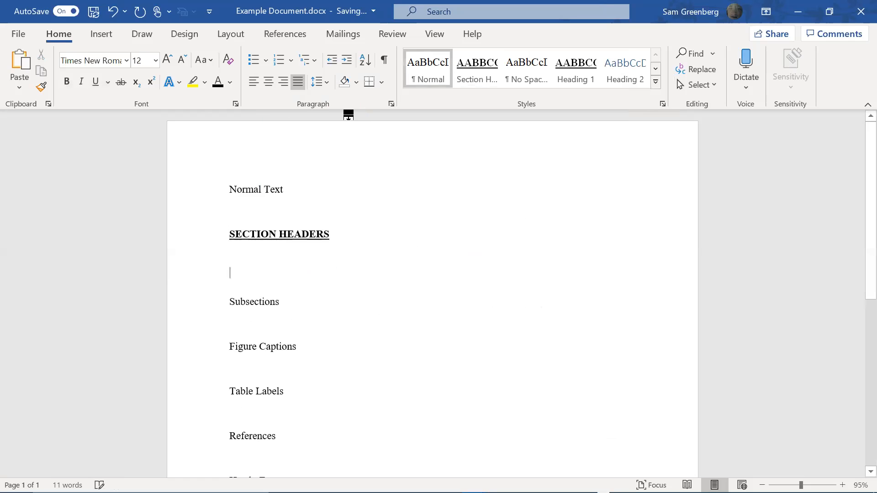
{"action": "left_click", "coordinate": [477, 69]}
{"action": "type", "text": "INTRODUCTION"}
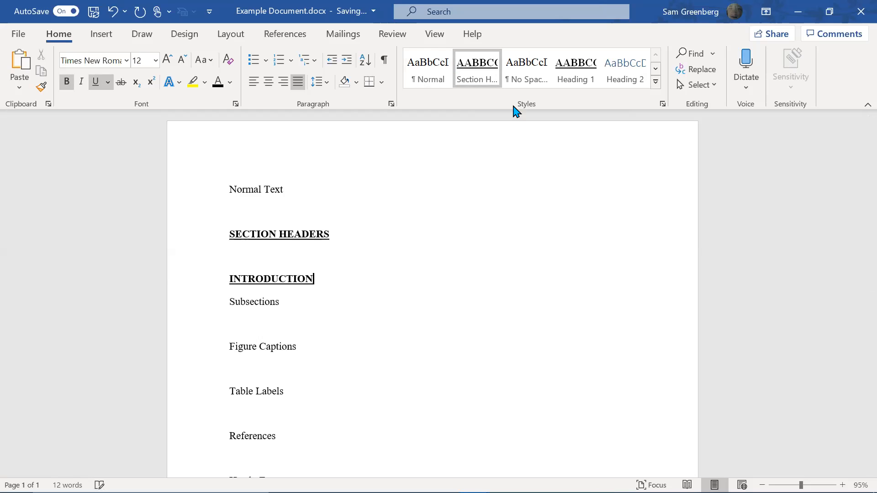
{"action": "key", "text": "Return"}
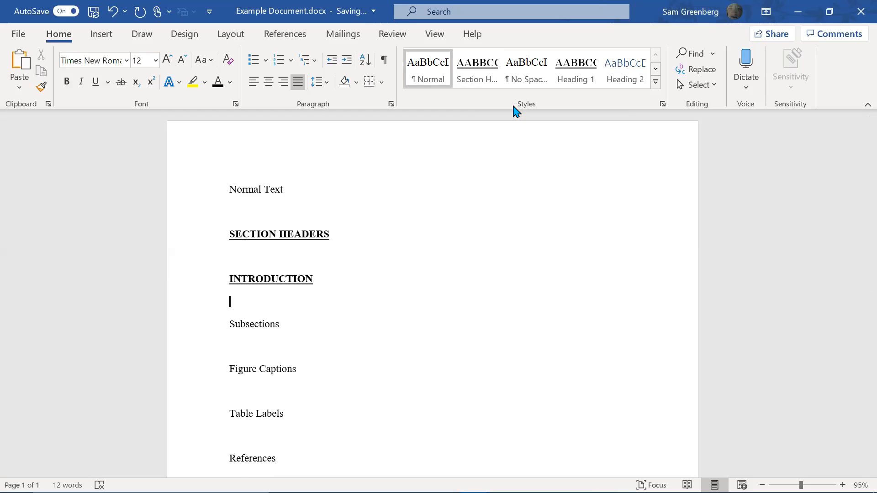
Type 'Why dogs are a great pet' beneath it, then delete that sentence
{"action": "type", "text": "Why dogs are a gre"}
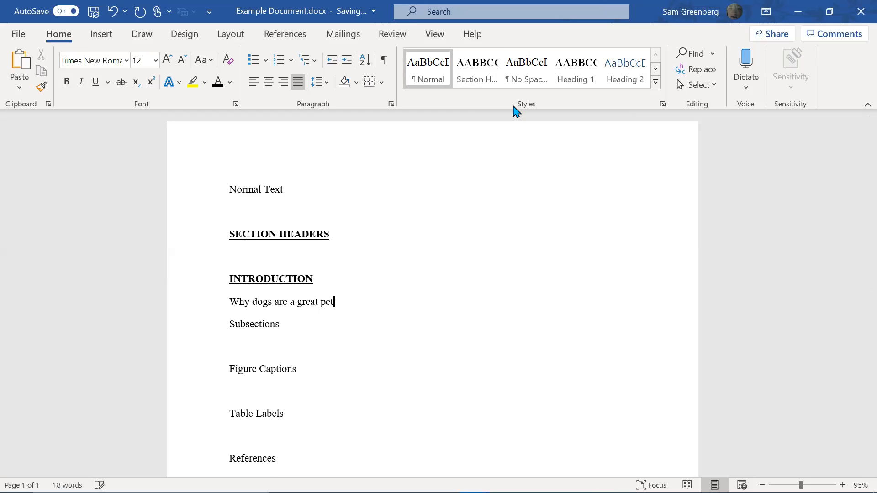
{"action": "type", "text": "at pet"}
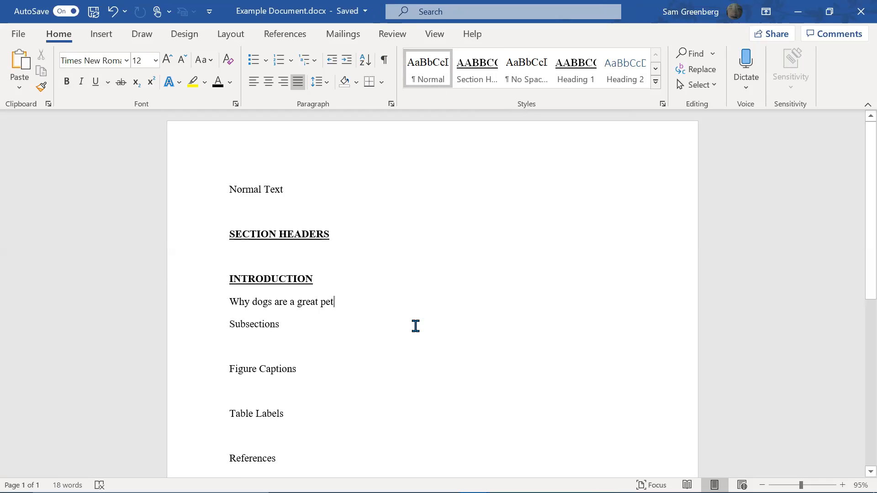
{"action": "key", "text": "Home"}
{"action": "key", "text": "shift+Down"}
{"action": "key", "text": "Delete"}
Delete the leftover INTRODUCTION line
{"action": "key", "text": "Up"}
{"action": "key", "text": "shift+Down"}
{"action": "key", "text": "Delete"}
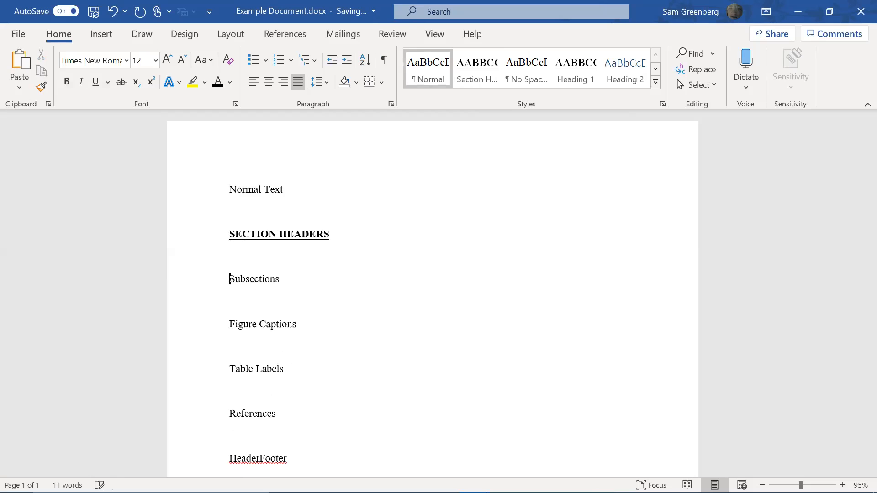
Apply the Section Headers style to Subsections and remove its underline
{"action": "key", "text": "shift+Down"}
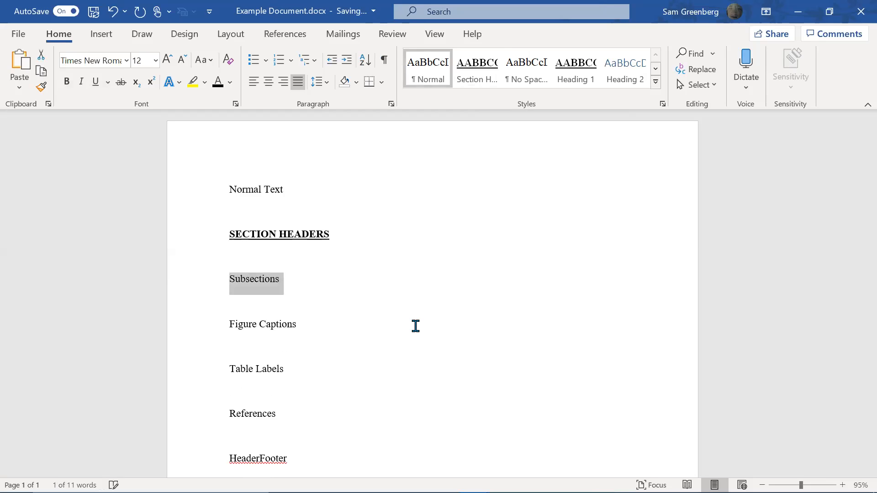
{"action": "left_click", "coordinate": [288, 299]}
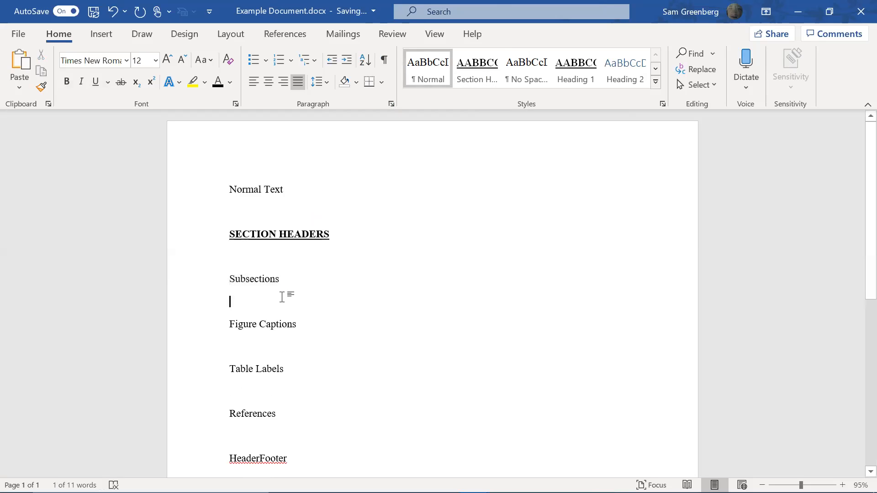
{"action": "left_click", "coordinate": [495, 68]}
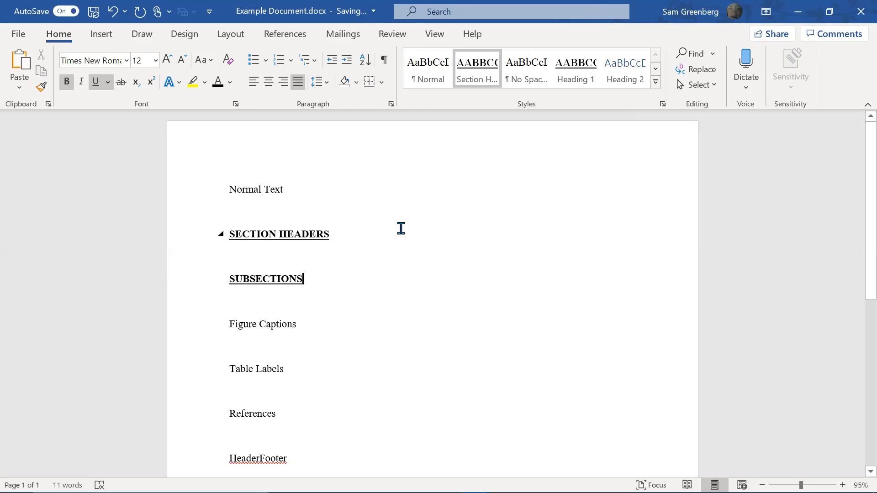
{"action": "key", "text": "shift+Down"}
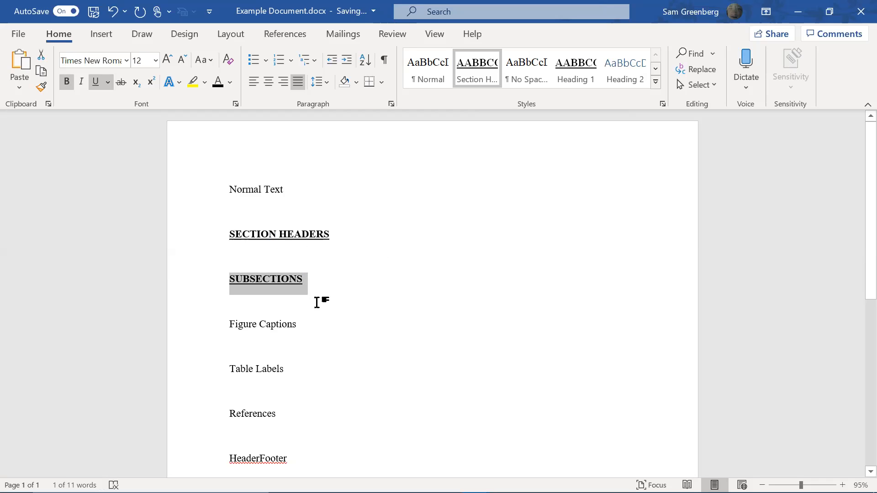
{"action": "left_click", "coordinate": [96, 83]}
Remove bold, add italic and turn off All caps on the SUBSECTIONS line
{"action": "left_click", "coordinate": [66, 82]}
{"action": "left_click", "coordinate": [80, 82]}
{"action": "left_click", "coordinate": [235, 104]}
{"action": "left_click", "coordinate": [515, 263]}
{"action": "left_click", "coordinate": [515, 264]}
{"action": "left_click", "coordinate": [479, 406]}
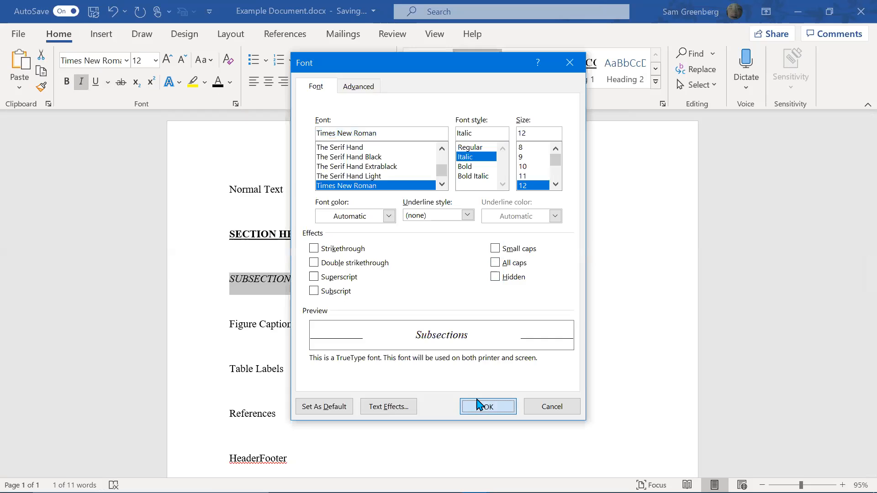
Delete the final s so it reads SUBSECTION and reapply the Section Headers style
{"action": "left_click", "coordinate": [297, 282]}
{"action": "key", "text": "BackSpace"}
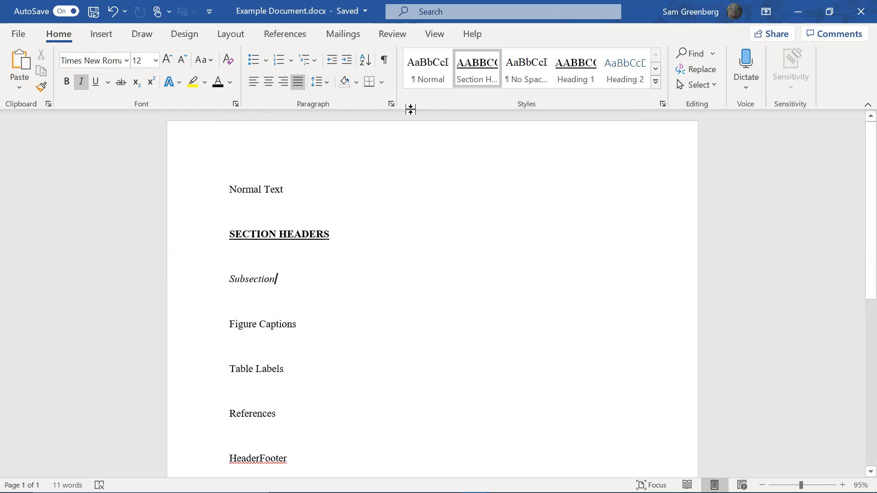
{"action": "left_click", "coordinate": [563, 87]}
{"action": "left_click", "coordinate": [473, 83]}
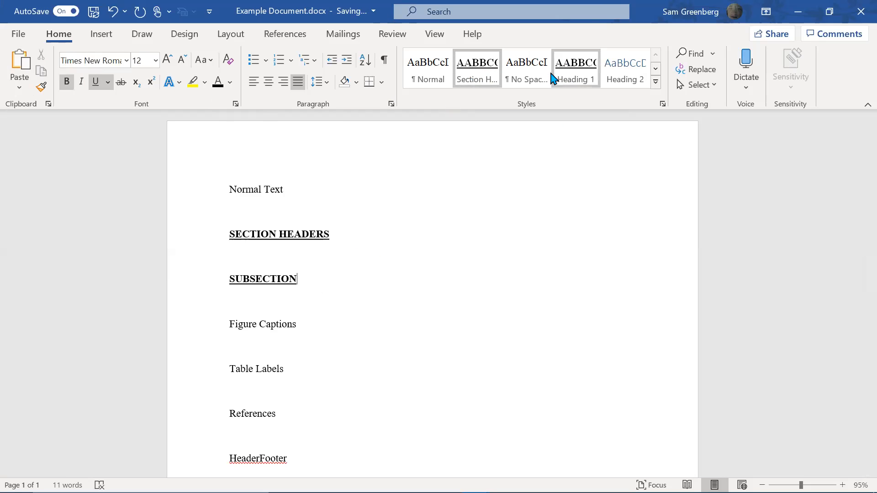
Save the SUBSECTION line's formatting as a new gallery style named Subsections
{"action": "left_click", "coordinate": [656, 85]}
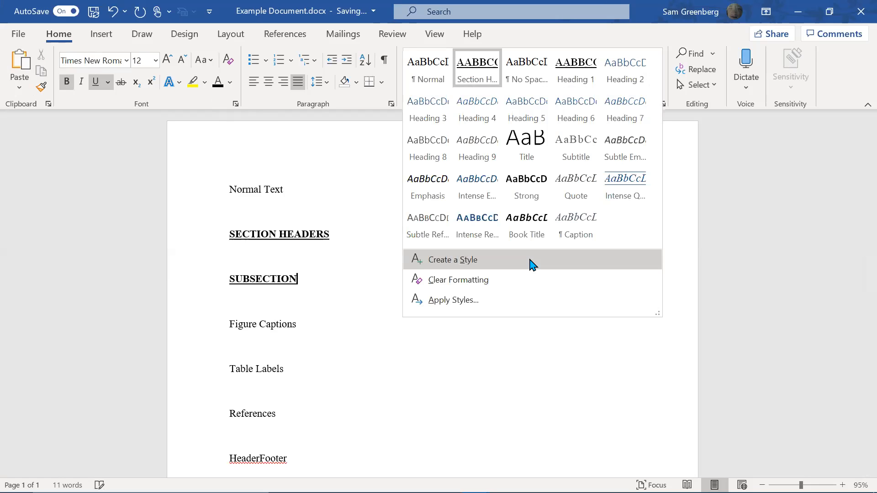
{"action": "left_click", "coordinate": [533, 264]}
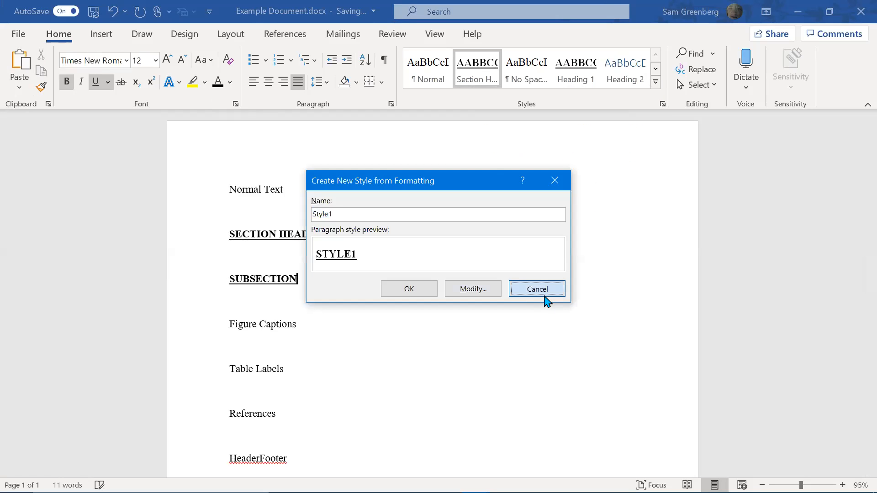
{"action": "left_click", "coordinate": [537, 289]}
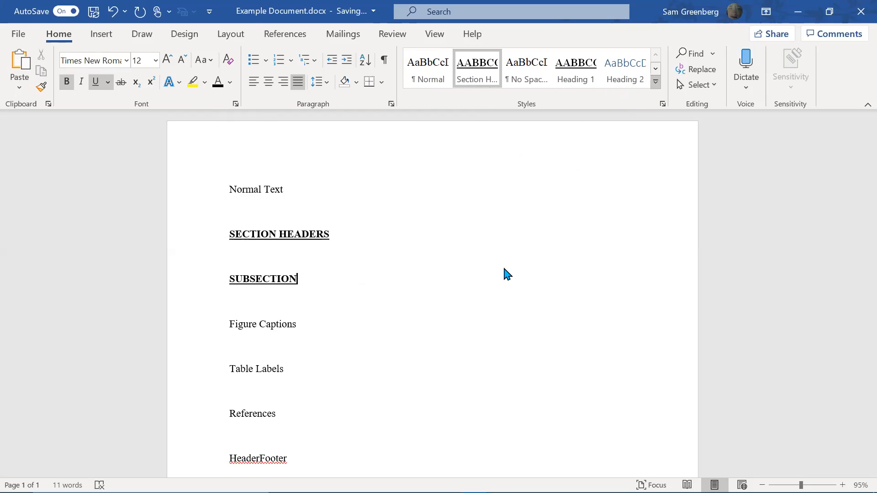
{"action": "type", "text": "Subsections"}
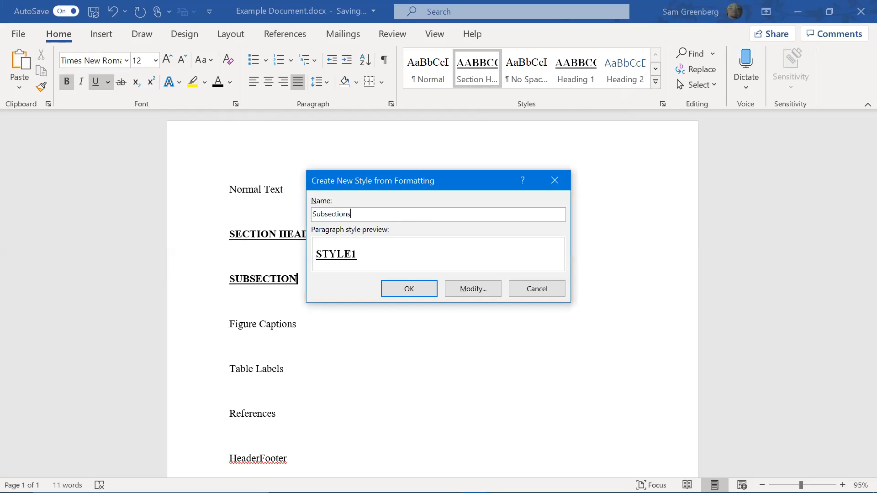
{"action": "left_click", "coordinate": [407, 290]}
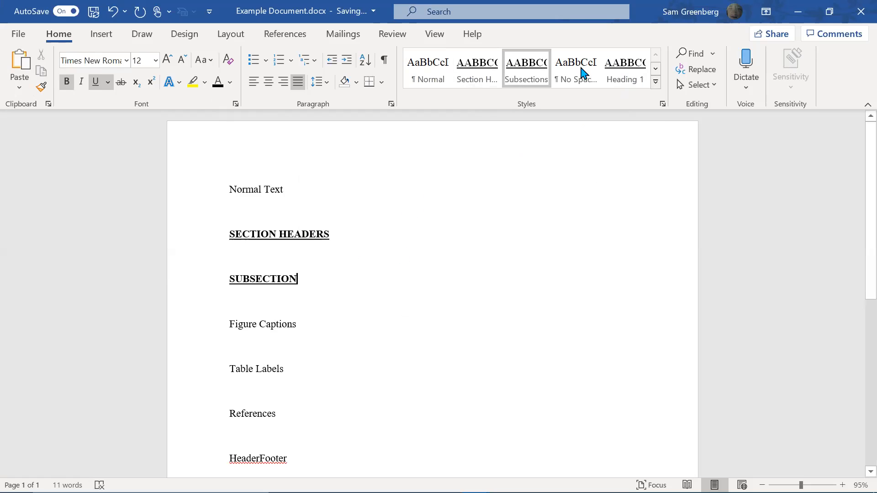
Modify the Subsections style to be italic, with bold and underline turned off
{"action": "right_click", "coordinate": [521, 75]}
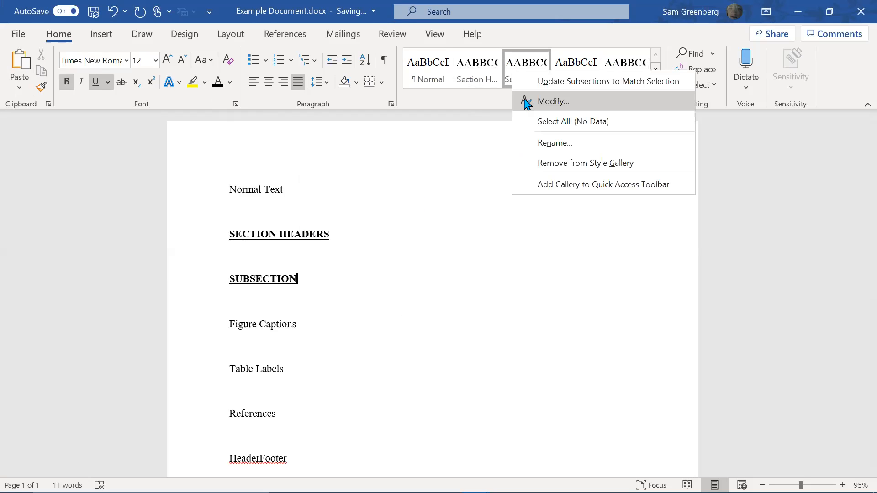
{"action": "key", "text": "Return"}
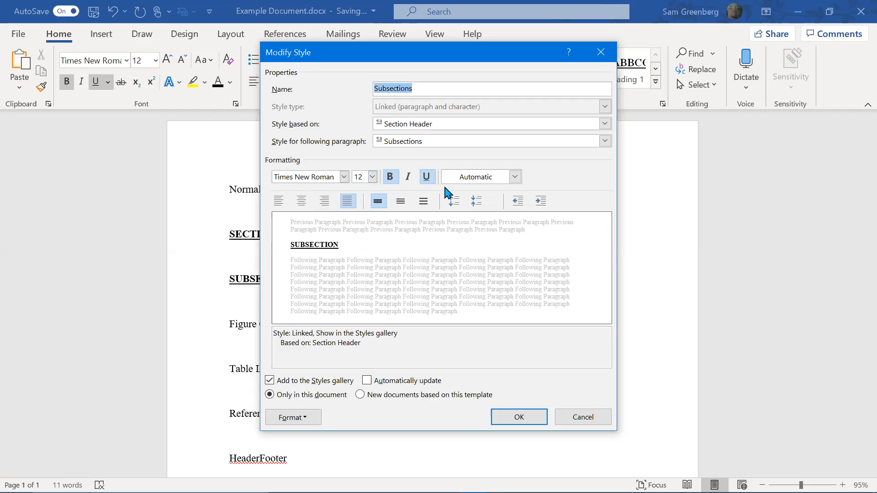
{"action": "left_click", "coordinate": [391, 178]}
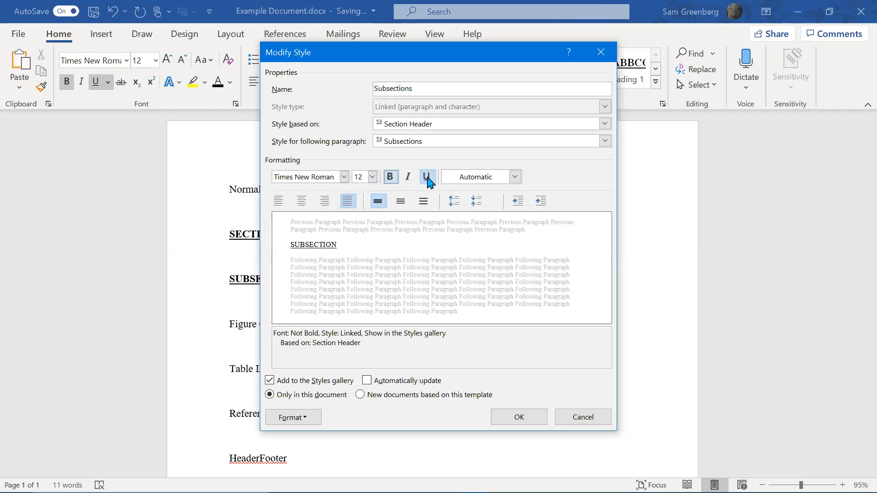
{"action": "left_click", "coordinate": [426, 180]}
{"action": "left_click", "coordinate": [409, 178]}
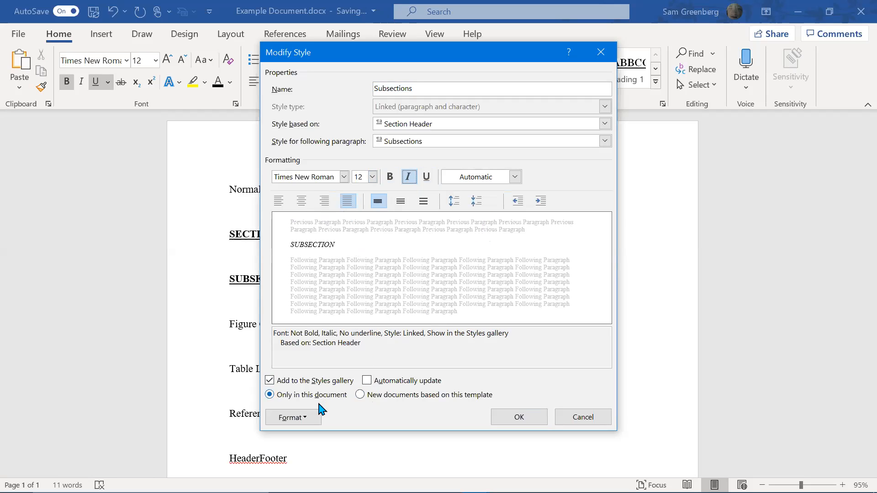
Turn off All caps in the Subsections style's font settings and save the style
{"action": "left_click", "coordinate": [313, 419]}
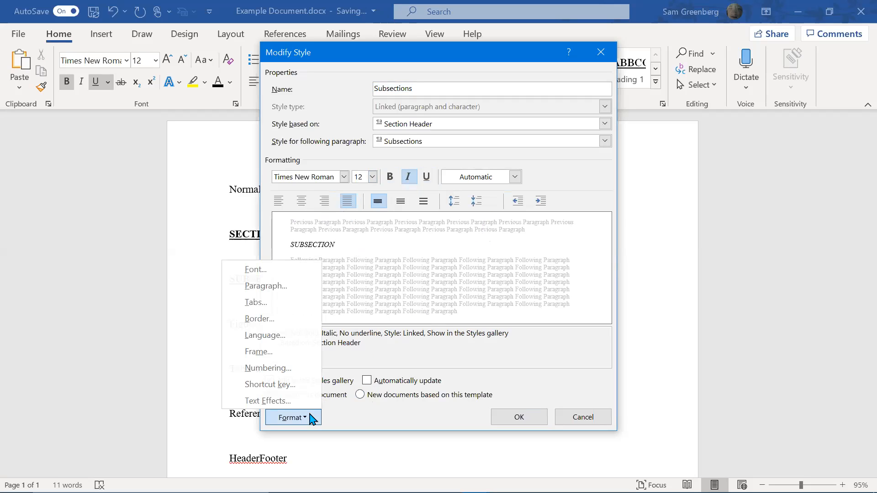
{"action": "left_click", "coordinate": [277, 270]}
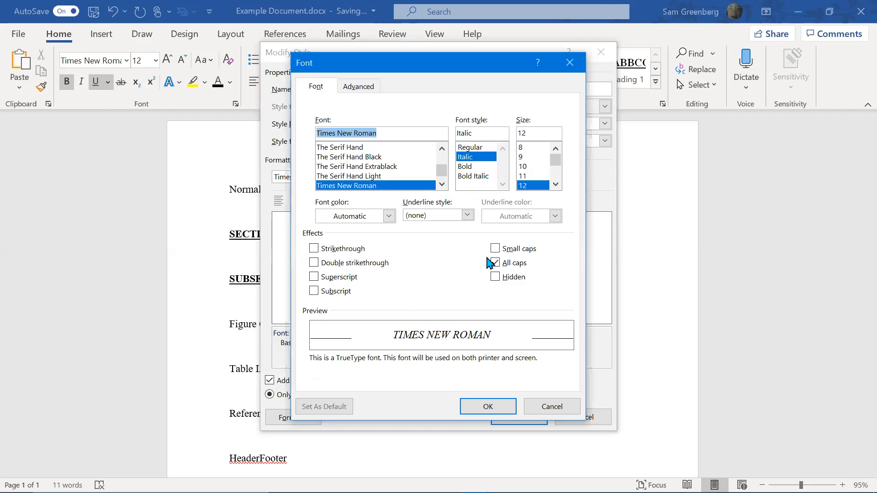
{"action": "left_click", "coordinate": [508, 262]}
{"action": "left_click", "coordinate": [507, 264]}
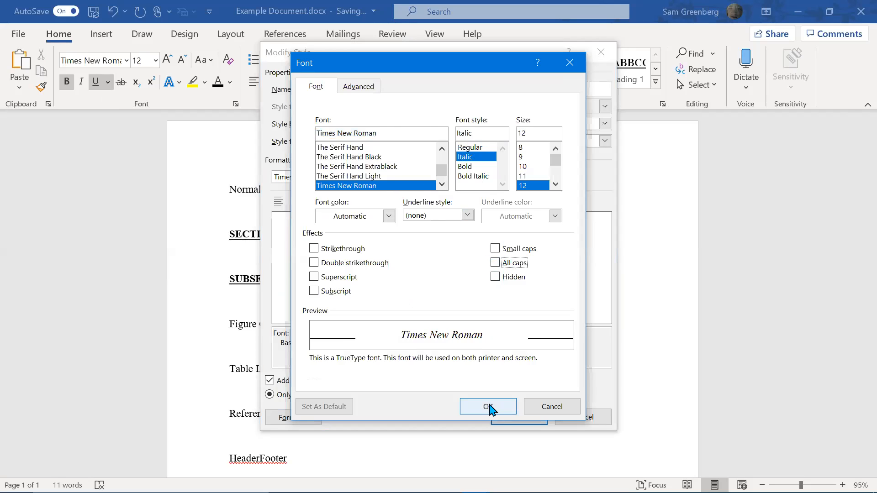
{"action": "left_click", "coordinate": [512, 413]}
{"action": "left_click", "coordinate": [513, 414]}
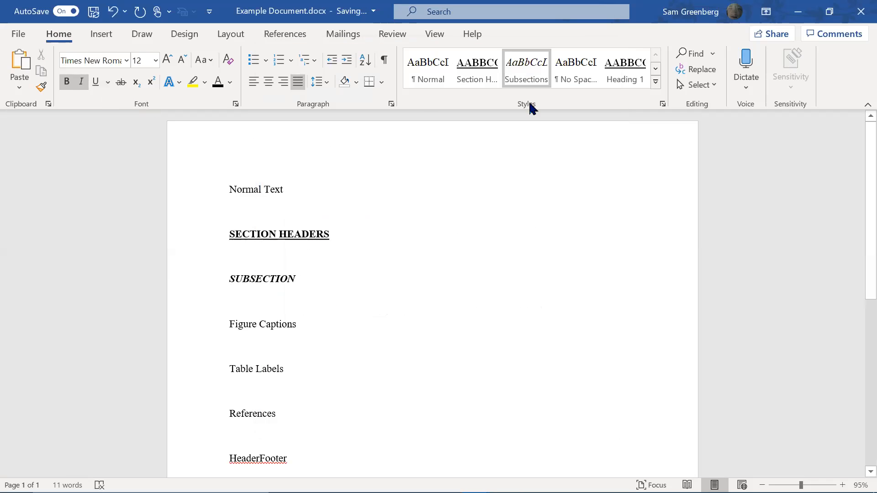
Apply the Subsections style, restore the final s, and select the Figure Captions line
{"action": "left_click", "coordinate": [536, 75]}
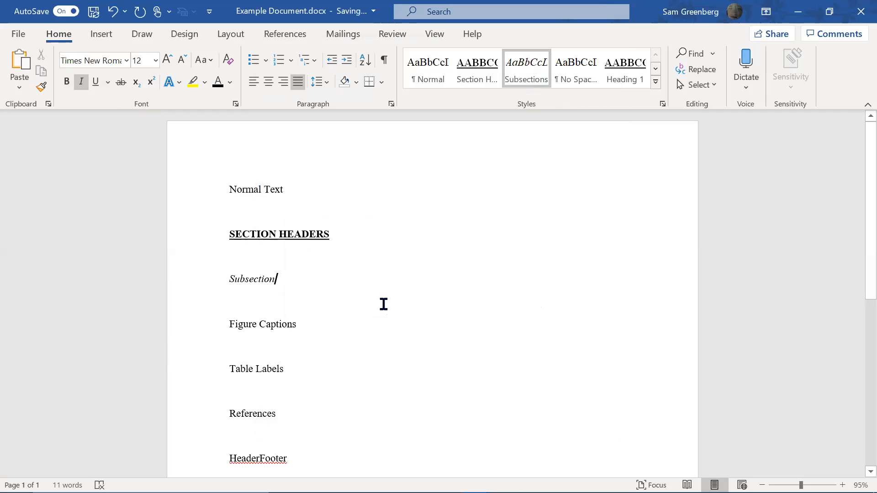
{"action": "type", "text": "s"}
{"action": "left_click", "coordinate": [310, 325]}
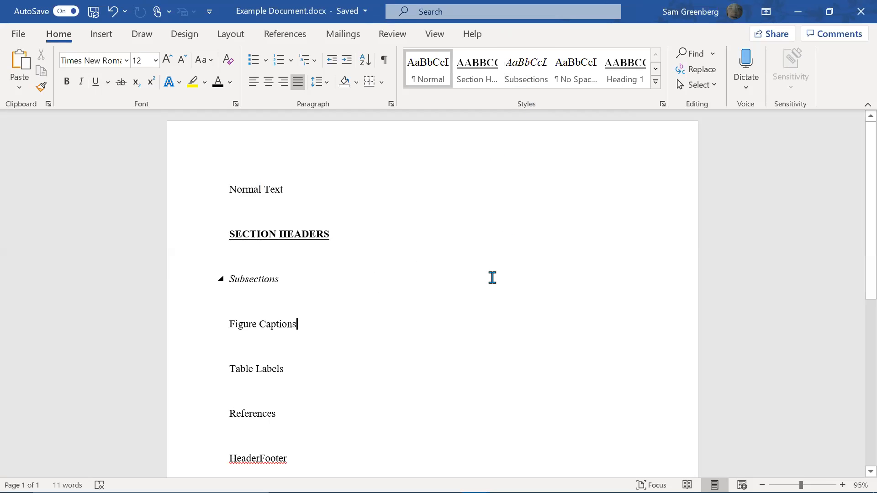
{"action": "key", "text": "shift+Home"}
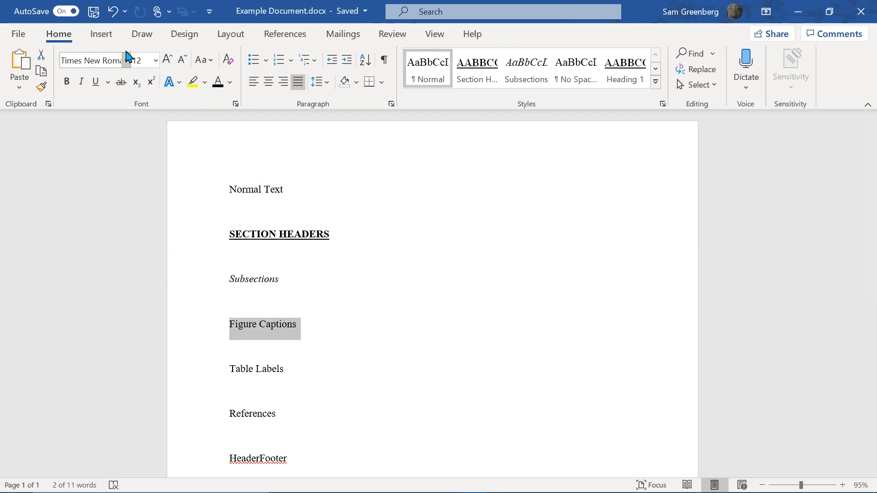
Centre the Figure Captions line and make it italic
{"action": "left_click", "coordinate": [269, 82]}
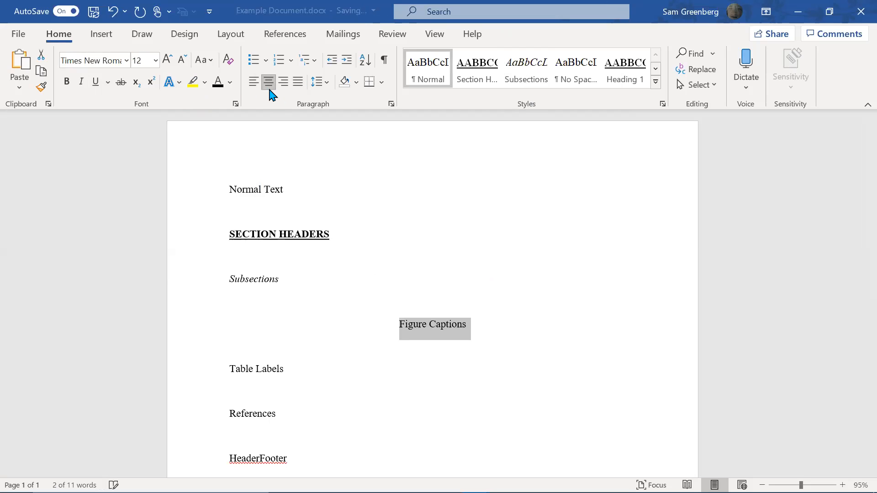
{"action": "key", "text": "ctrl+i"}
{"action": "key", "text": "Right"}
{"action": "key", "text": "Left"}
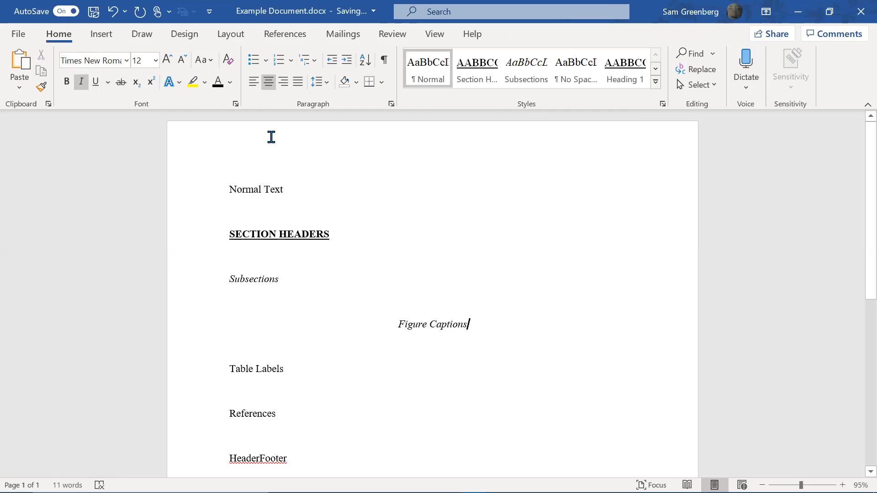
Try out a sample caption numbered Figure 1 with the word Dog
{"action": "type", "text": "- Dog"}
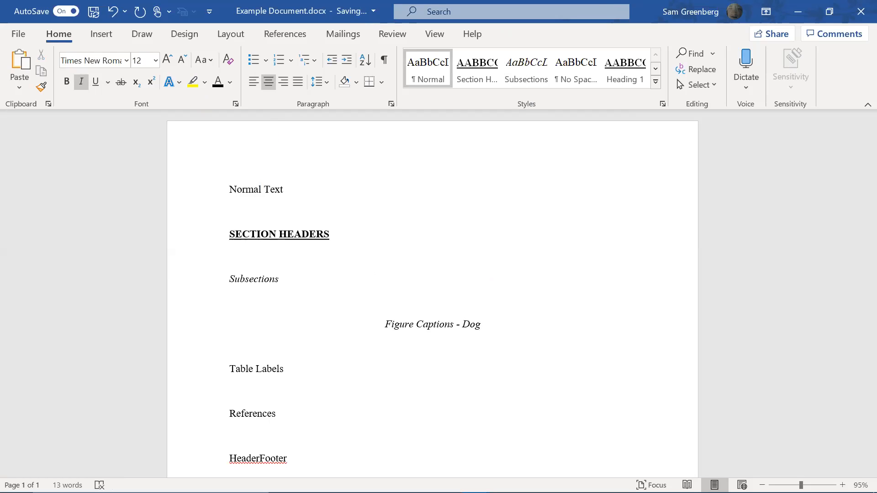
{"action": "key", "text": "BackSpace"}
{"action": "key", "text": "BackSpace"}
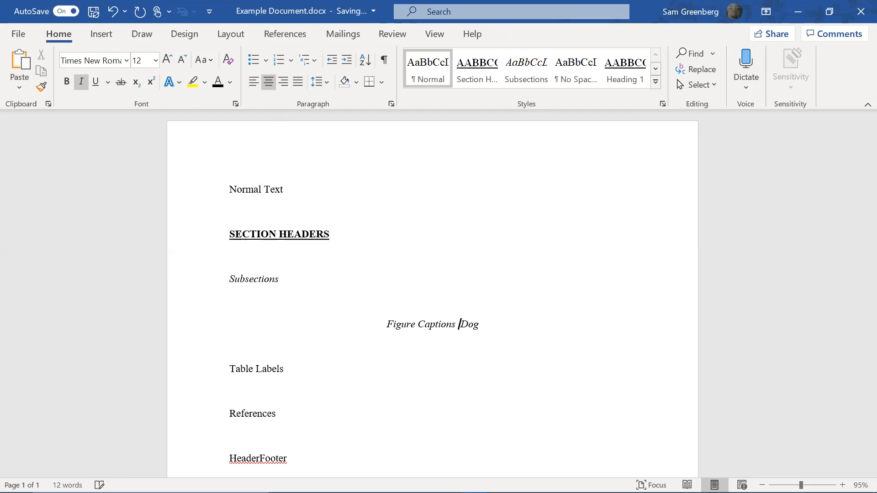
{"action": "type", "text": ":"}
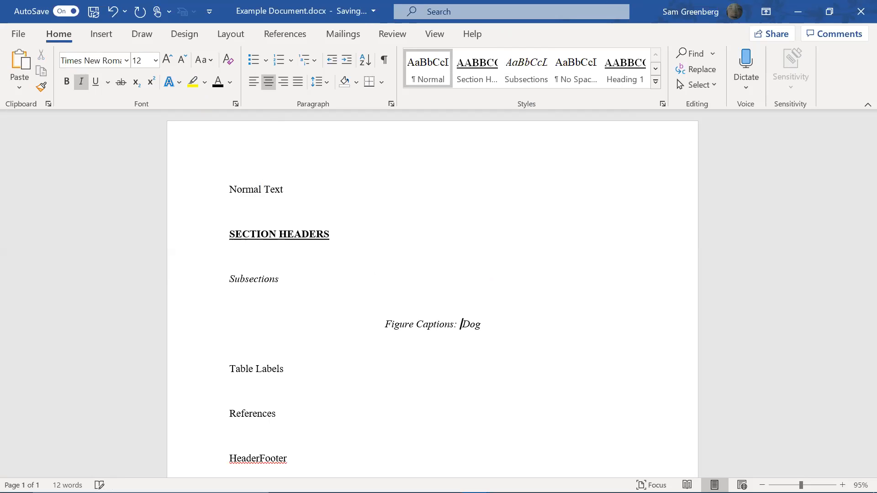
{"action": "key", "text": "BackSpace"}
{"action": "key", "text": "BackSpace"}
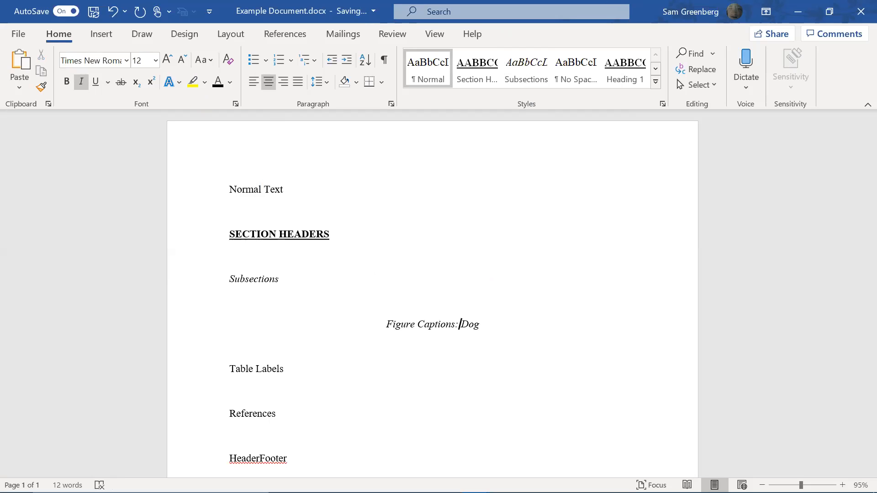
{"action": "key", "text": "BackSpace"}
{"action": "key", "text": "BackSpace"}
{"action": "type", "text": "."}
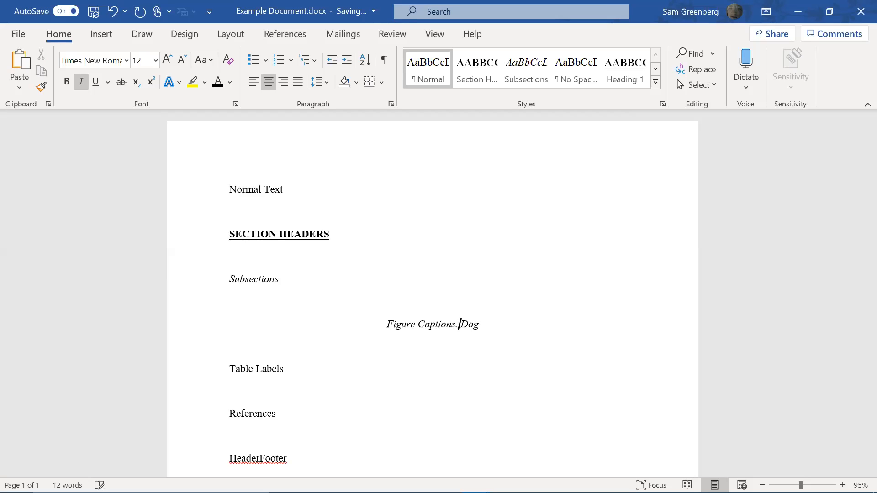
{"action": "key", "text": "ctrl+shift+Left"}
{"action": "key", "text": "ctrl+shift+Left"}
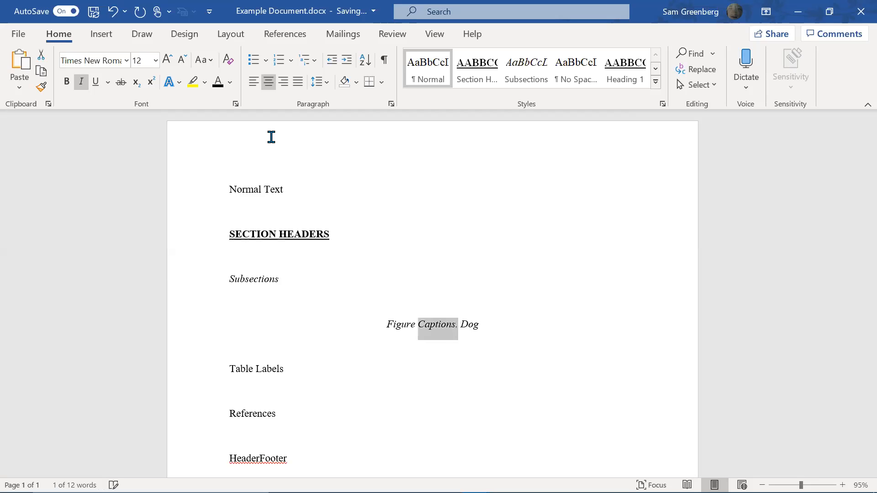
{"action": "key", "text": "BackSpace"}
{"action": "type", "text": "1"}
{"action": "type", "text": "."}
{"action": "key", "text": "BackSpace"}
{"action": "type", "text": "-"}
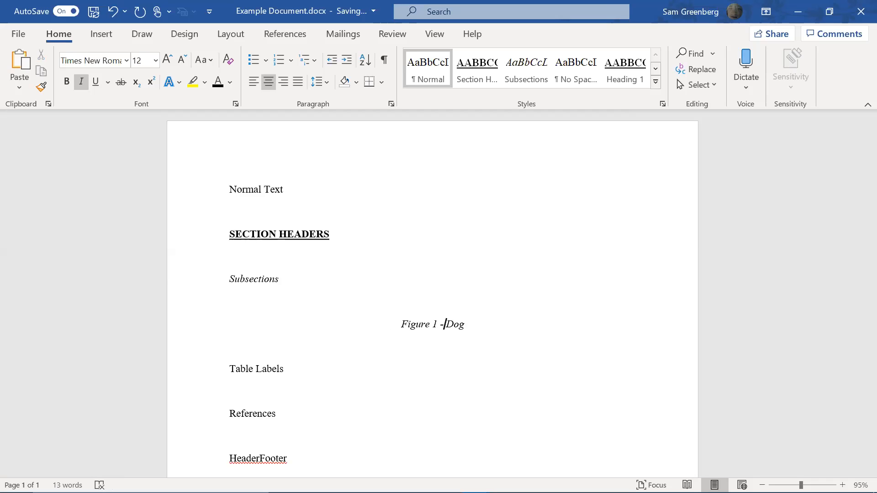
Undo the sample caption back to Figure Captions and reselect the line
{"action": "key", "text": "ctrl+z"}
{"action": "key", "text": "ctrl+z"}
{"action": "key", "text": "ctrl+z"}
{"action": "key", "text": "ctrl+z"}
{"action": "key", "text": "ctrl+z"}
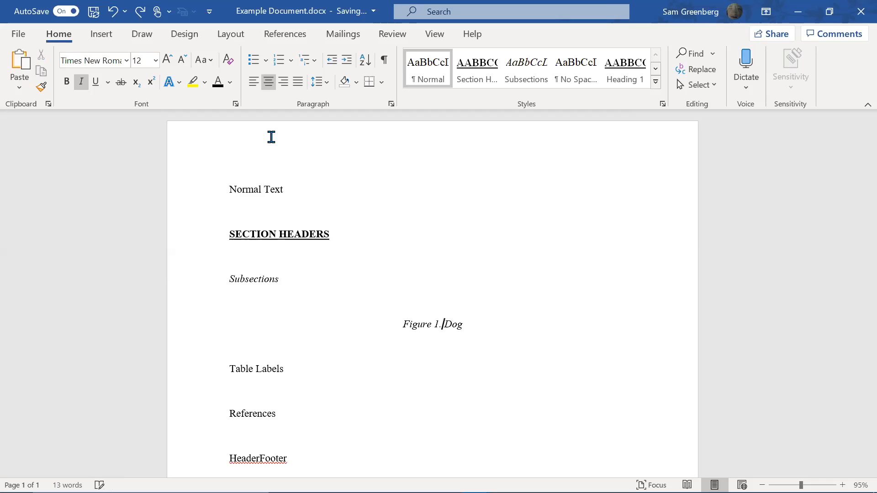
{"action": "key", "text": "ctrl+z"}
{"action": "key", "text": "ctrl+z"}
{"action": "key", "text": "ctrl+z"}
{"action": "key", "text": "ctrl+z"}
{"action": "key", "text": "ctrl+z"}
{"action": "key", "text": "ctrl+z"}
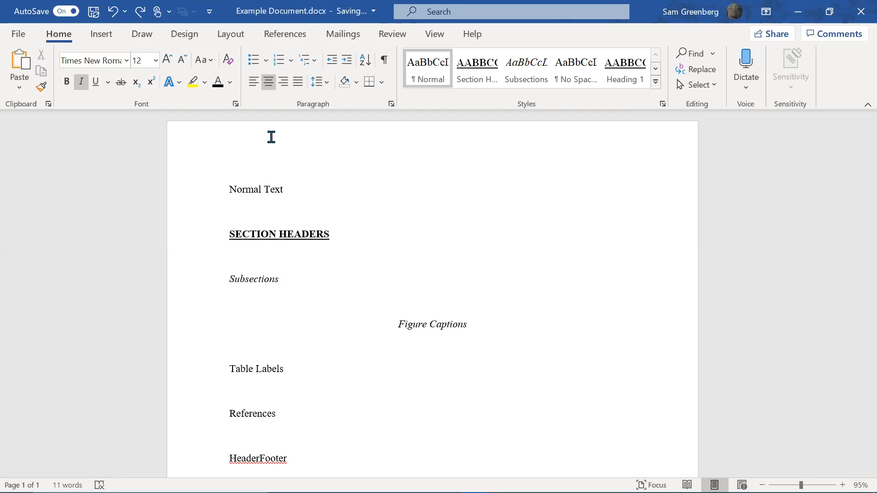
{"action": "key", "text": "ctrl+shift+Left"}
{"action": "key", "text": "ctrl+shift+Left"}
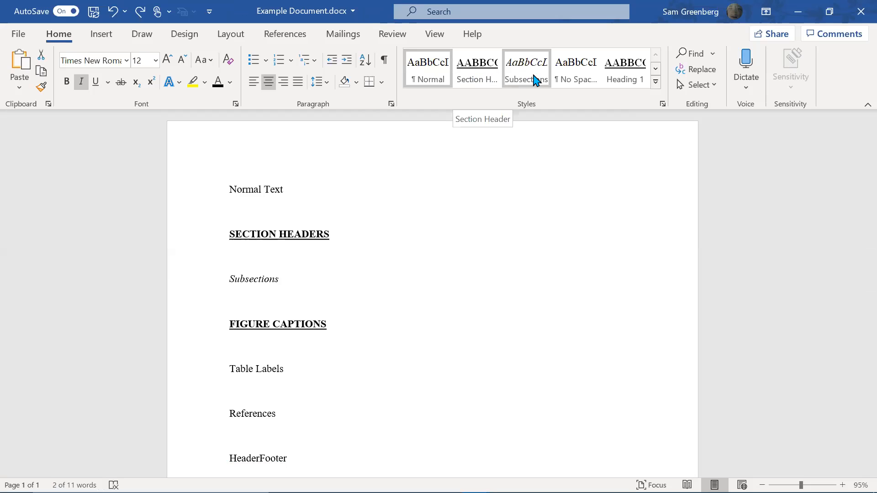
Apply the Section Header style to Figure Captions, then unbold, un-underline, italicize and centre it
{"action": "left_click", "coordinate": [484, 73]}
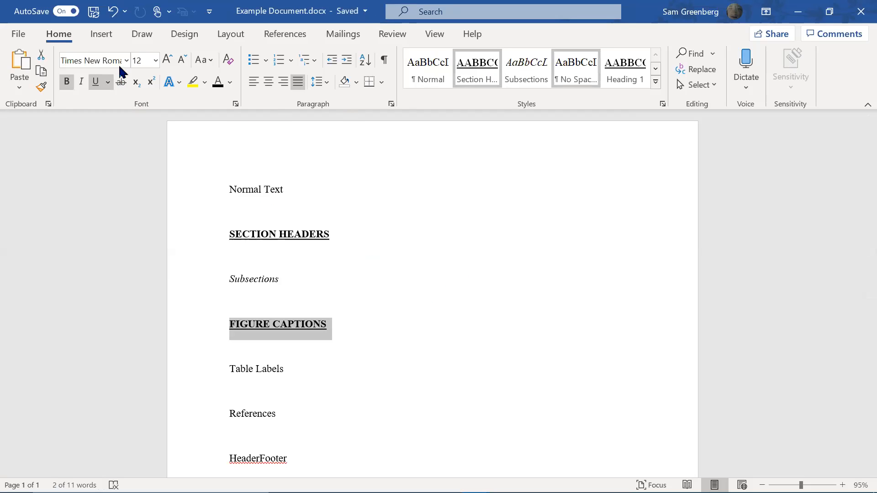
{"action": "left_click", "coordinate": [67, 83]}
{"action": "left_click", "coordinate": [81, 82]}
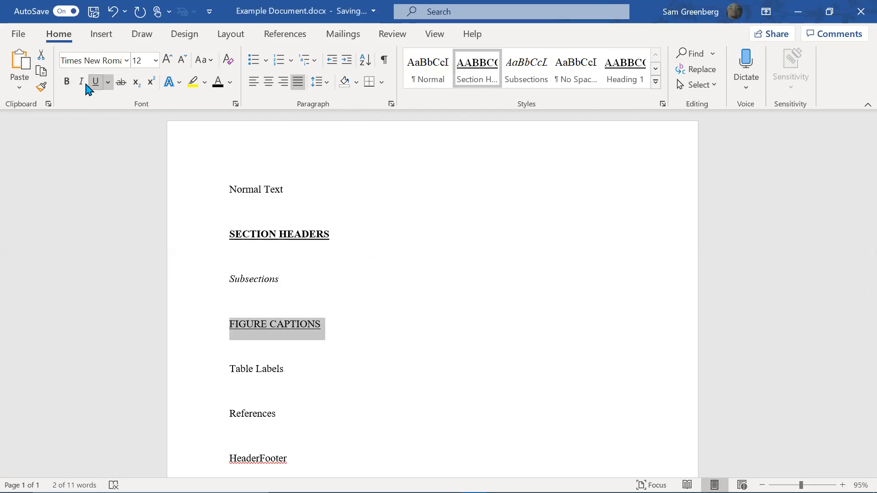
{"action": "left_click", "coordinate": [96, 82]}
{"action": "left_click", "coordinate": [269, 82]}
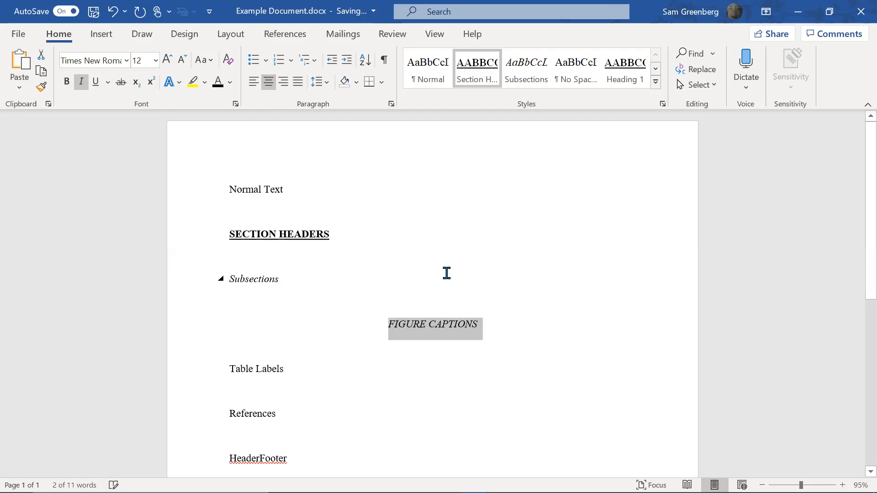
Turn off All caps for the caption and reselect the Figure Captions line
{"action": "left_click", "coordinate": [236, 104]}
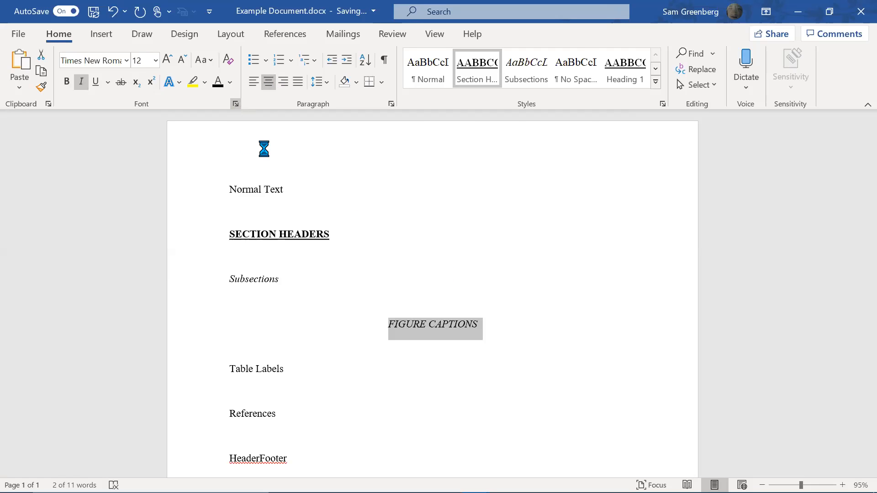
{"action": "left_click", "coordinate": [502, 262]}
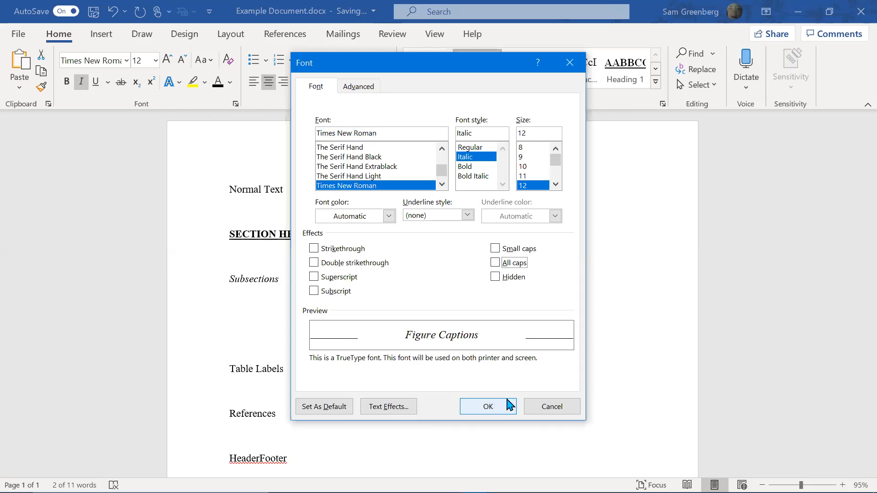
{"action": "left_click", "coordinate": [487, 406]}
{"action": "left_click", "coordinate": [474, 338]}
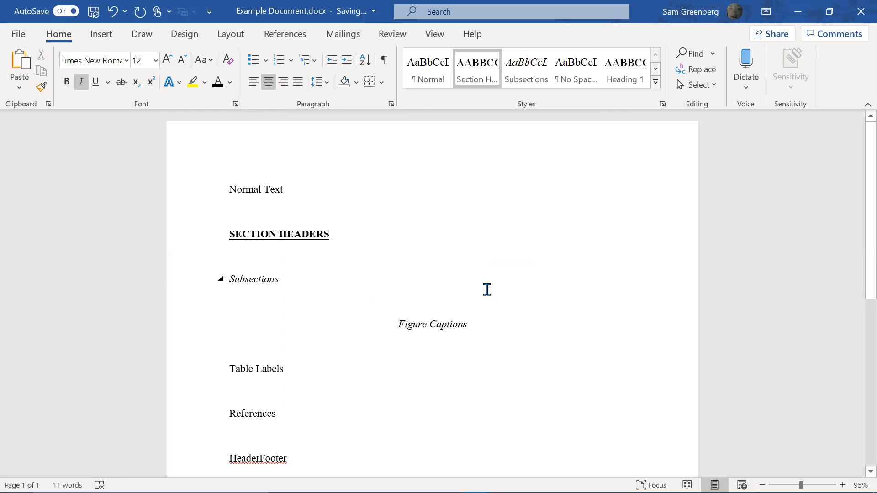
{"action": "key", "text": "shift+Home"}
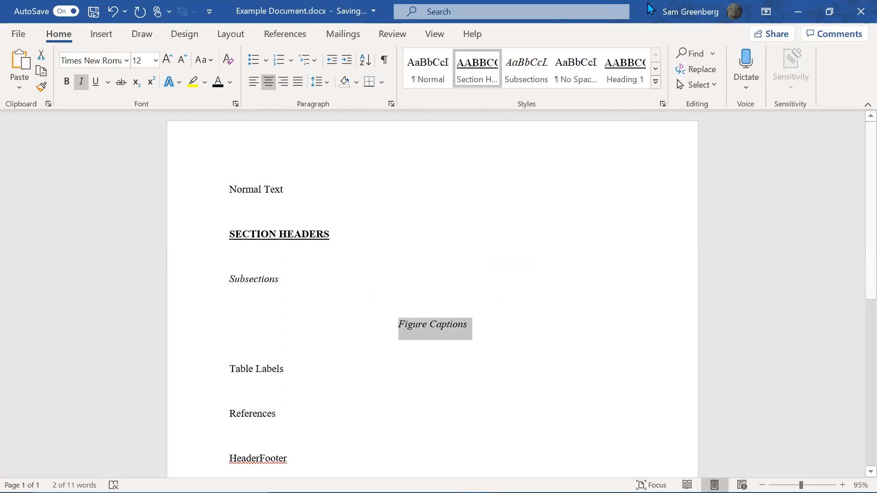
Create a Figure Caption style from the caption formatting and apply it to Table Labels
{"action": "left_click", "coordinate": [656, 68]}
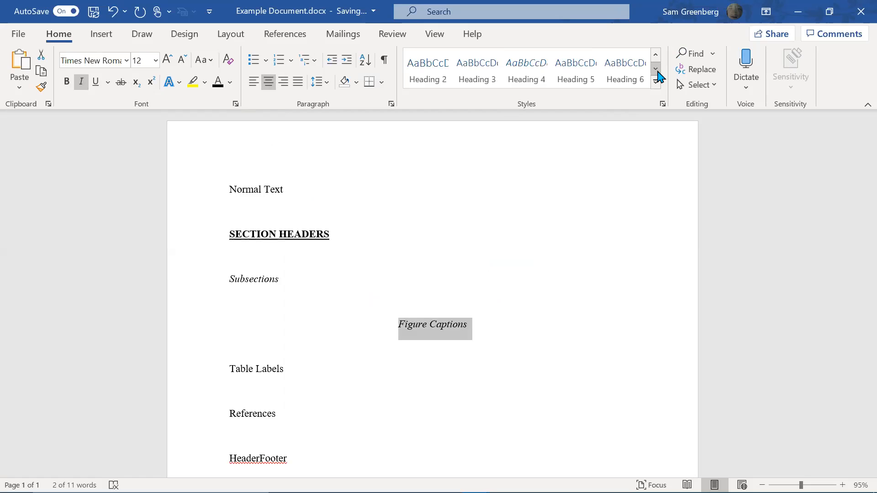
{"action": "left_click", "coordinate": [655, 56]}
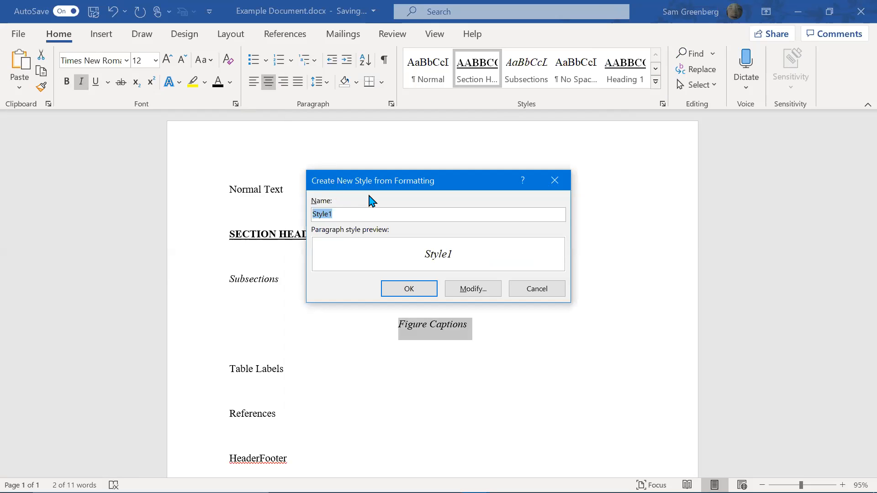
{"action": "type", "text": "Fi"}
{"action": "type", "text": "igure Caption"}
{"action": "left_click", "coordinate": [408, 289]}
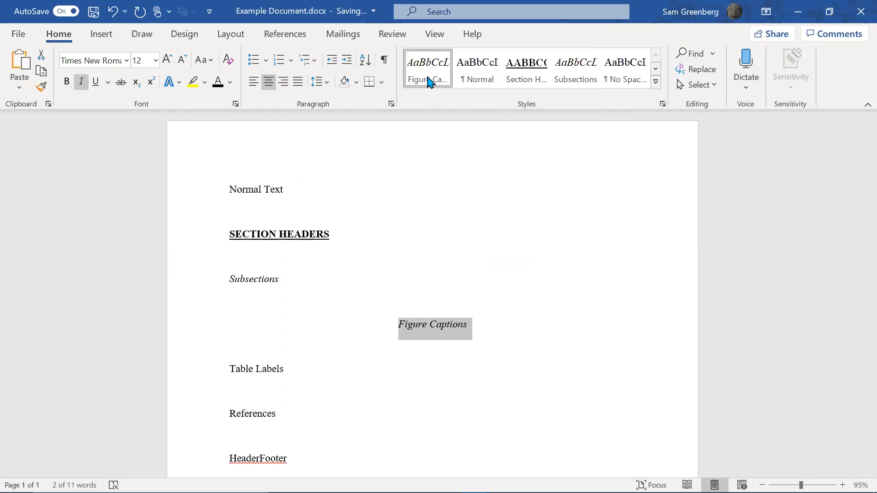
{"action": "left_click", "coordinate": [313, 371]}
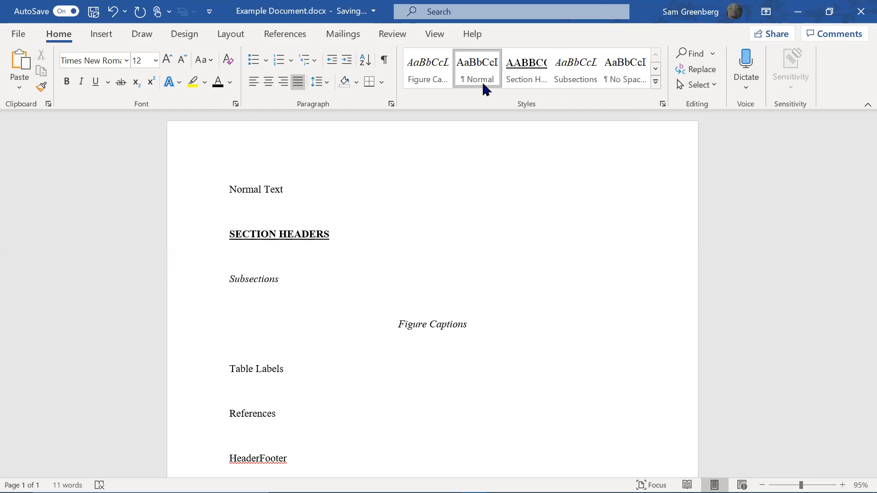
{"action": "left_click", "coordinate": [435, 77]}
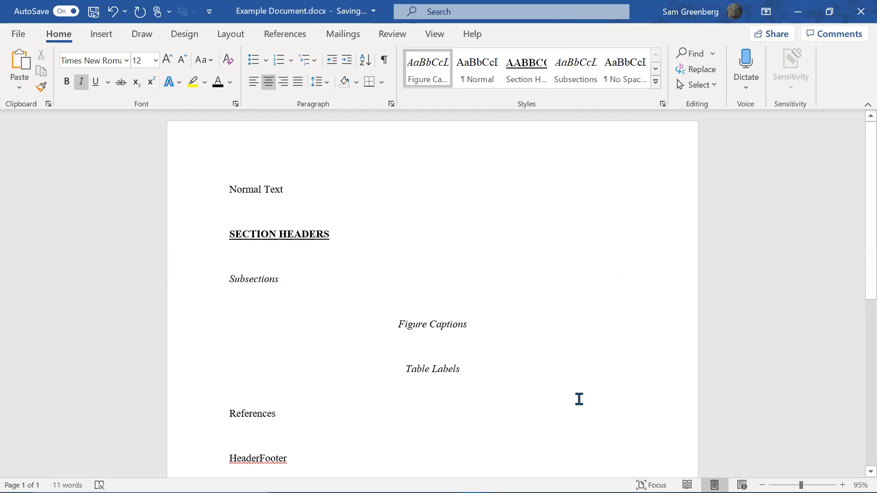
Remove italics from Table Labels and save it as a new style named Table Labels
{"action": "key", "text": "shift+Home"}
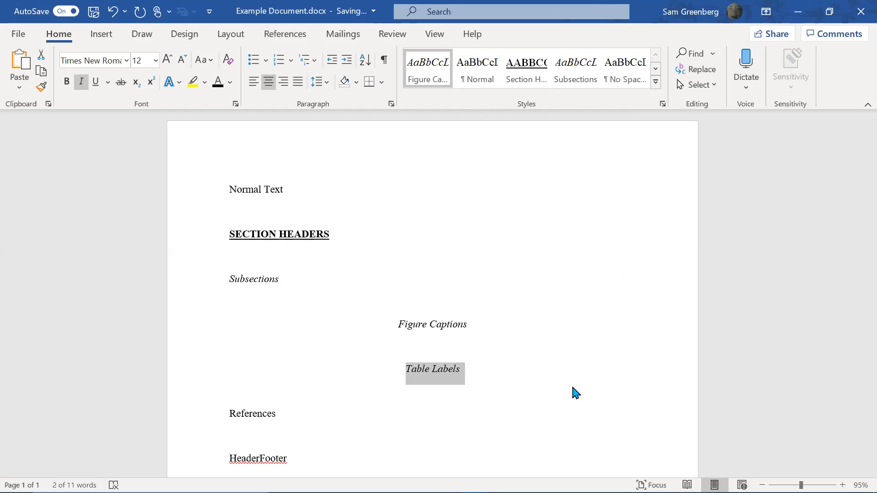
{"action": "key", "text": "ctrl+i"}
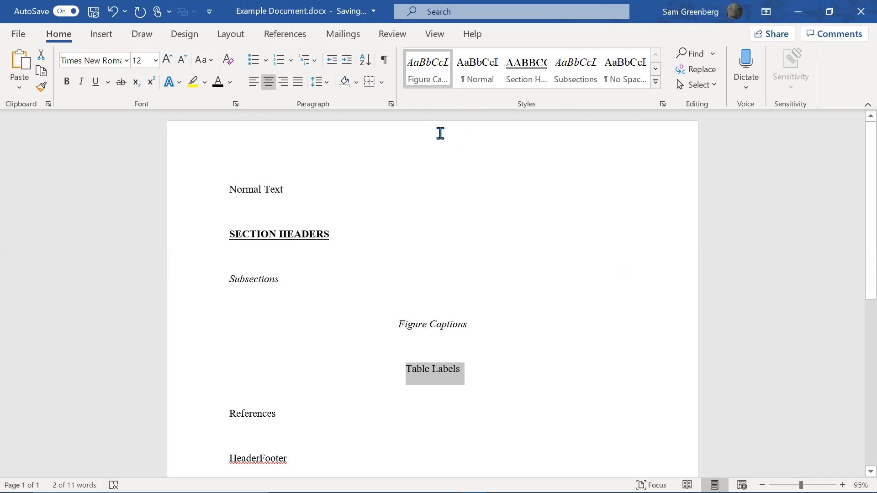
{"action": "left_click", "coordinate": [662, 89]}
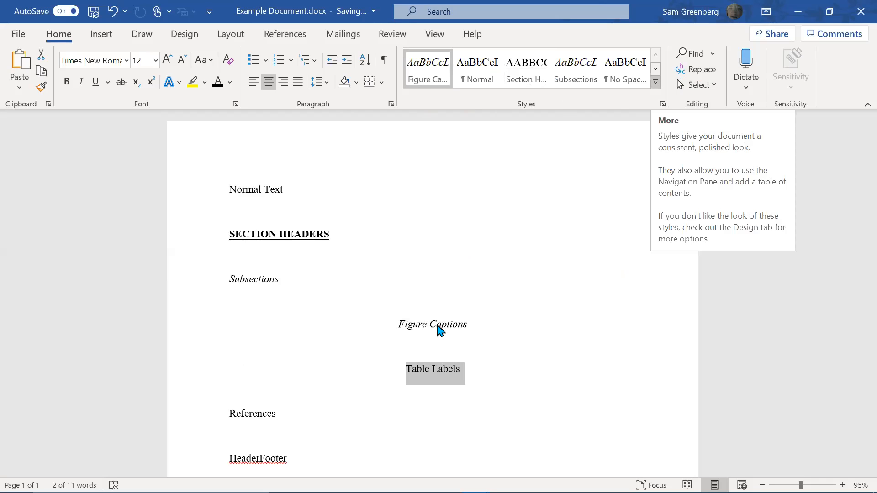
{"action": "left_click", "coordinate": [447, 298]}
{"action": "type", "text": "Table Labels"}
{"action": "key", "text": "Return"}
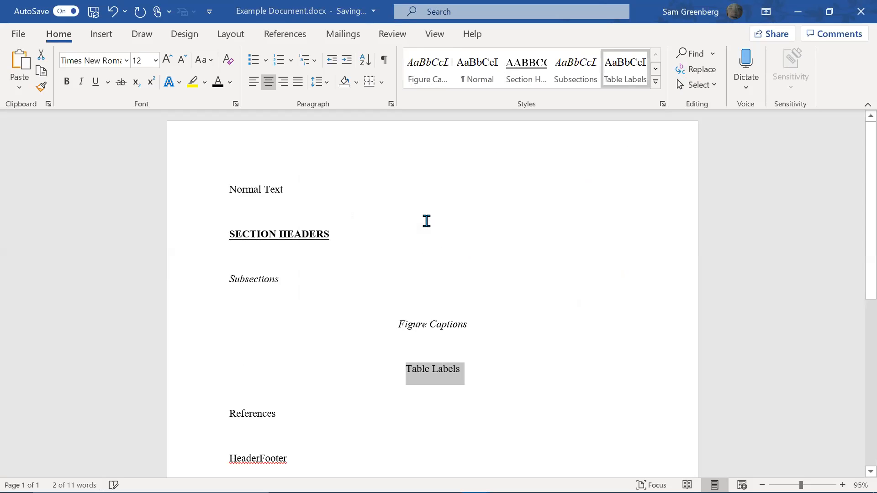
{"action": "left_click", "coordinate": [423, 324]}
{"action": "left_click", "coordinate": [461, 369]}
Set Normal as the following-paragraph style in the Figure Caption style
{"action": "left_click_drag", "start_coordinate": [470, 325], "coordinate": [389, 326]}
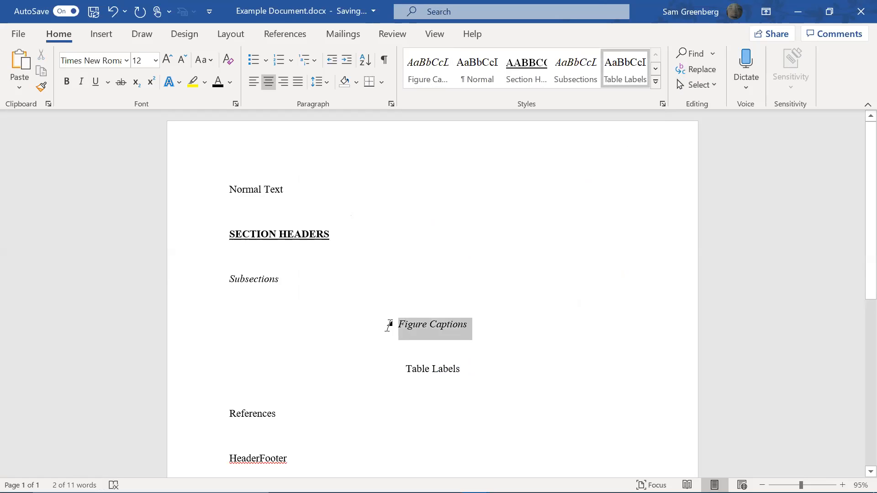
{"action": "right_click", "coordinate": [441, 78]}
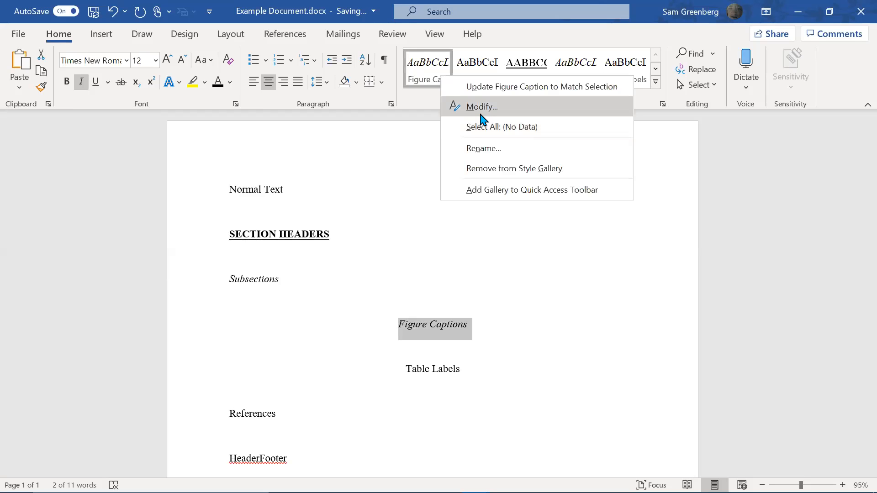
{"action": "key", "text": "Return"}
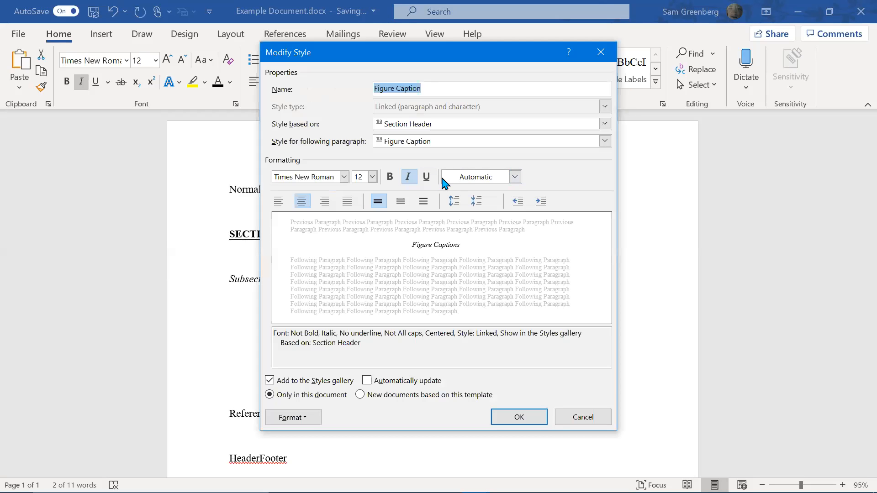
{"action": "left_click", "coordinate": [427, 143]}
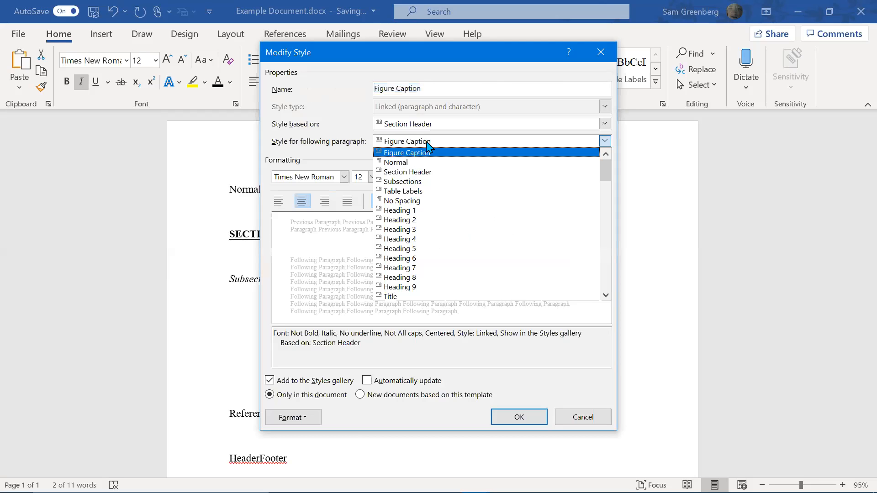
{"action": "left_click", "coordinate": [405, 163]}
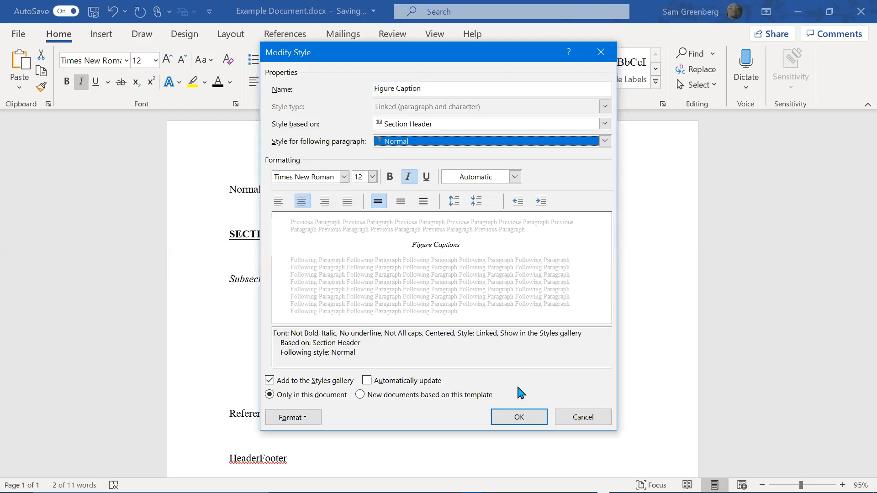
{"action": "left_click", "coordinate": [519, 418]}
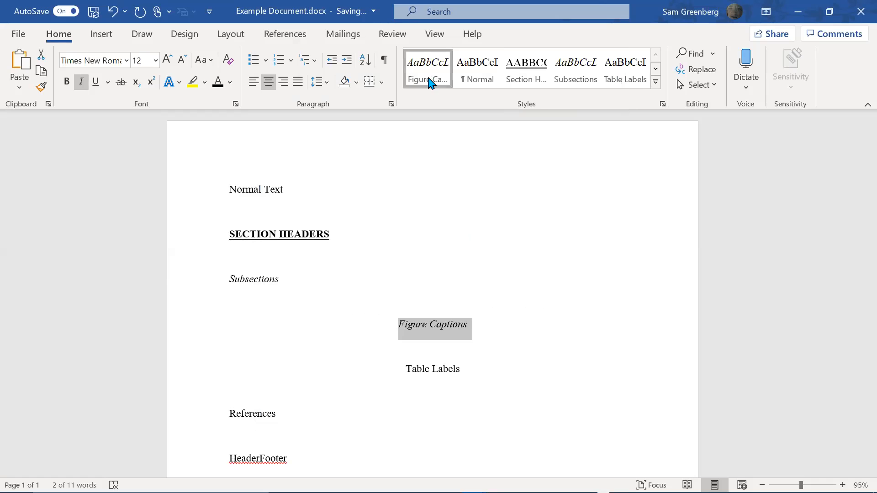
Reopen the Figure Caption style settings to confirm Normal follows it
{"action": "right_click", "coordinate": [429, 82]}
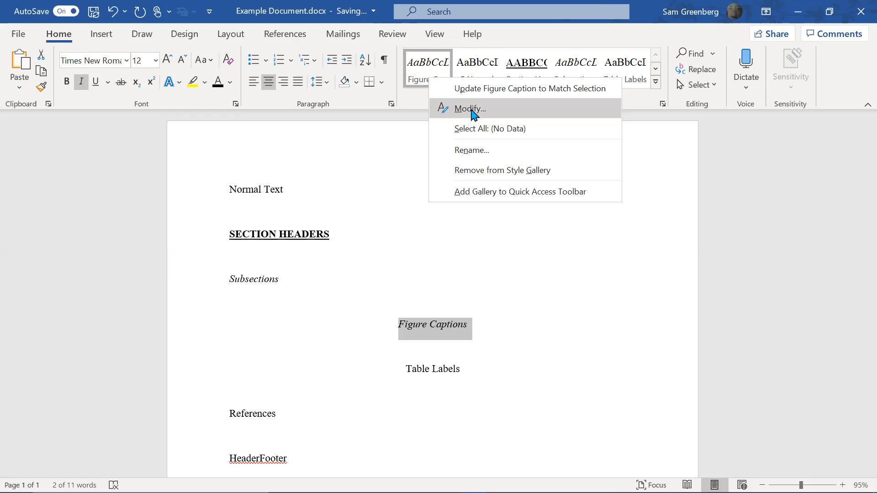
{"action": "left_click", "coordinate": [472, 116]}
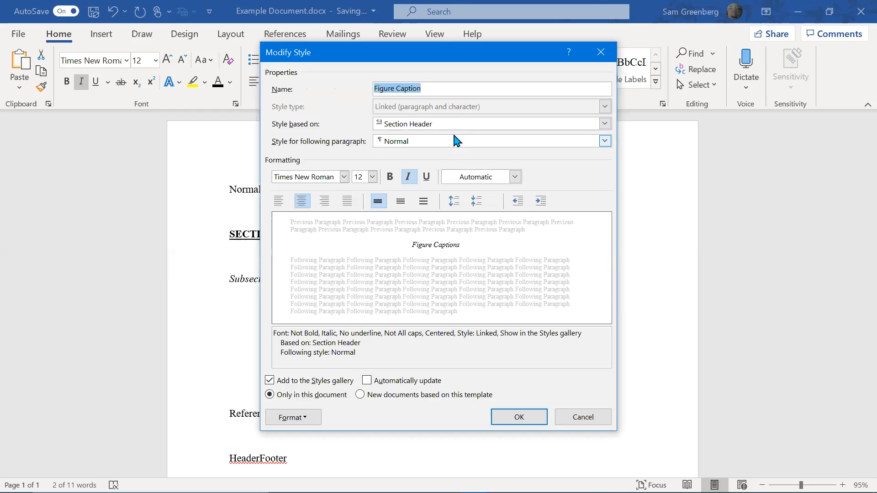
{"action": "left_click", "coordinate": [457, 141]}
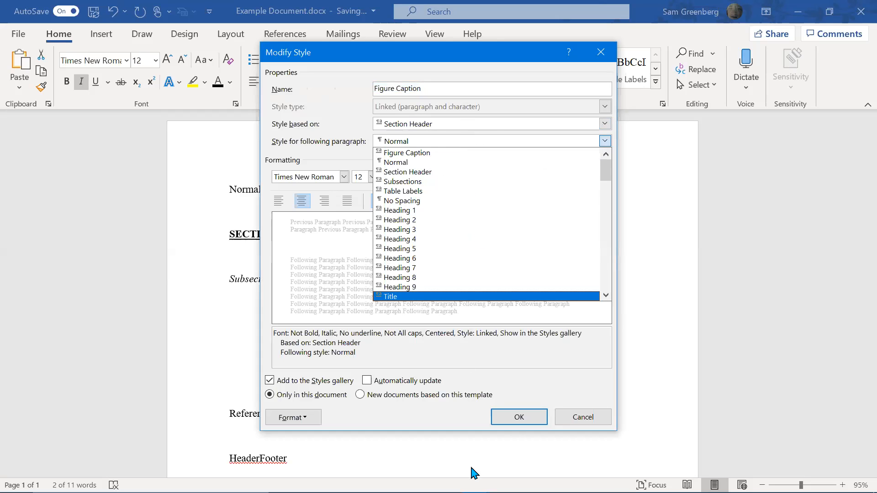
{"action": "left_click", "coordinate": [517, 421]}
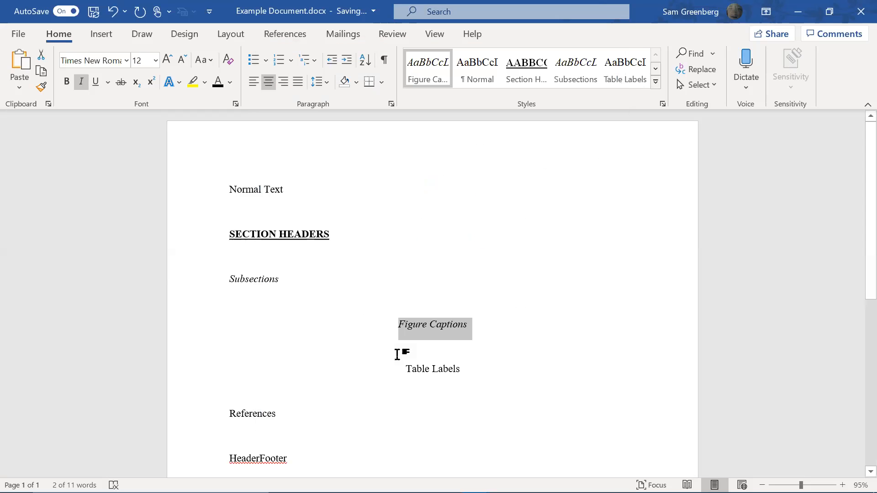
{"action": "left_click", "coordinate": [495, 358]}
Add a line reading American Chemical Society below References
{"action": "left_click", "coordinate": [439, 364]}
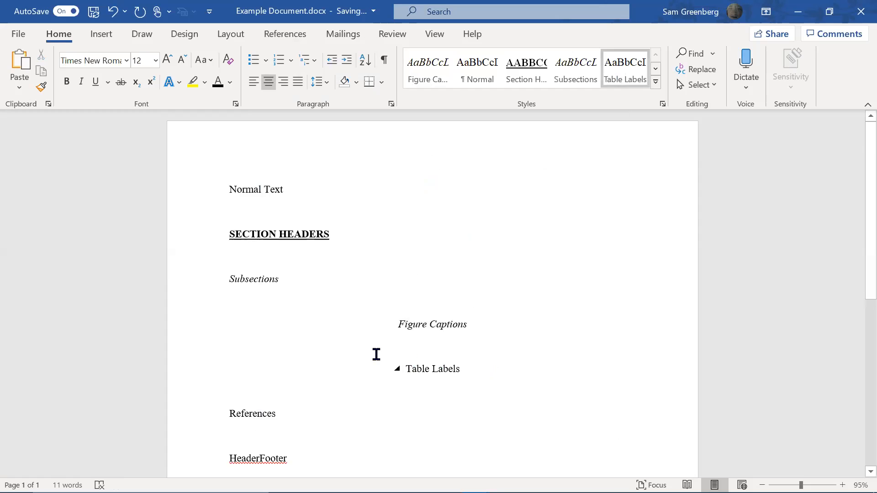
{"action": "scroll", "coordinate": [350, 344], "scroll_direction": "down", "scroll_amount": 3}
{"action": "key", "text": "Down"}
{"action": "left_click", "coordinate": [284, 291]}
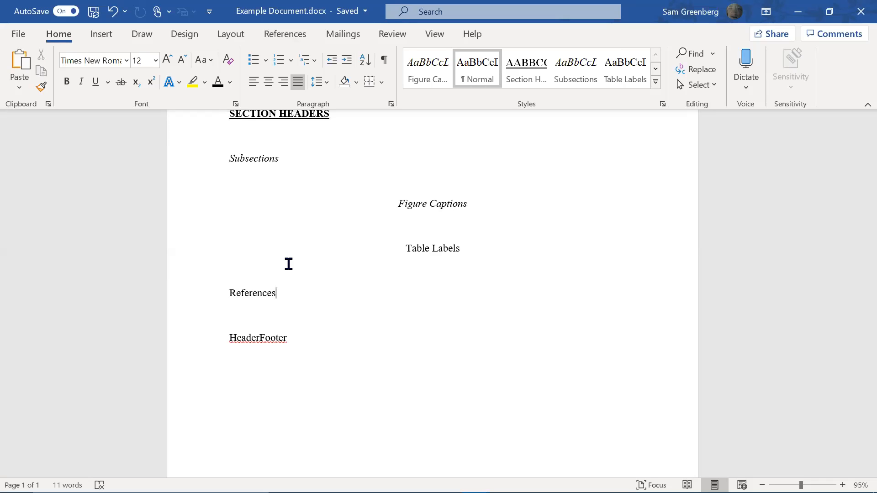
{"action": "key", "text": "Down"}
{"action": "type", "text": "Ann"}
{"action": "key", "text": "BackSpace"}
{"action": "key", "text": "BackSpace"}
{"action": "type", "text": "meriac"}
{"action": "key", "text": "BackSpace"}
{"action": "key", "text": "BackSpace"}
{"action": "type", "text": "can V"}
{"action": "key", "text": "BackSpace"}
{"action": "type", "text": "Chemical Society"}
Put a superscript 1 before American Chemical Society and turn on superscript after References
{"action": "key", "text": "Home"}
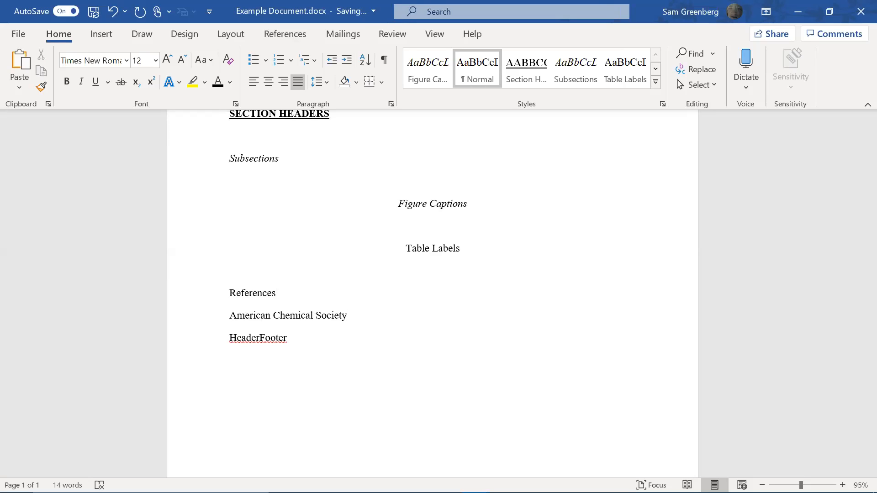
{"action": "key", "text": "ctrl+shift+equal"}
{"action": "type", "text": "1"}
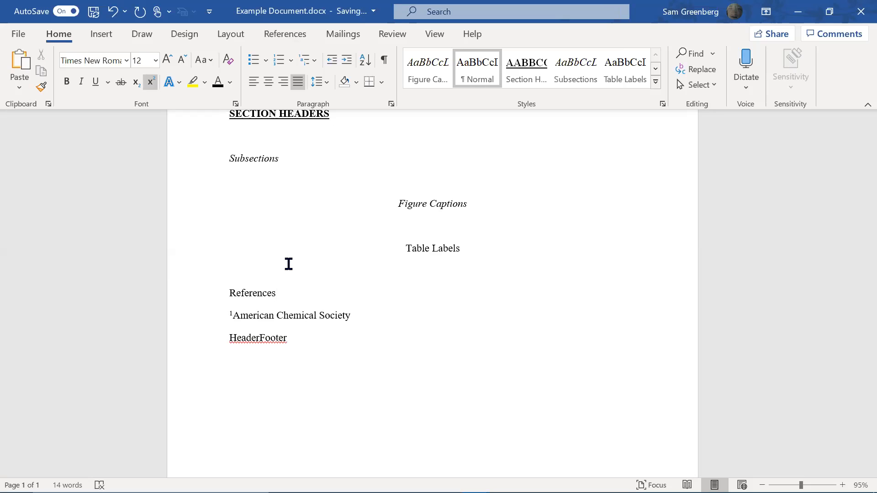
{"action": "key", "text": "ctrl+shift+equal"}
{"action": "key", "text": "shift+Home"}
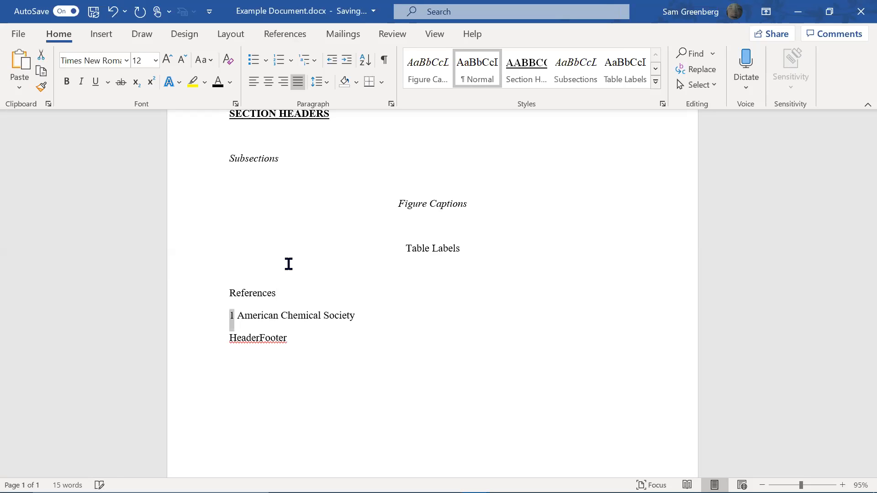
{"action": "key", "text": "ctrl+shift+equal"}
{"action": "key", "text": "Up"}
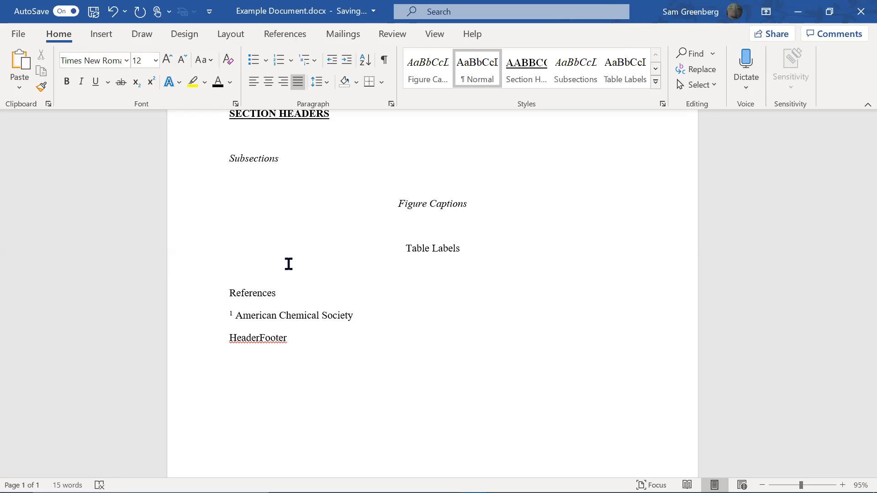
{"action": "key", "text": "End"}
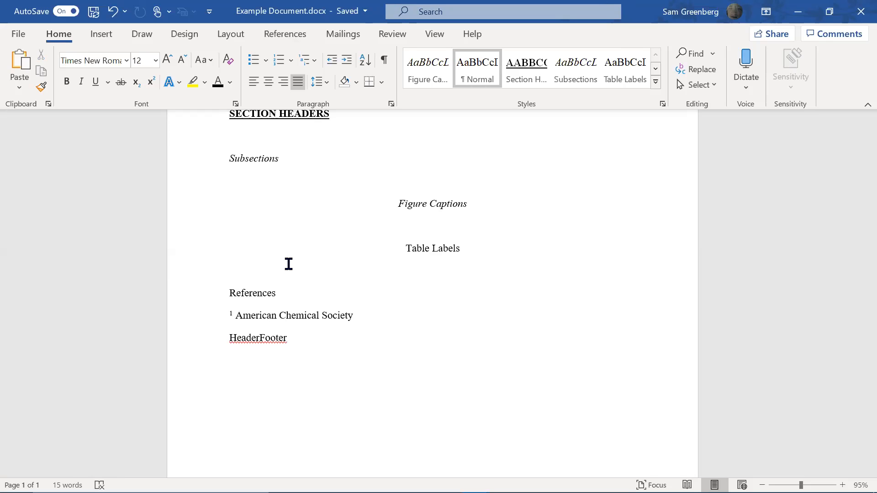
{"action": "key", "text": "ctrl+shift+plus"}
Add a superscript 1 after References, test-type two Greenberg citations, then delete them
{"action": "type", "text": "1"}
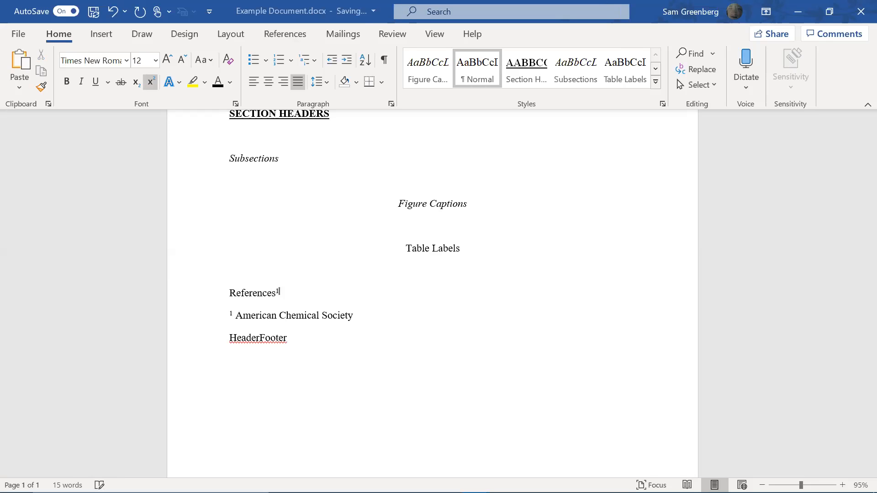
{"action": "key", "text": "ctrl+shift+plus"}
{"action": "type", "text": "("}
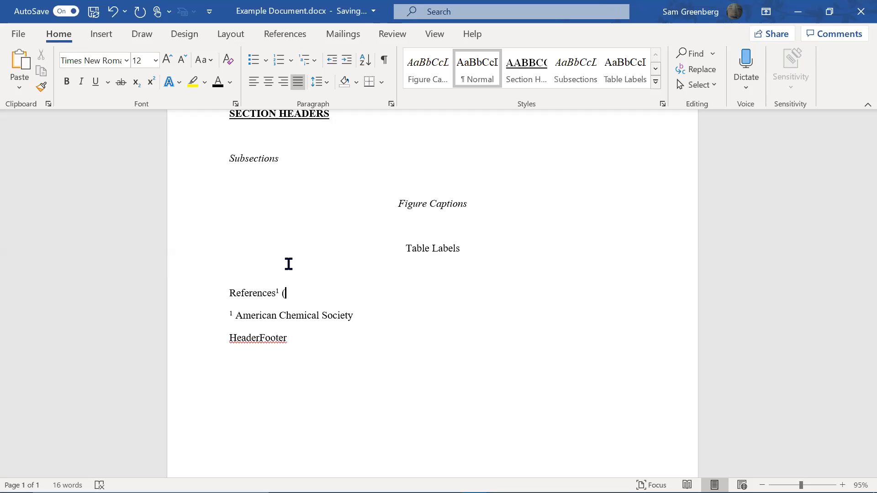
{"action": "type", "text": "Greenberg, 2020) (Greenberg 1-3"}
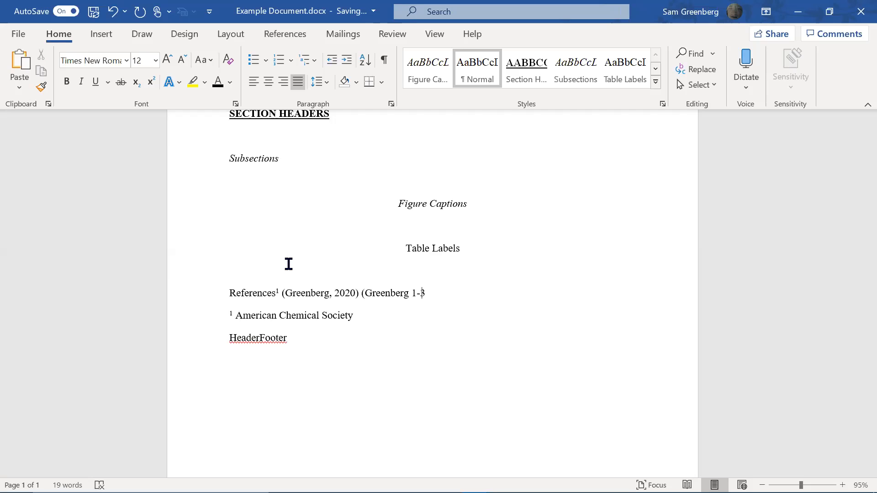
{"action": "key", "text": "shift+Left"}
{"action": "key", "text": "shift+Left"}
{"action": "key", "text": "shift+Left"}
{"action": "key", "text": "shift+Left"}
{"action": "key", "text": "shift+Left"}
{"action": "key", "text": "shift+Left"}
{"action": "key", "text": "shift+Left"}
{"action": "key", "text": "shift+Left"}
{"action": "key", "text": "shift+Left"}
{"action": "key", "text": "shift+Left"}
{"action": "key", "text": "shift+Left"}
{"action": "key", "text": "shift+Left"}
{"action": "key", "text": "shift+Left"}
{"action": "key", "text": "shift+Left"}
{"action": "key", "text": "shift+Left"}
{"action": "key", "text": "shift+Left"}
{"action": "key", "text": "shift+Left"}
{"action": "key", "text": "shift+Left"}
{"action": "key", "text": "shift+Left"}
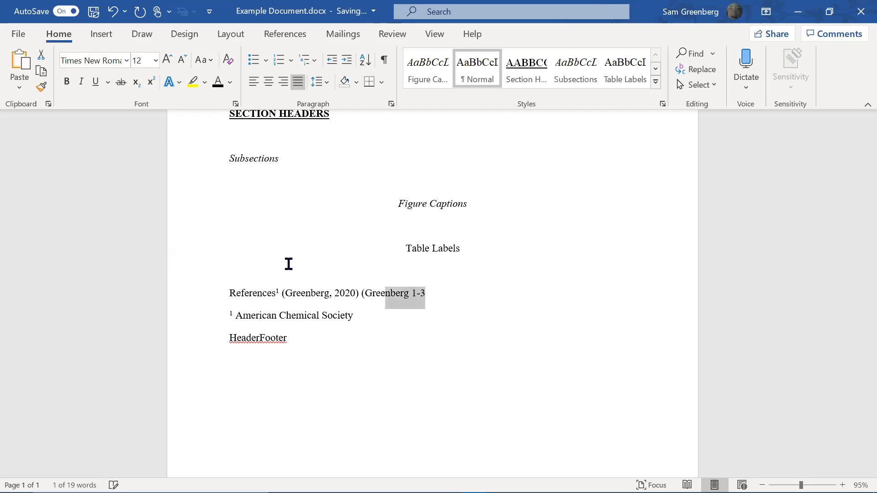
{"action": "key", "text": "shift+Left"}
{"action": "key", "text": "shift+Left"}
{"action": "key", "text": "shift+Left"}
{"action": "key", "text": "shift+Left"}
{"action": "key", "text": "shift+Left"}
{"action": "key", "text": "shift+Left"}
{"action": "key", "text": "shift+Left"}
{"action": "key", "text": "shift+Left"}
{"action": "key", "text": "shift+Left"}
{"action": "key", "text": "shift+Left"}
{"action": "key", "text": "shift+Left"}
{"action": "key", "text": "shift+Left"}
{"action": "key", "text": "shift+Left"}
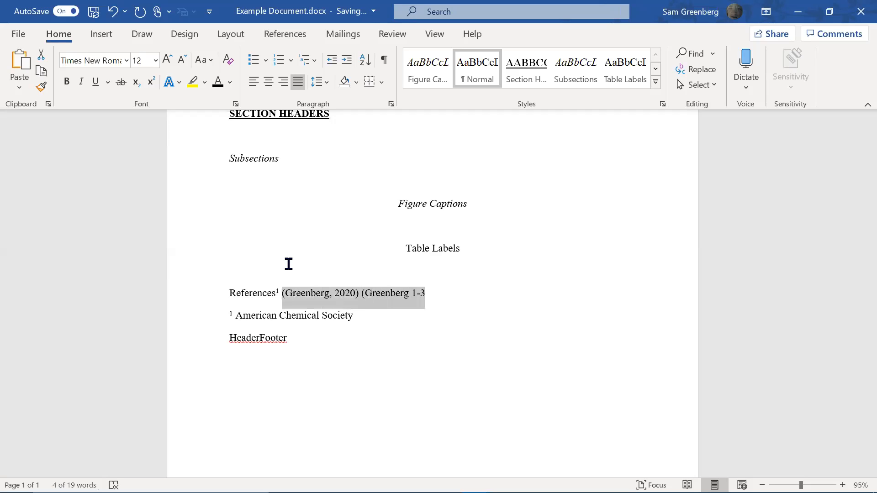
{"action": "key", "text": "Delete"}
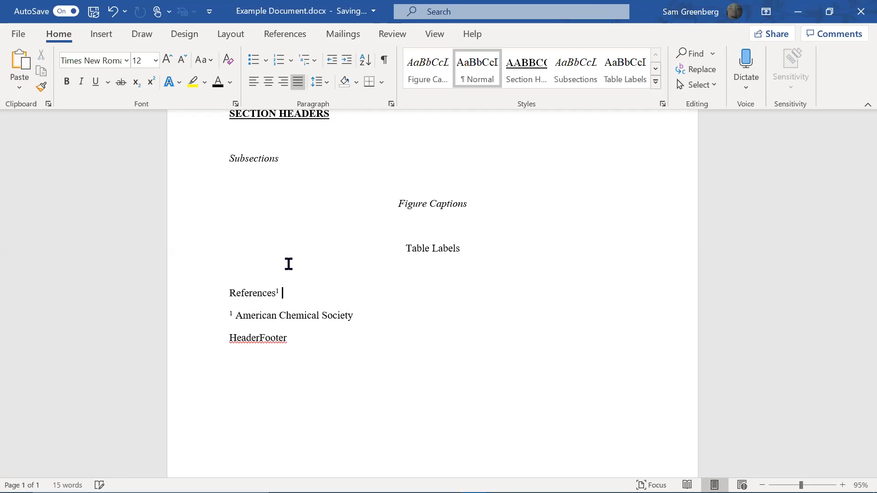
{"action": "key", "text": "BackSpace"}
Delete the American Chemical Society line, leaving an empty line above HeaderFooter
{"action": "key", "text": "Down"}
{"action": "key", "text": "End"}
{"action": "key", "text": "shift+Home"}
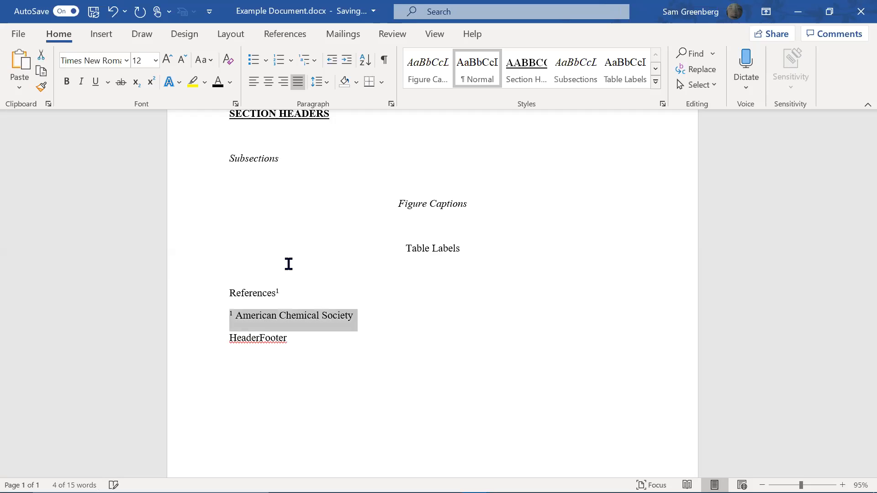
{"action": "key", "text": "Delete"}
{"action": "key", "text": "Return"}
{"action": "key", "text": "Up"}
{"action": "key", "text": "Up"}
{"action": "key", "text": "End"}
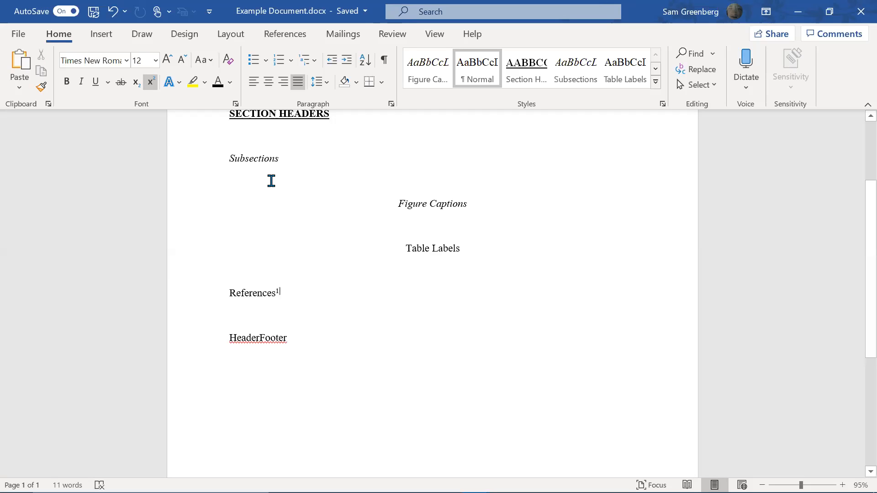
Save the superscript 1 after References as a new style named Refernces
{"action": "key", "text": "shift+Left"}
{"action": "left_click", "coordinate": [477, 60]}
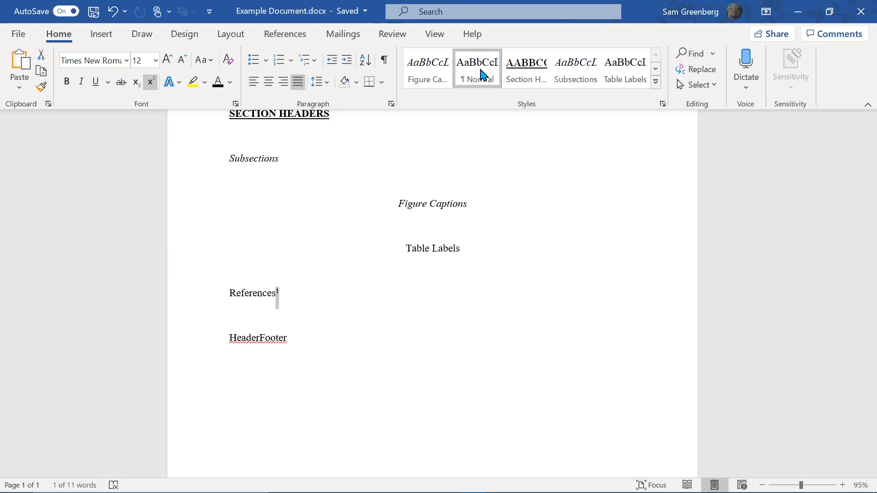
{"action": "left_click", "coordinate": [656, 82]}
{"action": "type", "text": "Refernces"}
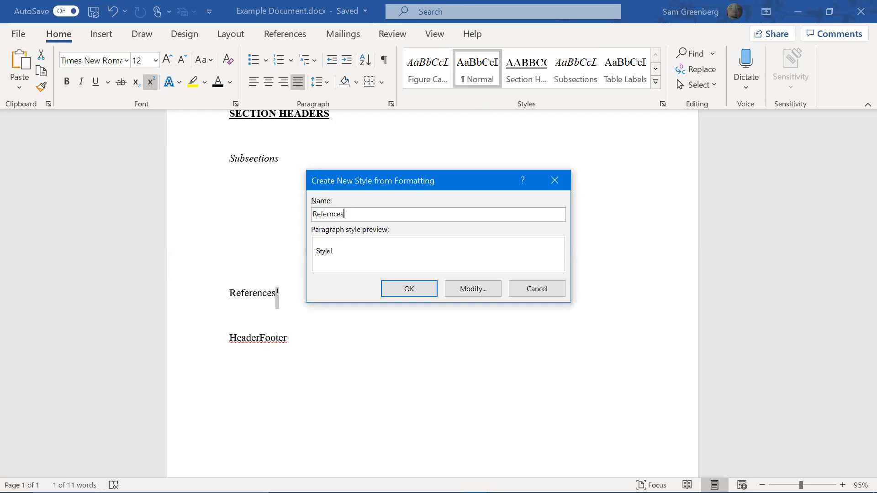
{"action": "left_click", "coordinate": [402, 293]}
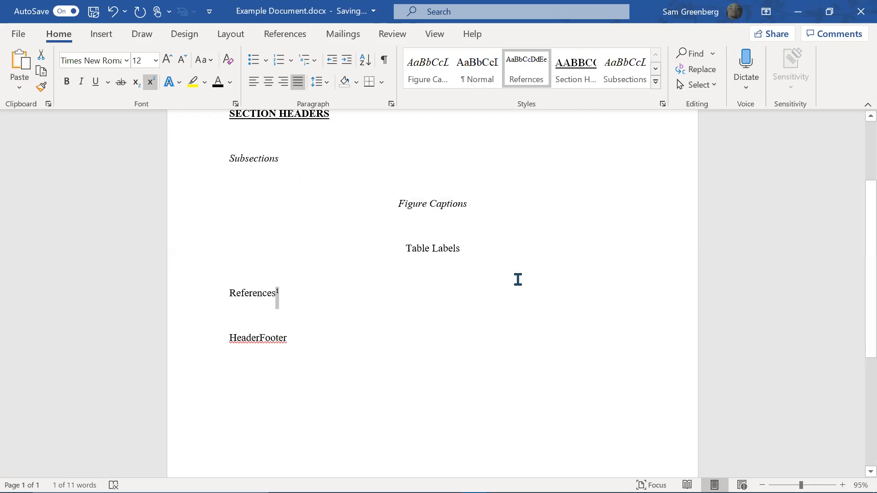
{"action": "left_click", "coordinate": [405, 325]}
{"action": "left_click", "coordinate": [388, 348]}
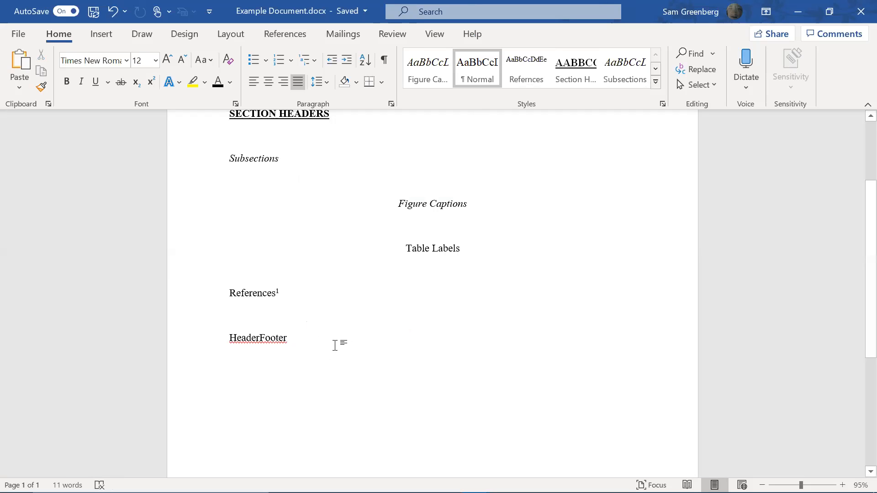
Right-align the HeaderFooter line and save its formatting as a new HeaderFooter style
{"action": "key", "text": "shift+Home"}
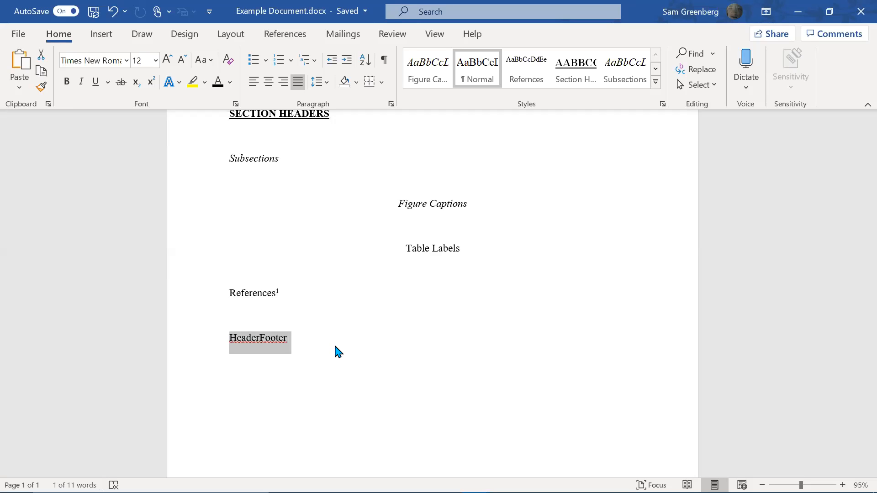
{"action": "left_click", "coordinate": [283, 82]}
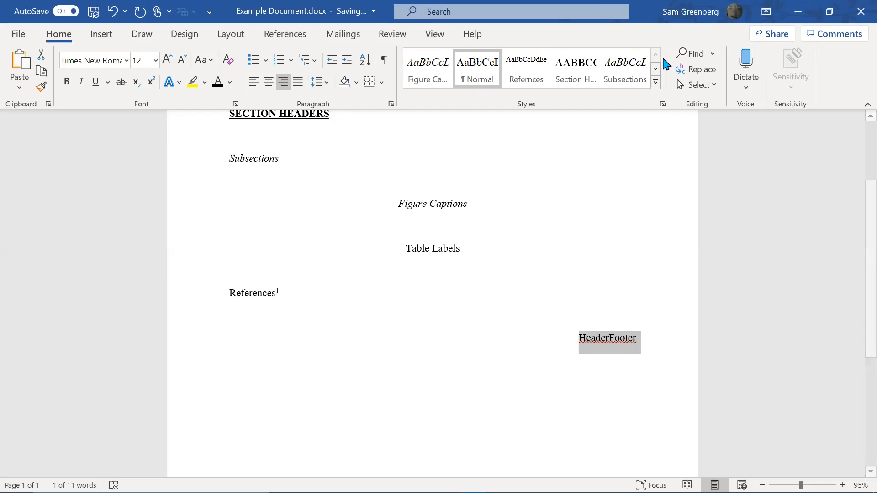
{"action": "left_click", "coordinate": [656, 82]}
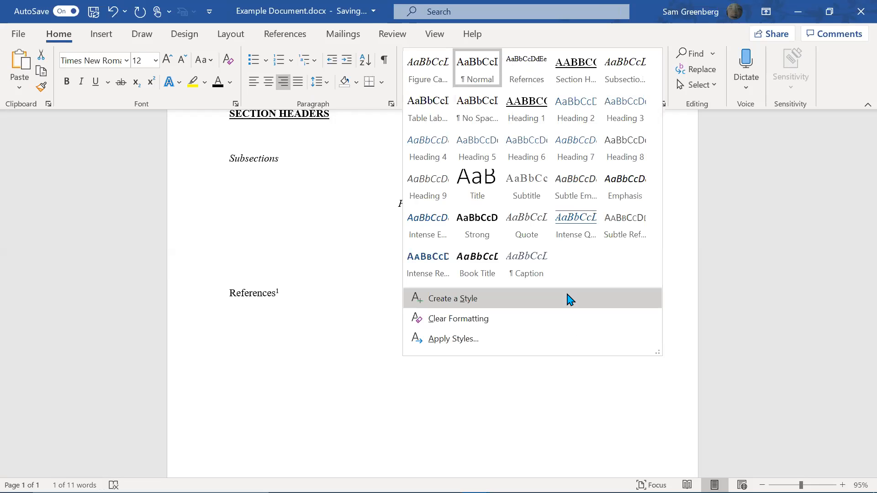
{"action": "left_click", "coordinate": [570, 299]}
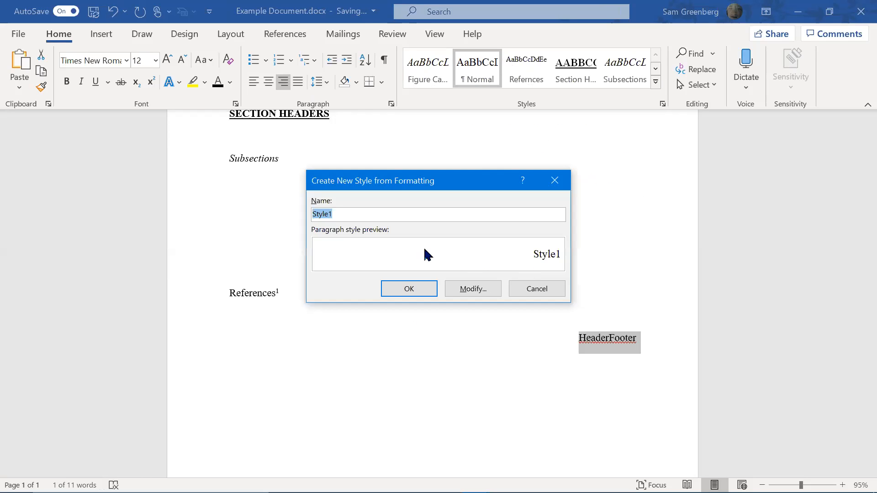
{"action": "type", "text": "HeaderFooter"}
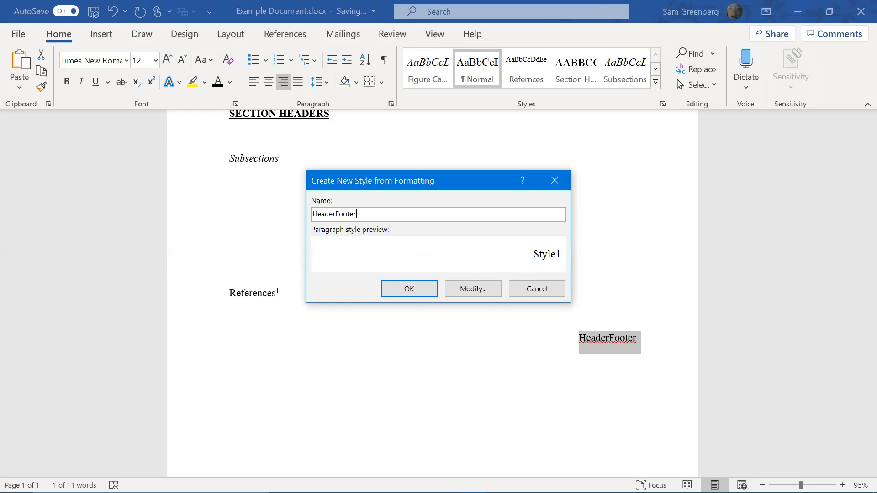
{"action": "key", "text": "Return"}
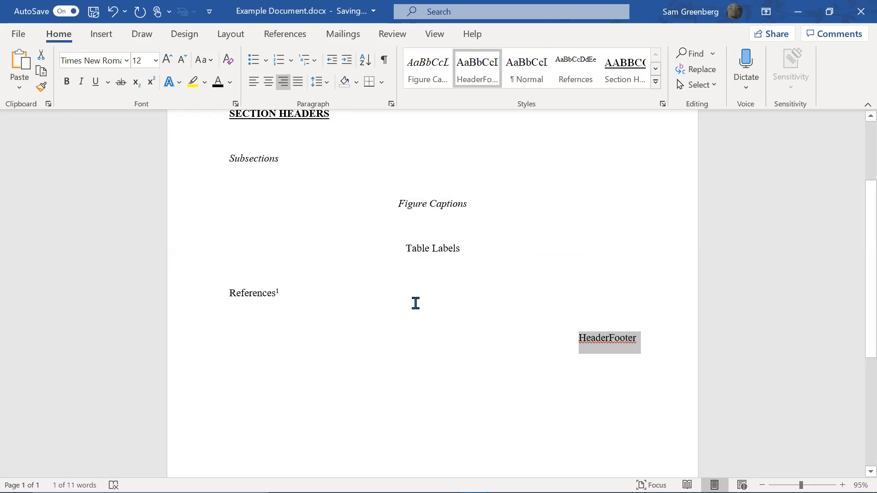
{"action": "left_click", "coordinate": [420, 297]}
{"action": "scroll", "coordinate": [419, 296], "scroll_direction": "up", "scroll_amount": 2}
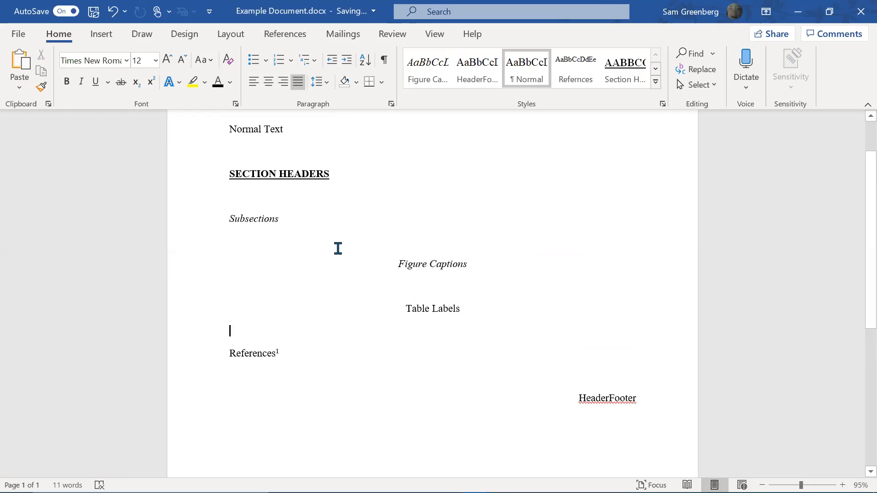
{"action": "scroll", "coordinate": [366, 267], "scroll_direction": "up", "scroll_amount": 2}
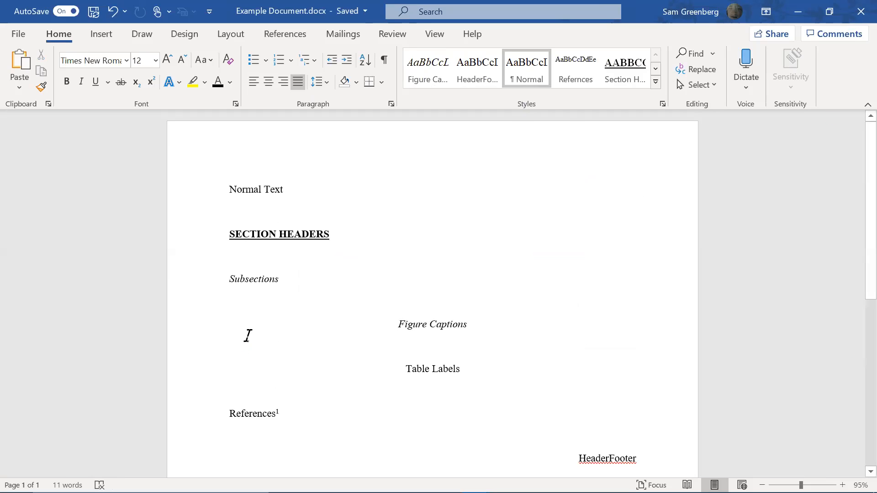
{"action": "scroll", "coordinate": [358, 323], "scroll_direction": "down", "scroll_amount": 1}
{"action": "scroll", "coordinate": [359, 323], "scroll_direction": "up", "scroll_amount": 1}
{"action": "scroll", "coordinate": [361, 331], "scroll_direction": "down", "scroll_amount": 1}
{"action": "scroll", "coordinate": [362, 334], "scroll_direction": "up", "scroll_amount": 1}
{"action": "scroll", "coordinate": [492, 372], "scroll_direction": "down", "scroll_amount": 5}
{"action": "left_click", "coordinate": [642, 328]}
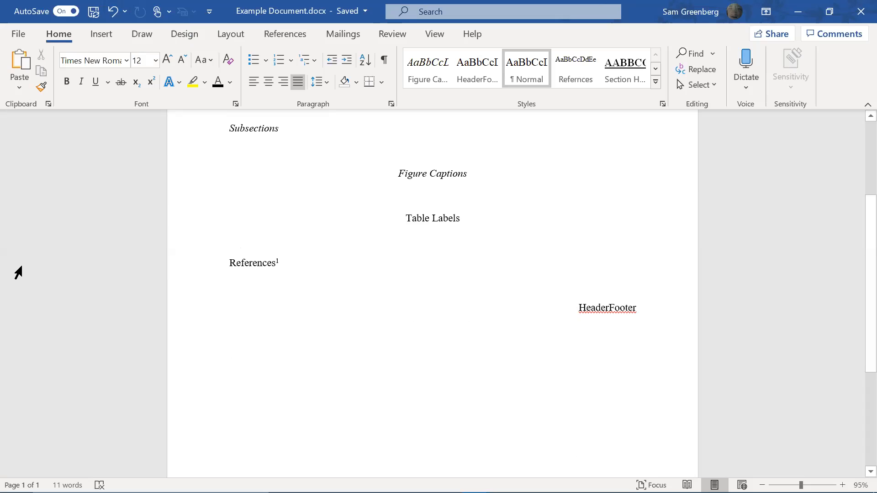
{"action": "type", "text": "Titl"}
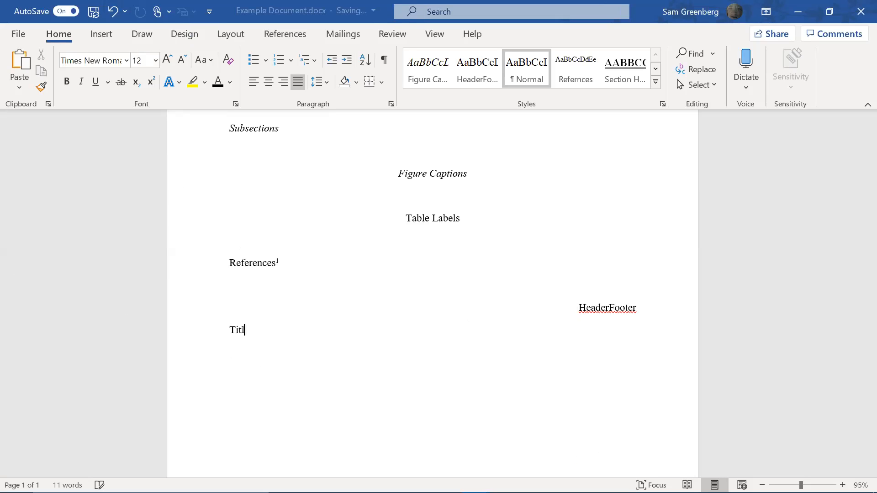
{"action": "type", "text": "e Page"}
{"action": "key", "text": "Return"}
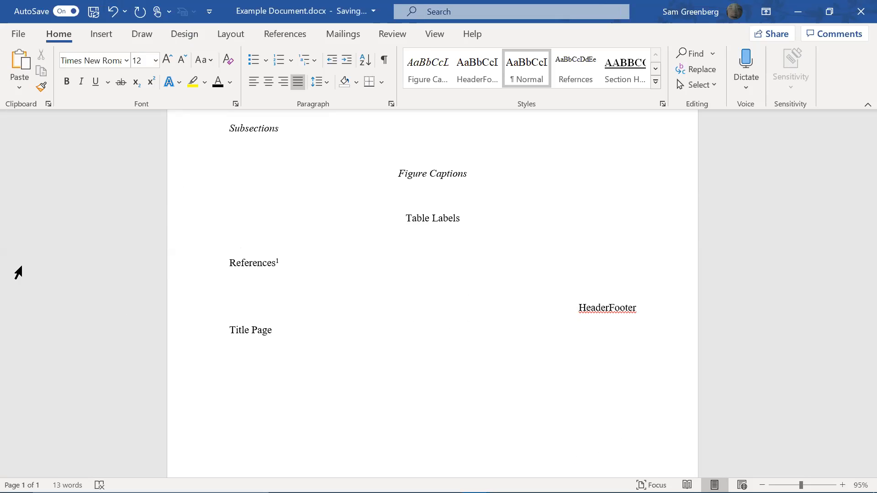
{"action": "type", "text": "Introuuction/Table of Contens"}
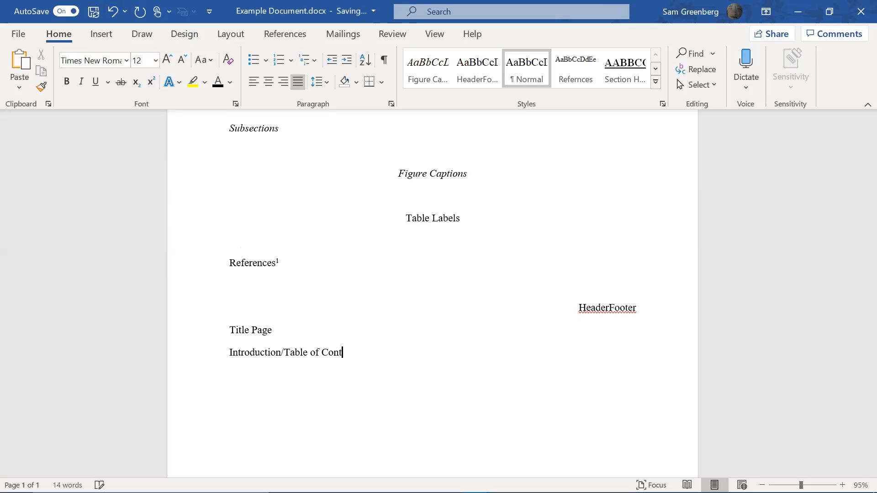
{"action": "key", "text": "BackSpace"}
{"action": "type", "text": "ts/List of Figures-Tablke"}
{"action": "key", "text": "BackSpace"}
{"action": "key", "text": "BackSpace"}
{"action": "key", "text": "BackSpace"}
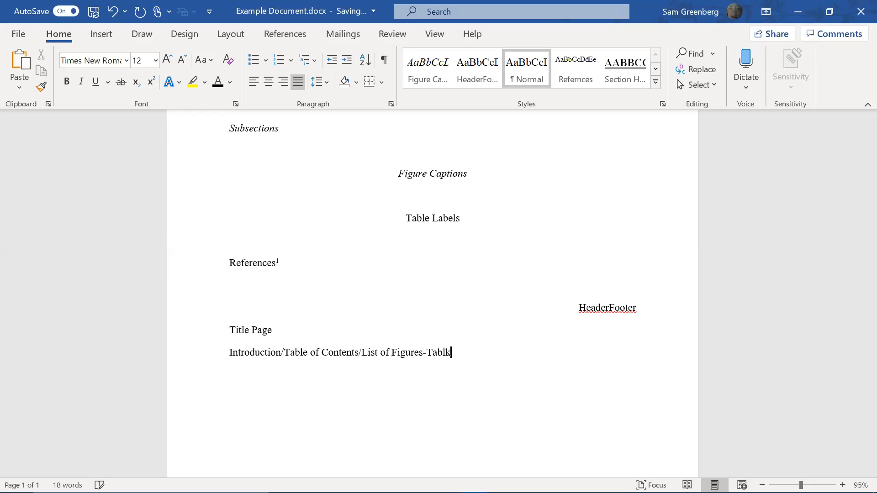
{"action": "type", "text": "les/Abstract"}
{"action": "key", "text": "Return"}
{"action": "type", "text": "Main Body What"}
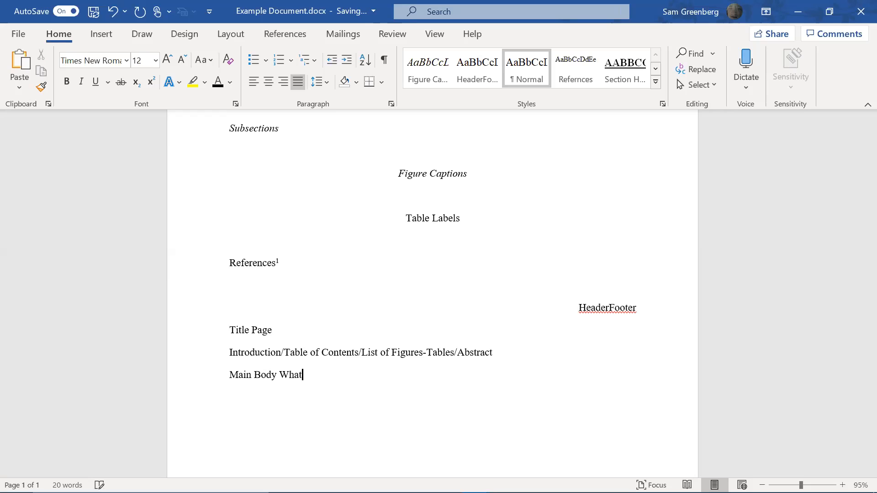
{"action": "type", "text": " oiu"}
{"action": "key", "text": "BackSpace"}
{"action": "key", "text": "BackSpace"}
{"action": "key", "text": "BackSpace"}
{"action": "type", "text": "your"}
{"action": "type", "text": "'re talking ab"}
{"action": "type", "text": "out"}
{"action": "key", "text": "Return"}
{"action": "type", "text": "Ap"}
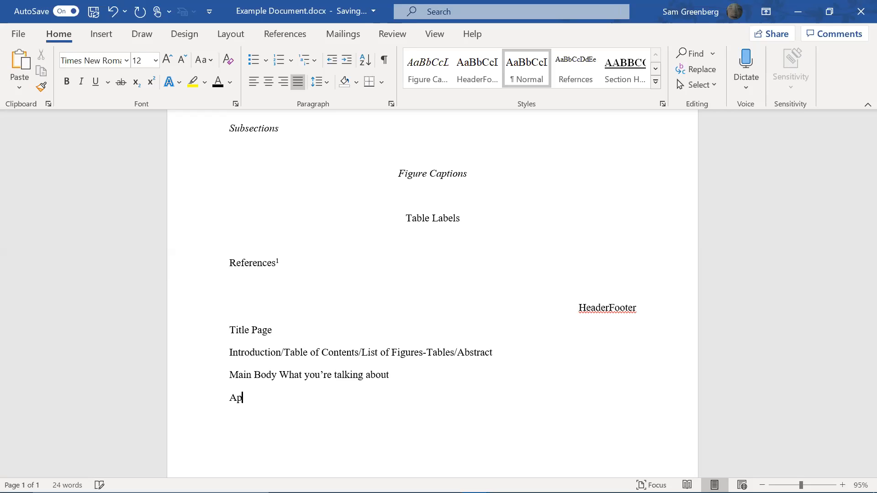
{"action": "type", "text": "pendicies"}
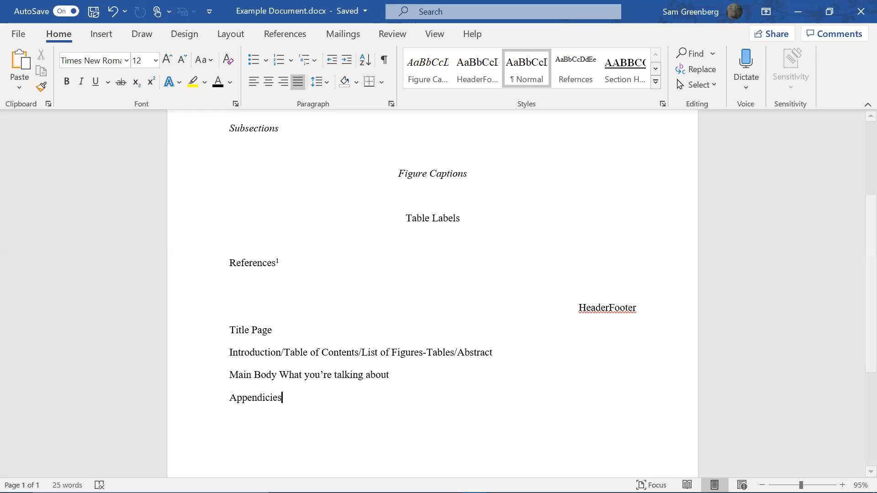
{"action": "left_click", "coordinate": [495, 353]}
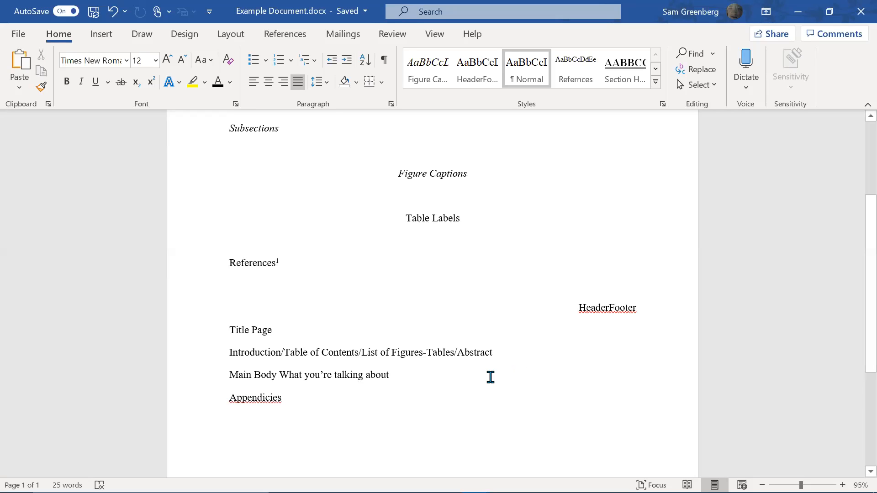
{"action": "type", "text": "/keywords"}
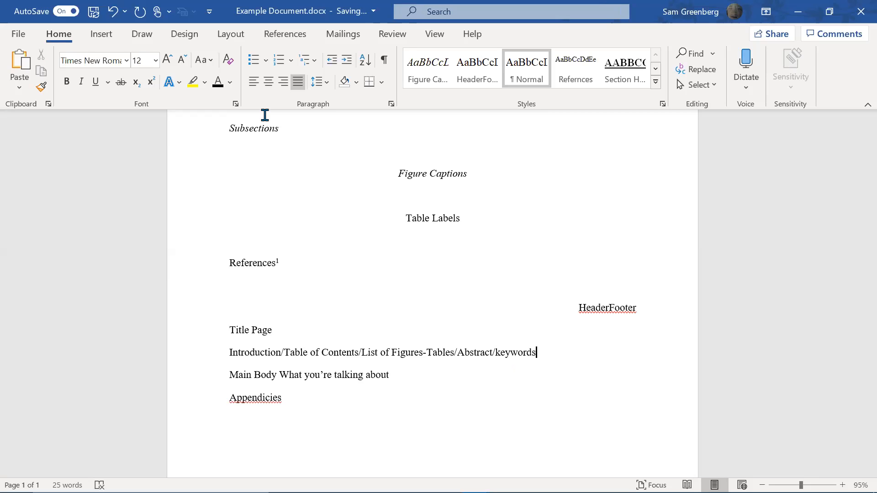
{"action": "key", "text": "Up"}
{"action": "key", "text": "Home"}
{"action": "key", "text": "shift+Down"}
{"action": "key", "text": "shift+Down"}
{"action": "key", "text": "shift+Down"}
{"action": "key", "text": "shift+Down"}
{"action": "key", "text": "Delete"}
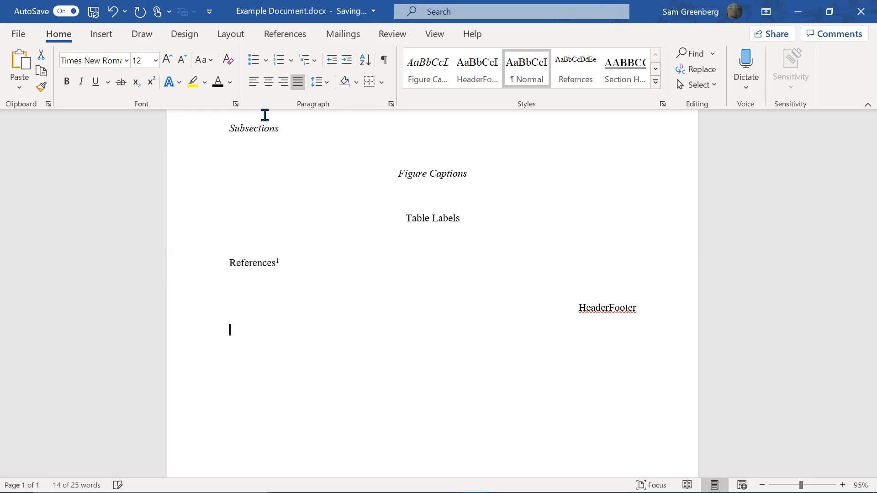
Insert the Filigree design from the Insert tab's Cover Page gallery
{"action": "left_click", "coordinate": [116, 39]}
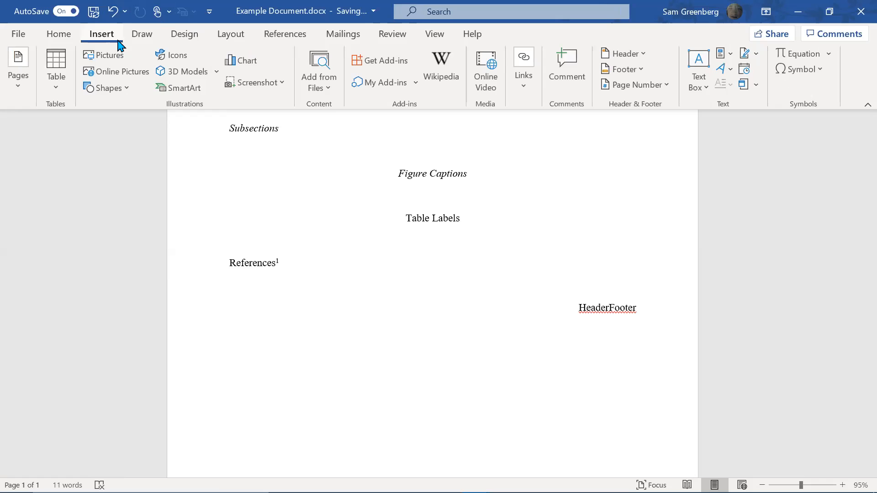
{"action": "left_click", "coordinate": [64, 33]}
{"action": "left_click", "coordinate": [85, 39]}
{"action": "left_click", "coordinate": [15, 95]}
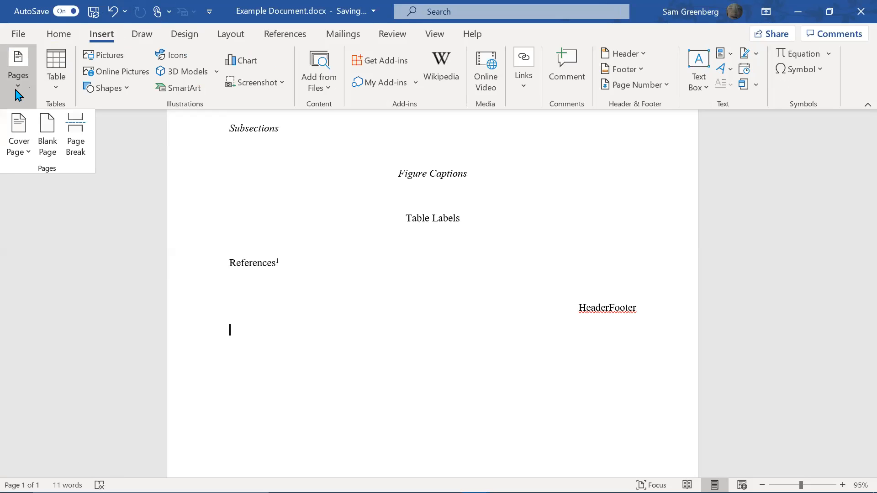
{"action": "left_click", "coordinate": [26, 154]}
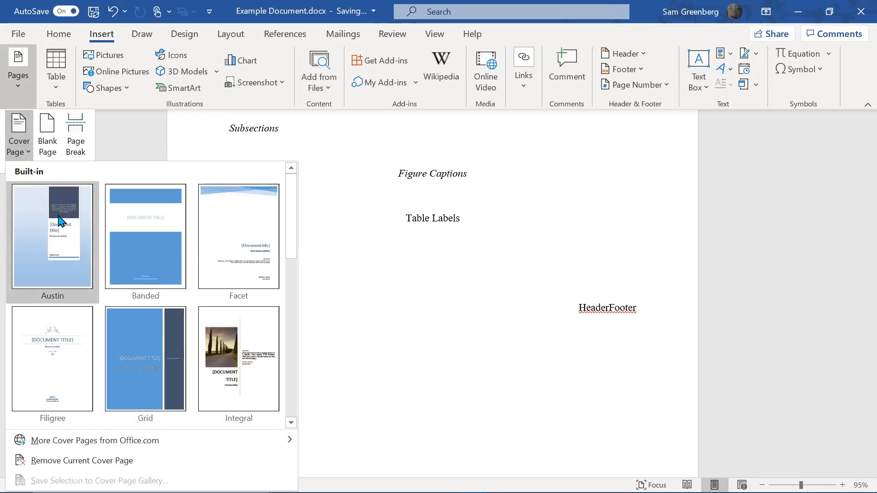
{"action": "scroll", "coordinate": [68, 292], "scroll_direction": "down", "scroll_amount": 5}
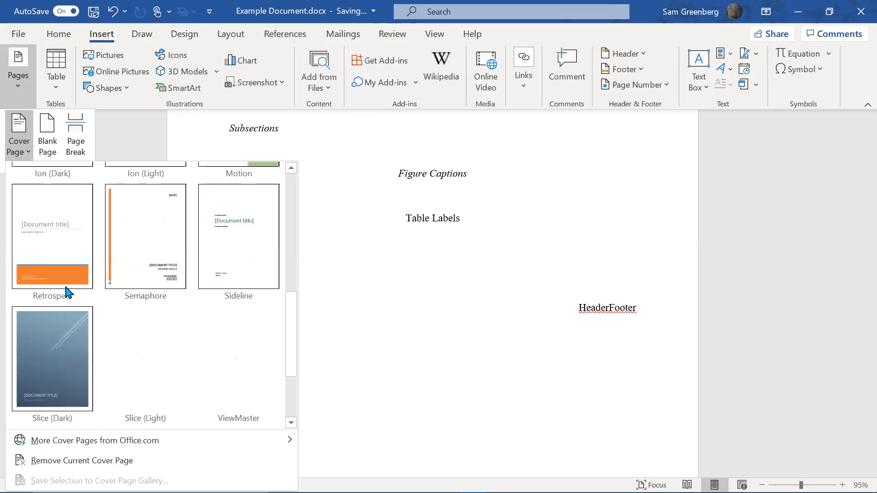
{"action": "scroll", "coordinate": [67, 292], "scroll_direction": "down", "scroll_amount": 2}
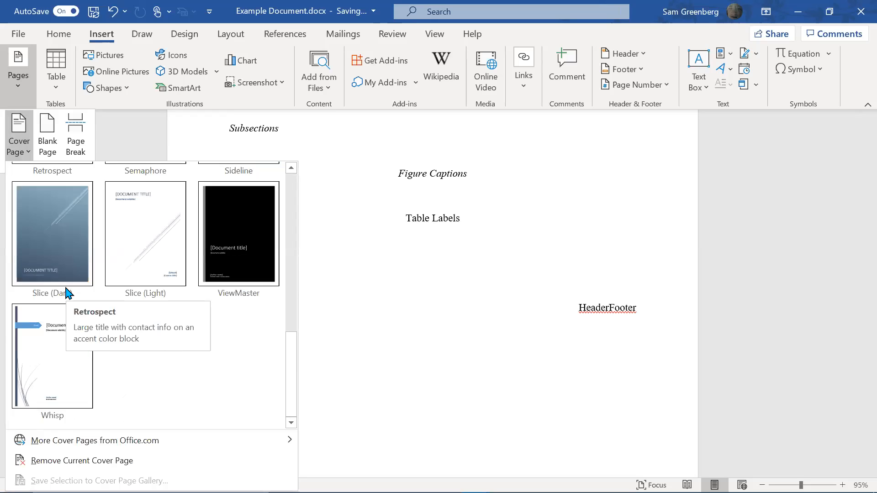
{"action": "scroll", "coordinate": [68, 293], "scroll_direction": "up", "scroll_amount": 8}
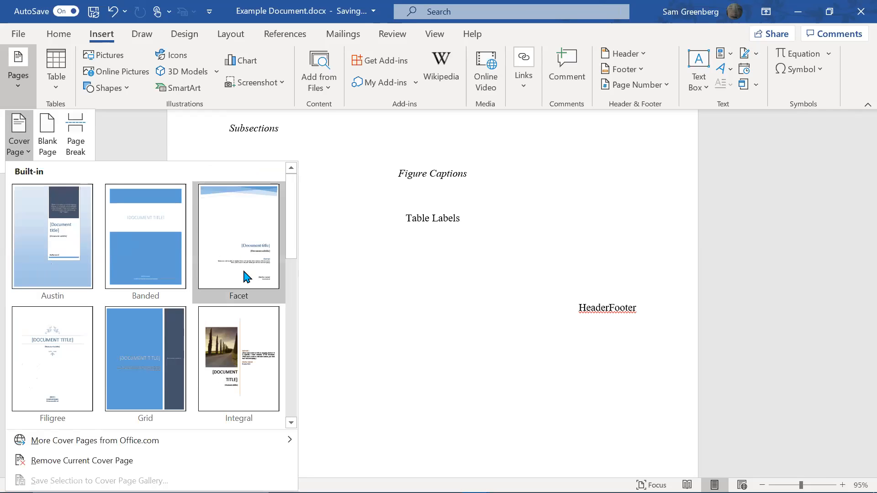
{"action": "left_click", "coordinate": [53, 389]}
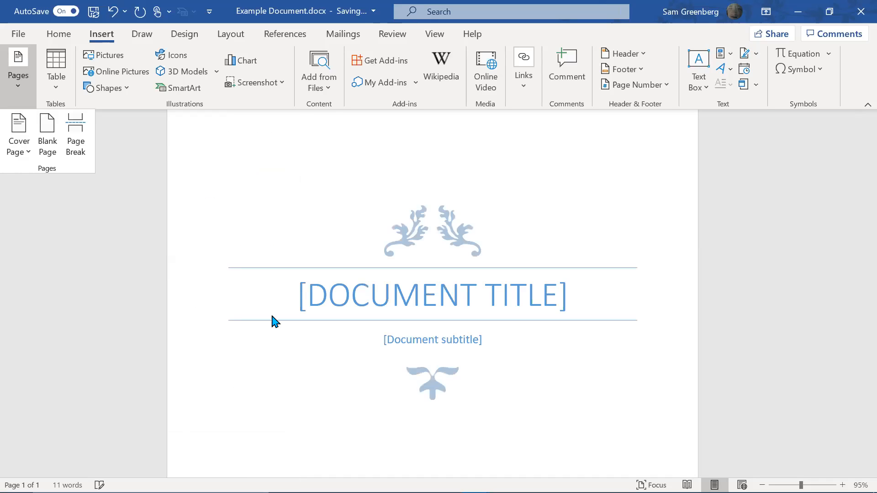
Title the cover page HOW TO USE WORD and enter the author's name as subtitle
{"action": "left_click", "coordinate": [320, 302]}
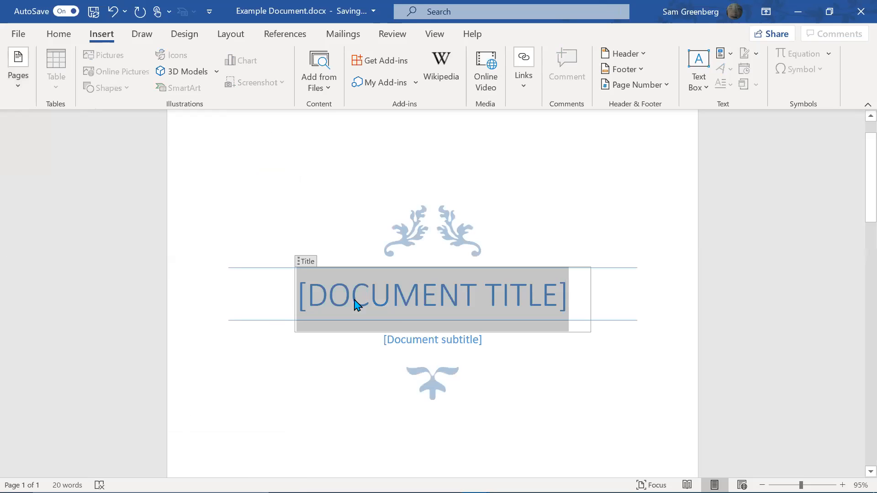
{"action": "type", "text": "HOW TO USE WORD"}
{"action": "left_click", "coordinate": [397, 330]}
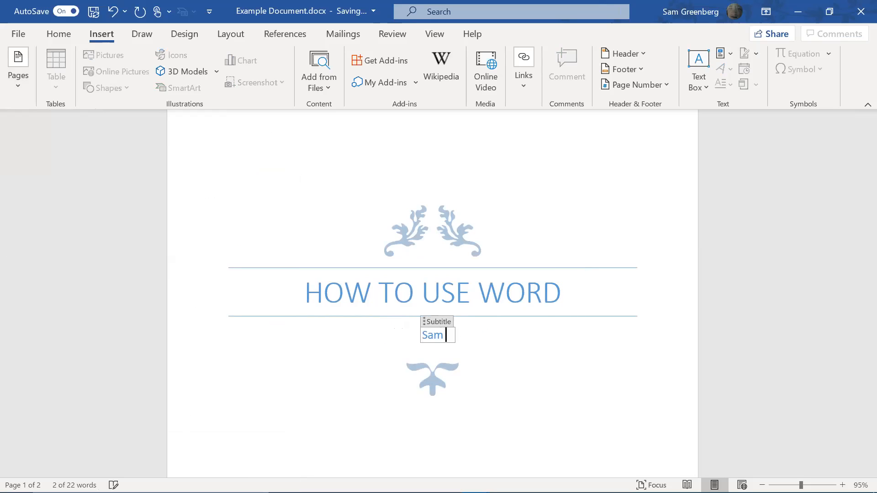
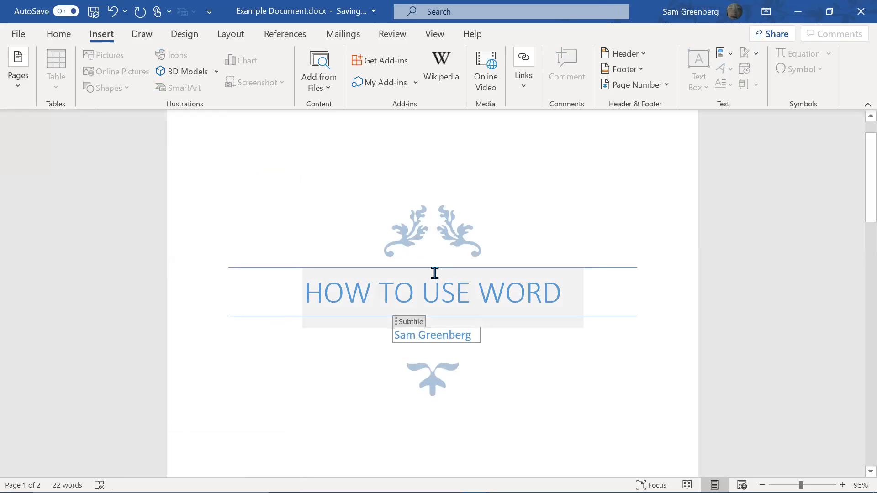
{"action": "scroll", "coordinate": [320, 308], "scroll_direction": "down", "scroll_amount": 8}
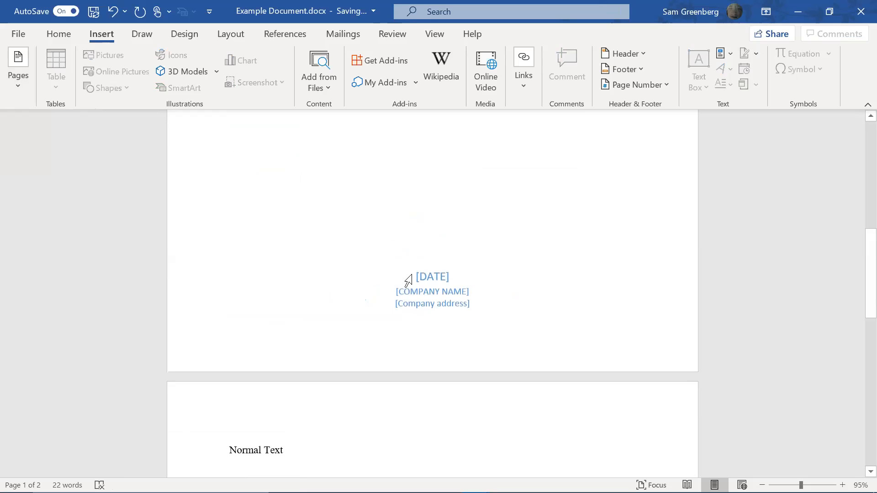
Set the date to APRIL 15, 2020, enter a company name, and set the address to Earth
{"action": "left_click", "coordinate": [405, 276]}
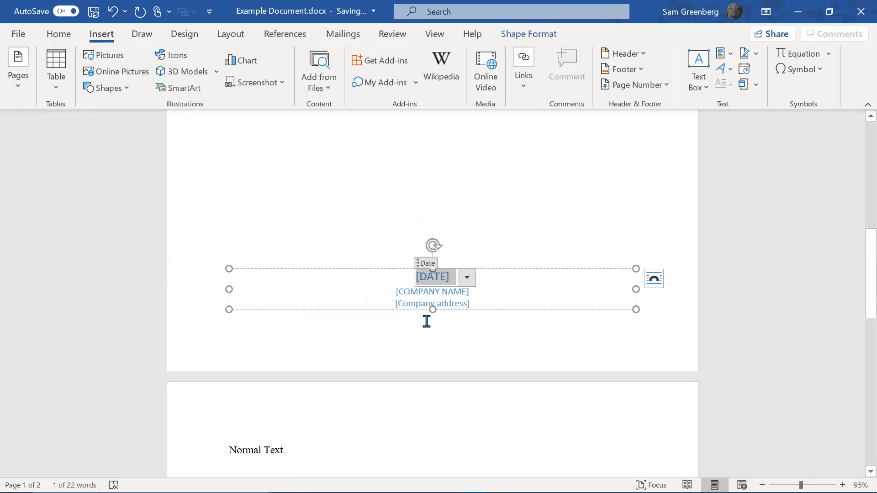
{"action": "type", "text": "APRIL"}
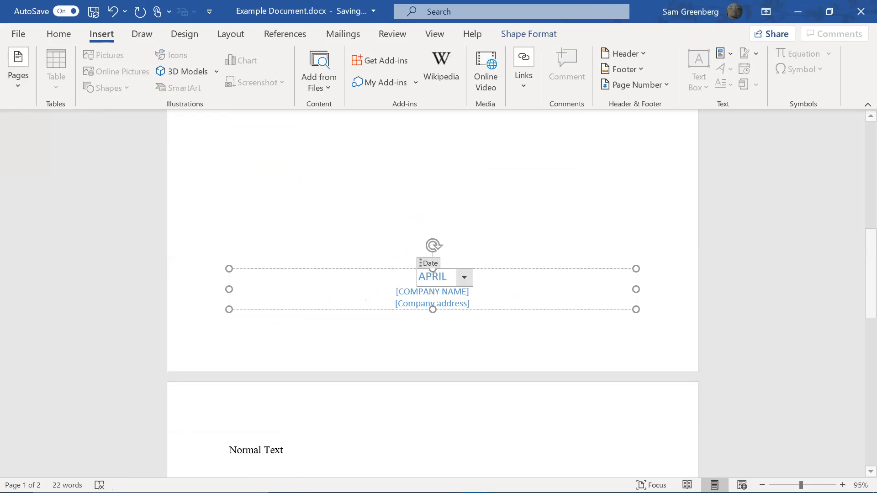
{"action": "type", "text": " 15, 2020"}
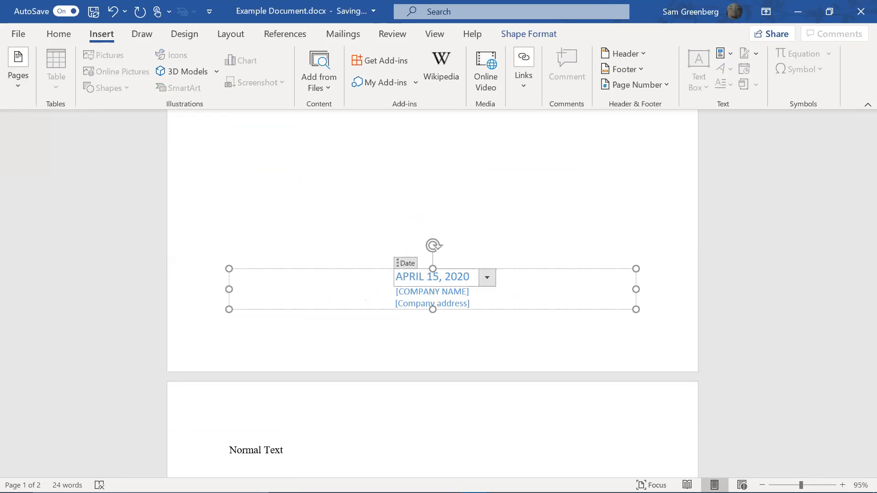
{"action": "key", "text": "Tab"}
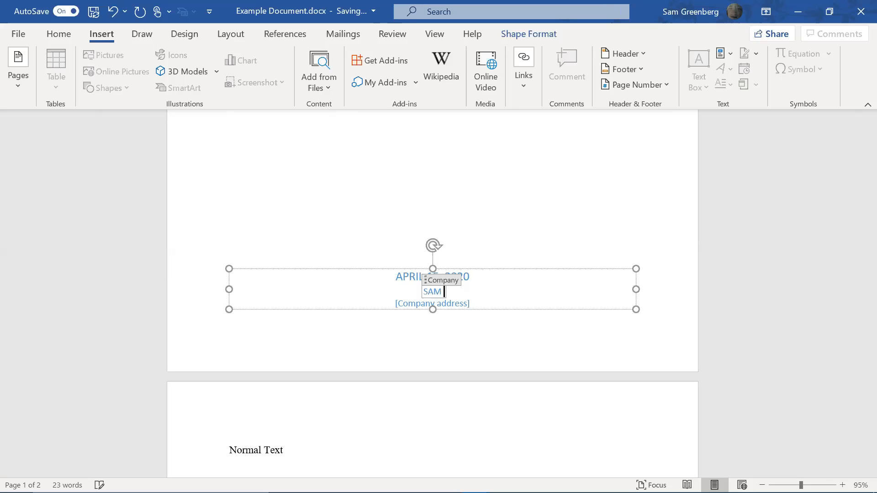
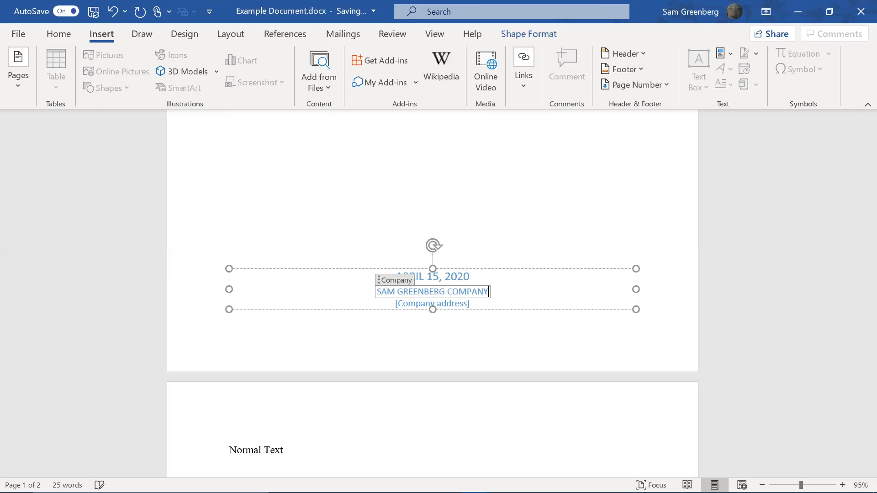
{"action": "key", "text": "Tab"}
{"action": "type", "text": "Earth"}
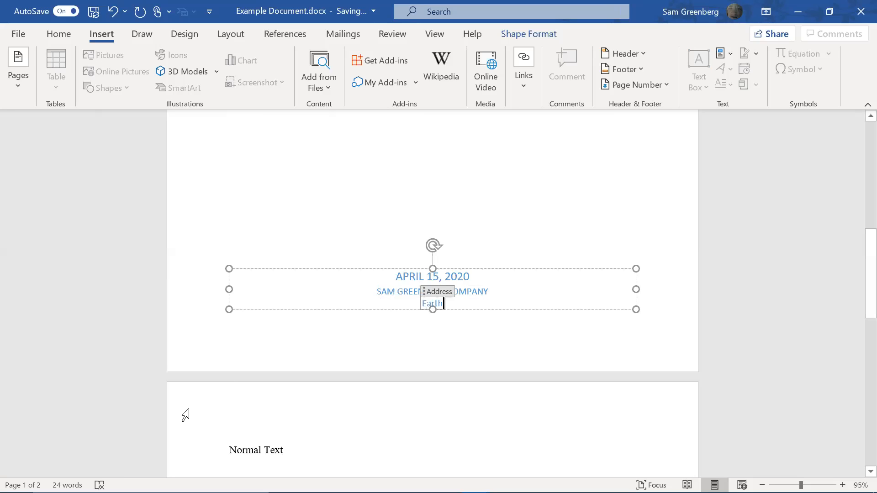
Replace the company line with ENG 101 and the address with the instructor's name
{"action": "left_click", "coordinate": [489, 292]}
{"action": "triple_click", "coordinate": [674, 293]}
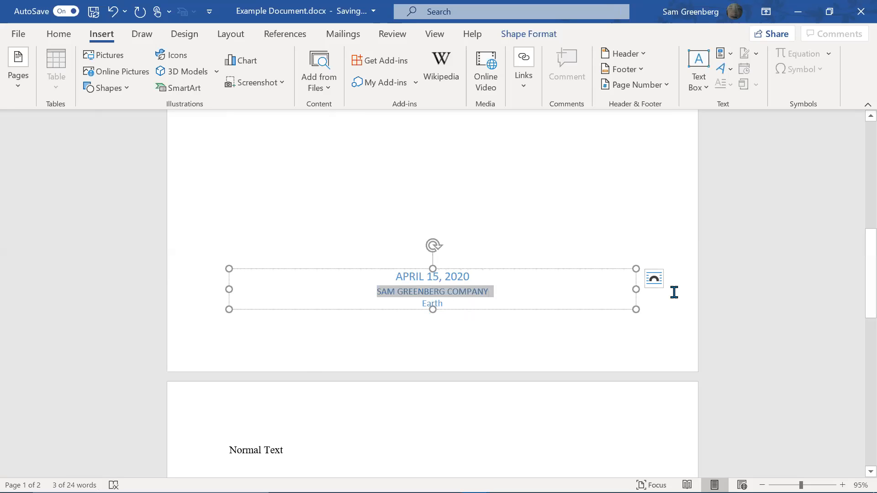
{"action": "type", "text": "ENG 101"}
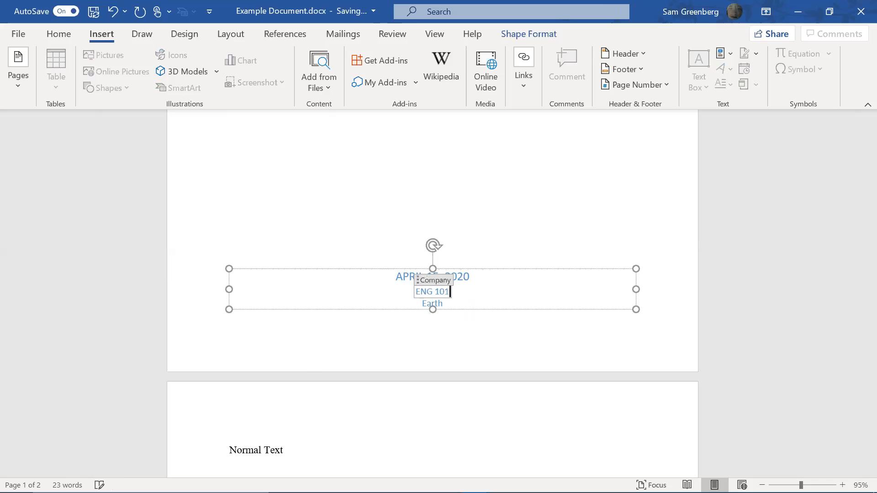
{"action": "left_click", "coordinate": [444, 303]}
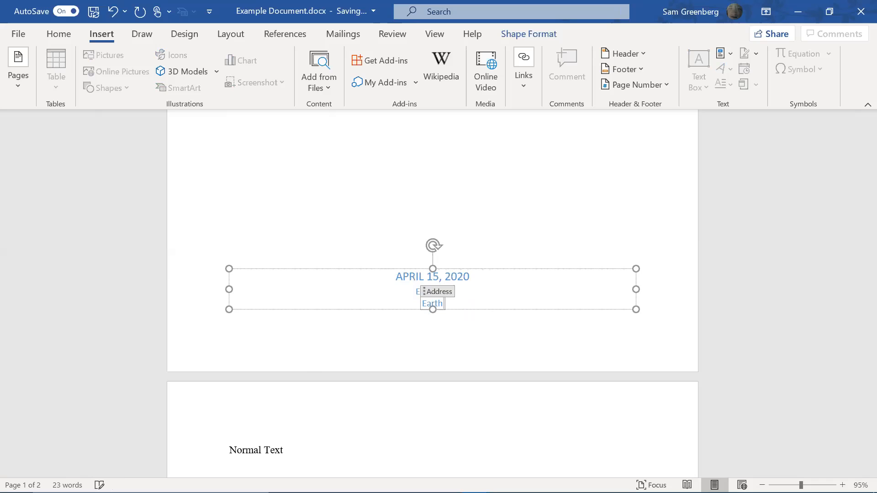
{"action": "key", "text": "shift+Home"}
{"action": "type", "text": "Dr. "}
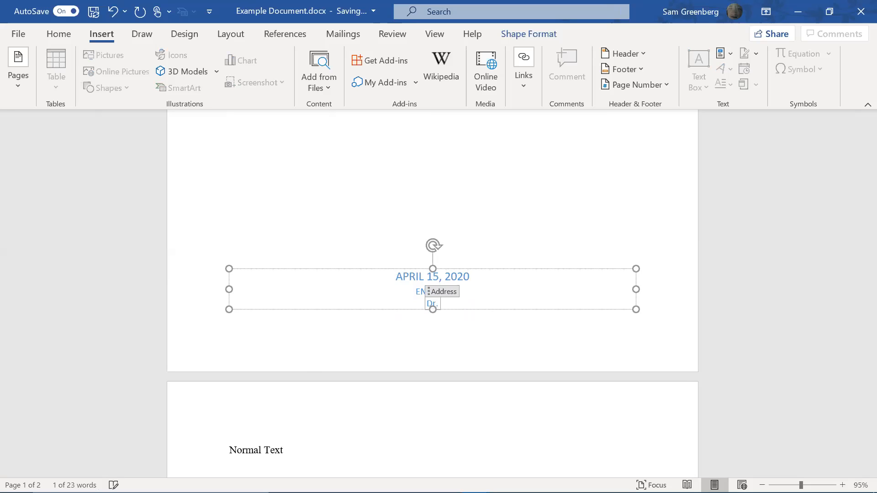
{"action": "type", "text": "Greenberg"}
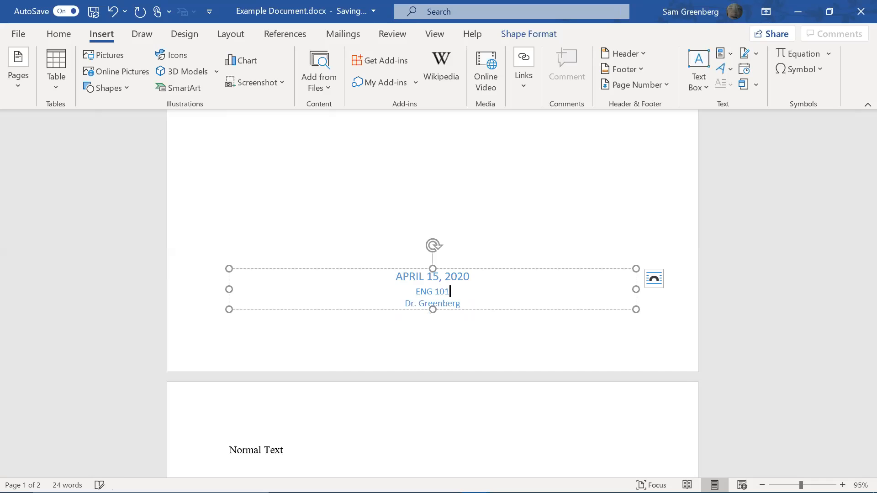
Append a course number after ENG 101 on the course line
{"action": "key", "text": "Up"}
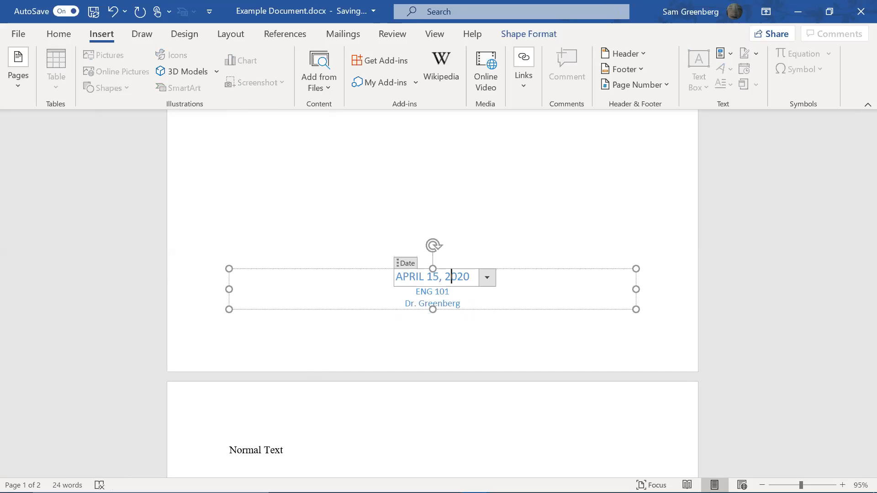
{"action": "left_click", "coordinate": [459, 294]}
{"action": "type", "text": "- 757"}
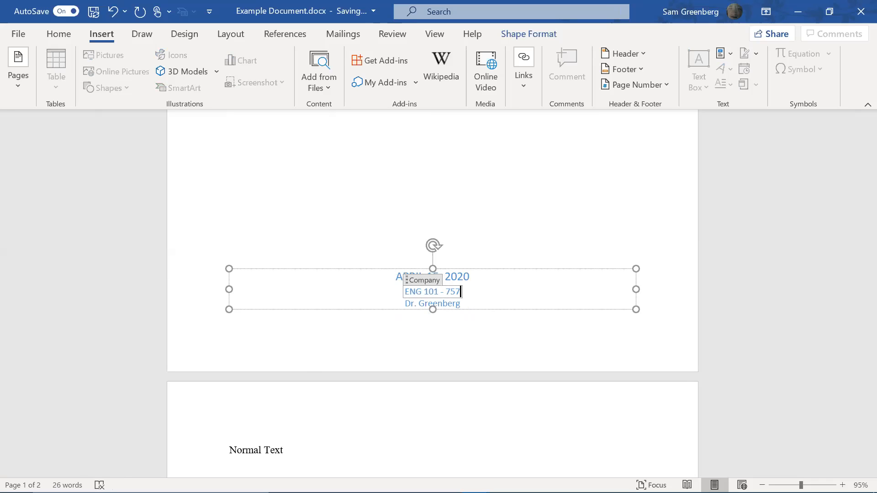
{"action": "type", "text": "5"}
{"action": "key", "text": "BackSpace"}
{"action": "type", "text": "75"}
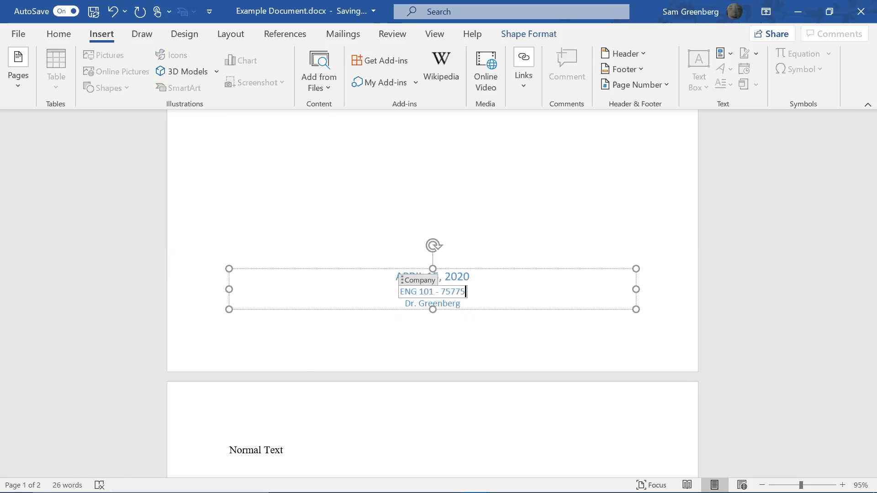
{"action": "left_click", "coordinate": [505, 214]}
{"action": "scroll", "coordinate": [503, 232], "scroll_direction": "up", "scroll_amount": 8}
{"action": "scroll", "coordinate": [453, 332], "scroll_direction": "down", "scroll_amount": 8}
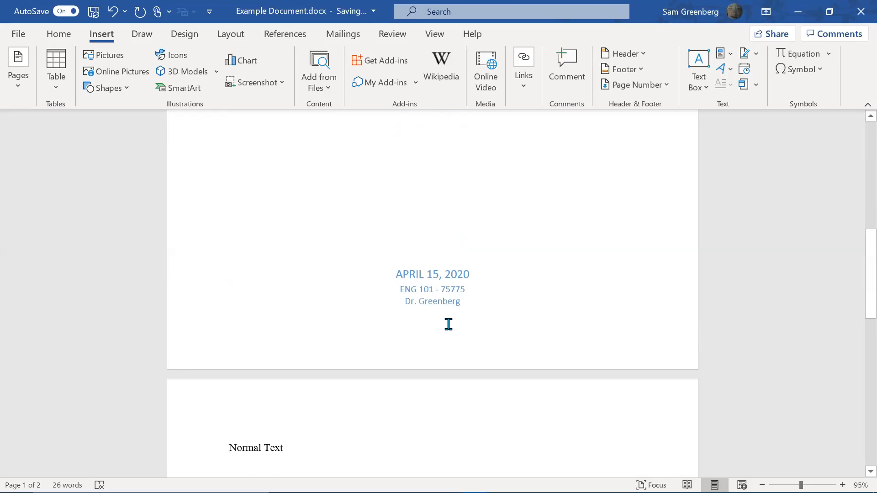
Change the course line to read WORD 101 -12345
{"action": "left_click", "coordinate": [417, 289]}
{"action": "double_click", "coordinate": [407, 289]}
{"action": "type", "text": "WORD"}
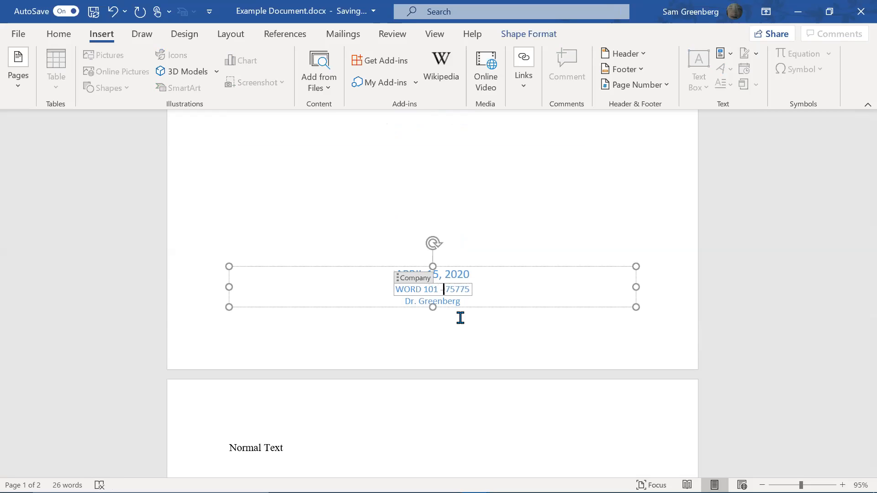
{"action": "key", "text": "shift+End"}
{"action": "type", "text": "12345"}
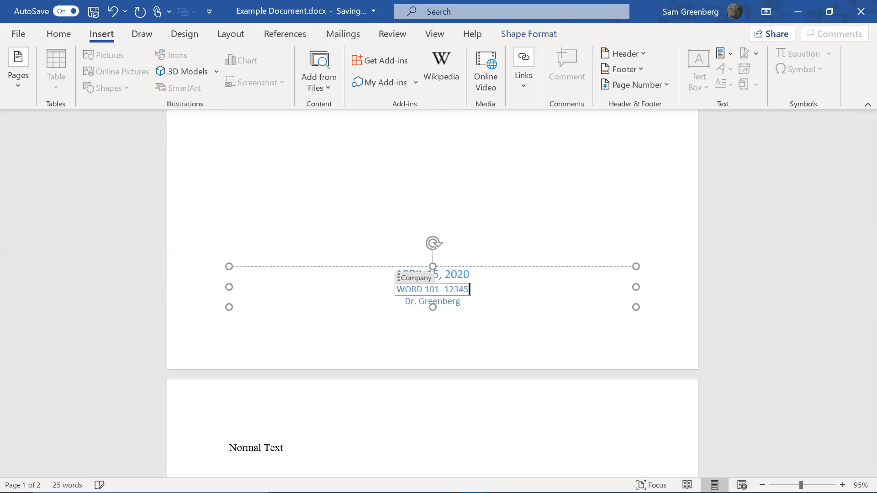
{"action": "left_click", "coordinate": [460, 302]}
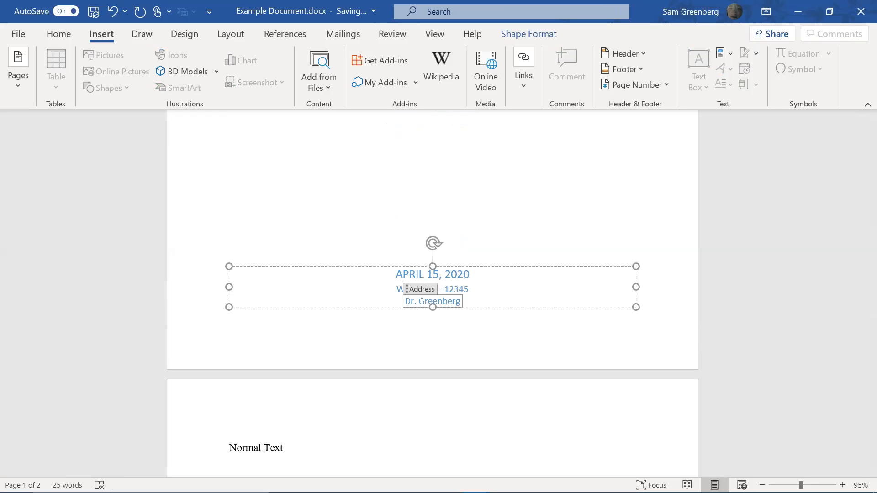
{"action": "scroll", "coordinate": [396, 333], "scroll_direction": "up", "scroll_amount": 10}
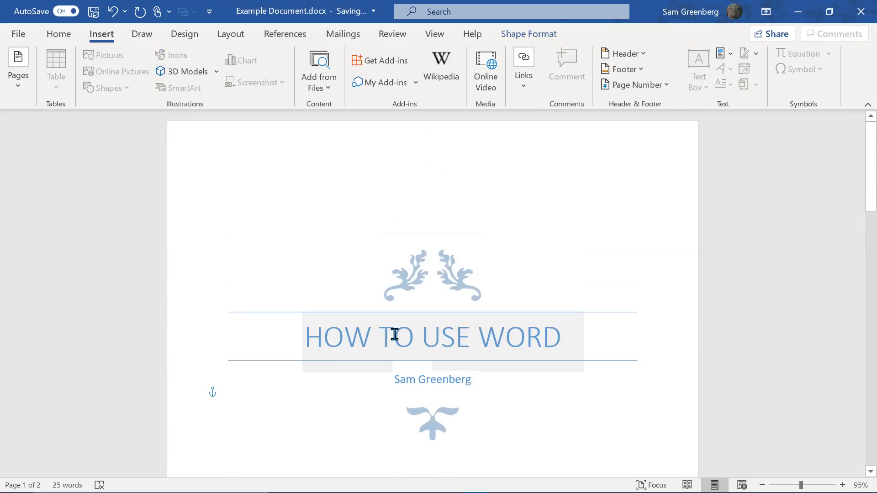
Turn on Show/Hide ¶ on the Home tab with the cursor on page 2's last line
{"action": "scroll", "coordinate": [395, 334], "scroll_direction": "down", "scroll_amount": 6}
{"action": "scroll", "coordinate": [254, 274], "scroll_direction": "up", "scroll_amount": 3}
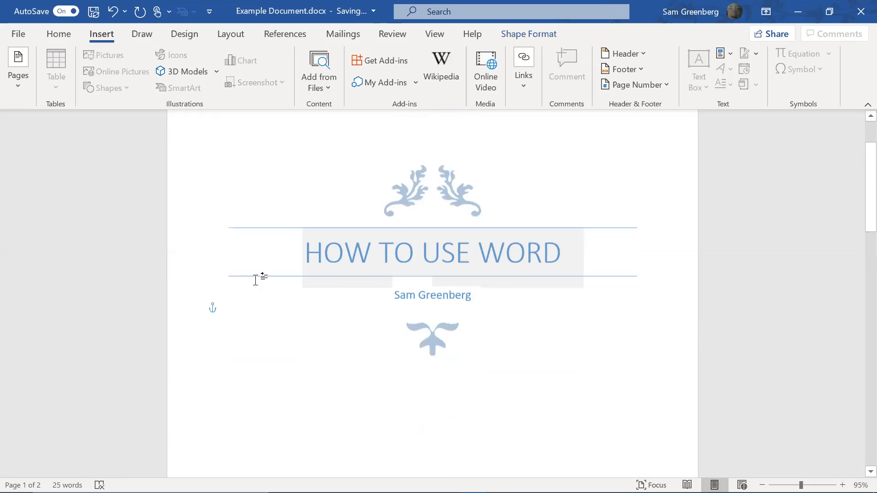
{"action": "scroll", "coordinate": [253, 288], "scroll_direction": "down", "scroll_amount": 6}
{"action": "left_click", "coordinate": [292, 283]}
{"action": "scroll", "coordinate": [319, 232], "scroll_direction": "up", "scroll_amount": 2}
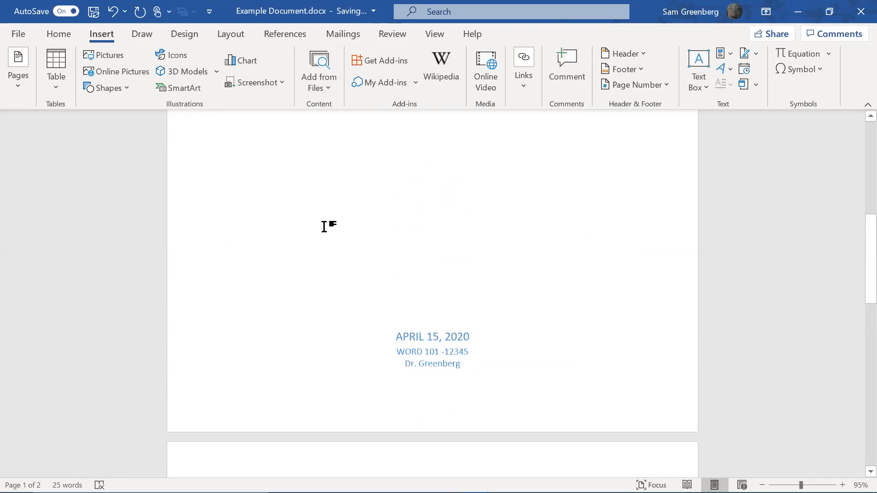
{"action": "scroll", "coordinate": [352, 196], "scroll_direction": "up", "scroll_amount": 6}
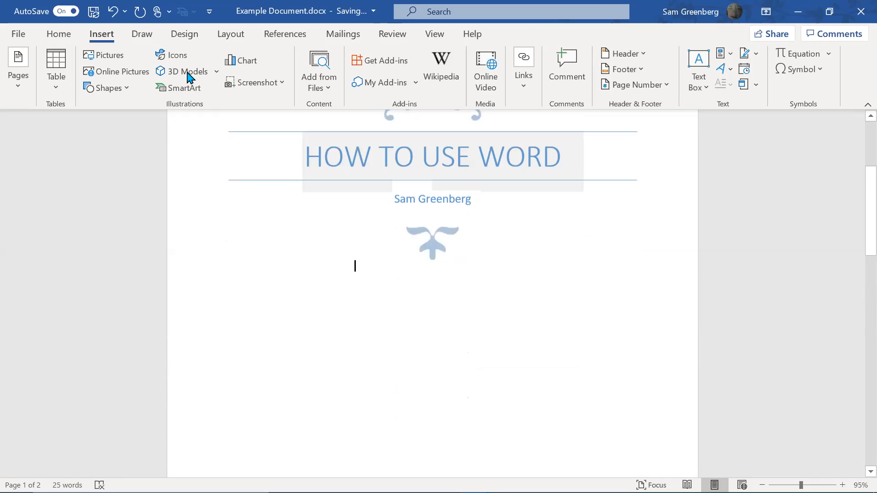
{"action": "scroll", "coordinate": [373, 270], "scroll_direction": "down", "scroll_amount": 5}
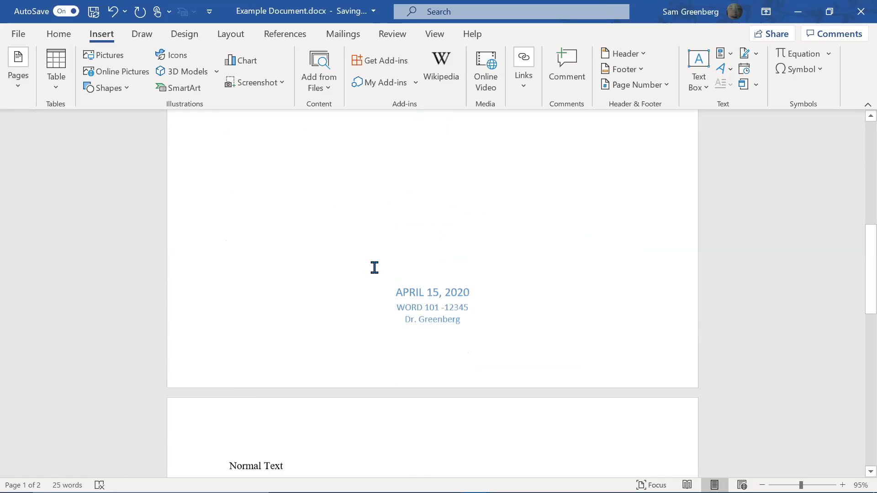
{"action": "scroll", "coordinate": [374, 267], "scroll_direction": "down", "scroll_amount": 9}
{"action": "left_click", "coordinate": [415, 402]}
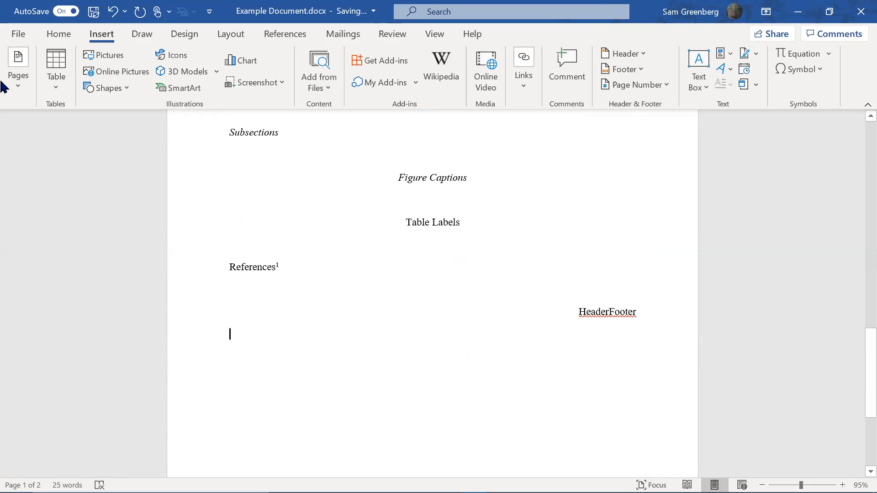
{"action": "left_click", "coordinate": [60, 34]}
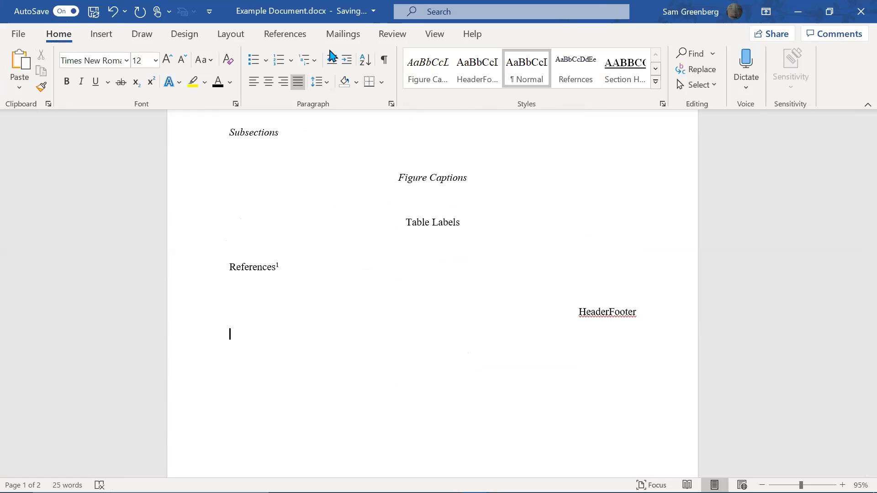
{"action": "left_click", "coordinate": [384, 59]}
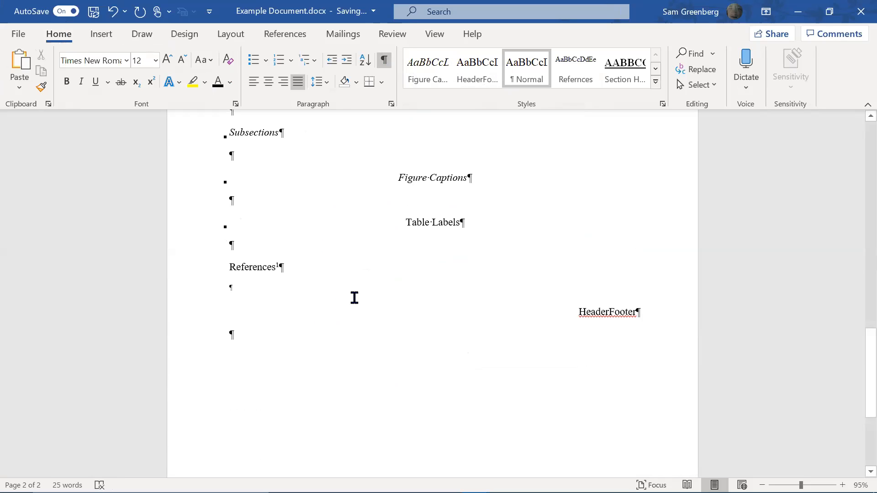
{"action": "key", "text": "Return"}
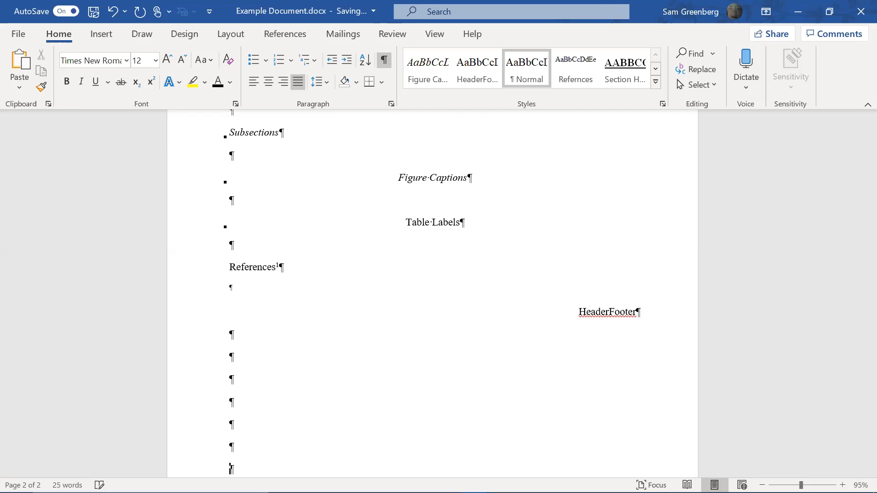
{"action": "key", "text": "Return"}
{"action": "key", "text": "Return"}
{"action": "key", "text": "Return"}
{"action": "key", "text": "Return"}
{"action": "key", "text": "Return"}
{"action": "key", "text": "Return"}
{"action": "key", "text": "Return"}
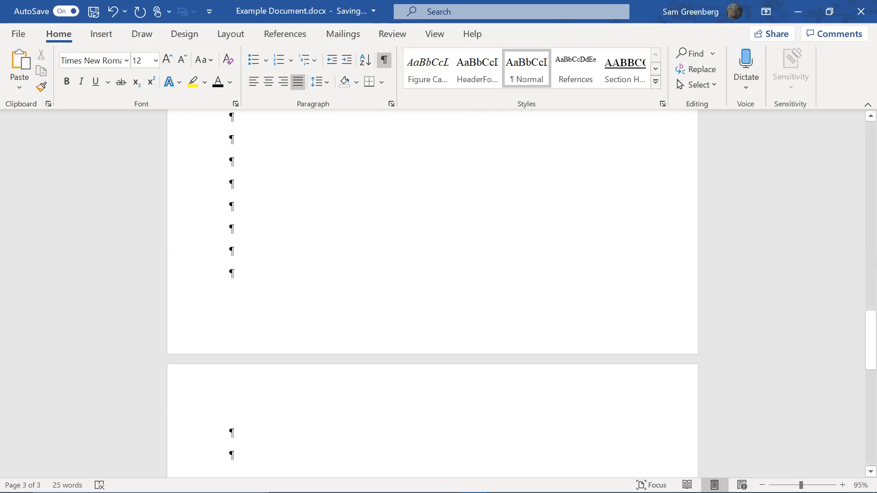
{"action": "key", "text": "BackSpace"}
{"action": "key", "text": "BackSpace"}
{"action": "key", "text": "BackSpace"}
{"action": "key", "text": "BackSpace"}
{"action": "key", "text": "BackSpace"}
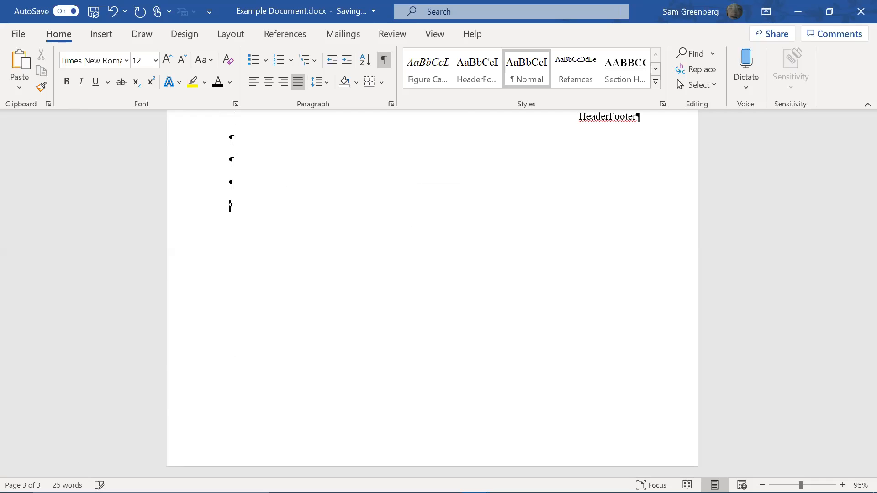
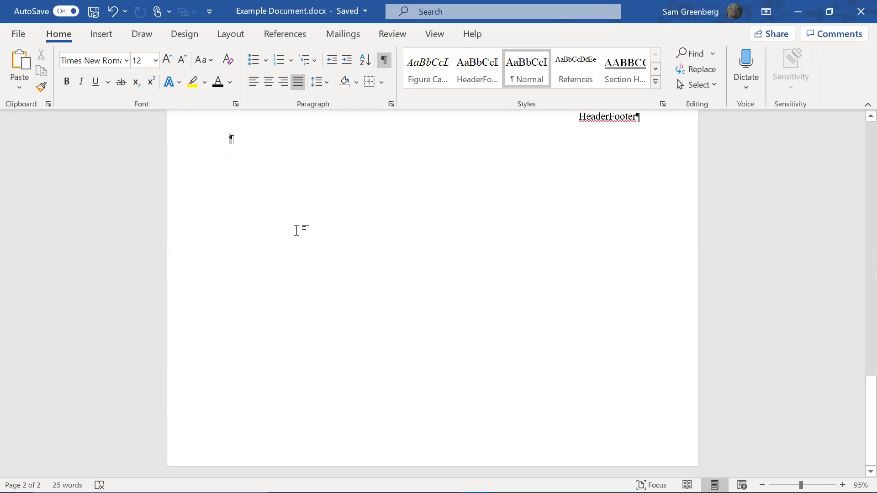
Add an empty paragraph after HeaderFooter and insert a page break to start a third page
{"action": "key", "text": "Return"}
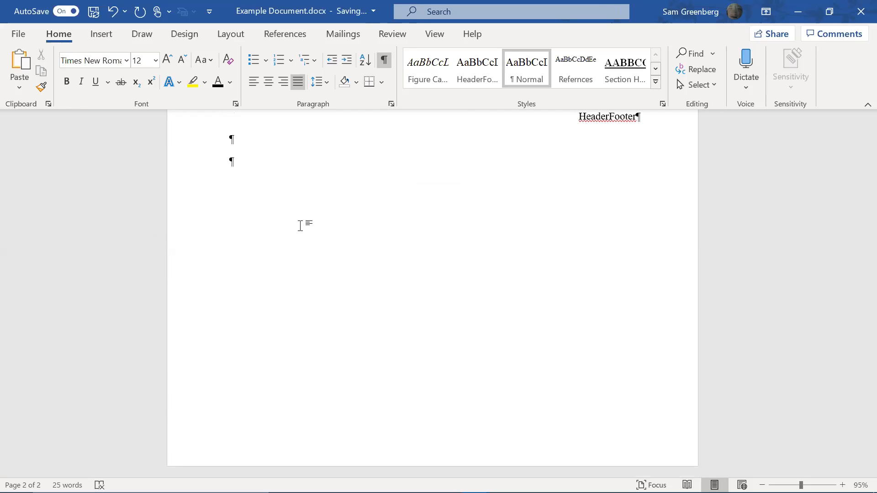
{"action": "key", "text": "ctrl+Return"}
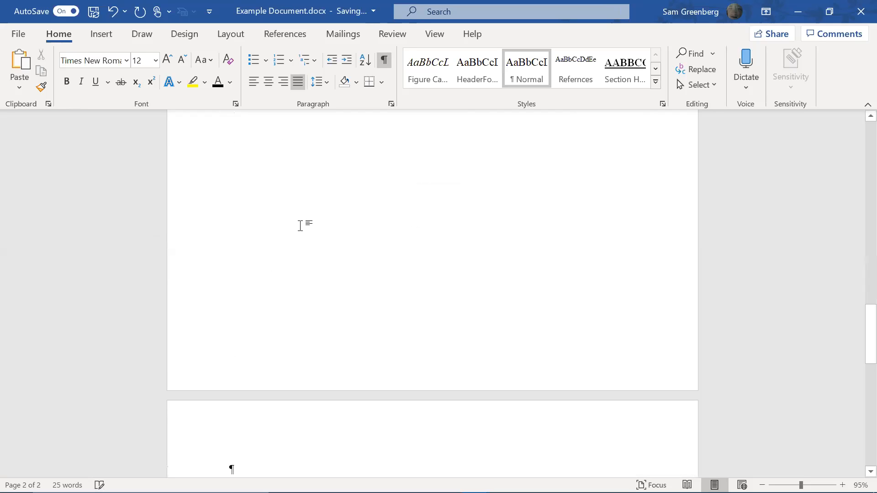
Type sample text '(ctrl+enter)', 'New Section' and 'Page Breaks are he…' around the page break
{"action": "scroll", "coordinate": [300, 225], "scroll_direction": "up", "scroll_amount": 5}
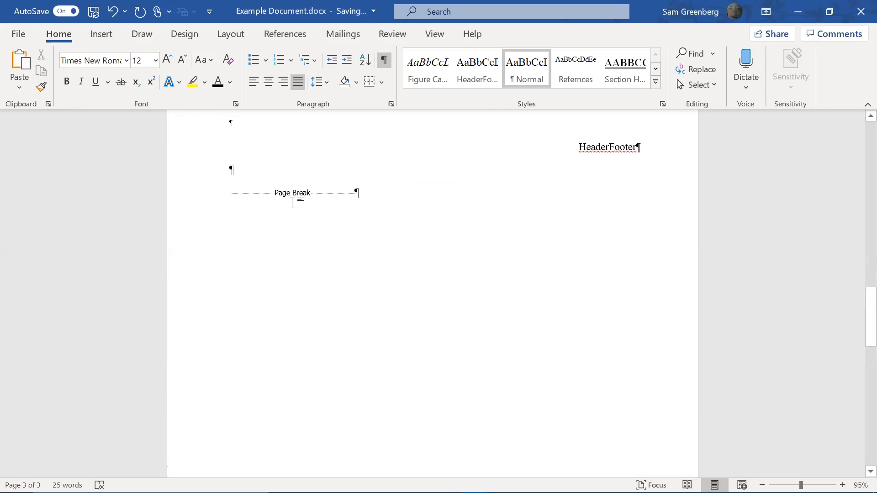
{"action": "left_click", "coordinate": [231, 169]}
{"action": "type", "text": "("}
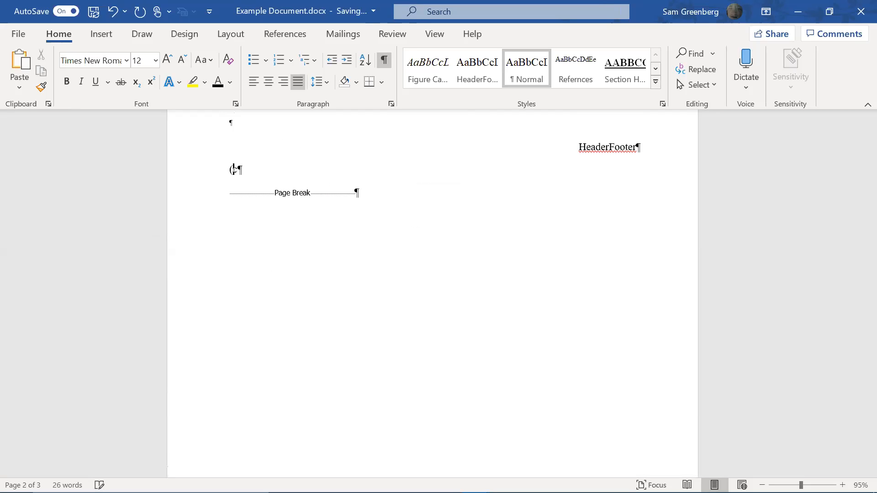
{"action": "type", "text": "ctrl+enter)"}
{"action": "scroll", "coordinate": [339, 278], "scroll_direction": "down", "scroll_amount": 5}
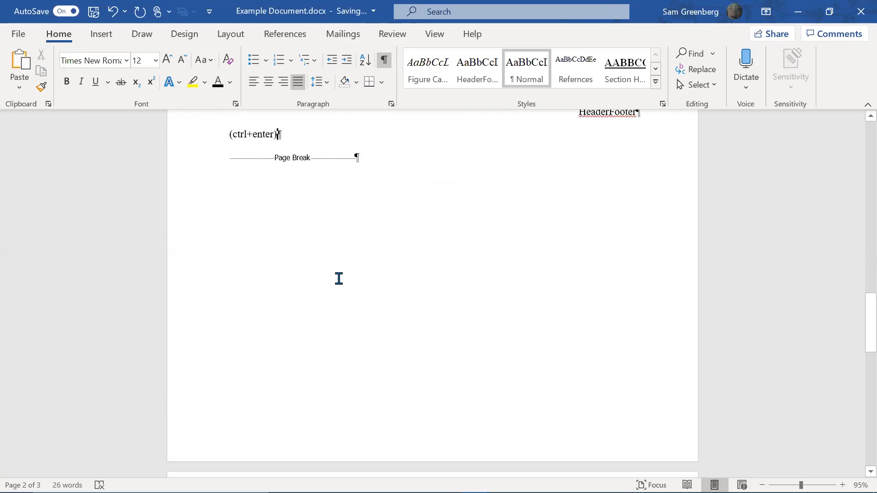
{"action": "left_click", "coordinate": [250, 376]}
{"action": "type", "text": "New Sect"}
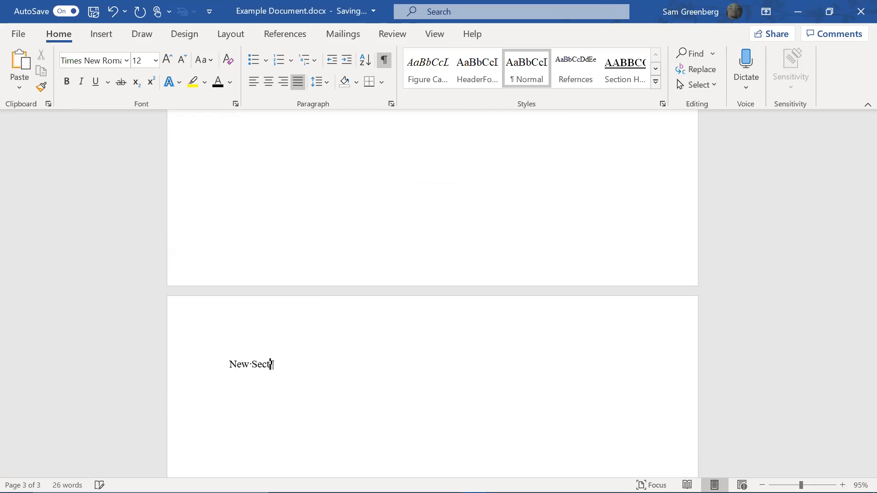
{"action": "scroll", "coordinate": [284, 361], "scroll_direction": "up", "scroll_amount": 10}
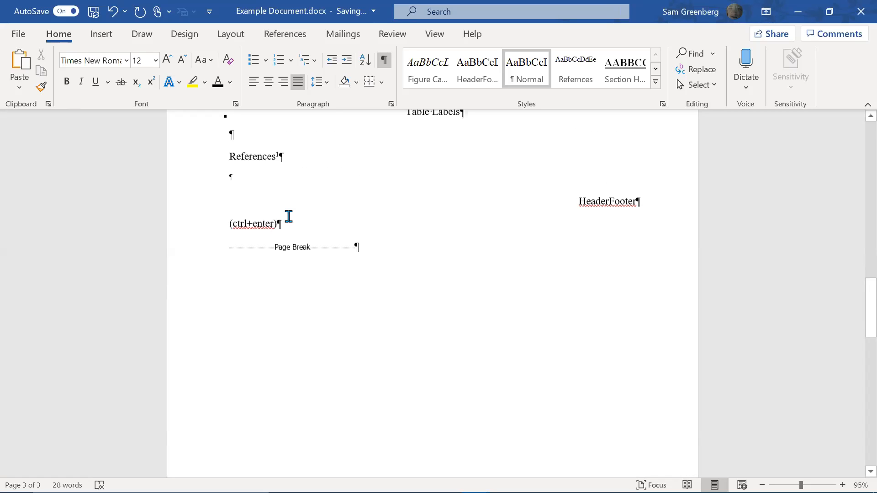
{"action": "left_click", "coordinate": [318, 210]}
{"action": "key", "text": "Down"}
{"action": "key", "text": "Return"}
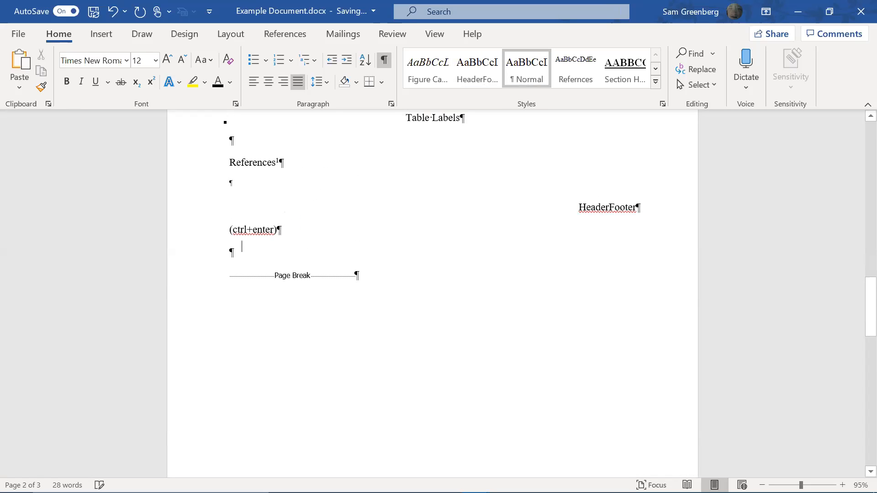
{"action": "type", "text": "P"}
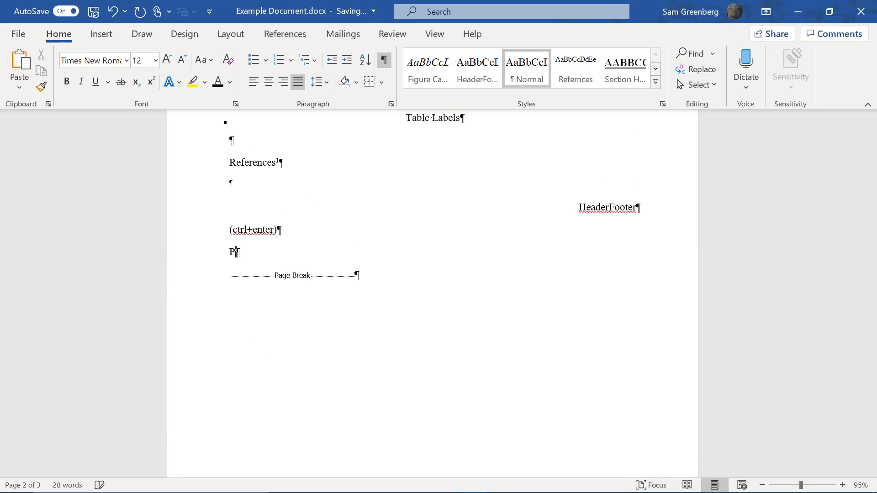
{"action": "type", "text": "age Breaks are helpful"}
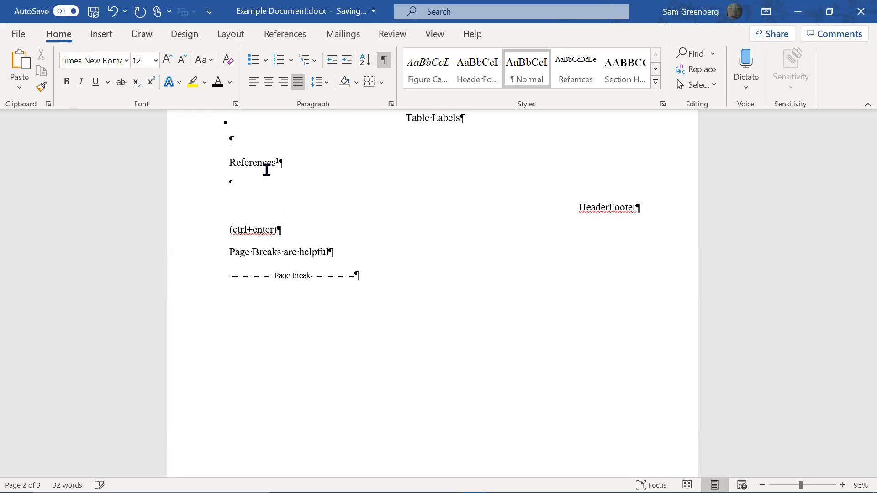
Add many empty paragraphs before the page break, then delete them again
{"action": "scroll", "coordinate": [267, 170], "scroll_direction": "down", "scroll_amount": 10}
{"action": "scroll", "coordinate": [259, 283], "scroll_direction": "up", "scroll_amount": 8}
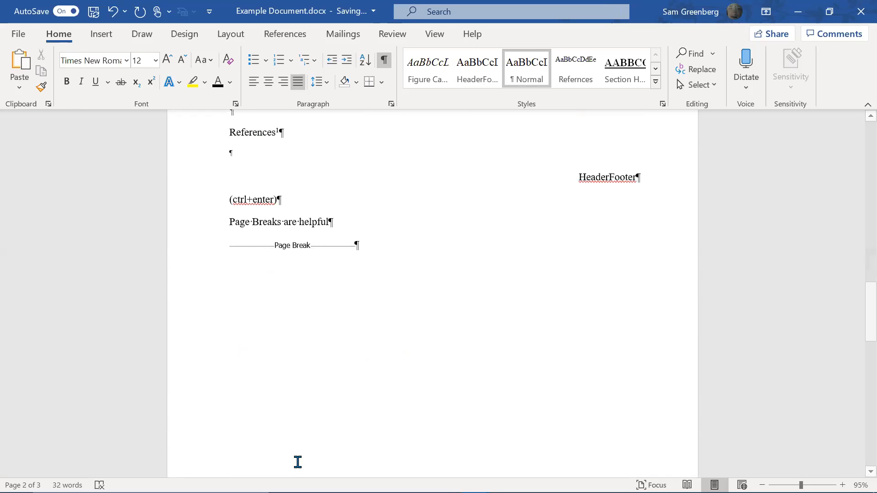
{"action": "key", "text": "Return"}
{"action": "key", "text": "Return"}
{"action": "key", "text": "Return"}
{"action": "key", "text": "Return"}
{"action": "key", "text": "Return"}
{"action": "key", "text": "Return"}
{"action": "key", "text": "Return"}
{"action": "key", "text": "Return"}
{"action": "key", "text": "Return"}
{"action": "key", "text": "Return"}
{"action": "key", "text": "Return"}
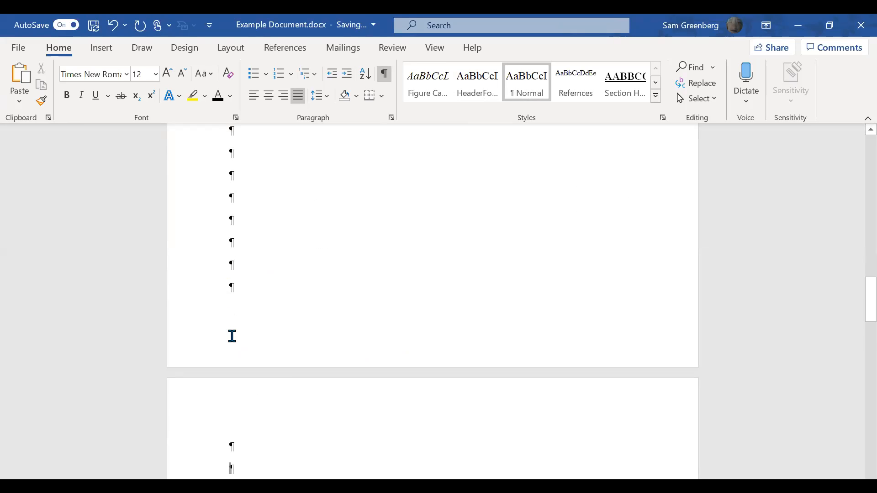
{"action": "scroll", "coordinate": [238, 347], "scroll_direction": "down", "scroll_amount": 10}
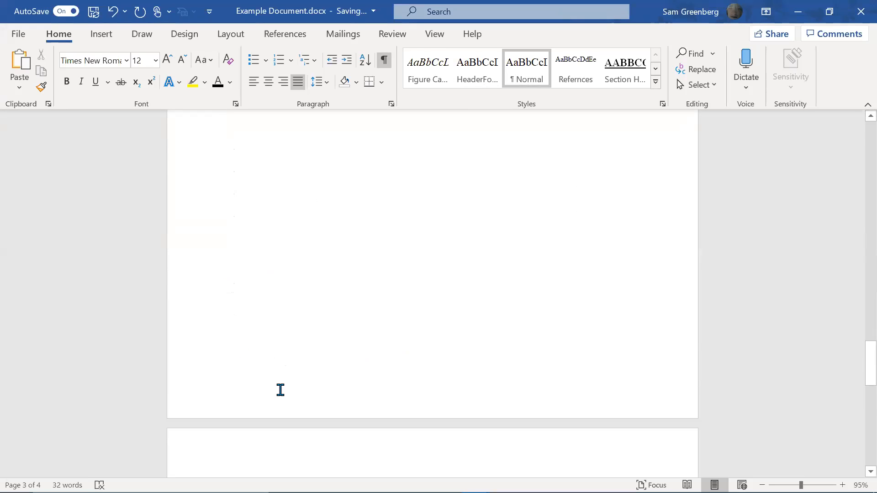
{"action": "scroll", "coordinate": [280, 389], "scroll_direction": "down", "scroll_amount": 2}
{"action": "scroll", "coordinate": [246, 200], "scroll_direction": "up", "scroll_amount": 8}
{"action": "key", "text": "BackSpace"}
{"action": "key", "text": "BackSpace"}
{"action": "key", "text": "BackSpace"}
{"action": "key", "text": "BackSpace"}
{"action": "scroll", "coordinate": [272, 217], "scroll_direction": "up", "scroll_amount": 3}
{"action": "key", "text": "BackSpace"}
{"action": "key", "text": "BackSpace"}
{"action": "key", "text": "BackSpace"}
{"action": "key", "text": "BackSpace"}
{"action": "key", "text": "BackSpace"}
{"action": "key", "text": "BackSpace"}
{"action": "key", "text": "BackSpace"}
{"action": "key", "text": "BackSpace"}
{"action": "key", "text": "BackSpace"}
{"action": "key", "text": "BackSpace"}
{"action": "key", "text": "BackSpace"}
{"action": "key", "text": "BackSpace"}
{"action": "key", "text": "BackSpace"}
{"action": "key", "text": "BackSpace"}
{"action": "key", "text": "BackSpace"}
{"action": "key", "text": "BackSpace"}
{"action": "key", "text": "BackSpace"}
{"action": "key", "text": "BackSpace"}
{"action": "key", "text": "BackSpace"}
{"action": "key", "text": "BackSpace"}
{"action": "key", "text": "BackSpace"}
{"action": "key", "text": "BackSpace"}
{"action": "key", "text": "BackSpace"}
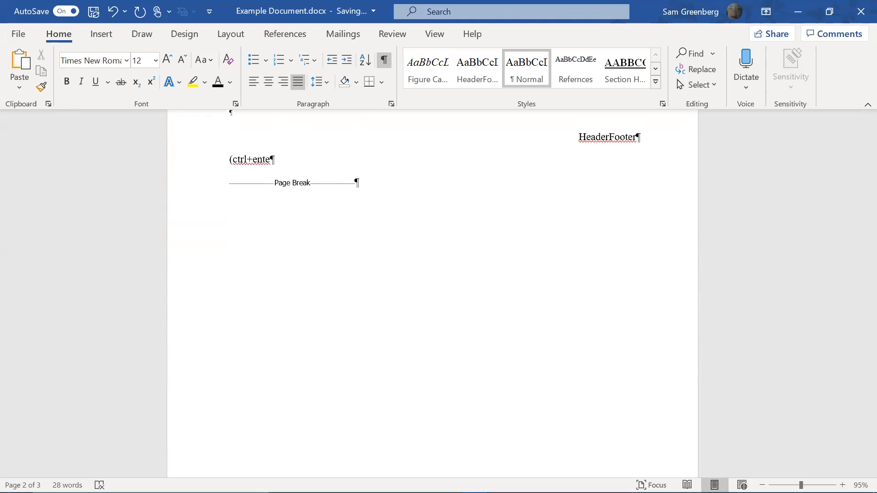
Delete the New Section text and the page break so the document is two pages
{"action": "scroll", "coordinate": [270, 216], "scroll_direction": "down", "scroll_amount": 10}
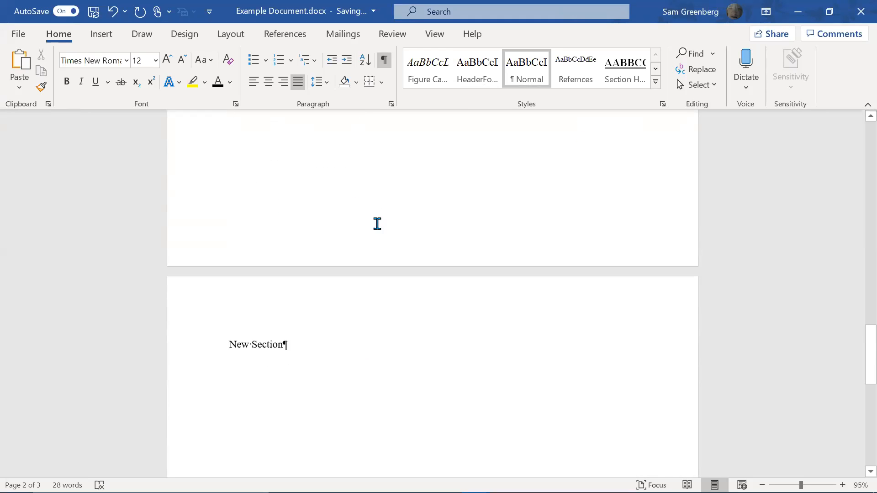
{"action": "key", "text": "shift+Home"}
{"action": "key", "text": "BackSpace"}
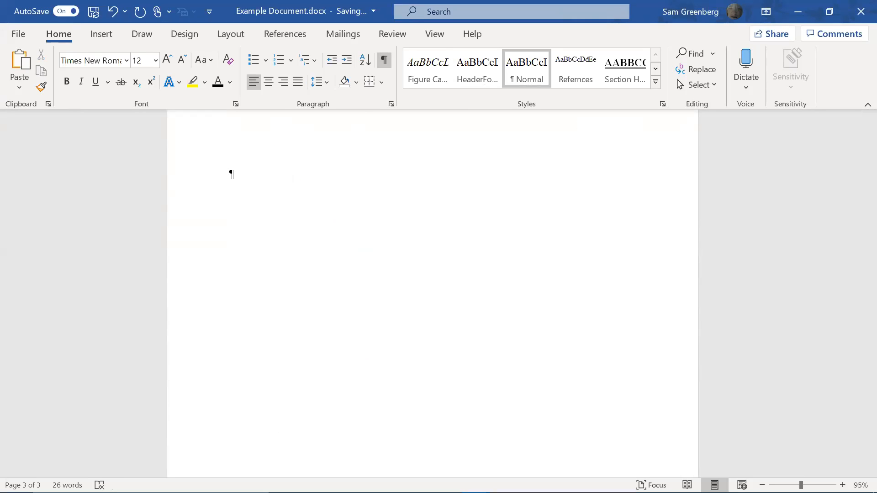
{"action": "scroll", "coordinate": [264, 317], "scroll_direction": "up", "scroll_amount": 7}
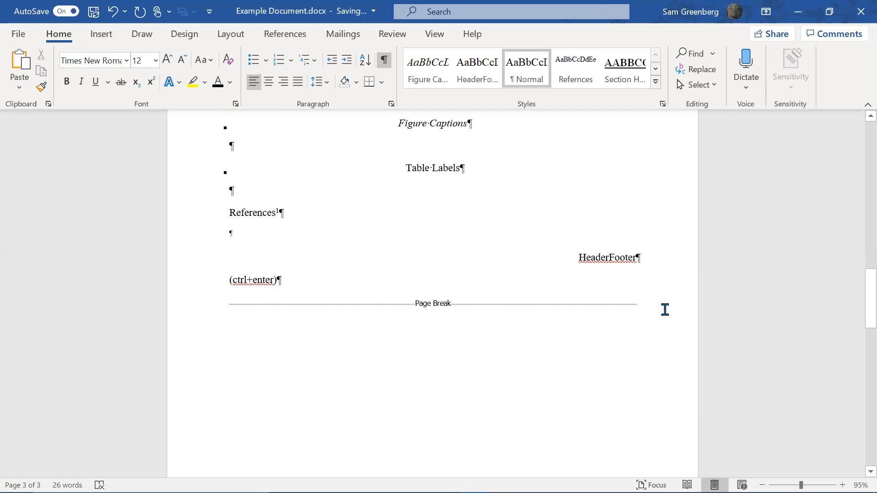
{"action": "key", "text": "BackSpace"}
{"action": "key", "text": "shift+Right"}
{"action": "key", "text": "Delete"}
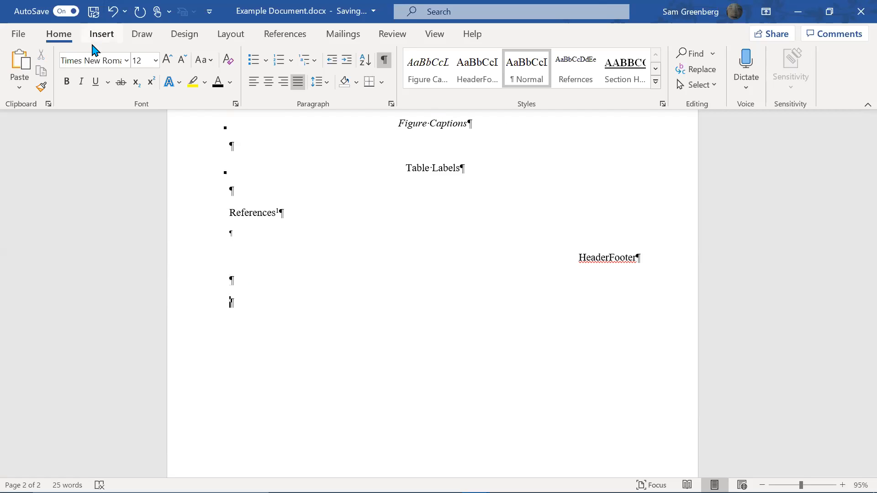
Insert a Next Page section break after the HeaderFooter line
{"action": "left_click", "coordinate": [239, 42]}
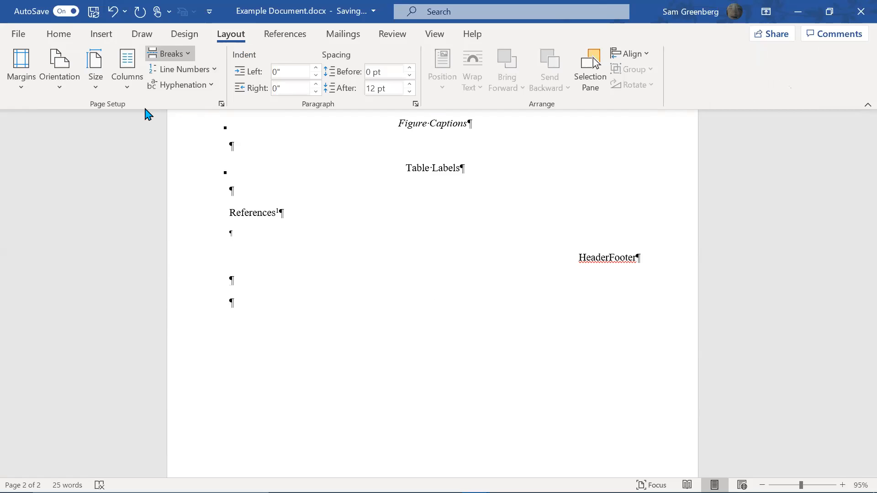
{"action": "left_click", "coordinate": [189, 55]}
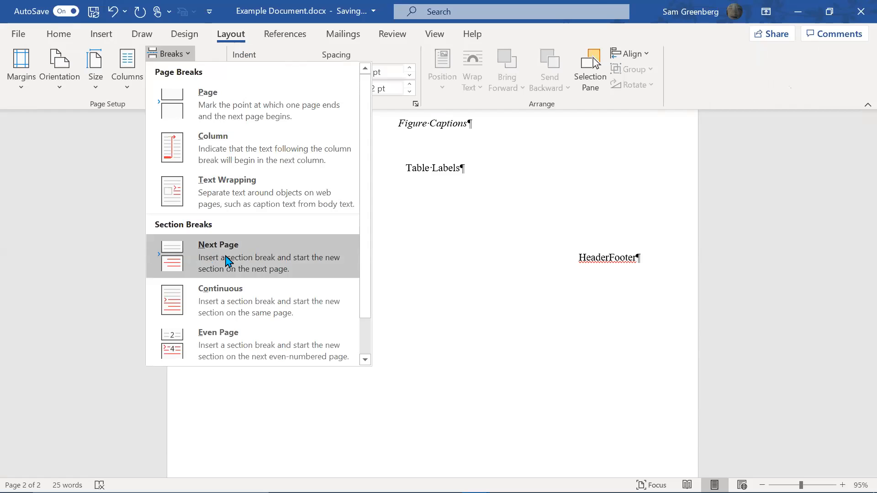
{"action": "left_click", "coordinate": [245, 273]}
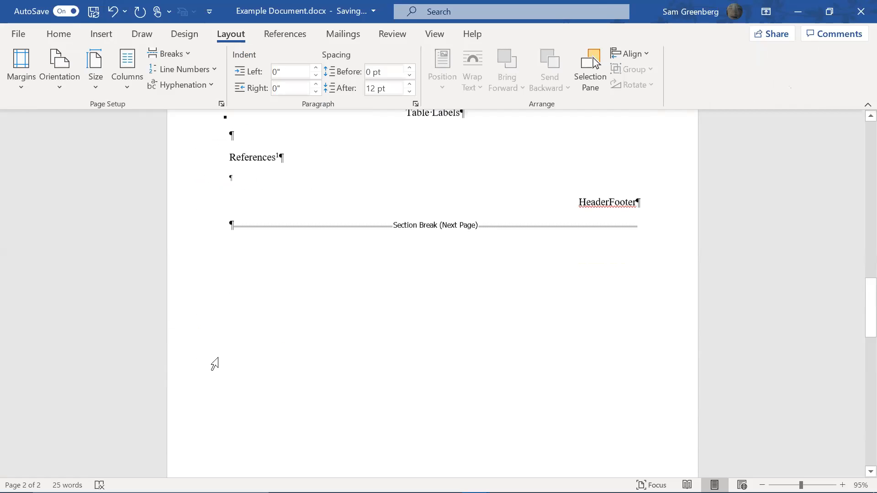
{"action": "scroll", "coordinate": [201, 383], "scroll_direction": "down", "scroll_amount": 12}
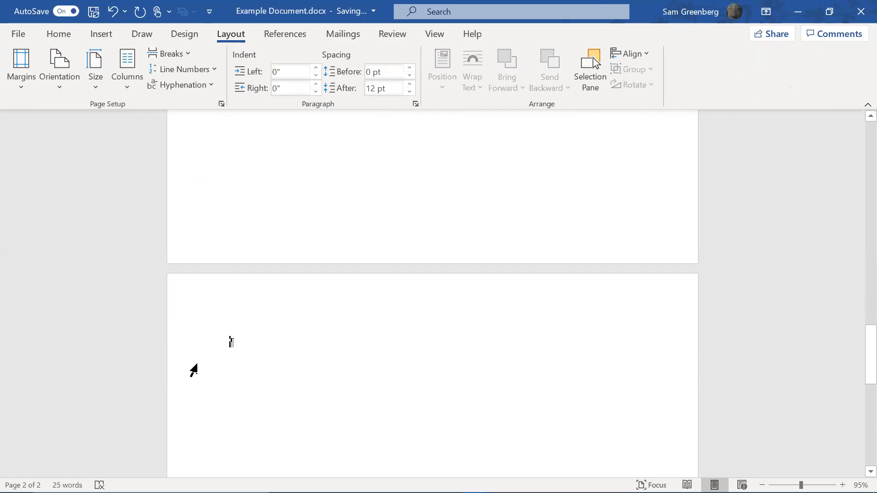
{"action": "scroll", "coordinate": [260, 258], "scroll_direction": "up", "scroll_amount": 5}
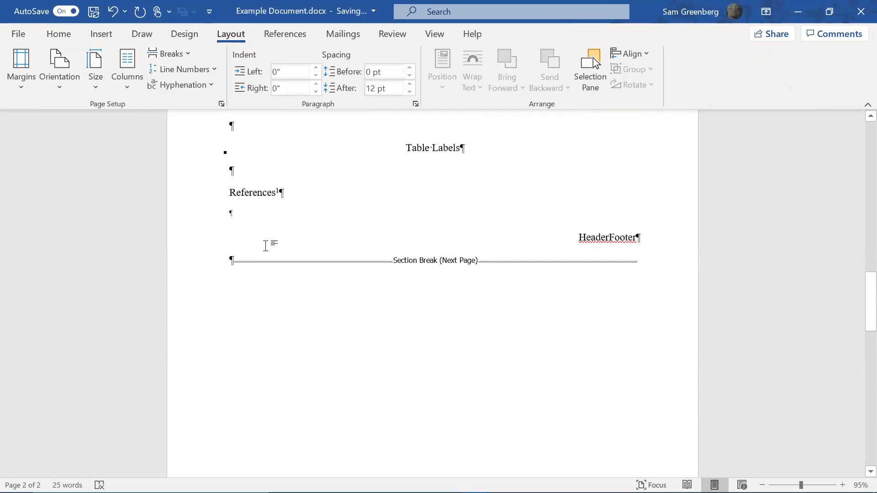
Add empty paragraphs after HeaderFooter, then remove them again
{"action": "left_click", "coordinate": [639, 238]}
{"action": "key", "text": "Return"}
{"action": "key", "text": "Return"}
{"action": "key", "text": "Return"}
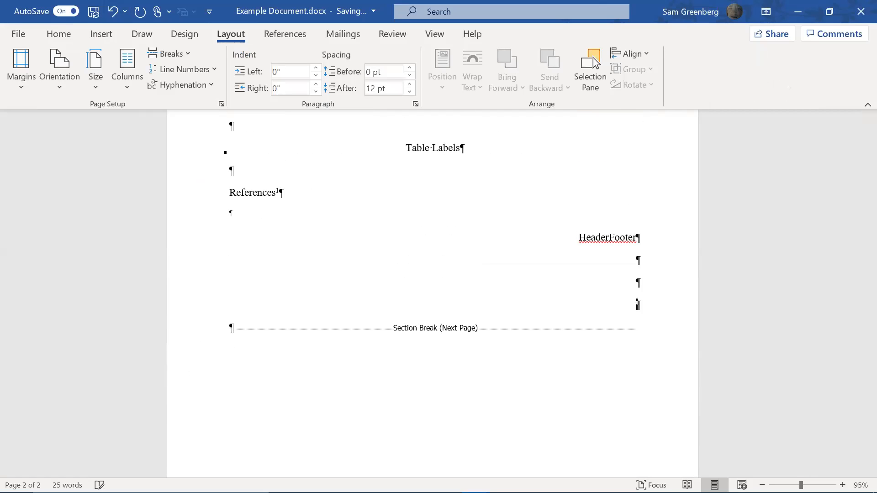
{"action": "scroll", "coordinate": [251, 280], "scroll_direction": "down", "scroll_amount": 5}
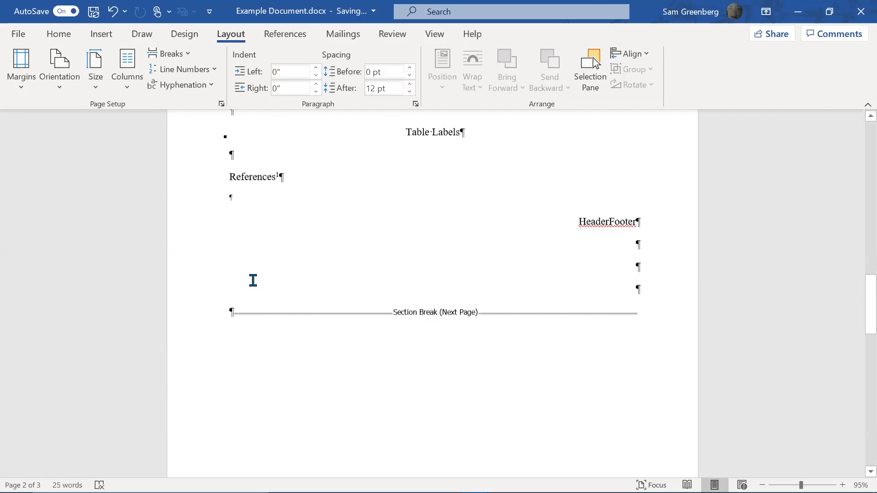
{"action": "scroll", "coordinate": [255, 282], "scroll_direction": "up", "scroll_amount": 4}
{"action": "scroll", "coordinate": [417, 369], "scroll_direction": "up", "scroll_amount": 1}
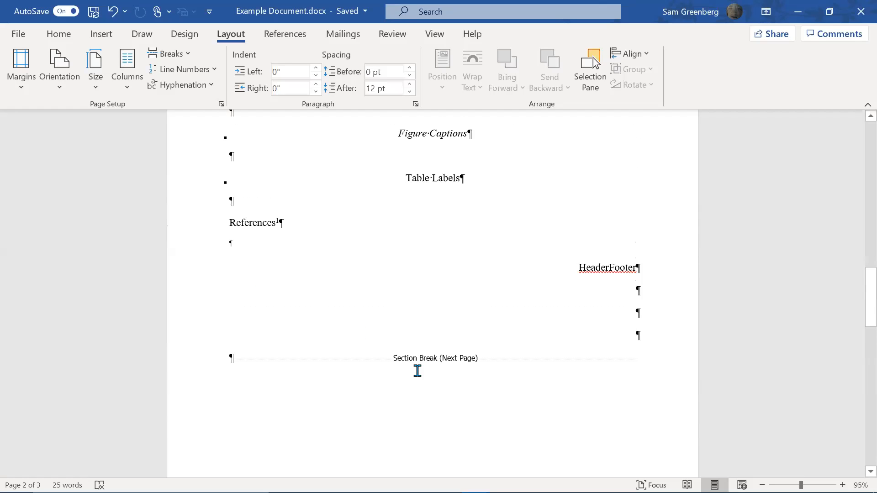
{"action": "key", "text": "BackSpace"}
{"action": "key", "text": "BackSpace"}
{"action": "key", "text": "BackSpace"}
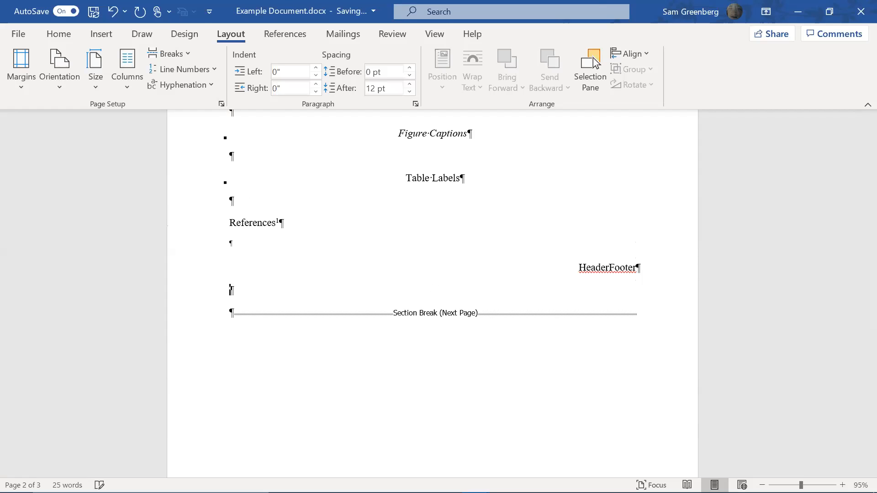
{"action": "key", "text": "BackSpace"}
Bring the sample style lines into view and select them from Normal Text down to HeaderFooter
{"action": "scroll", "coordinate": [486, 276], "scroll_direction": "up", "scroll_amount": 3}
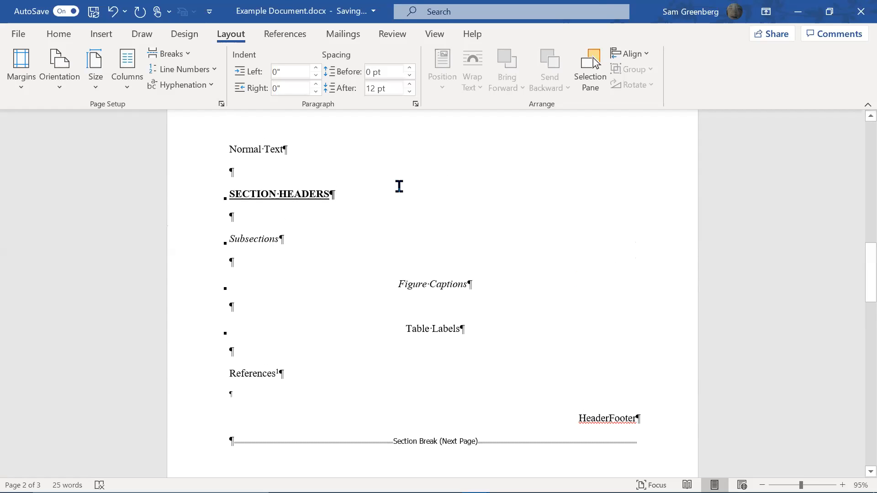
{"action": "scroll", "coordinate": [497, 273], "scroll_direction": "down", "scroll_amount": 3}
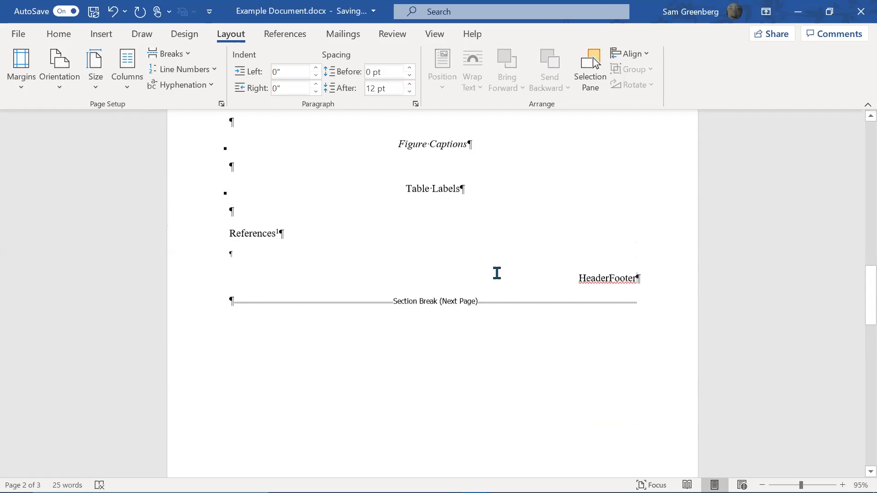
{"action": "scroll", "coordinate": [496, 273], "scroll_direction": "down", "scroll_amount": 6}
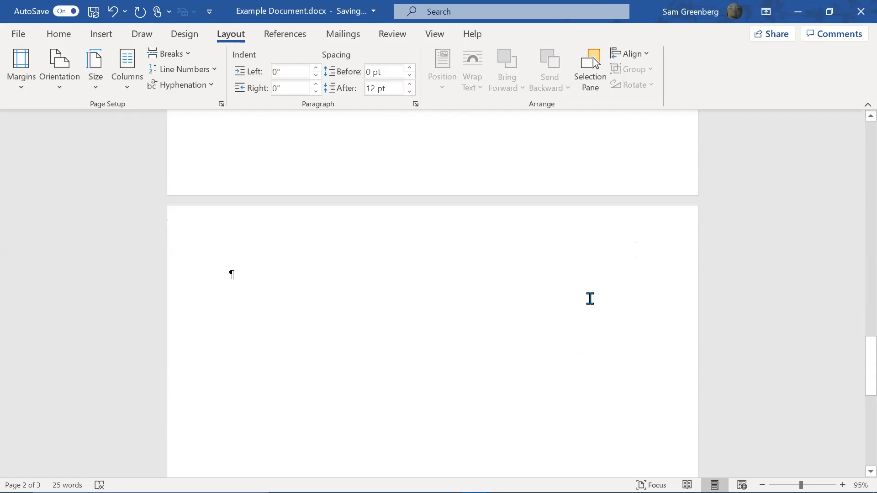
{"action": "scroll", "coordinate": [590, 299], "scroll_direction": "up", "scroll_amount": 10}
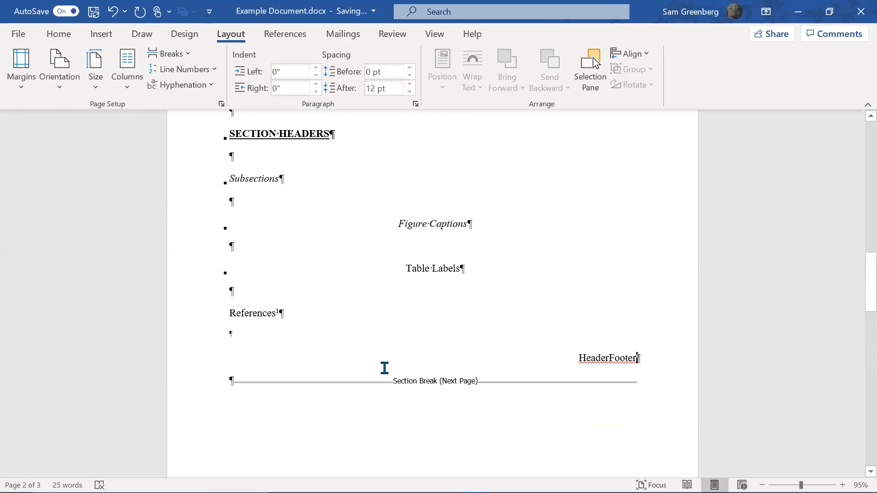
{"action": "scroll", "coordinate": [376, 313], "scroll_direction": "down", "scroll_amount": 3}
{"action": "scroll", "coordinate": [376, 322], "scroll_direction": "up", "scroll_amount": 6}
{"action": "scroll", "coordinate": [379, 323], "scroll_direction": "down", "scroll_amount": 9}
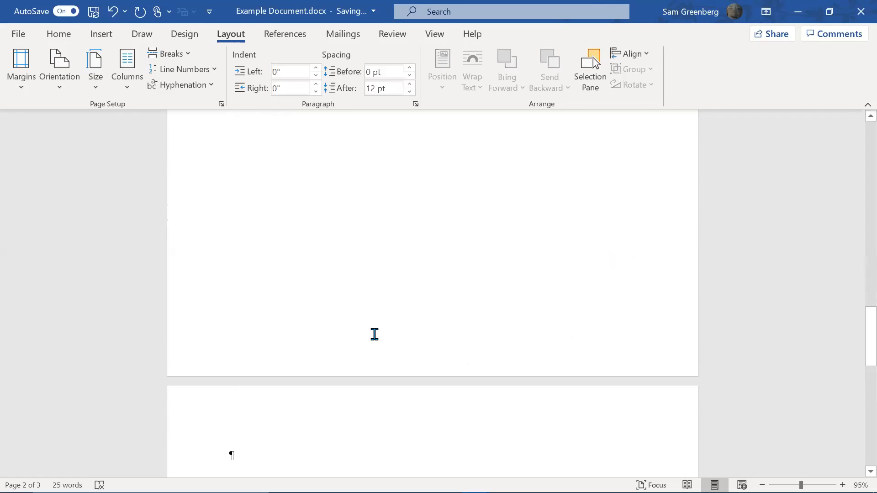
{"action": "scroll", "coordinate": [375, 334], "scroll_direction": "down", "scroll_amount": 3}
{"action": "scroll", "coordinate": [308, 325], "scroll_direction": "up", "scroll_amount": 6}
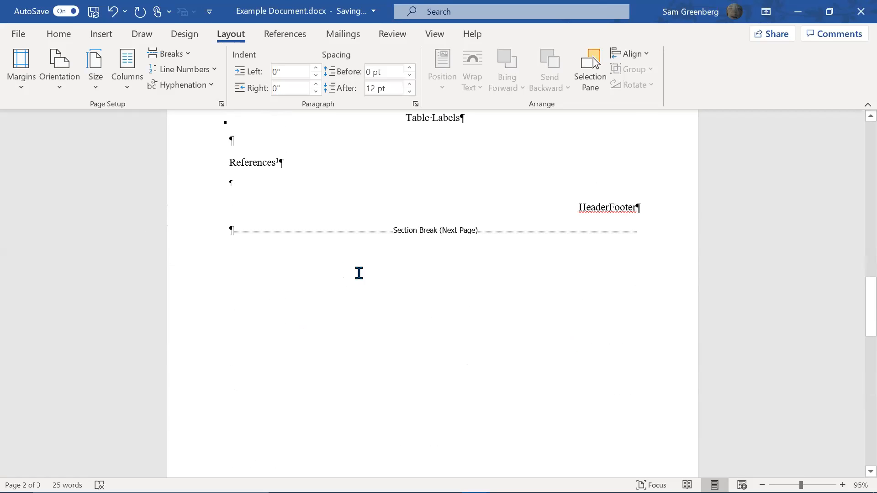
{"action": "scroll", "coordinate": [359, 273], "scroll_direction": "up", "scroll_amount": 4}
{"action": "left_click_drag", "start_coordinate": [669, 416], "coordinate": [202, 153]}
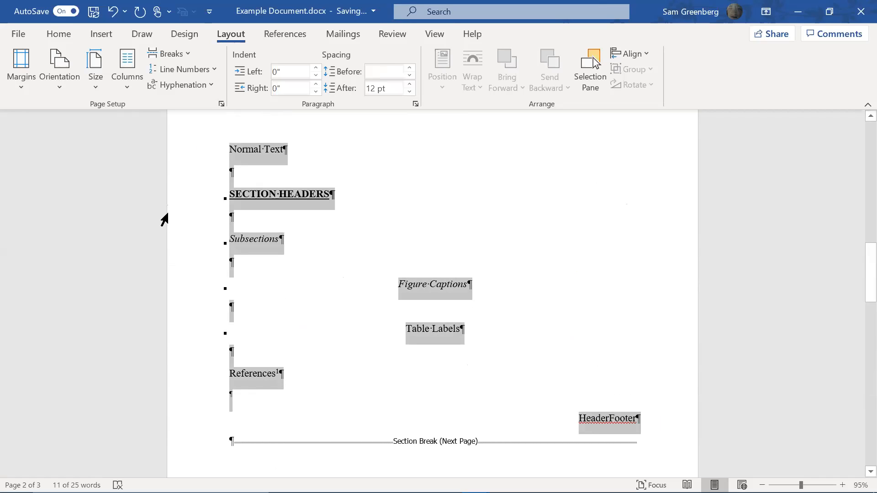
Delete the selected sample style lines and apply the Section Heading style to TOC
{"action": "key", "text": "Delete"}
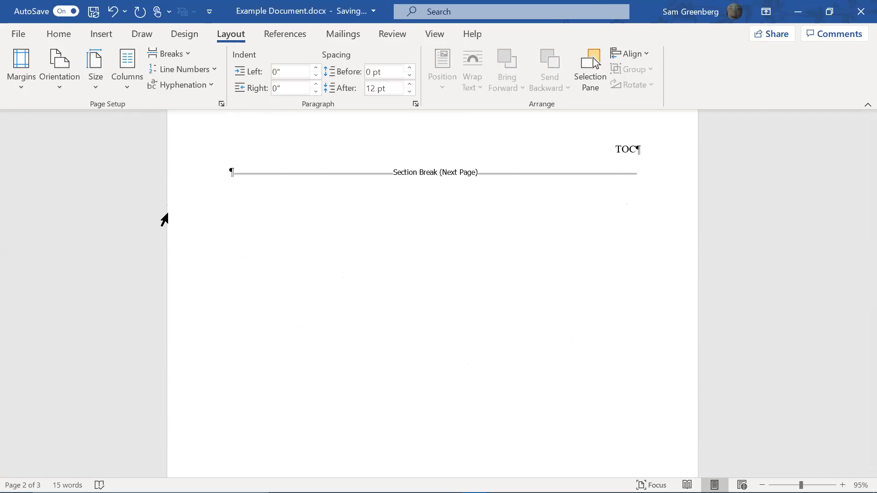
{"action": "left_click", "coordinate": [64, 35]}
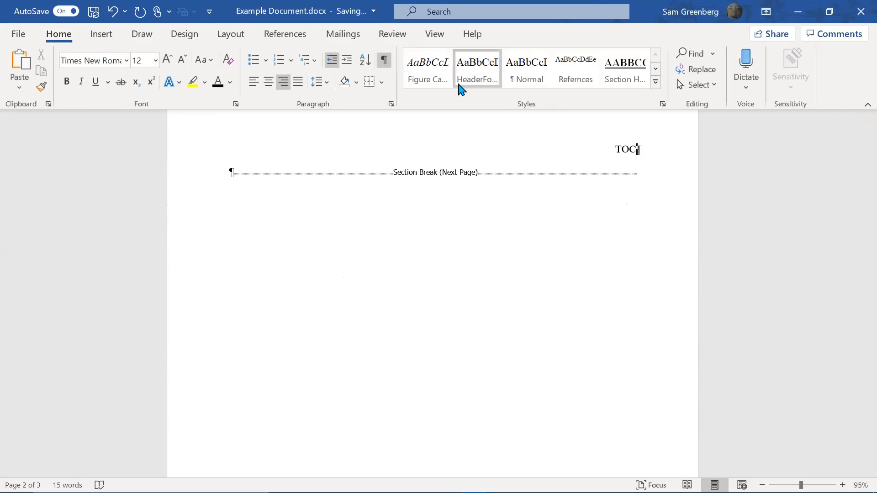
{"action": "left_click", "coordinate": [630, 77]}
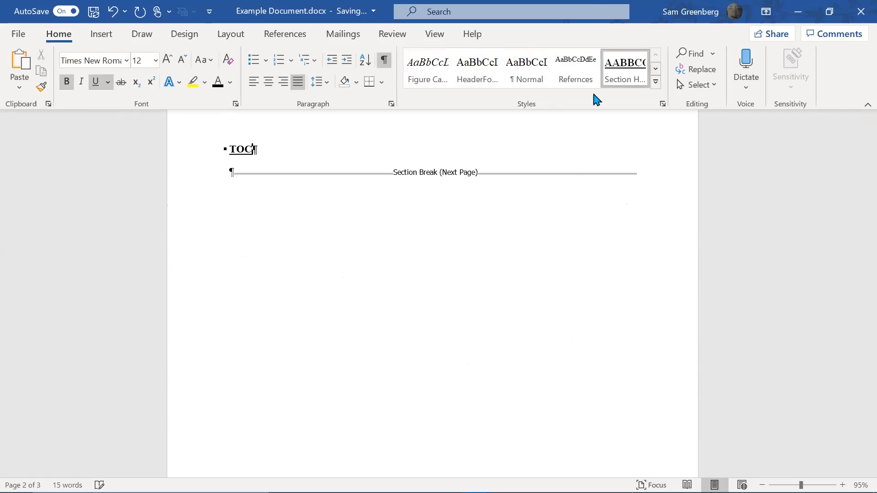
Add an INTRODUCTION heading in Section Heading style on the next page
{"action": "scroll", "coordinate": [447, 235], "scroll_direction": "down", "scroll_amount": 6}
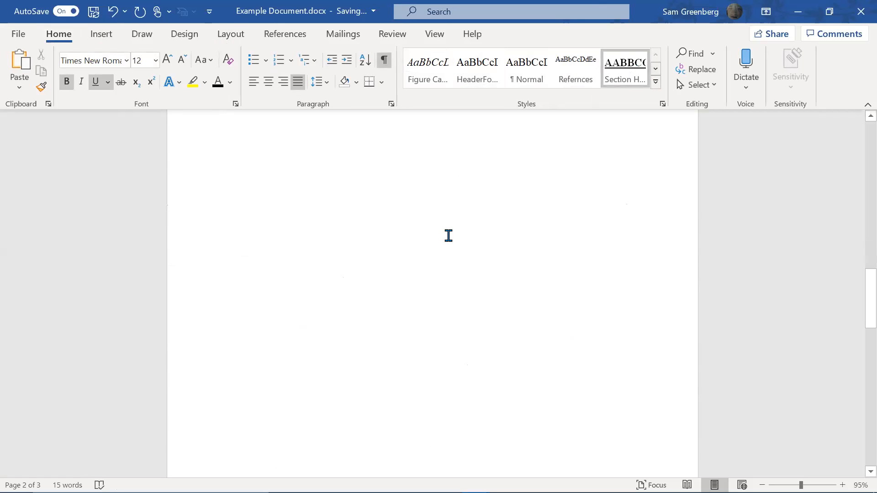
{"action": "left_click", "coordinate": [299, 394]}
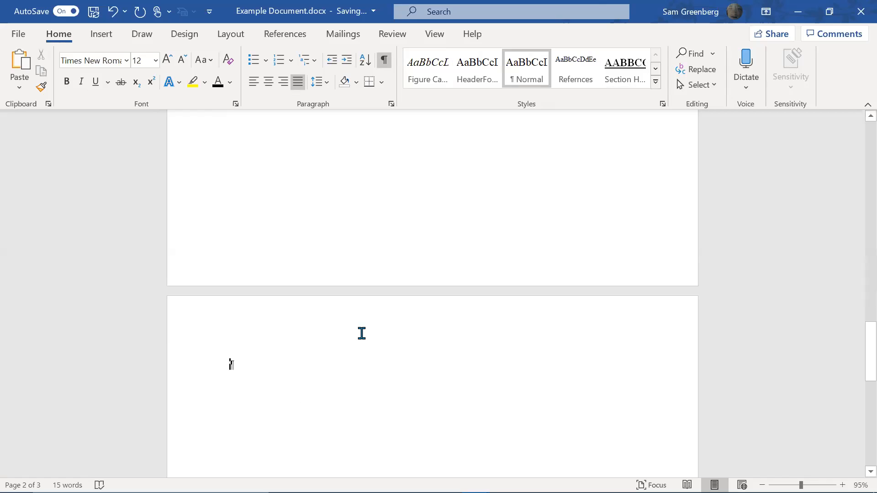
{"action": "left_click", "coordinate": [612, 85]}
{"action": "type", "text": "INTRODUCTION"}
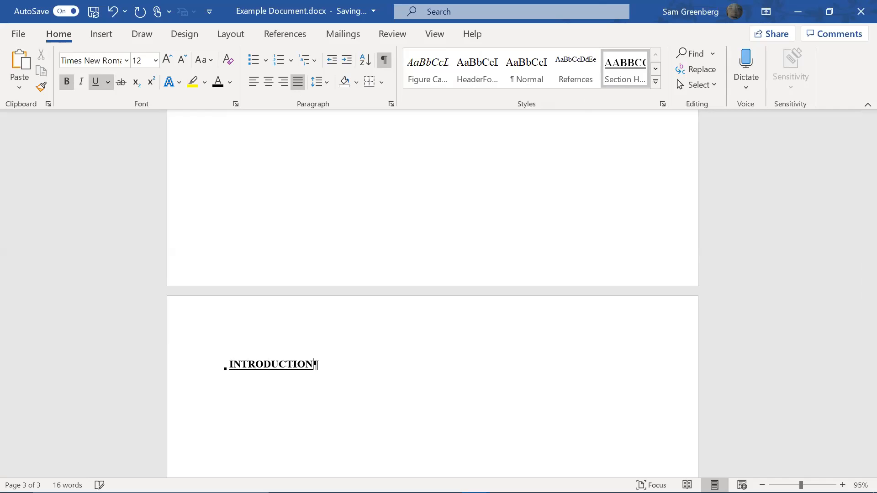
Type 'Text' as body text below INTRODUCTION and start a new paragraph
{"action": "scroll", "coordinate": [470, 260], "scroll_direction": "up", "scroll_amount": 4}
{"action": "scroll", "coordinate": [466, 262], "scroll_direction": "down", "scroll_amount": 5}
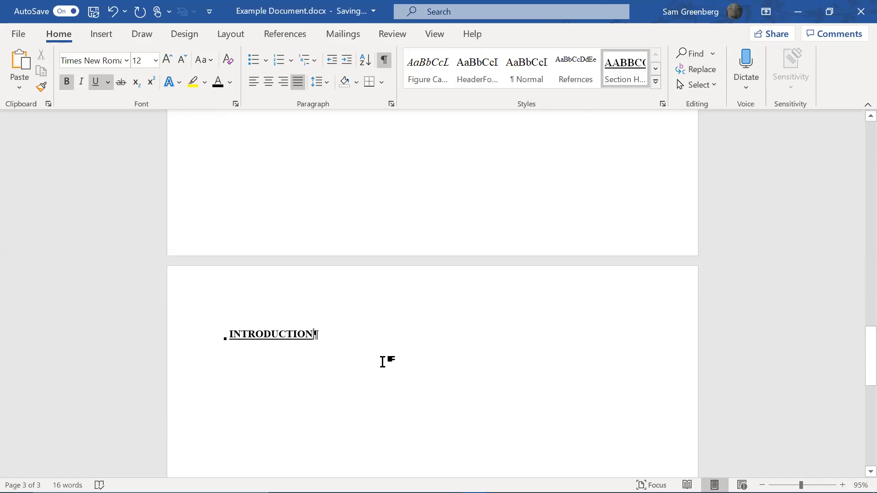
{"action": "double_click", "coordinate": [231, 379]}
{"action": "type", "text": "Text"}
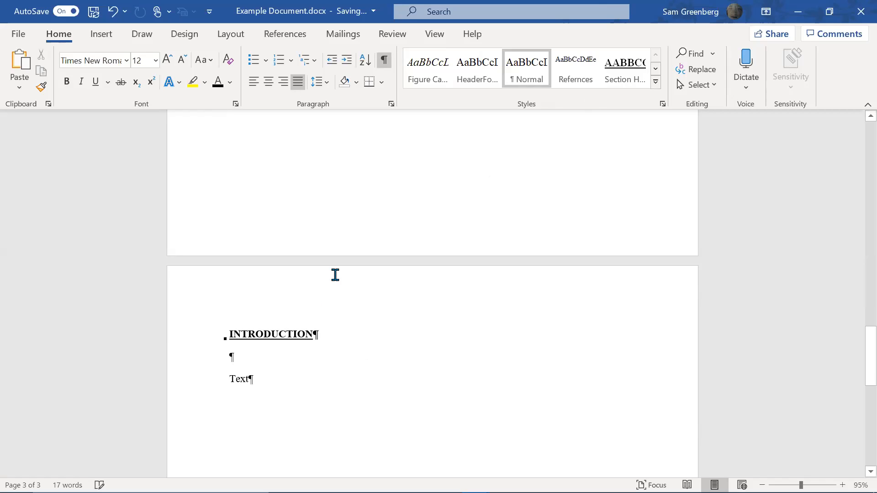
{"action": "key", "text": "Return"}
{"action": "key", "text": "Return"}
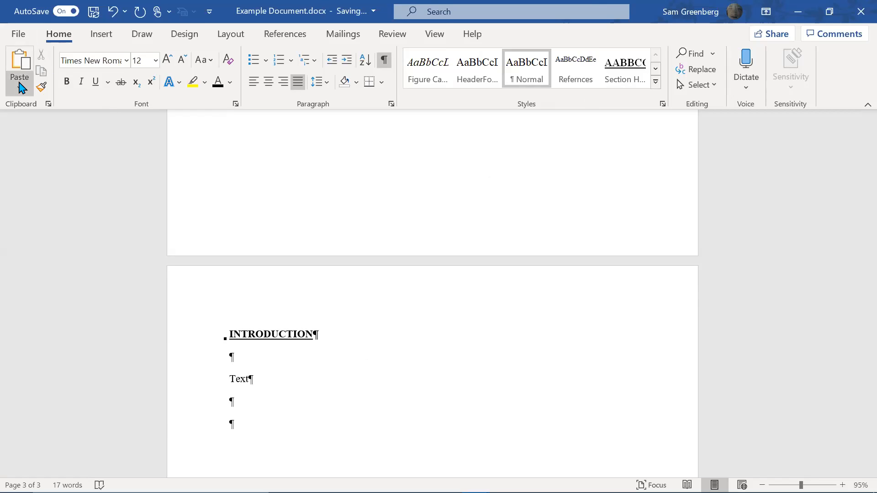
{"action": "left_click", "coordinate": [109, 36]}
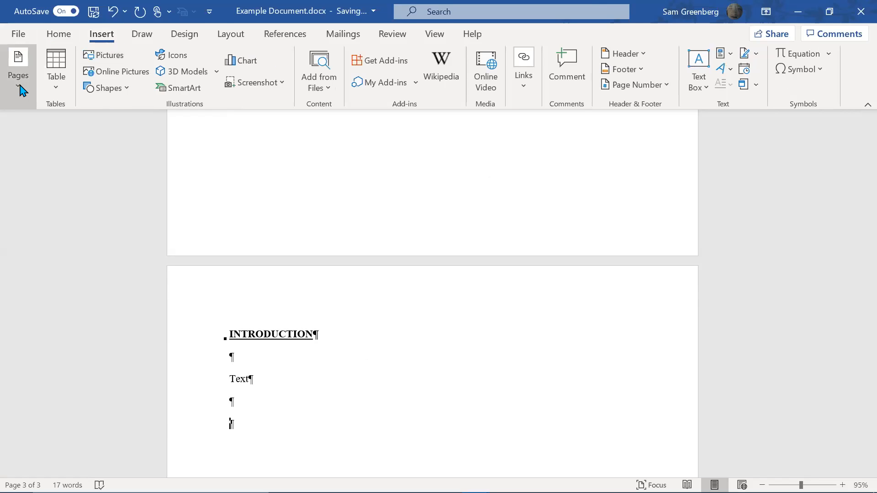
{"action": "left_click", "coordinate": [229, 35]}
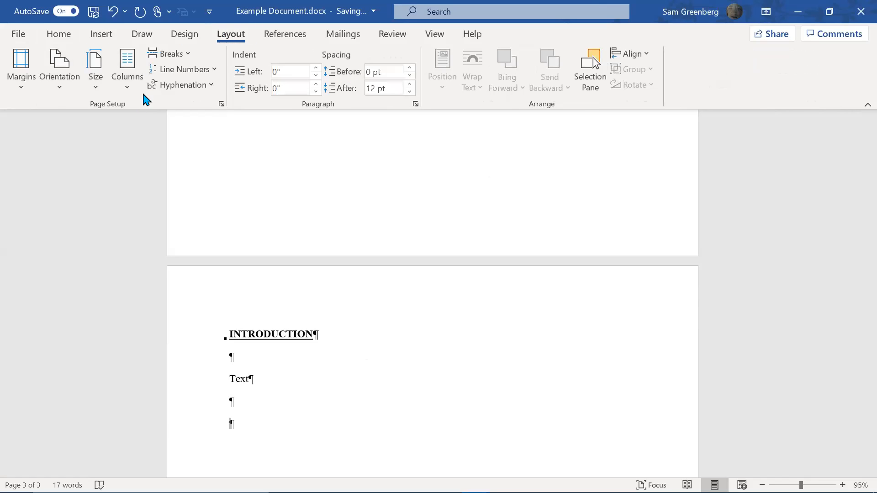
Insert a Next Page section break and add 'Appendix A' in Section Heading style
{"action": "left_click", "coordinate": [188, 55]}
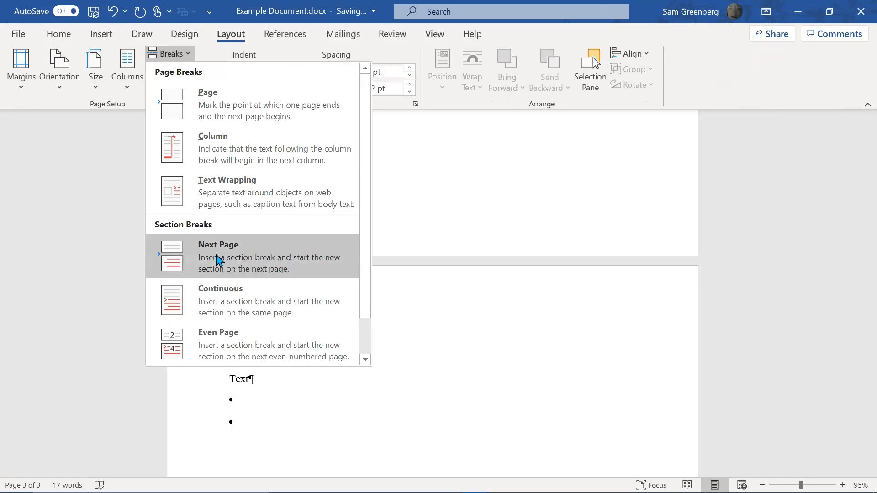
{"action": "left_click", "coordinate": [266, 253]}
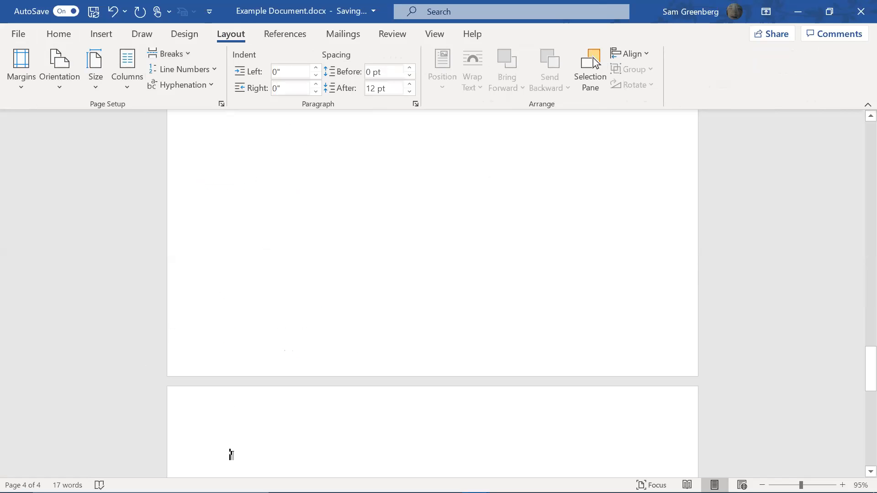
{"action": "type", "text": "App"}
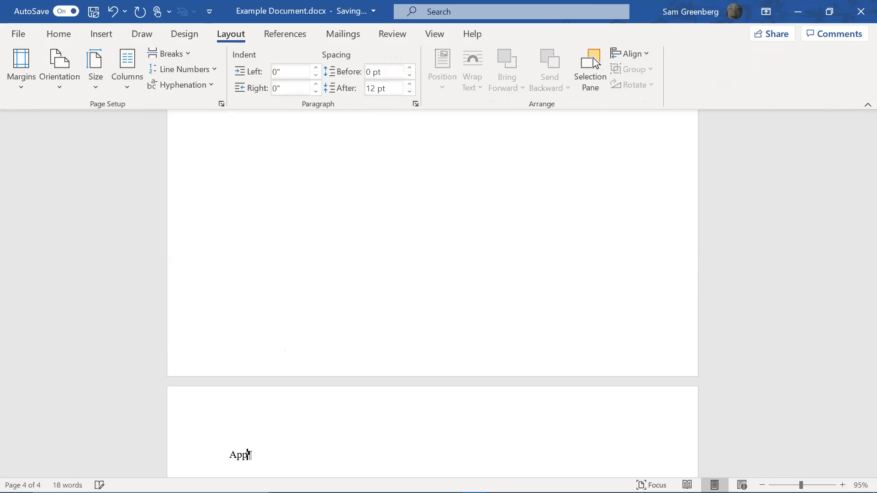
{"action": "type", "text": "endix A"}
{"action": "left_click", "coordinate": [57, 34]}
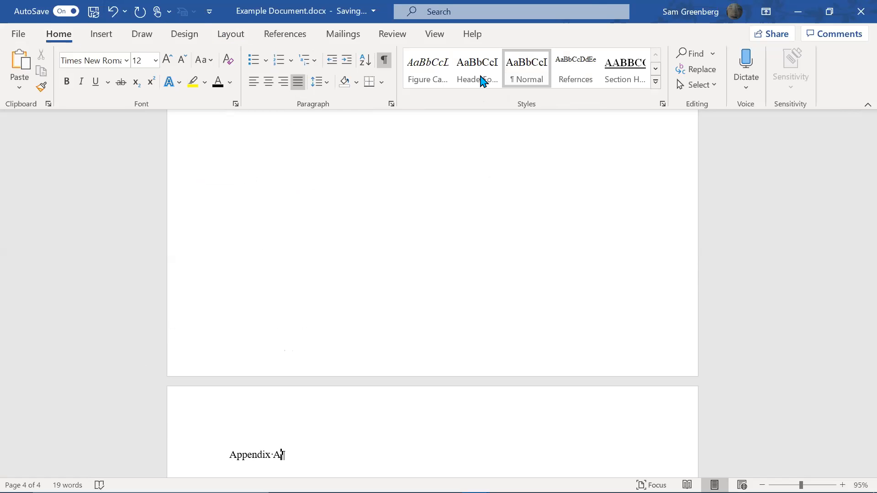
{"action": "left_click", "coordinate": [635, 80]}
{"action": "scroll", "coordinate": [584, 164], "scroll_direction": "up", "scroll_amount": 3}
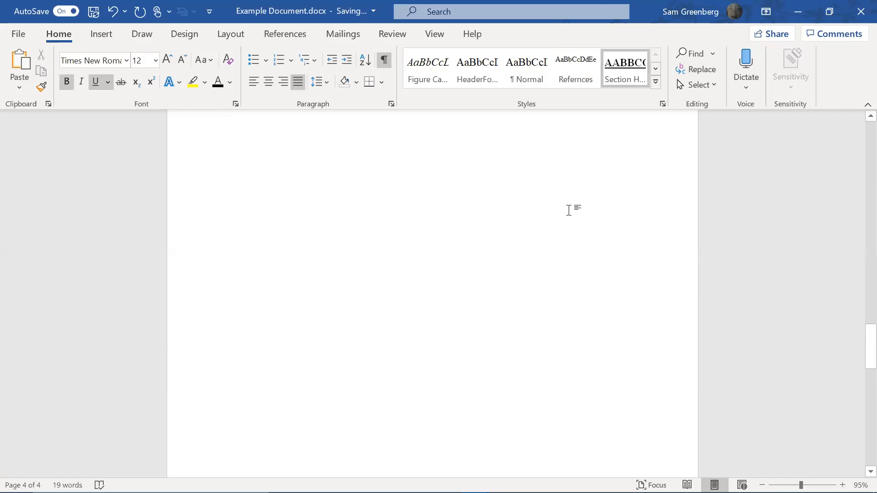
Scroll back up from the INTRODUCTION page to the TOC page below the title page
{"action": "scroll", "coordinate": [298, 386], "scroll_direction": "up", "scroll_amount": 8}
{"action": "scroll", "coordinate": [303, 393], "scroll_direction": "down", "scroll_amount": 3}
{"action": "scroll", "coordinate": [303, 394], "scroll_direction": "up", "scroll_amount": 9}
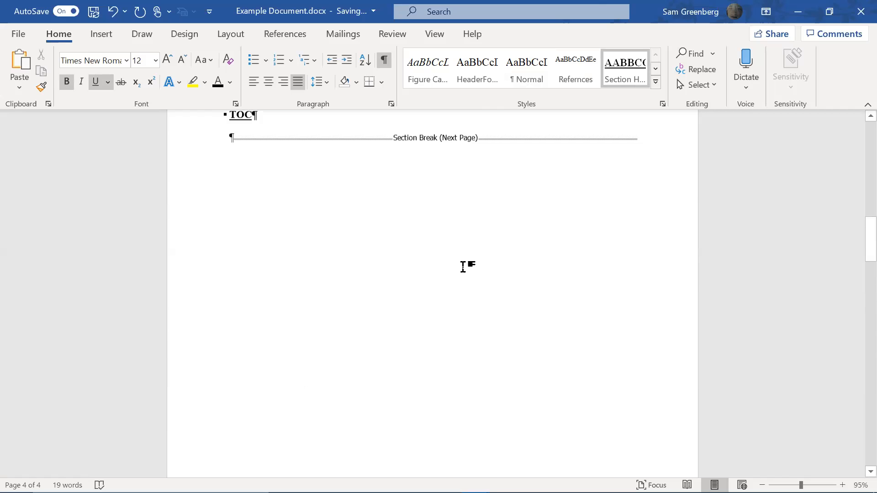
{"action": "scroll", "coordinate": [462, 267], "scroll_direction": "up", "scroll_amount": 3}
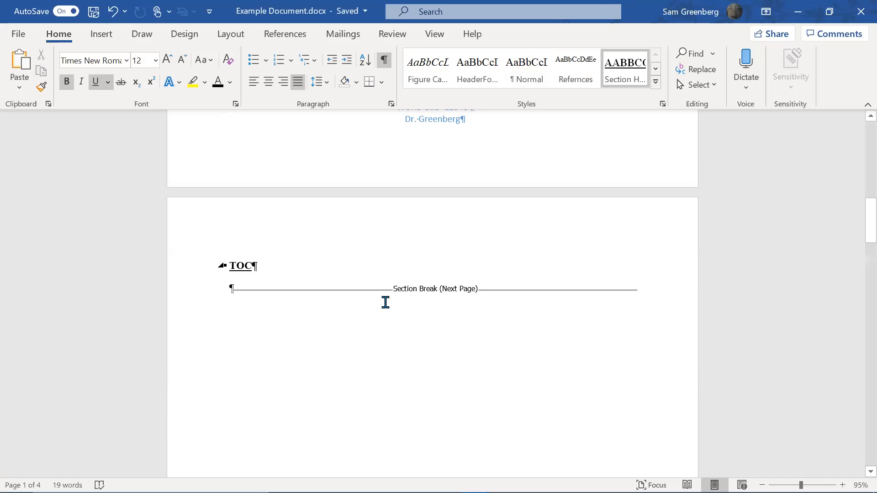
{"action": "scroll", "coordinate": [357, 312], "scroll_direction": "down", "scroll_amount": 5}
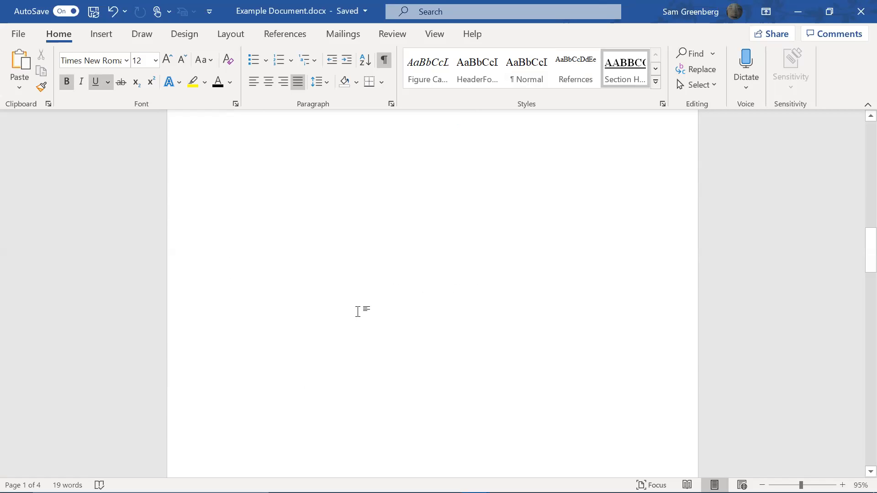
{"action": "scroll", "coordinate": [365, 322], "scroll_direction": "up", "scroll_amount": 3}
{"action": "scroll", "coordinate": [352, 348], "scroll_direction": "up", "scroll_amount": 4}
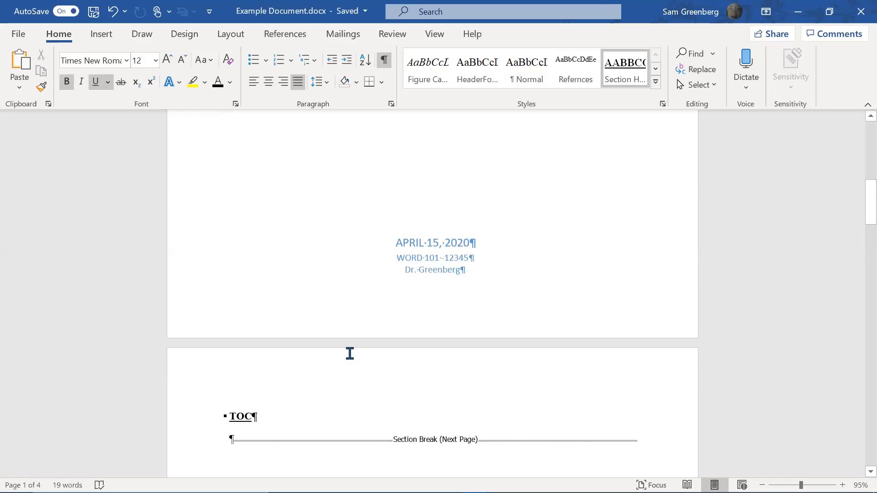
{"action": "scroll", "coordinate": [319, 311], "scroll_direction": "down", "scroll_amount": 4}
{"action": "scroll", "coordinate": [299, 310], "scroll_direction": "up", "scroll_amount": 10}
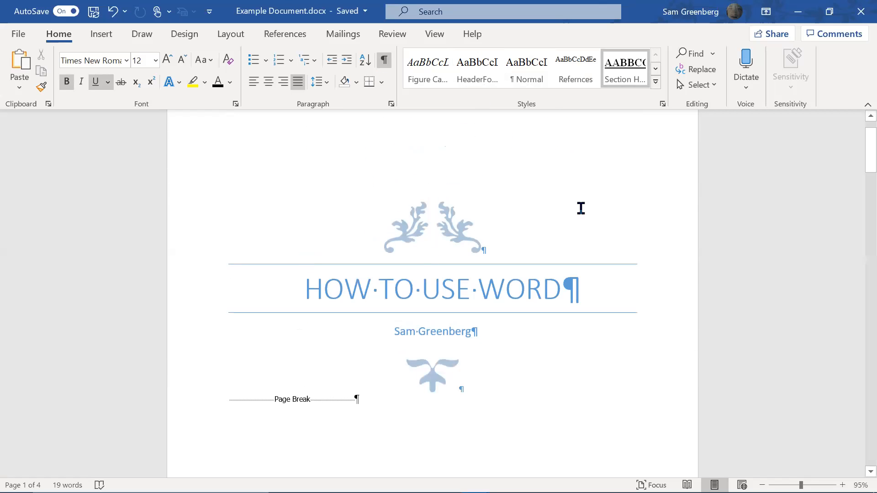
{"action": "scroll", "coordinate": [582, 201], "scroll_direction": "up", "scroll_amount": 2}
{"action": "scroll", "coordinate": [584, 194], "scroll_direction": "down", "scroll_amount": 15}
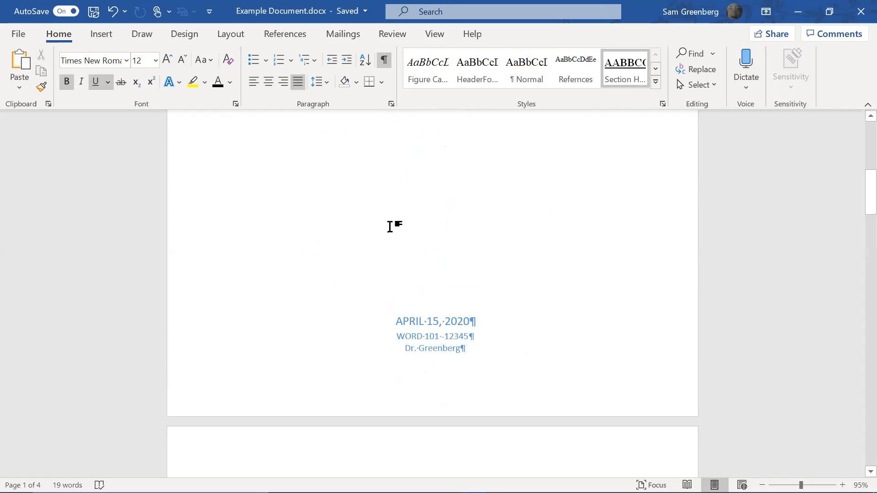
{"action": "scroll", "coordinate": [376, 298], "scroll_direction": "down", "scroll_amount": 3}
{"action": "scroll", "coordinate": [371, 303], "scroll_direction": "down", "scroll_amount": 4}
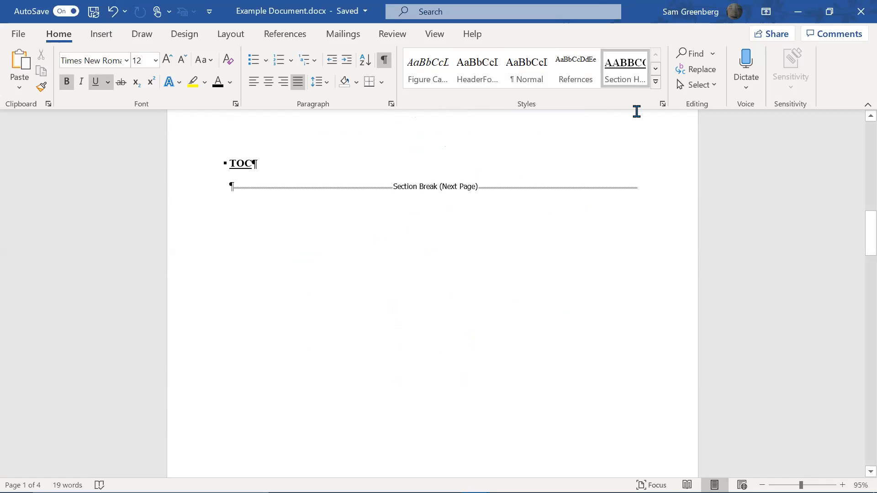
{"action": "scroll", "coordinate": [632, 202], "scroll_direction": "down", "scroll_amount": 5}
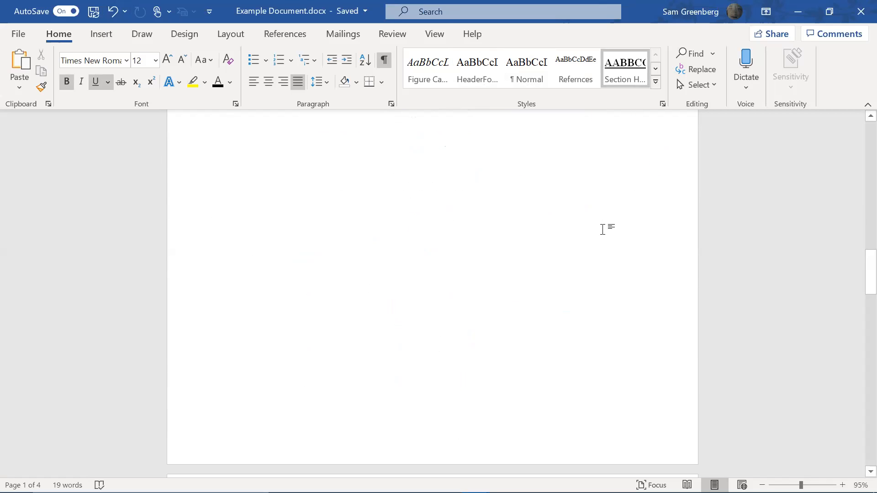
{"action": "scroll", "coordinate": [606, 353], "scroll_direction": "up", "scroll_amount": 1}
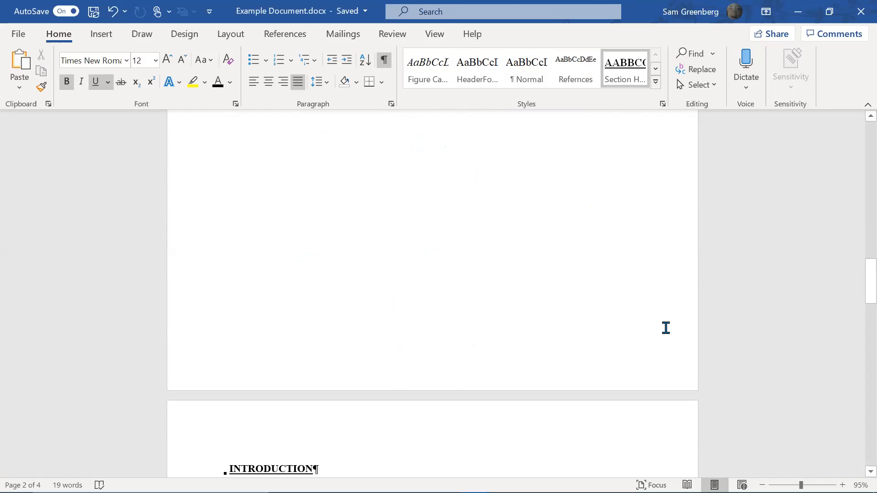
{"action": "scroll", "coordinate": [666, 328], "scroll_direction": "down", "scroll_amount": 5}
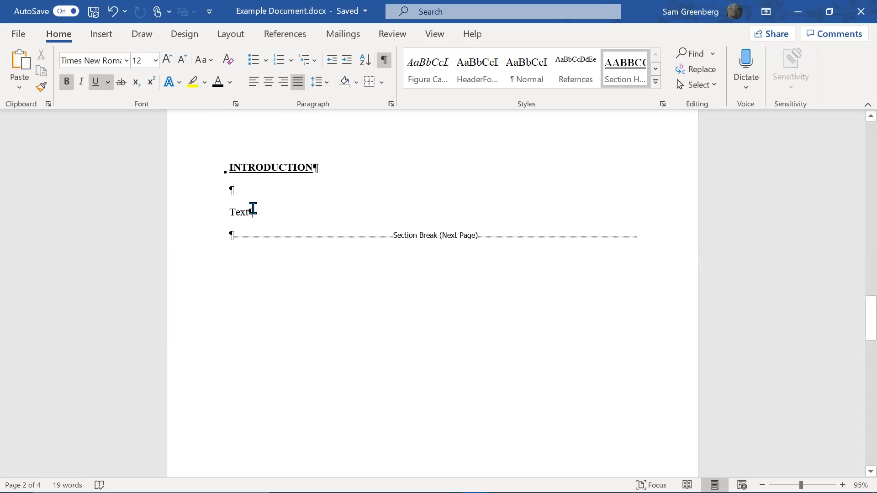
{"action": "scroll", "coordinate": [253, 209], "scroll_direction": "down", "scroll_amount": 4}
{"action": "scroll", "coordinate": [264, 299], "scroll_direction": "up", "scroll_amount": 1}
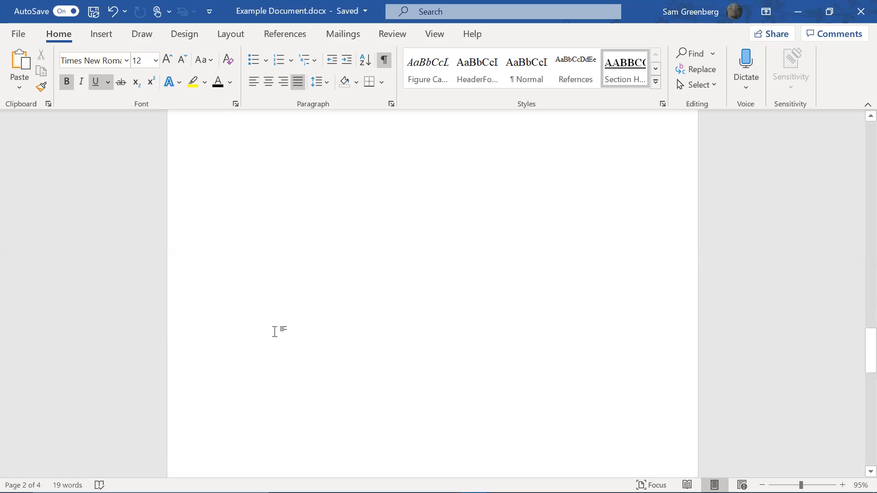
{"action": "scroll", "coordinate": [274, 331], "scroll_direction": "down", "scroll_amount": 4}
{"action": "scroll", "coordinate": [272, 350], "scroll_direction": "down", "scroll_amount": 4}
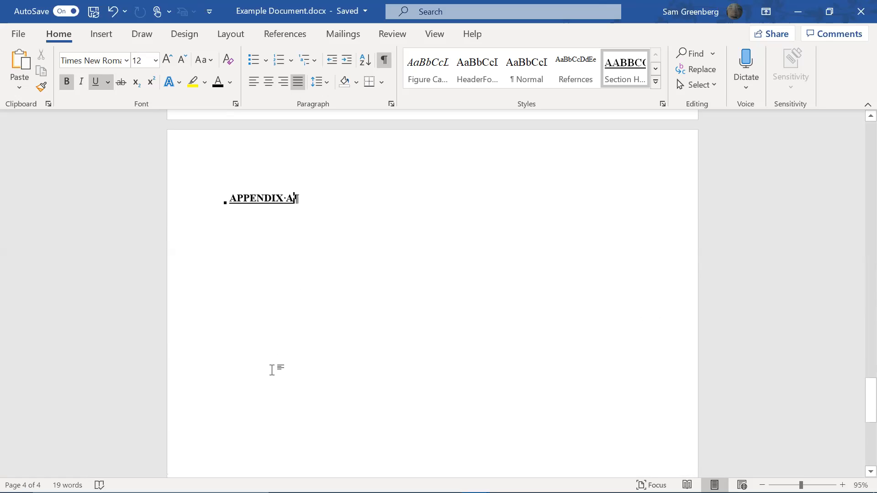
{"action": "scroll", "coordinate": [329, 373], "scroll_direction": "up", "scroll_amount": 8}
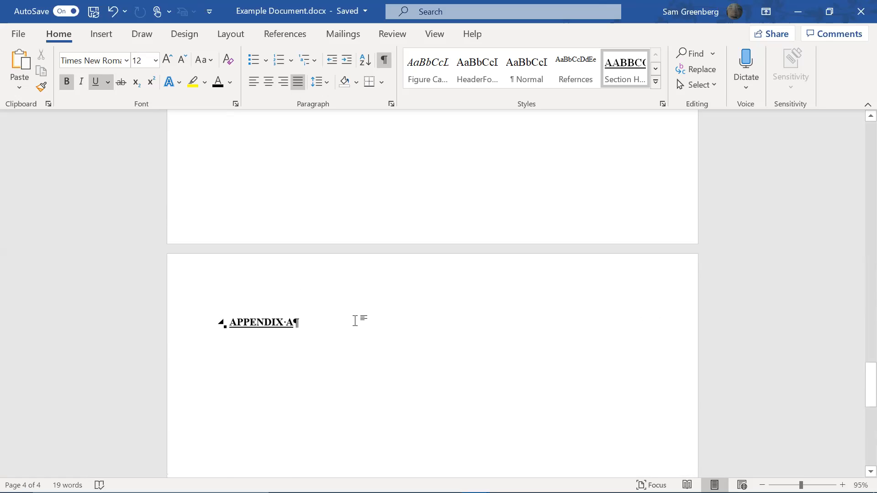
{"action": "scroll", "coordinate": [355, 335], "scroll_direction": "up", "scroll_amount": 8}
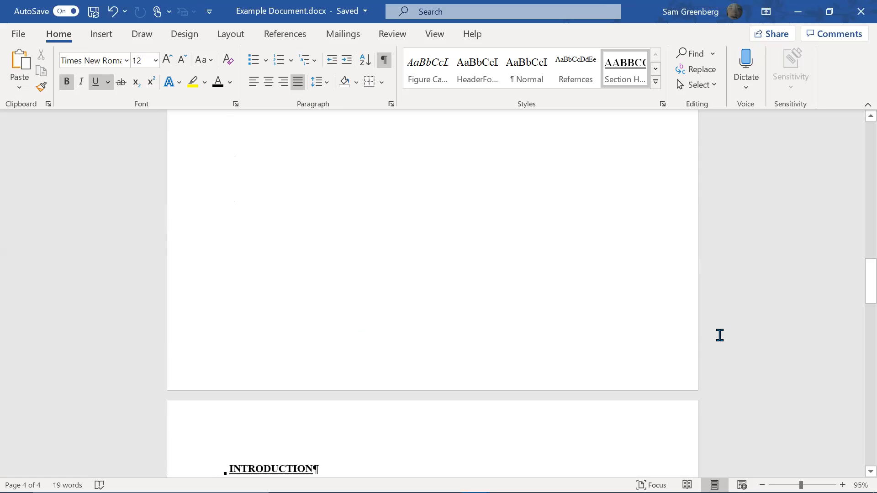
{"action": "scroll", "coordinate": [696, 342], "scroll_direction": "up", "scroll_amount": 6}
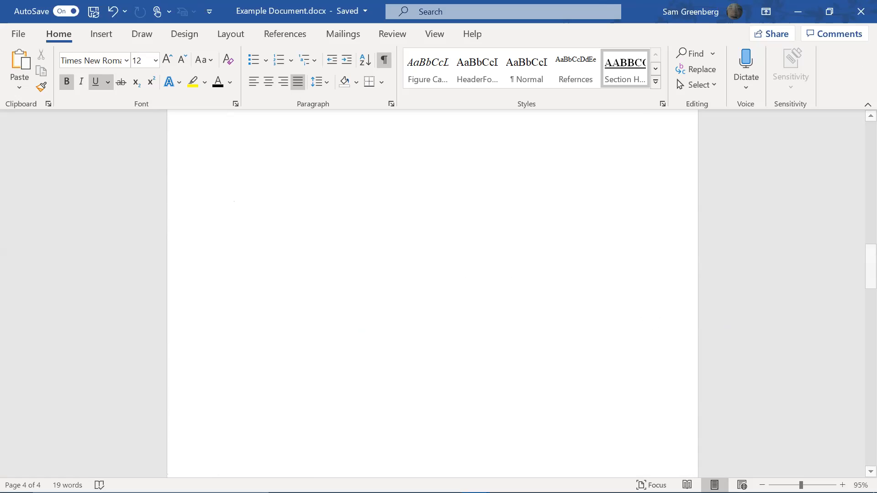
{"action": "scroll", "coordinate": [657, 258], "scroll_direction": "up", "scroll_amount": 3}
{"action": "scroll", "coordinate": [640, 247], "scroll_direction": "up", "scroll_amount": 5}
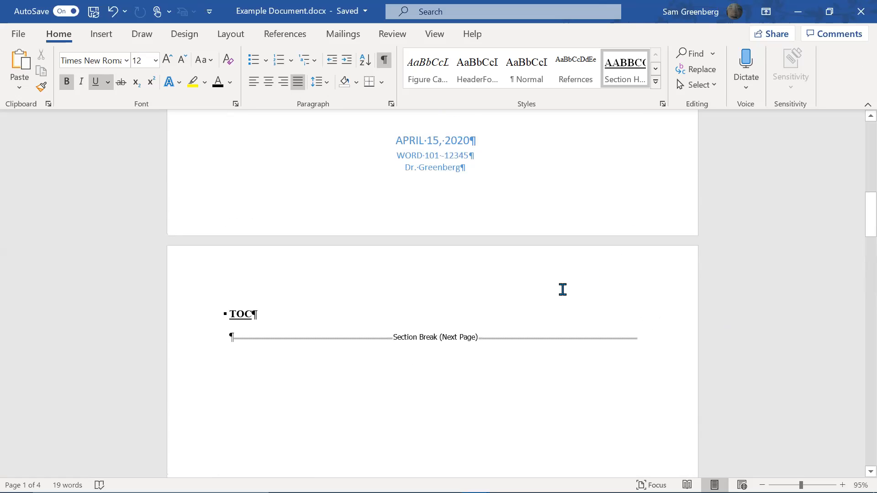
Add an empty paragraph below the TOC heading, ahead of the section break
{"action": "left_click", "coordinate": [456, 318]}
{"action": "key", "text": "Return"}
{"action": "scroll", "coordinate": [426, 325], "scroll_direction": "down", "scroll_amount": 2}
{"action": "scroll", "coordinate": [425, 323], "scroll_direction": "up", "scroll_amount": 2}
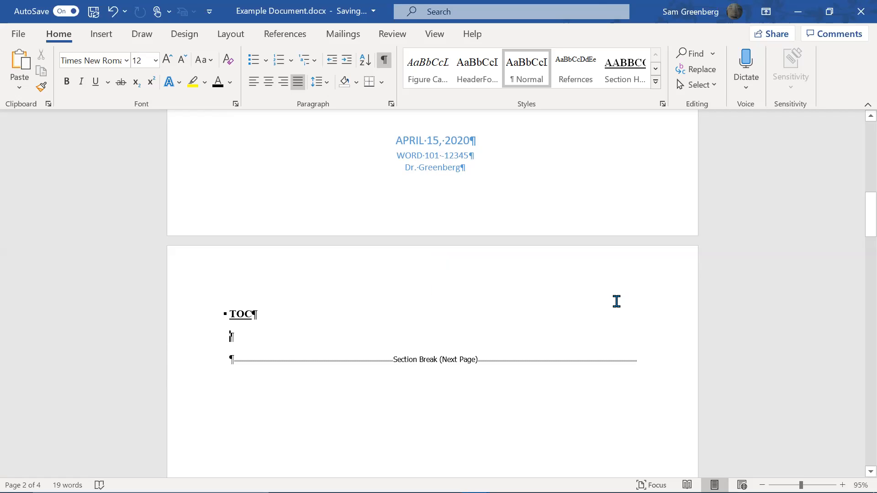
{"action": "scroll", "coordinate": [575, 311], "scroll_direction": "down", "scroll_amount": 3}
{"action": "scroll", "coordinate": [572, 305], "scroll_direction": "up", "scroll_amount": 3}
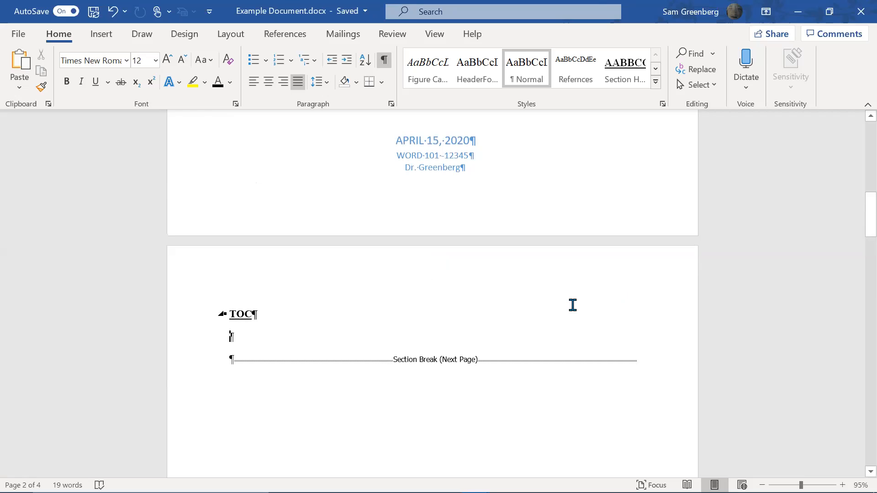
{"action": "scroll", "coordinate": [573, 305], "scroll_direction": "down", "scroll_amount": 5}
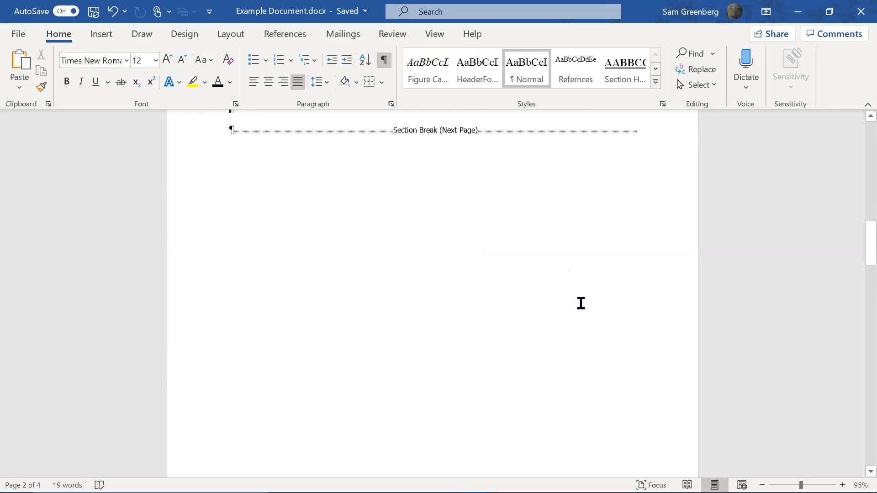
{"action": "scroll", "coordinate": [580, 304], "scroll_direction": "down", "scroll_amount": 3}
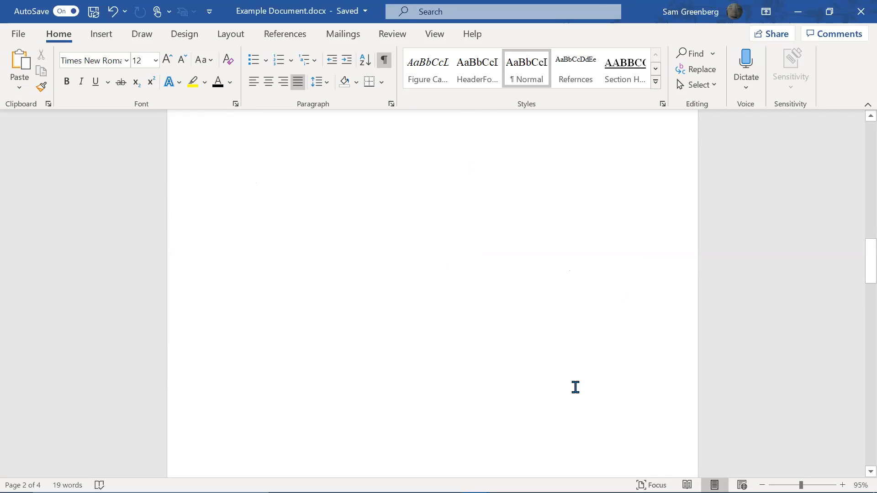
{"action": "scroll", "coordinate": [576, 388], "scroll_direction": "down", "scroll_amount": 3}
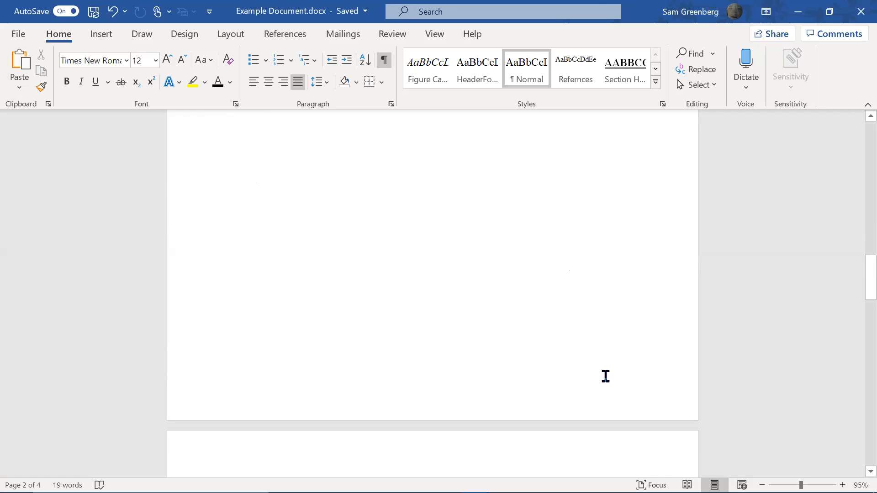
{"action": "left_click", "coordinate": [104, 37]}
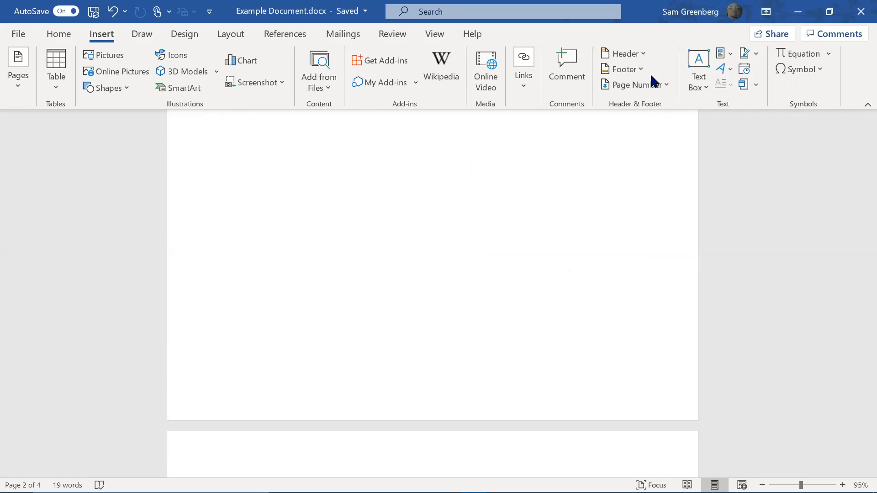
Format the section's page numbers as lowercase roman numerals (i, ii, iii) starting at i
{"action": "left_click", "coordinate": [667, 92]}
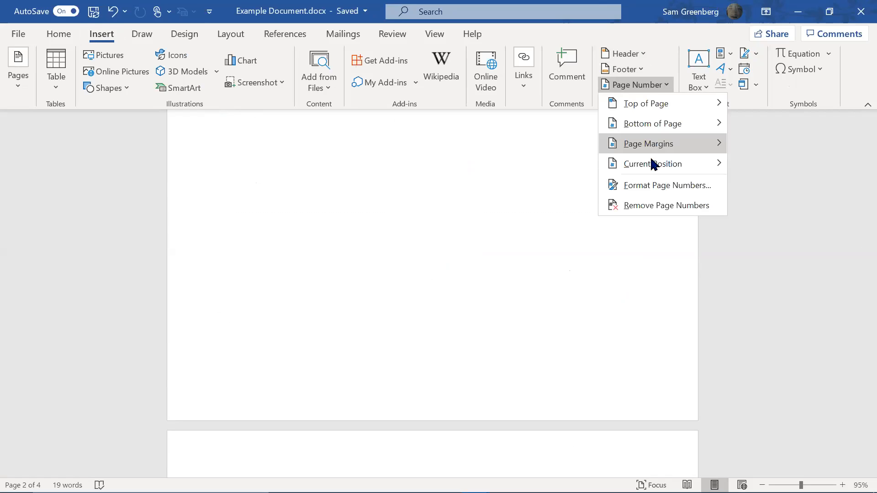
{"action": "left_click", "coordinate": [660, 185]}
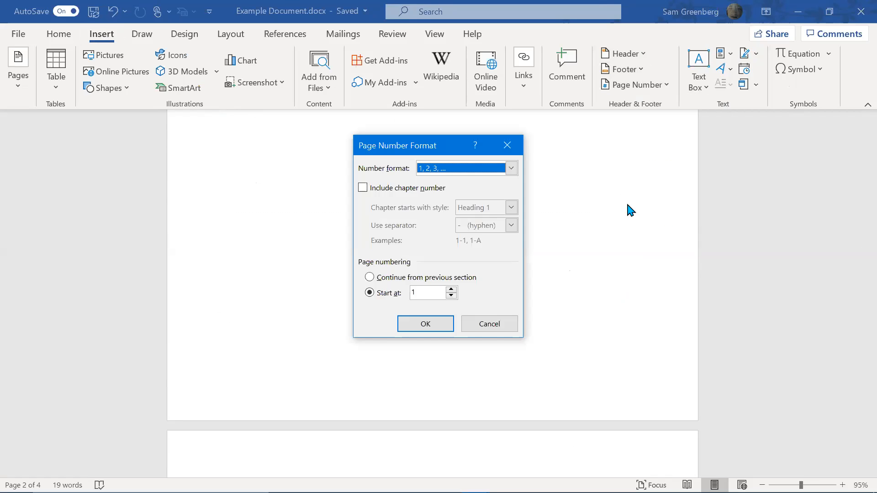
{"action": "left_click", "coordinate": [516, 167]}
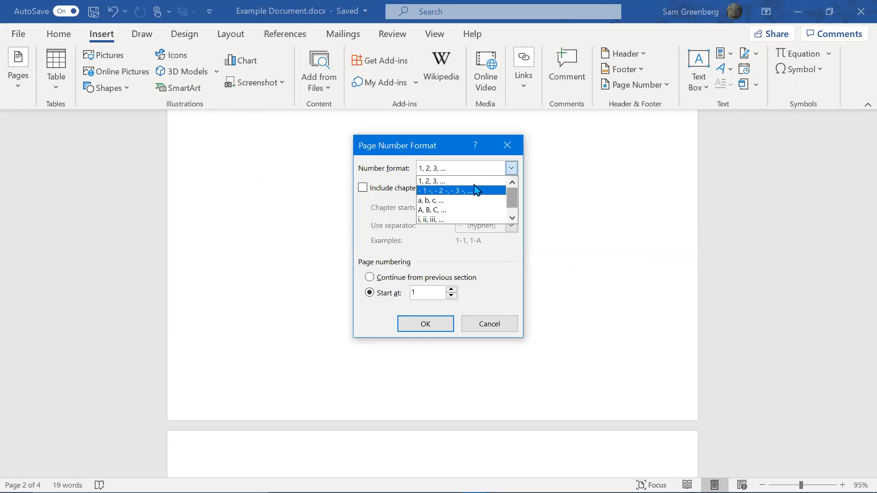
{"action": "mouse_move", "coordinate": [515, 196]}
{"action": "left_mouse_down"}
{"action": "mouse_move", "coordinate": [511, 216]}
{"action": "mouse_move", "coordinate": [517, 183]}
{"action": "left_mouse_up"}
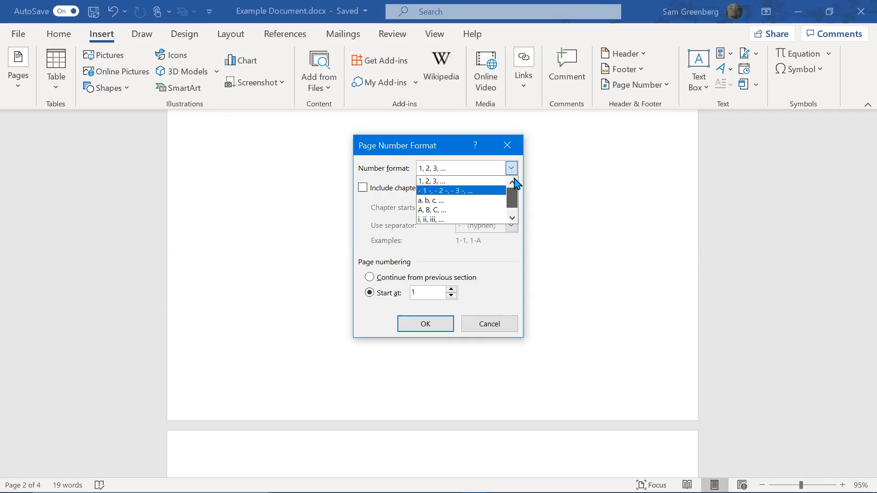
{"action": "left_click", "coordinate": [452, 220]}
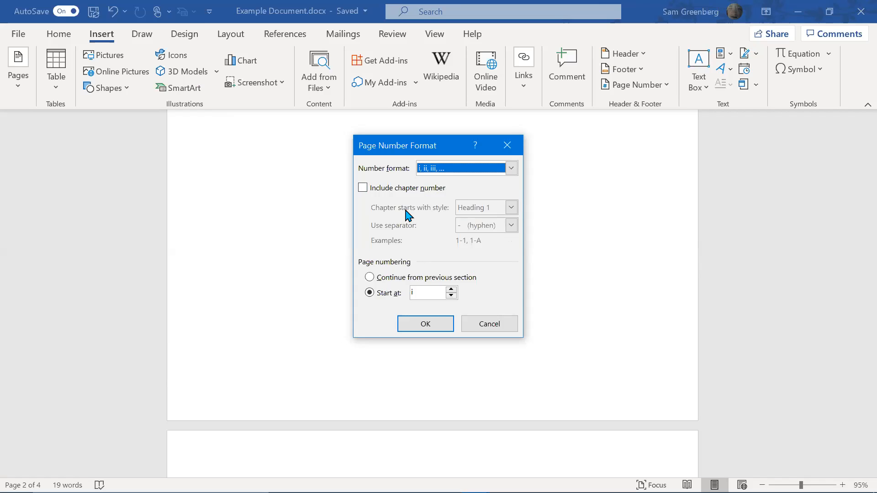
{"action": "left_click", "coordinate": [402, 280]}
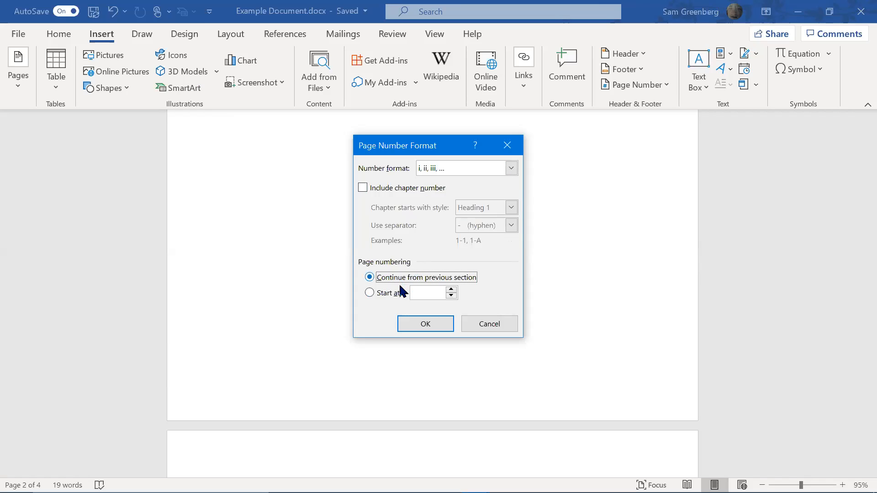
{"action": "left_click", "coordinate": [394, 292]}
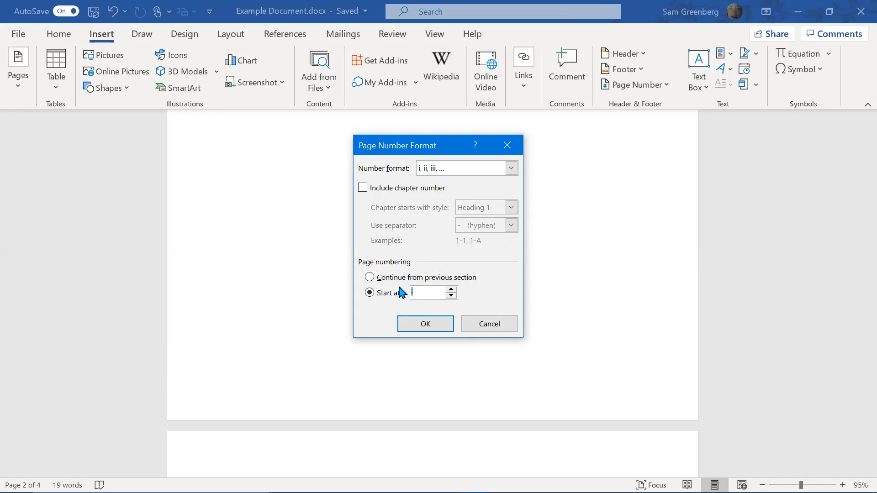
{"action": "left_click", "coordinate": [436, 292]}
{"action": "left_click", "coordinate": [451, 289]}
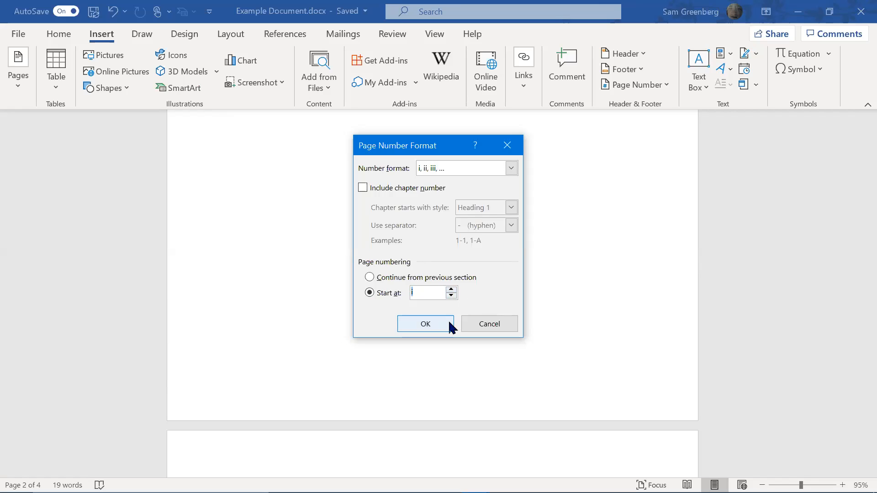
{"action": "left_click", "coordinate": [425, 324]}
Open the Section 1 footer for editing and reconfirm its page number format
{"action": "scroll", "coordinate": [475, 363], "scroll_direction": "up", "scroll_amount": 5}
{"action": "scroll", "coordinate": [300, 285], "scroll_direction": "down", "scroll_amount": 10}
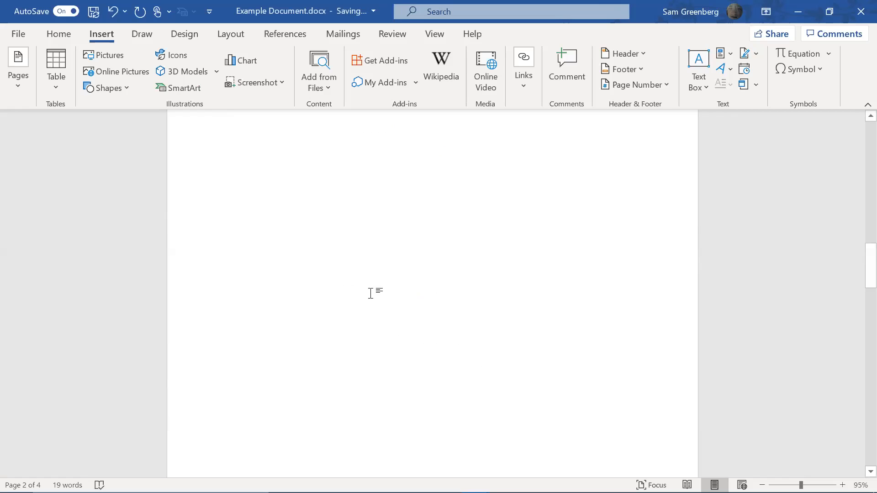
{"action": "scroll", "coordinate": [412, 308], "scroll_direction": "up", "scroll_amount": 10}
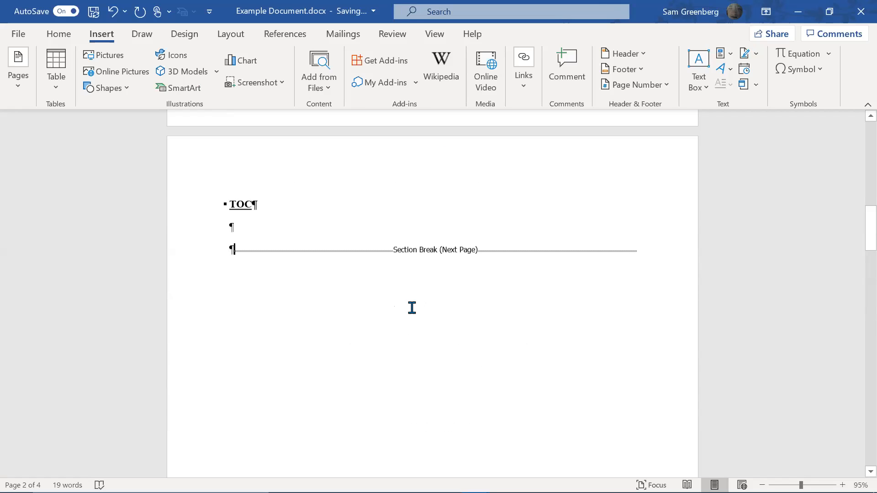
{"action": "scroll", "coordinate": [412, 303], "scroll_direction": "down", "scroll_amount": 9}
{"action": "scroll", "coordinate": [413, 301], "scroll_direction": "down", "scroll_amount": 15}
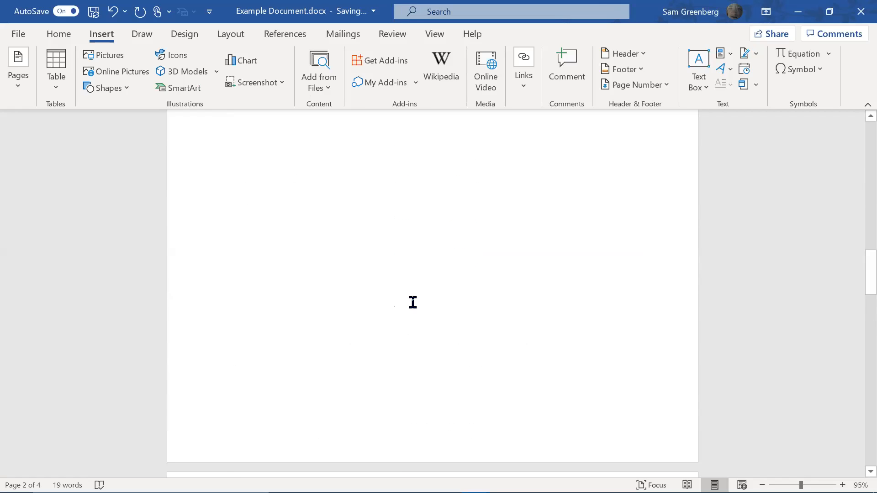
{"action": "scroll", "coordinate": [413, 302], "scroll_direction": "down", "scroll_amount": 7}
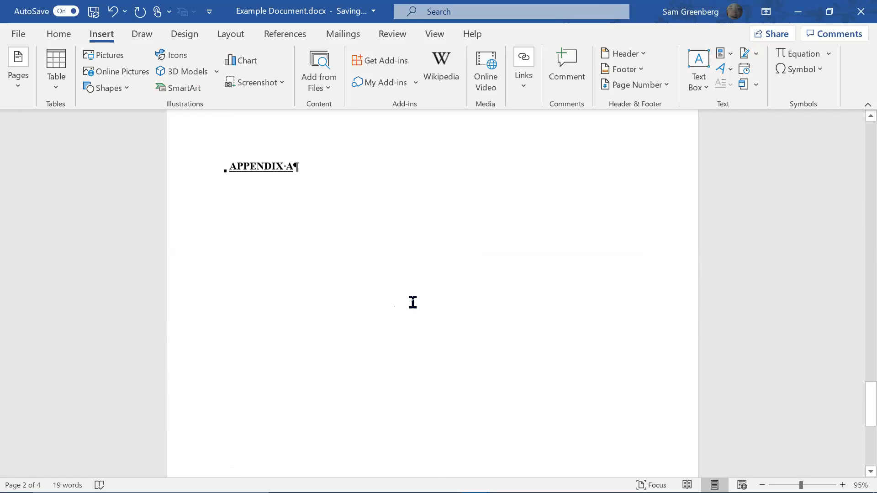
{"action": "scroll", "coordinate": [404, 297], "scroll_direction": "up", "scroll_amount": 3}
{"action": "scroll", "coordinate": [402, 295], "scroll_direction": "up", "scroll_amount": 20}
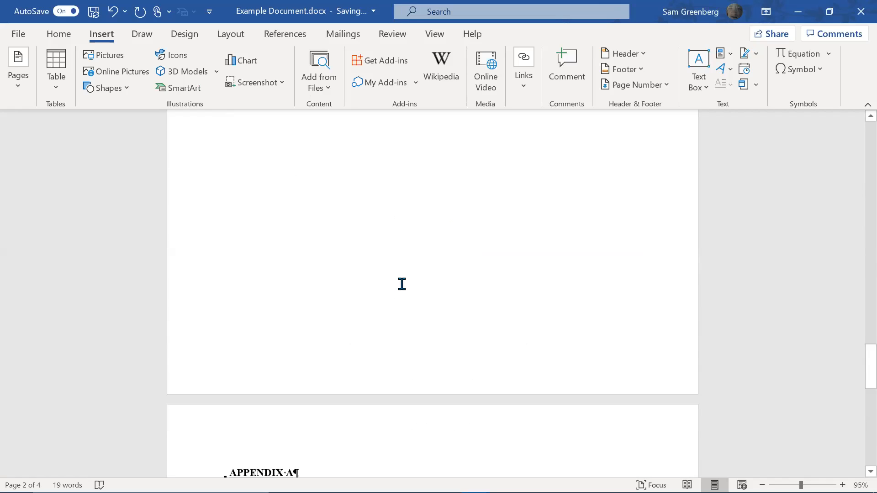
{"action": "double_click", "coordinate": [682, 319]}
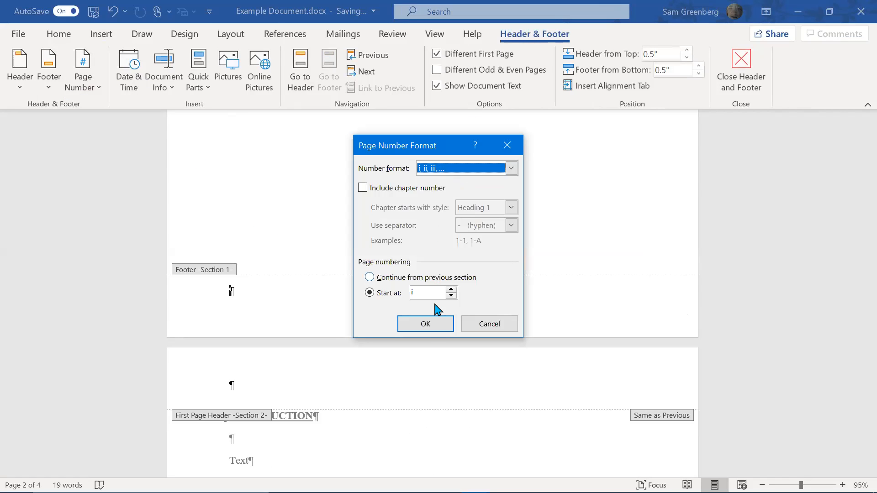
{"action": "left_click", "coordinate": [425, 324]}
Remove the stray tab character from page 2's header
{"action": "scroll", "coordinate": [412, 349], "scroll_direction": "down", "scroll_amount": 10}
{"action": "scroll", "coordinate": [415, 340], "scroll_direction": "down", "scroll_amount": 3}
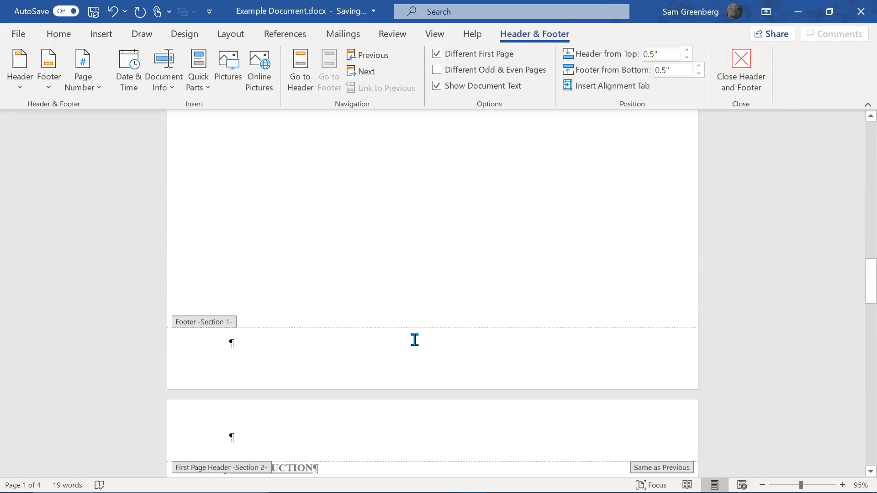
{"action": "scroll", "coordinate": [413, 337], "scroll_direction": "up", "scroll_amount": 7}
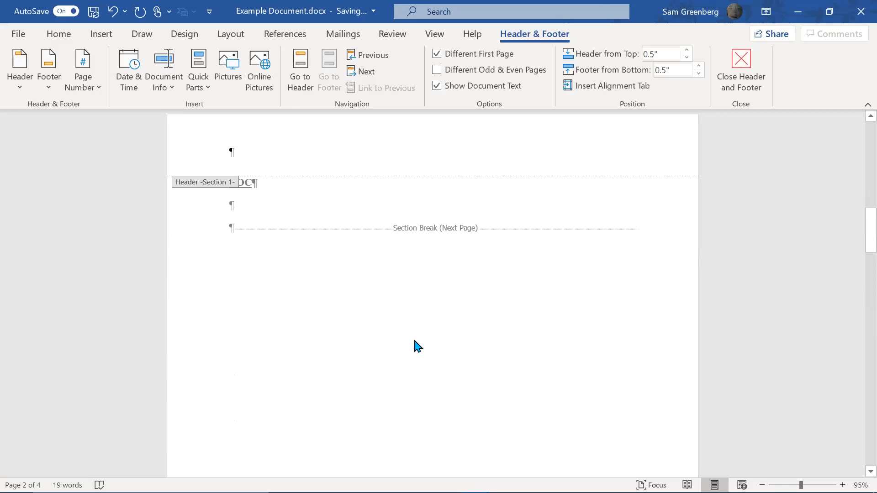
{"action": "double_click", "coordinate": [359, 282]}
{"action": "key", "text": "BackSpace"}
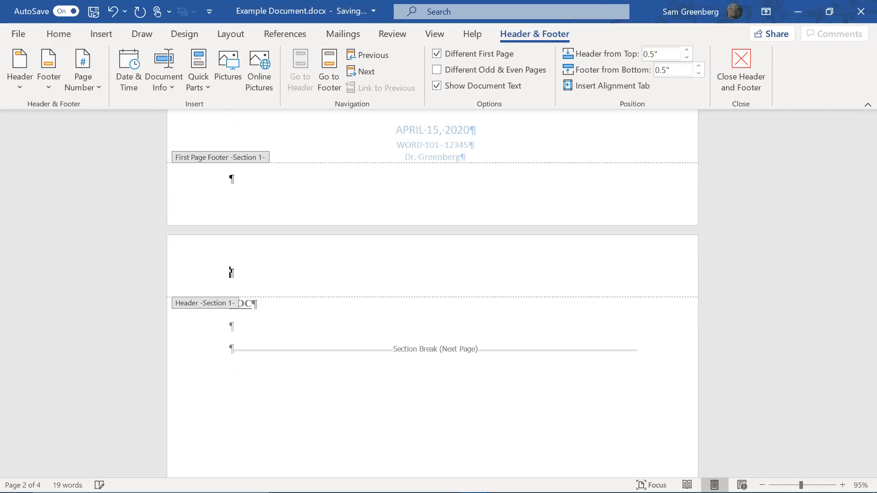
{"action": "scroll", "coordinate": [418, 297], "scroll_direction": "down", "scroll_amount": 7}
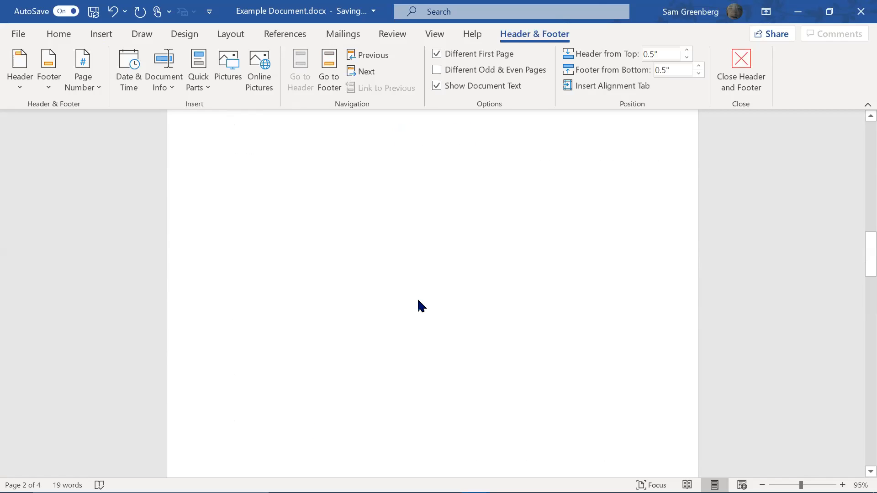
{"action": "left_click", "coordinate": [312, 359]}
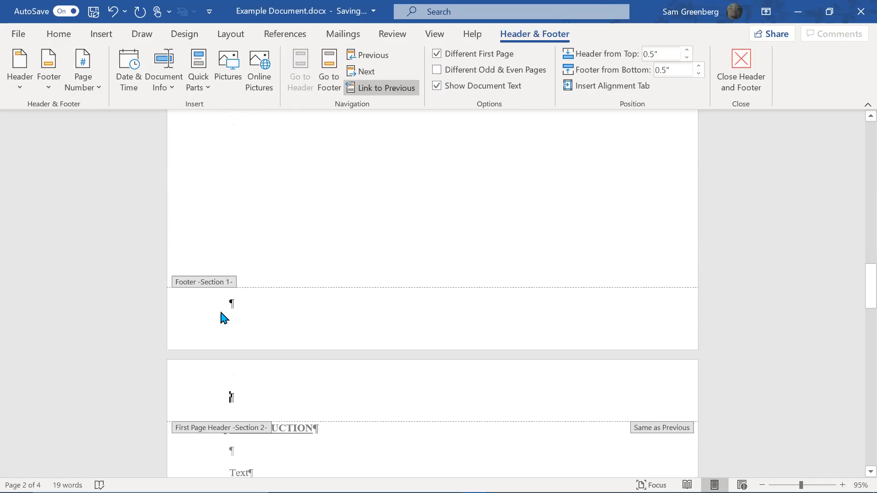
Apply the HeaderFooter paragraph style to the Section 1 footer
{"action": "left_click", "coordinate": [223, 318]}
{"action": "left_click", "coordinate": [58, 33]}
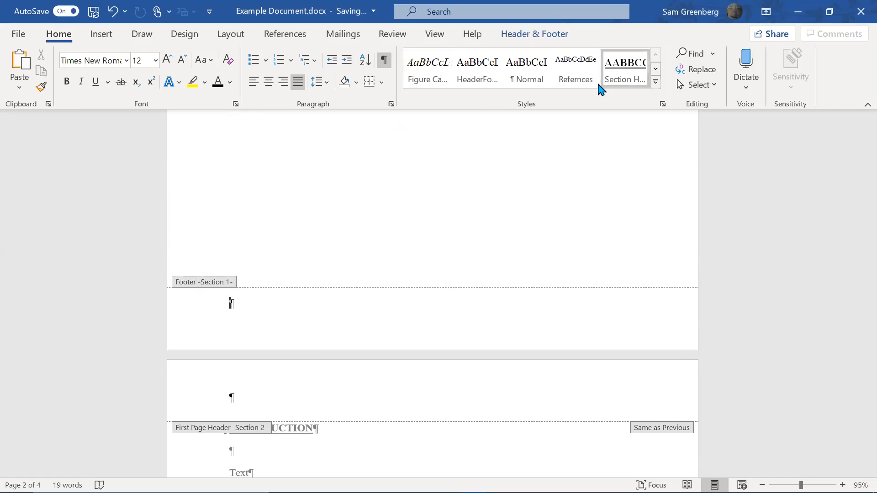
{"action": "left_click", "coordinate": [656, 83]}
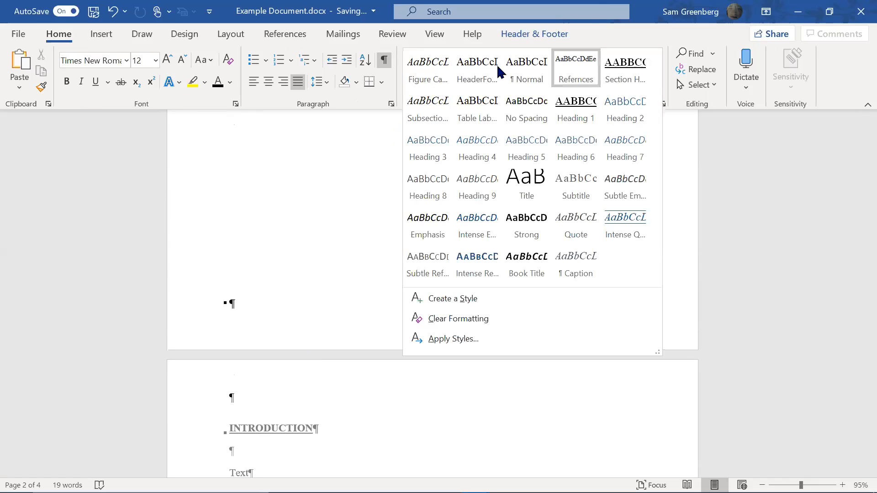
{"action": "left_click", "coordinate": [476, 77]}
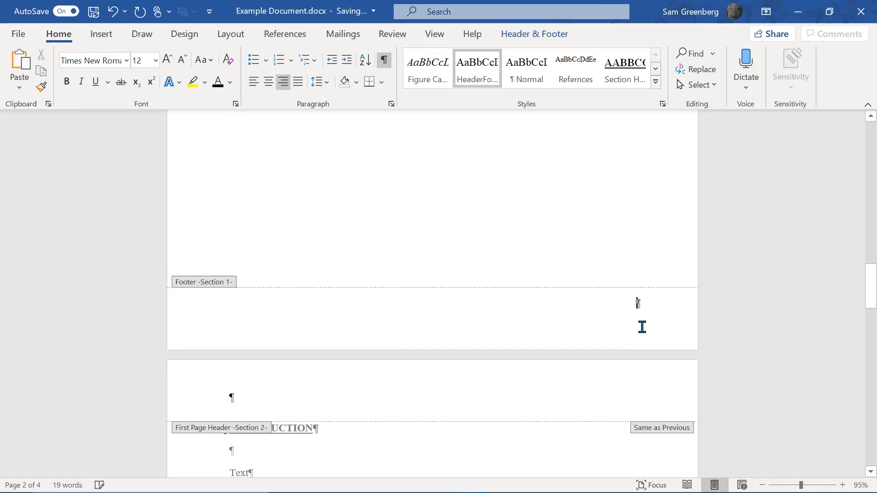
Insert a Plain Number 3 page number at the footer's right and remove the empty line
{"action": "left_click", "coordinate": [110, 34]}
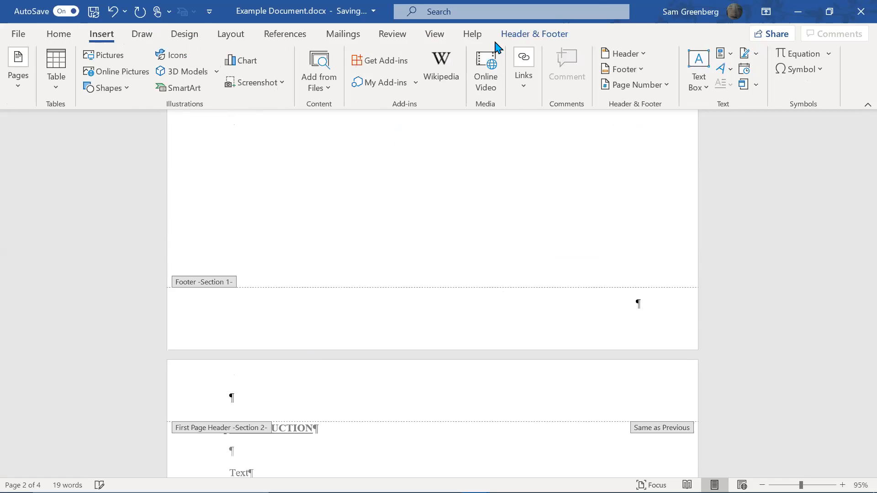
{"action": "left_click", "coordinate": [544, 35]}
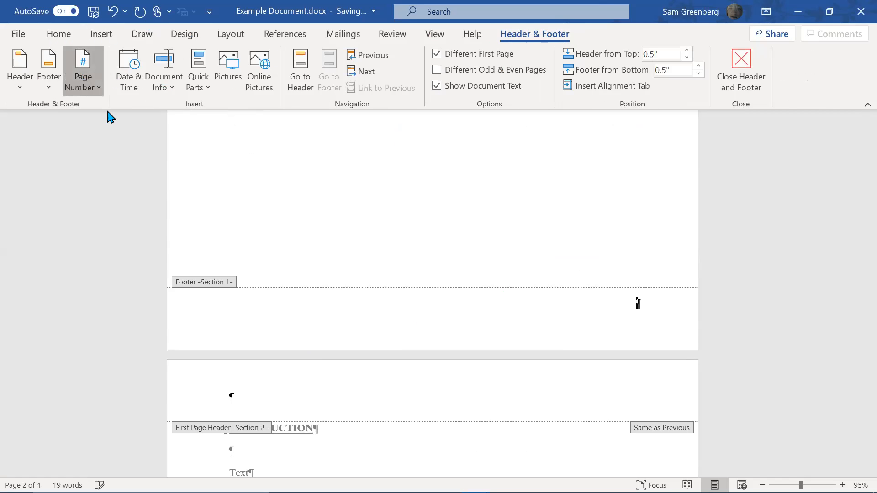
{"action": "left_click", "coordinate": [82, 73]}
{"action": "mouse_move", "coordinate": [166, 114]}
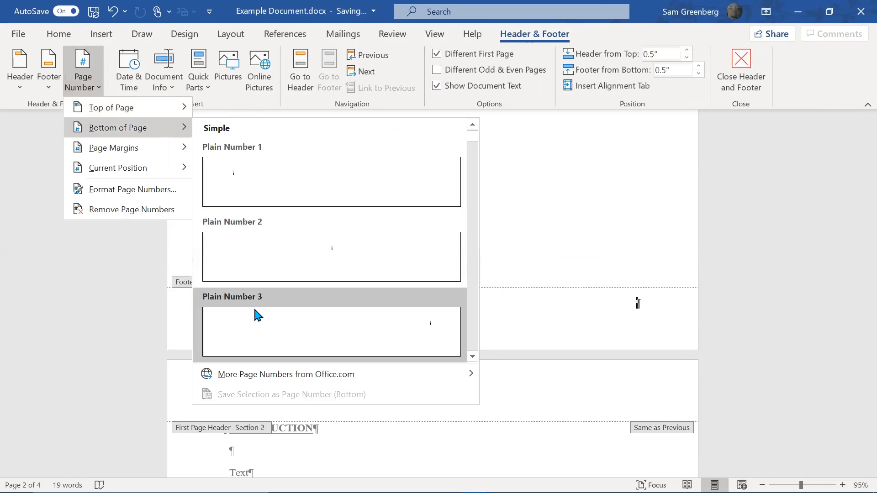
{"action": "left_click", "coordinate": [258, 315]}
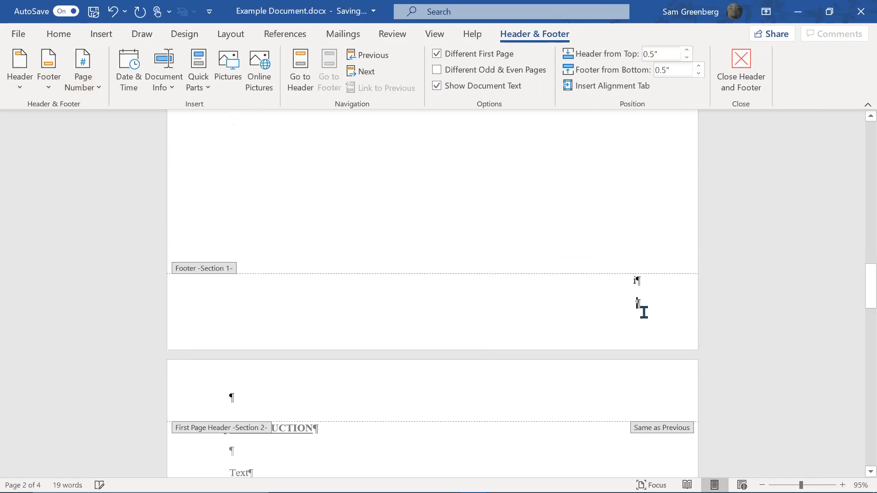
{"action": "key", "text": "BackSpace"}
{"action": "key", "text": "BackSpace"}
{"action": "key", "text": "BackSpace"}
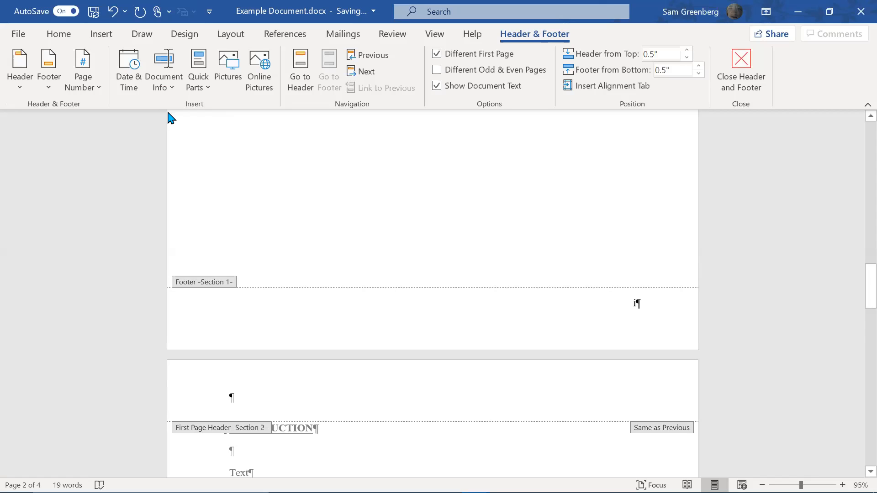
Format the page numbers as i, ii, iii starting at i
{"action": "left_click", "coordinate": [94, 86]}
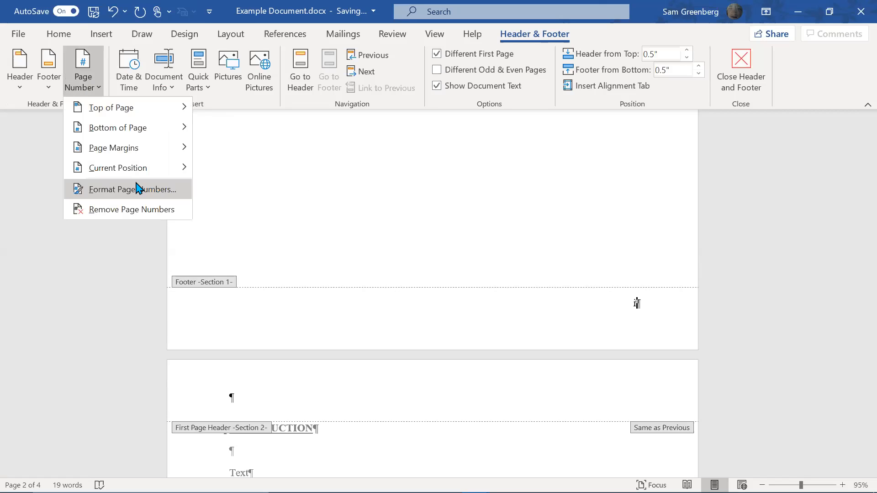
{"action": "left_click", "coordinate": [138, 188]}
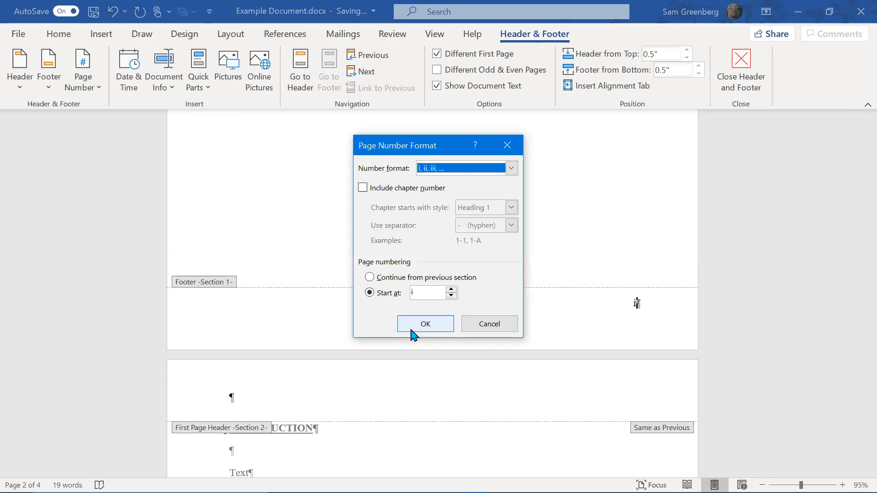
{"action": "left_click", "coordinate": [425, 324]}
Close footer editing and return to the document body
{"action": "scroll", "coordinate": [480, 341], "scroll_direction": "down", "scroll_amount": 8}
{"action": "scroll", "coordinate": [481, 344], "scroll_direction": "down", "scroll_amount": 5}
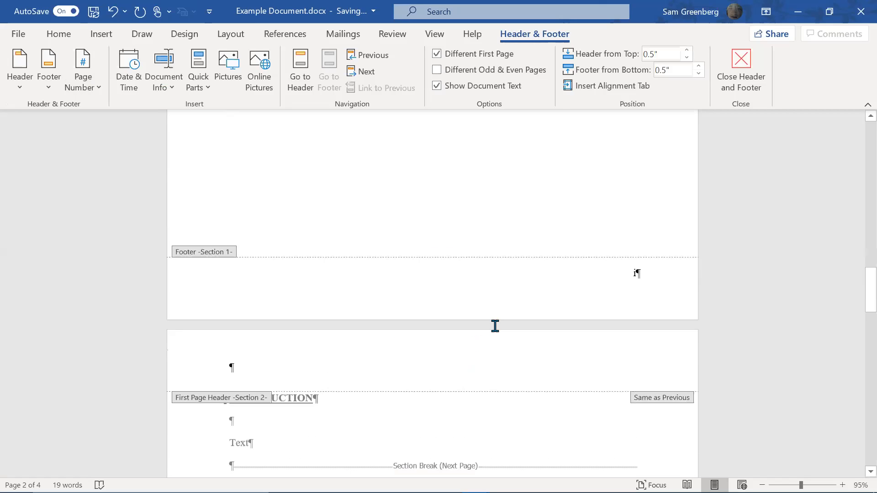
{"action": "scroll", "coordinate": [516, 276], "scroll_direction": "up", "scroll_amount": 2}
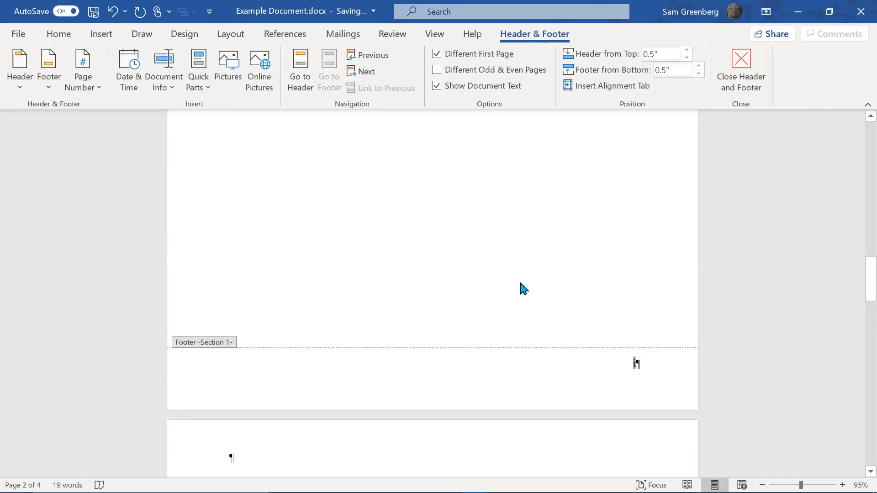
{"action": "double_click", "coordinate": [521, 284]}
Replace the section break before APPENDIX A with a page break
{"action": "scroll", "coordinate": [514, 293], "scroll_direction": "up", "scroll_amount": 1}
{"action": "scroll", "coordinate": [510, 315], "scroll_direction": "down", "scroll_amount": 10}
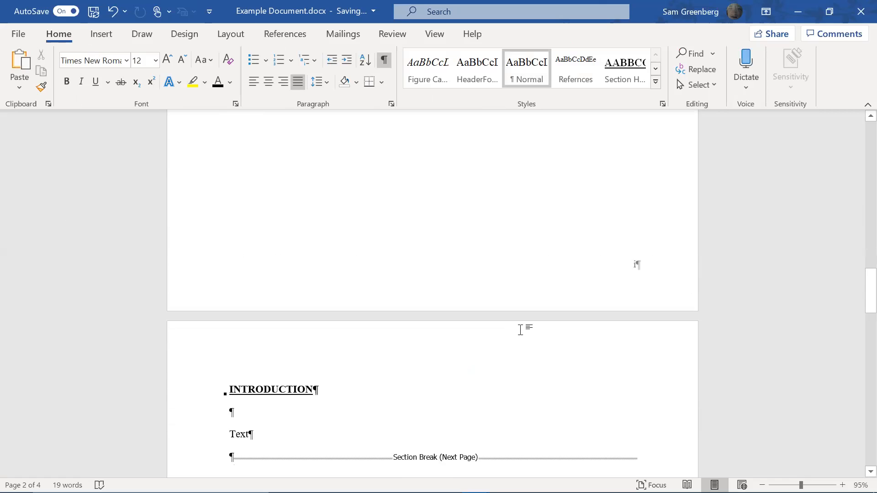
{"action": "scroll", "coordinate": [649, 451], "scroll_direction": "down", "scroll_amount": 4}
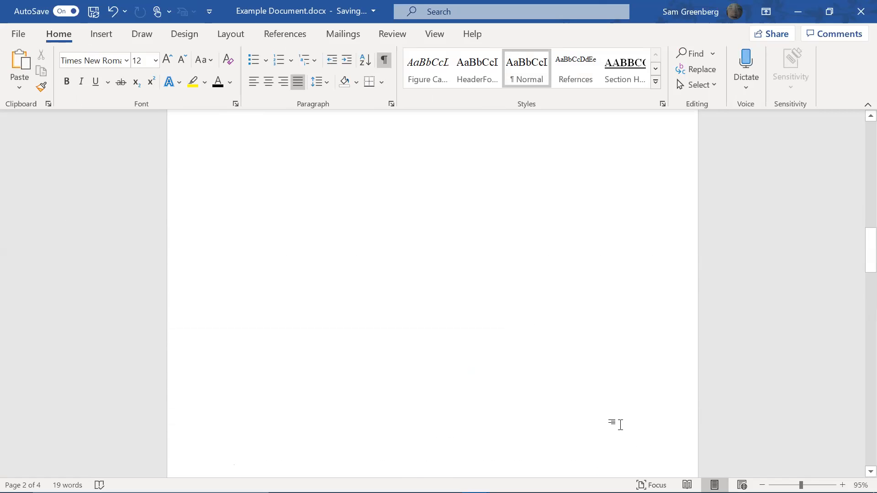
{"action": "scroll", "coordinate": [501, 337], "scroll_direction": "down", "scroll_amount": 8}
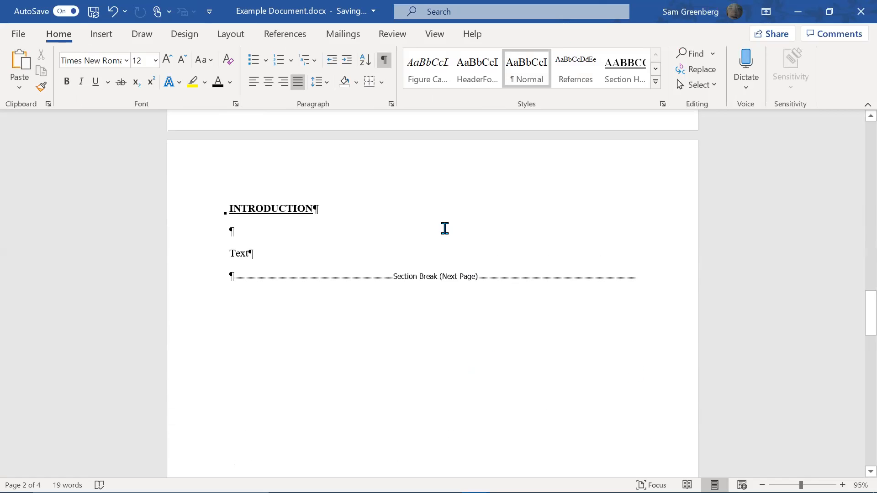
{"action": "scroll", "coordinate": [429, 241], "scroll_direction": "down", "scroll_amount": 6}
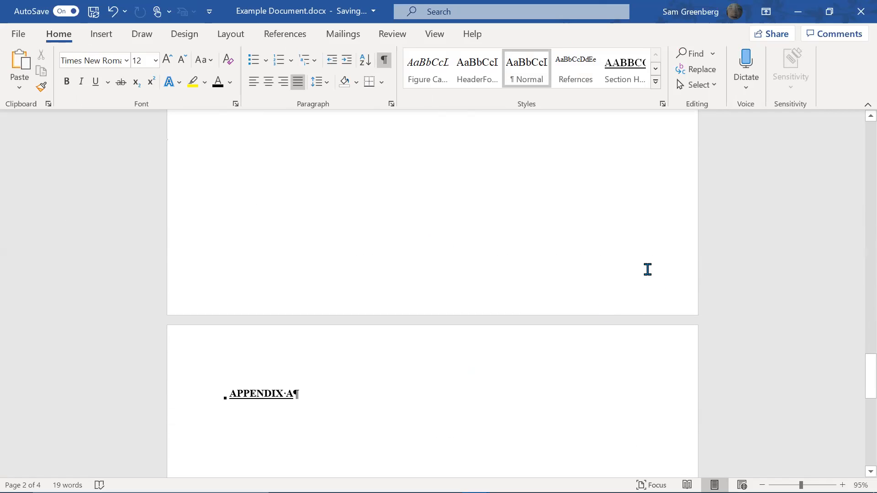
{"action": "scroll", "coordinate": [539, 448], "scroll_direction": "up", "scroll_amount": 1}
{"action": "scroll", "coordinate": [574, 269], "scroll_direction": "up", "scroll_amount": 6}
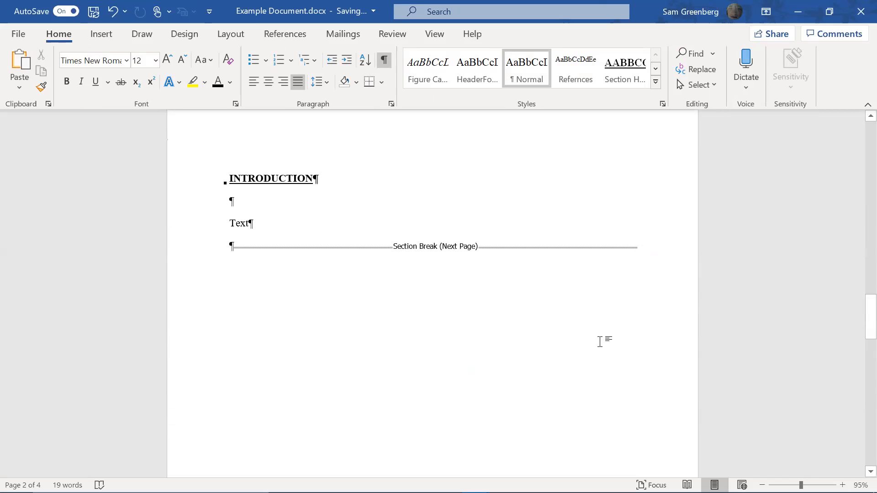
{"action": "key", "text": "BackSpace"}
{"action": "key", "text": "shift+Right"}
{"action": "key", "text": "Delete"}
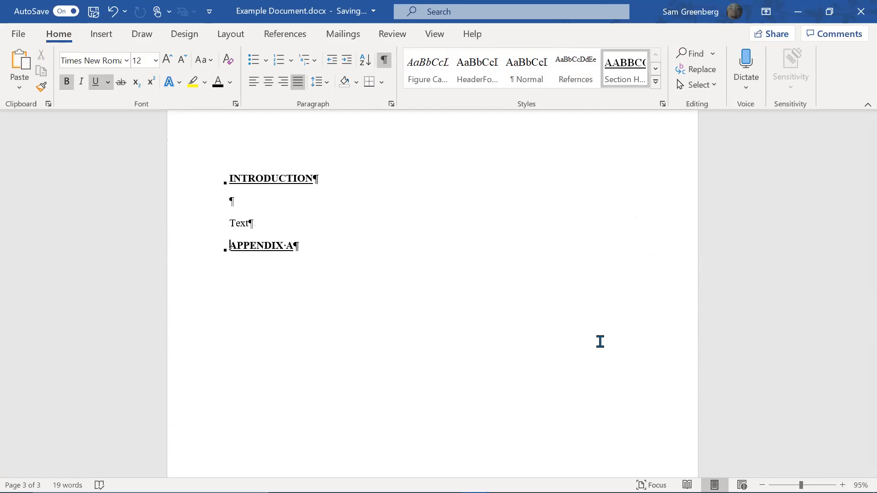
{"action": "key", "text": "ctrl+Return"}
{"action": "left_click", "coordinate": [588, 330]}
Undo the page break, restoring the next-page section break
{"action": "scroll", "coordinate": [588, 331], "scroll_direction": "up", "scroll_amount": 5}
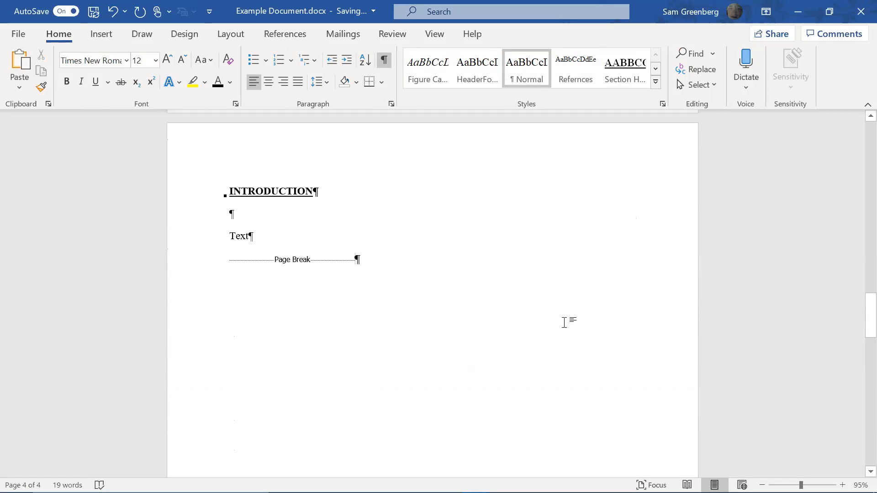
{"action": "scroll", "coordinate": [564, 323], "scroll_direction": "down", "scroll_amount": 17}
{"action": "scroll", "coordinate": [558, 327], "scroll_direction": "up", "scroll_amount": 6}
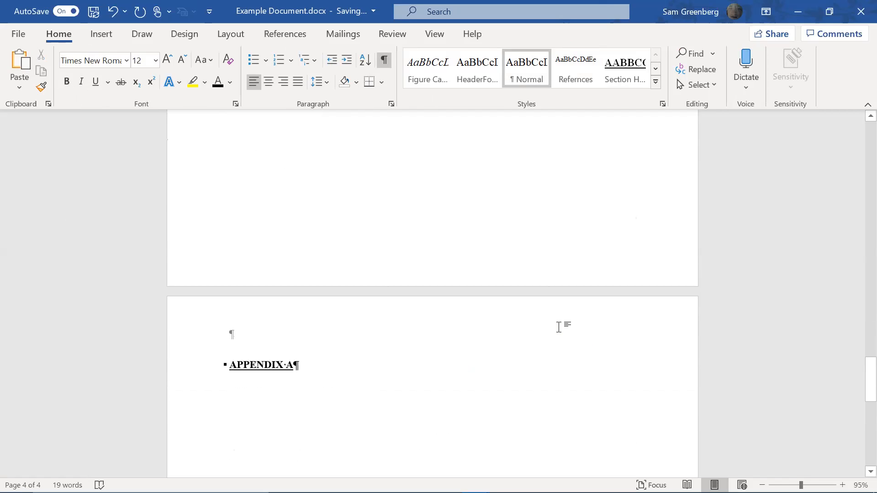
{"action": "scroll", "coordinate": [559, 327], "scroll_direction": "up", "scroll_amount": 7}
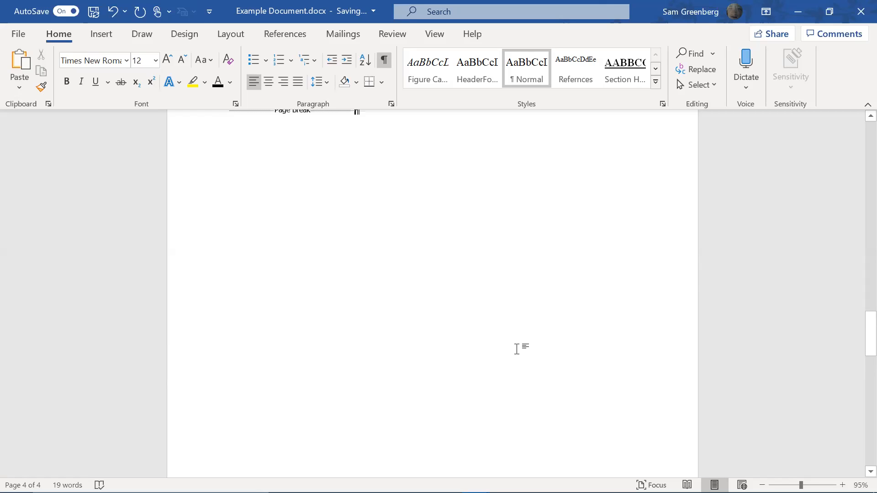
{"action": "scroll", "coordinate": [248, 153], "scroll_direction": "up", "scroll_amount": 3}
{"action": "left_click", "coordinate": [255, 153]}
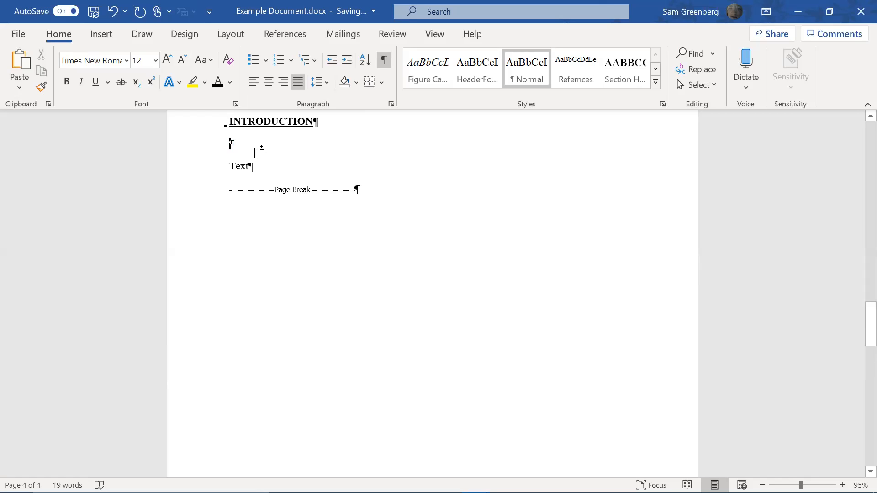
{"action": "key", "text": "ctrl+z"}
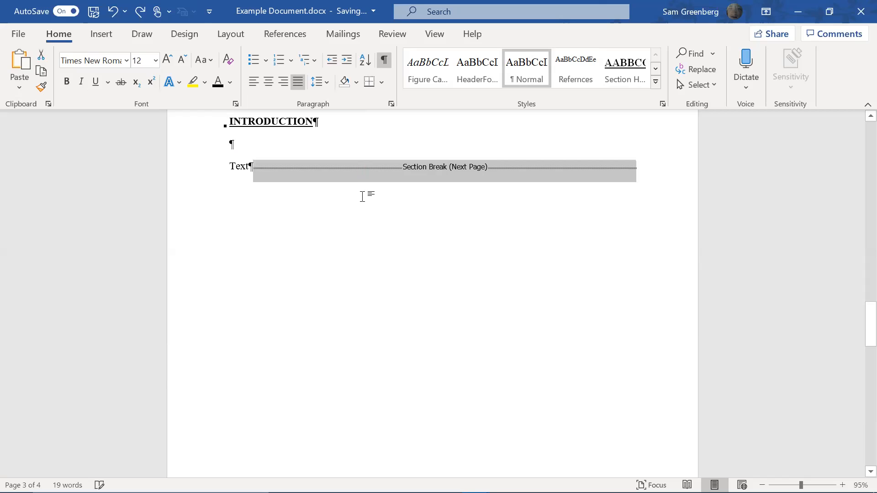
Add an empty line after Text and open the INTRODUCTION page's footer
{"action": "scroll", "coordinate": [364, 233], "scroll_direction": "down", "scroll_amount": 7}
{"action": "scroll", "coordinate": [382, 251], "scroll_direction": "up", "scroll_amount": 4}
{"action": "scroll", "coordinate": [411, 265], "scroll_direction": "down", "scroll_amount": 3}
{"action": "scroll", "coordinate": [516, 320], "scroll_direction": "up", "scroll_amount": 9}
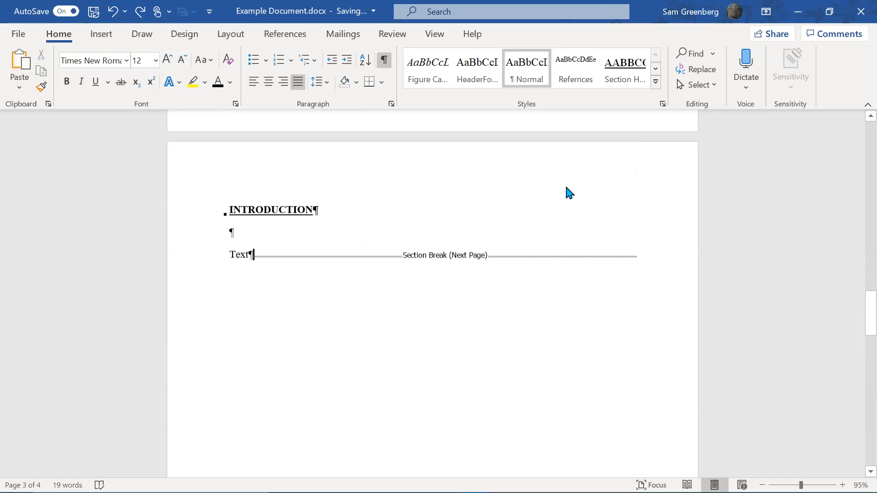
{"action": "key", "text": "Return"}
{"action": "scroll", "coordinate": [573, 190], "scroll_direction": "down", "scroll_amount": 6}
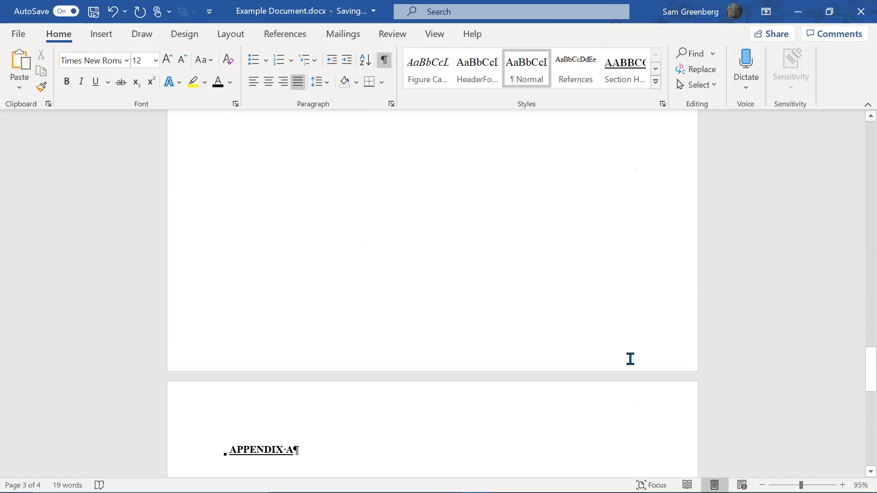
{"action": "double_click", "coordinate": [458, 336]}
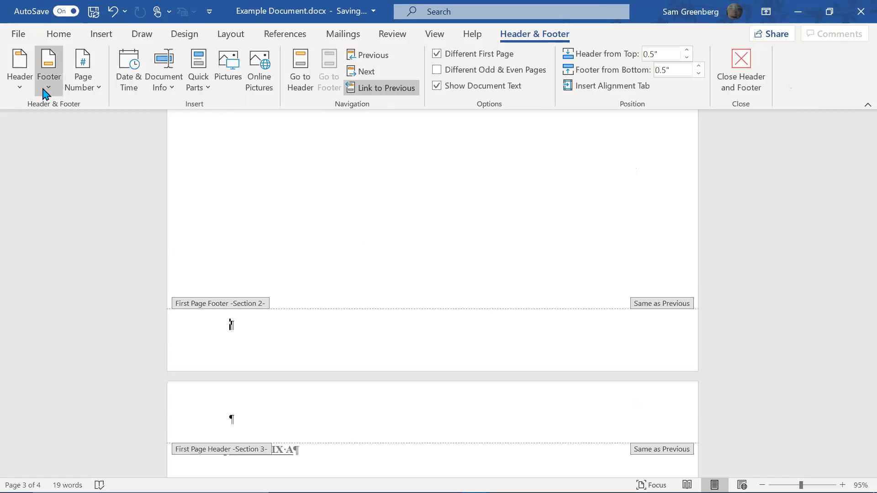
Insert a Plain Number 3 page number in the INTRODUCTION footer and delete its extra line
{"action": "left_click", "coordinate": [75, 94]}
{"action": "mouse_move", "coordinate": [118, 128]}
{"action": "left_click", "coordinate": [338, 319]}
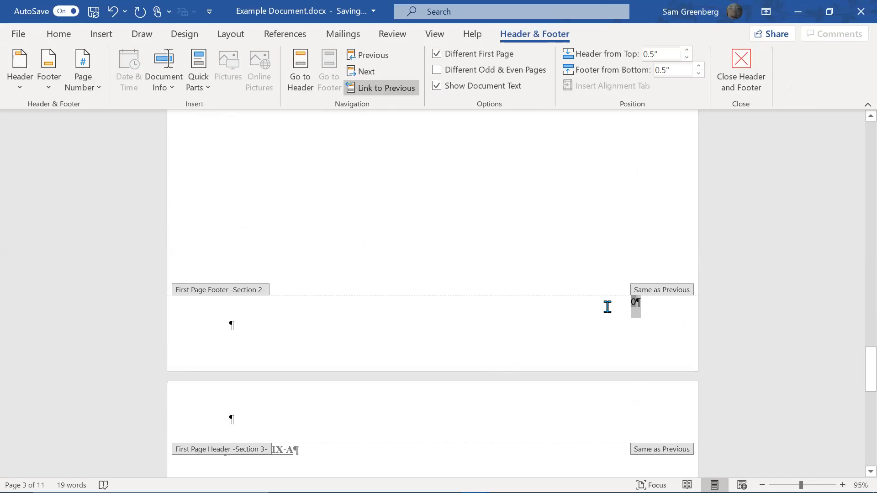
{"action": "double_click", "coordinate": [654, 289]}
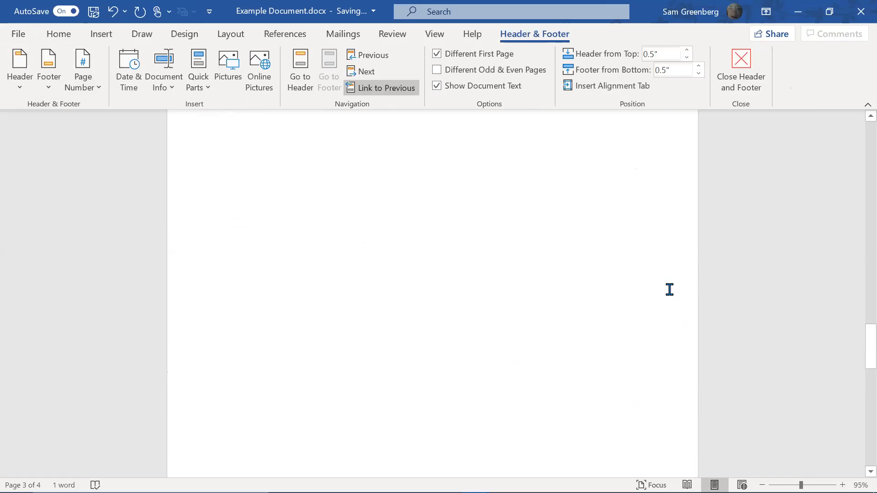
{"action": "scroll", "coordinate": [657, 285], "scroll_direction": "down", "scroll_amount": 5}
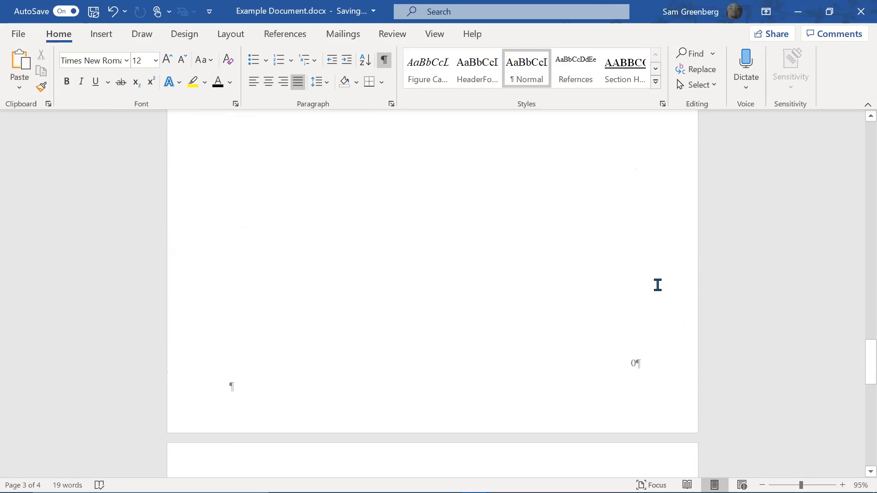
{"action": "double_click", "coordinate": [656, 284]}
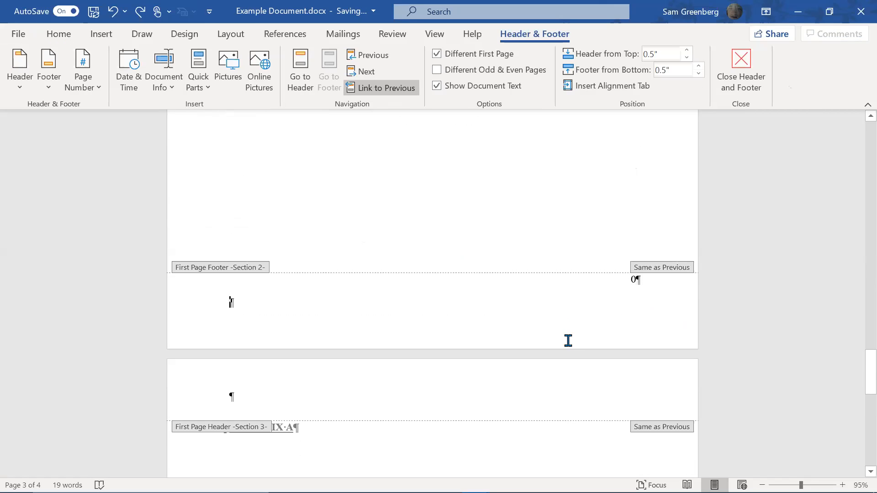
{"action": "key", "text": "Delete"}
Set the 1, 2, 3 page numbering to continue from the previous section
{"action": "key", "text": "ctrl+a"}
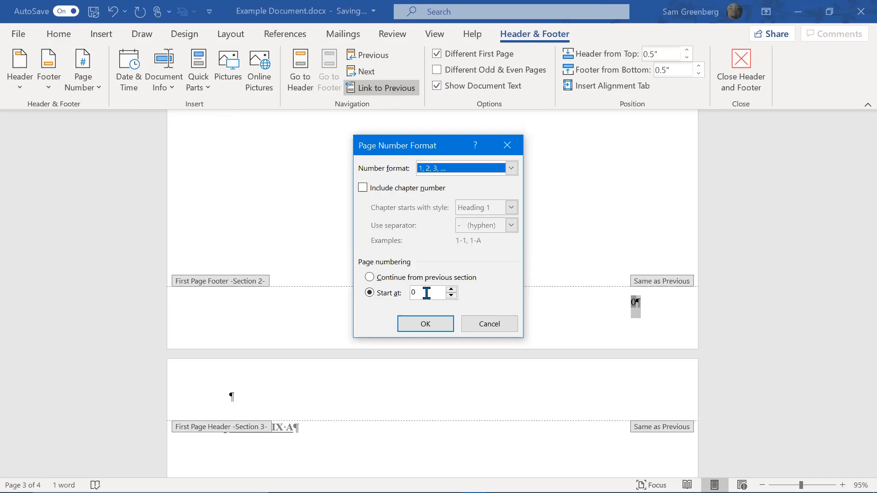
{"action": "left_click", "coordinate": [452, 291]}
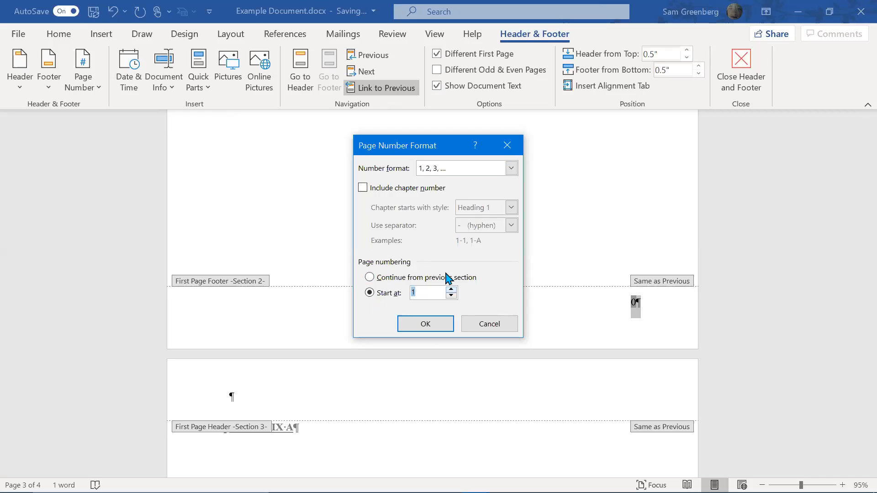
{"action": "left_click", "coordinate": [426, 331]}
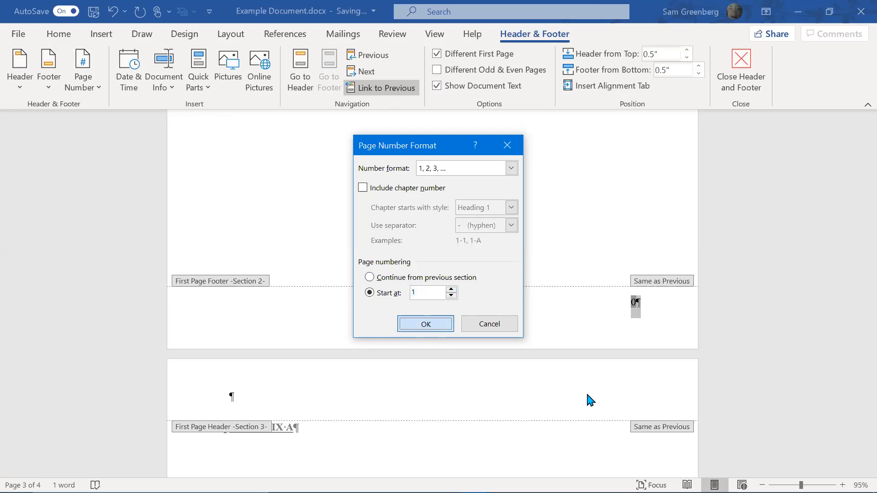
{"action": "left_click_drag", "start_coordinate": [616, 428], "coordinate": [646, 428]}
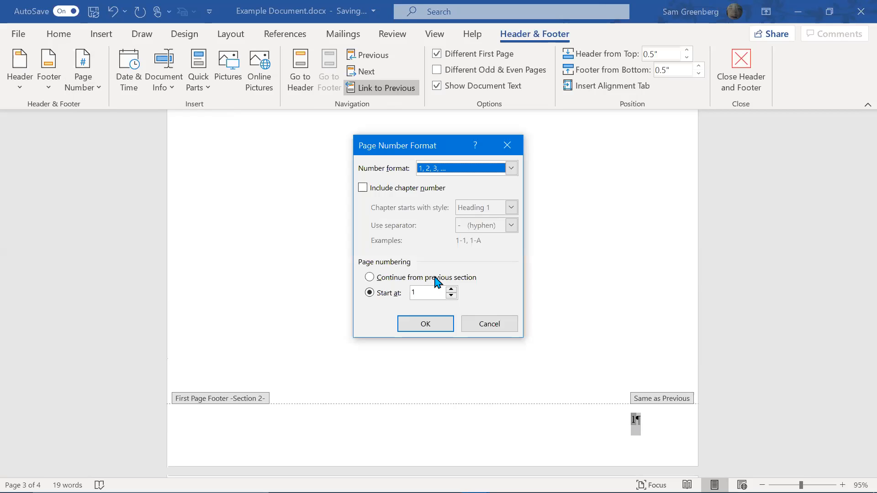
{"action": "left_click", "coordinate": [435, 276]}
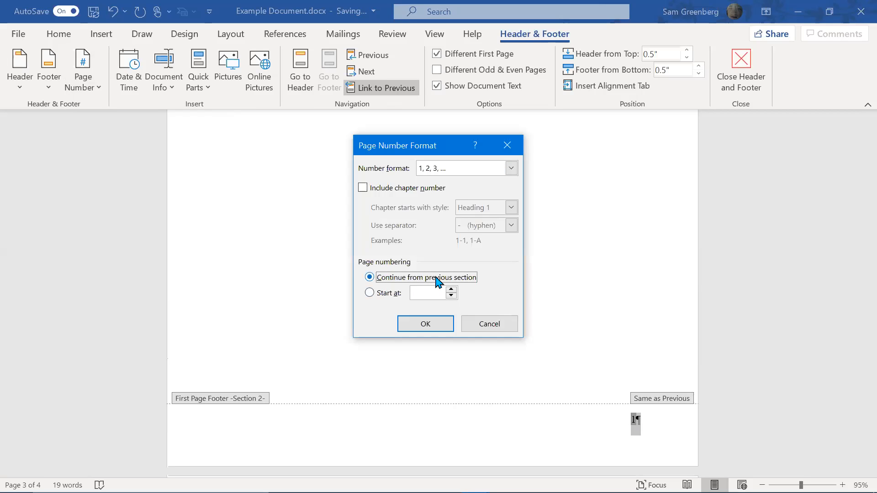
{"action": "left_click", "coordinate": [428, 327]}
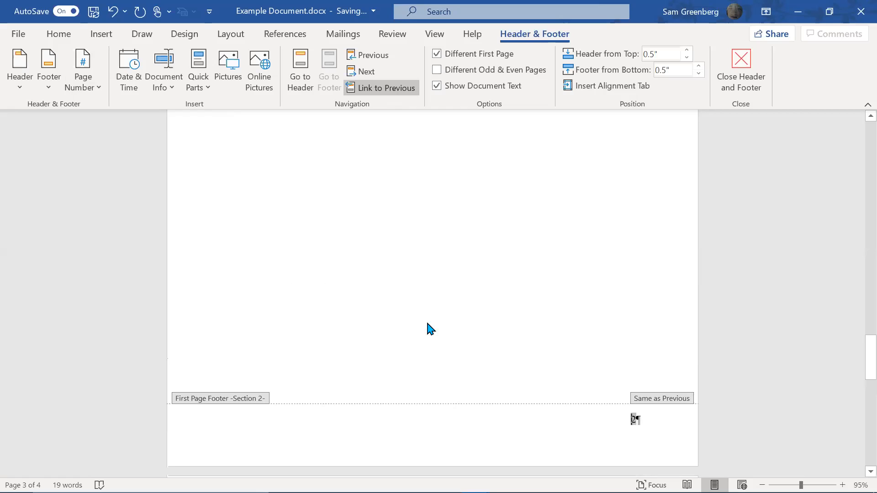
{"action": "scroll", "coordinate": [428, 324], "scroll_direction": "up", "scroll_amount": 3}
Leave footer editing and move to the APPENDIX A heading
{"action": "scroll", "coordinate": [428, 322], "scroll_direction": "up", "scroll_amount": 3}
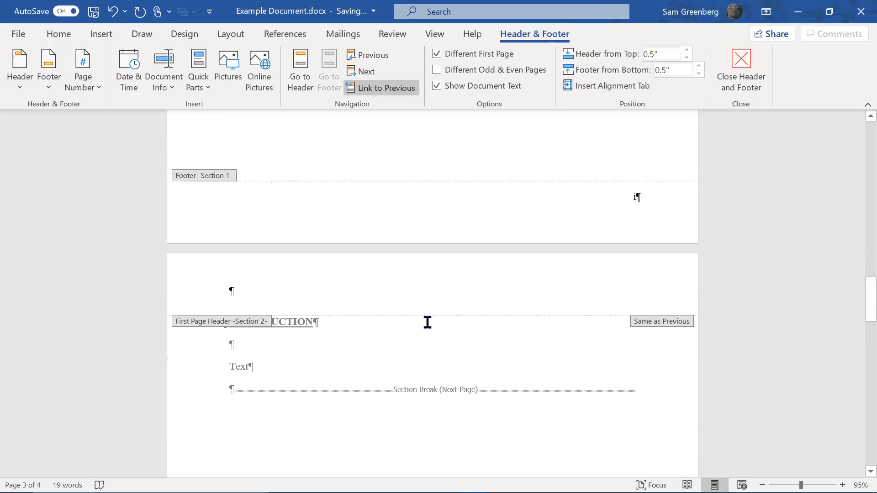
{"action": "scroll", "coordinate": [633, 254], "scroll_direction": "down", "scroll_amount": 8}
{"action": "scroll", "coordinate": [634, 332], "scroll_direction": "down", "scroll_amount": 4}
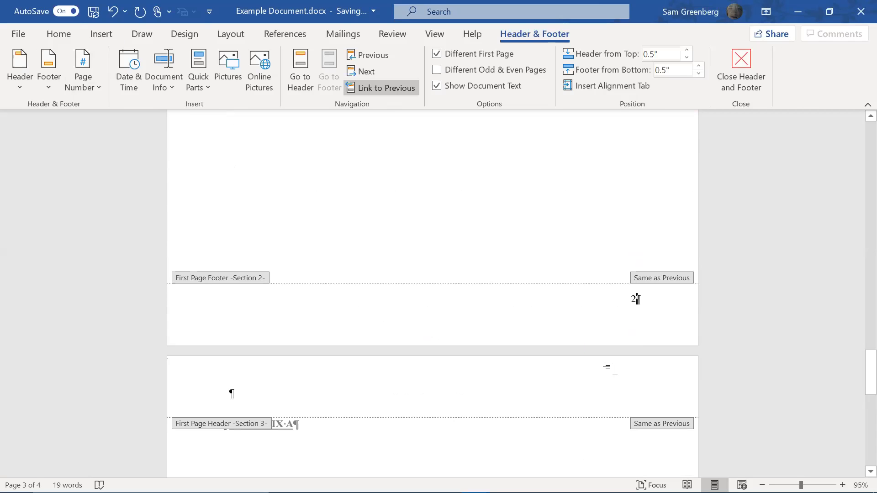
{"action": "key", "text": "ctrl+z"}
{"action": "scroll", "coordinate": [565, 387], "scroll_direction": "up", "scroll_amount": 4}
{"action": "scroll", "coordinate": [558, 388], "scroll_direction": "down", "scroll_amount": 7}
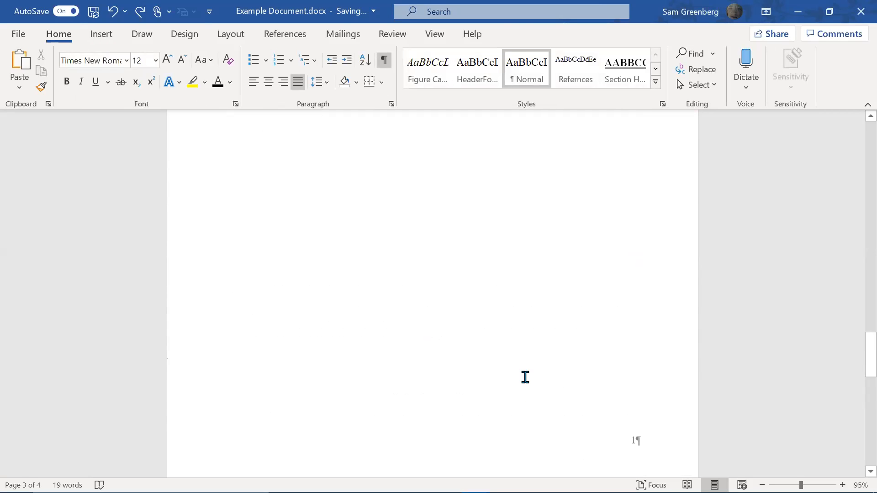
{"action": "scroll", "coordinate": [525, 376], "scroll_direction": "down", "scroll_amount": 7}
{"action": "scroll", "coordinate": [574, 314], "scroll_direction": "up", "scroll_amount": 8}
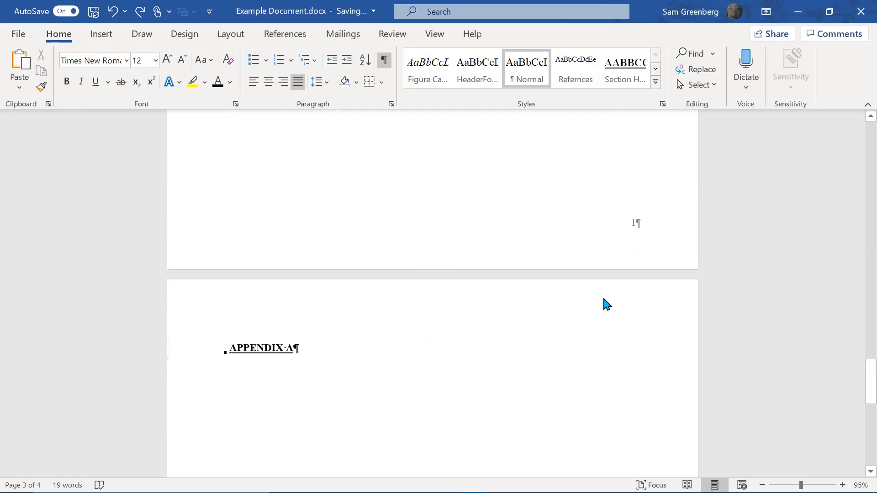
{"action": "left_click", "coordinate": [615, 429]}
Open the APPENDIX A page's footer, showing page 0, and its page number options
{"action": "scroll", "coordinate": [617, 412], "scroll_direction": "up", "scroll_amount": 9}
{"action": "scroll", "coordinate": [643, 306], "scroll_direction": "down", "scroll_amount": 2}
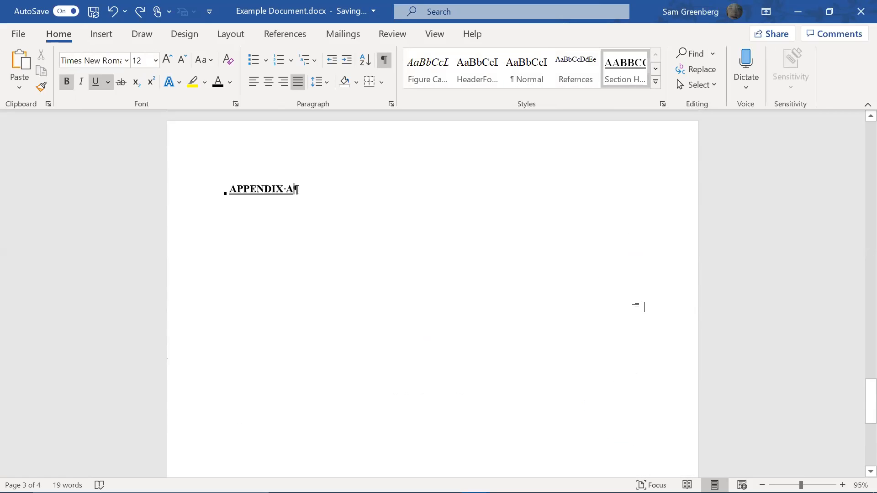
{"action": "scroll", "coordinate": [644, 307], "scroll_direction": "up", "scroll_amount": 10}
{"action": "scroll", "coordinate": [649, 305], "scroll_direction": "down", "scroll_amount": 15}
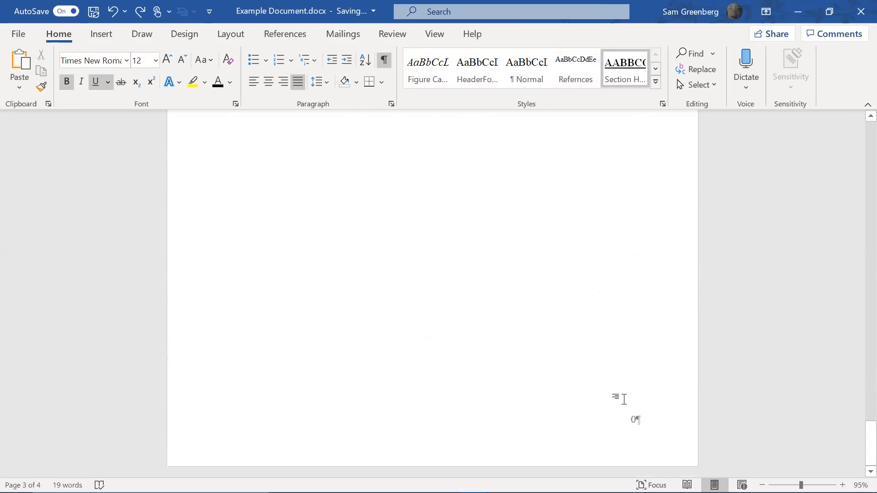
{"action": "double_click", "coordinate": [630, 431]}
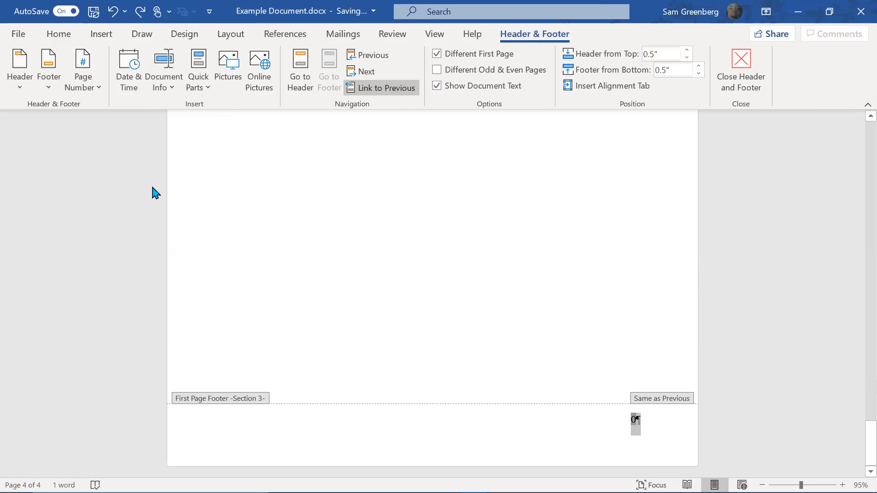
{"action": "left_click", "coordinate": [95, 73]}
Format the APPENDIX A page numbers as I, II, III restarting at I
{"action": "left_click", "coordinate": [123, 201]}
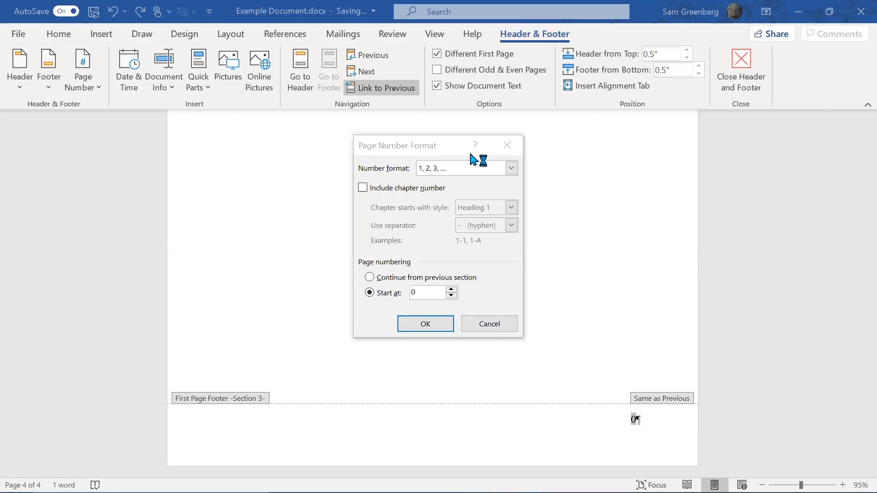
{"action": "left_click", "coordinate": [511, 168]}
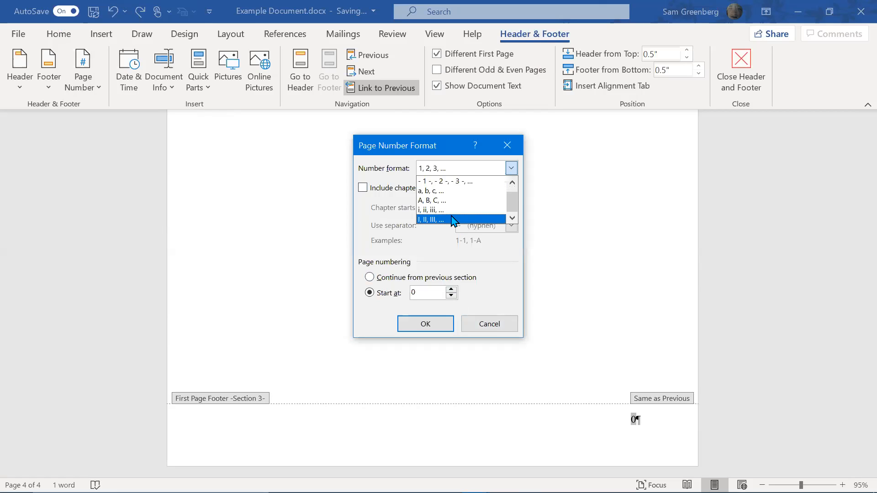
{"action": "left_click", "coordinate": [454, 221]}
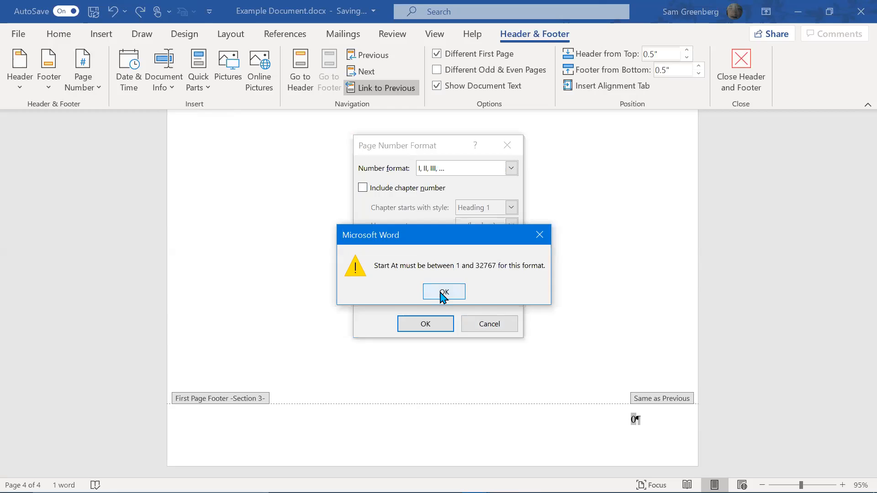
{"action": "left_click", "coordinate": [438, 295]}
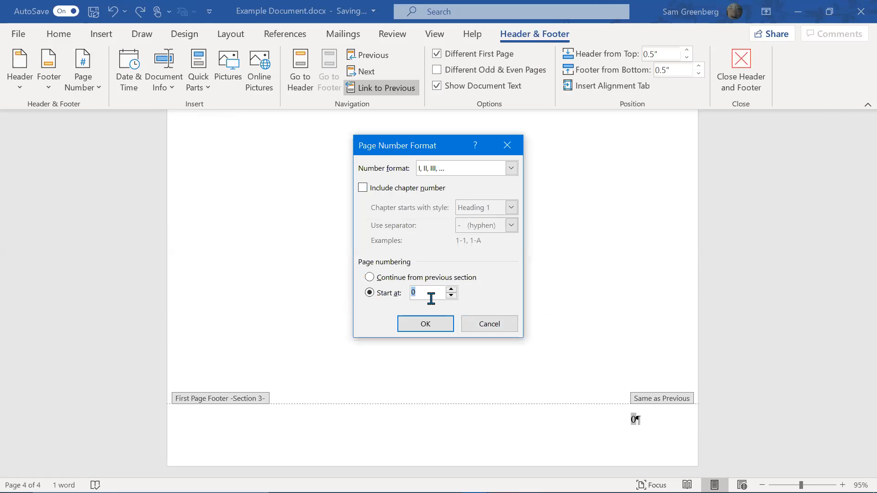
{"action": "type", "text": "I"}
{"action": "key", "text": "Return"}
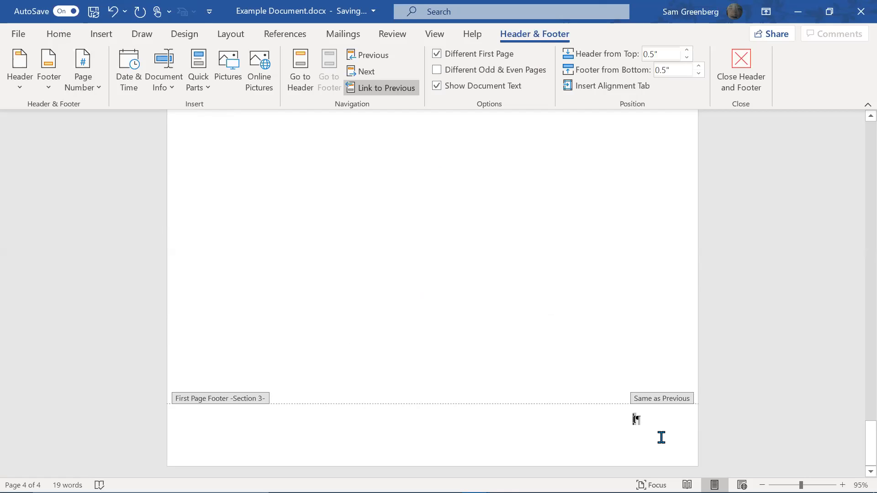
{"action": "scroll", "coordinate": [778, 422], "scroll_direction": "up", "scroll_amount": 3}
Check the footers read i, 1 and I, then return to the INTRODUCTION body text
{"action": "left_click_drag", "start_coordinate": [859, 423], "coordinate": [855, 185]}
{"action": "left_click", "coordinate": [659, 357]}
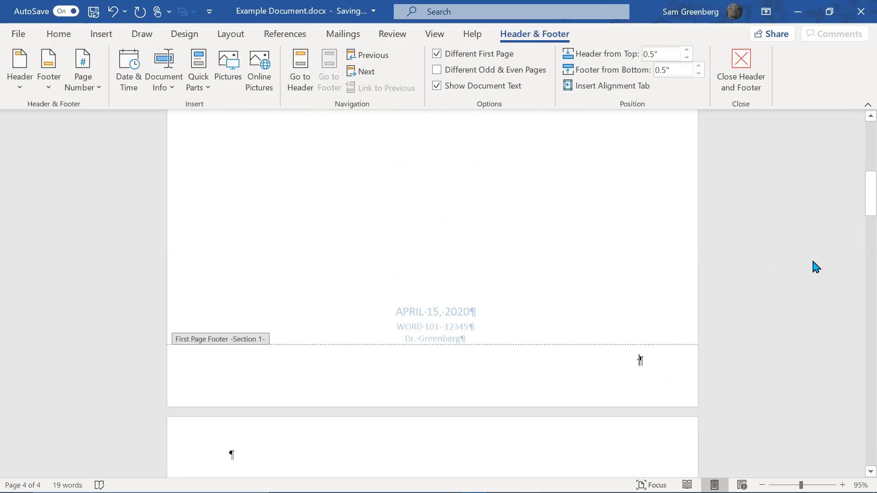
{"action": "left_click_drag", "start_coordinate": [859, 220], "coordinate": [855, 355]}
{"action": "scroll", "coordinate": [417, 176], "scroll_direction": "up", "scroll_amount": 3}
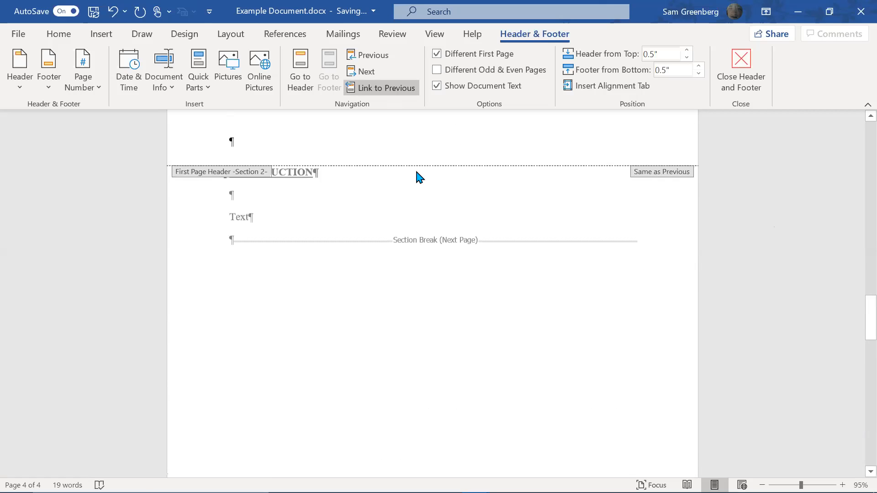
{"action": "double_click", "coordinate": [312, 210]}
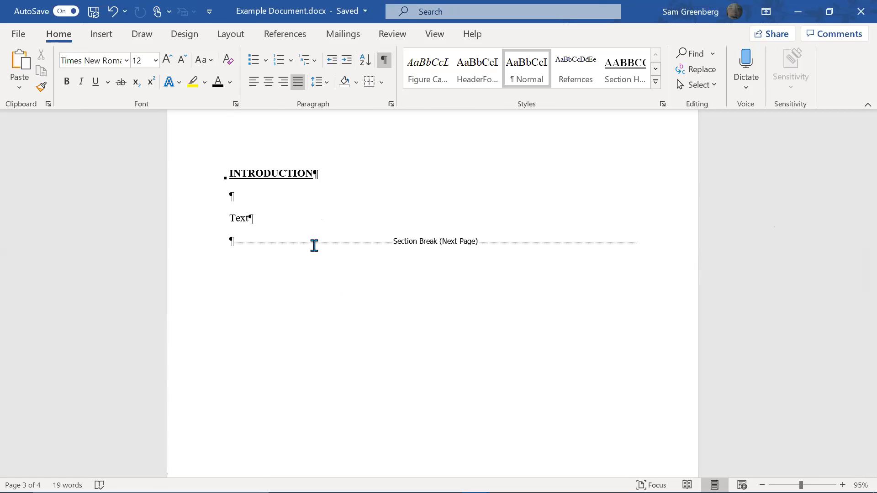
Delete the placeholder Text under INTRODUCTION and add a fresh empty paragraph
{"action": "scroll", "coordinate": [315, 246], "scroll_direction": "up", "scroll_amount": 6}
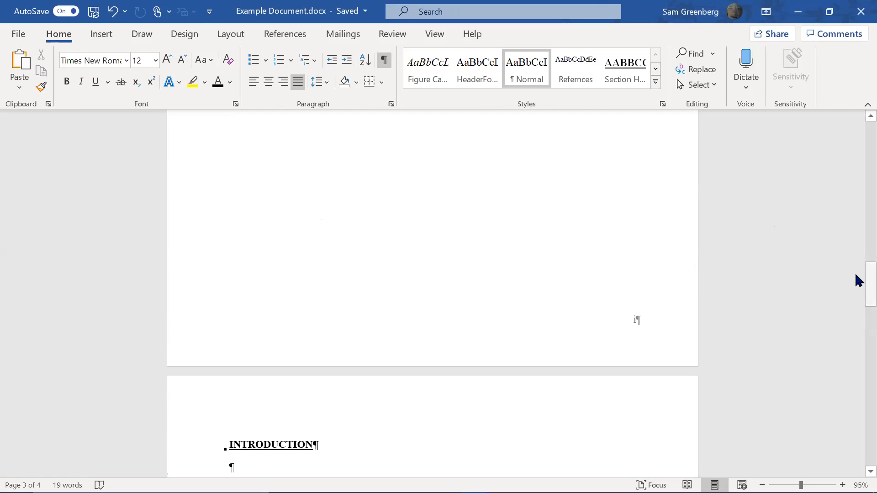
{"action": "left_click_drag", "start_coordinate": [863, 279], "coordinate": [864, 297]}
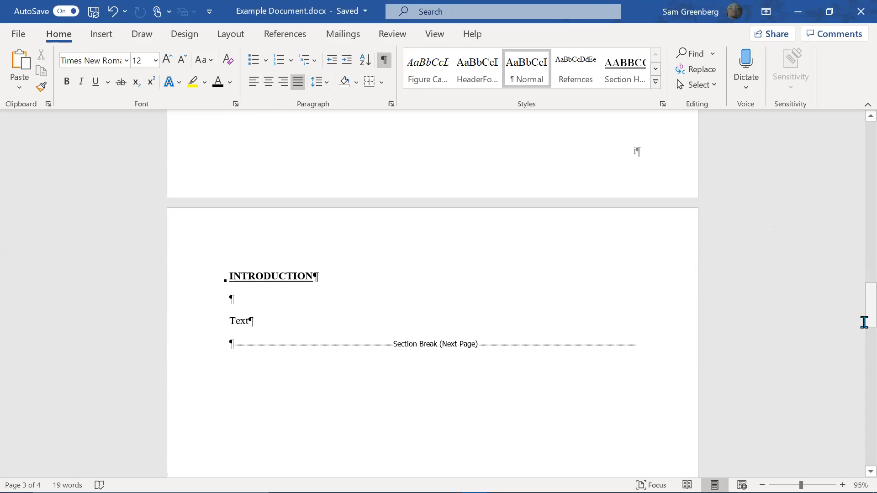
{"action": "left_click_drag", "start_coordinate": [856, 318], "coordinate": [475, 341]}
{"action": "left_click", "coordinate": [421, 368]}
{"action": "scroll", "coordinate": [421, 367], "scroll_direction": "down", "scroll_amount": 20}
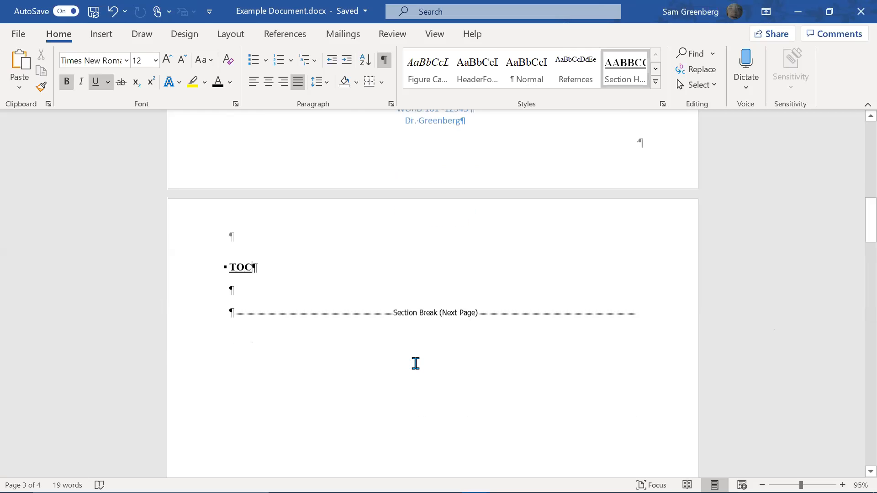
{"action": "left_click", "coordinate": [323, 276]}
{"action": "key", "text": "shift+Home"}
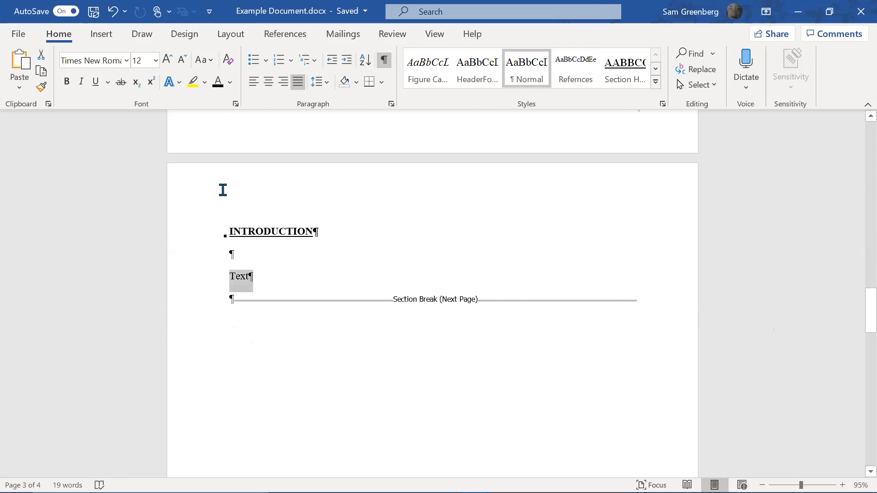
{"action": "key", "text": "BackSpace"}
{"action": "key", "text": "BackSpace"}
{"action": "key", "text": "BackSpace"}
{"action": "key", "text": "Return"}
{"action": "key", "text": "Return"}
{"action": "key", "text": "Up"}
{"action": "key", "text": "Up"}
Type 'Dogs. Theres a picture of a dog in Figure', dropping the stray words 'In case'
{"action": "type", "text": "Dogs."}
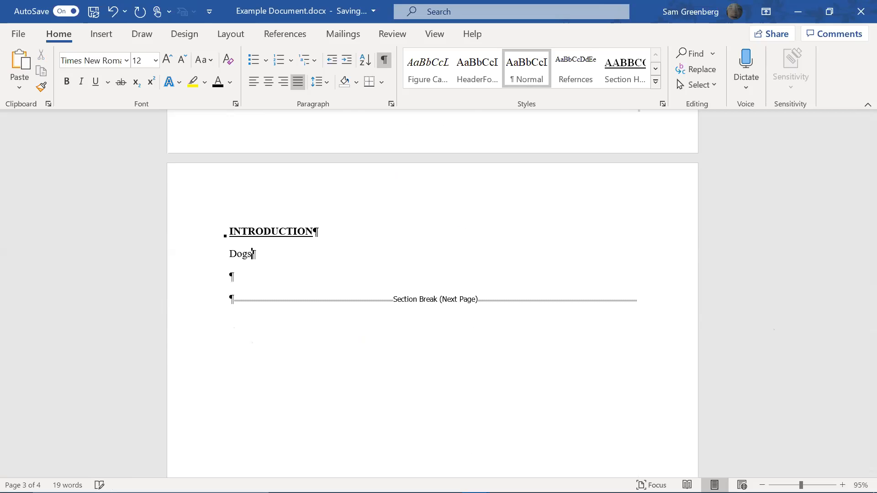
{"action": "type", "text": " In case"}
{"action": "key", "text": "ctrl+shift+Left"}
{"action": "key", "text": "ctrl+shift+Left"}
{"action": "key", "text": "BackSpace"}
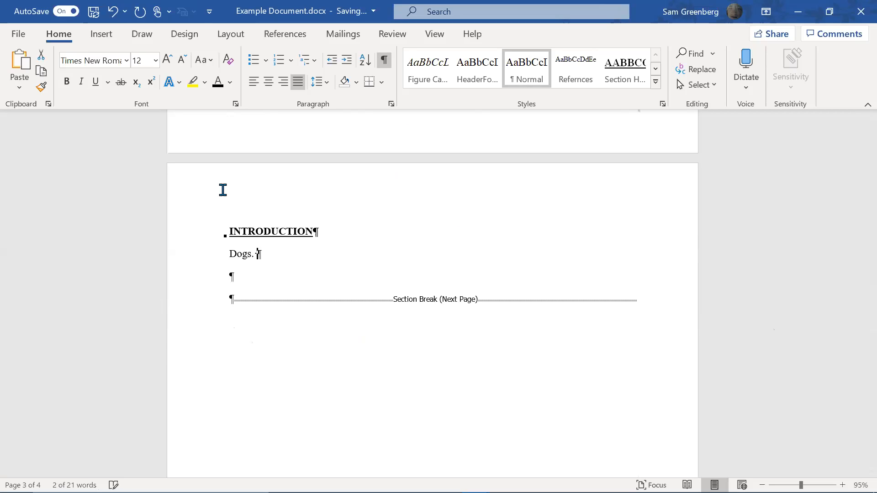
{"action": "type", "text": "Theres a picture of a dog "}
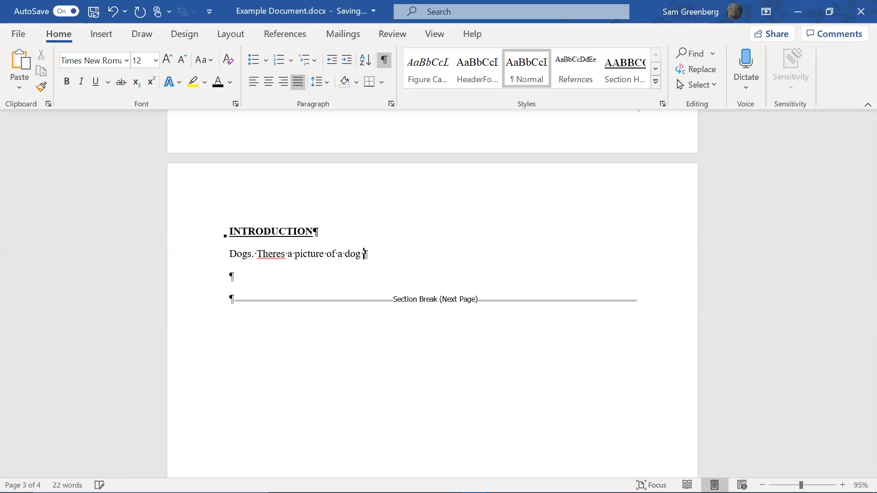
{"action": "type", "text": "in Figure 1."}
{"action": "key", "text": "Return"}
Insert the sleeping dog photo and centre it on the page
{"action": "left_click", "coordinate": [98, 39]}
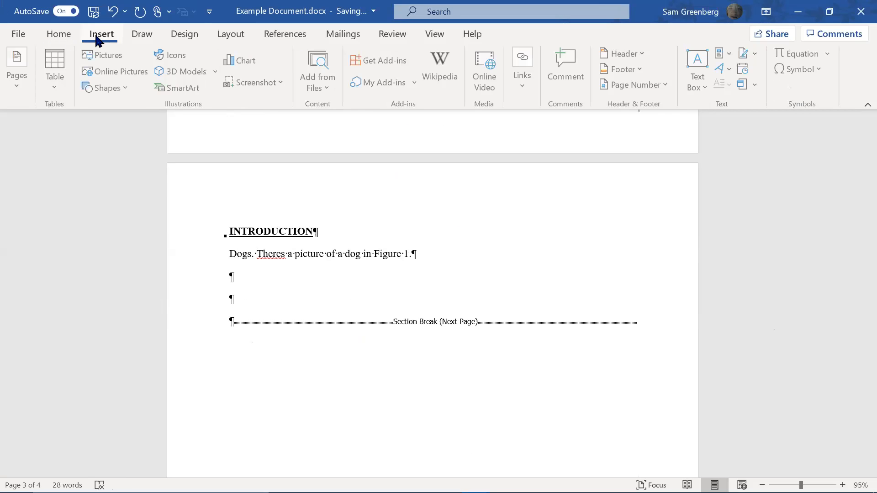
{"action": "left_click", "coordinate": [93, 55]}
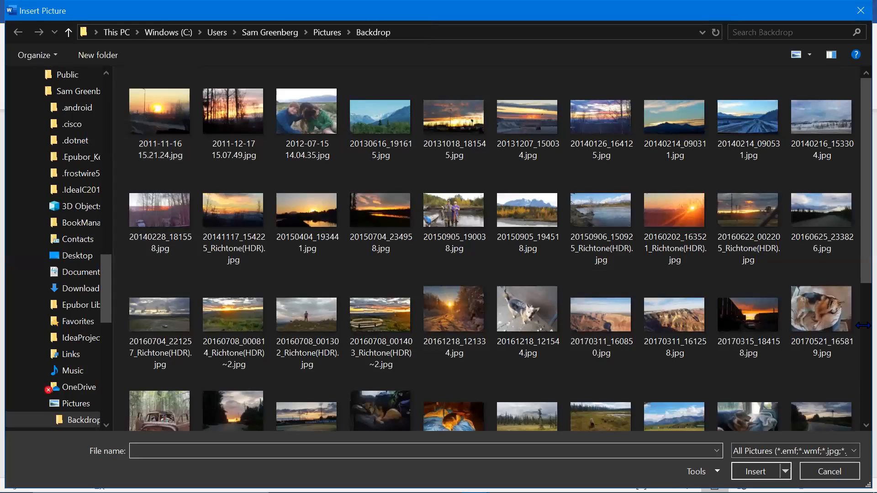
{"action": "double_click", "coordinate": [822, 313]}
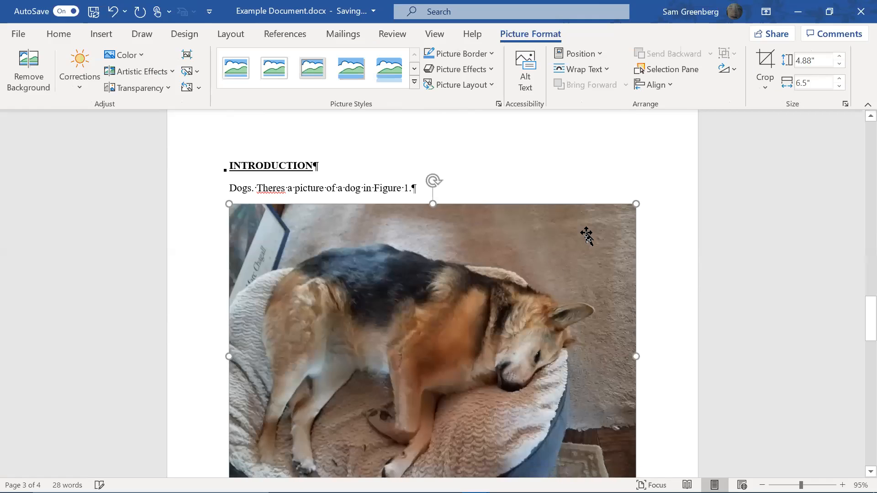
{"action": "scroll", "coordinate": [600, 259], "scroll_direction": "down", "scroll_amount": 1}
{"action": "scroll", "coordinate": [599, 259], "scroll_direction": "up", "scroll_amount": 1}
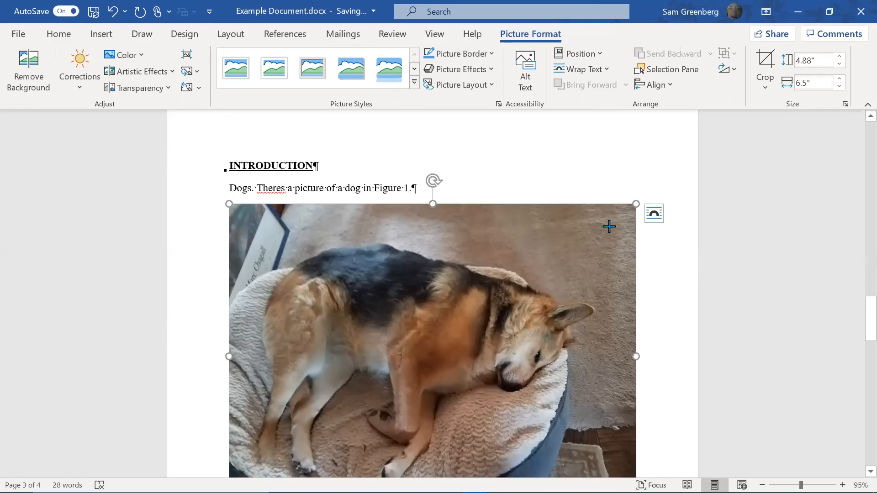
{"action": "left_click", "coordinate": [59, 34]}
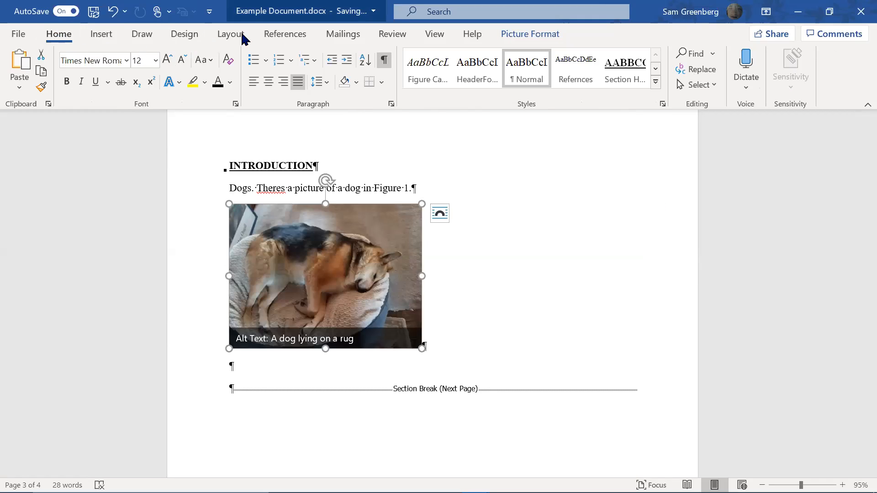
{"action": "left_click", "coordinate": [269, 81]}
{"action": "left_click", "coordinate": [603, 333]}
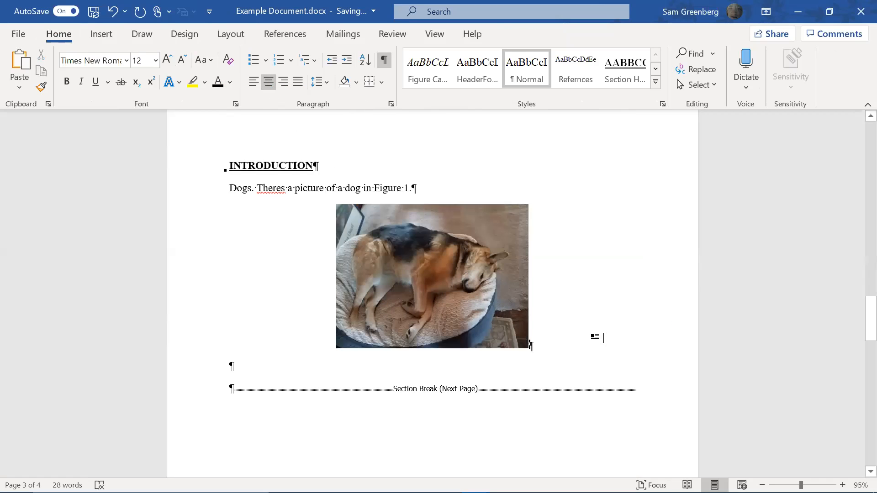
Add the caption 'Figure 1: Dog' in Figure Caption style, followed by 'Keep talking.'
{"action": "key", "text": "Return"}
{"action": "type", "text": "Figure 1: Dog"}
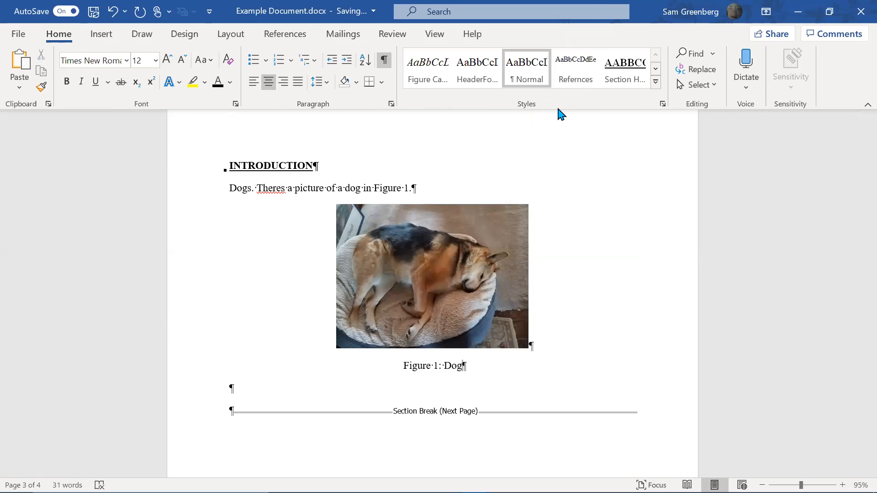
{"action": "left_click", "coordinate": [441, 81]}
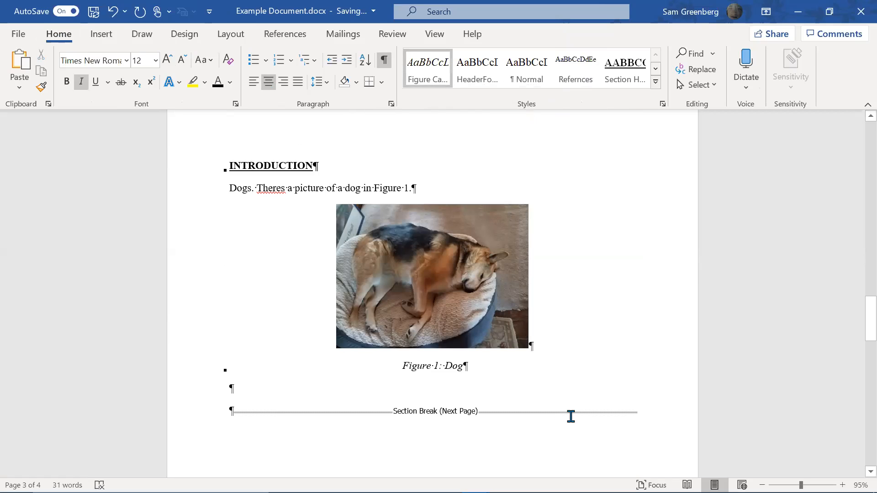
{"action": "key", "text": "Return"}
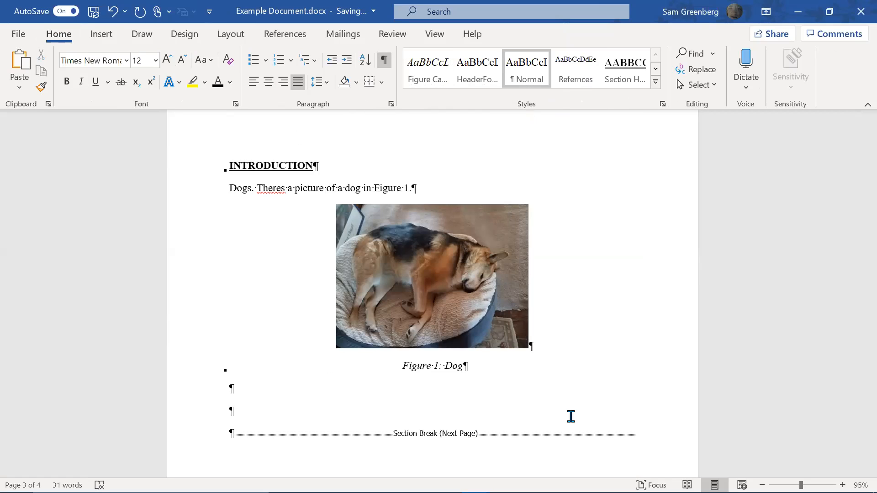
{"action": "type", "text": "Keep talking"}
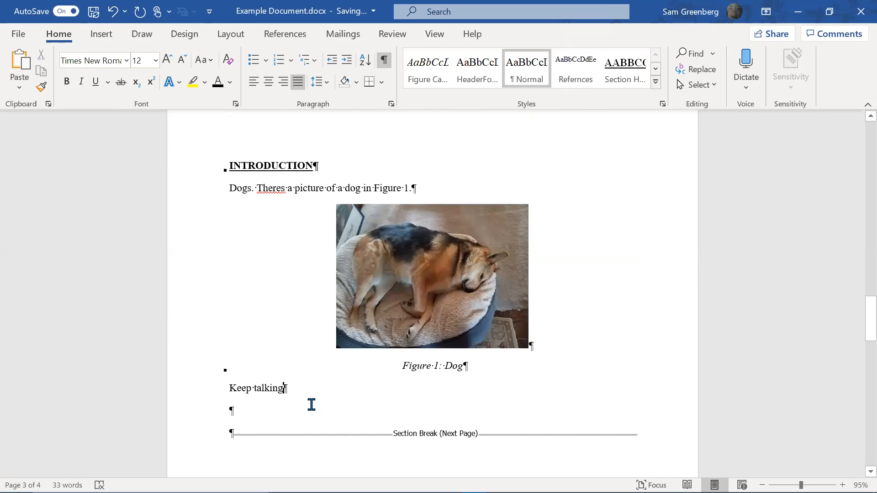
{"action": "type", "text": "."}
{"action": "key", "text": "Return"}
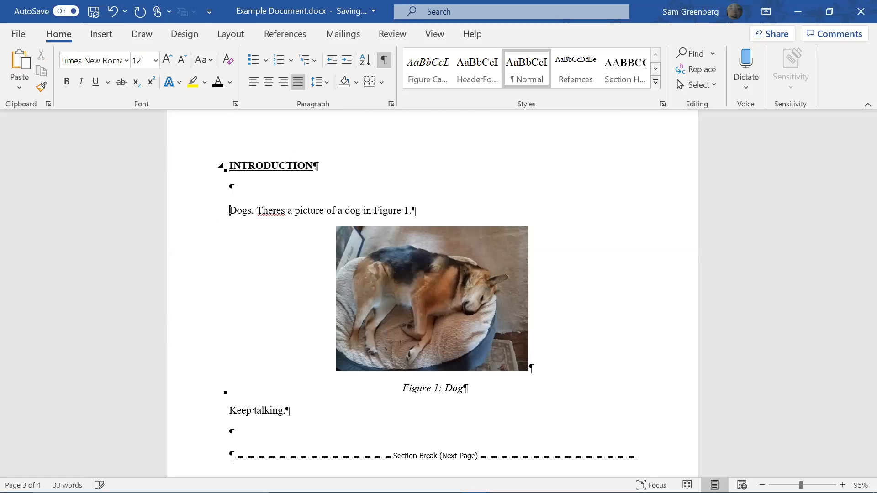
Type the Sunsets sentence, then insert the photo 20131207_150034.jpg on a new line below it
{"action": "type", "text": "Sunsets. Theres a"}
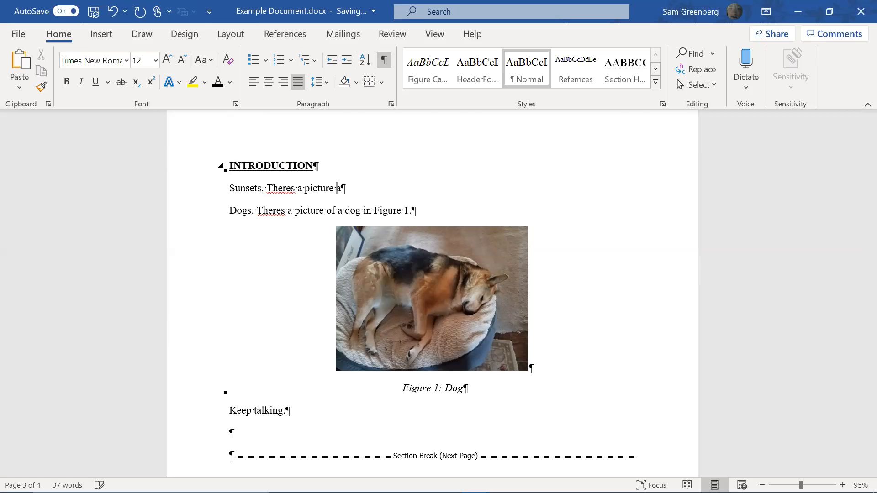
{"action": "type", "text": " picture of a sunset in Figure 1."}
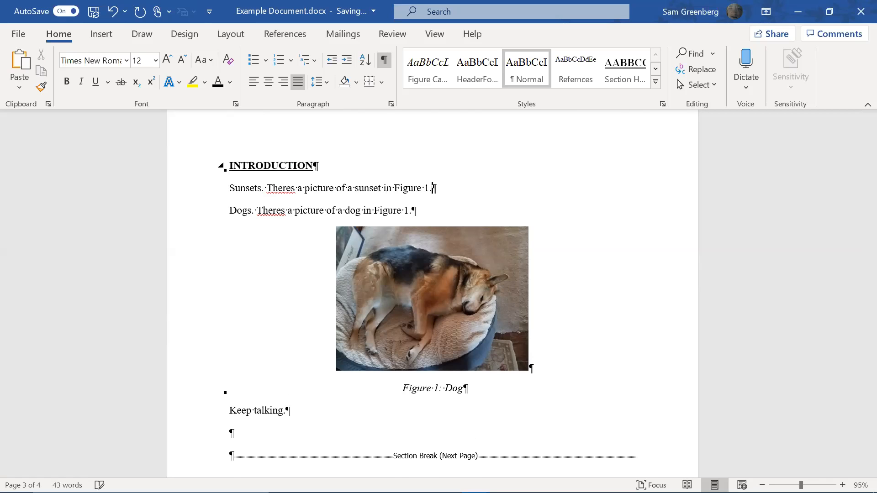
{"action": "key", "text": "Return"}
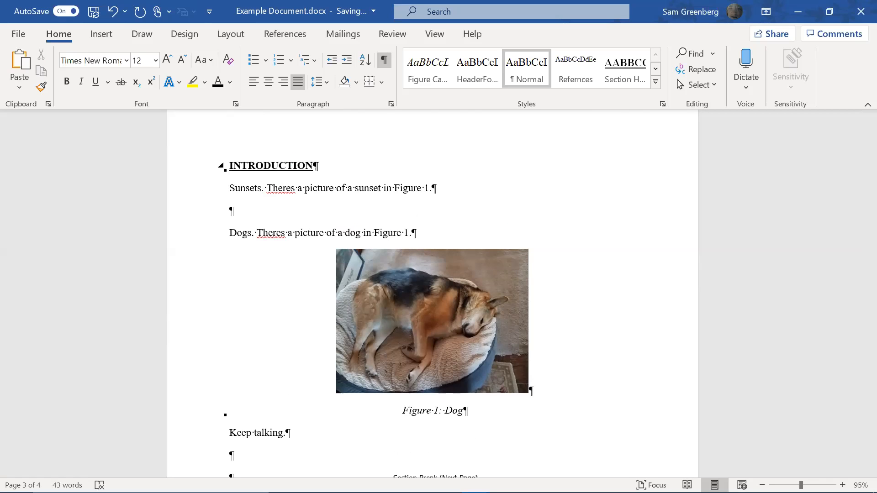
{"action": "left_click", "coordinate": [101, 34]}
{"action": "left_click", "coordinate": [88, 55]}
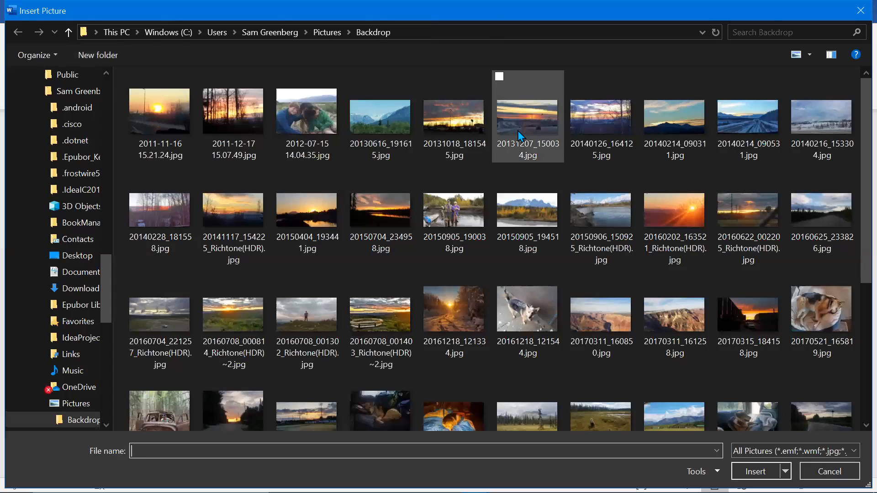
{"action": "left_click", "coordinate": [520, 135]}
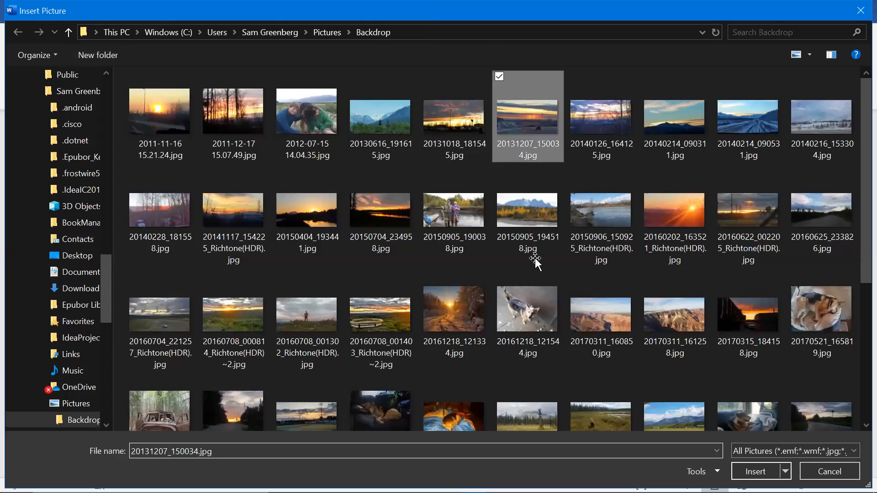
{"action": "key", "text": "Return"}
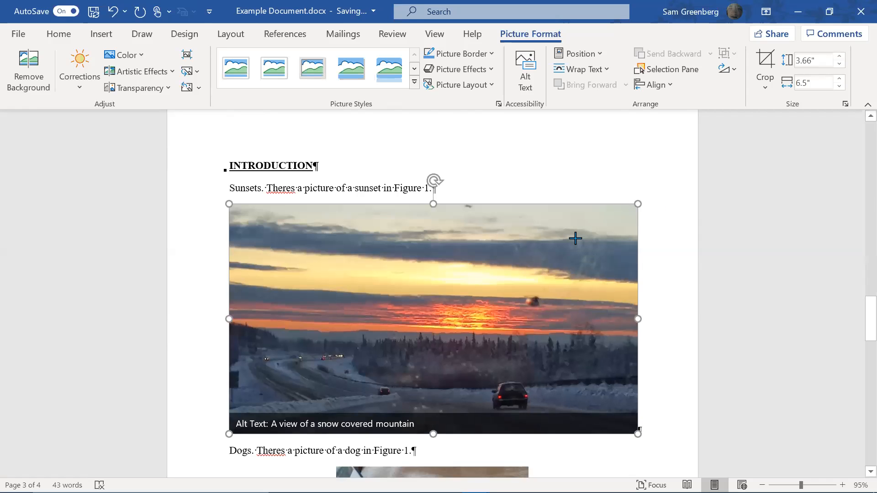
Center the sunset photo and type the caption 'Figure 1: Sunset' beneath it
{"action": "left_click", "coordinate": [67, 35]}
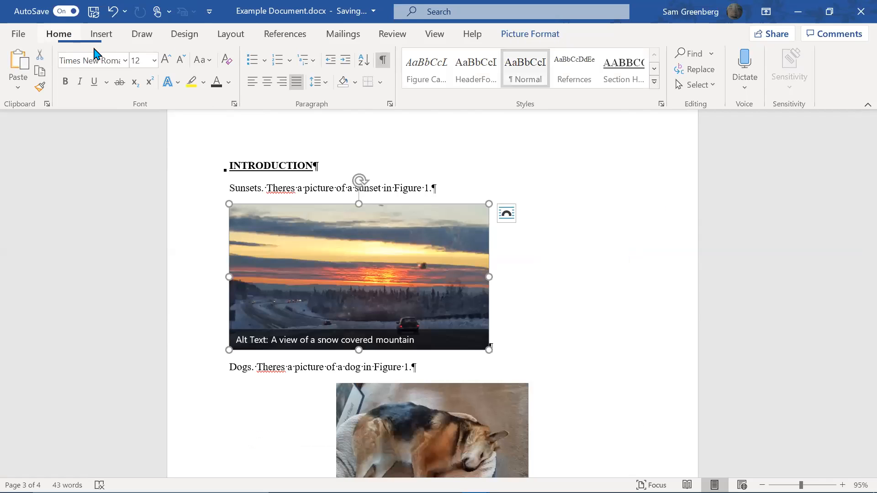
{"action": "left_click", "coordinate": [268, 83]}
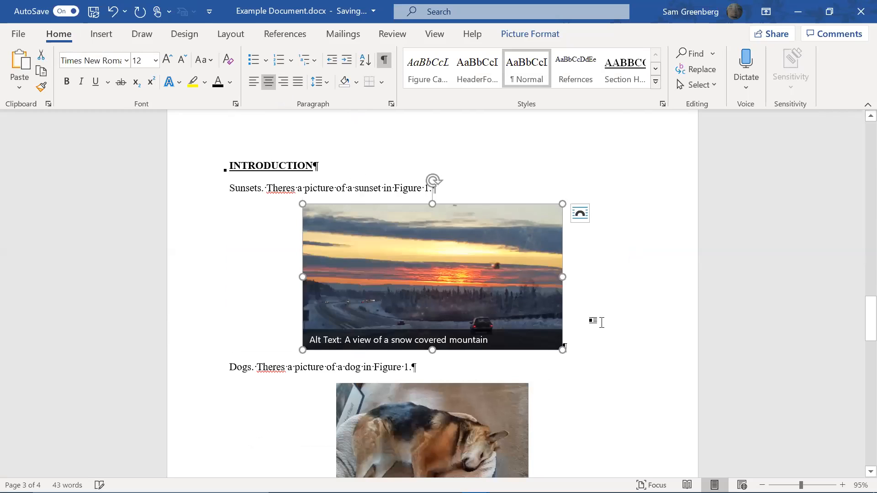
{"action": "left_click", "coordinate": [623, 346]}
{"action": "key", "text": "Return"}
{"action": "type", "text": "Fig"}
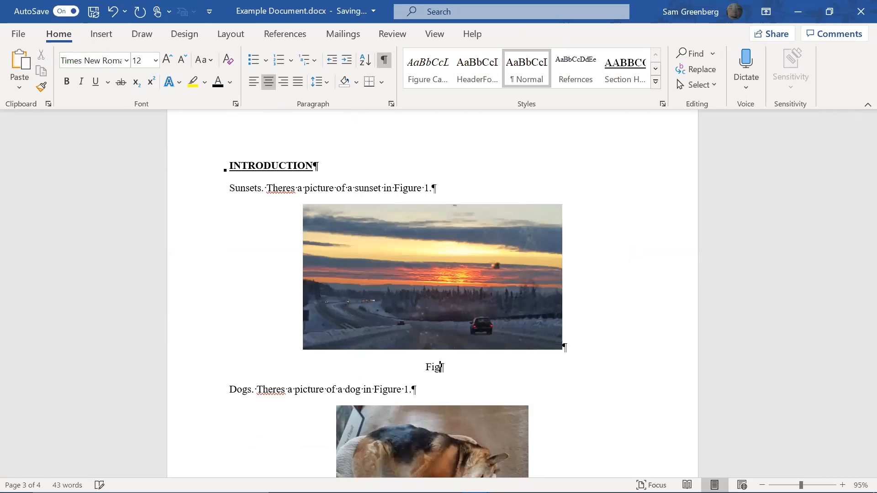
{"action": "type", "text": "ure 1: Sunset"}
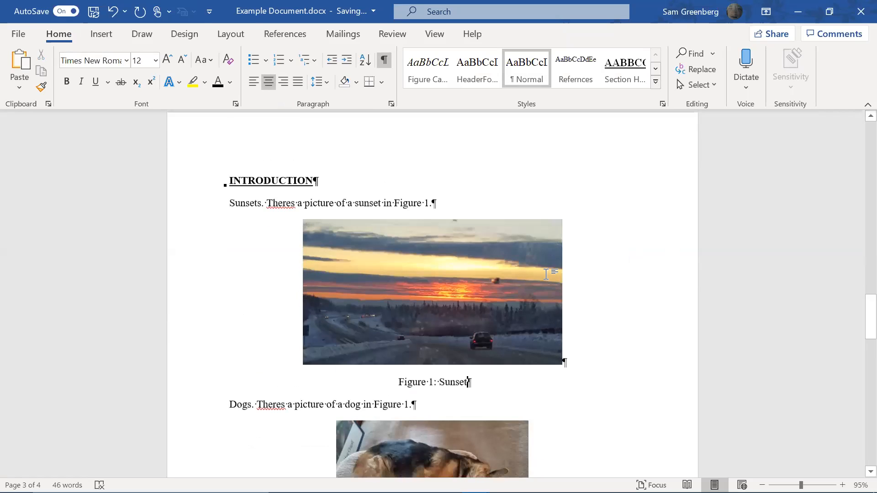
{"action": "scroll", "coordinate": [419, 276], "scroll_direction": "down", "scroll_amount": 4}
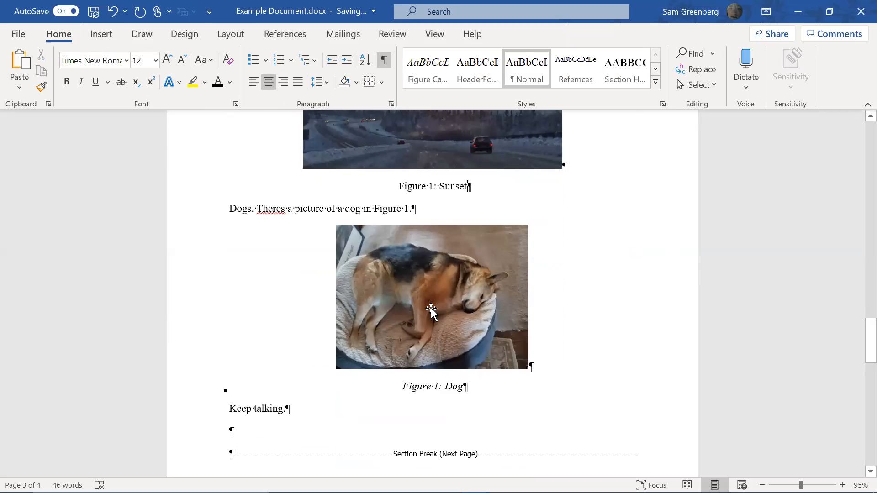
Change the figure number to 2 in the Dogs sentence and in the dog caption
{"action": "left_click", "coordinate": [409, 213]}
{"action": "type", "text": "2"}
{"action": "left_click", "coordinate": [438, 390]}
{"action": "key", "text": "BackSpace"}
{"action": "type", "text": "2"}
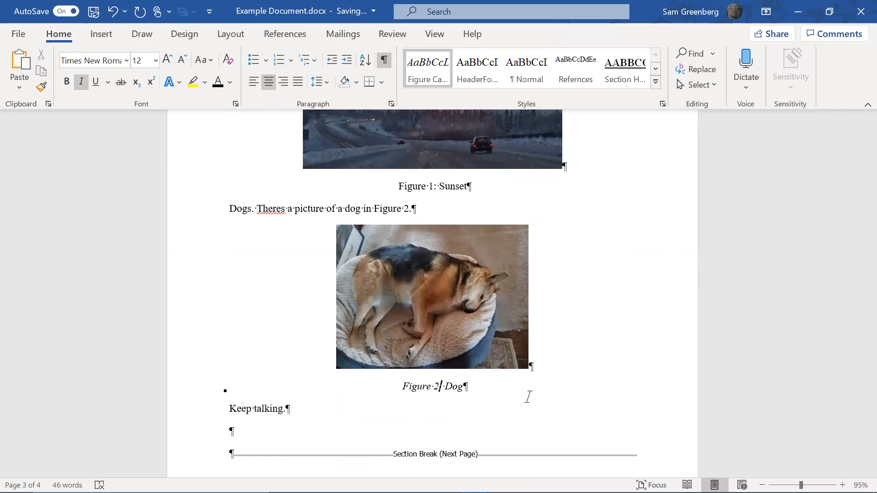
Apply the Figure Caption style to the 'Figure 1: Sunset' caption
{"action": "scroll", "coordinate": [528, 396], "scroll_direction": "up", "scroll_amount": 3}
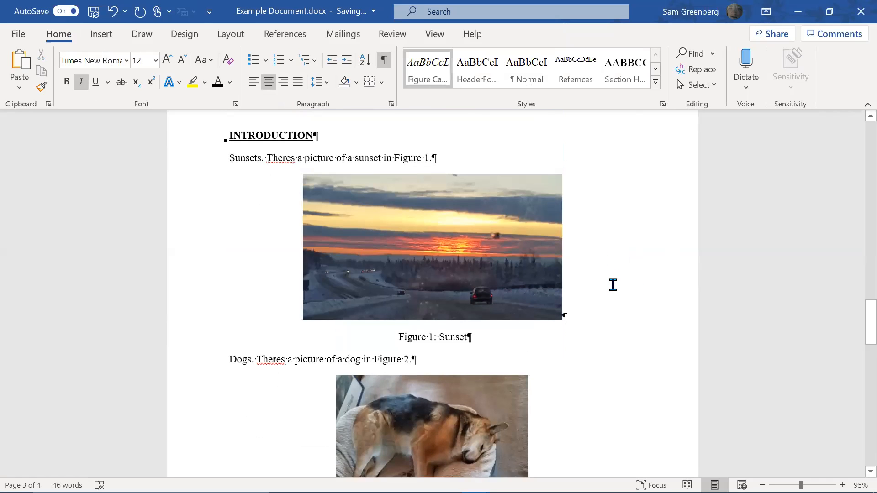
{"action": "scroll", "coordinate": [613, 285], "scroll_direction": "up", "scroll_amount": 2}
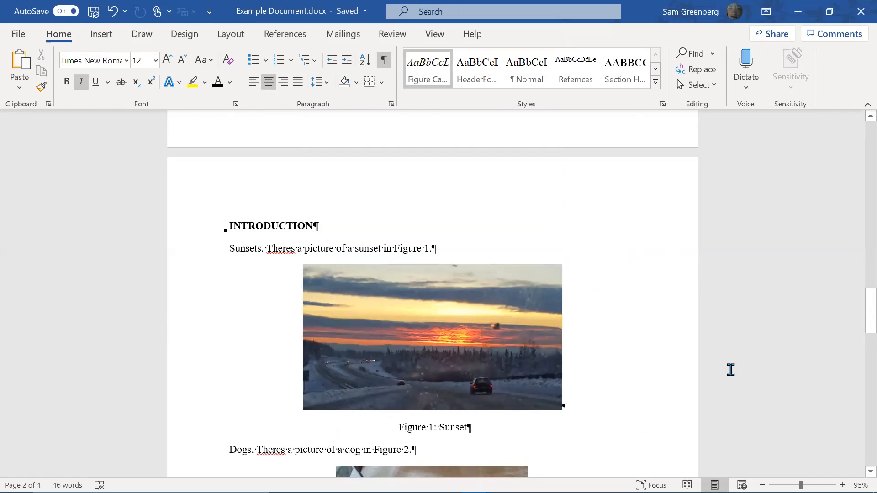
{"action": "scroll", "coordinate": [708, 383], "scroll_direction": "down", "scroll_amount": 1}
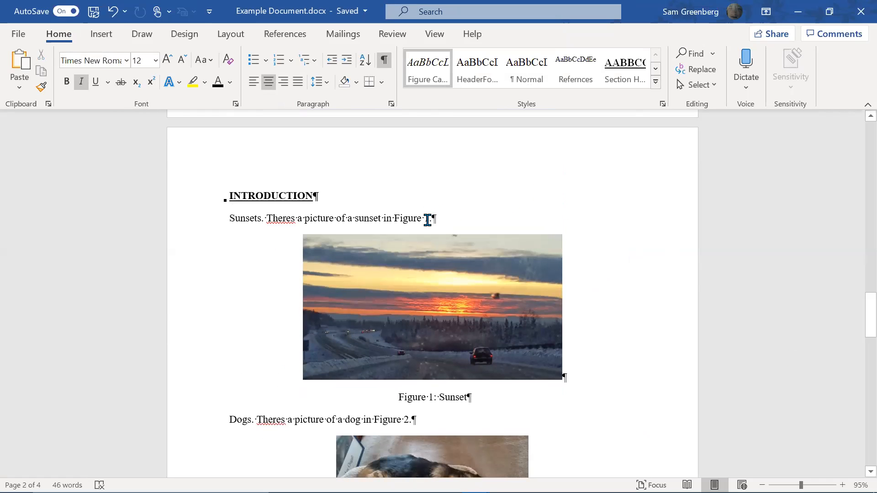
{"action": "left_click", "coordinate": [429, 218]}
{"action": "scroll", "coordinate": [457, 290], "scroll_direction": "down", "scroll_amount": 3}
{"action": "left_click", "coordinate": [455, 314]}
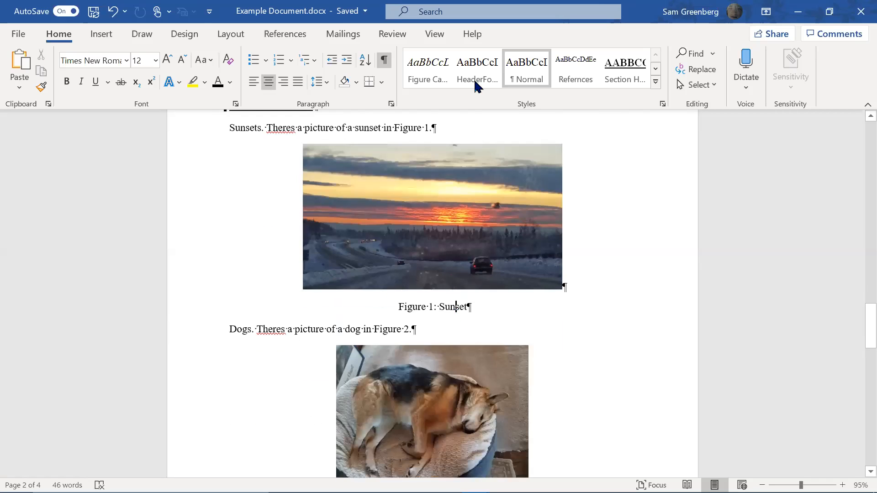
{"action": "left_click", "coordinate": [446, 76]}
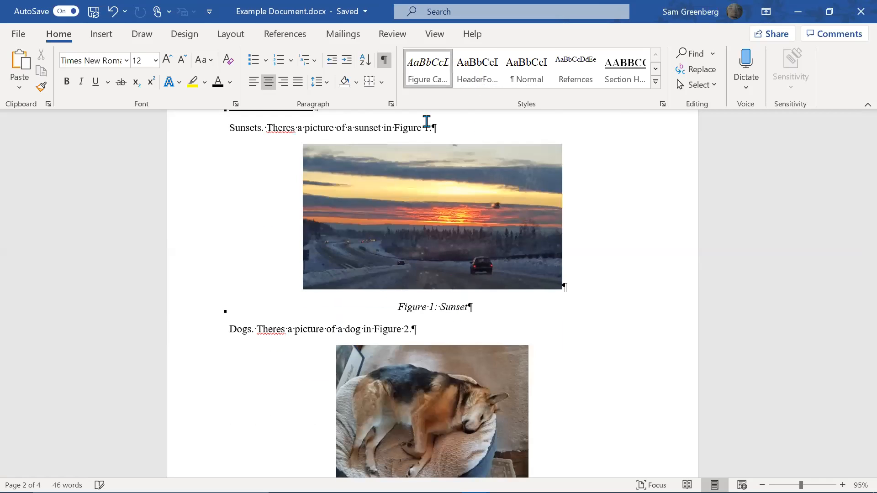
Delete 'Figure 1' from the end of the Sunsets sentence
{"action": "scroll", "coordinate": [429, 128], "scroll_direction": "up", "scroll_amount": 4}
{"action": "left_click", "coordinate": [435, 248]}
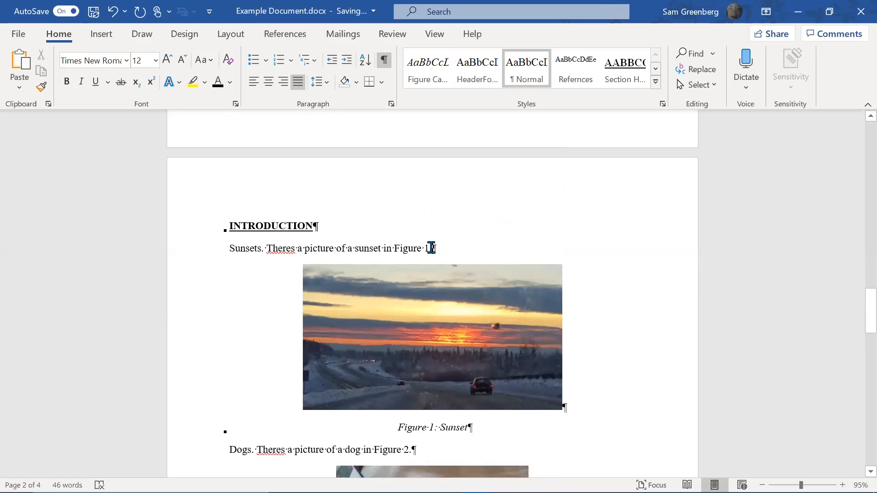
{"action": "key", "text": "Left"}
{"action": "key", "text": "shift+Left"}
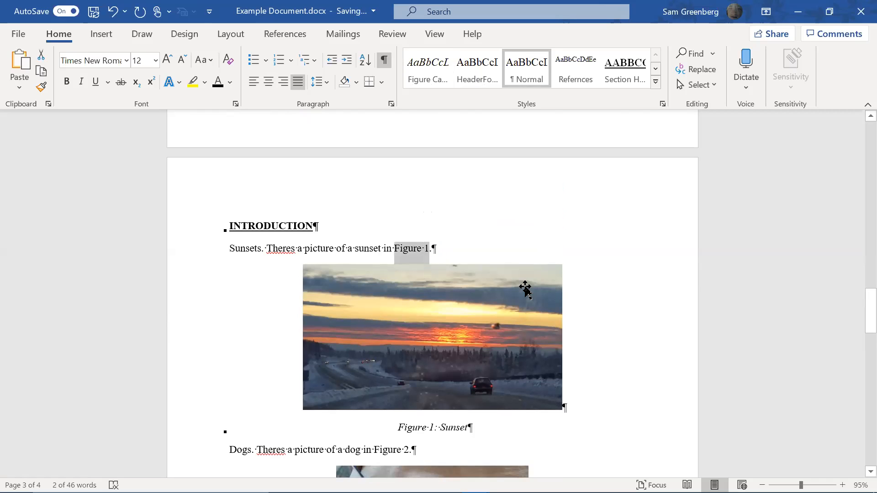
{"action": "key", "text": "Delete"}
Delete the sunset caption and add an empty centered line below the sunset photo
{"action": "scroll", "coordinate": [470, 394], "scroll_direction": "down", "scroll_amount": 1}
{"action": "left_click", "coordinate": [471, 394]}
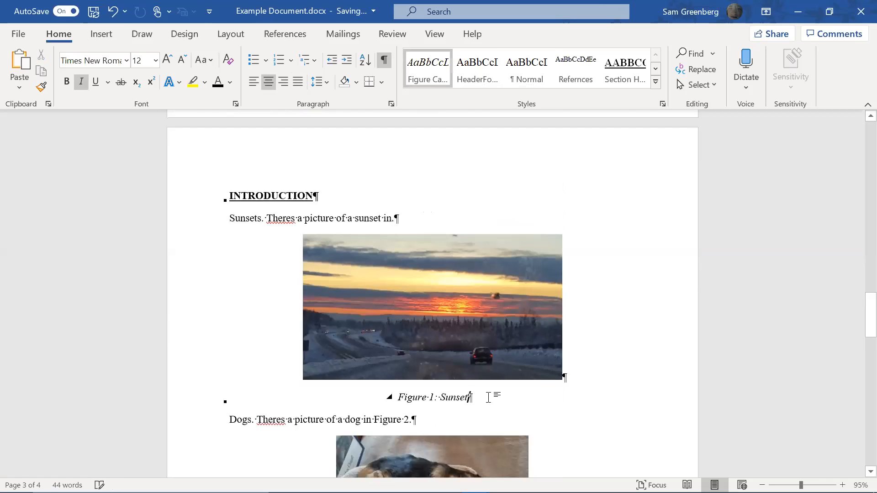
{"action": "key", "text": "shift+Home"}
{"action": "key", "text": "Delete"}
{"action": "key", "text": "Delete"}
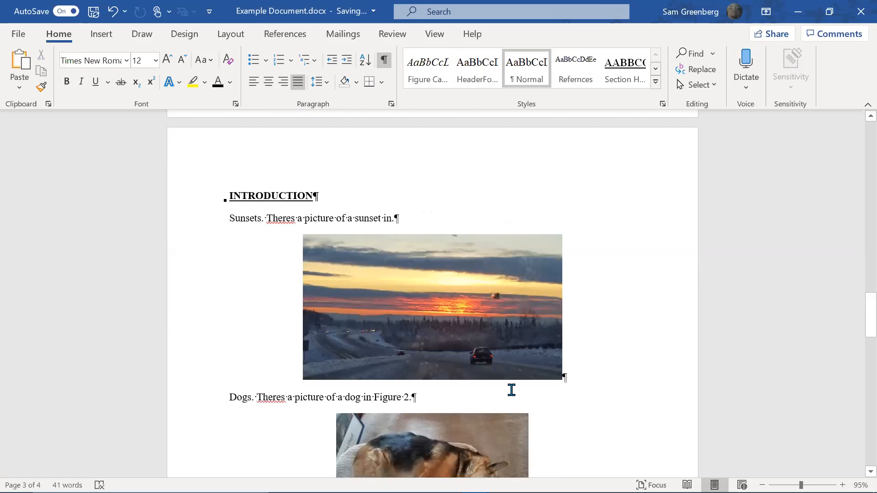
{"action": "left_click", "coordinate": [561, 376]}
{"action": "left_click", "coordinate": [574, 374]}
{"action": "key", "text": "Return"}
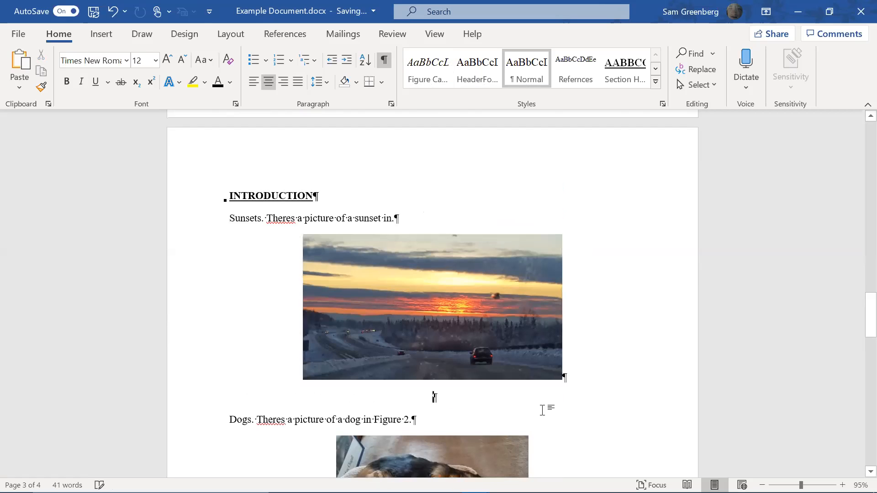
Delete 'Figure 2' from the end of the Dogs sentence
{"action": "scroll", "coordinate": [540, 398], "scroll_direction": "down", "scroll_amount": 5}
{"action": "left_click", "coordinate": [429, 216]}
{"action": "key", "text": "Left"}
{"action": "key", "text": "ctrl+shift+Left"}
{"action": "key", "text": "ctrl+shift+Left"}
{"action": "key", "text": "Delete"}
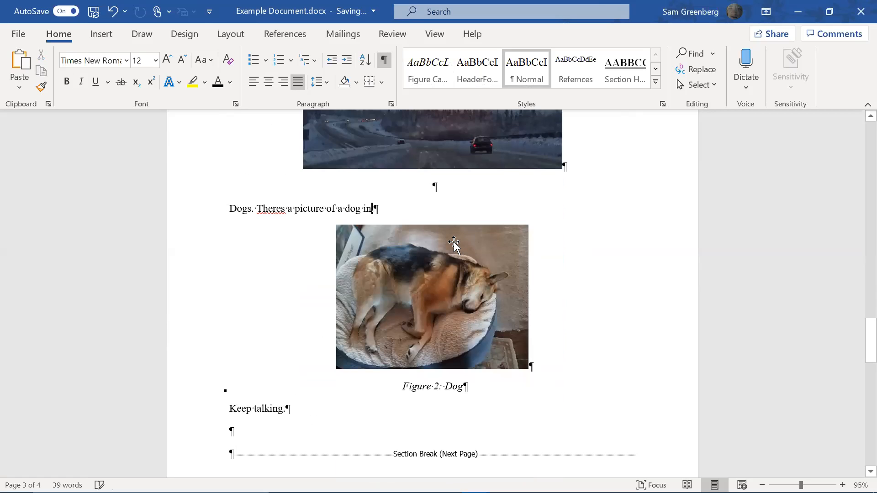
Remove the dog caption text, leaving an empty centered line under the dog photo
{"action": "left_click", "coordinate": [502, 382]}
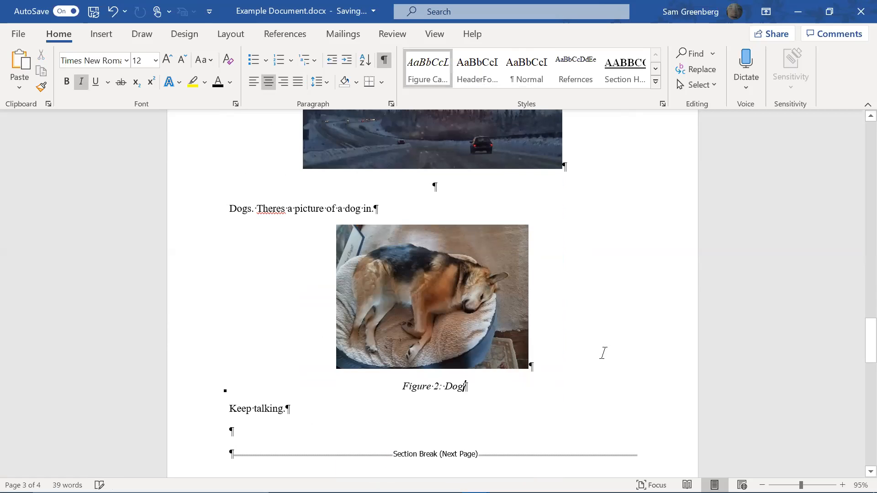
{"action": "key", "text": "shift+Home"}
{"action": "key", "text": "Delete"}
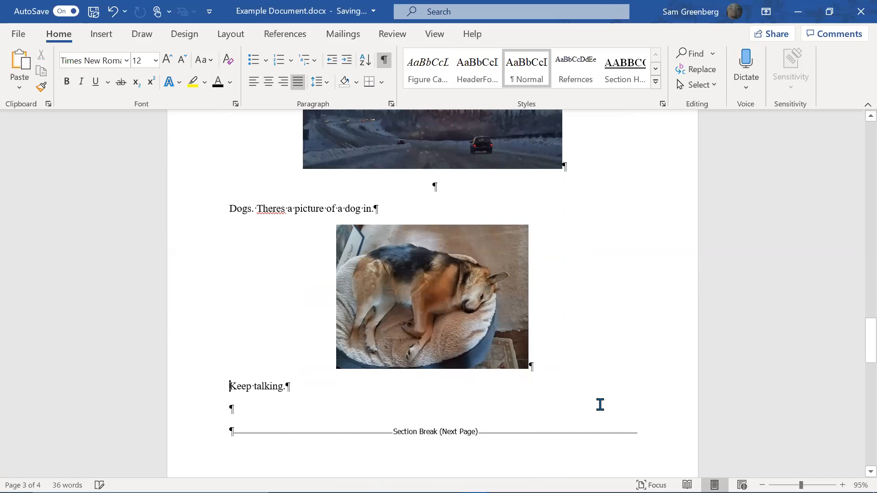
{"action": "key", "text": "ctrl+z"}
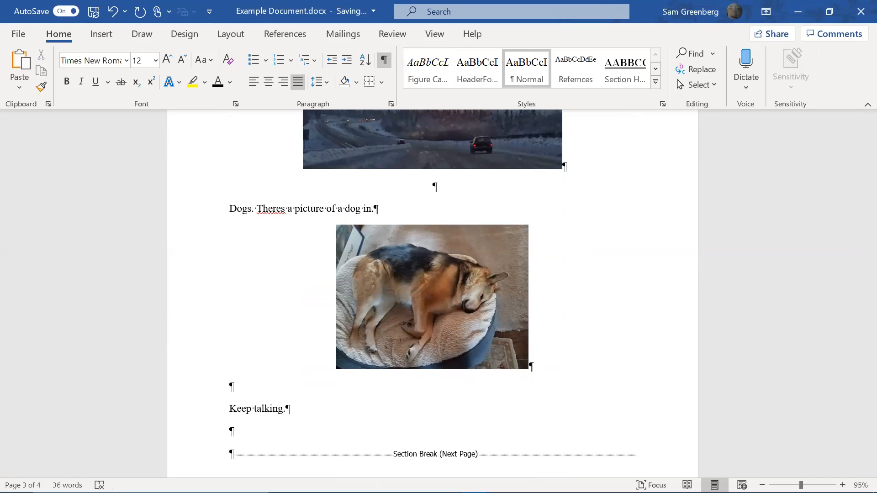
{"action": "left_click", "coordinate": [270, 85]}
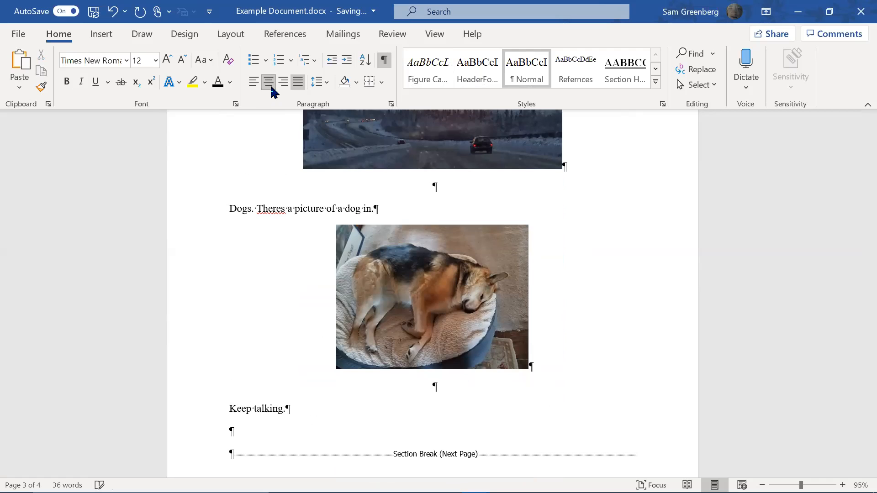
{"action": "scroll", "coordinate": [446, 197], "scroll_direction": "up", "scroll_amount": 1}
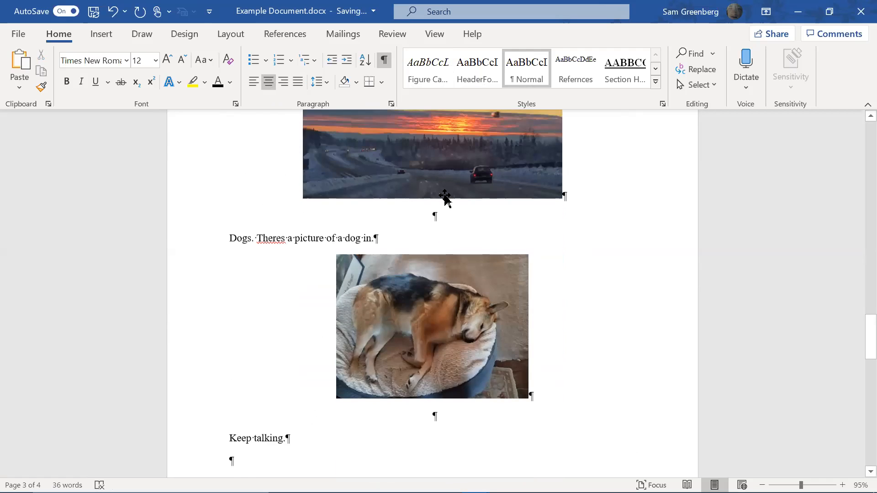
{"action": "scroll", "coordinate": [445, 198], "scroll_direction": "up", "scroll_amount": 3}
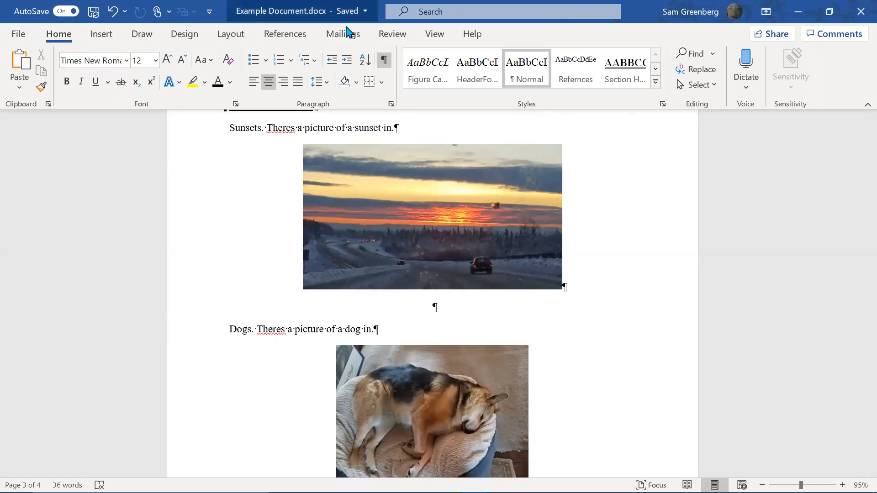
Switch to the References tab for the caption and cross-reference tools
{"action": "left_click", "coordinate": [285, 35]}
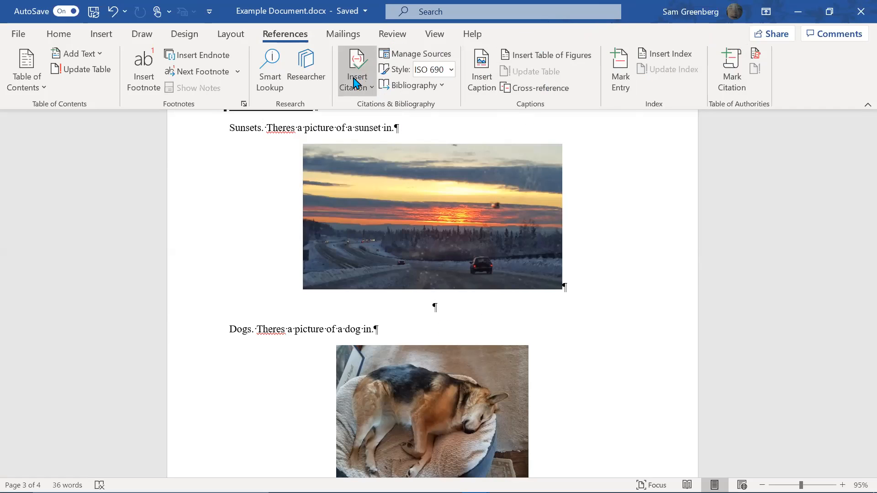
In the Caption dialog, create a new caption label named Picture
{"action": "left_click", "coordinate": [476, 77]}
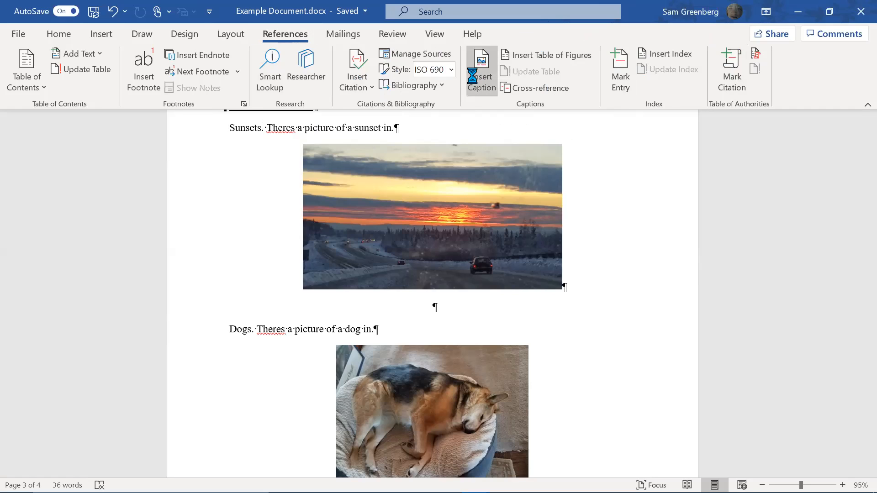
{"action": "left_click", "coordinate": [361, 267]}
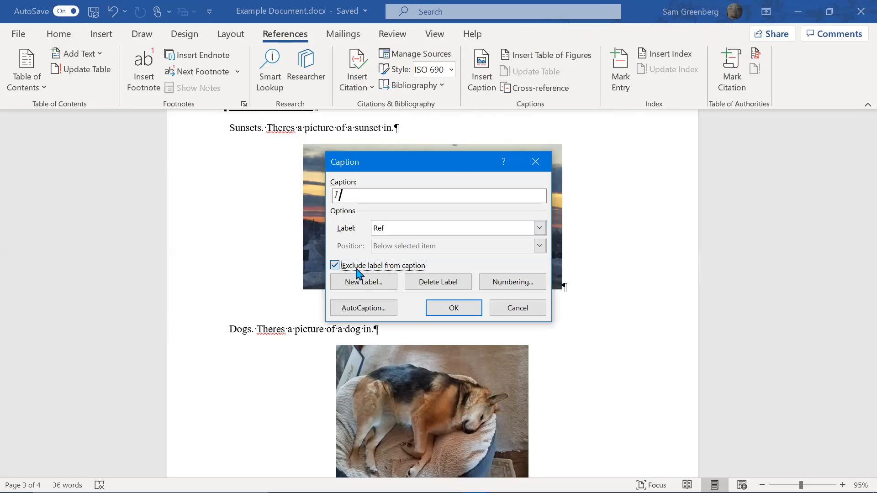
{"action": "left_click", "coordinate": [430, 236]}
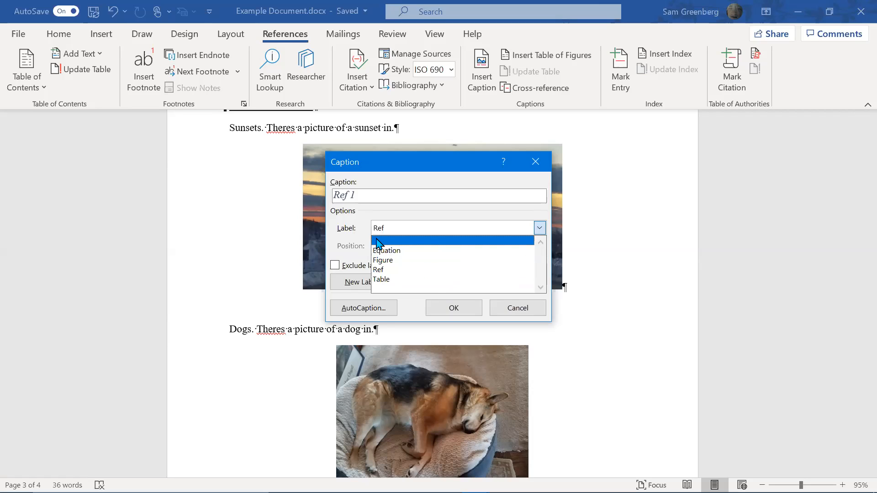
{"action": "left_click", "coordinate": [539, 230]}
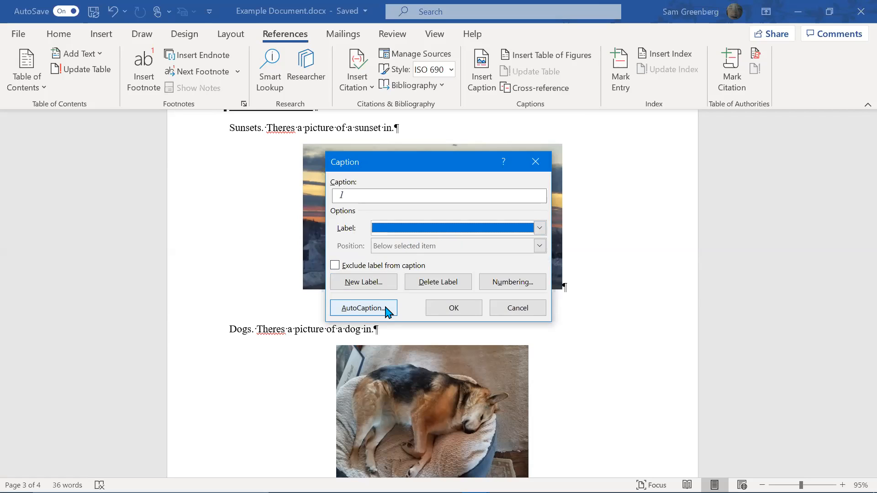
{"action": "left_click", "coordinate": [376, 283]}
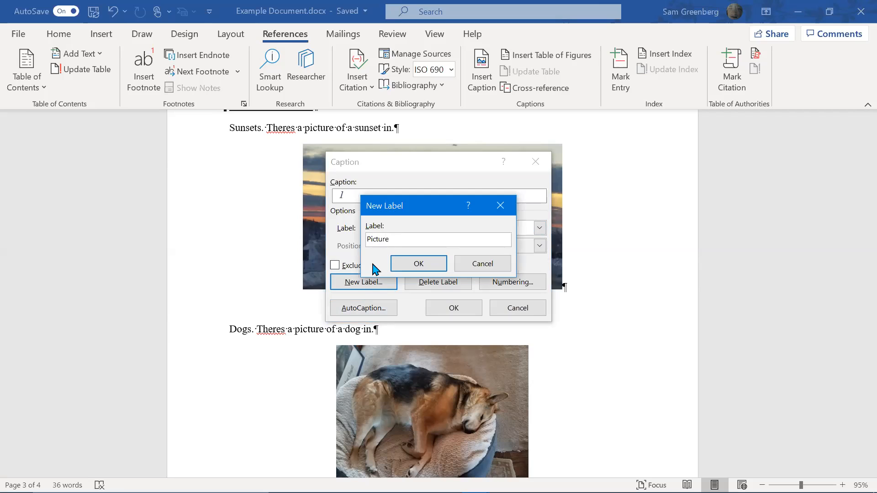
{"action": "key", "text": "Return"}
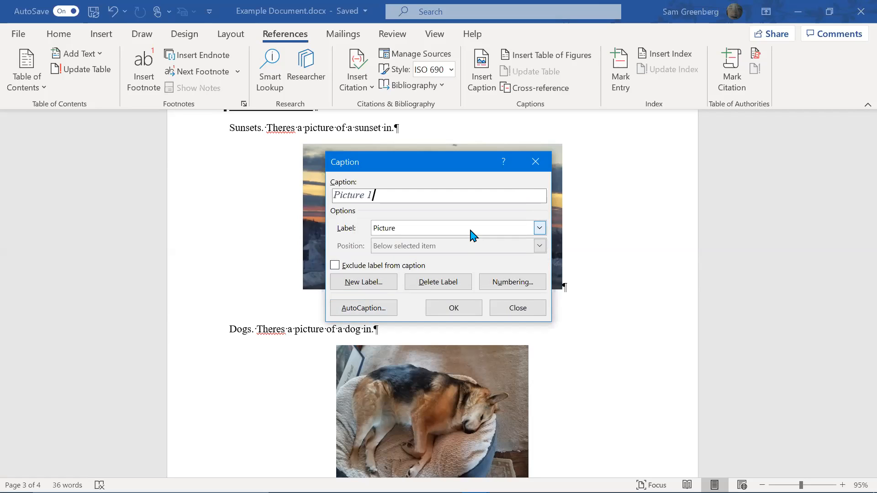
Set the label to Figure and insert the caption 'Figure 1: Sunset' below the sunset photo
{"action": "left_click", "coordinate": [470, 229]}
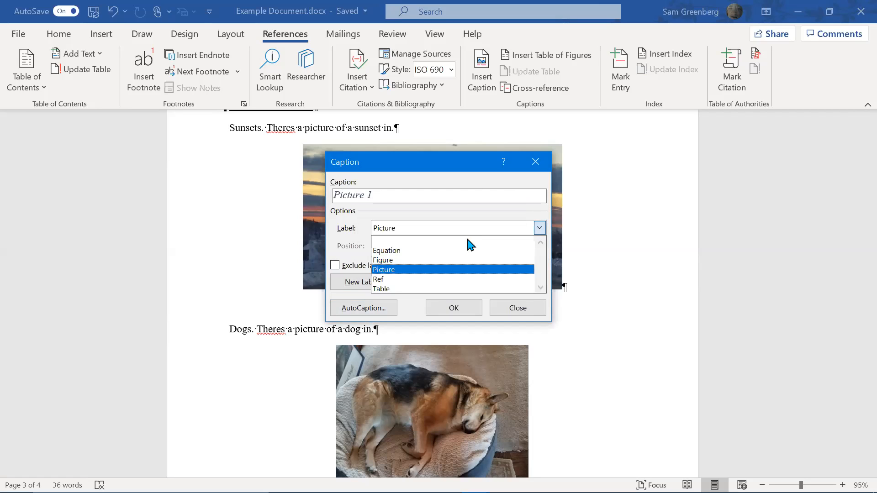
{"action": "left_click", "coordinate": [437, 261]}
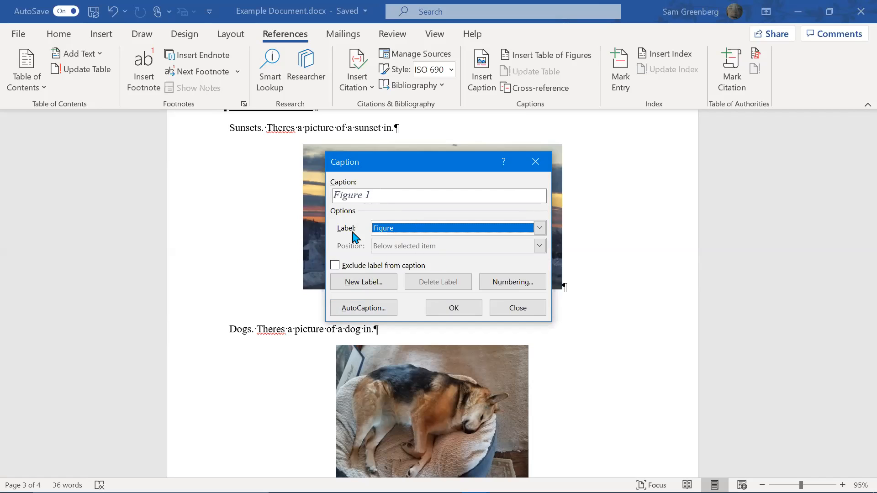
{"action": "left_click", "coordinate": [336, 267]}
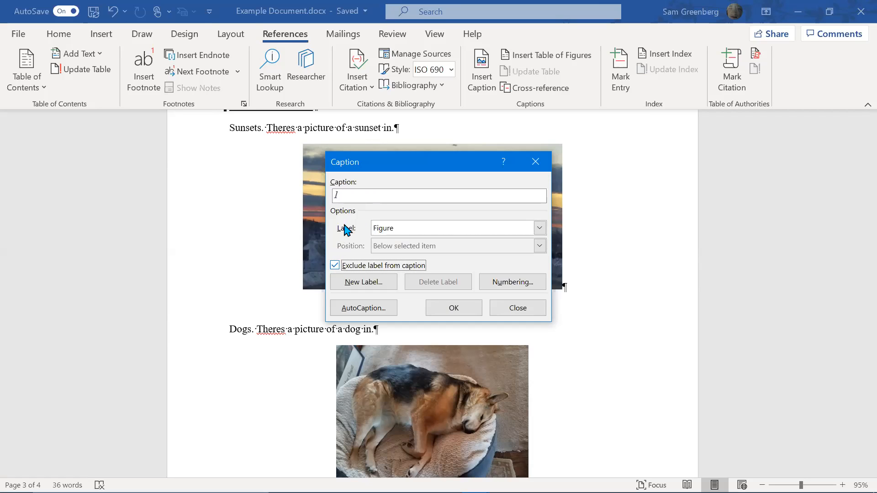
{"action": "left_click", "coordinate": [336, 266]}
{"action": "left_click", "coordinate": [411, 229]}
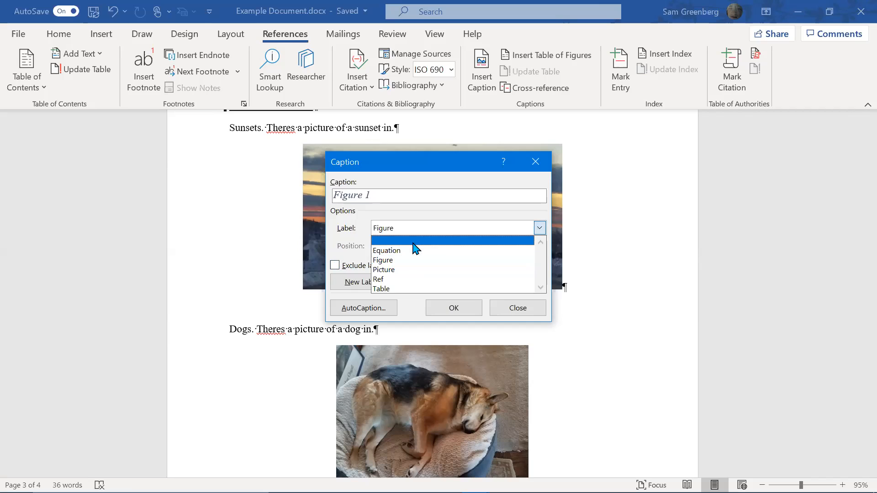
{"action": "left_click", "coordinate": [410, 270]}
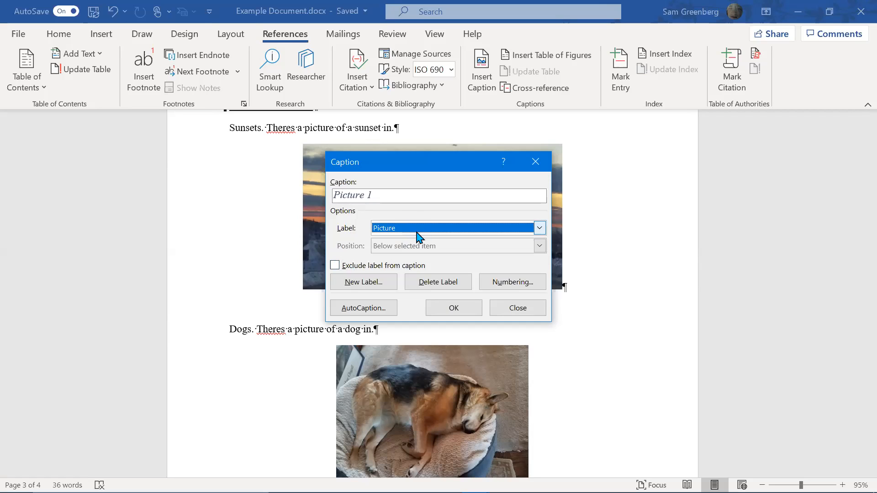
{"action": "left_click", "coordinate": [417, 233]}
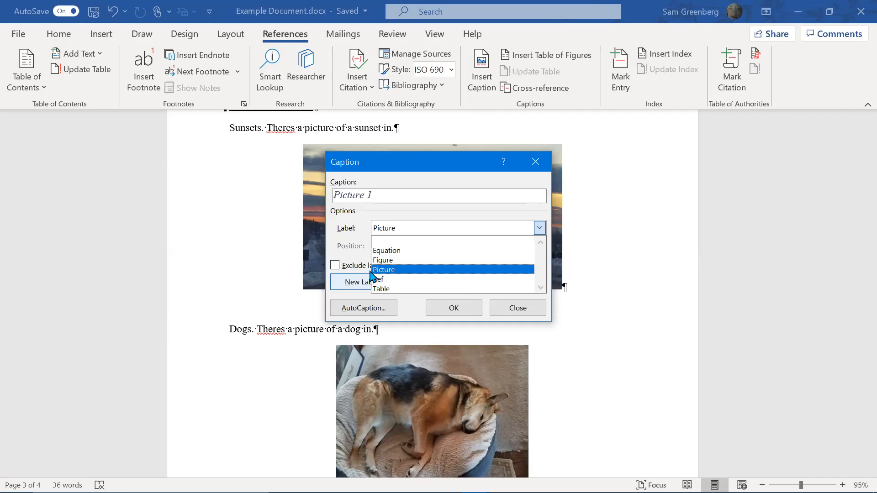
{"action": "left_click", "coordinate": [384, 260]}
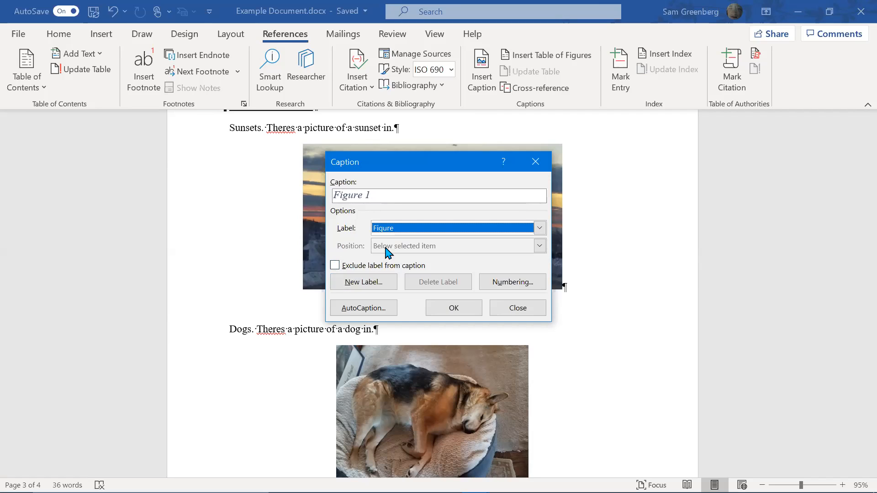
{"action": "left_click", "coordinate": [402, 196]}
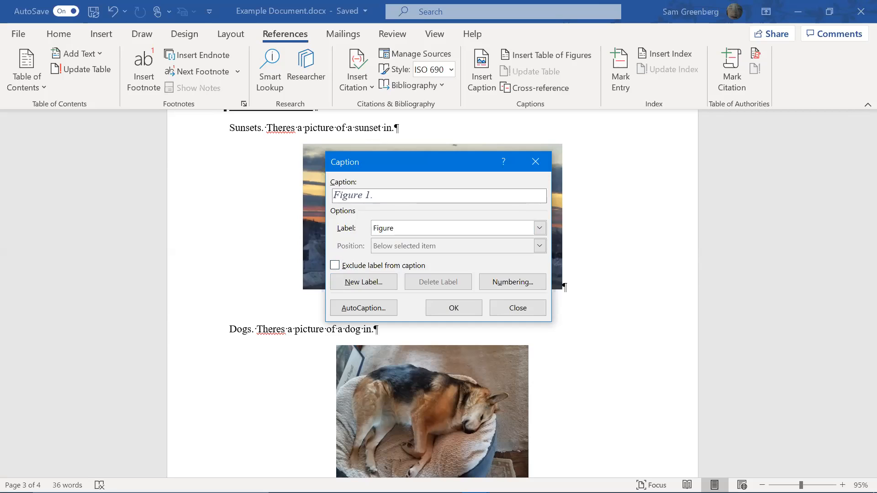
{"action": "type", "text": ": Sunset"}
{"action": "left_click", "coordinate": [444, 312]}
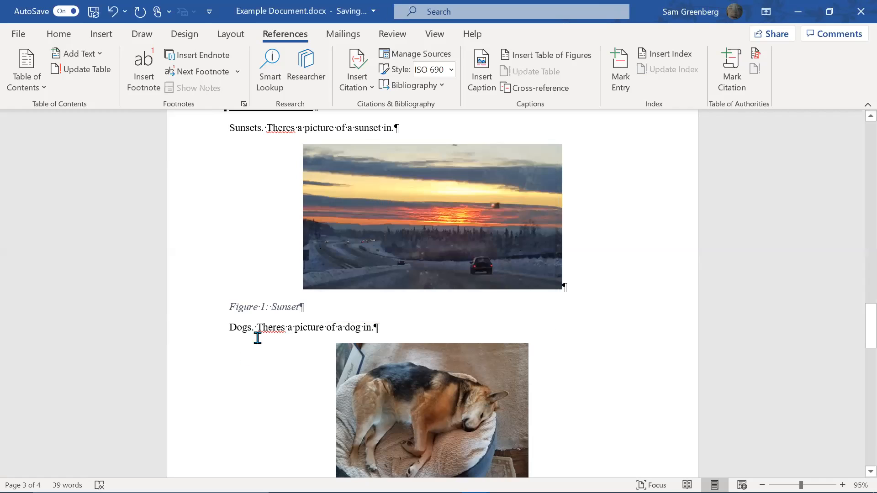
Apply the Figure Caption style to the 'Figure 1: Sunset' caption
{"action": "left_click", "coordinate": [59, 34]}
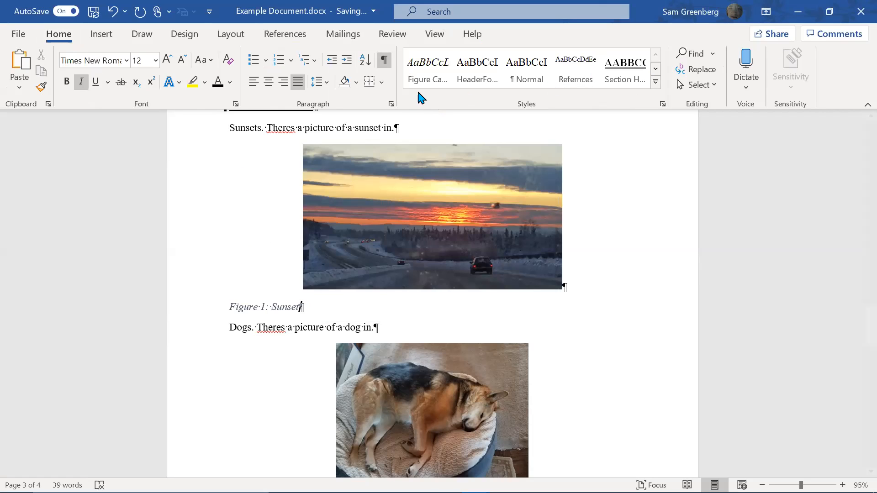
{"action": "left_click", "coordinate": [428, 82]}
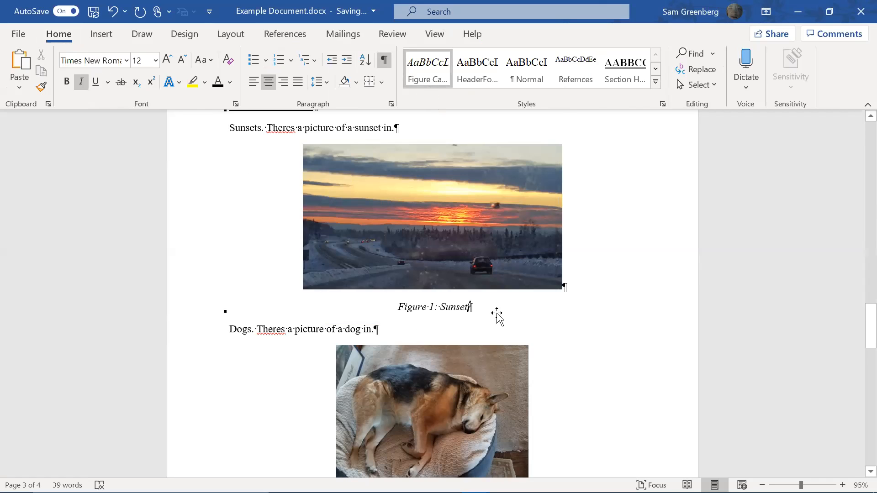
{"action": "scroll", "coordinate": [514, 335], "scroll_direction": "down", "scroll_amount": 3}
Insert the caption 'Figure 2: Dog' under the dog photo and style it as Figure Caption
{"action": "left_click", "coordinate": [465, 327]}
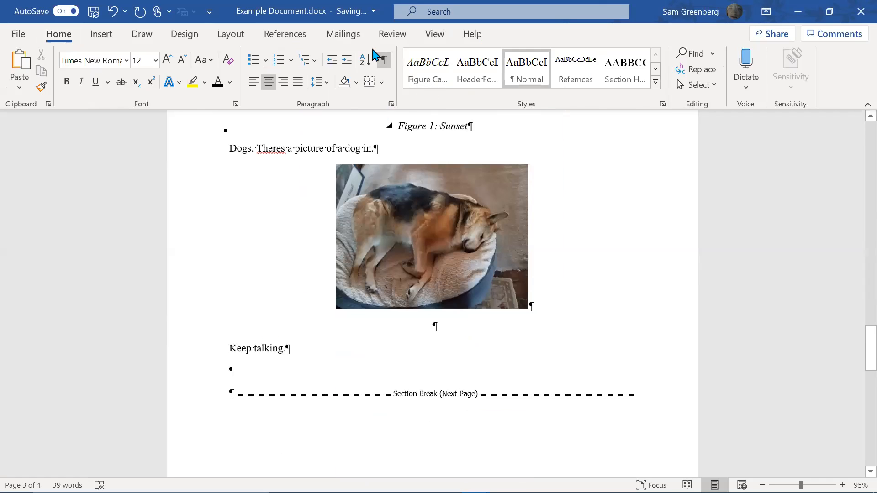
{"action": "left_click", "coordinate": [292, 35]}
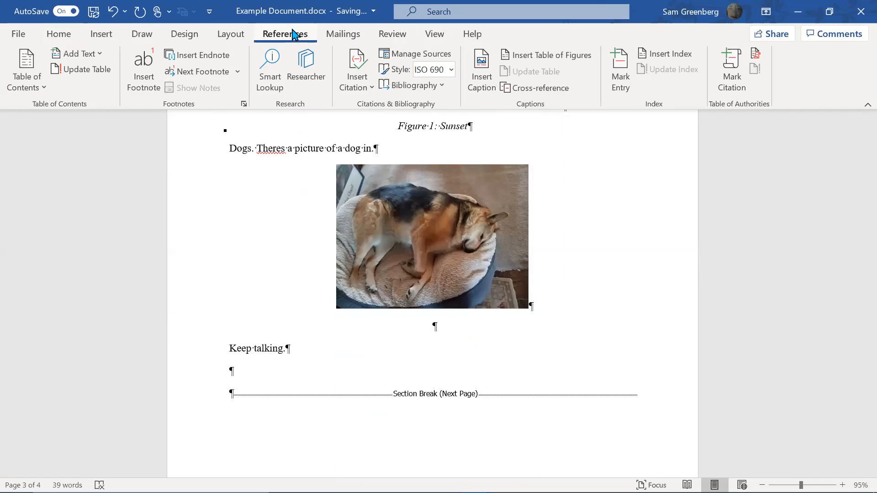
{"action": "left_click", "coordinate": [481, 74]}
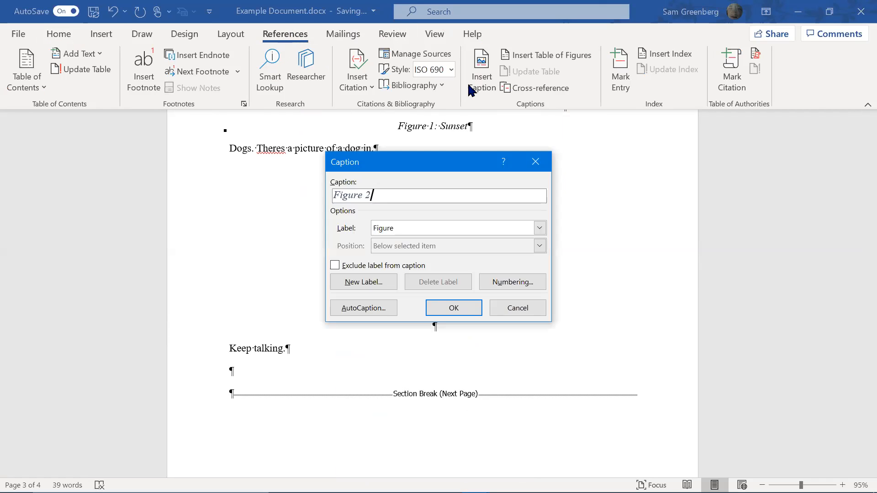
{"action": "left_click", "coordinate": [397, 199]}
{"action": "type", "text": ": Dog"}
{"action": "left_click", "coordinate": [454, 307]}
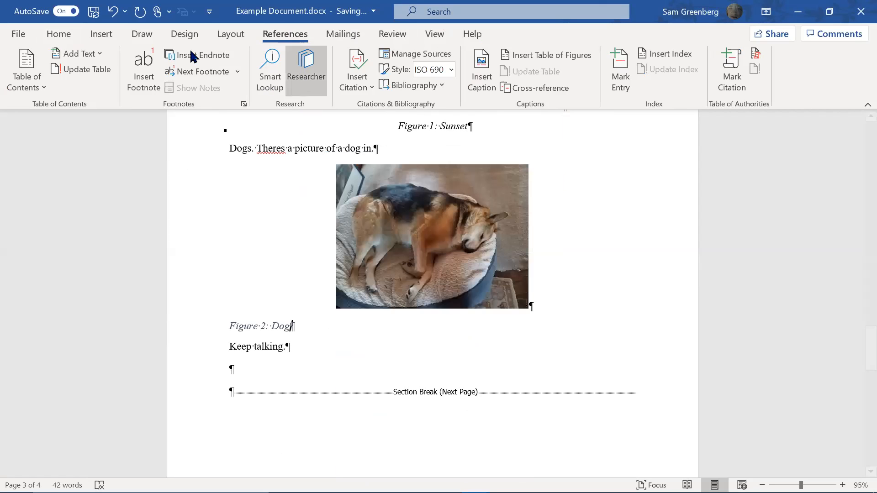
{"action": "left_click", "coordinate": [62, 34]}
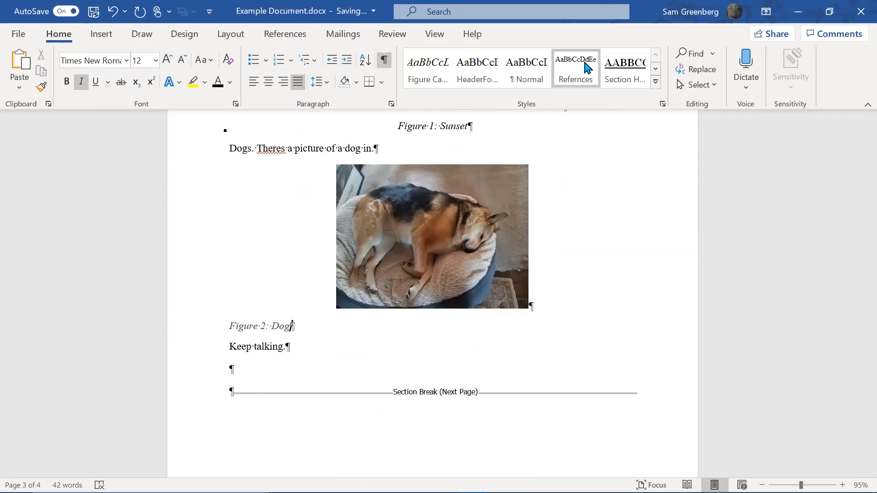
{"action": "left_click", "coordinate": [439, 77]}
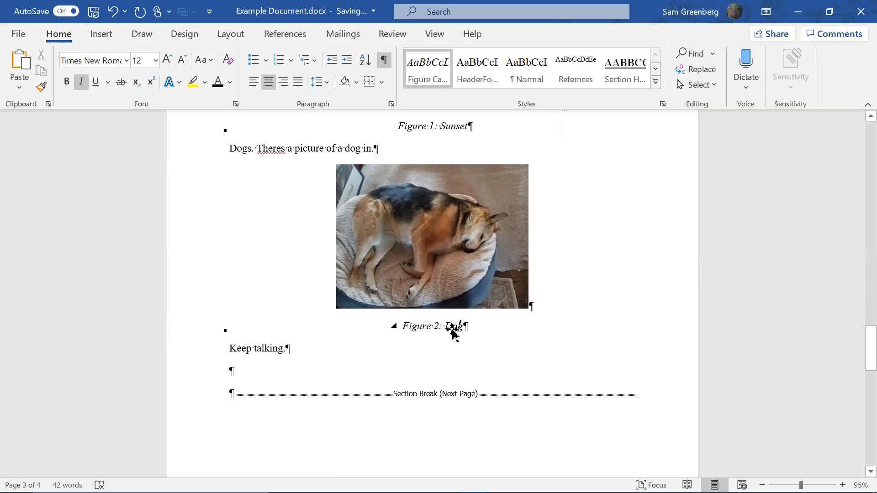
Delete the period after 'sunset in' at the end of the Sunsets sentence
{"action": "scroll", "coordinate": [454, 333], "scroll_direction": "up", "scroll_amount": 5}
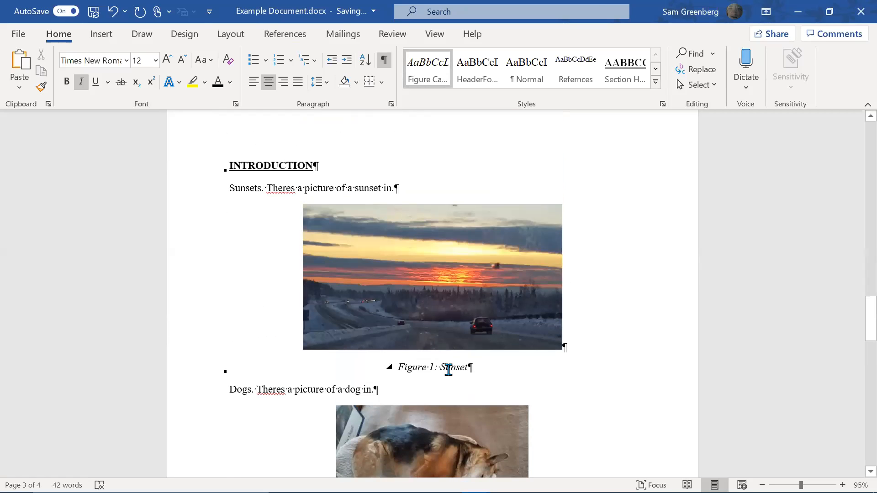
{"action": "scroll", "coordinate": [449, 366], "scroll_direction": "down", "scroll_amount": 4}
{"action": "scroll", "coordinate": [443, 247], "scroll_direction": "up", "scroll_amount": 2}
{"action": "scroll", "coordinate": [453, 231], "scroll_direction": "up", "scroll_amount": 1}
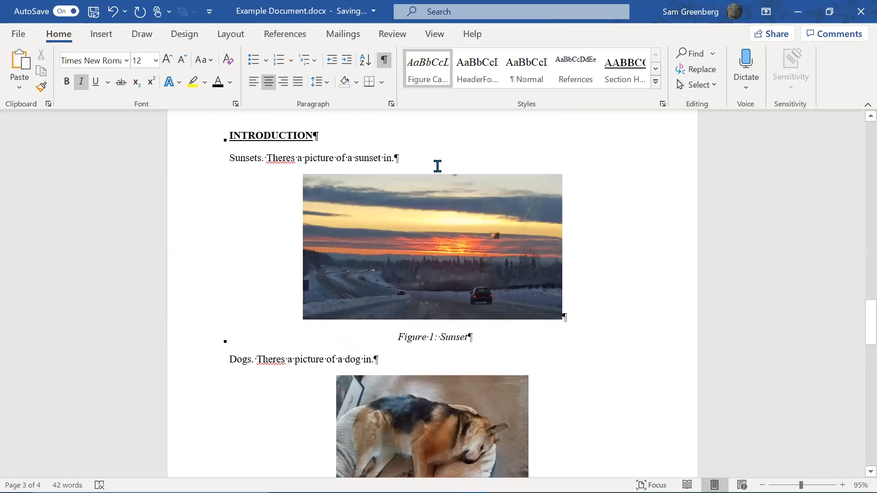
{"action": "left_click", "coordinate": [426, 159]}
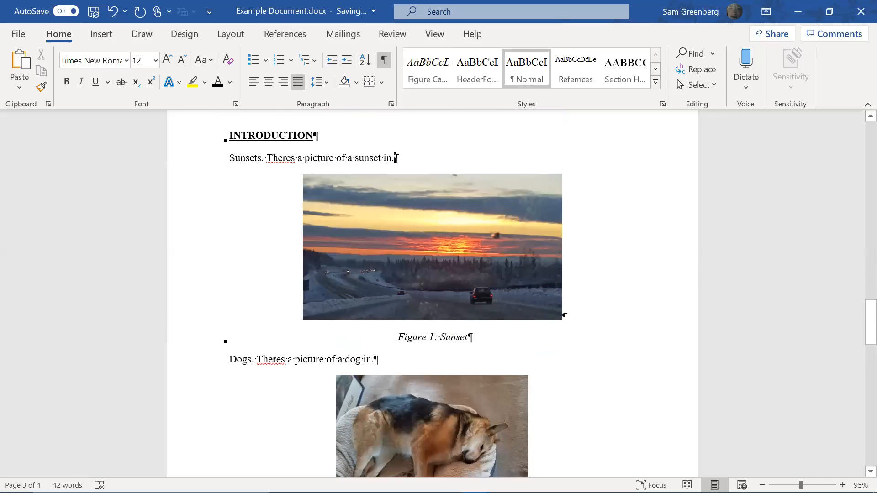
{"action": "key", "text": "BackSpace"}
Set up a Figure cross-reference to 'Figure 1: Sunset' with hyperlinking turned off
{"action": "left_click", "coordinate": [283, 35]}
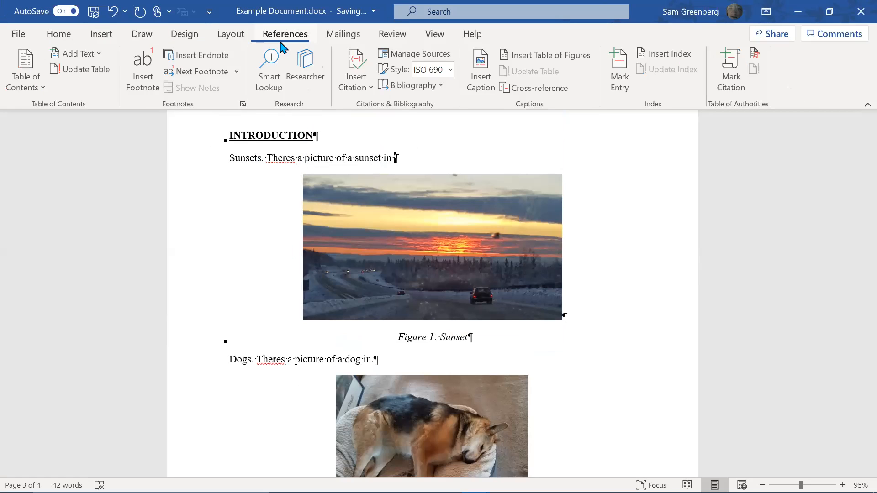
{"action": "left_click", "coordinate": [529, 90]}
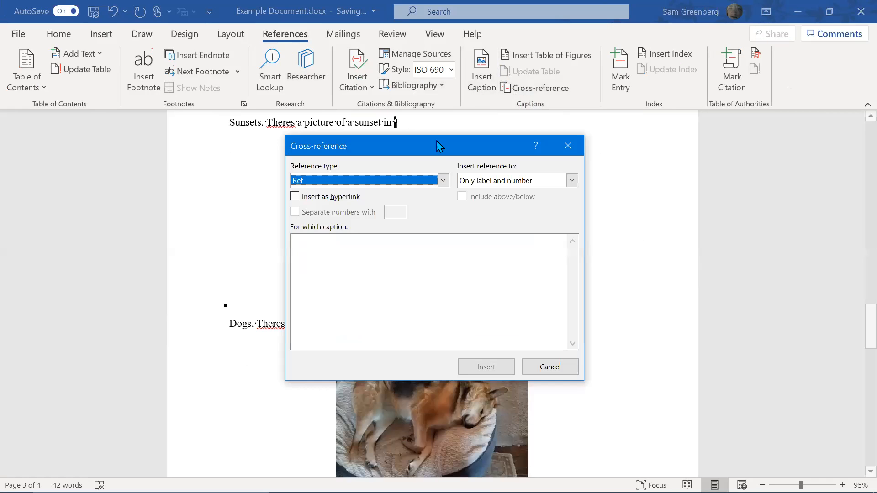
{"action": "left_click", "coordinate": [442, 180]}
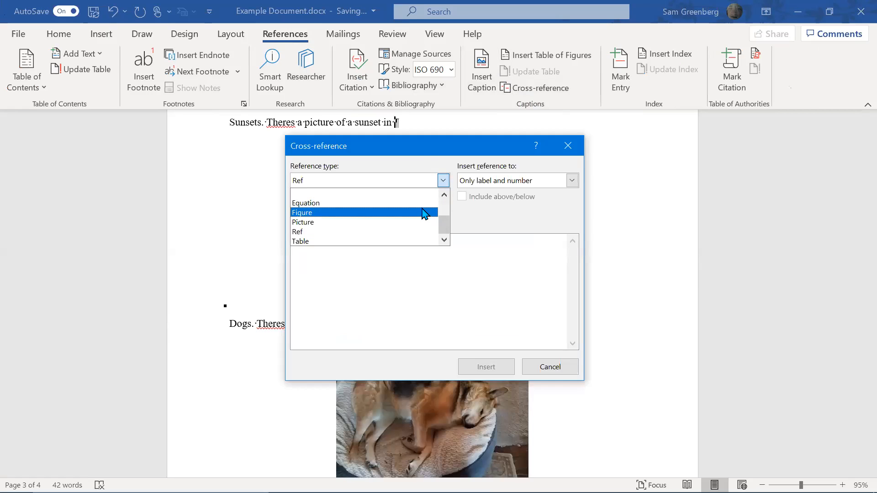
{"action": "left_click", "coordinate": [423, 214]}
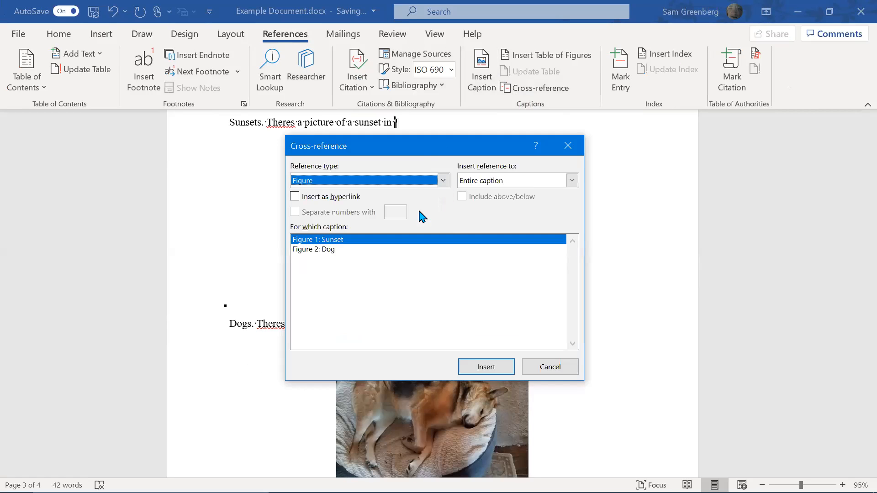
{"action": "left_click", "coordinate": [328, 240]}
{"action": "left_click", "coordinate": [360, 197]}
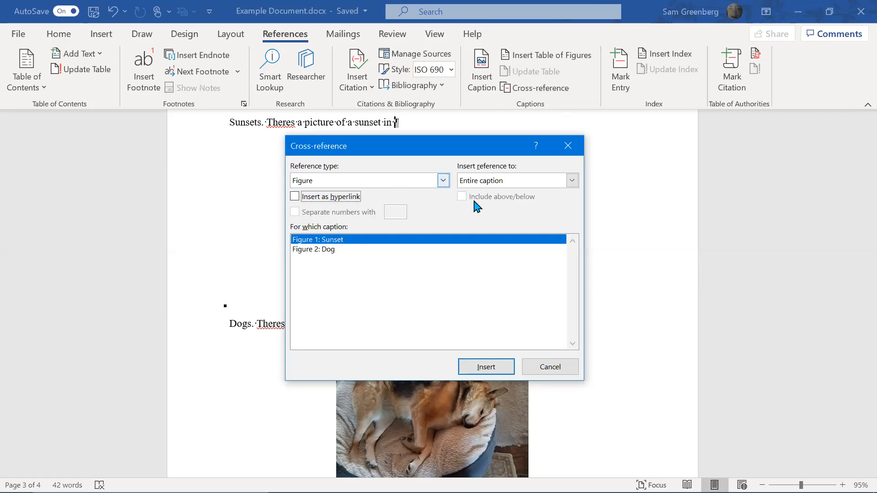
{"action": "left_click", "coordinate": [544, 181]}
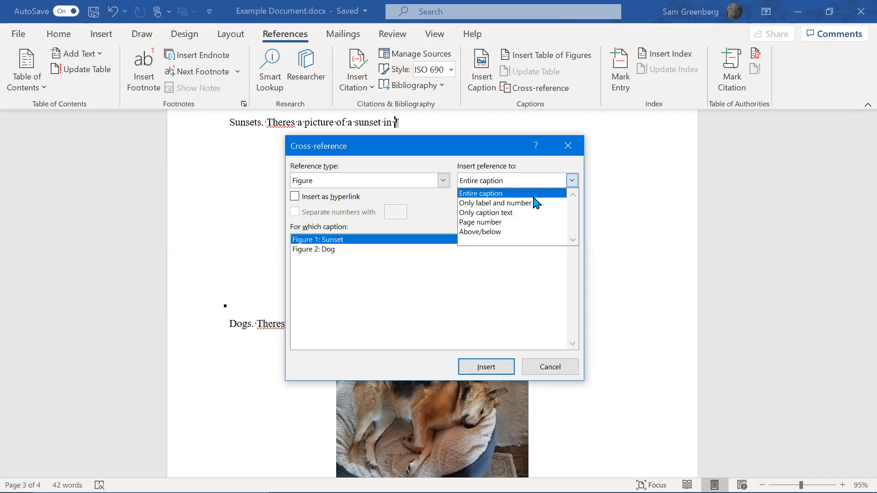
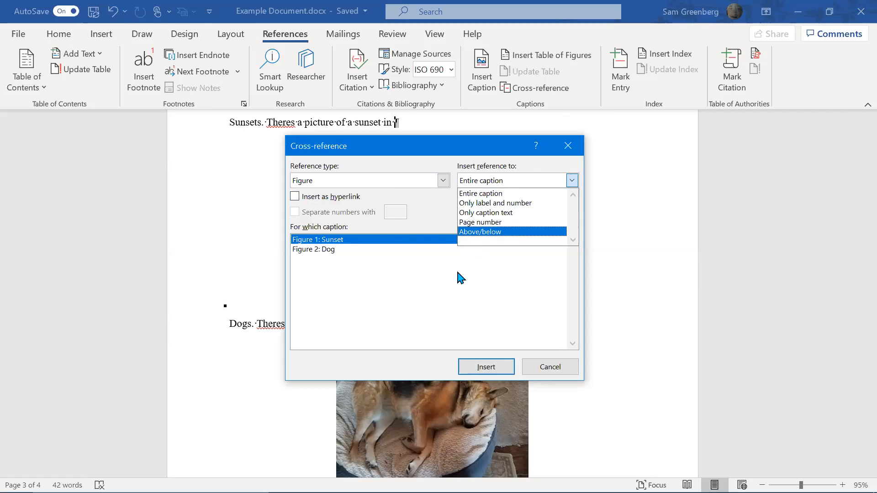
Insert a label-and-number-only cross-reference to Figure 1 in the sunset sentence, then add a period
{"action": "left_click", "coordinate": [538, 204]}
{"action": "left_click", "coordinate": [484, 367]}
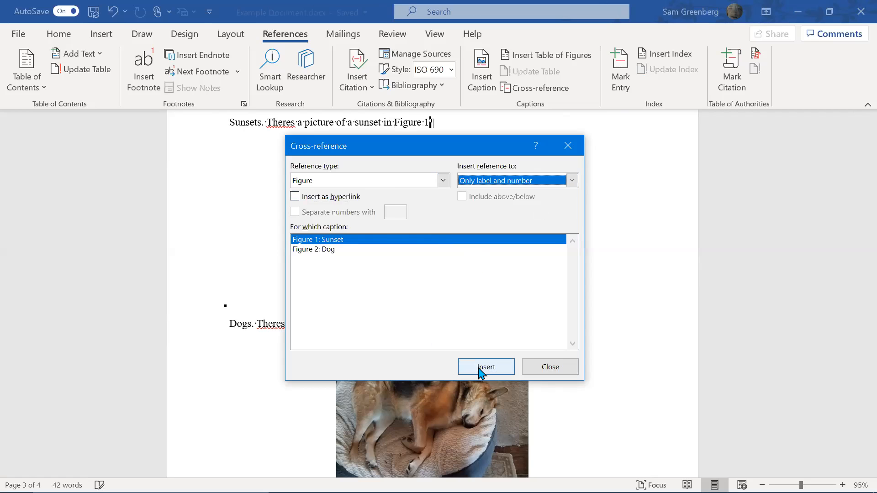
{"action": "left_click", "coordinate": [568, 145]}
{"action": "type", "text": "."}
Remove the period after 'dog in' and insert a cross-reference to 'Figure 2: Dog' there
{"action": "left_click", "coordinate": [412, 325]}
{"action": "key", "text": "BackSpace"}
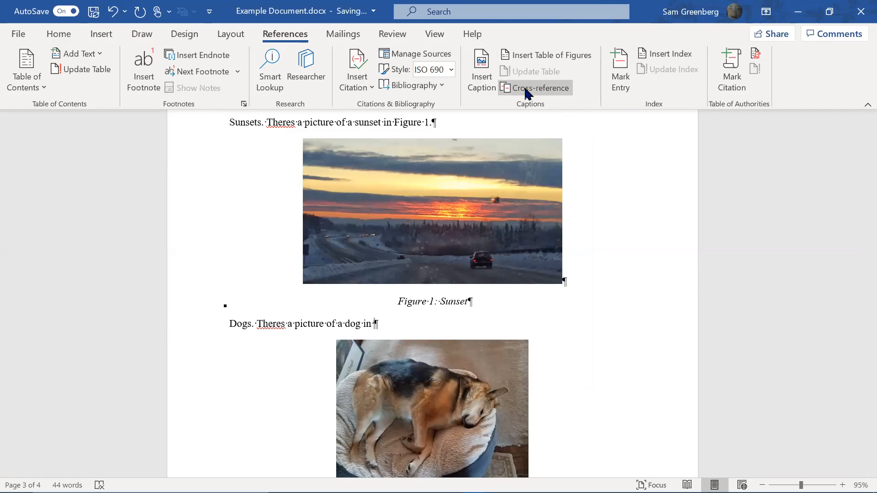
{"action": "left_click", "coordinate": [103, 36]}
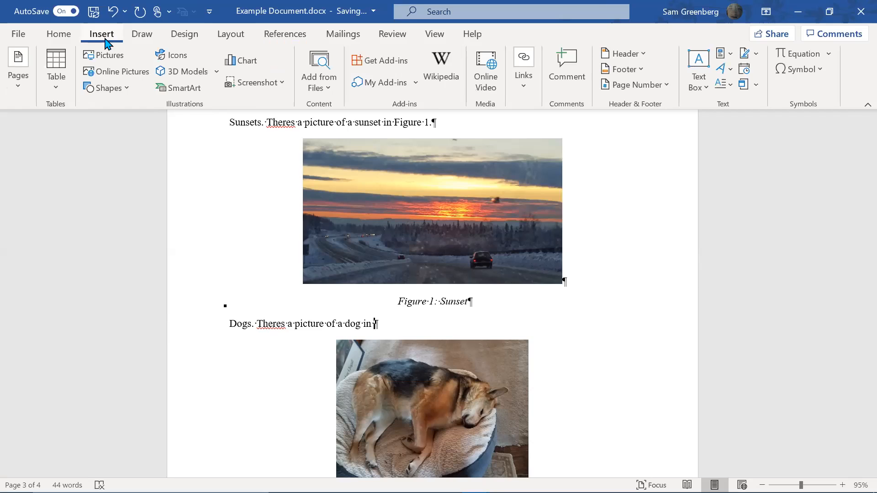
{"action": "left_click", "coordinate": [528, 87]}
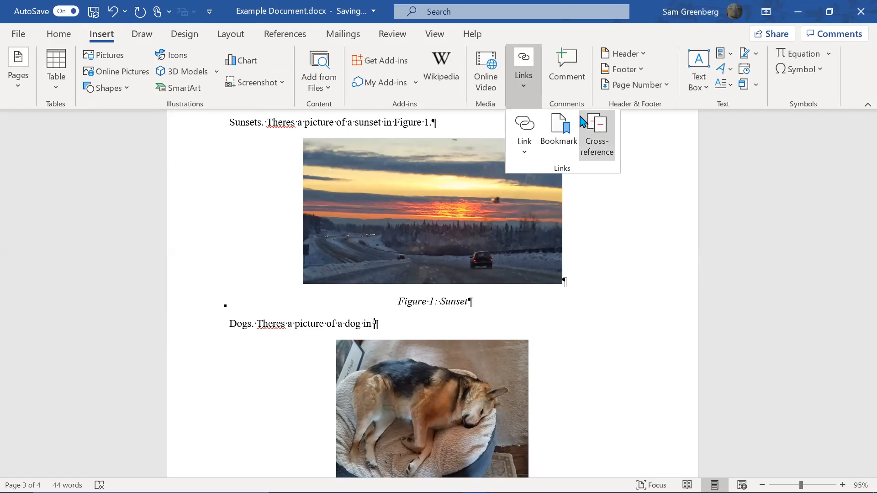
{"action": "left_click", "coordinate": [283, 35]}
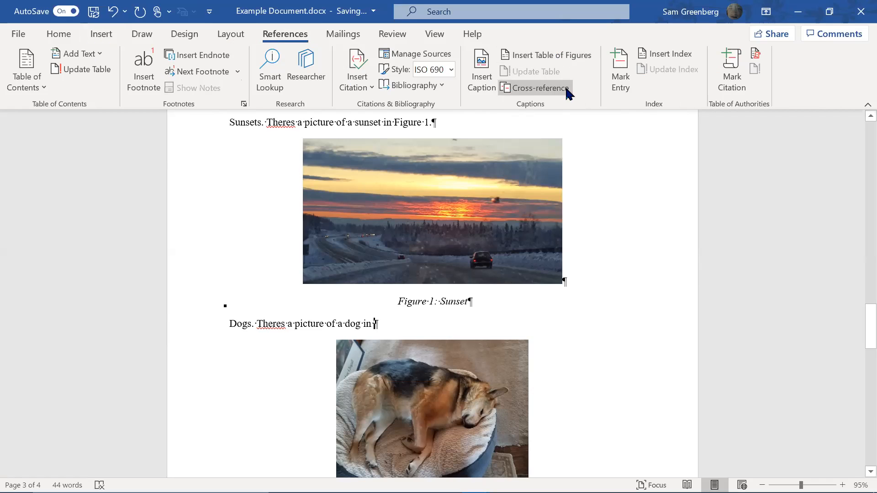
{"action": "left_click", "coordinate": [567, 90]}
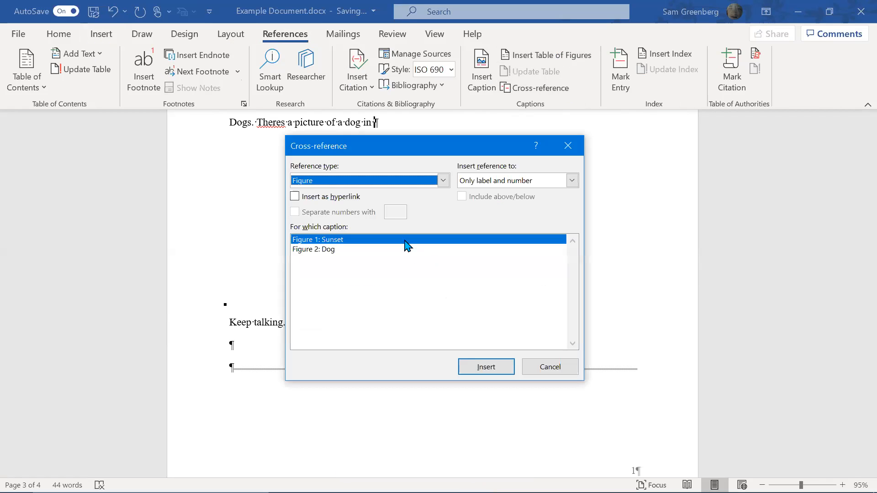
{"action": "left_click", "coordinate": [369, 255]}
{"action": "left_click", "coordinate": [501, 373]}
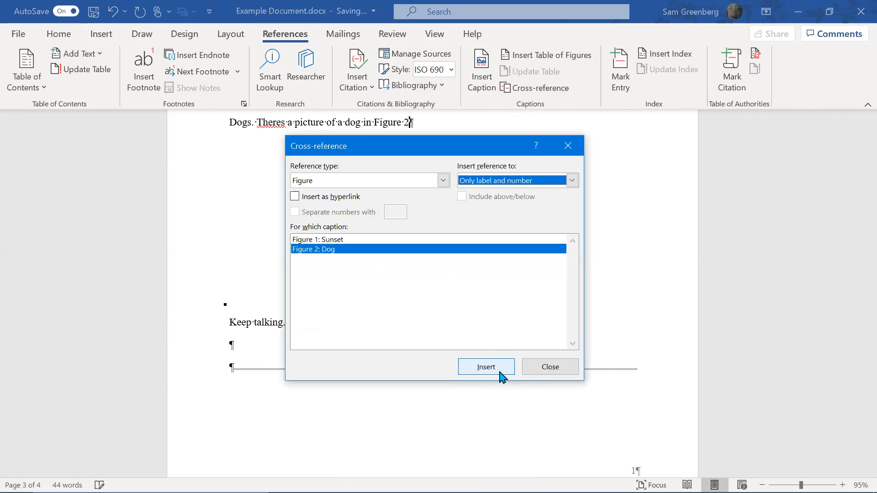
{"action": "left_click", "coordinate": [545, 372]}
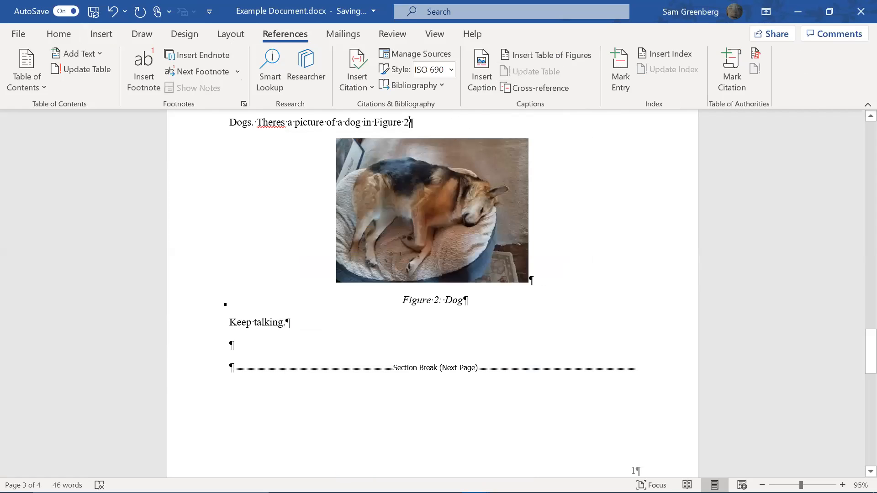
{"action": "scroll", "coordinate": [613, 212], "scroll_direction": "up", "scroll_amount": 8}
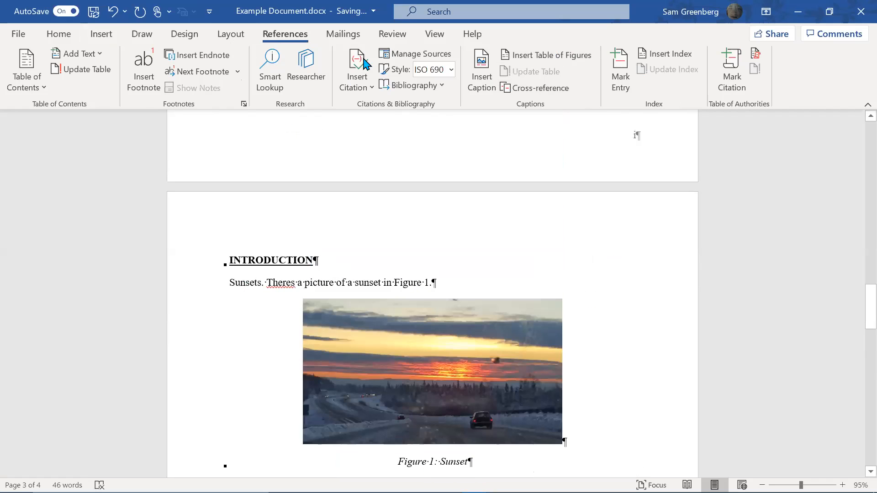
Type 'Actually dogs first, better dog in .' on a new line under INTRODUCTION, followed by an empty paragraph
{"action": "key", "text": "Return"}
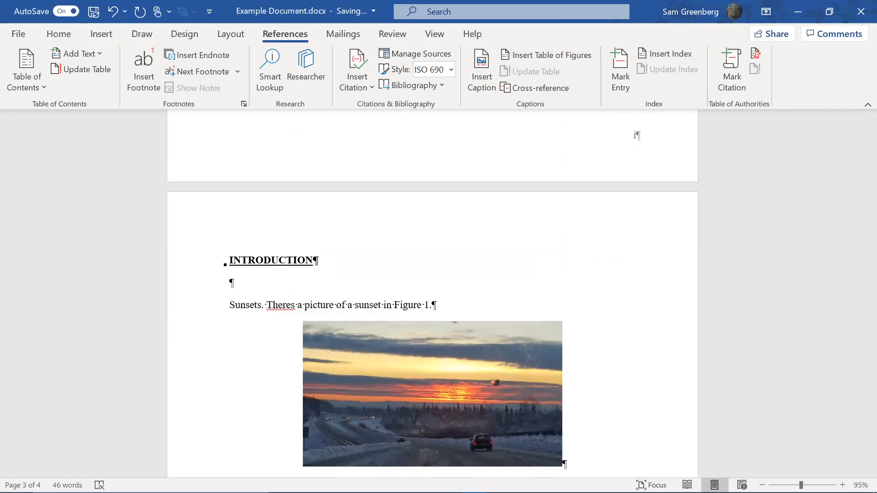
{"action": "type", "text": "Actually"}
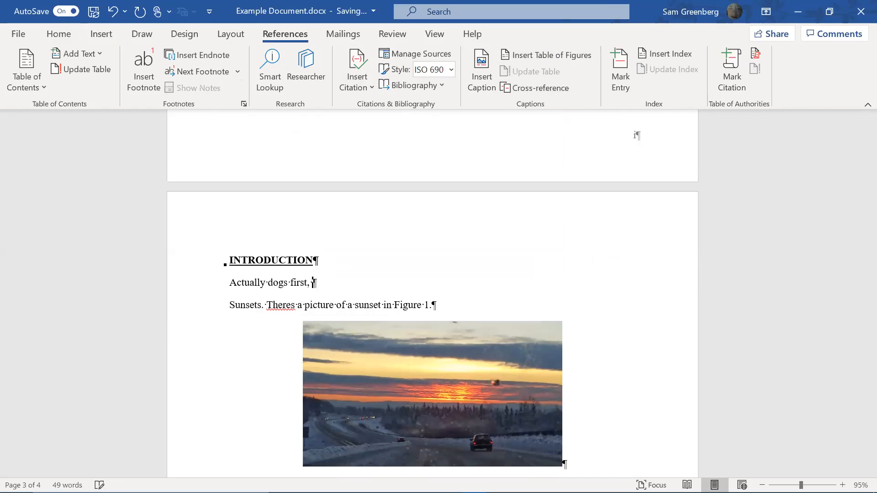
{"action": "type", "text": "dog"}
{"action": "key", "text": "Return"}
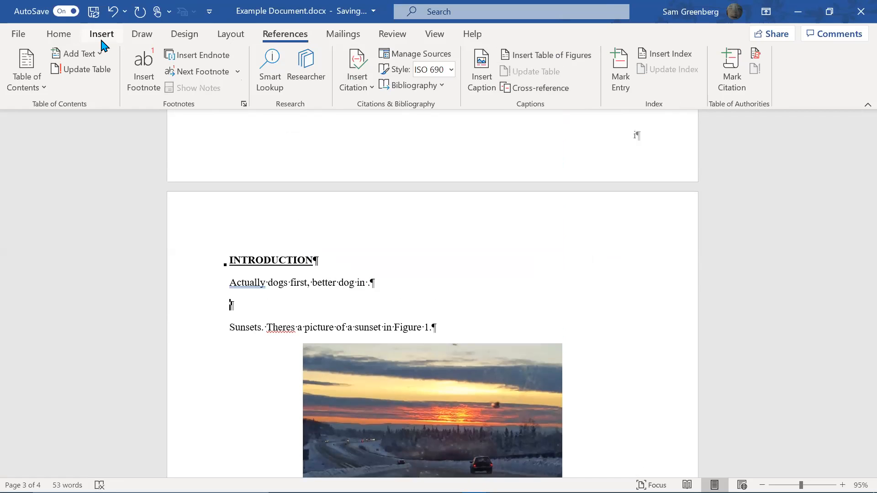
{"action": "left_click", "coordinate": [102, 34]}
Insert the dog-on-a-bed photo below the new line, shrink it and centre it
{"action": "left_click", "coordinate": [101, 55]}
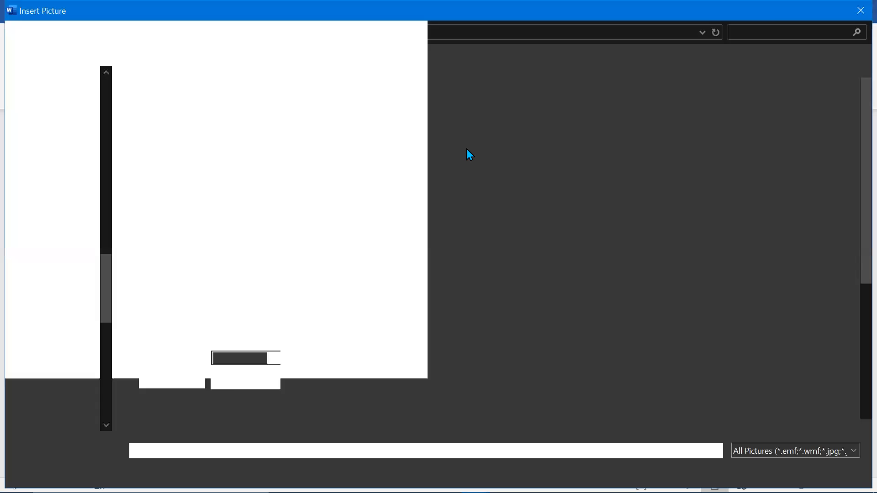
{"action": "scroll", "coordinate": [503, 163], "scroll_direction": "down", "scroll_amount": 3}
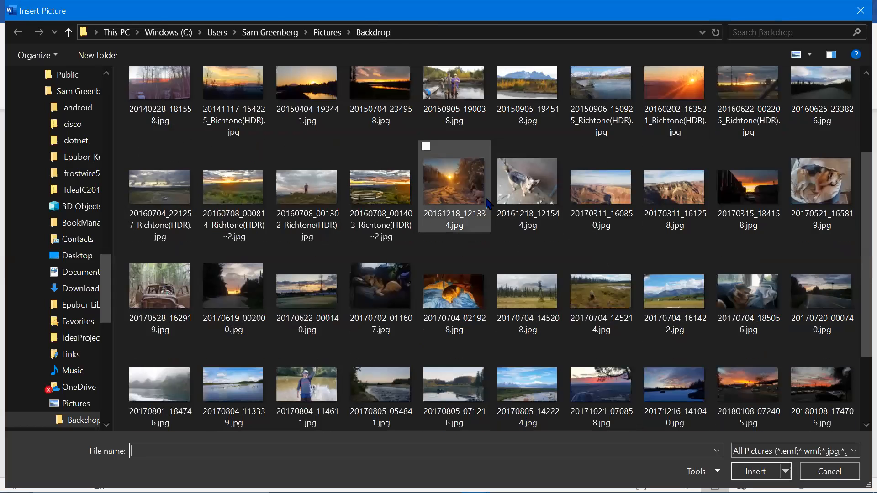
{"action": "double_click", "coordinate": [383, 276]}
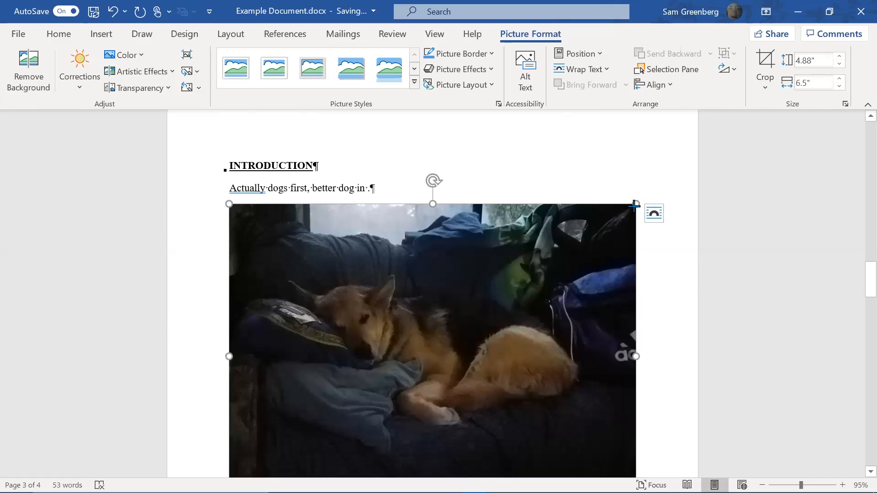
{"action": "left_click_drag", "start_coordinate": [635, 205], "coordinate": [508, 300]}
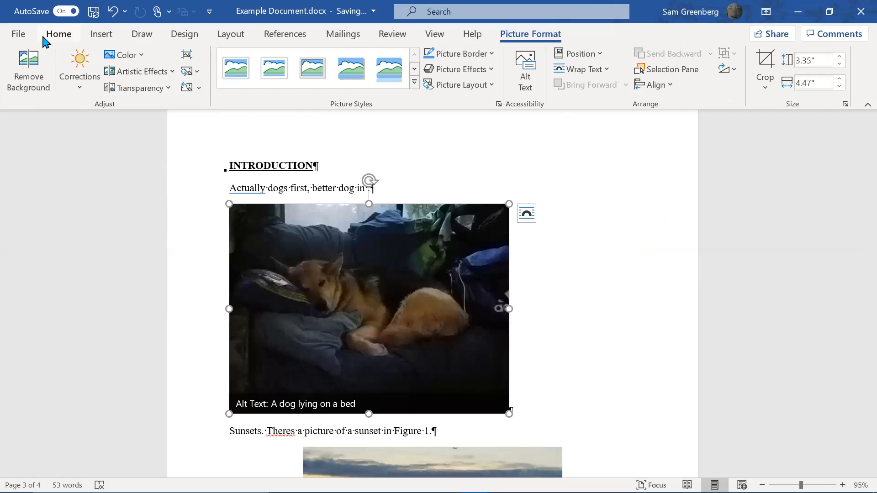
{"action": "left_click", "coordinate": [47, 36]}
{"action": "left_click", "coordinate": [268, 83]}
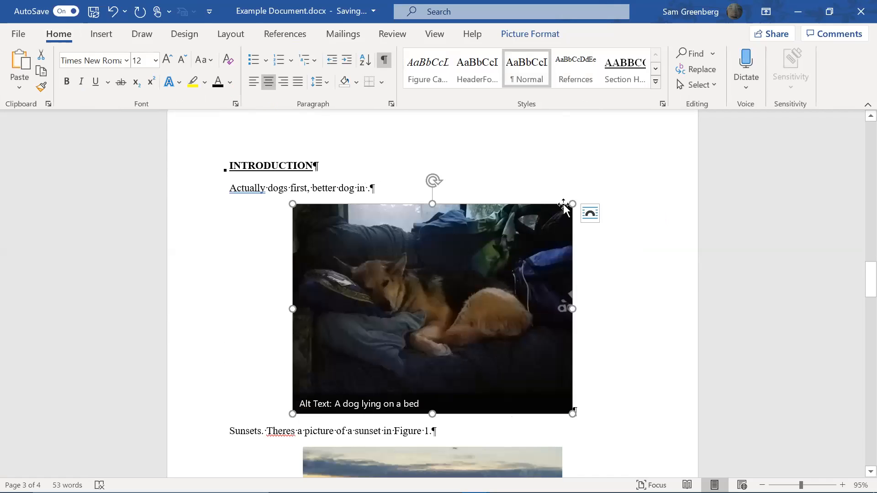
{"action": "left_click_drag", "start_coordinate": [541, 227], "coordinate": [459, 289]}
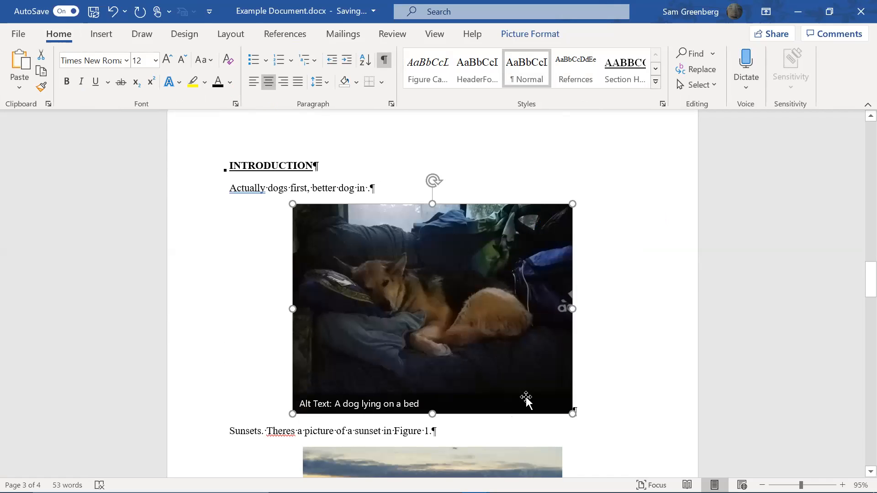
Shrink the sunset and Figure 2 dog pictures, and add an empty paragraph below the new dog photo
{"action": "left_click", "coordinate": [526, 397]}
{"action": "left_click", "coordinate": [566, 360]}
{"action": "left_click", "coordinate": [540, 375]}
{"action": "left_click_drag", "start_coordinate": [563, 363], "coordinate": [479, 409]}
{"action": "scroll", "coordinate": [594, 353], "scroll_direction": "down", "scroll_amount": 5}
{"action": "left_click", "coordinate": [492, 411]}
{"action": "left_click_drag", "start_coordinate": [528, 395], "coordinate": [490, 418]}
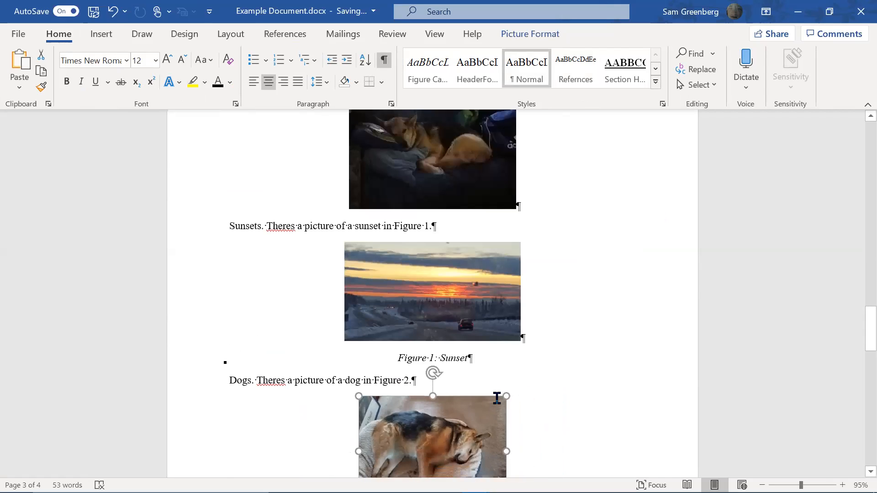
{"action": "scroll", "coordinate": [508, 379], "scroll_direction": "down", "scroll_amount": 6}
{"action": "scroll", "coordinate": [522, 368], "scroll_direction": "up", "scroll_amount": 10}
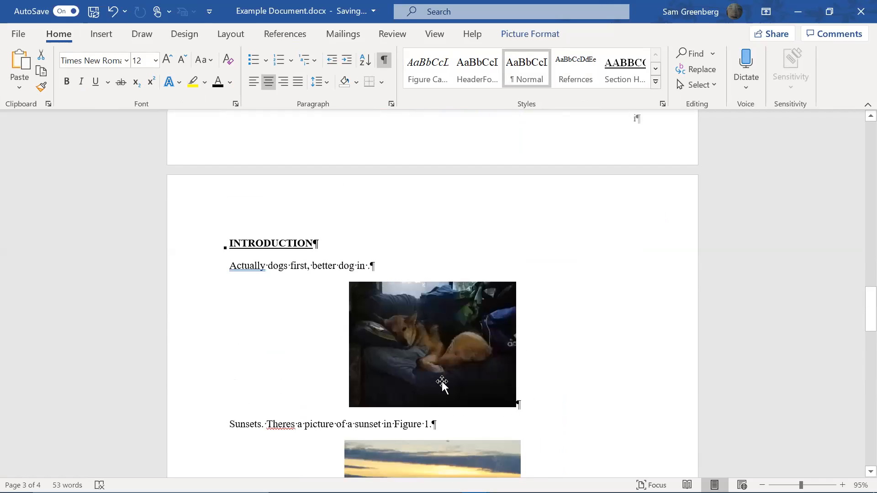
{"action": "left_click", "coordinate": [526, 393]}
{"action": "key", "text": "Return"}
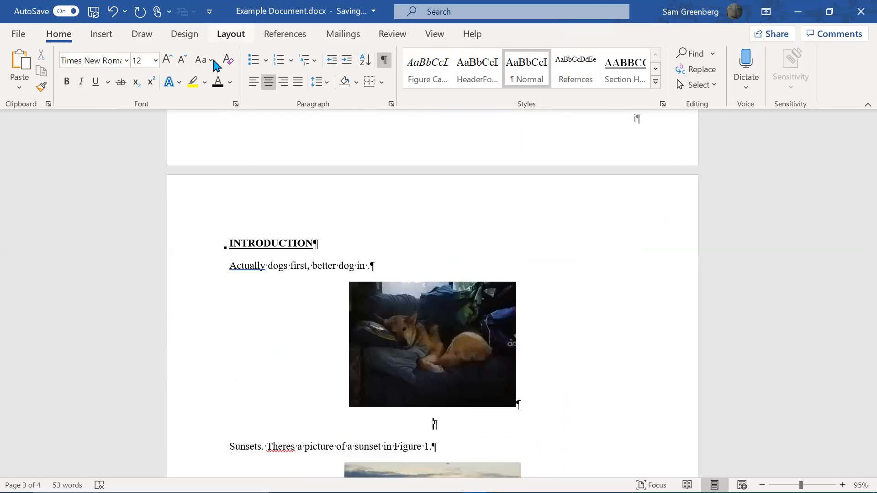
Caption the new dog photo 'Figure 1: Doggo' and centre the caption
{"action": "left_click", "coordinate": [284, 34]}
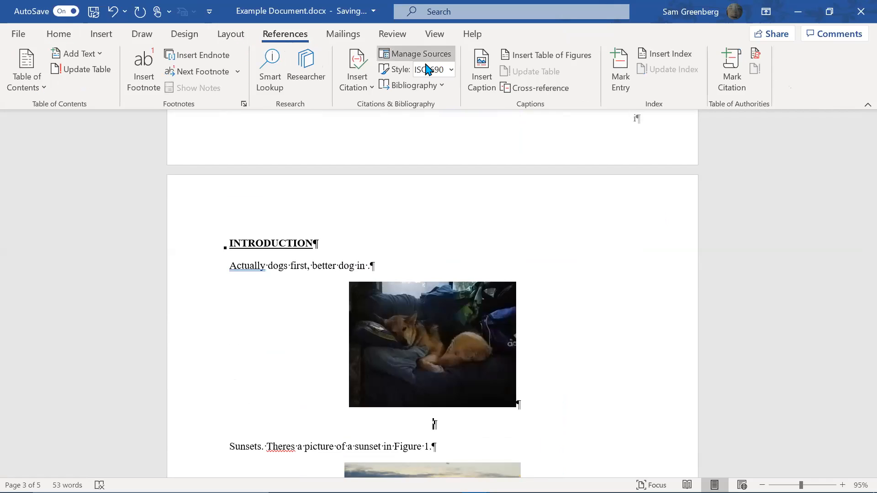
{"action": "left_click", "coordinate": [497, 79]}
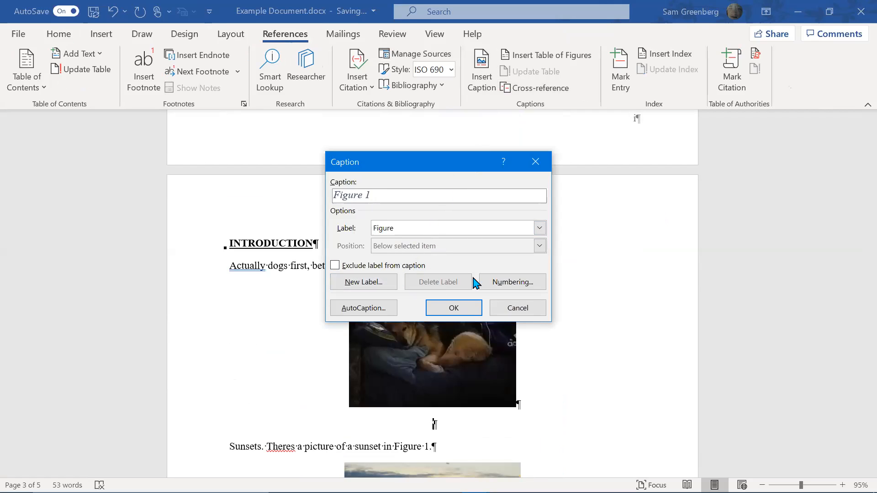
{"action": "type", "text": "s"}
{"action": "left_click", "coordinate": [457, 306]}
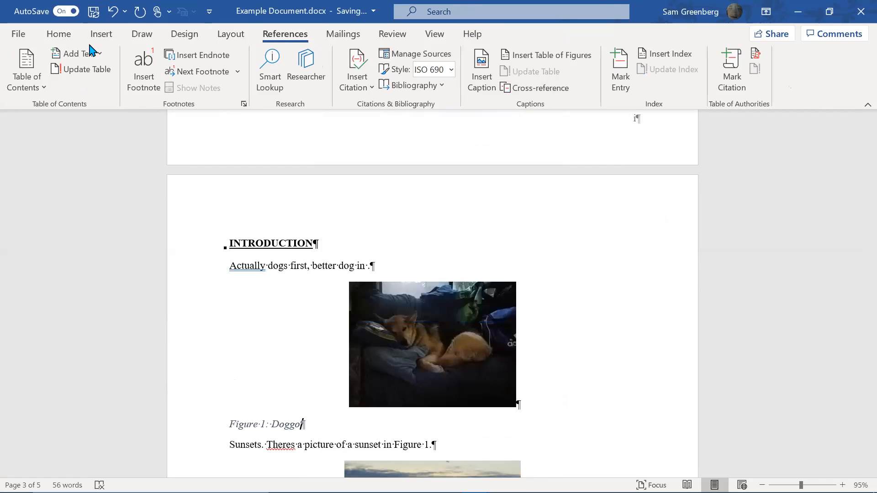
{"action": "left_click", "coordinate": [66, 39]}
{"action": "left_click", "coordinate": [432, 78]}
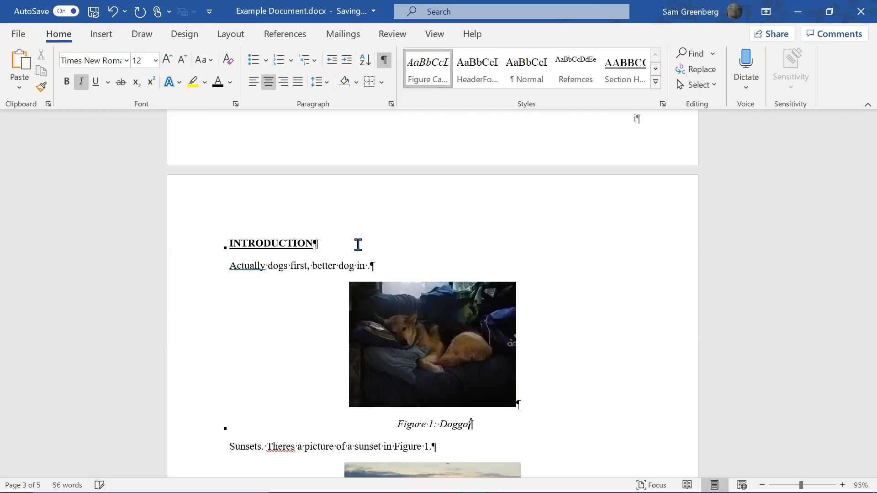
Insert a cross-reference to Figure 1 after 'better dog in'
{"action": "left_click", "coordinate": [365, 265]}
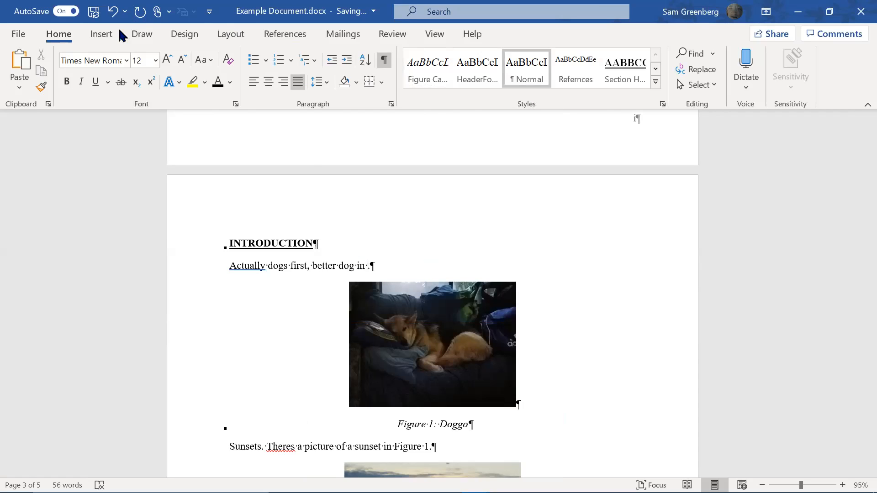
{"action": "left_click", "coordinate": [293, 36]}
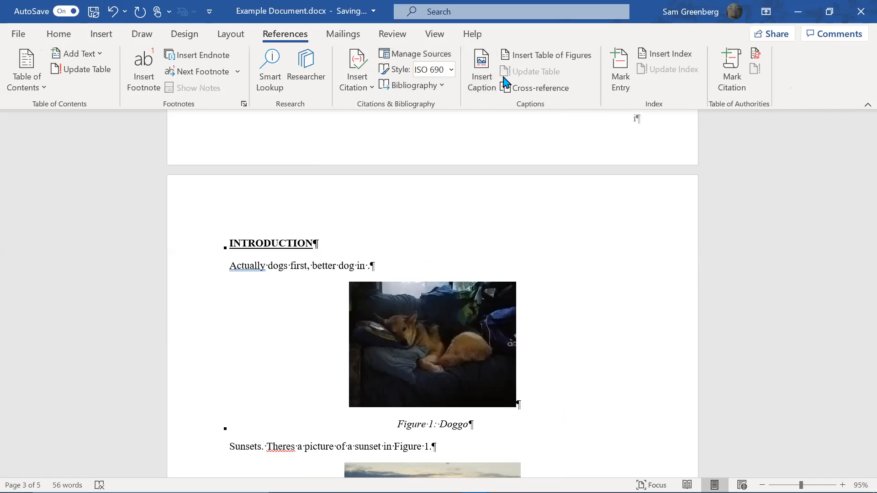
{"action": "left_click", "coordinate": [524, 91]}
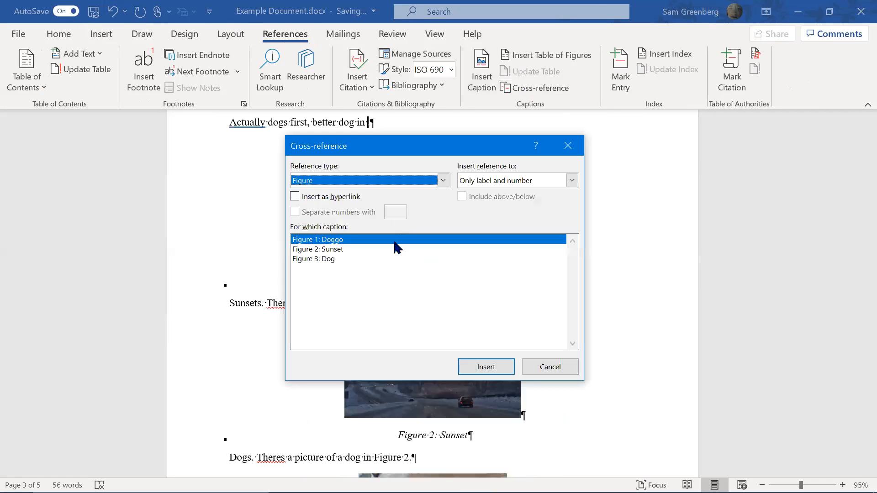
{"action": "left_click", "coordinate": [487, 366]}
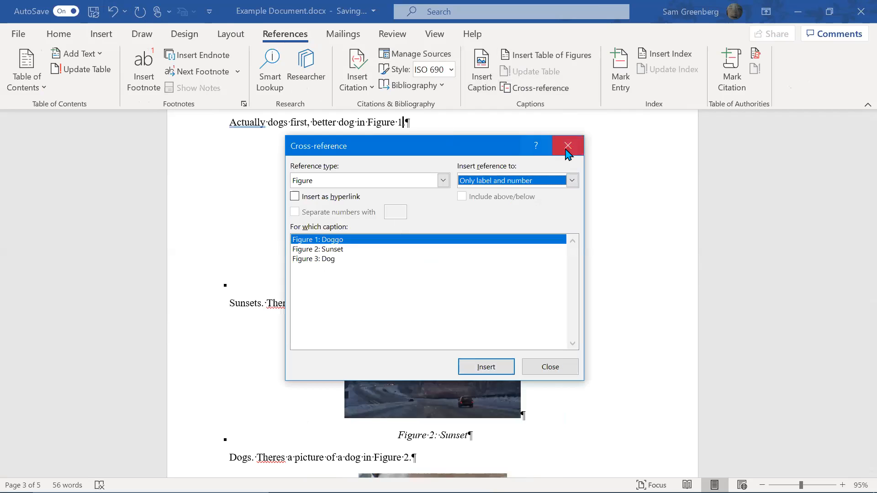
{"action": "left_click", "coordinate": [568, 146]}
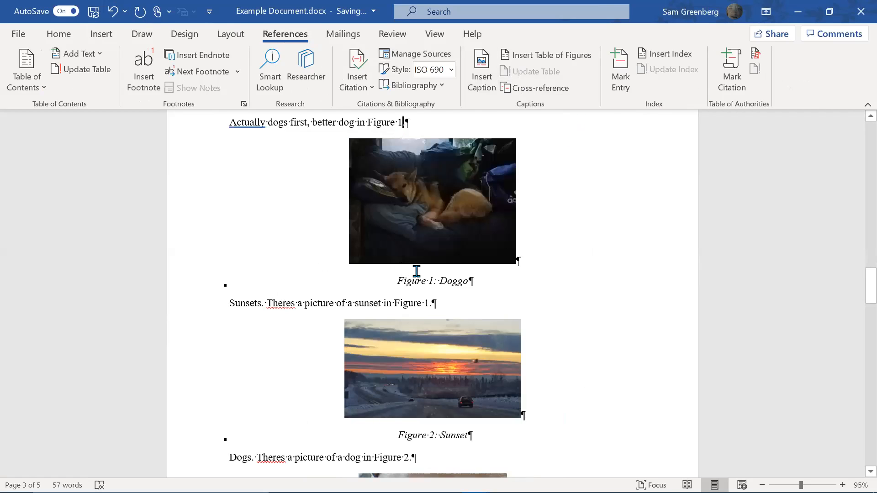
Check the Figure 1 and Figure 2 references, then add a '(ctrl+a)' note line below the first sentence
{"action": "left_click", "coordinate": [415, 306]}
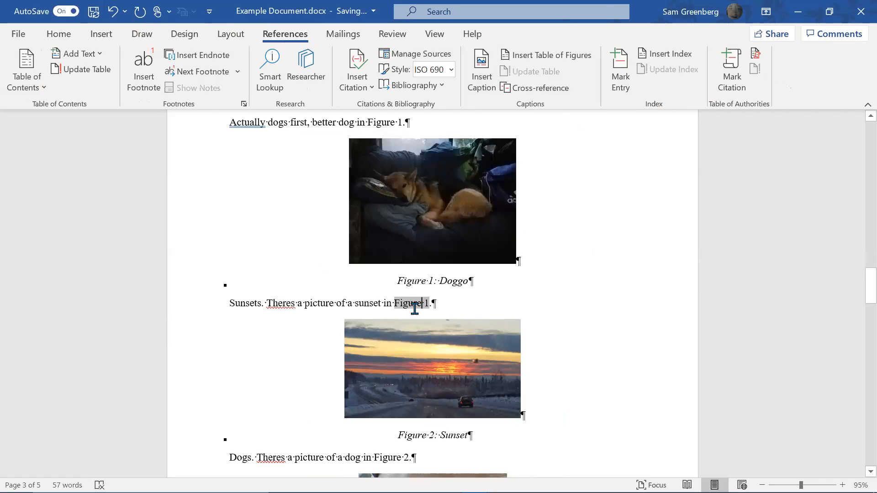
{"action": "scroll", "coordinate": [457, 308], "scroll_direction": "down", "scroll_amount": 4}
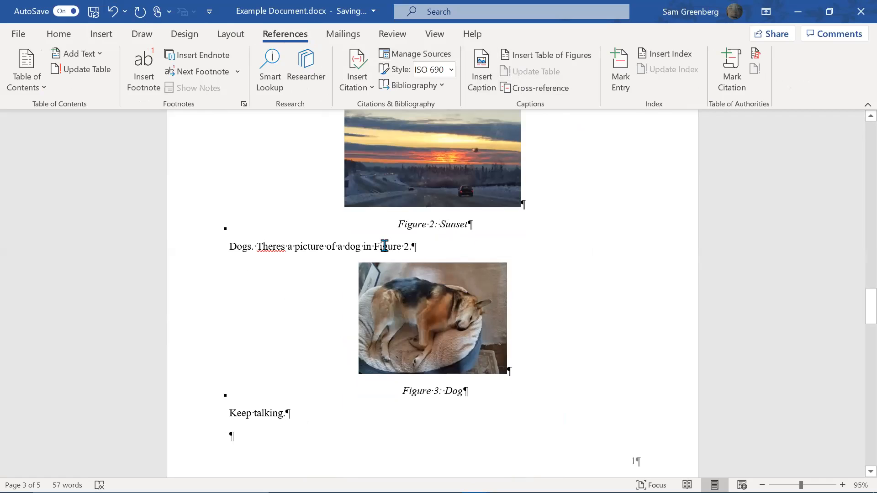
{"action": "left_click", "coordinate": [403, 242]}
{"action": "left_click", "coordinate": [585, 261]}
{"action": "key", "text": "Up"}
{"action": "key", "text": "Up"}
{"action": "key", "text": "Up"}
{"action": "key", "text": "Up"}
{"action": "key", "text": "Up"}
{"action": "key", "text": "Up"}
{"action": "key", "text": "Up"}
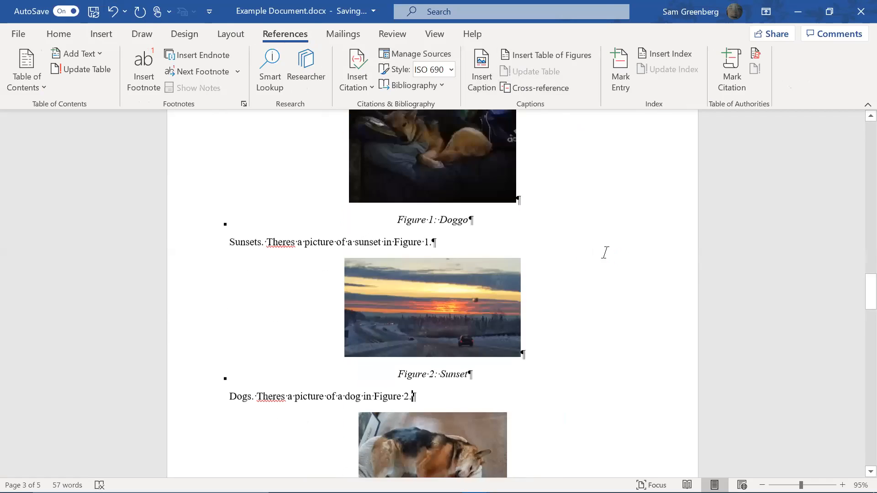
{"action": "key", "text": "ctrl+a"}
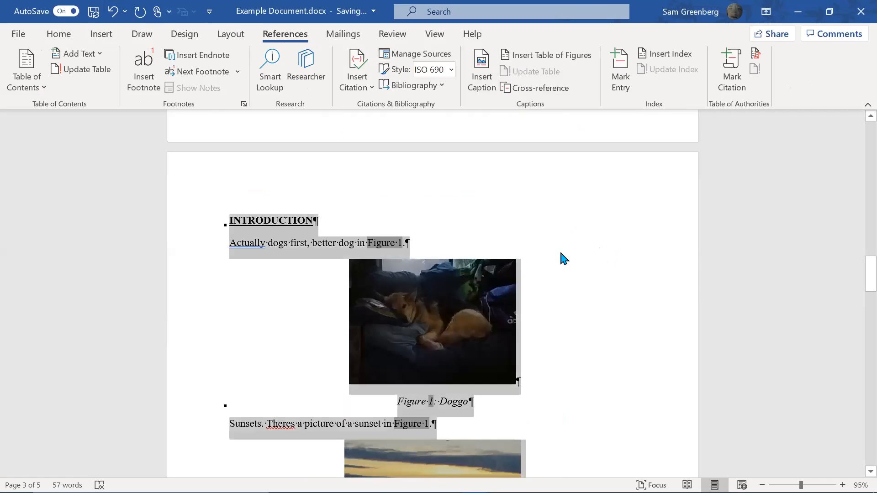
{"action": "left_click", "coordinate": [494, 242]}
{"action": "key", "text": "Return"}
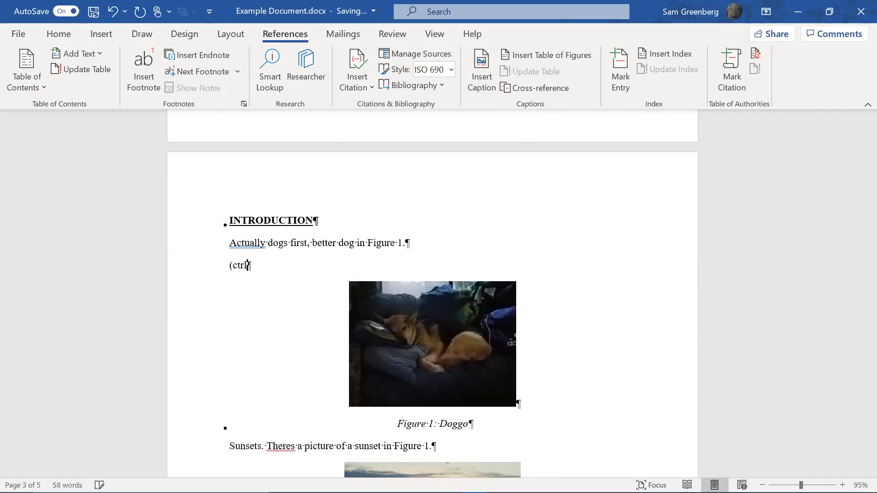
{"action": "type", "text": "(ctrl+a"}
Select the whole document and update all fields with F9 to renumber the figures
{"action": "key", "text": "ctrl+a"}
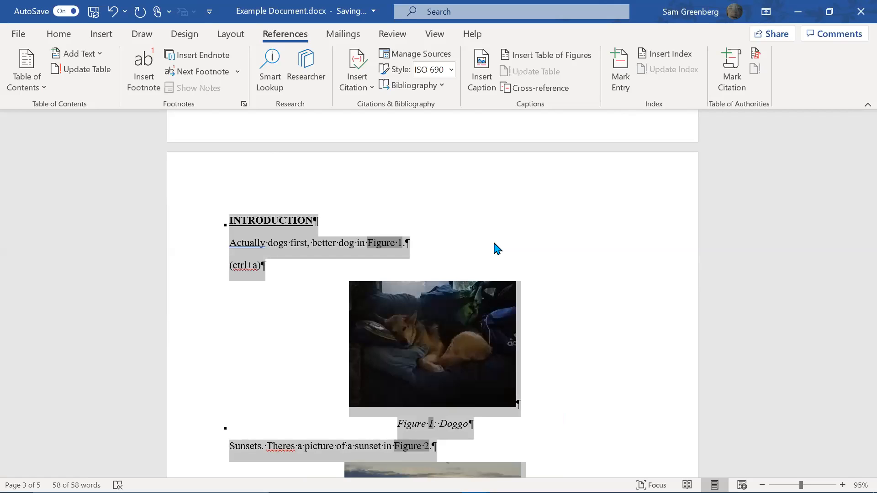
{"action": "left_click", "coordinate": [506, 257]}
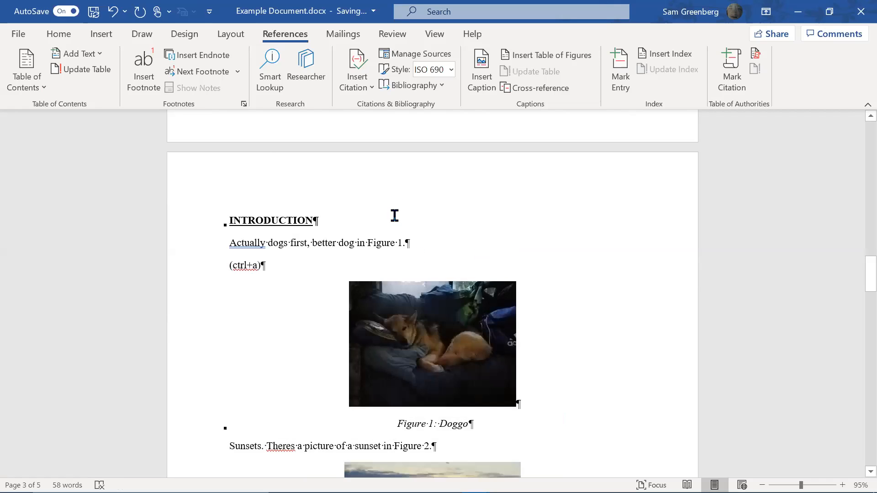
{"action": "scroll", "coordinate": [386, 265], "scroll_direction": "down", "scroll_amount": 3}
{"action": "scroll", "coordinate": [386, 264], "scroll_direction": "up", "scroll_amount": 3}
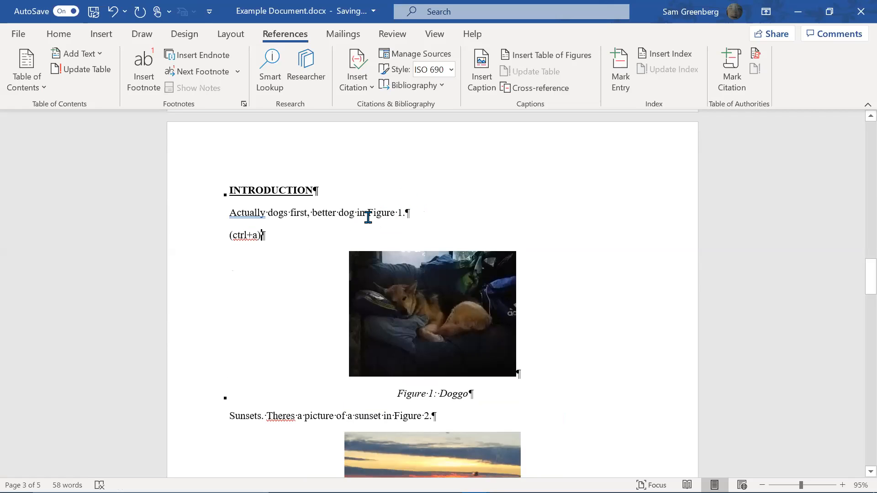
{"action": "key", "text": "ctrl+a"}
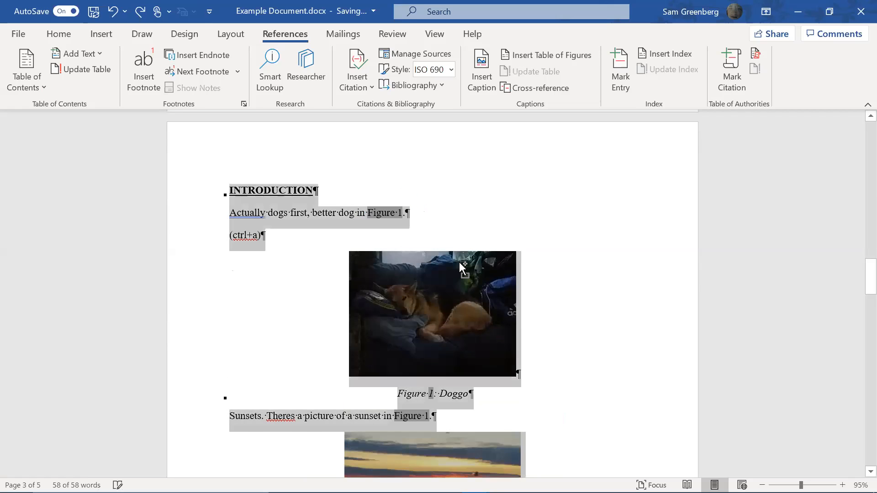
{"action": "key", "text": "F9"}
{"action": "key", "text": "BackSpace"}
{"action": "key", "text": "BackSpace"}
{"action": "key", "text": "BackSpace"}
{"action": "key", "text": "BackSpace"}
{"action": "key", "text": "BackSpace"}
{"action": "key", "text": "BackSpace"}
{"action": "key", "text": "BackSpace"}
{"action": "key", "text": "BackSpace"}
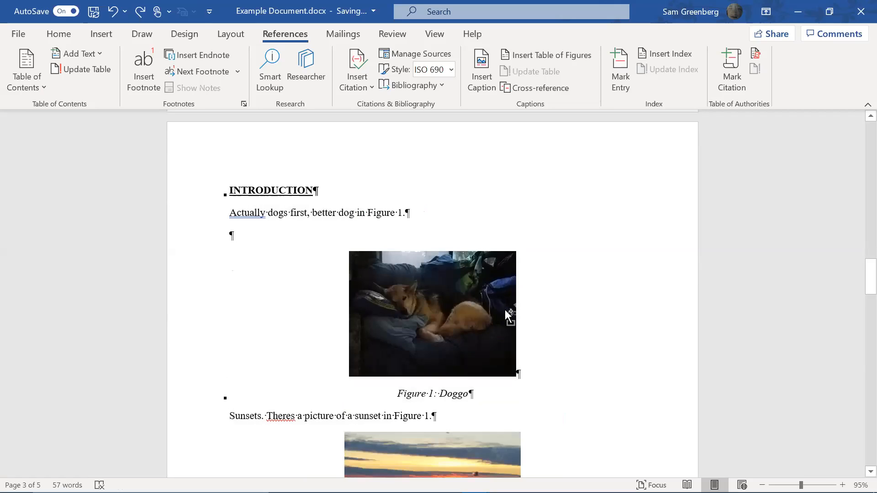
{"action": "key", "text": "ctrl+z"}
{"action": "key", "text": "ctrl+z"}
{"action": "scroll", "coordinate": [569, 280], "scroll_direction": "down", "scroll_amount": 3}
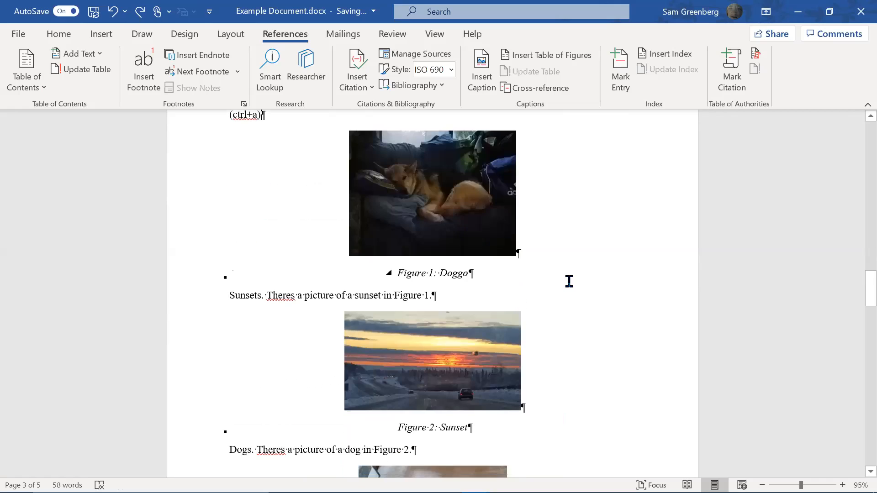
{"action": "key", "text": "ctrl+a"}
{"action": "key", "text": "F9"}
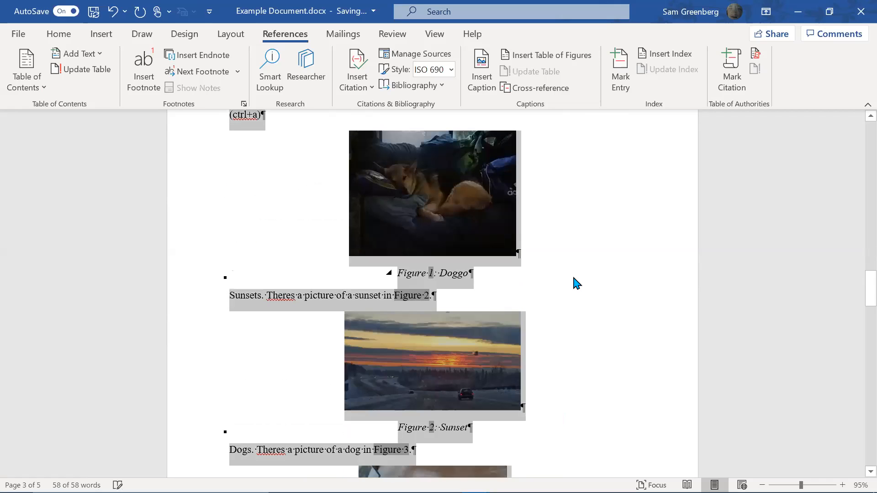
{"action": "key", "text": "ctrl+z"}
{"action": "key", "text": "ctrl+y"}
{"action": "left_click", "coordinate": [506, 293]}
Add an '(F9)' note line, then delete both the (ctrl+a) and (F9) note lines
{"action": "scroll", "coordinate": [432, 242], "scroll_direction": "up", "scroll_amount": 3}
{"action": "left_click", "coordinate": [315, 235]}
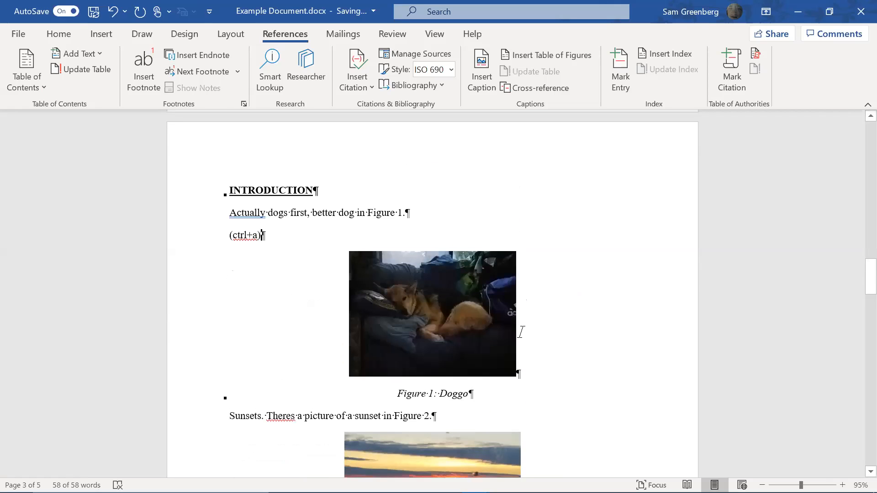
{"action": "key", "text": "Return"}
{"action": "type", "text": "(F9"}
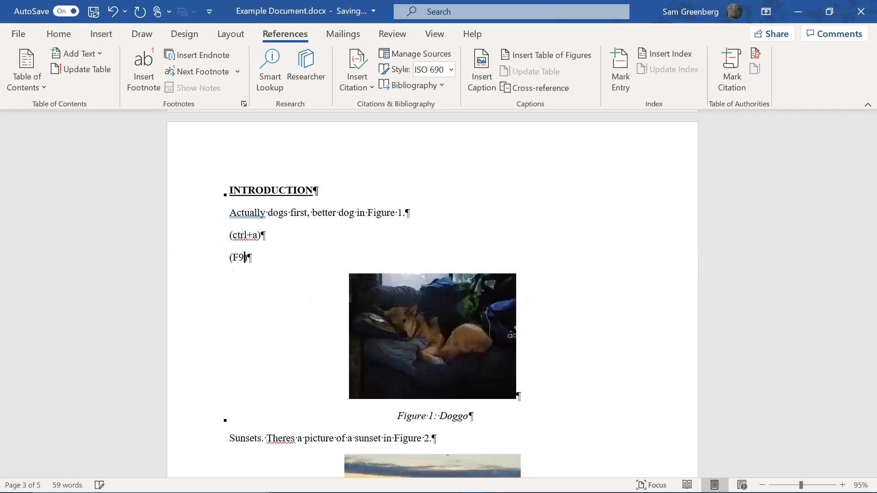
{"action": "key", "text": "shift+Up"}
{"action": "key", "text": "shift+Up"}
{"action": "key", "text": "shift+Down"}
{"action": "key", "text": "shift+Home"}
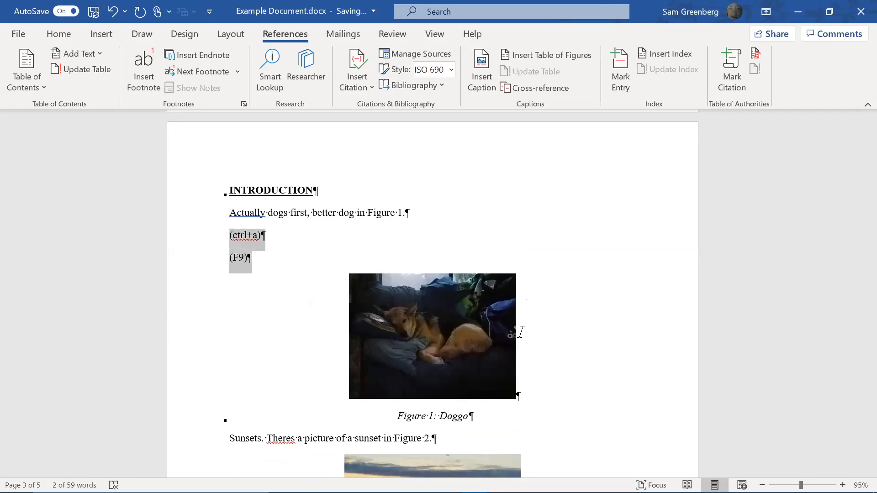
{"action": "key", "text": "Delete"}
{"action": "scroll", "coordinate": [513, 286], "scroll_direction": "down", "scroll_amount": 10}
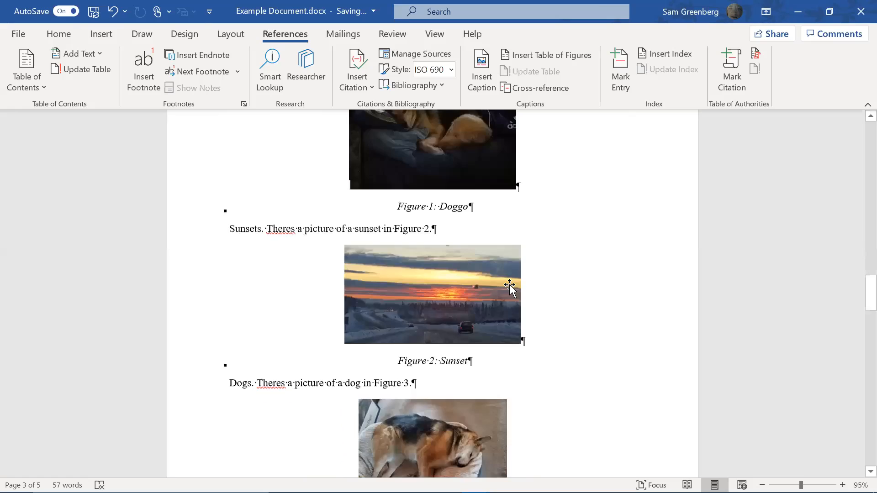
Insert a page break with Ctrl+Enter after 'Keep talking.'
{"action": "scroll", "coordinate": [511, 283], "scroll_direction": "up", "scroll_amount": 3}
{"action": "scroll", "coordinate": [513, 280], "scroll_direction": "down", "scroll_amount": 4}
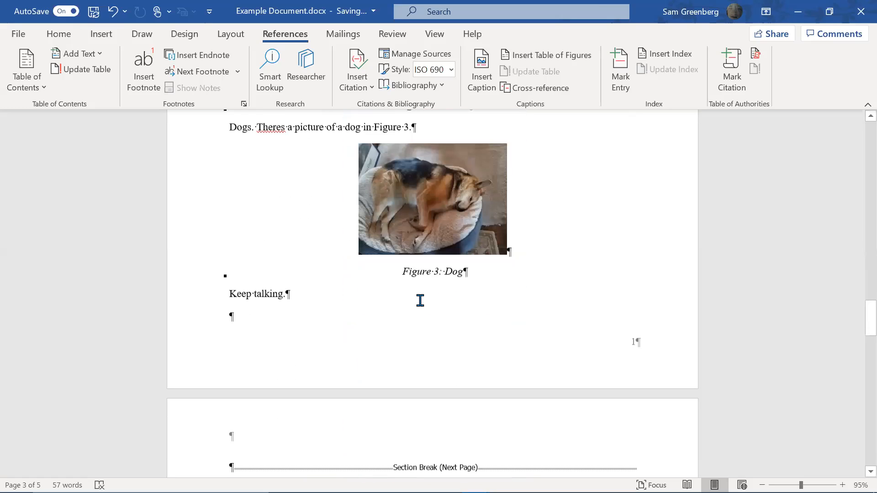
{"action": "left_click", "coordinate": [449, 334]}
{"action": "key", "text": "Return"}
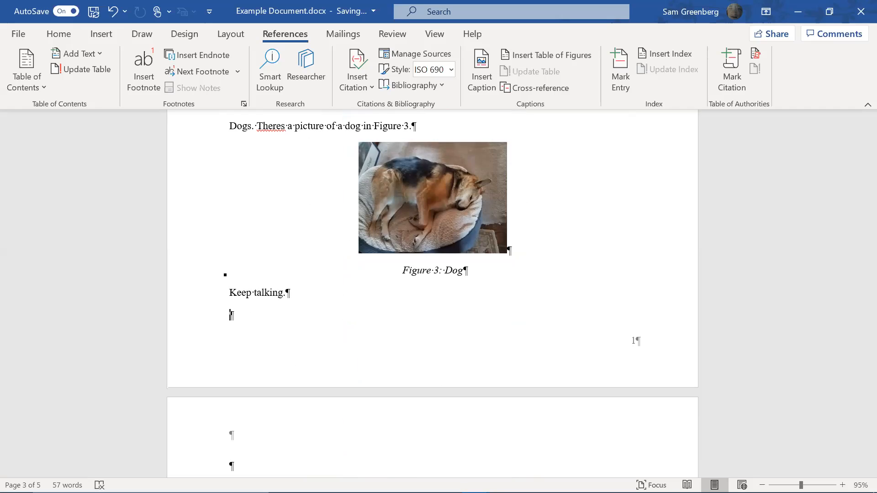
{"action": "key", "text": "ctrl+Return"}
{"action": "scroll", "coordinate": [438, 333], "scroll_direction": "down", "scroll_amount": 3}
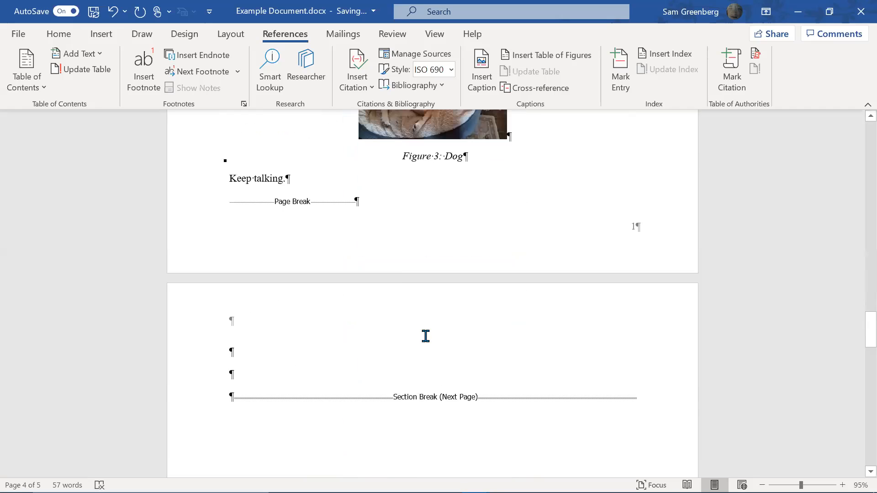
Insert a 3x3 table on the new page, undo it, and reopen the table size grid
{"action": "left_click", "coordinate": [100, 35]}
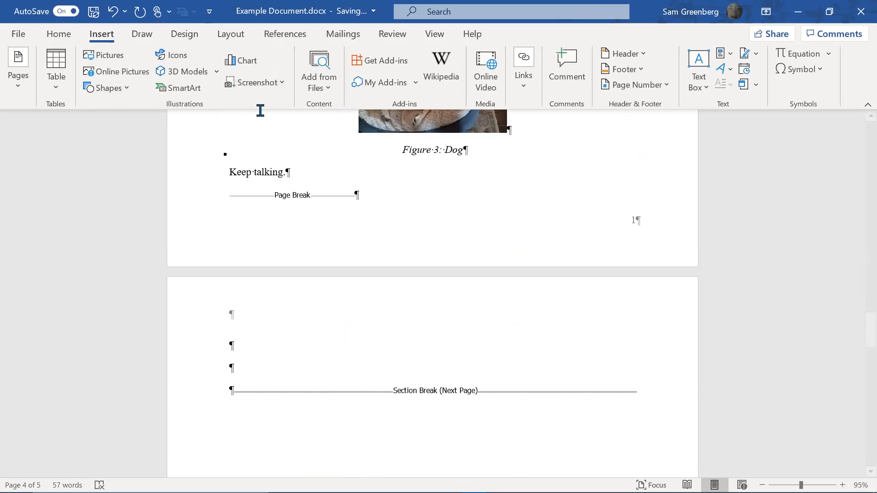
{"action": "left_click", "coordinate": [49, 79]}
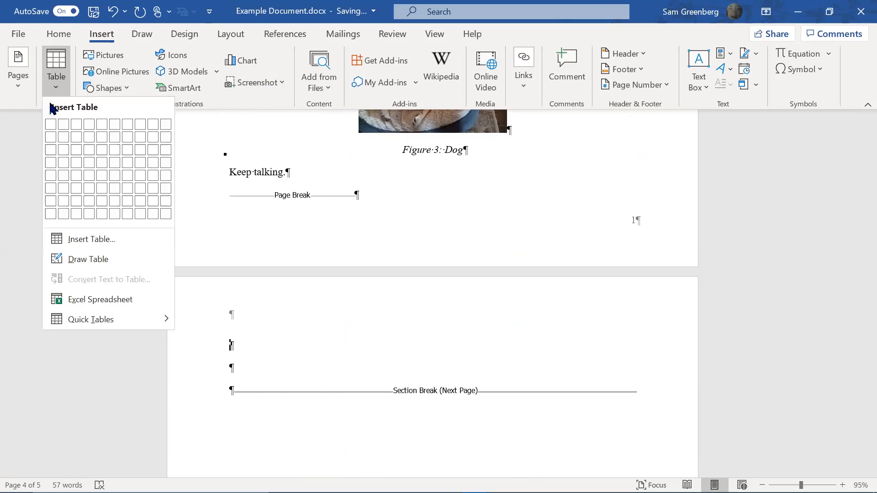
{"action": "left_click", "coordinate": [80, 155]}
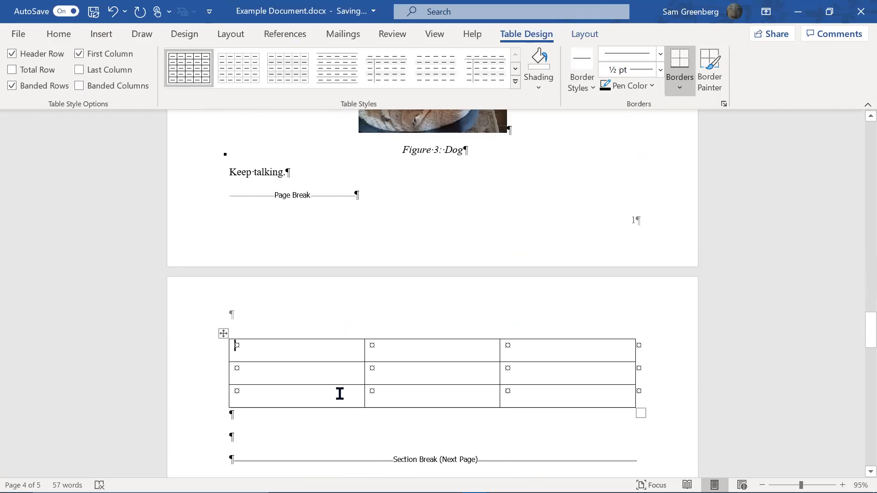
{"action": "type", "text": "Table Title:"}
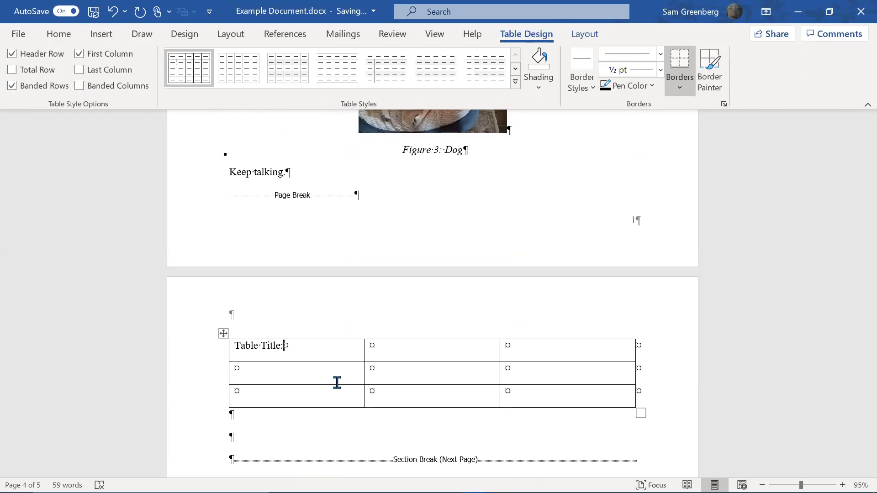
{"action": "key", "text": "ctrl+z"}
{"action": "key", "text": "ctrl+z"}
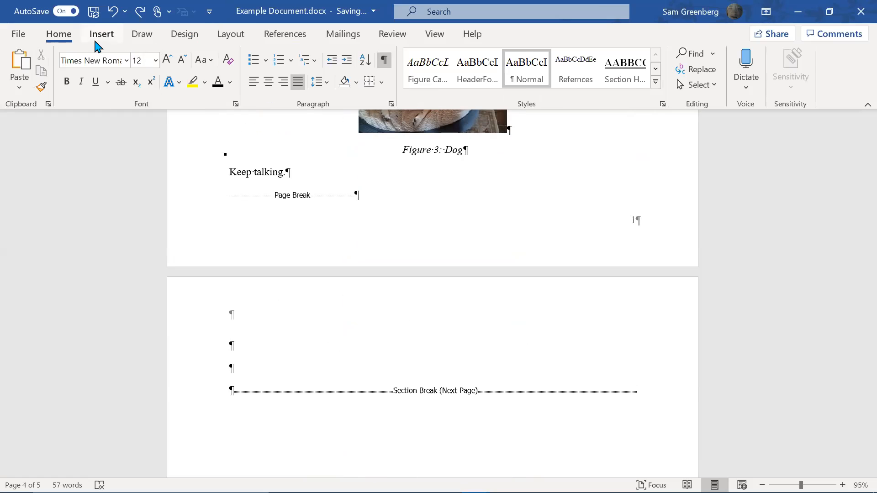
{"action": "left_click", "coordinate": [97, 36]}
{"action": "left_click", "coordinate": [66, 93]}
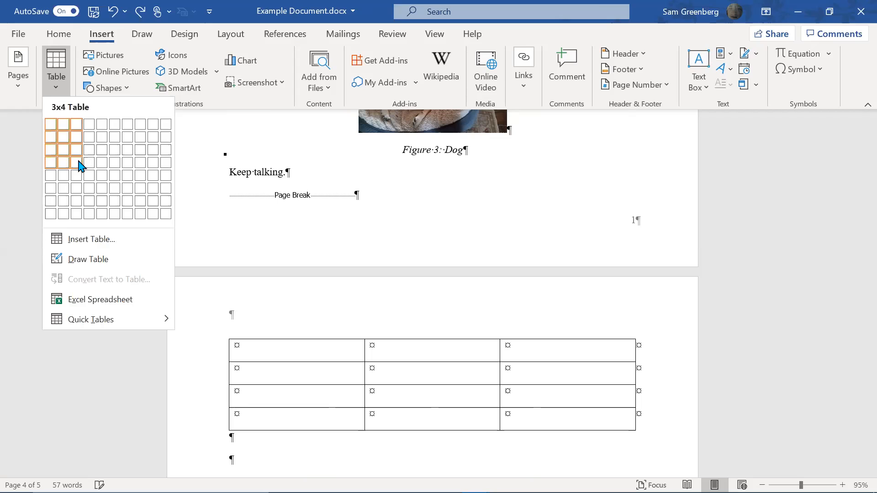
Insert a 3-column, 4-row table with 'Table Title' in the first cell and delete its third column
{"action": "left_click", "coordinate": [79, 163]}
{"action": "type", "text": "Table Title"}
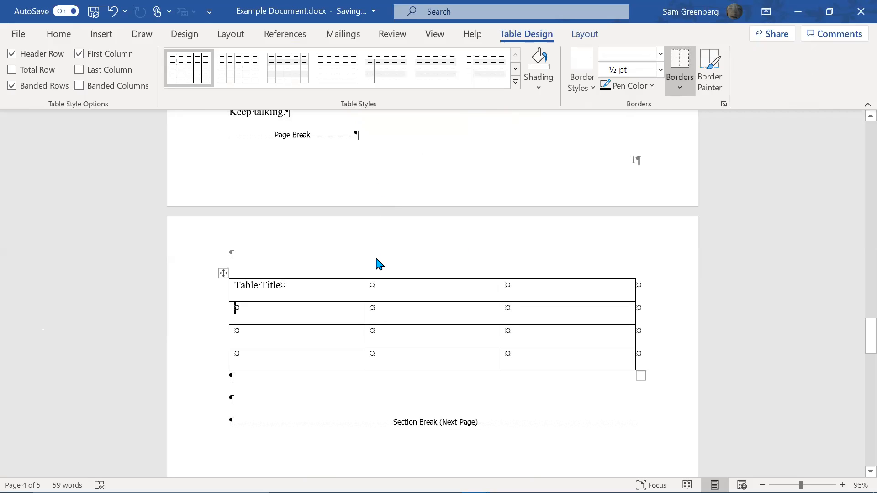
{"action": "left_click", "coordinate": [526, 284]}
{"action": "key", "text": "shift+Down"}
{"action": "key", "text": "shift+Down"}
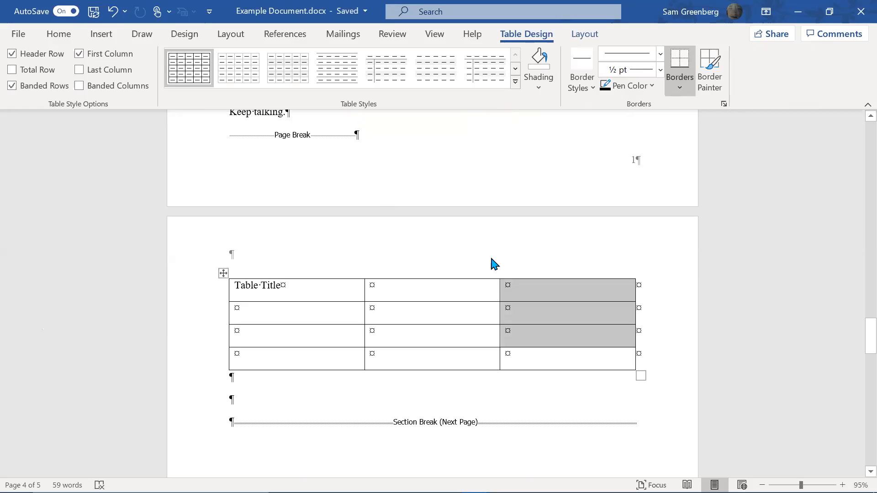
{"action": "key", "text": "shift+Down"}
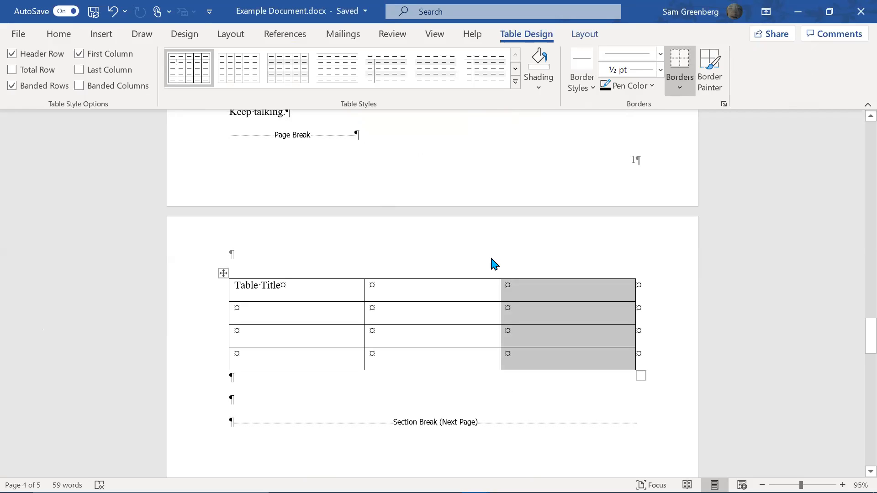
{"action": "left_click", "coordinate": [54, 34]}
{"action": "left_click", "coordinate": [514, 35]}
{"action": "left_click", "coordinate": [570, 36]}
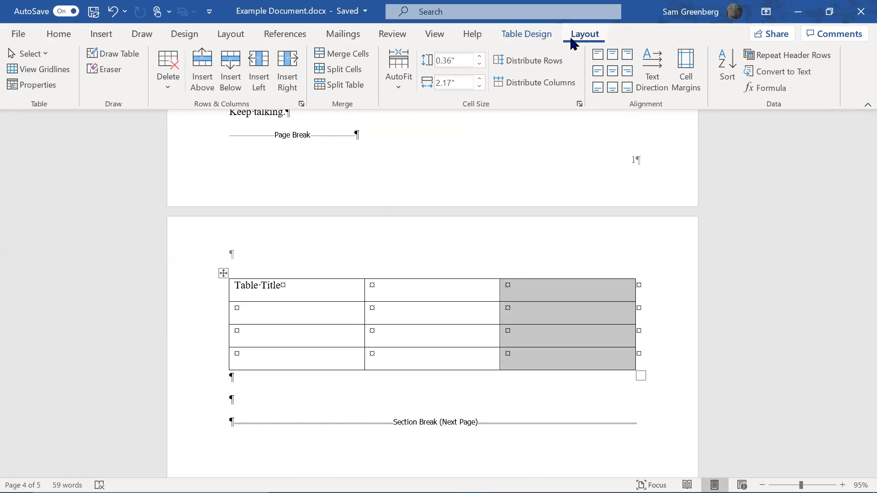
{"action": "left_click", "coordinate": [175, 74]}
{"action": "left_click", "coordinate": [191, 109]}
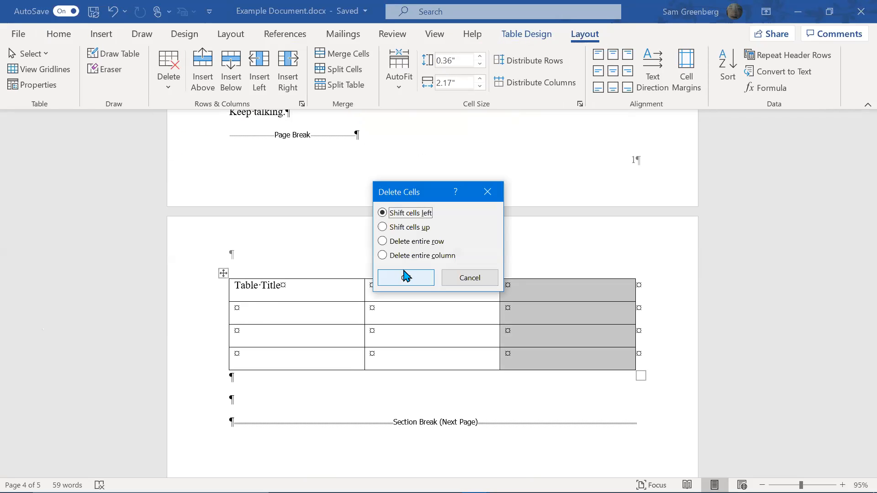
{"action": "left_click", "coordinate": [406, 277]}
{"action": "left_click", "coordinate": [254, 316]}
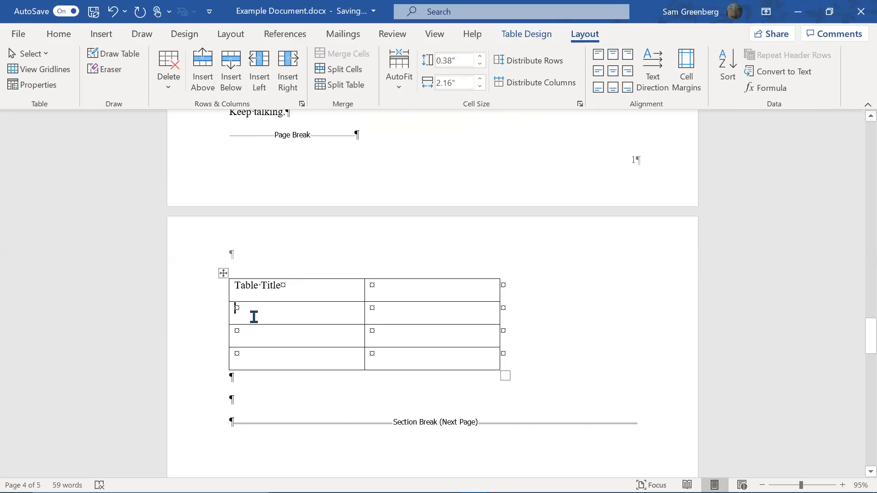
Fill the table rows with Parameter/Cute, Dogs/10 and Sunsets/8
{"action": "left_click", "coordinate": [238, 287]}
{"action": "left_click", "coordinate": [308, 312]}
{"action": "type", "text": "Parameter"}
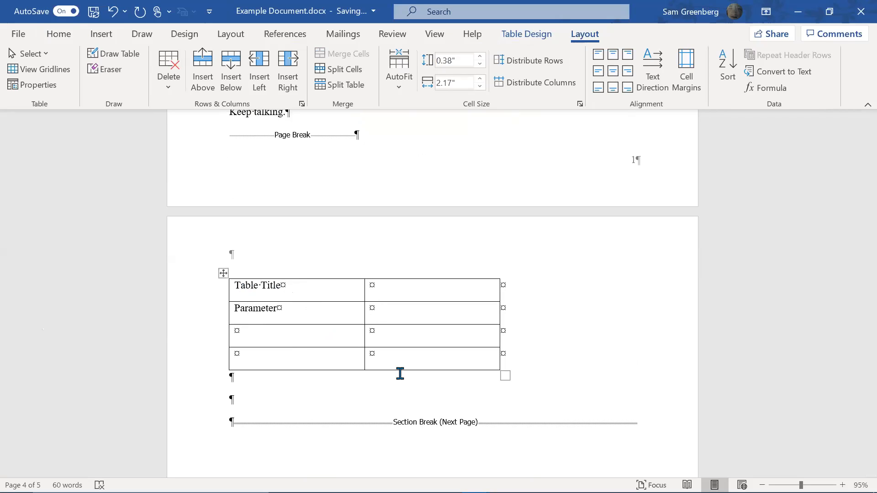
{"action": "type", "text": "Pre"}
{"action": "key", "text": "BackSpace"}
{"action": "key", "text": "BackSpace"}
{"action": "type", "text": "Dogs"}
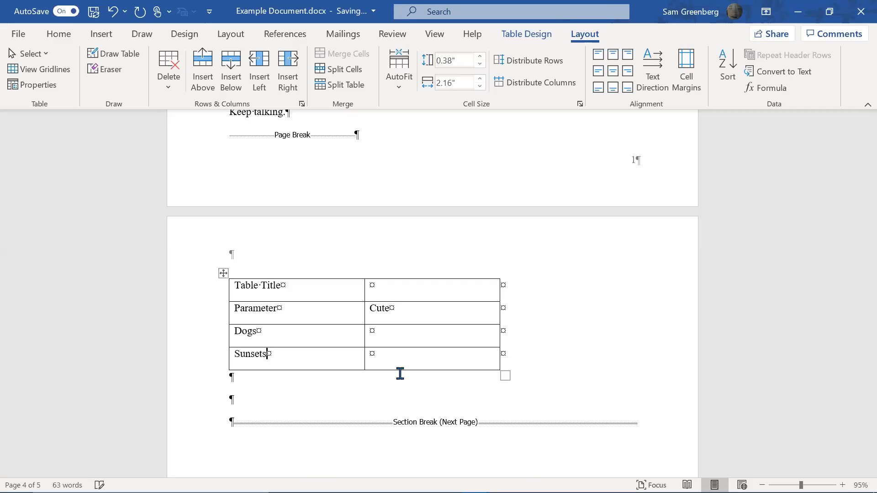
{"action": "left_click", "coordinate": [427, 342]}
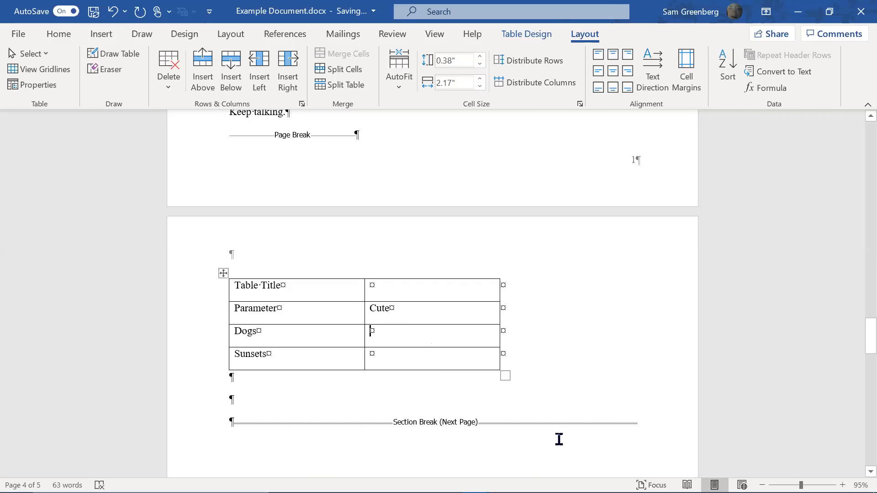
{"action": "type", "text": "10"}
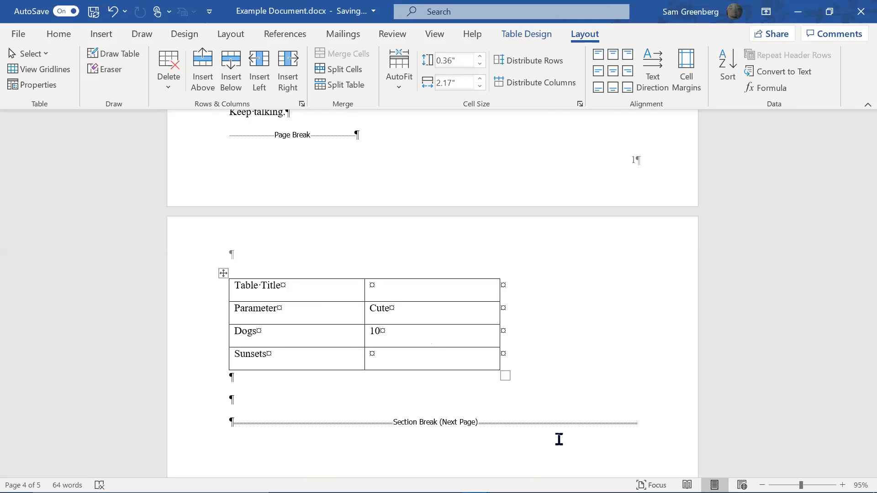
{"action": "type", "text": "8"}
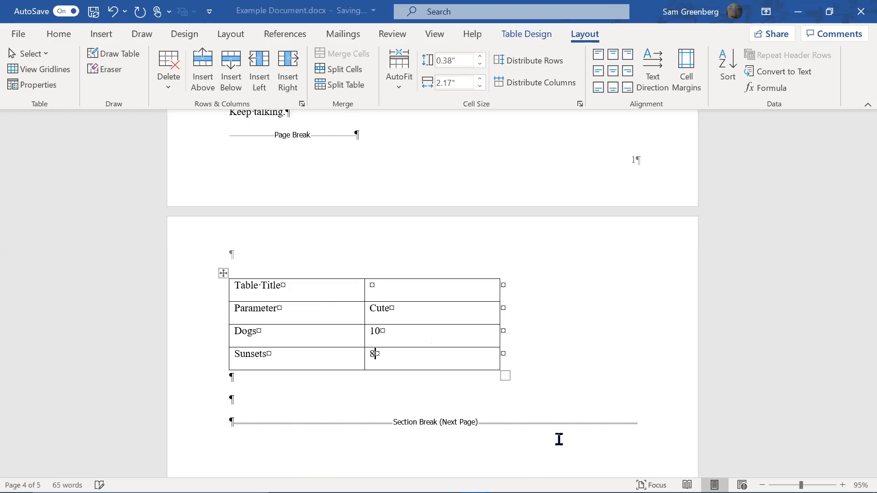
{"action": "left_click", "coordinate": [268, 286]}
{"action": "left_click", "coordinate": [223, 273]}
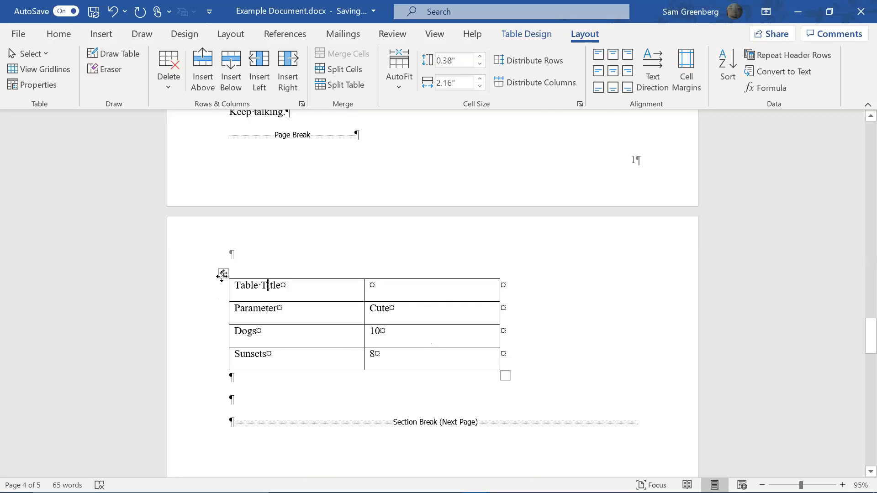
Apply AutoFit Contents, then AutoFit Window so the table spans the page width
{"action": "left_click", "coordinate": [68, 36]}
{"action": "left_click", "coordinate": [587, 35]}
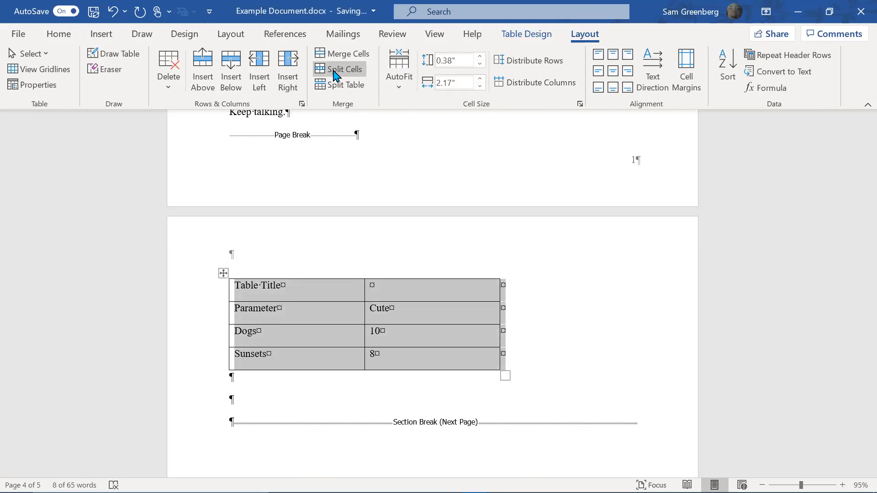
{"action": "left_click", "coordinate": [405, 66]}
{"action": "left_click", "coordinate": [410, 94]}
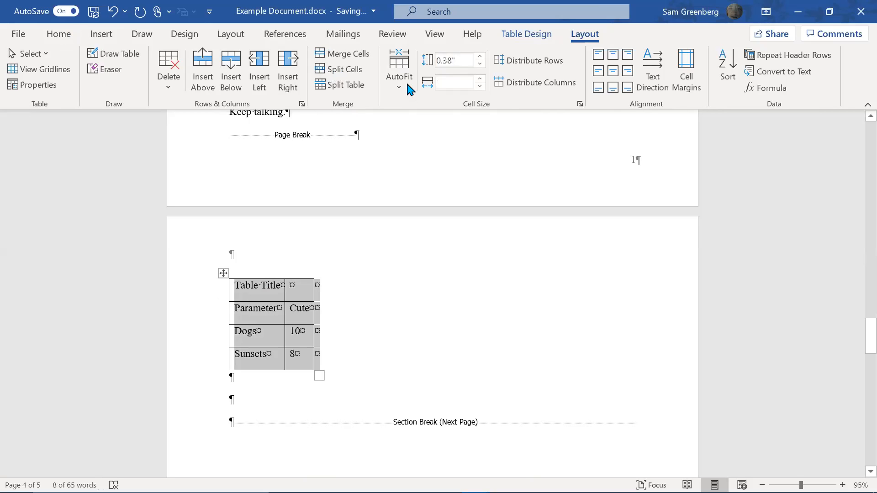
{"action": "left_click", "coordinate": [407, 85]}
{"action": "left_click", "coordinate": [417, 117]}
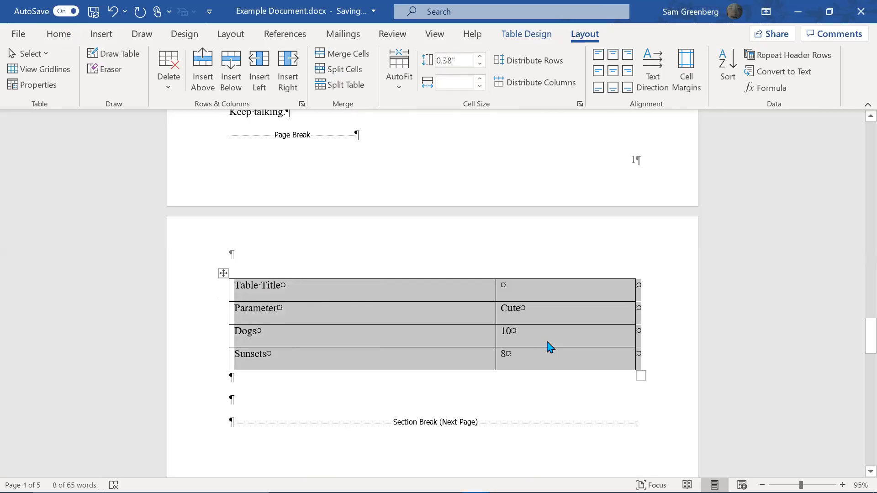
Select the Table Title row across both columns
{"action": "left_click", "coordinate": [381, 295]}
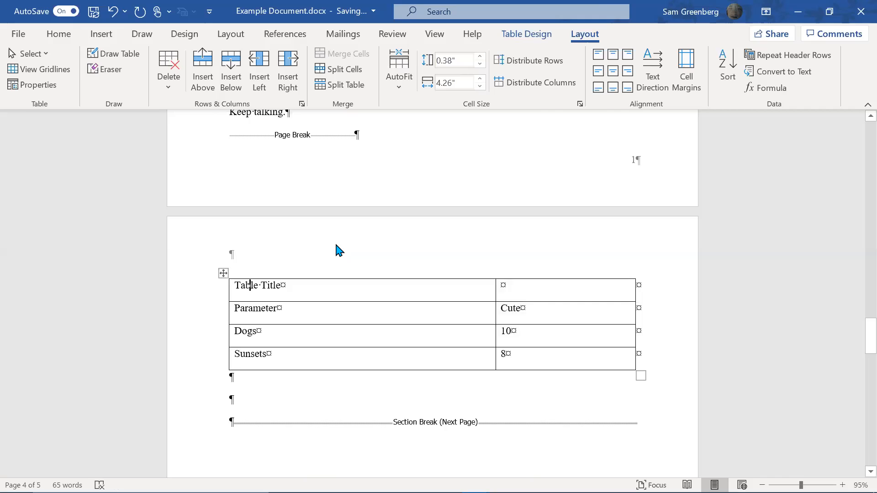
{"action": "key", "text": "ctrl+shift+Right"}
{"action": "key", "text": "Right"}
{"action": "key", "text": "Right"}
{"action": "key", "text": "Right"}
{"action": "key", "text": "Right"}
{"action": "key", "text": "ctrl+Left"}
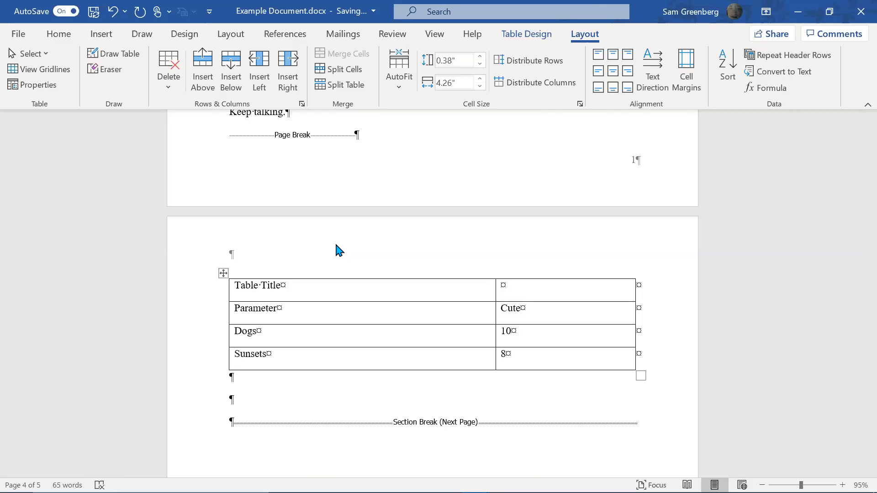
{"action": "key", "text": "ctrl+shift+Right"}
{"action": "key", "text": "ctrl+shift+Right"}
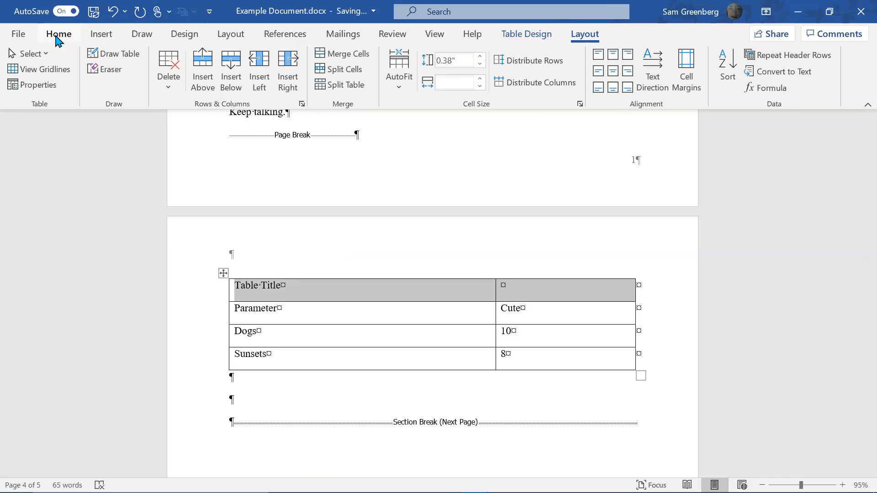
Merge the top row into a single 'Table Title' cell and select its text
{"action": "left_click", "coordinate": [361, 59]}
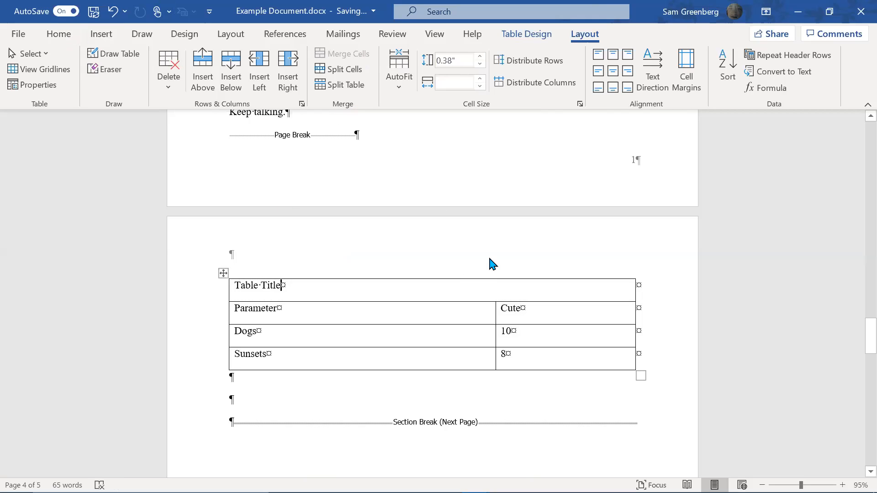
{"action": "left_click", "coordinate": [274, 310]}
{"action": "left_click", "coordinate": [229, 314]}
{"action": "left_click", "coordinate": [236, 309]}
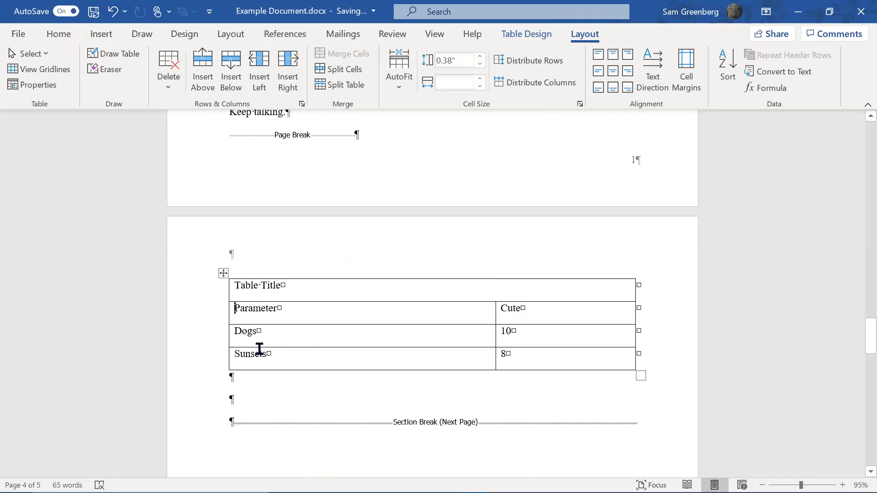
{"action": "left_click", "coordinate": [280, 279]}
{"action": "mouse_move", "coordinate": [223, 302]}
{"action": "key", "text": "shift+Home"}
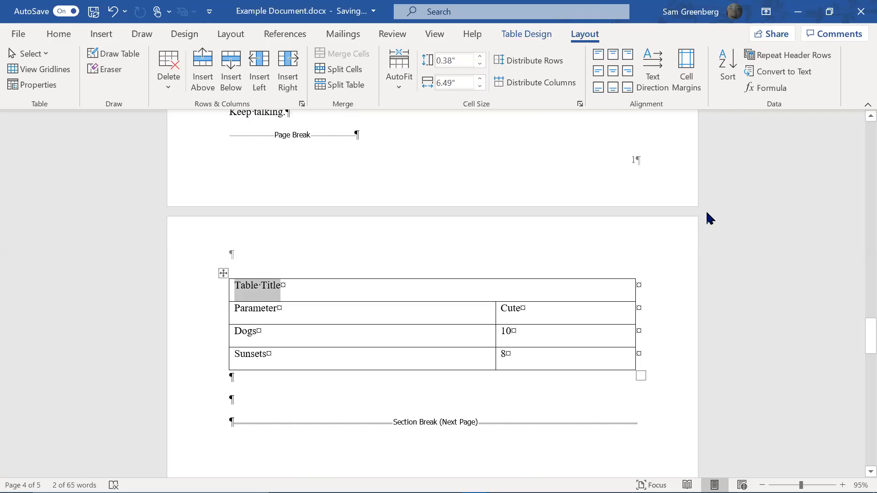
Centre Table Title and the Parameter/Cute, Dogs/10 and Sunsets/8 cells
{"action": "left_click", "coordinate": [613, 73]}
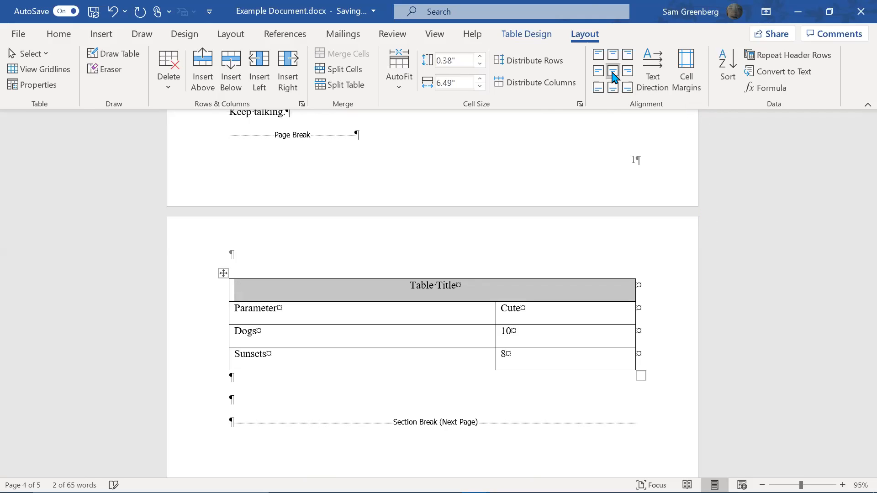
{"action": "left_click", "coordinate": [236, 312]}
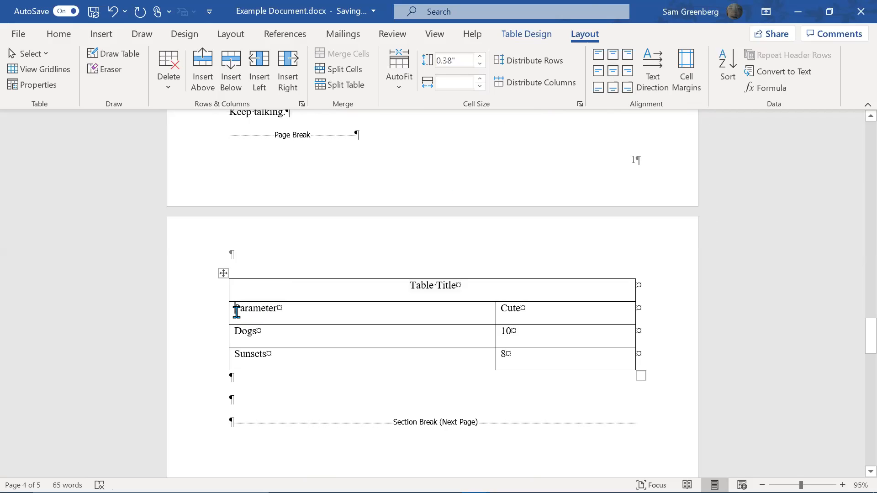
{"action": "key", "text": "shift+Down"}
{"action": "key", "text": "shift+Down"}
{"action": "key", "text": "shift+Right"}
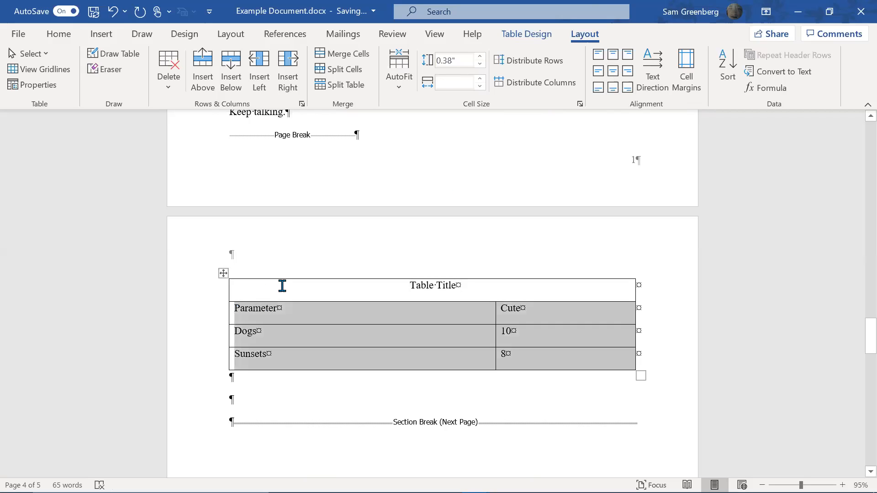
{"action": "left_click", "coordinate": [612, 71]}
Align the Table Title text to the bottom centre of its cell
{"action": "left_click", "coordinate": [492, 284]}
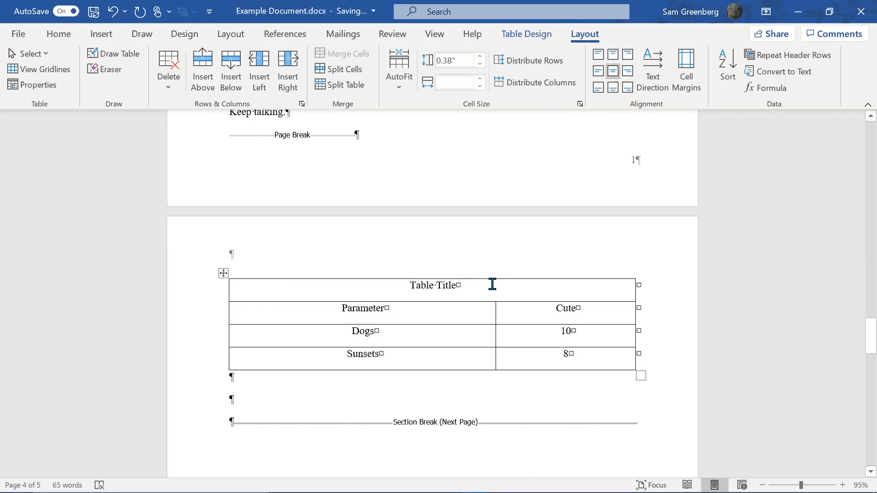
{"action": "triple_click", "coordinate": [493, 284]}
{"action": "left_click", "coordinate": [613, 87]}
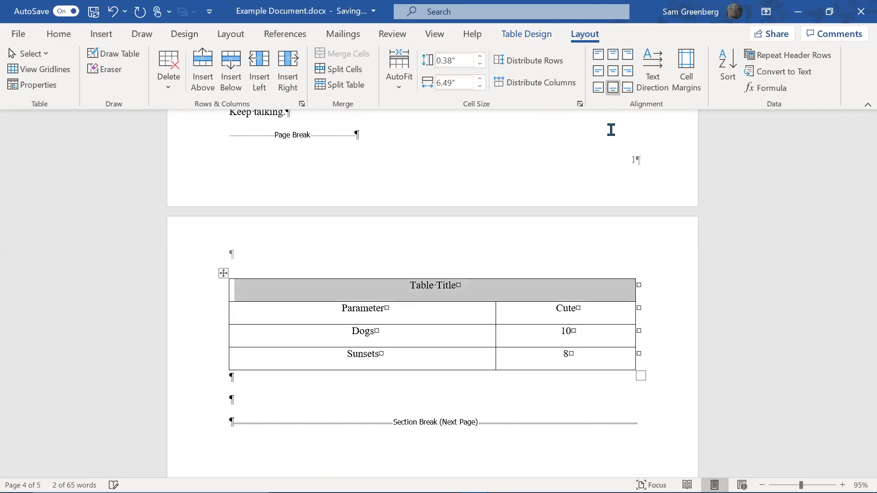
{"action": "left_click", "coordinate": [533, 341]}
{"action": "left_click", "coordinate": [538, 329]}
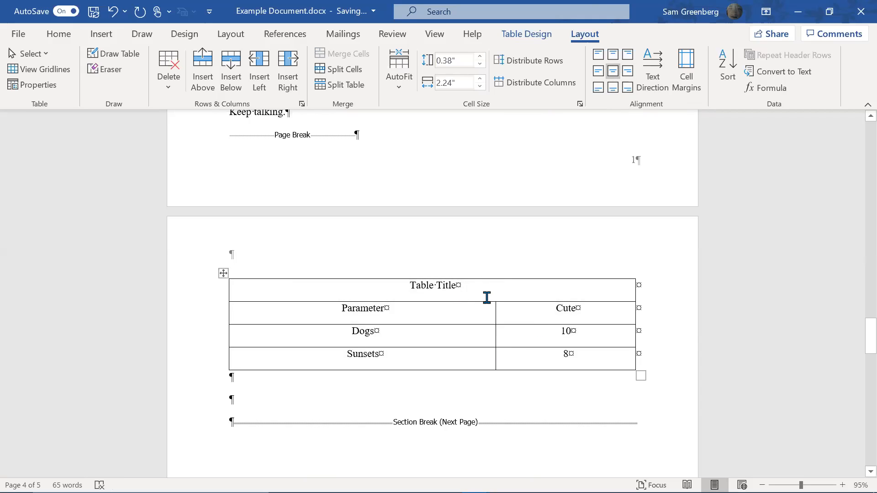
Remove all borders from the table
{"action": "left_click", "coordinate": [223, 274]}
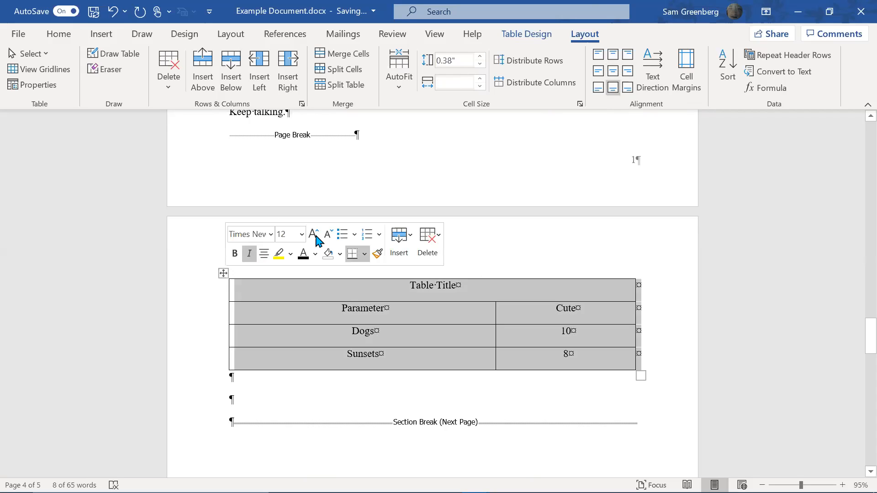
{"action": "left_click", "coordinate": [540, 37]}
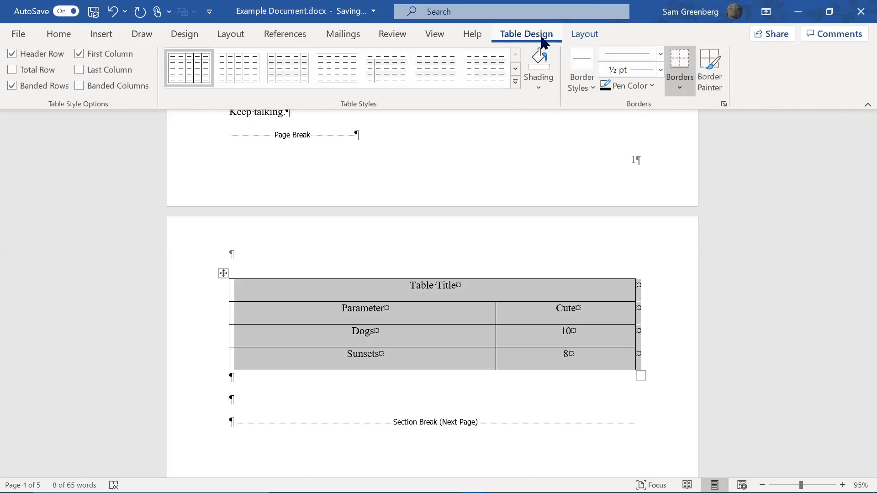
{"action": "left_click", "coordinate": [681, 90]}
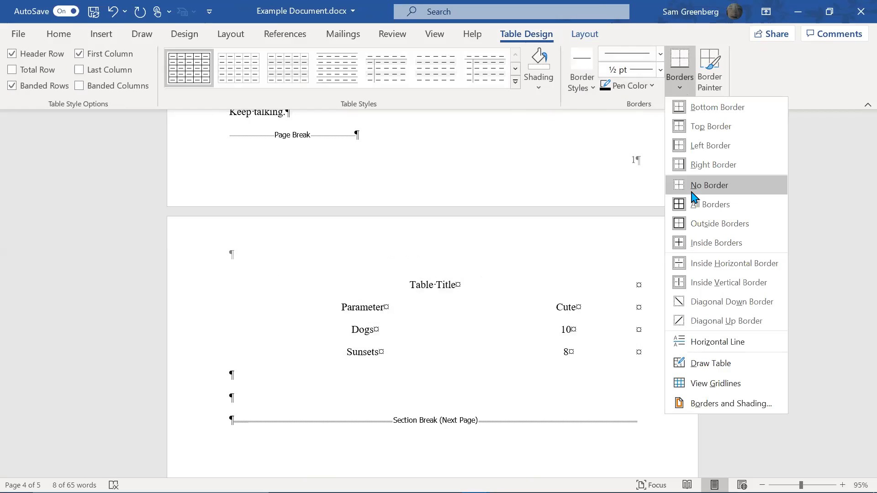
{"action": "left_click", "coordinate": [692, 196]}
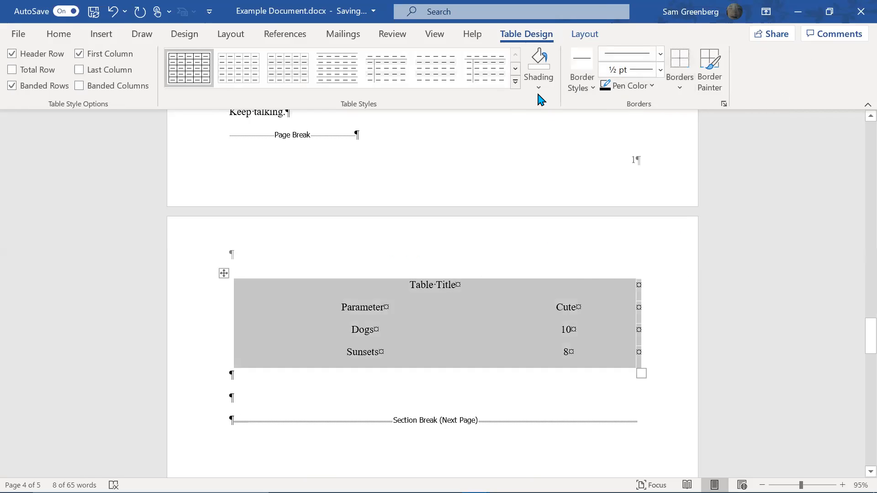
Paint 1½ pt lines under the title row, under the Parameter row and along the bottom
{"action": "left_click", "coordinate": [661, 72]}
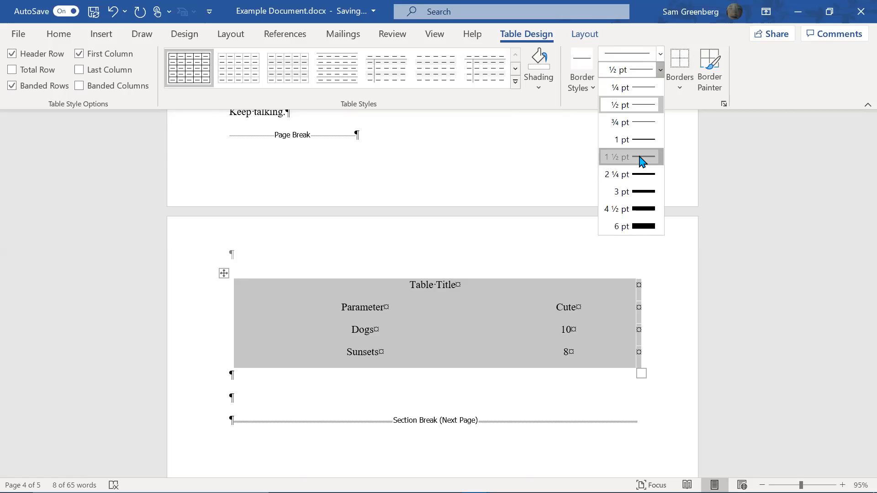
{"action": "left_click", "coordinate": [641, 157]}
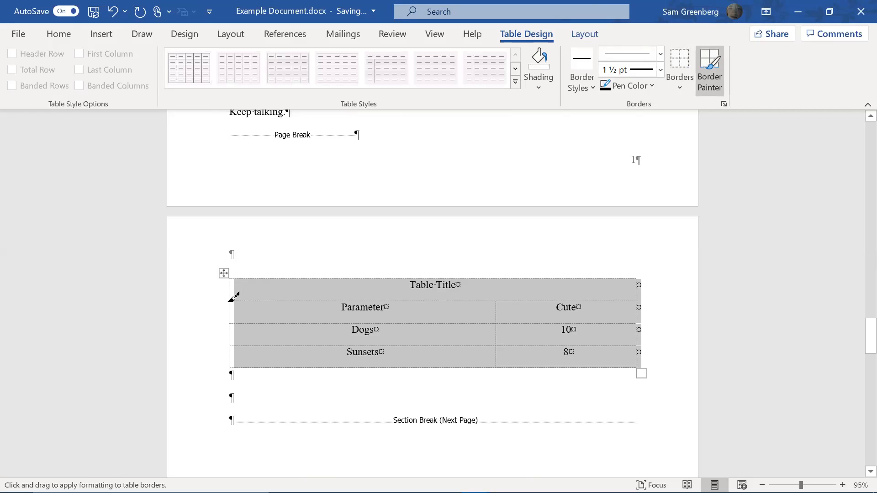
{"action": "left_click_drag", "start_coordinate": [242, 298], "coordinate": [638, 294]}
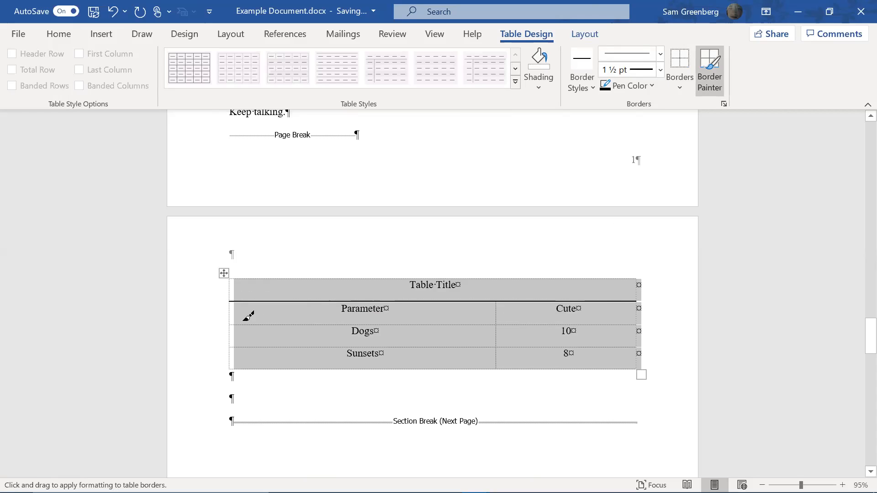
{"action": "left_click_drag", "start_coordinate": [234, 324], "coordinate": [646, 326]}
{"action": "mouse_move", "coordinate": [237, 364]}
{"action": "left_mouse_down"}
{"action": "mouse_move", "coordinate": [408, 374]}
{"action": "mouse_move", "coordinate": [620, 364]}
{"action": "left_mouse_up"}
{"action": "left_click", "coordinate": [676, 360]}
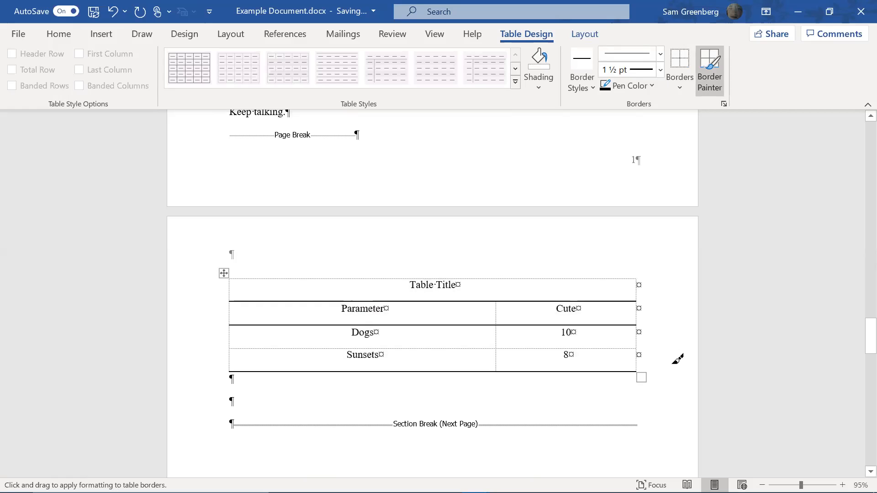
{"action": "key", "text": "Escape"}
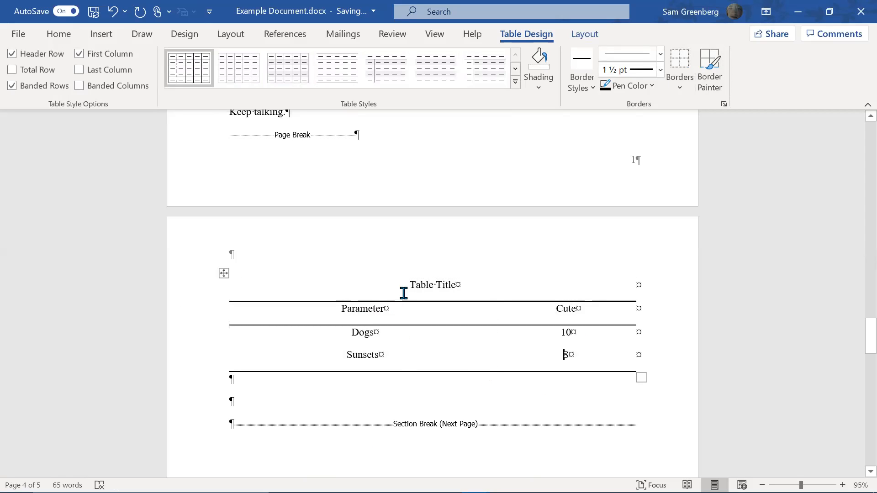
Remove the space after the paragraph in the Sunsets row
{"action": "left_click", "coordinate": [475, 278]}
{"action": "left_click", "coordinate": [61, 35]}
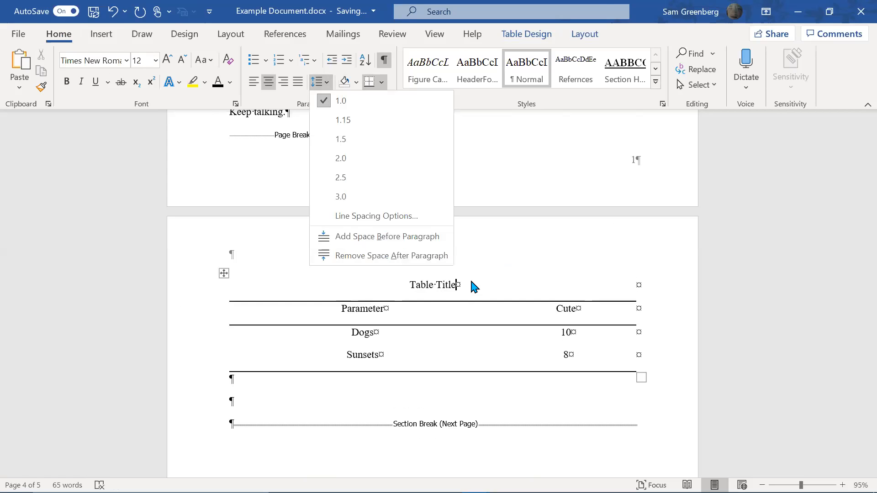
{"action": "left_click", "coordinate": [382, 328]}
{"action": "left_click", "coordinate": [439, 352]}
{"action": "left_click", "coordinate": [599, 355]}
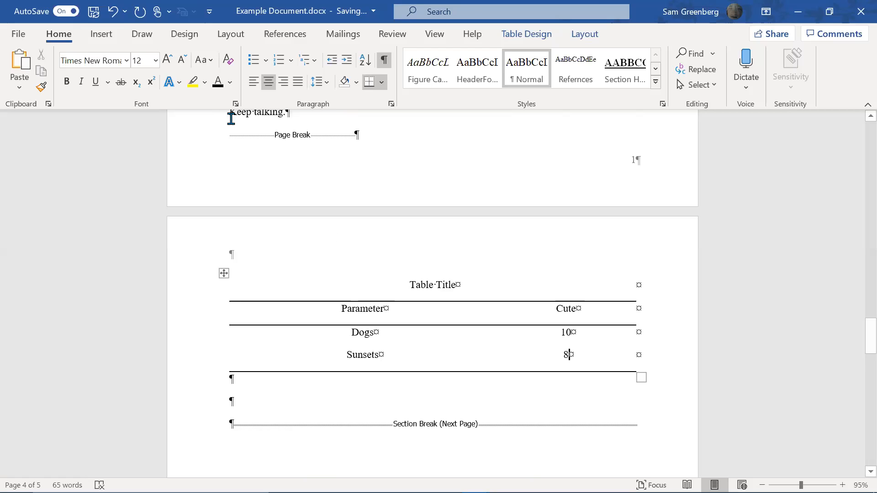
{"action": "left_click", "coordinate": [318, 84]}
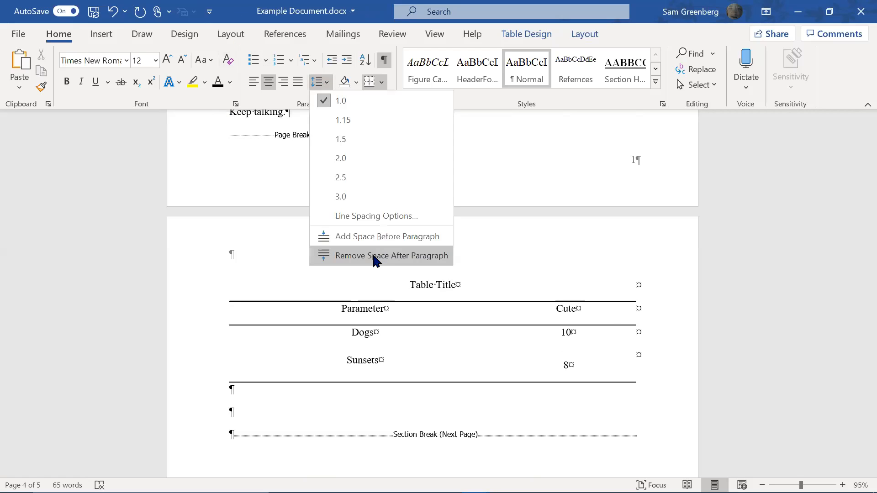
{"action": "left_click", "coordinate": [381, 364]}
{"action": "left_click", "coordinate": [384, 364]}
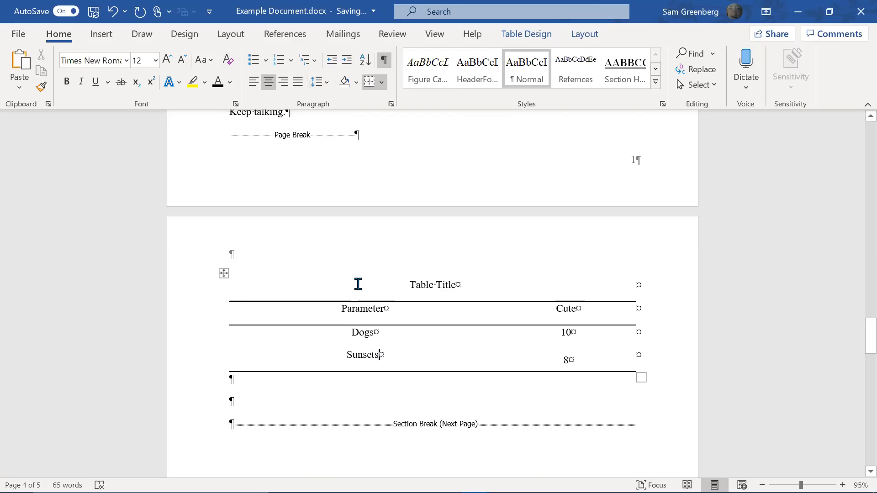
{"action": "left_click", "coordinate": [330, 82]}
{"action": "left_click", "coordinate": [349, 258]}
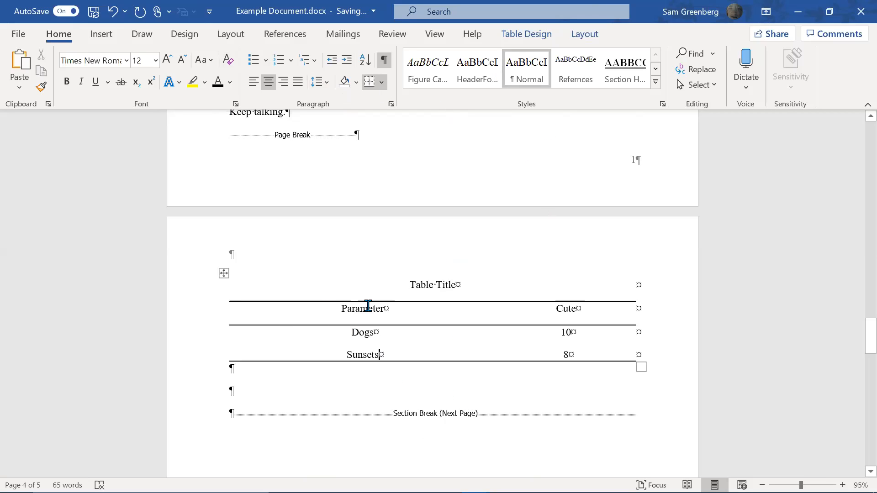
Remove the space after the Table Title and the Parameter/Cute header row
{"action": "left_click", "coordinate": [462, 285]}
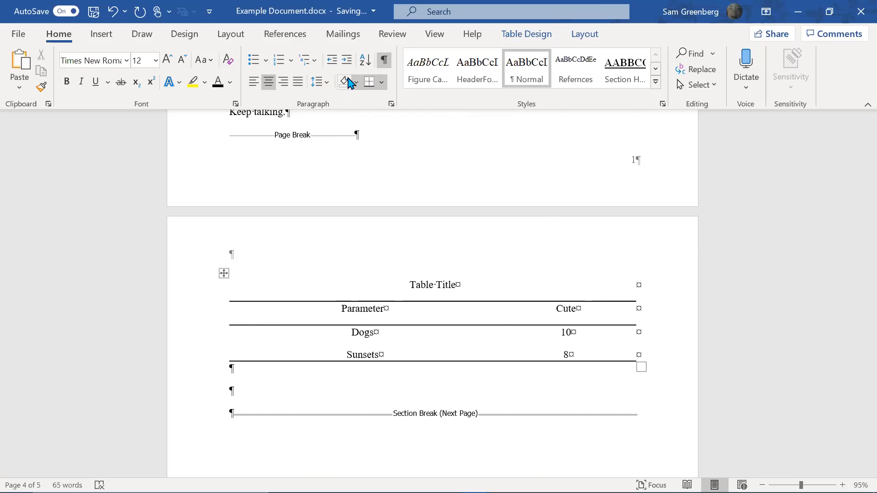
{"action": "left_click", "coordinate": [328, 85]}
{"action": "left_click", "coordinate": [336, 255]}
{"action": "left_click", "coordinate": [411, 302]}
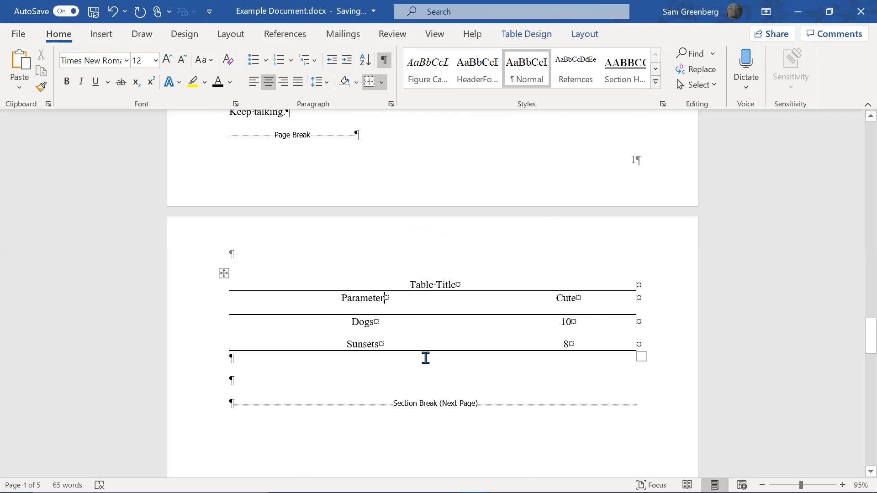
{"action": "key", "text": "shift+Right"}
{"action": "key", "text": "shift+Right"}
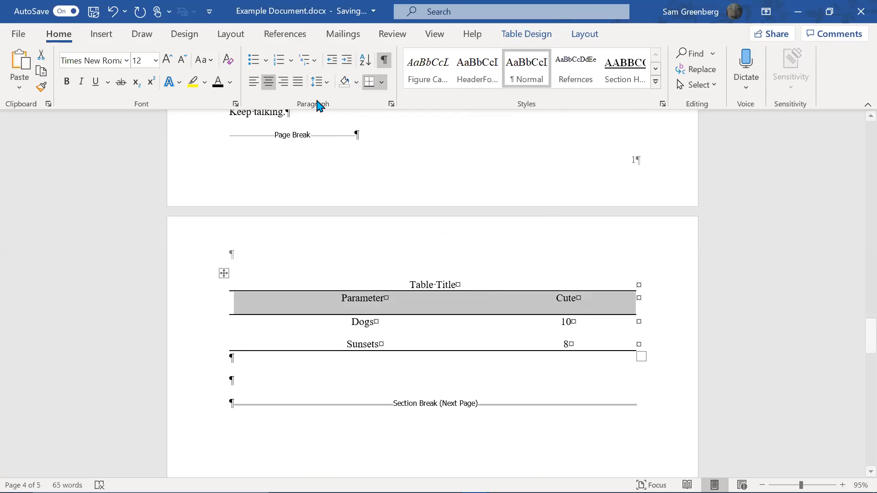
{"action": "left_click", "coordinate": [314, 85]}
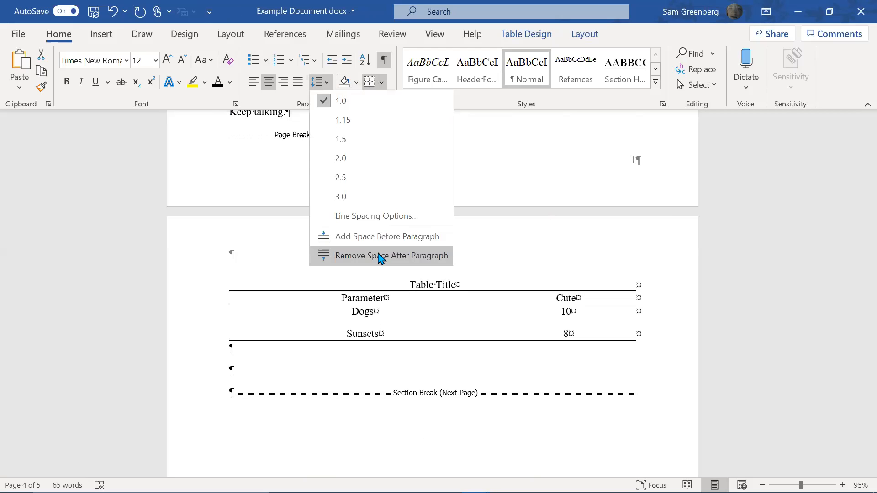
{"action": "left_click", "coordinate": [379, 256]}
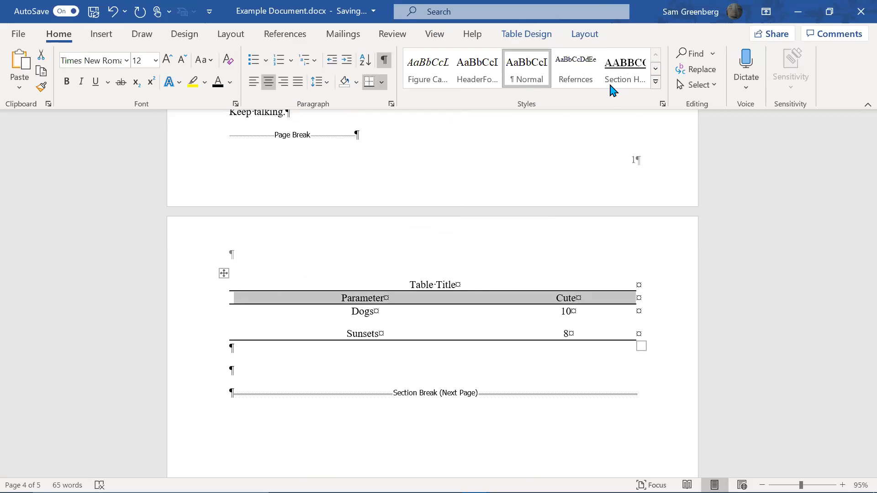
Create a new style named 'Table Values' from the current formatting
{"action": "right_click", "coordinate": [542, 73]}
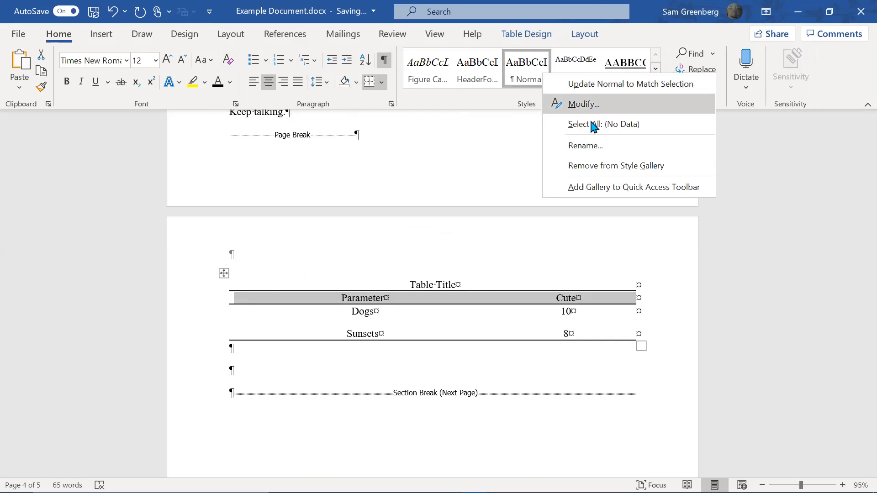
{"action": "left_click", "coordinate": [657, 70]}
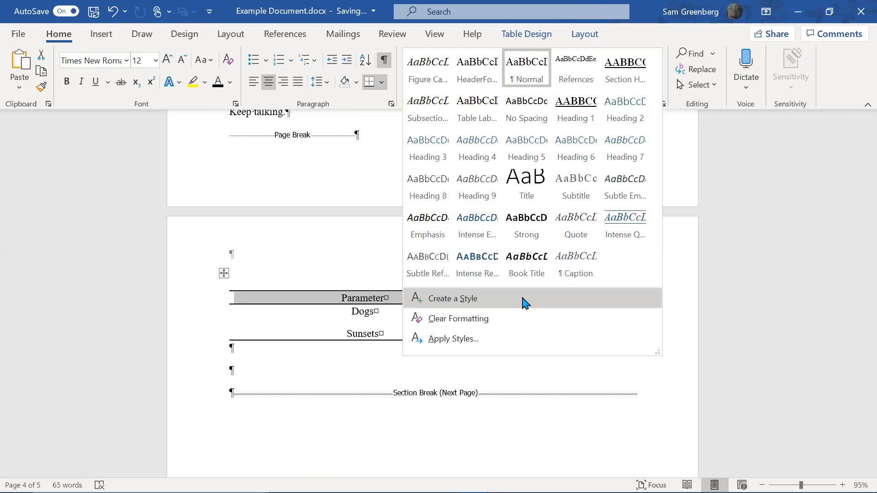
{"action": "left_click", "coordinate": [526, 303]}
{"action": "type", "text": "Table Values"}
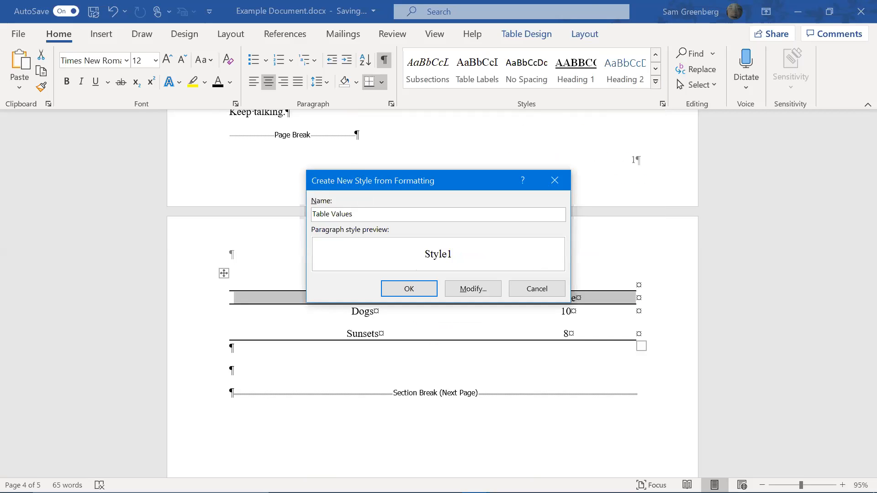
{"action": "key", "text": "Return"}
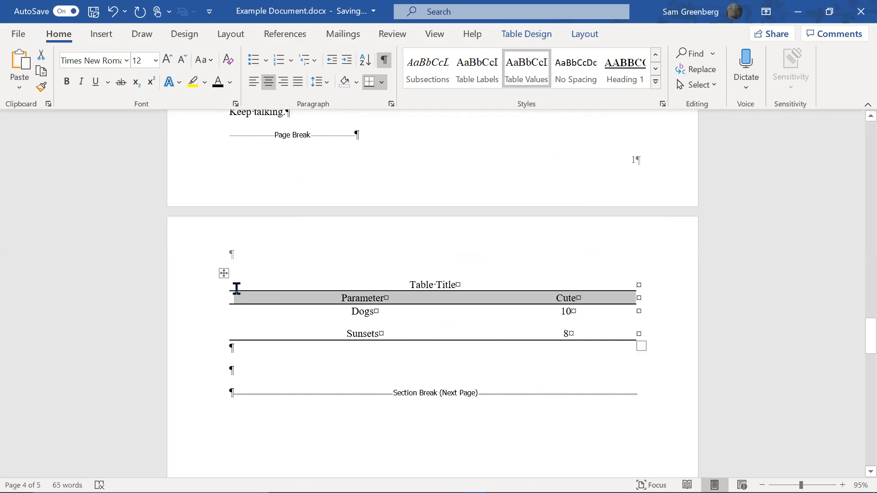
Apply the Table Values style to the whole table
{"action": "left_click", "coordinate": [223, 274]}
{"action": "left_click", "coordinate": [525, 69]}
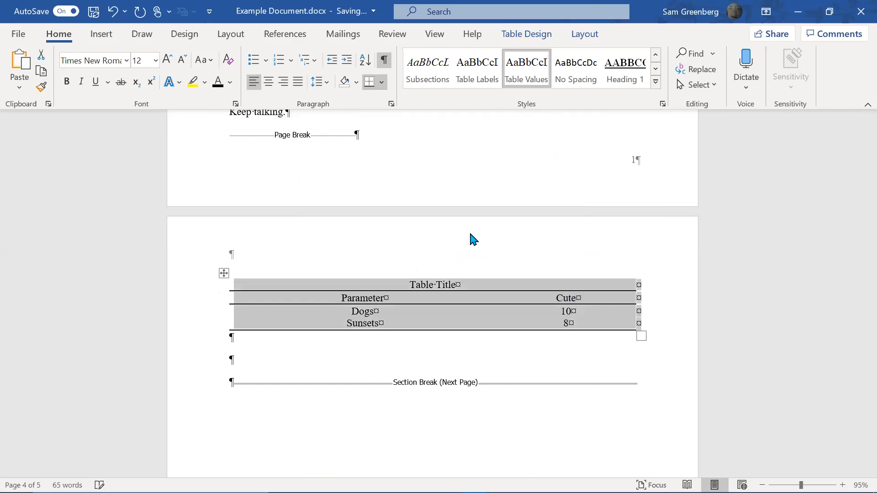
{"action": "left_click", "coordinate": [433, 284]}
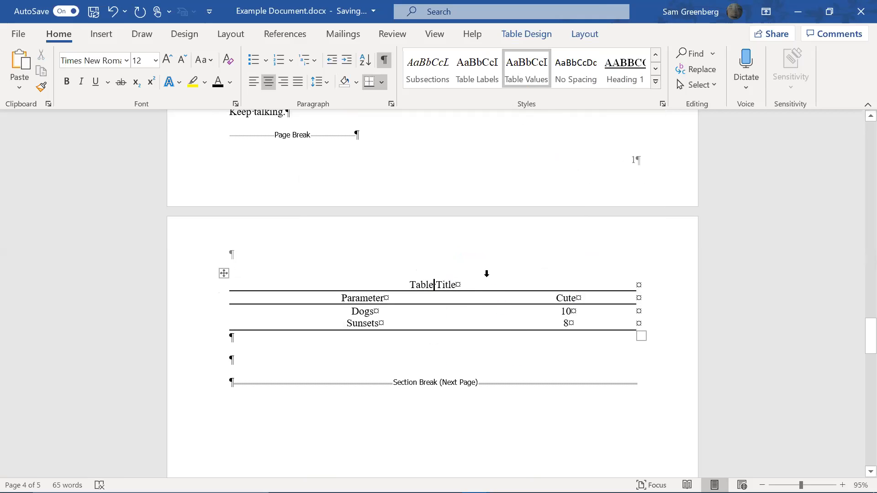
{"action": "left_click", "coordinate": [532, 34]}
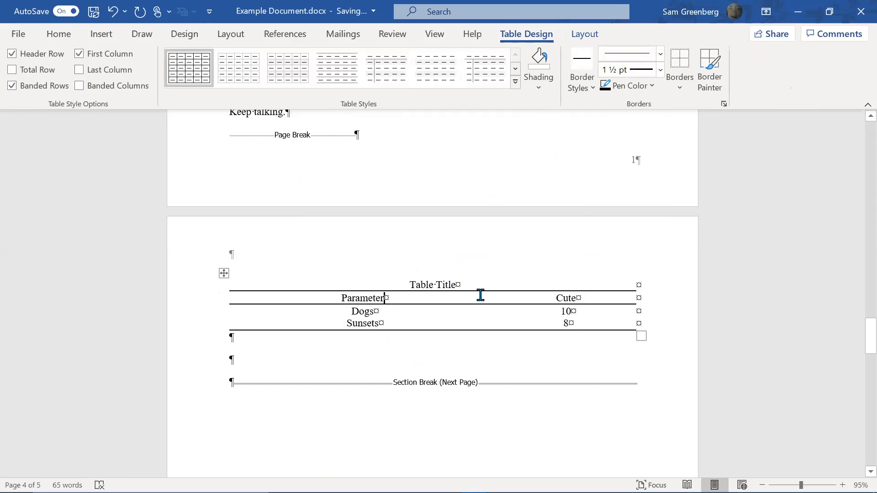
Change the title cell to read 'Table 1: Comparing cuteness'
{"action": "left_click", "coordinate": [465, 276]}
{"action": "left_click", "coordinate": [437, 283]}
{"action": "type", "text": "1:"}
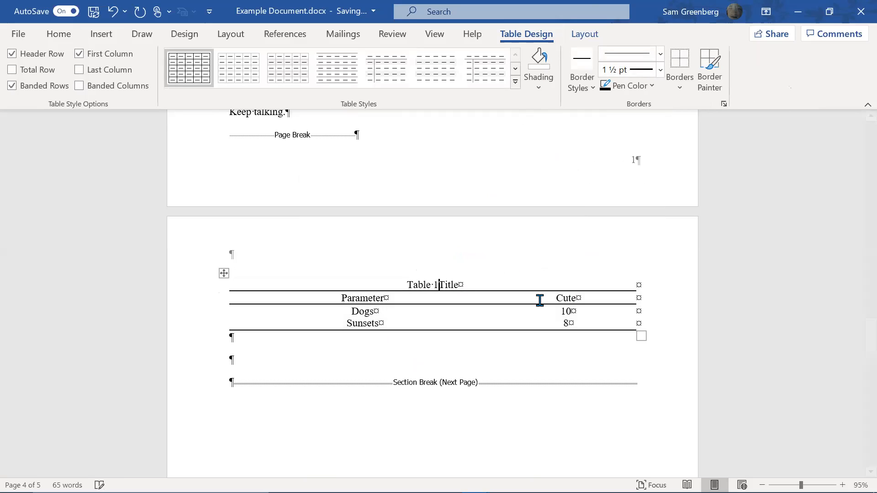
{"action": "key", "text": "ctrl+shift+Right"}
{"action": "type", "text": "Comparing cuteness"}
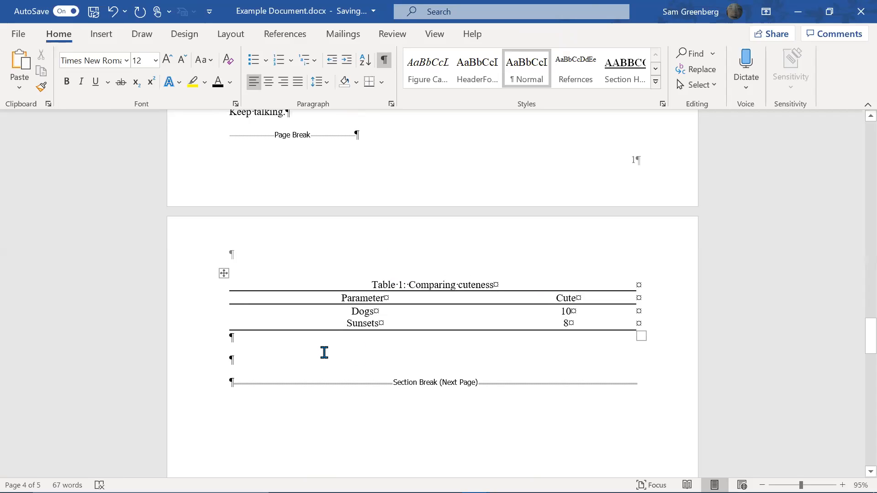
Add the sentence 'Table 1 is highly debatable.' below the table, fixing the spelling
{"action": "key", "text": "ctrl+j"}
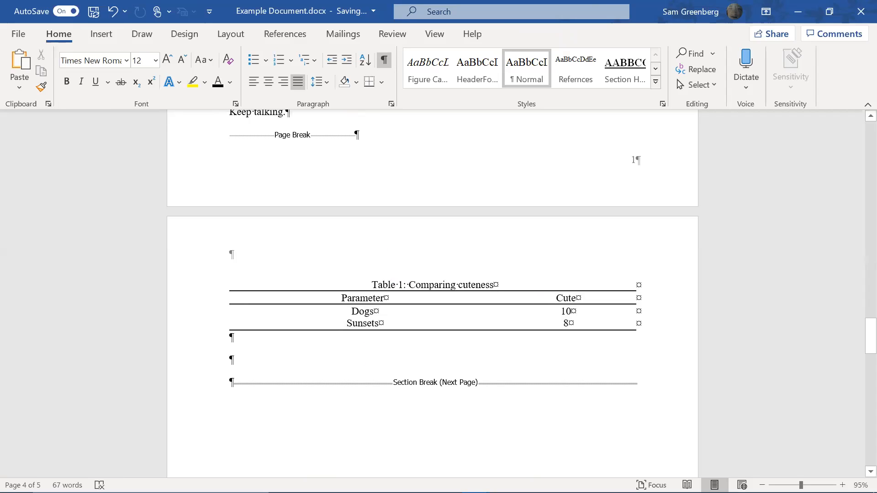
{"action": "type", "text": "Table 1 is highly deb"}
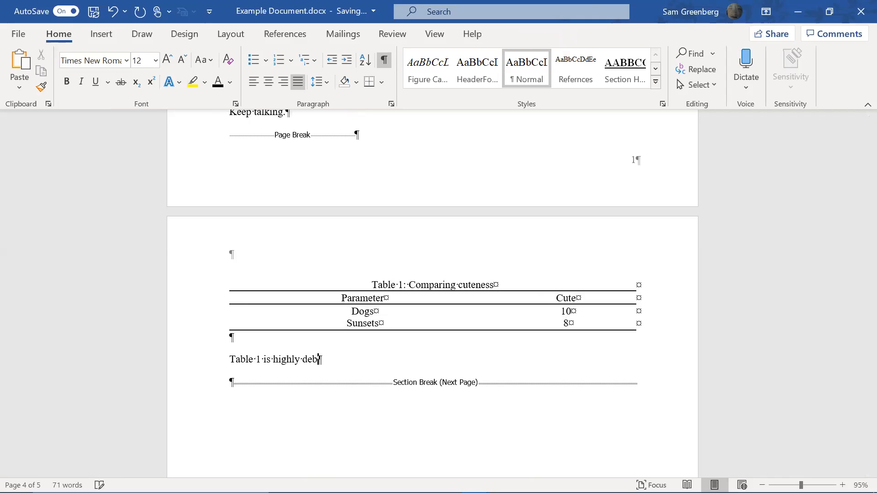
{"action": "type", "text": "ateable"}
{"action": "key", "text": "BackSpace"}
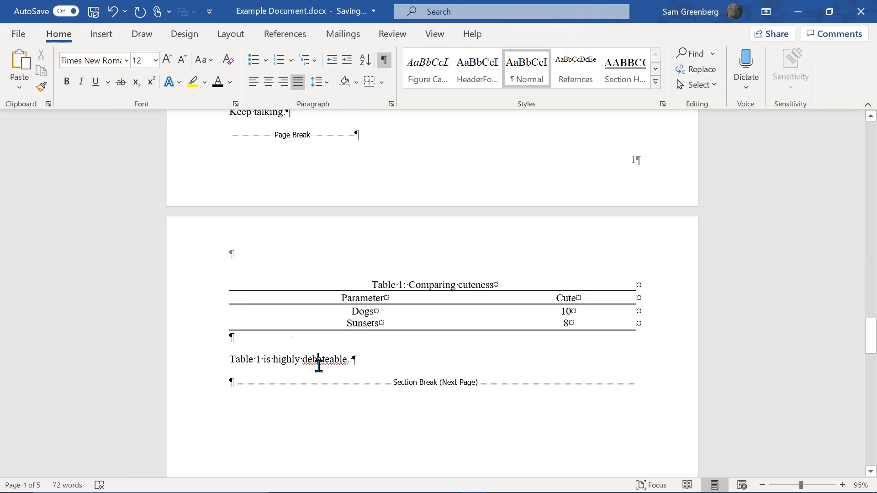
{"action": "left_click", "coordinate": [574, 261]}
{"action": "scroll", "coordinate": [361, 321], "scroll_direction": "up", "scroll_amount": 3}
{"action": "scroll", "coordinate": [361, 321], "scroll_direction": "down", "scroll_amount": 3}
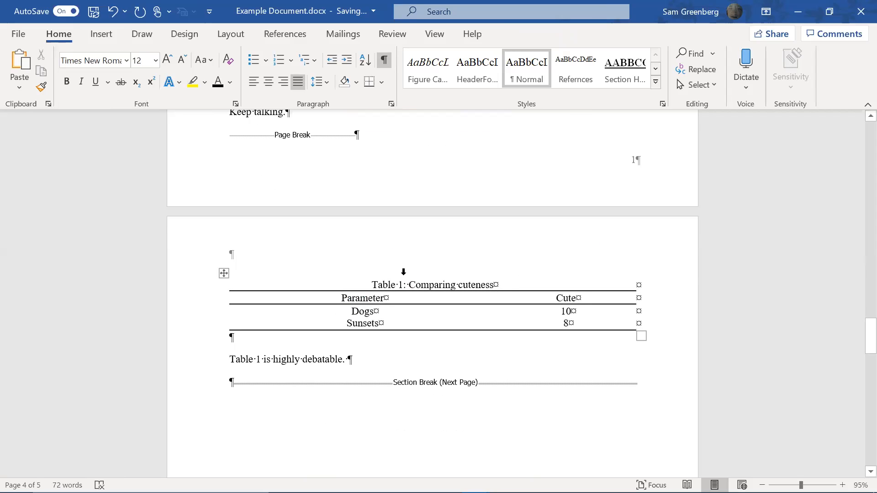
{"action": "left_click", "coordinate": [454, 283]}
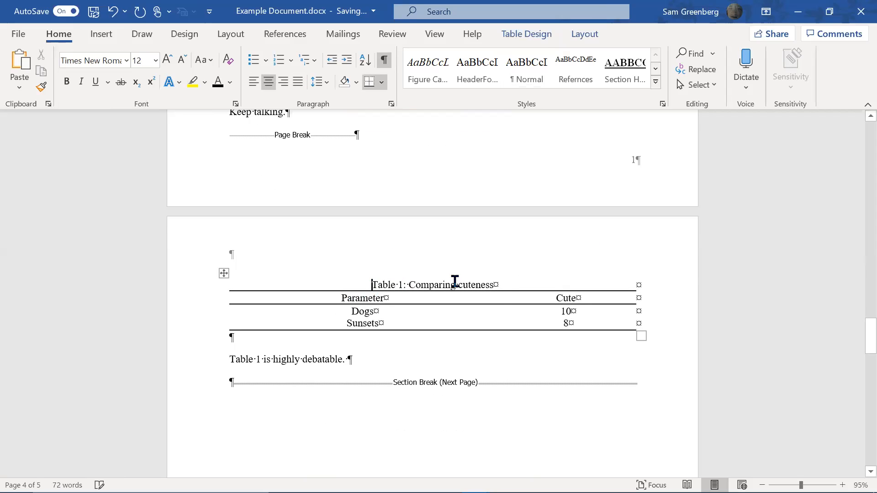
Delete the old title text and start a caption with the Table label
{"action": "key", "text": "shift+Down"}
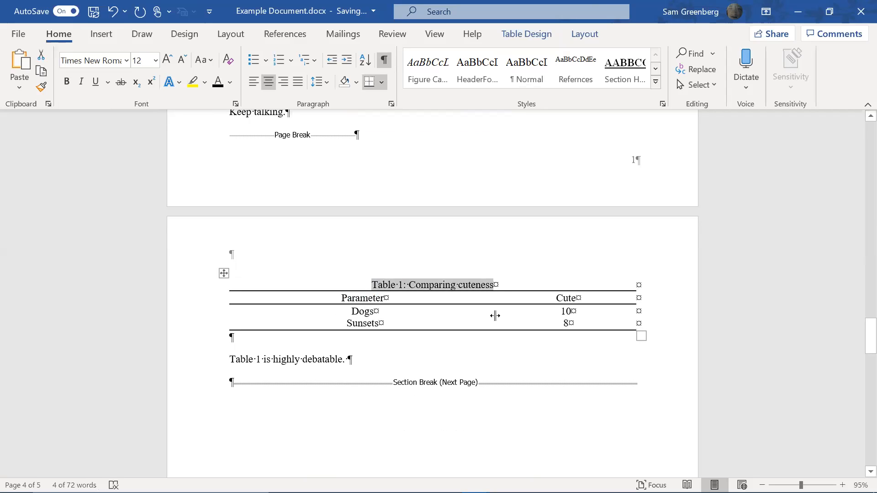
{"action": "key", "text": "Delete"}
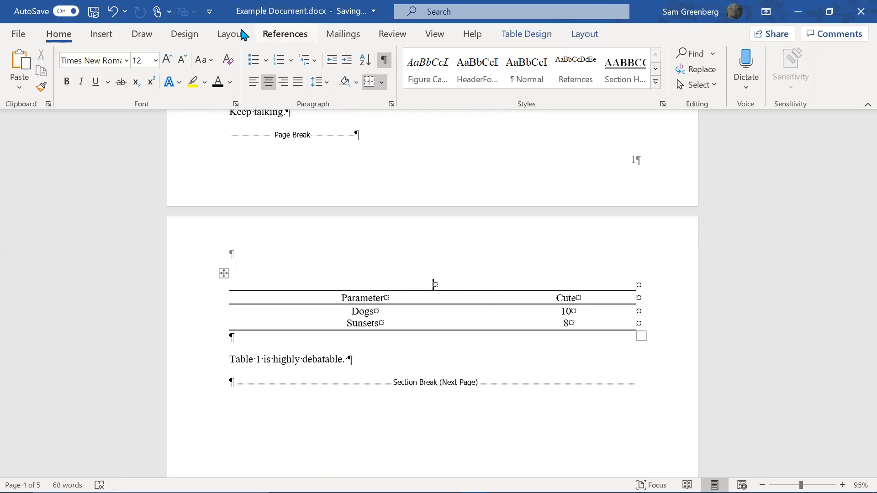
{"action": "left_click", "coordinate": [246, 34]}
{"action": "left_click", "coordinate": [262, 36]}
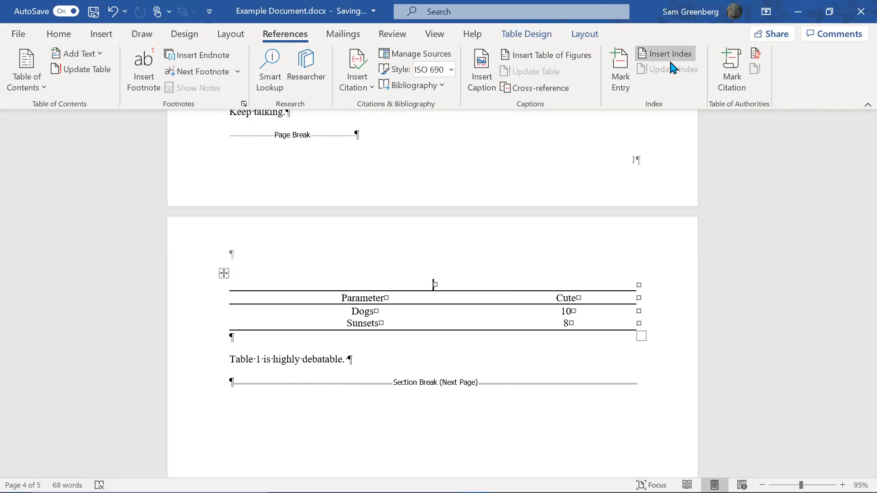
{"action": "left_click", "coordinate": [491, 79]}
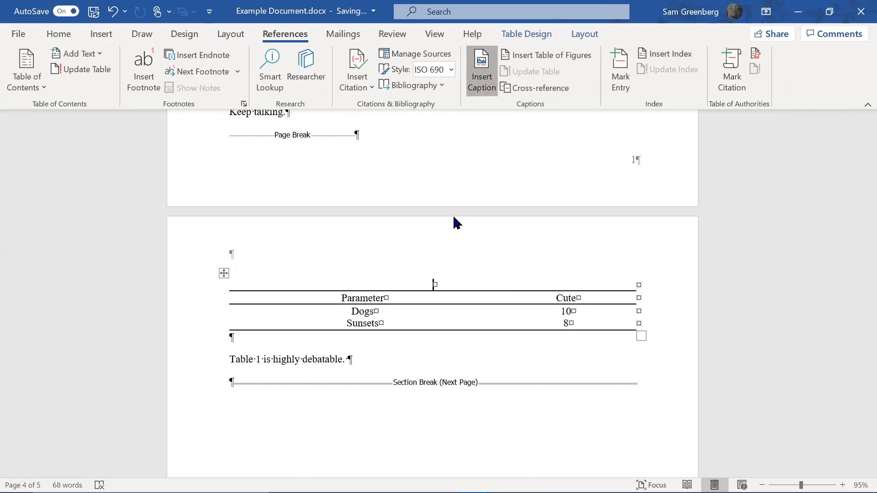
{"action": "left_click", "coordinate": [461, 231]}
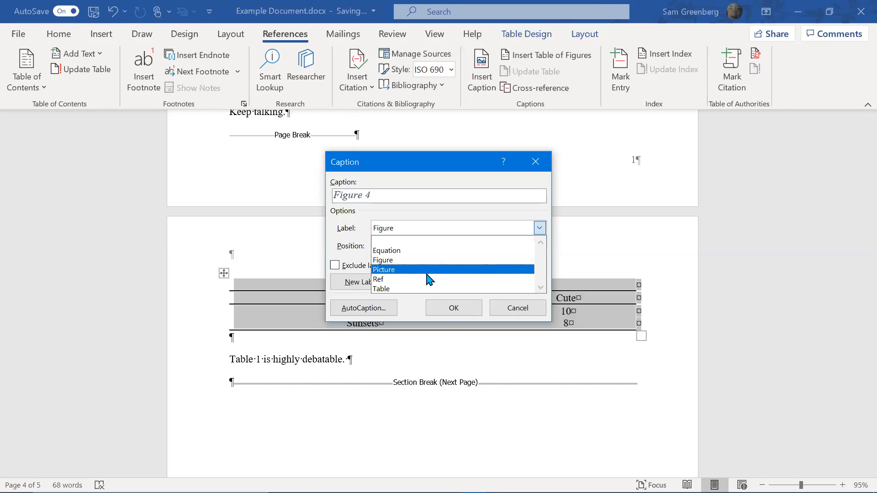
{"action": "left_click", "coordinate": [416, 288]}
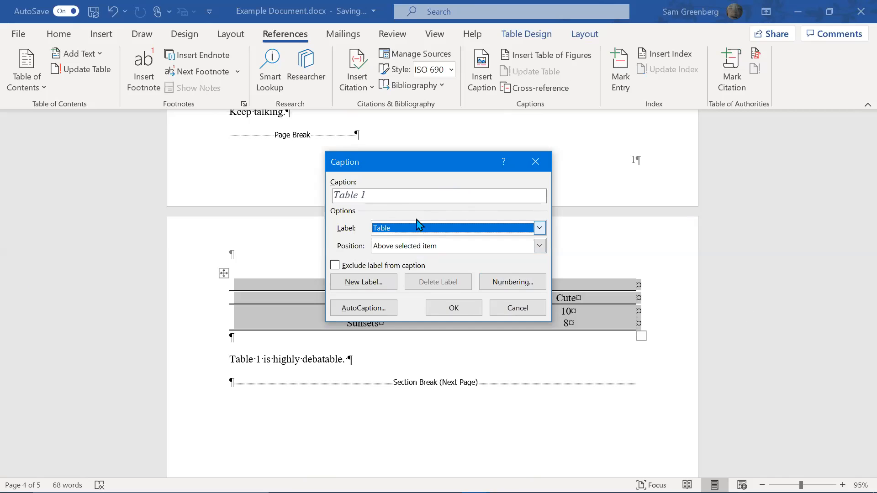
Insert the caption 'Table 1: Comparing cuteness' positioned above the table
{"action": "left_click", "coordinate": [401, 196]}
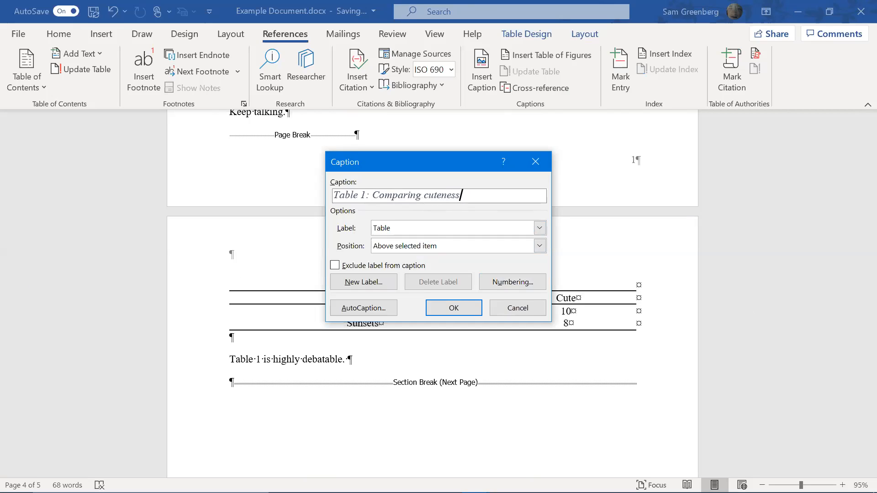
{"action": "left_click", "coordinate": [467, 309]}
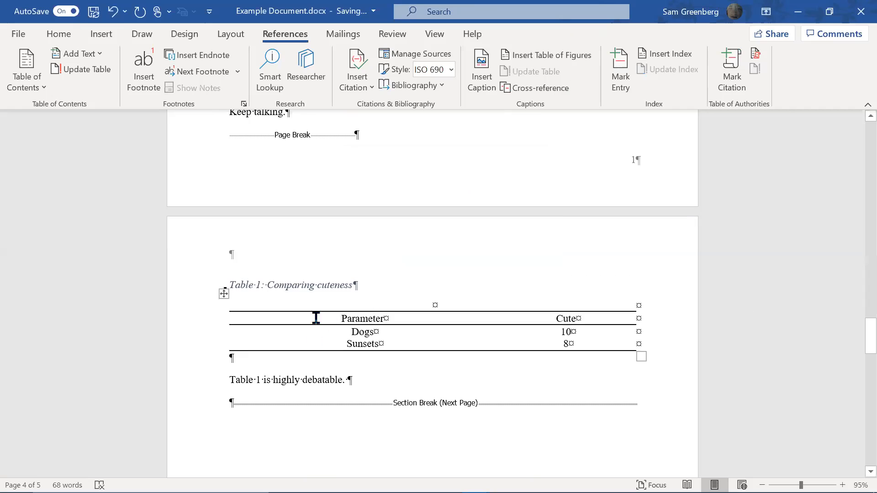
{"action": "key", "text": "ctrl+z"}
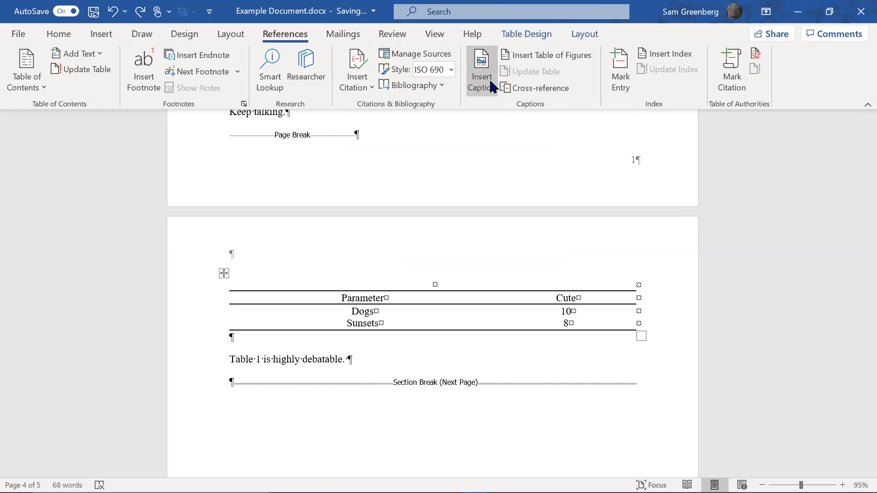
{"action": "left_click", "coordinate": [500, 90]}
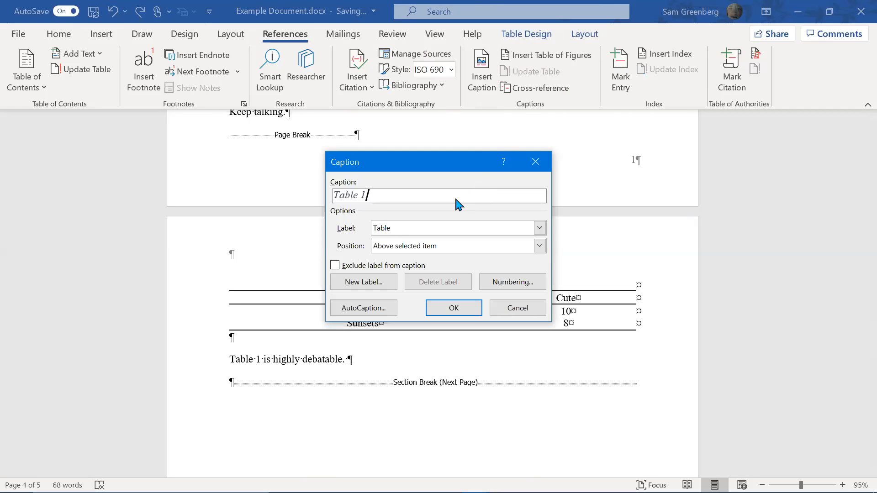
{"action": "type", "text": ": COmparing C"}
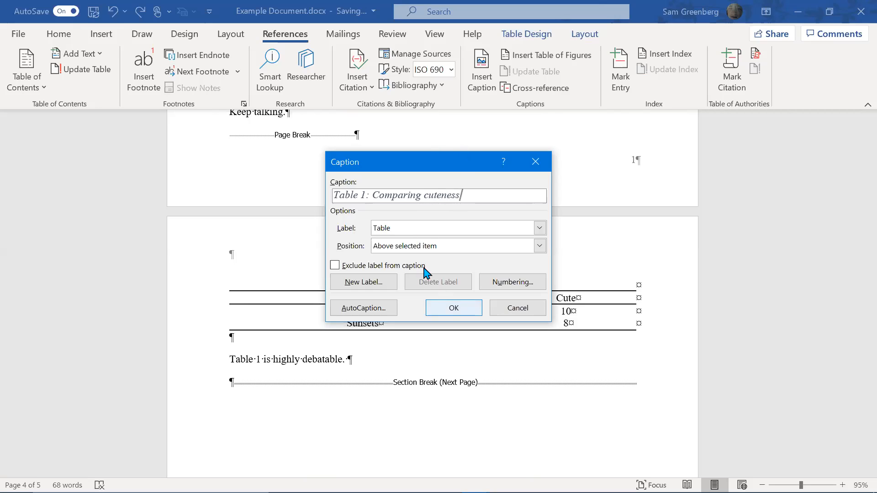
{"action": "left_click", "coordinate": [423, 249]}
{"action": "left_click", "coordinate": [425, 258]}
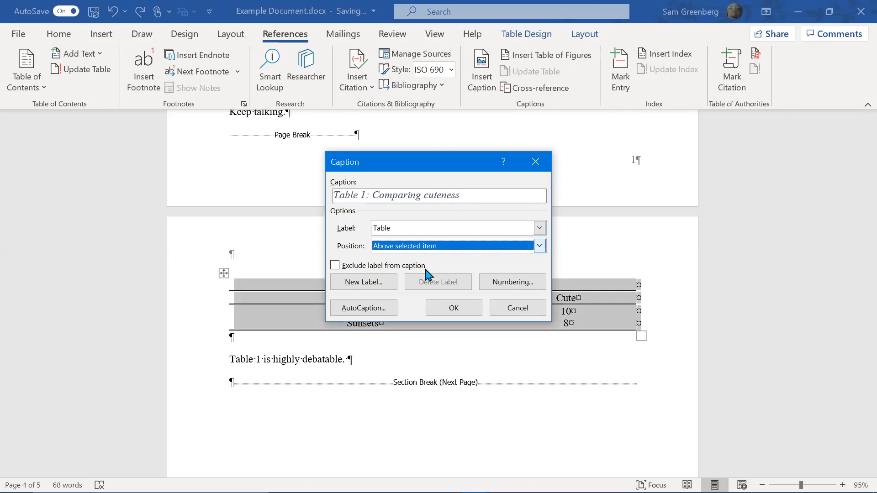
{"action": "left_click", "coordinate": [453, 309]}
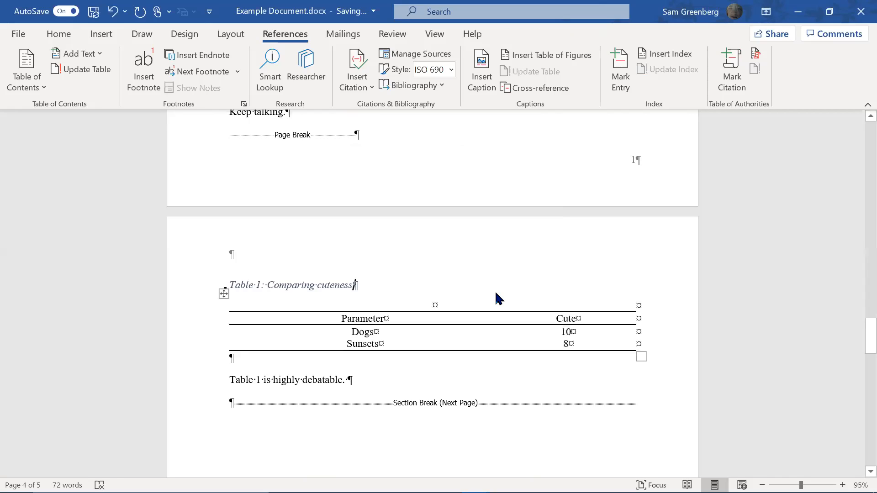
Move the caption into the table's top row and delete the empty line above
{"action": "triple_click", "coordinate": [496, 293]}
{"action": "key", "text": "ctrl+c"}
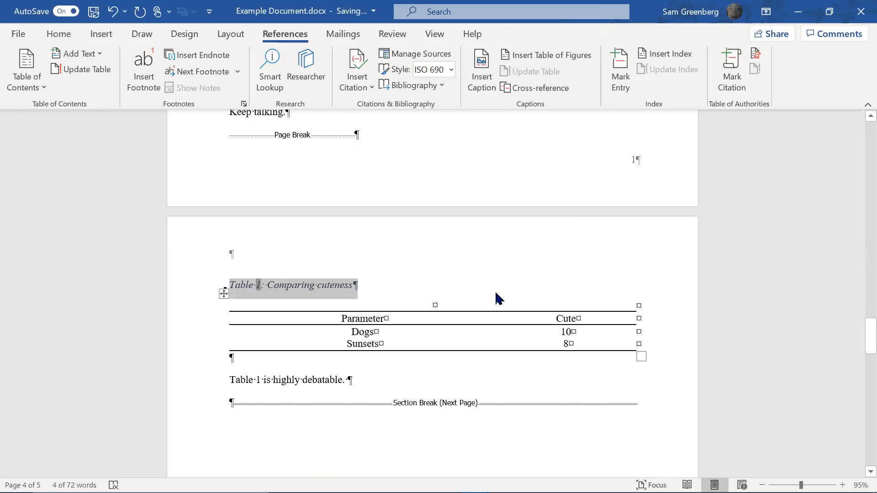
{"action": "key", "text": "Delete"}
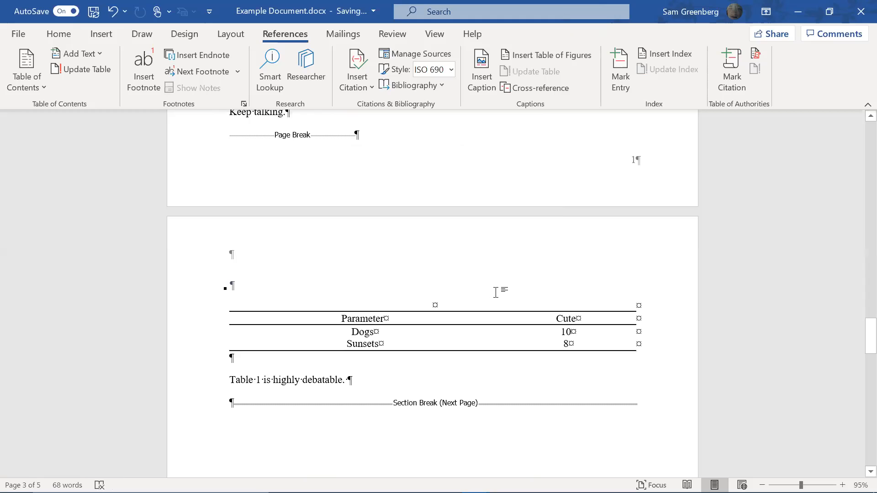
{"action": "key", "text": "Down"}
{"action": "key", "text": "Down"}
{"action": "key", "text": "ctrl+v"}
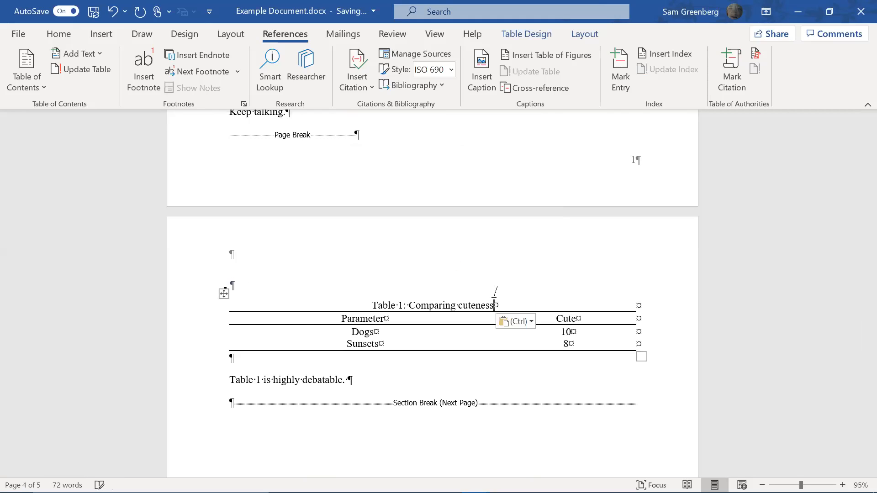
{"action": "left_click", "coordinate": [350, 283]}
{"action": "key", "text": "BackSpace"}
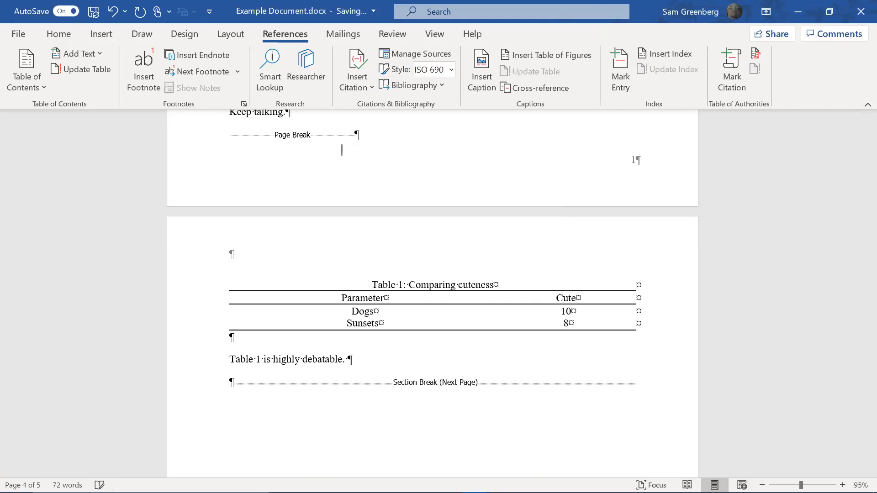
Apply the Table Labels style to the caption and remove the space after it
{"action": "left_click", "coordinate": [482, 285]}
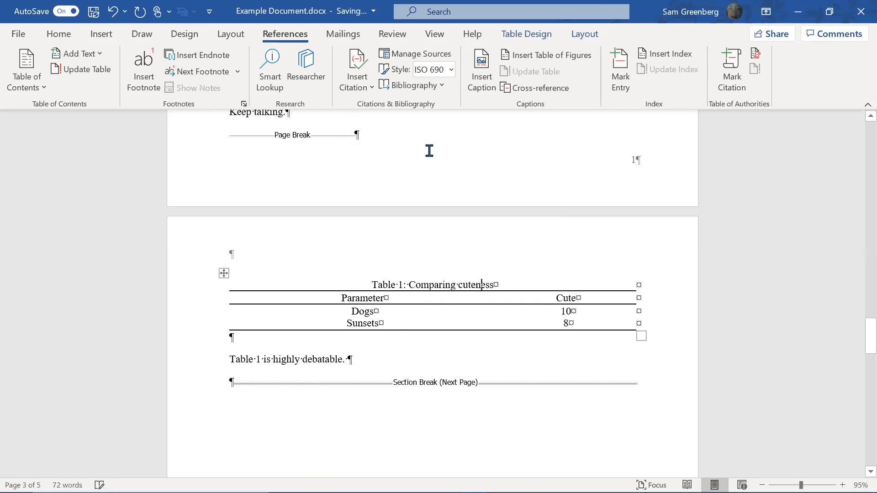
{"action": "left_click", "coordinate": [51, 35]}
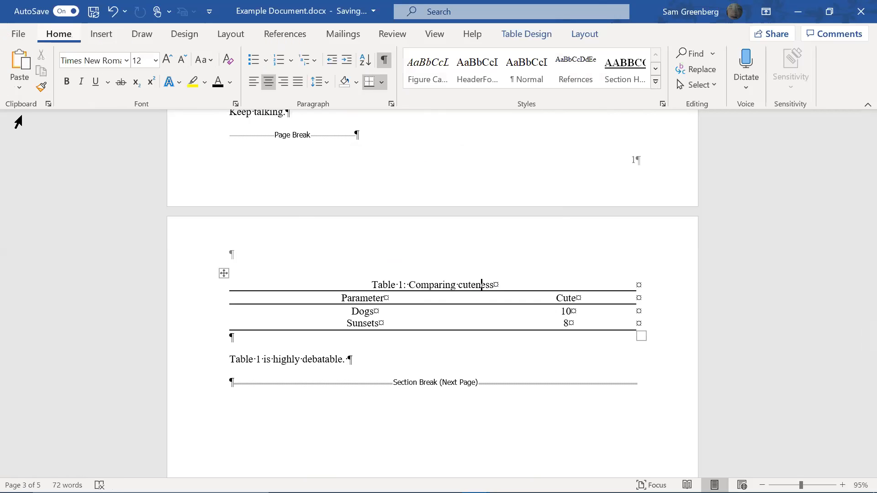
{"action": "left_click", "coordinate": [656, 86]}
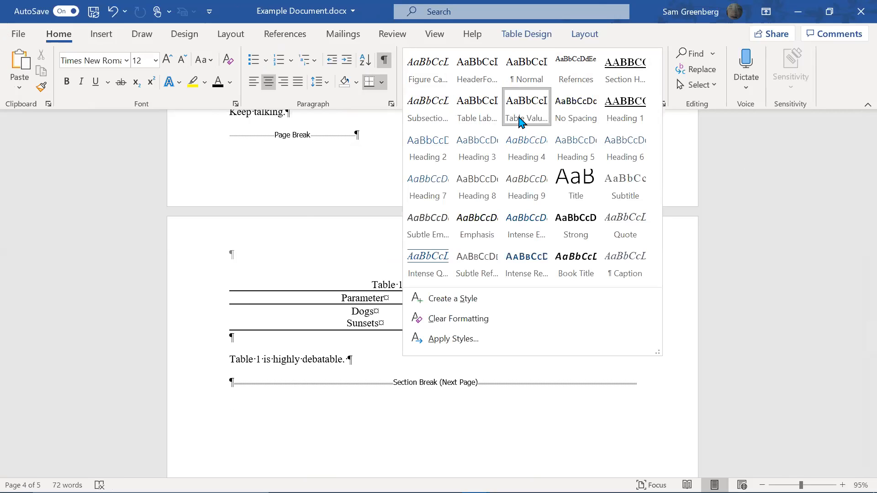
{"action": "left_click", "coordinate": [491, 115]}
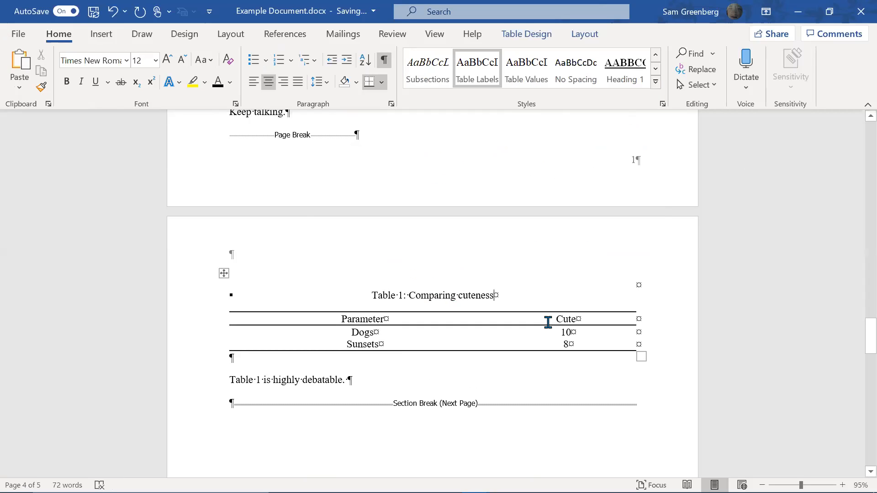
{"action": "key", "text": "shift+Home"}
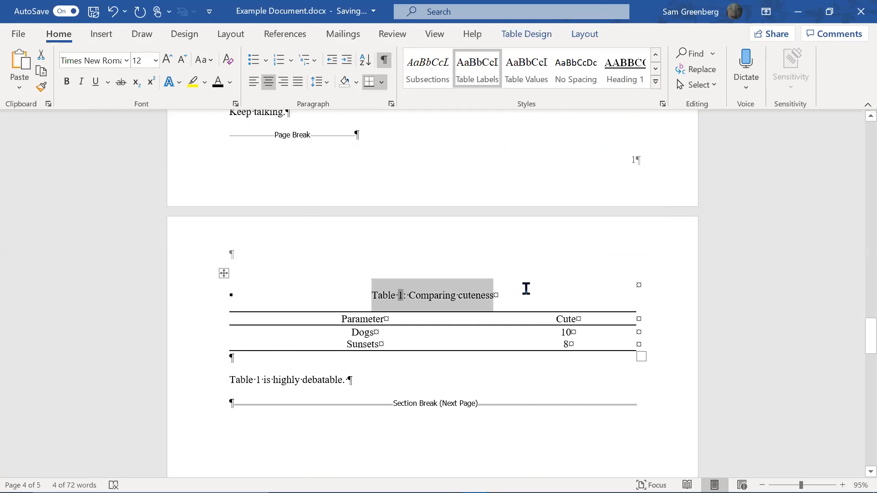
{"action": "left_click", "coordinate": [321, 84]}
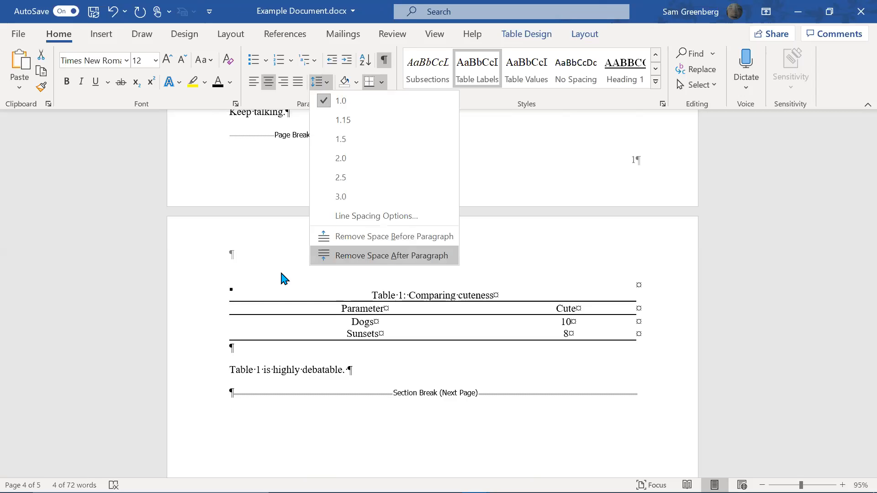
{"action": "key", "text": "Return"}
Update the Table Labels style to match the caption's formatting
{"action": "left_click", "coordinate": [456, 293]}
{"action": "left_click", "coordinate": [505, 288]}
{"action": "left_click", "coordinate": [487, 275]}
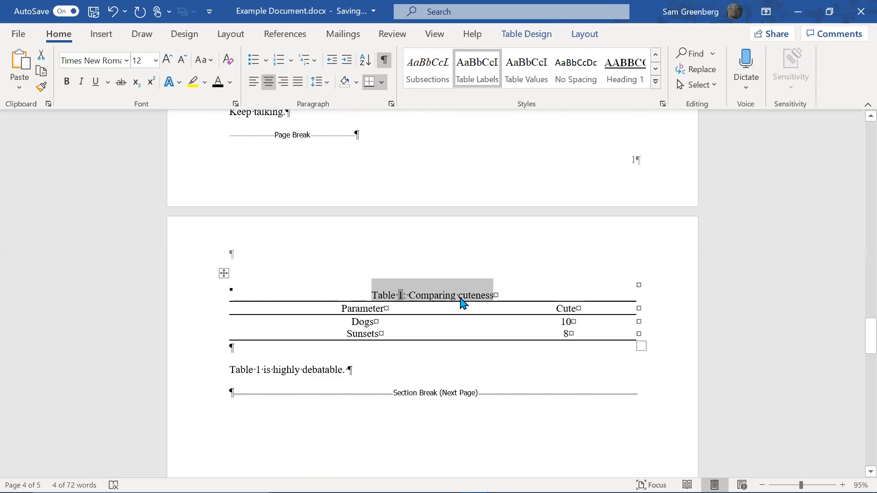
{"action": "right_click", "coordinate": [463, 303]}
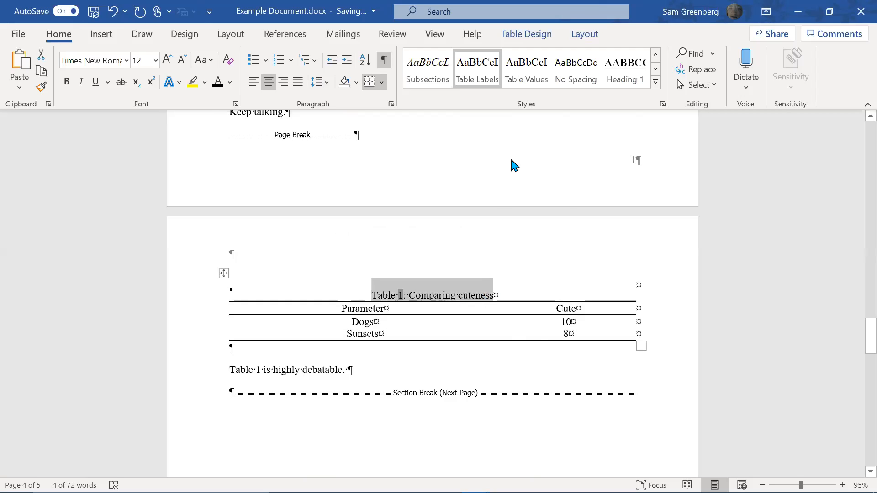
{"action": "right_click", "coordinate": [464, 82]}
{"action": "left_click", "coordinate": [475, 95]}
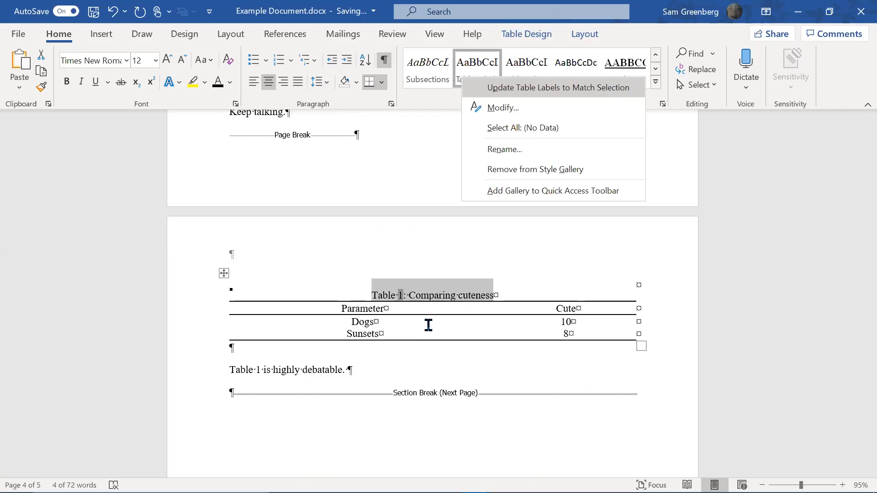
Delete the plain 'Table 1' text from the sentence below the table
{"action": "left_click", "coordinate": [416, 294]}
{"action": "left_click", "coordinate": [268, 376]}
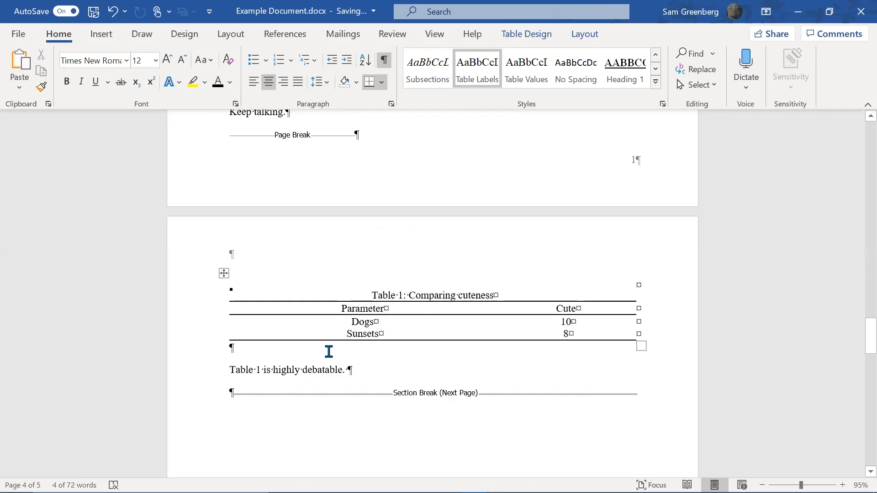
{"action": "key", "text": "BackSpace"}
{"action": "key", "text": "BackSpace"}
{"action": "key", "text": "BackSpace"}
{"action": "key", "text": "BackSpace"}
{"action": "key", "text": "BackSpace"}
{"action": "key", "text": "BackSpace"}
{"action": "key", "text": "BackSpace"}
{"action": "key", "text": "BackSpace"}
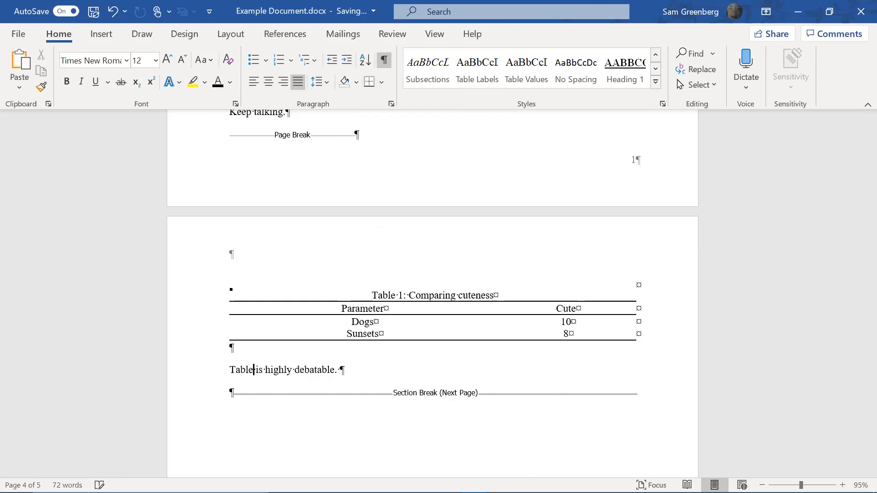
Insert a cross-reference to Table 1 showing only label and number at the sentence start
{"action": "left_click", "coordinate": [285, 35]}
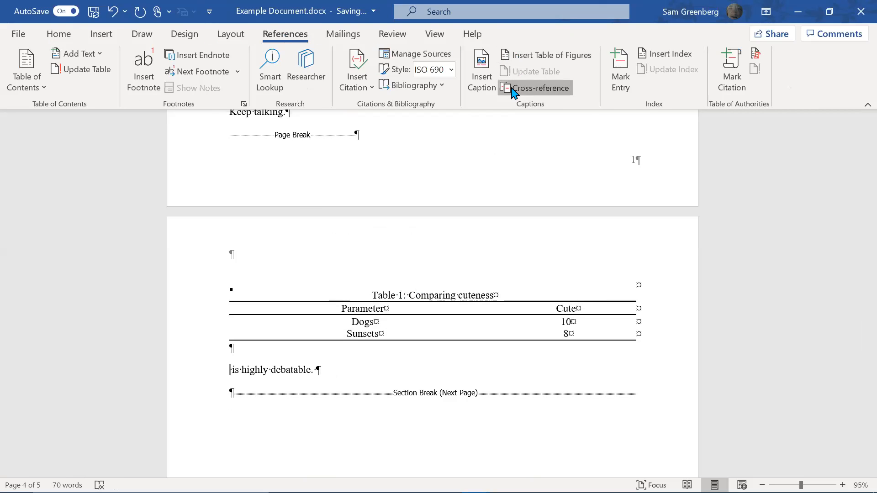
{"action": "left_click", "coordinate": [515, 90]}
{"action": "left_click", "coordinate": [406, 158]}
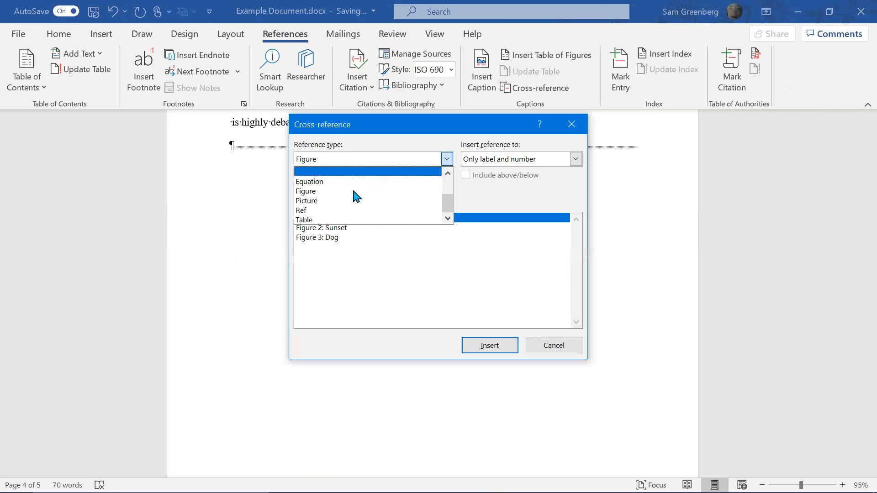
{"action": "left_click", "coordinate": [341, 220]}
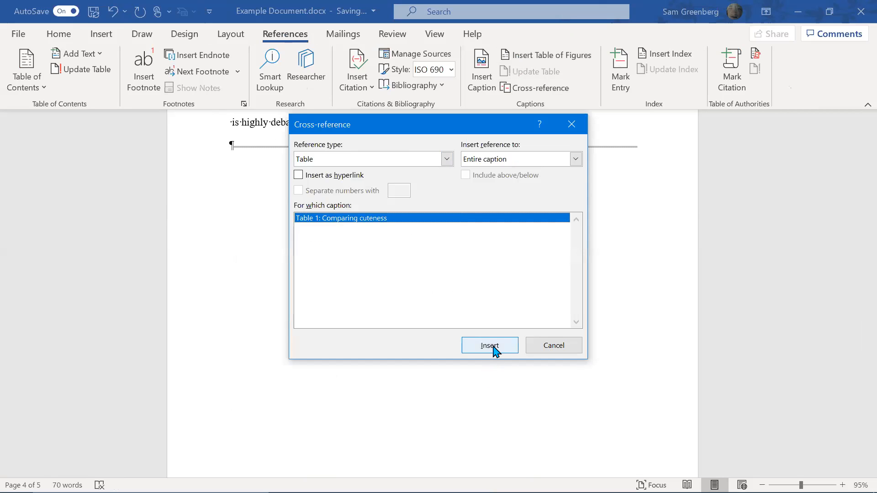
{"action": "left_click", "coordinate": [542, 161]}
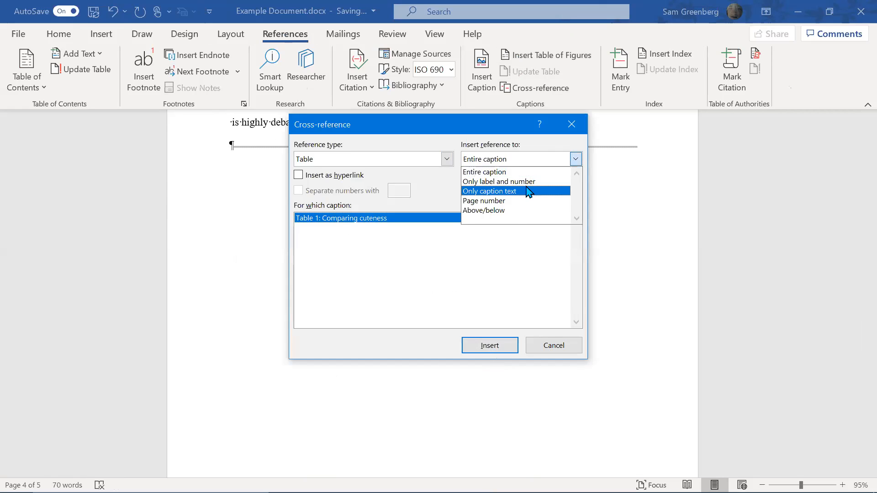
{"action": "left_click", "coordinate": [525, 182]}
{"action": "left_click", "coordinate": [487, 343]}
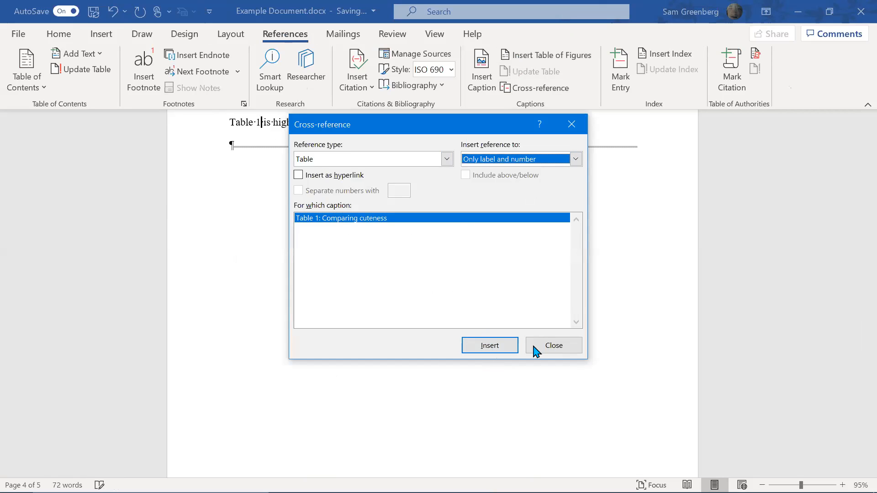
{"action": "left_click", "coordinate": [551, 349]}
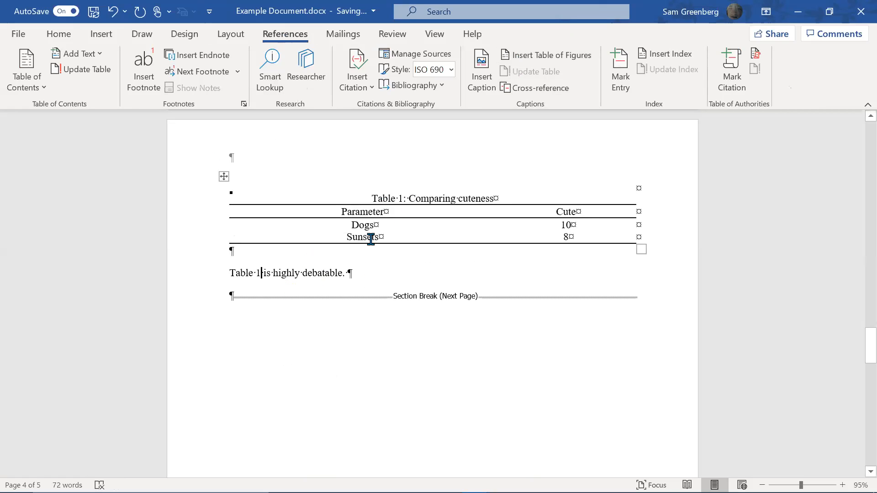
Check the Table 1 reference, then select the whole document to refresh its fields
{"action": "key", "text": "shift+Left"}
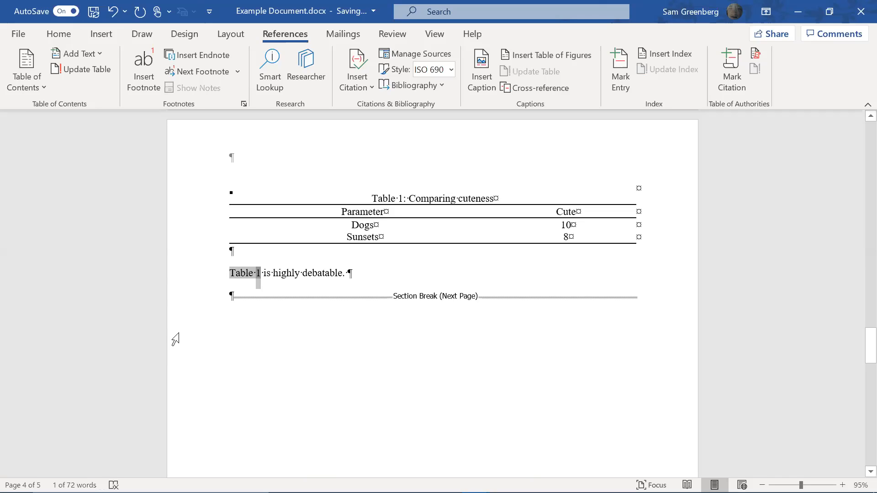
{"action": "left_click", "coordinate": [379, 198]}
{"action": "key", "text": "ctrl+shift+Right"}
{"action": "key", "text": "ctrl+shift+Right"}
{"action": "key", "text": "ctrl+shift+Right"}
{"action": "key", "text": "ctrl+shift+Right"}
{"action": "key", "text": "ctrl+shift+Right"}
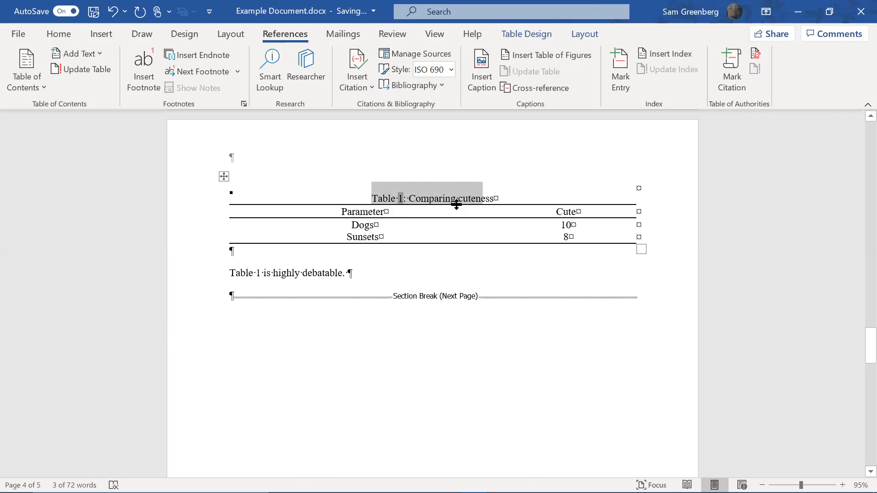
{"action": "left_click", "coordinate": [362, 279]}
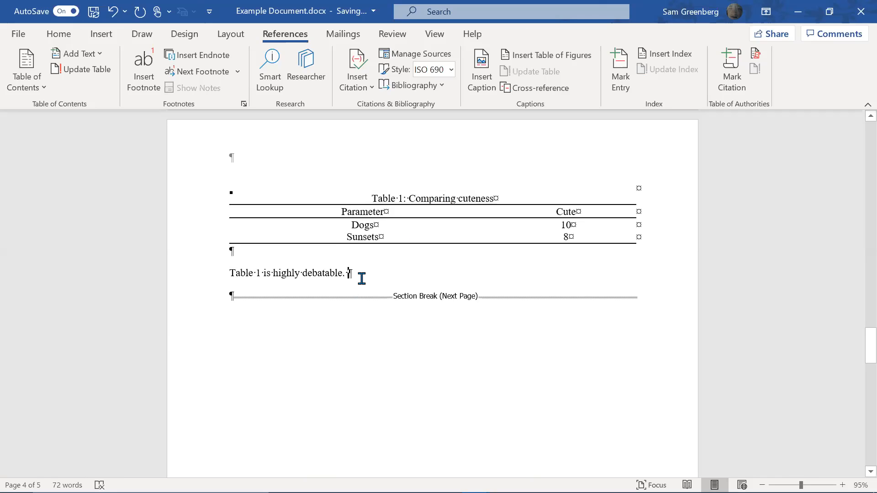
{"action": "key", "text": "Home"}
{"action": "key", "text": "ctrl+shift+Right"}
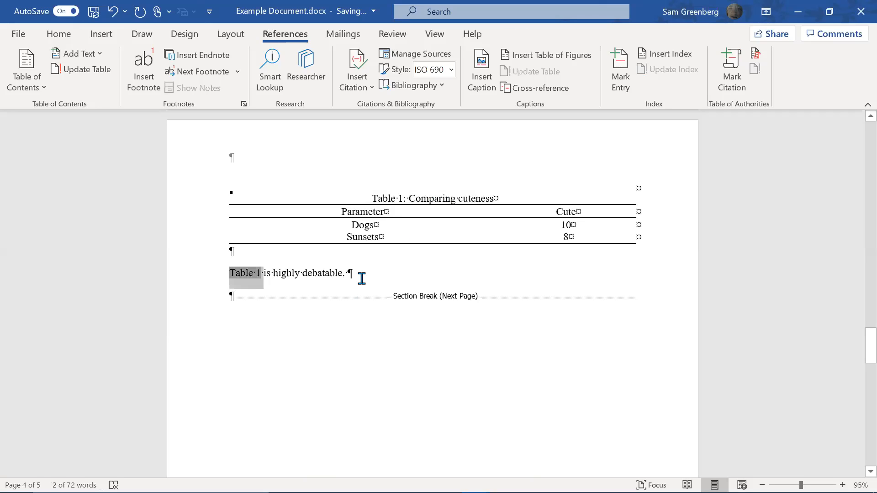
{"action": "left_click", "coordinate": [361, 277]}
{"action": "key", "text": "ctrl+a"}
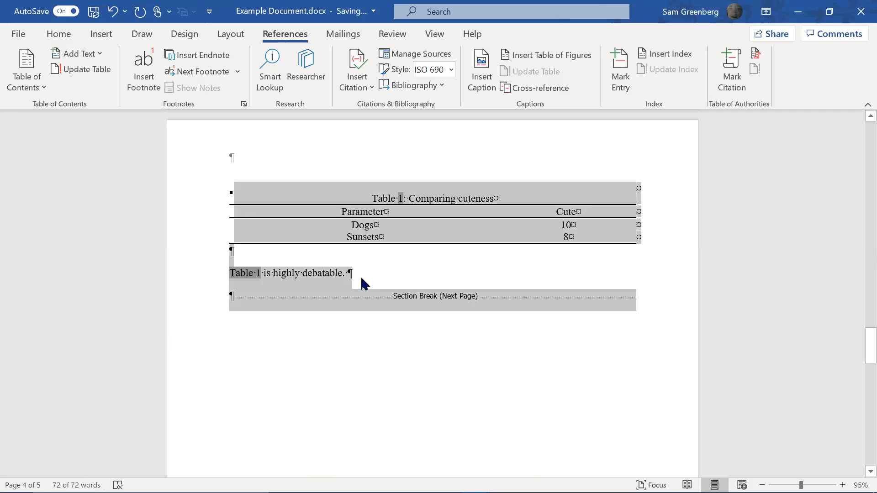
{"action": "left_click", "coordinate": [369, 290]}
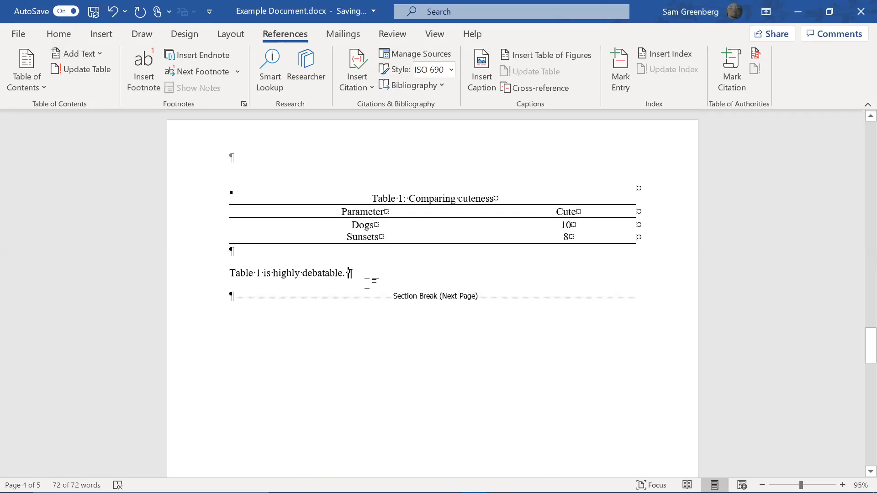
Reset the bold TOC heading on page 2 to the Normal style
{"action": "scroll", "coordinate": [555, 202], "scroll_direction": "up", "scroll_amount": 5}
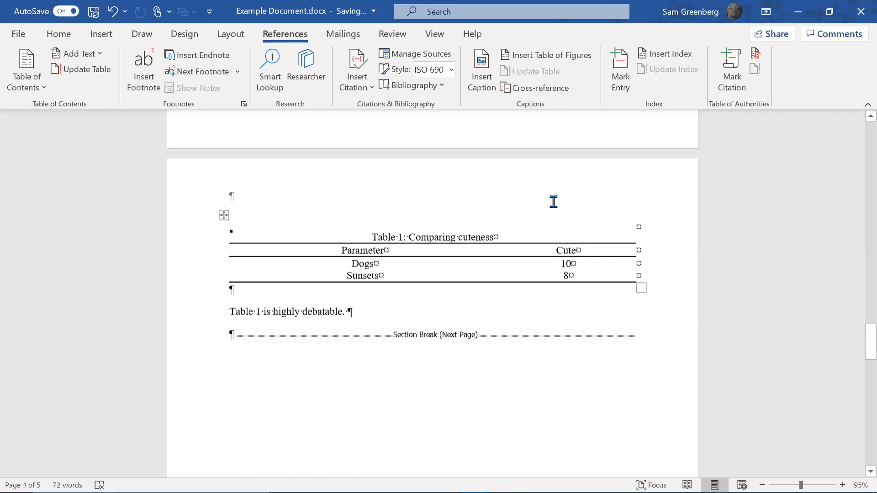
{"action": "scroll", "coordinate": [566, 217], "scroll_direction": "up", "scroll_amount": 4}
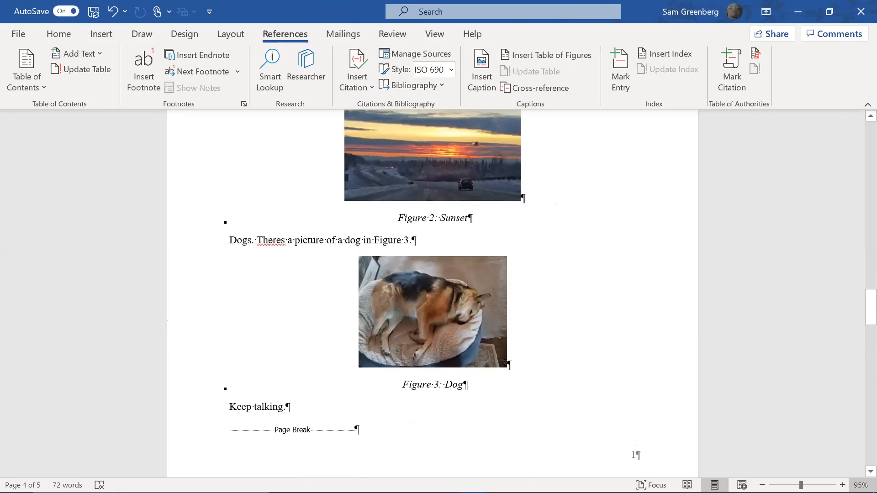
{"action": "scroll", "coordinate": [452, 336], "scroll_direction": "up", "scroll_amount": 6}
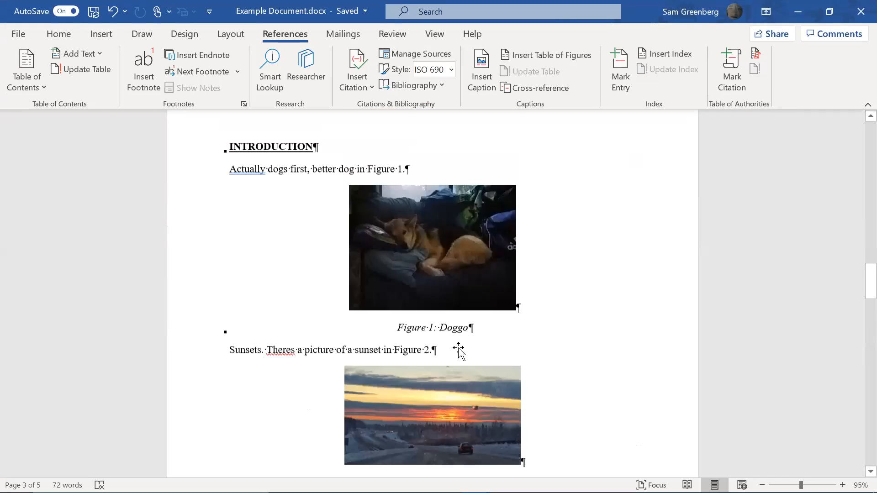
{"action": "scroll", "coordinate": [455, 348], "scroll_direction": "down", "scroll_amount": 6}
{"action": "scroll", "coordinate": [425, 372], "scroll_direction": "down", "scroll_amount": 8}
{"action": "scroll", "coordinate": [395, 379], "scroll_direction": "up", "scroll_amount": 9}
{"action": "scroll", "coordinate": [433, 231], "scroll_direction": "up", "scroll_amount": 5}
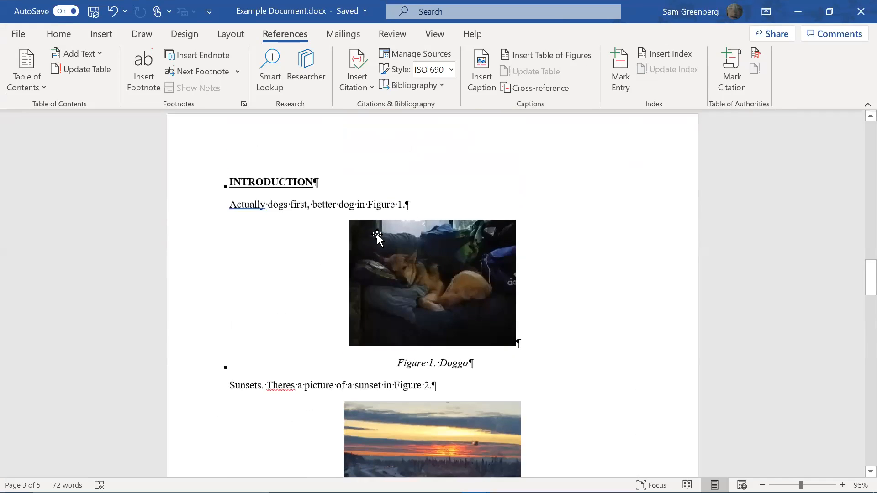
{"action": "scroll", "coordinate": [378, 235], "scroll_direction": "down", "scroll_amount": 14}
{"action": "scroll", "coordinate": [591, 282], "scroll_direction": "down", "scroll_amount": 9}
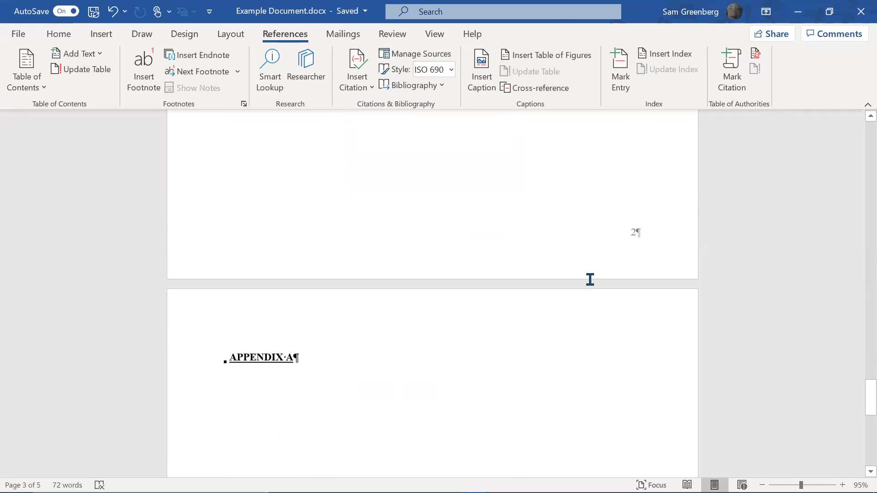
{"action": "left_click_drag", "start_coordinate": [855, 402], "coordinate": [848, 204]}
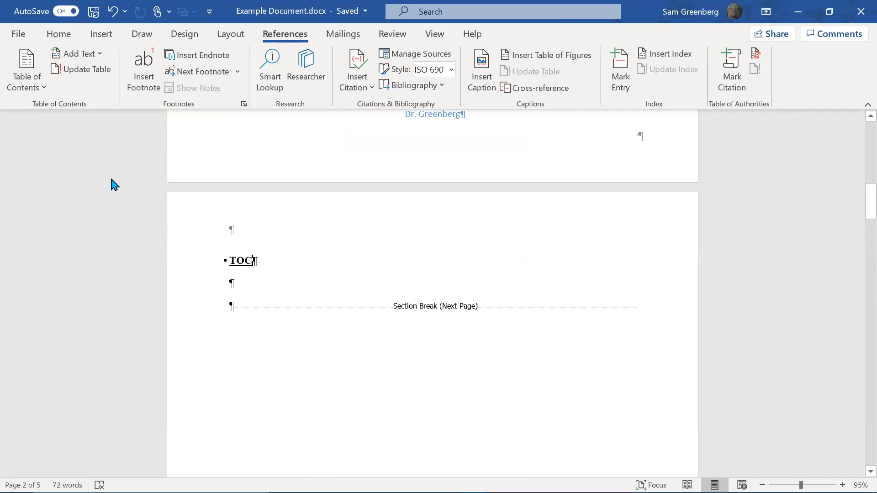
{"action": "left_click", "coordinate": [58, 33]}
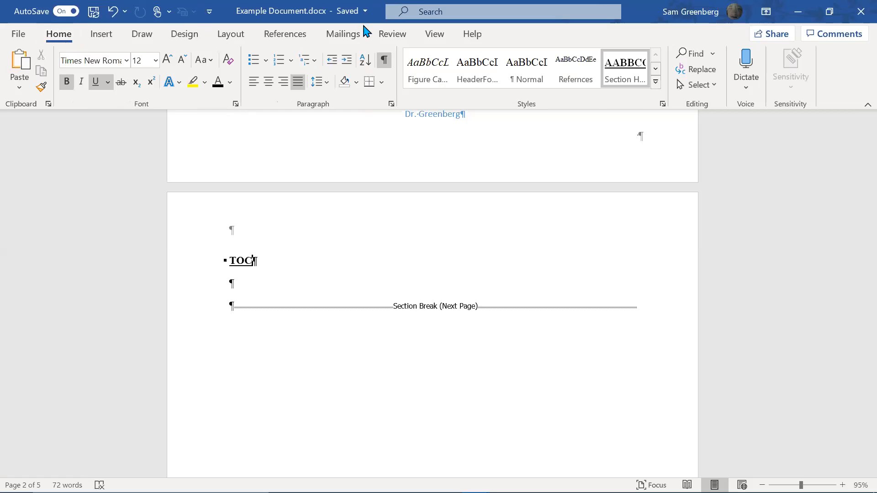
{"action": "left_click", "coordinate": [513, 81]}
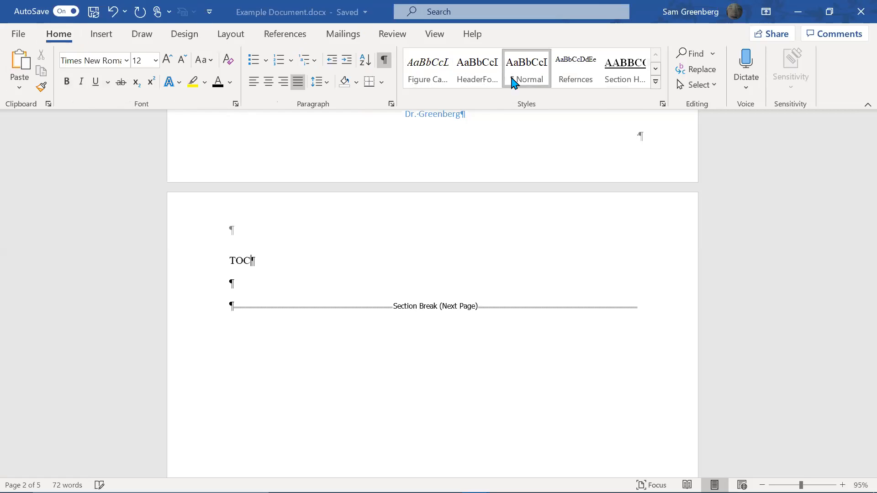
Delete the TOC placeholder word, keeping the empty paragraphs before the section break
{"action": "key", "text": "BackSpace"}
{"action": "key", "text": "BackSpace"}
{"action": "key", "text": "BackSpace"}
{"action": "key", "text": "BackSpace"}
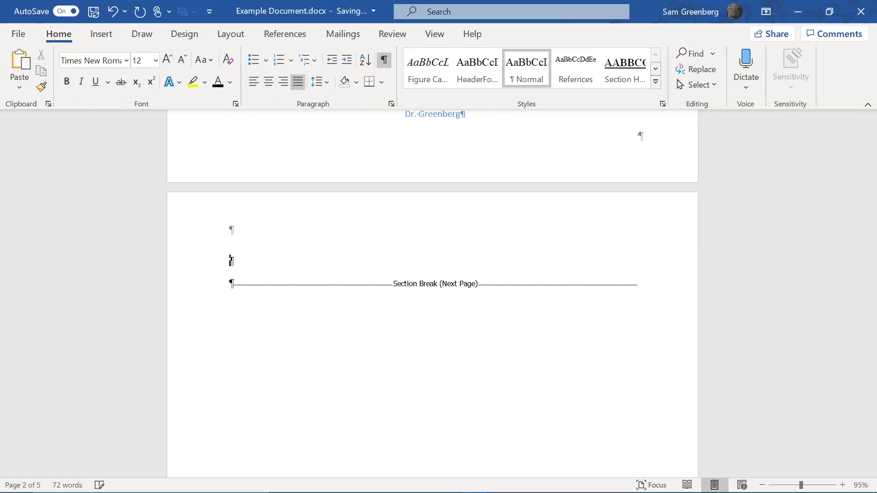
{"action": "key", "text": "BackSpace"}
{"action": "key", "text": "BackSpace"}
{"action": "key", "text": "ctrl+z"}
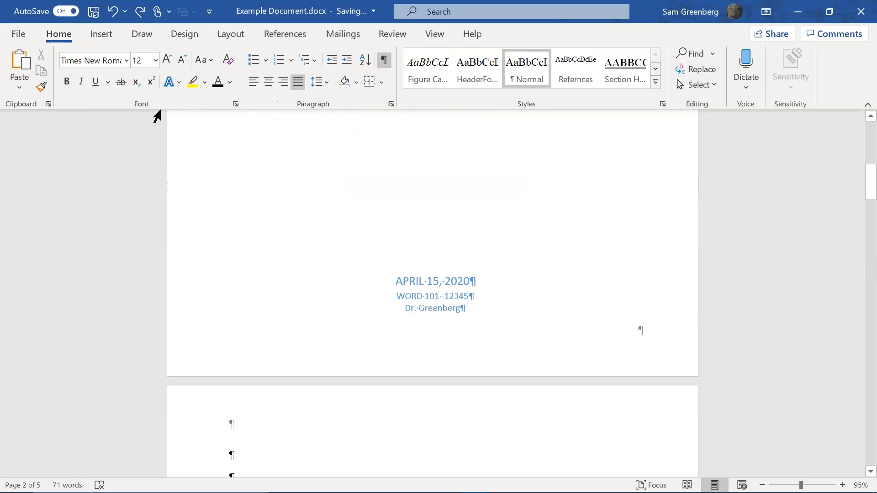
{"action": "scroll", "coordinate": [284, 215], "scroll_direction": "down", "scroll_amount": 5}
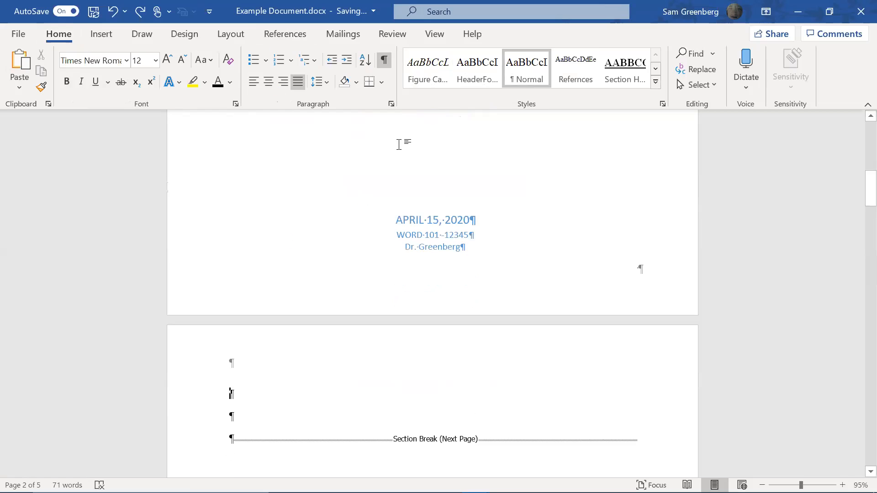
{"action": "left_click", "coordinate": [275, 41]}
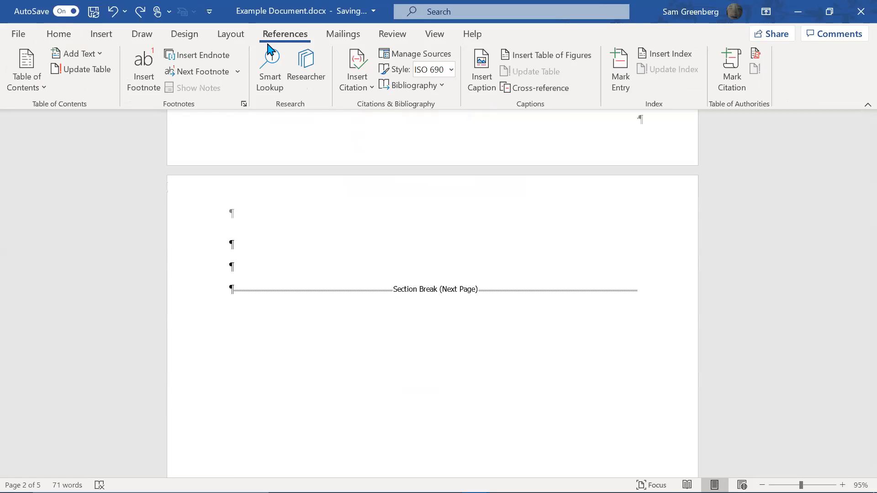
Start a custom table of contents that shows right-aligned page numbers instead of hyperlinks
{"action": "left_click", "coordinate": [46, 91]}
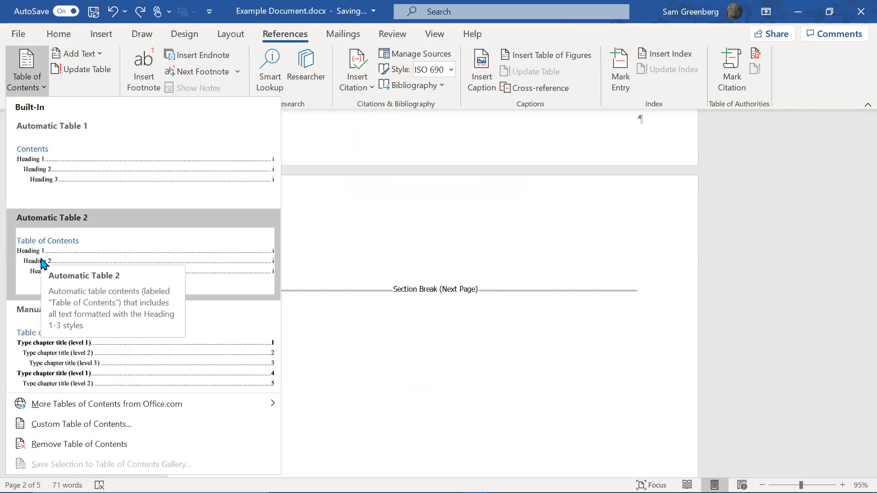
{"action": "left_click", "coordinate": [108, 424]}
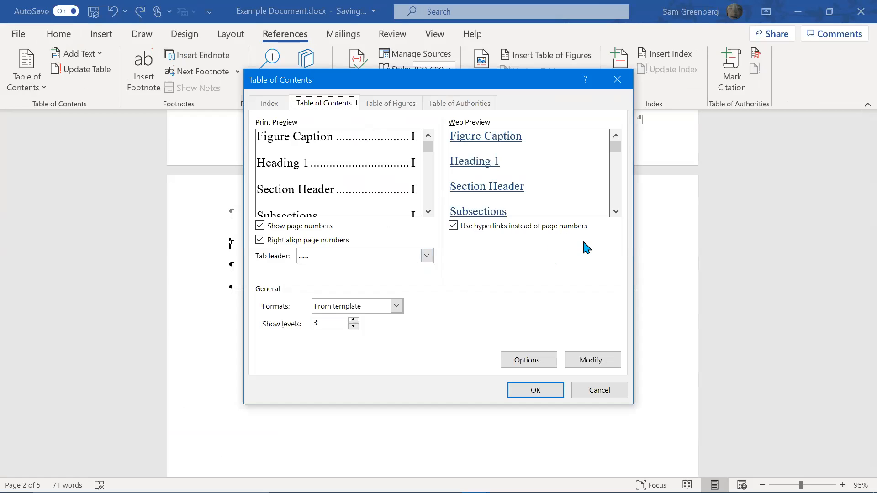
{"action": "left_click", "coordinate": [497, 227]}
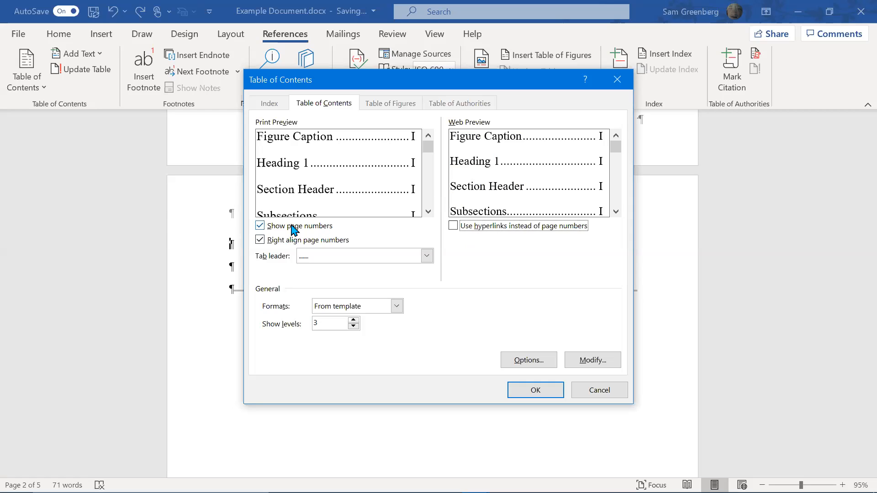
{"action": "left_click", "coordinate": [307, 242]}
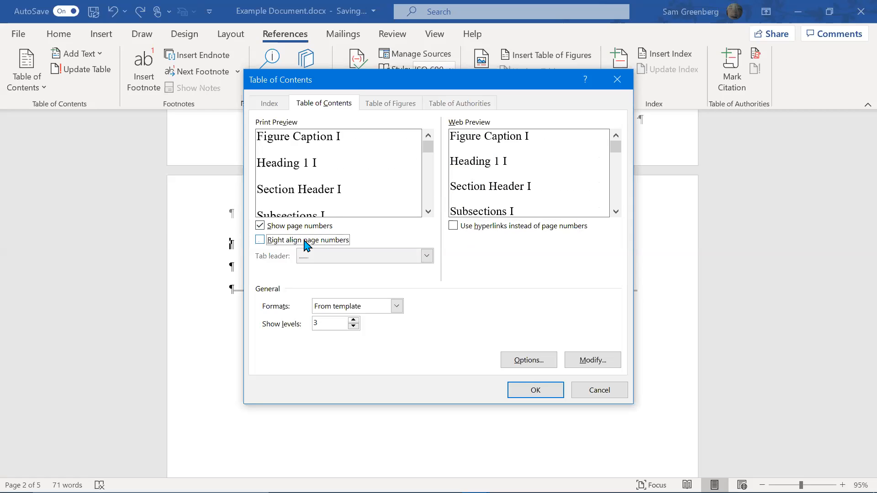
{"action": "left_click", "coordinate": [305, 241]}
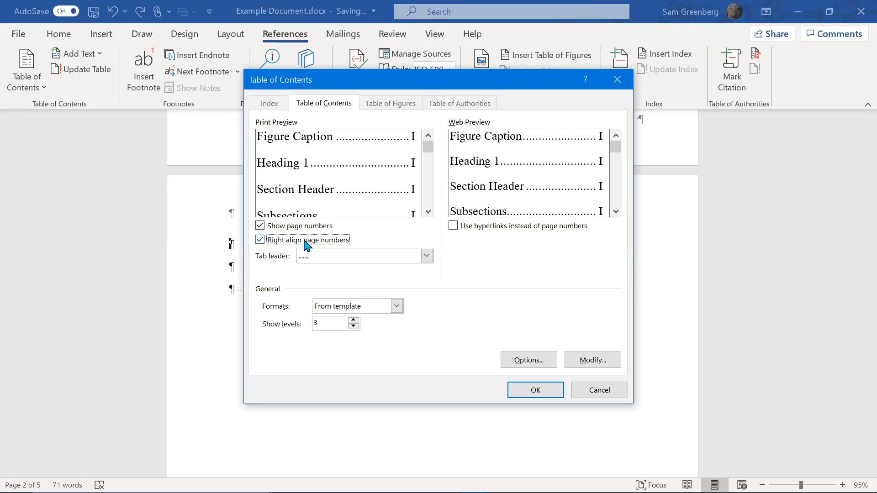
Try other tab leaders, settle on dotted, keep From template format, and open Options
{"action": "left_click", "coordinate": [370, 263]}
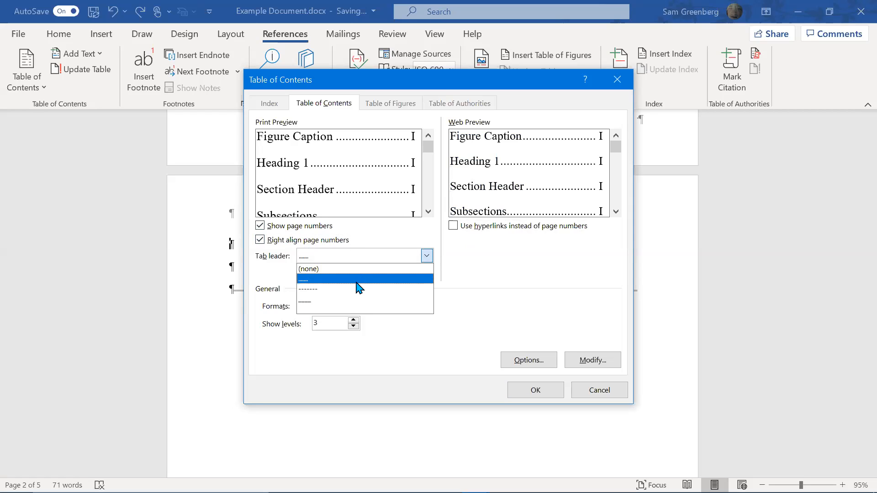
{"action": "left_click", "coordinate": [349, 302]}
{"action": "left_click", "coordinate": [348, 256]}
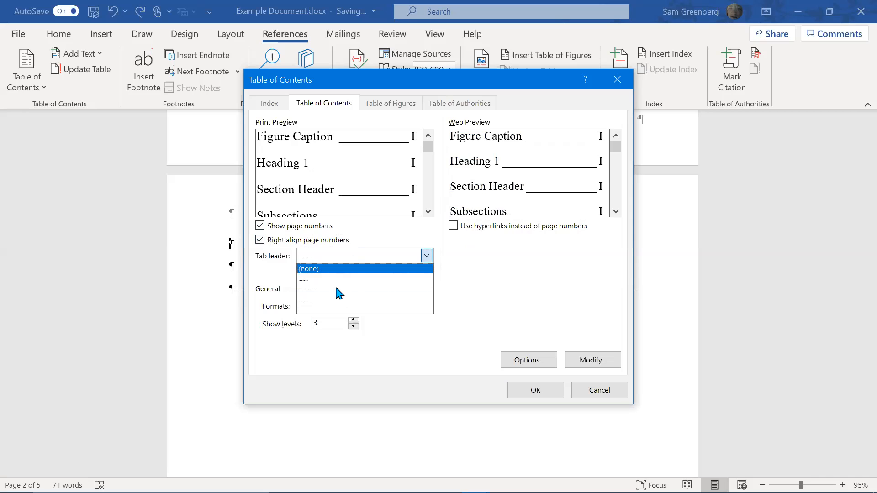
{"action": "left_click", "coordinate": [338, 288]}
{"action": "left_click", "coordinate": [336, 255]}
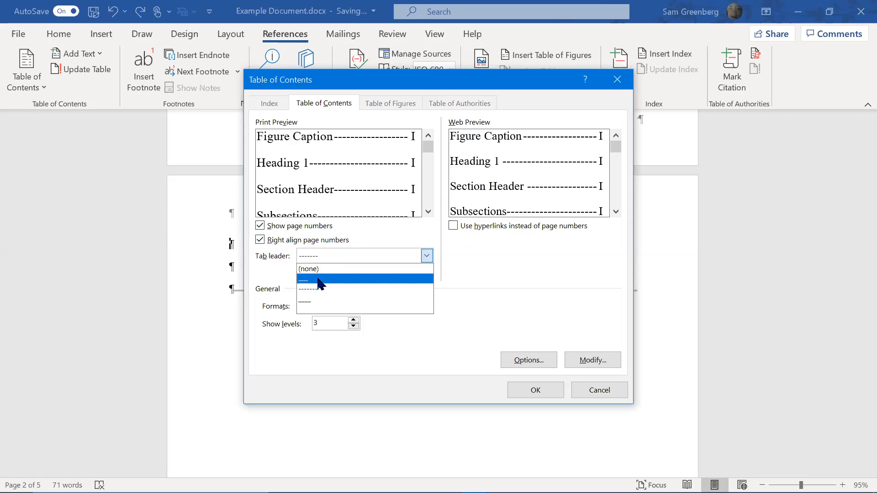
{"action": "left_click", "coordinate": [323, 279]}
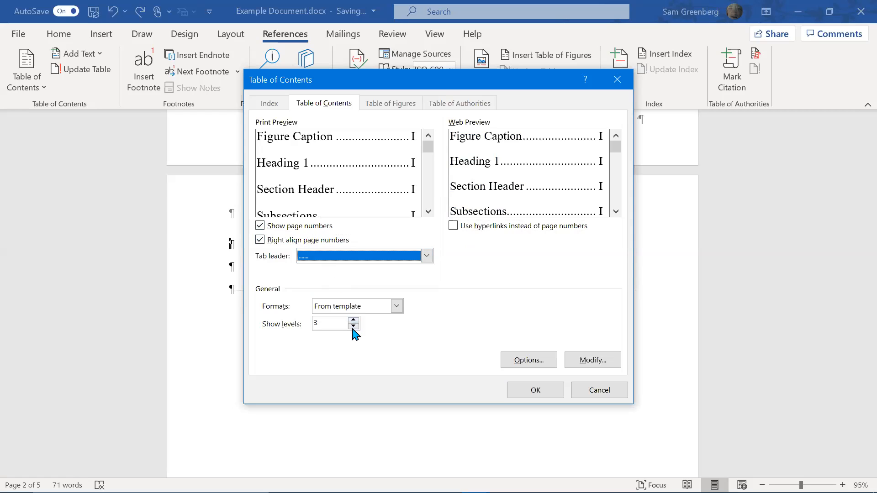
{"action": "left_click", "coordinate": [352, 306]}
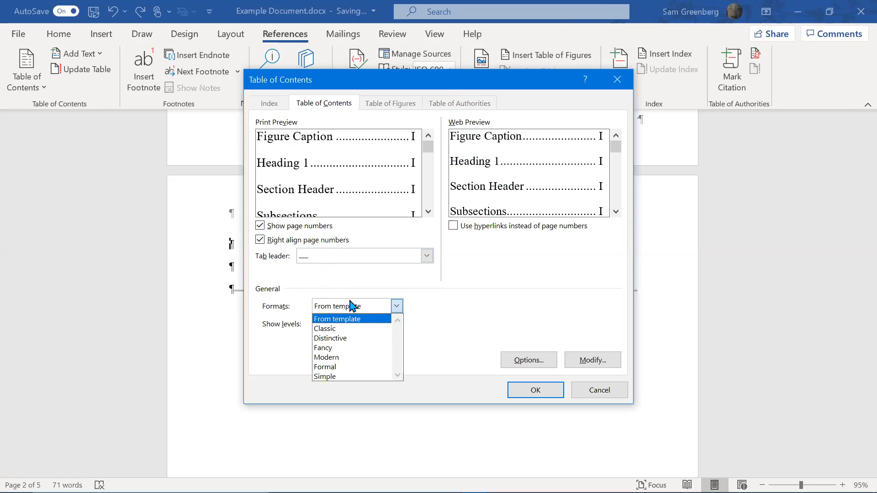
{"action": "left_click", "coordinate": [355, 305]}
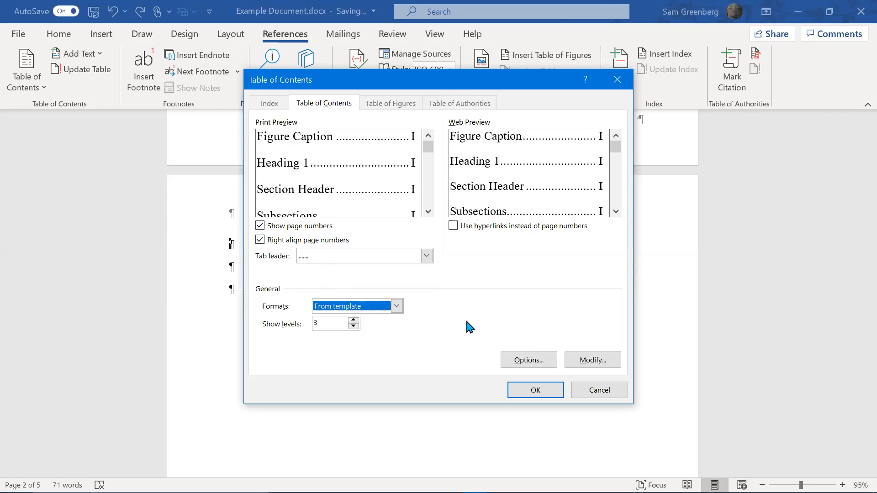
{"action": "left_click", "coordinate": [534, 365]}
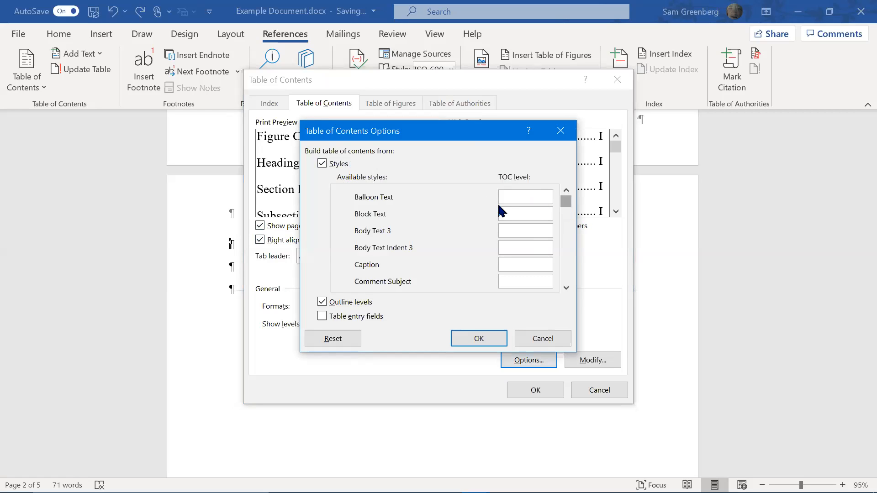
Clear the TOC level for the Figure Caption style
{"action": "mouse_move", "coordinate": [567, 208]}
{"action": "left_mouse_down"}
{"action": "mouse_move", "coordinate": [570, 274]}
{"action": "mouse_move", "coordinate": [566, 198]}
{"action": "mouse_move", "coordinate": [569, 215]}
{"action": "left_mouse_up"}
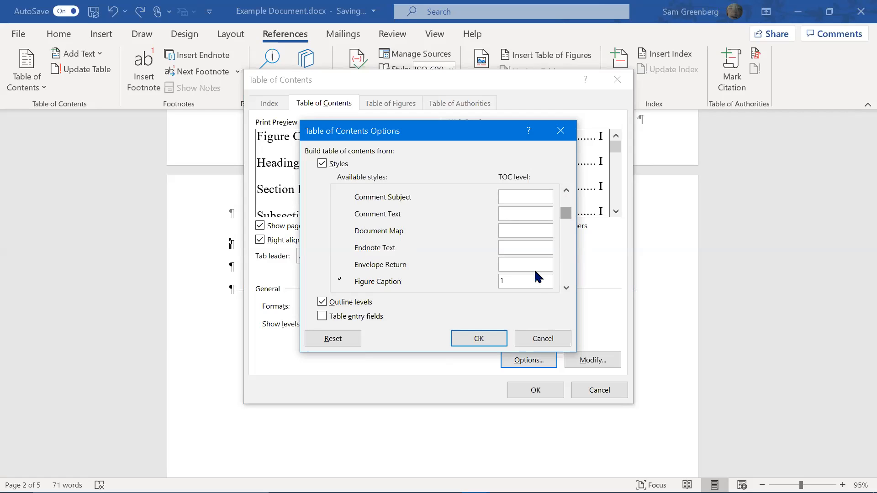
{"action": "left_click", "coordinate": [520, 280]}
{"action": "key", "text": "BackSpace"}
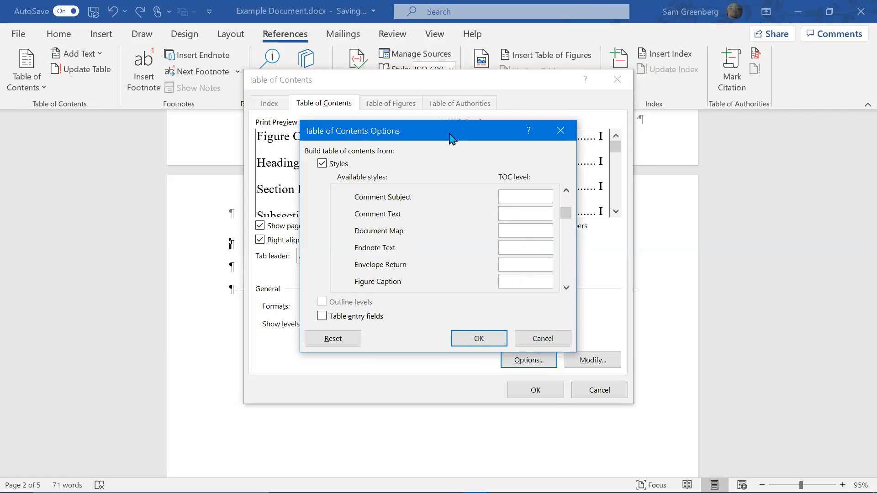
{"action": "left_click_drag", "start_coordinate": [450, 135], "coordinate": [671, 227]}
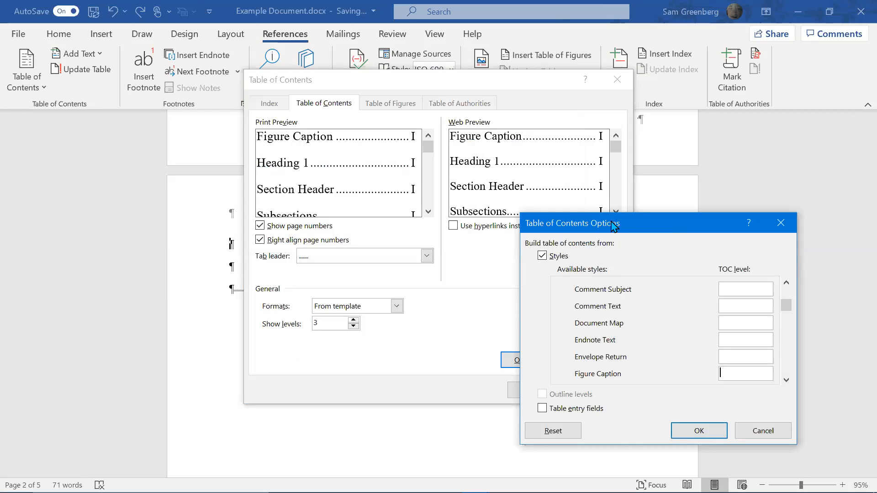
{"action": "left_click_drag", "start_coordinate": [613, 222], "coordinate": [546, 133]}
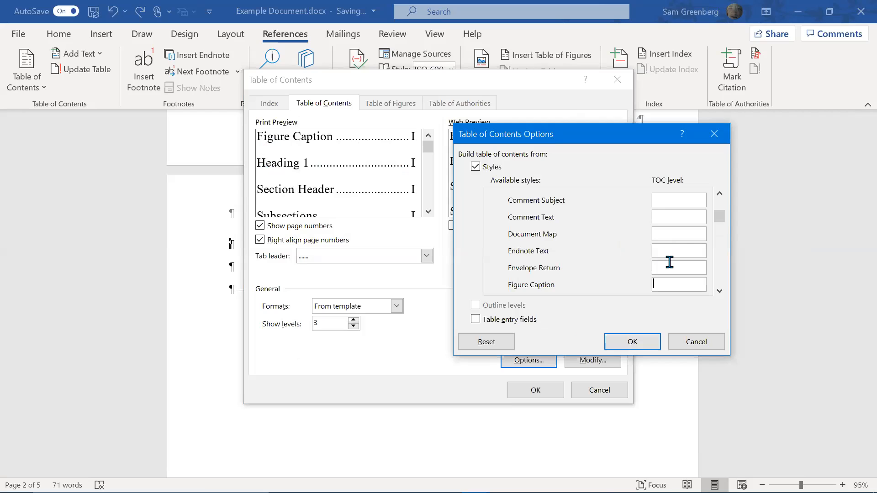
{"action": "scroll", "coordinate": [715, 267], "scroll_direction": "down", "scroll_amount": 4}
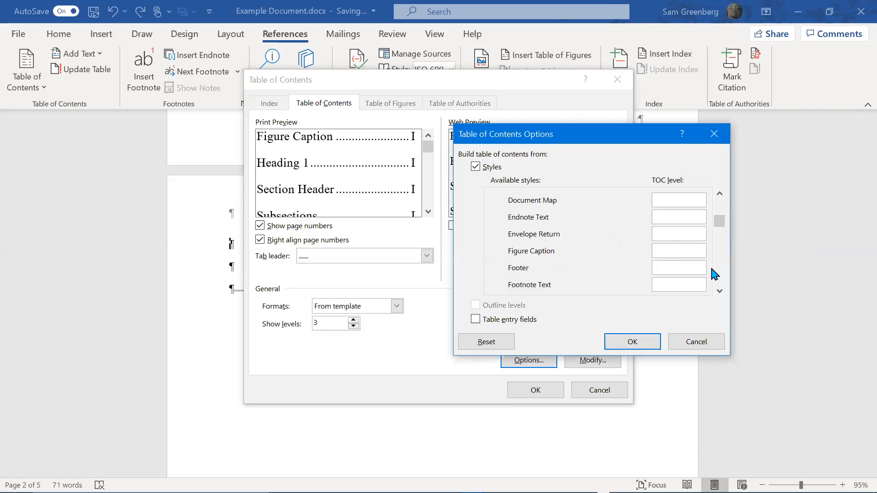
{"action": "scroll", "coordinate": [714, 275], "scroll_direction": "up", "scroll_amount": 1}
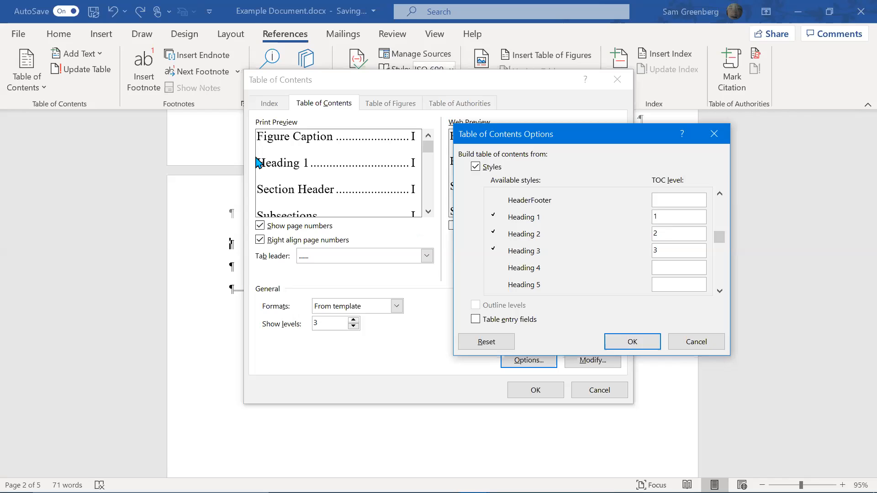
Clear the Heading and Table Labels levels, then set Section Header to 1 and Subsections to 2
{"action": "left_click", "coordinate": [683, 215]}
{"action": "left_click", "coordinate": [674, 233]}
{"action": "scroll", "coordinate": [722, 262], "scroll_direction": "down", "scroll_amount": 1}
{"action": "scroll", "coordinate": [724, 265], "scroll_direction": "down", "scroll_amount": 6}
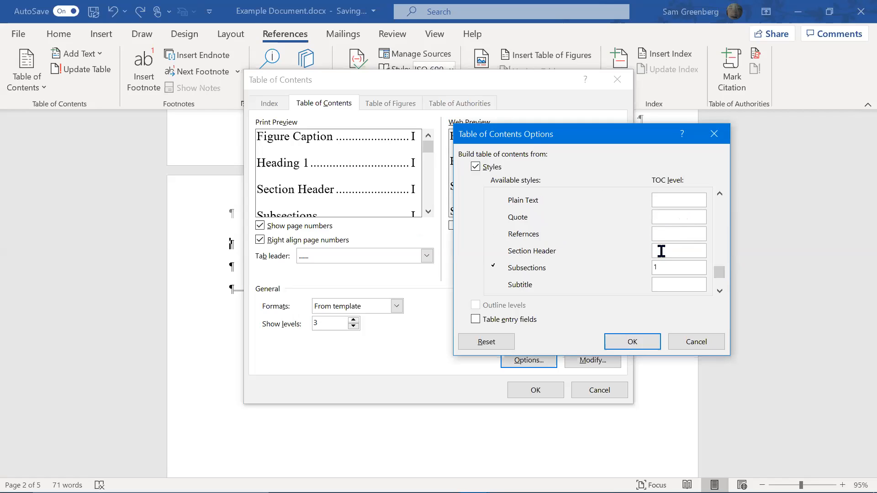
{"action": "left_click", "coordinate": [687, 266]}
{"action": "left_click_drag", "start_coordinate": [722, 278], "coordinate": [723, 288]}
{"action": "left_click", "coordinate": [669, 251]}
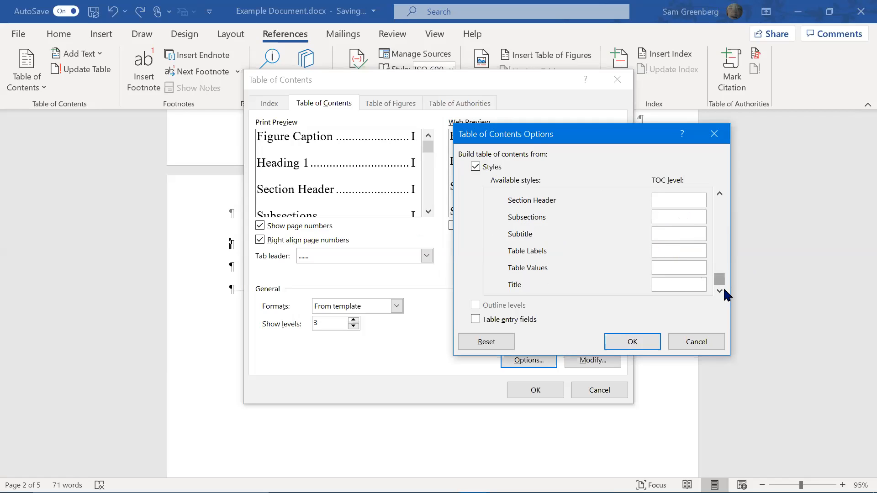
{"action": "left_click_drag", "start_coordinate": [720, 285], "coordinate": [723, 270]}
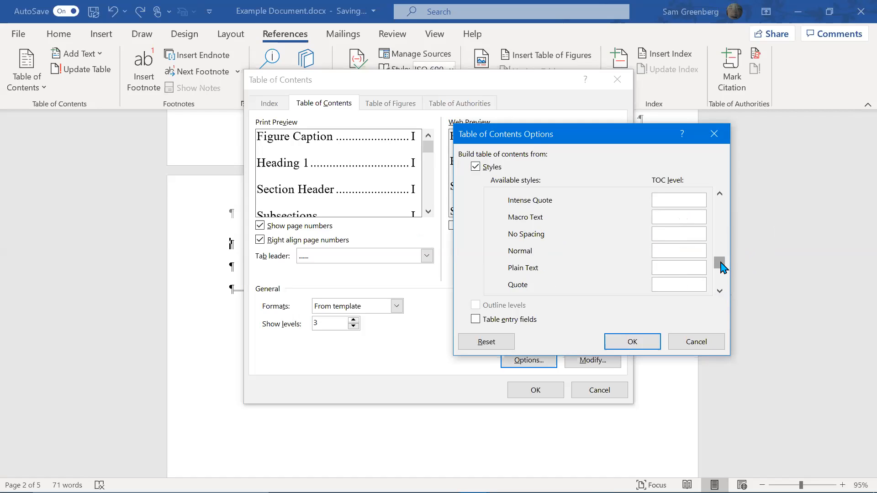
{"action": "left_click_drag", "start_coordinate": [722, 268], "coordinate": [718, 281]}
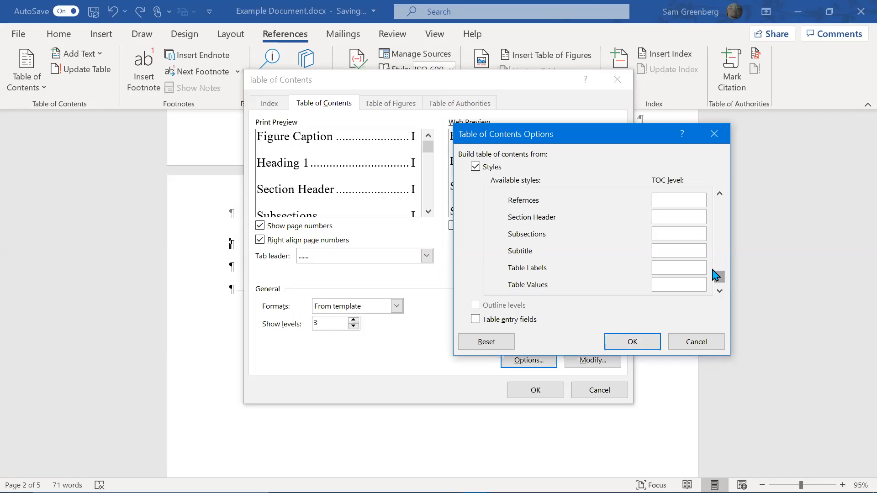
{"action": "left_click", "coordinate": [686, 216]}
{"action": "left_click", "coordinate": [658, 234]}
{"action": "left_click", "coordinate": [644, 349]}
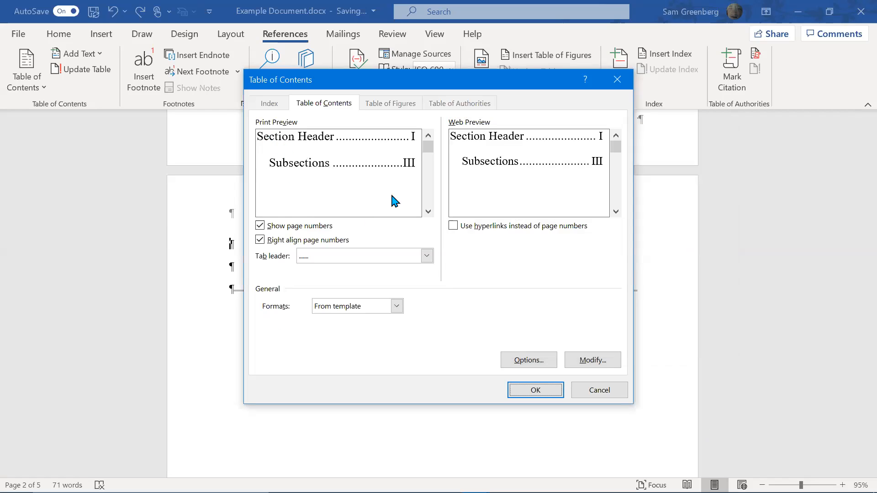
Review the TOC 1 style, keep Times New Roman 12 pt, and close the style dialogs
{"action": "left_click", "coordinate": [612, 364]}
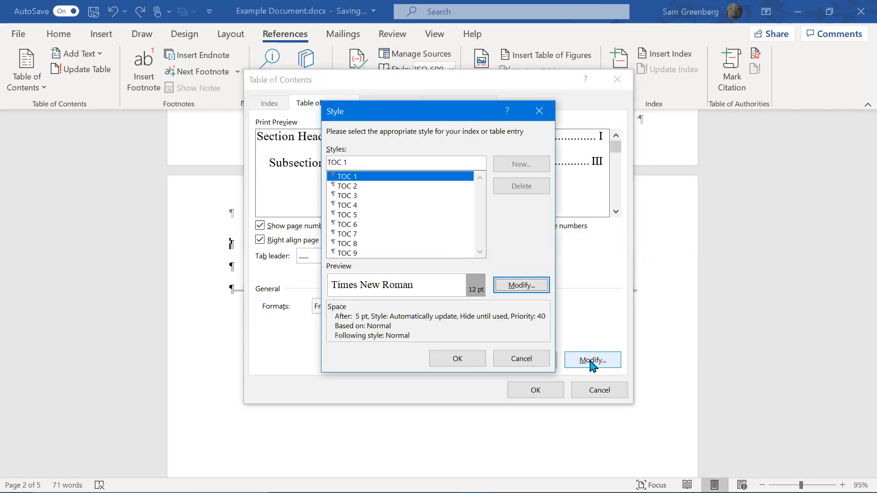
{"action": "left_click", "coordinate": [501, 360]}
{"action": "left_click", "coordinate": [619, 357]}
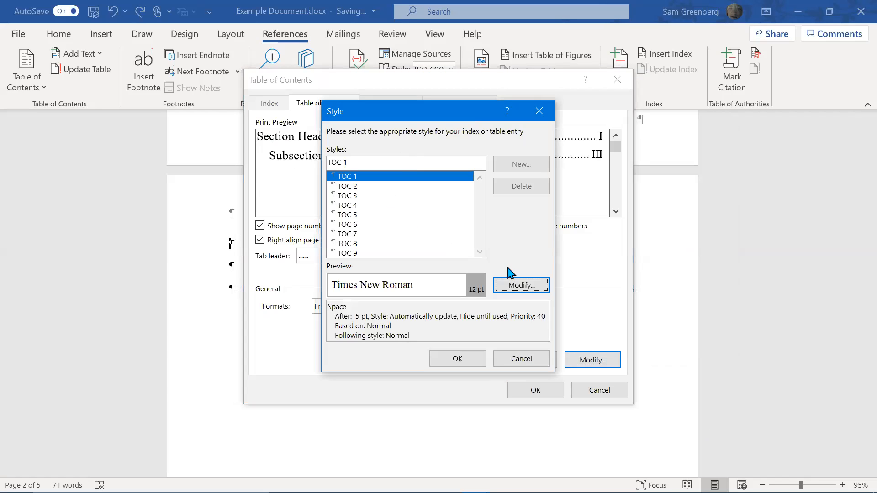
{"action": "left_click", "coordinate": [522, 292]}
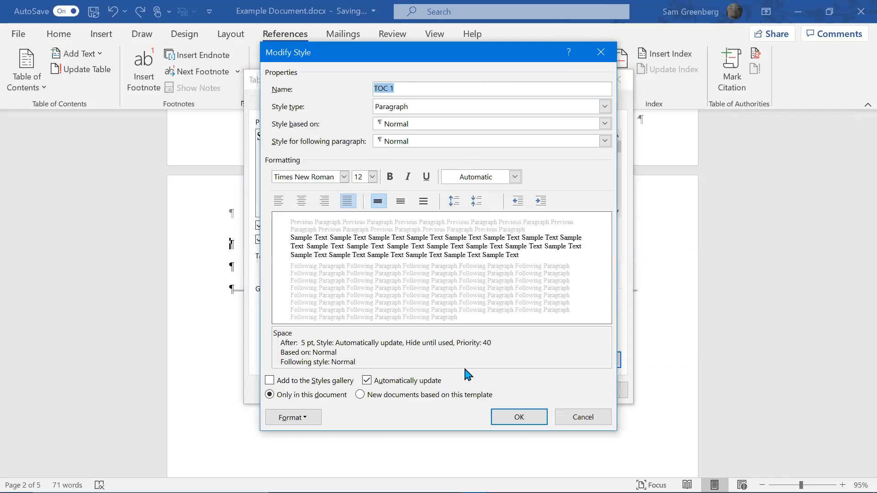
{"action": "left_click", "coordinate": [515, 425]}
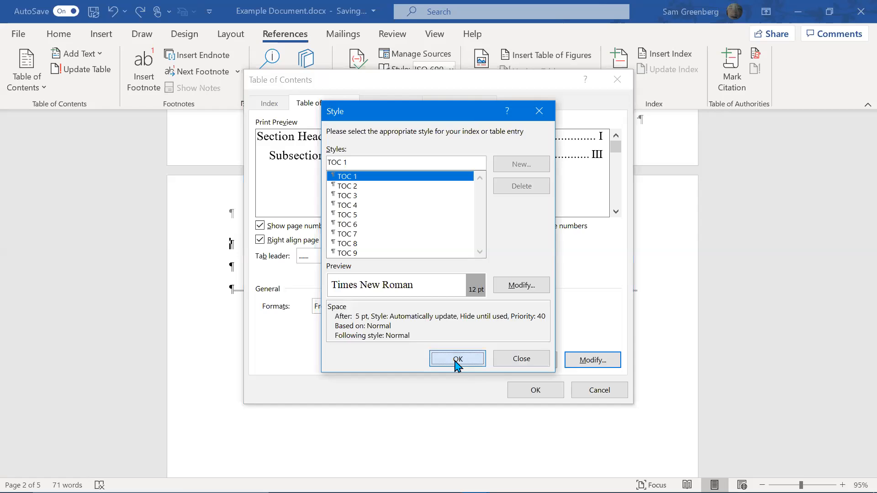
{"action": "left_click", "coordinate": [537, 388]}
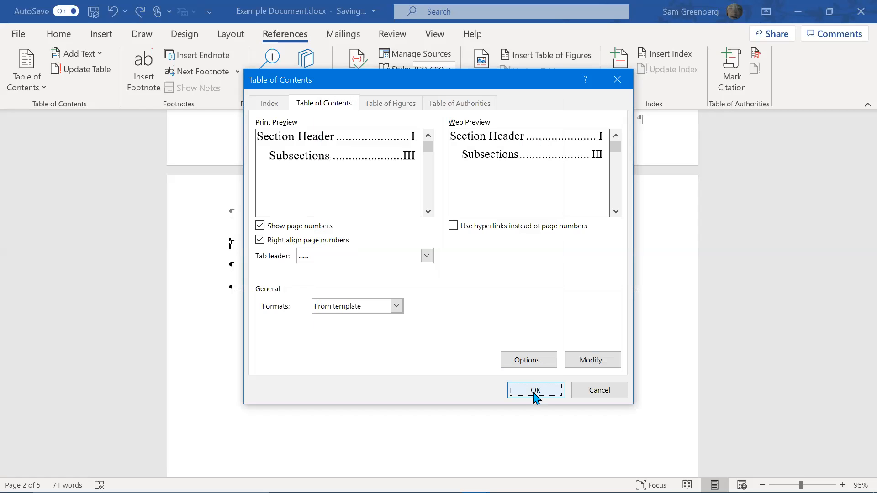
Add a line above the entries, type 'Table of Cont', and try making it 16 pt bold
{"action": "scroll", "coordinate": [322, 299], "scroll_direction": "up", "scroll_amount": 5}
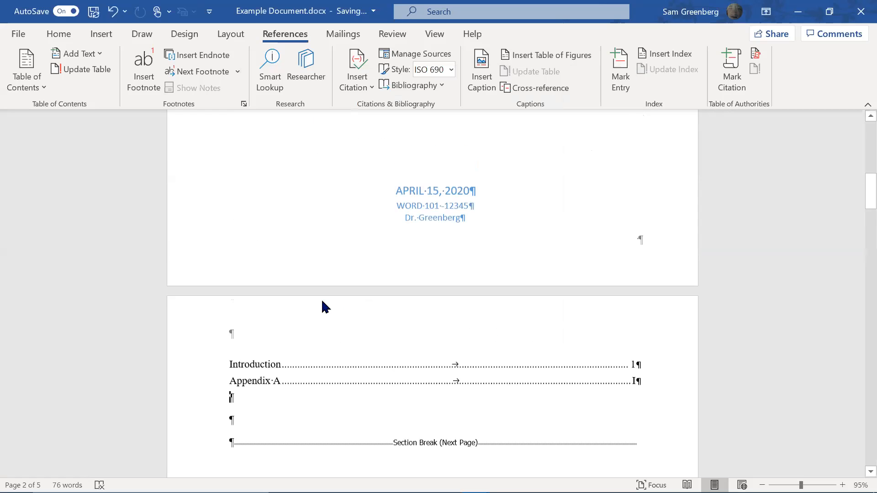
{"action": "scroll", "coordinate": [304, 313], "scroll_direction": "down", "scroll_amount": 4}
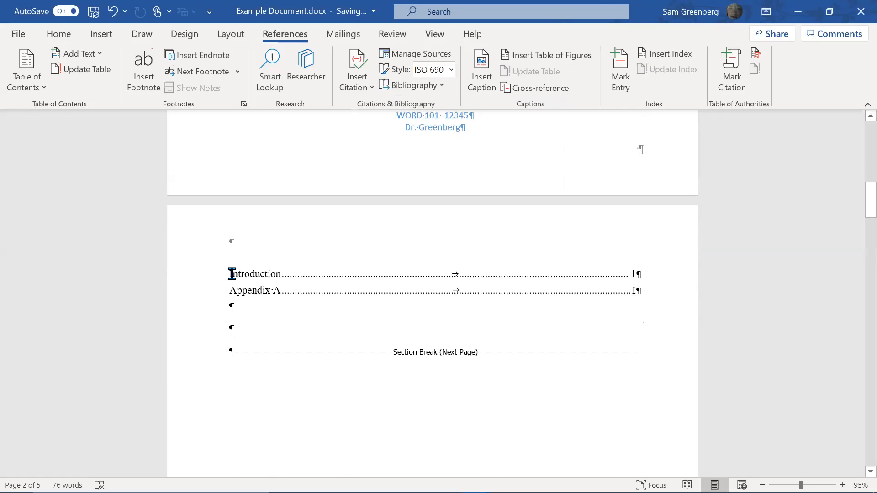
{"action": "left_click", "coordinate": [232, 274]}
{"action": "key", "text": "Return"}
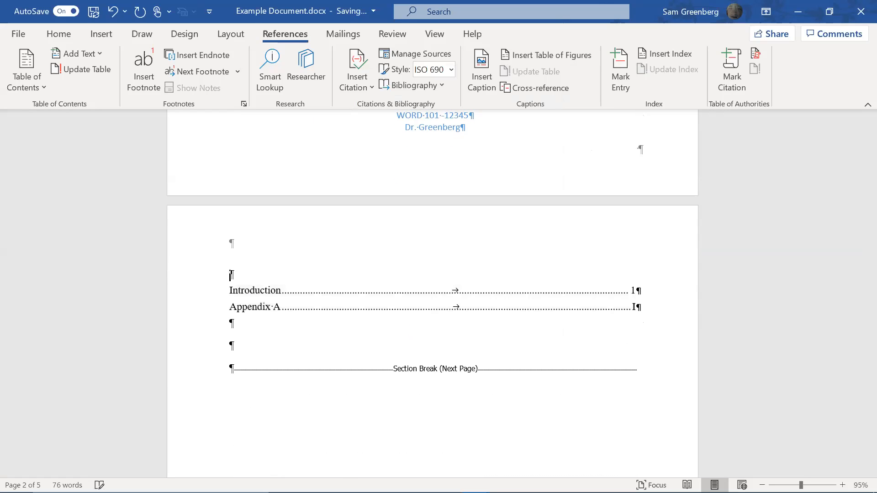
{"action": "left_click", "coordinate": [58, 36]}
{"action": "type", "text": "T"}
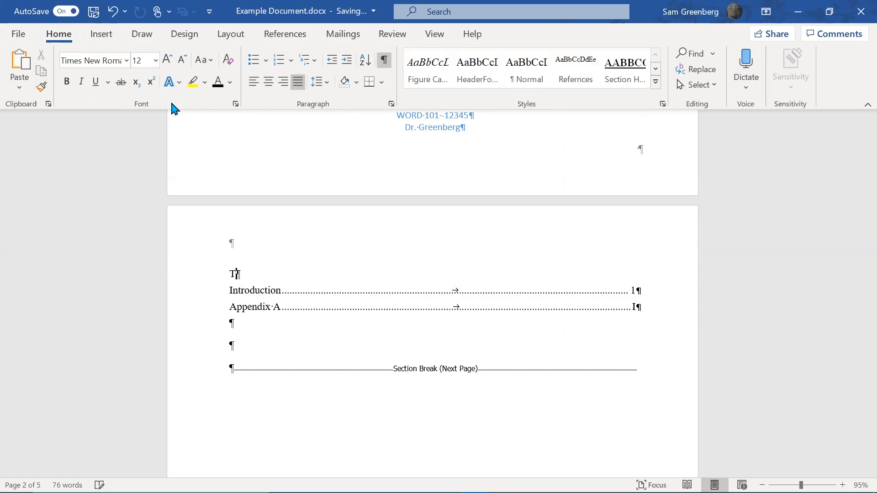
{"action": "type", "text": "able of Contents"}
{"action": "key", "text": "shift+Home"}
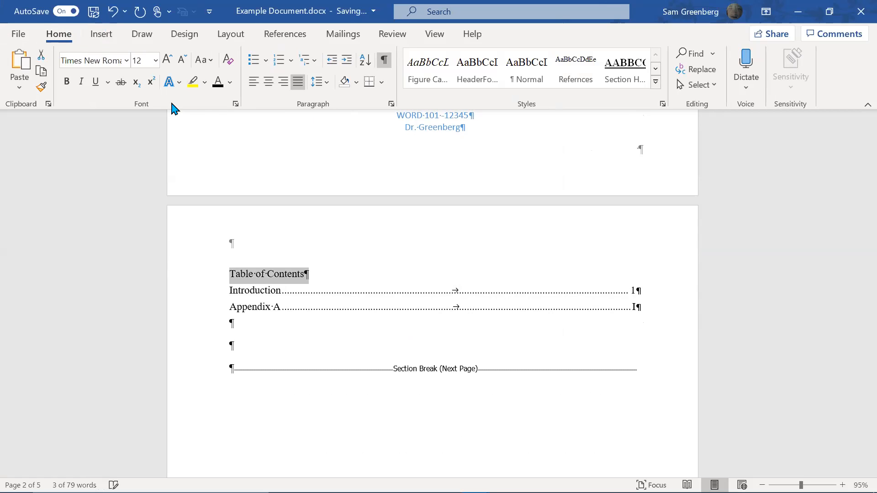
{"action": "left_click", "coordinate": [168, 60]}
{"action": "left_click", "coordinate": [168, 59]}
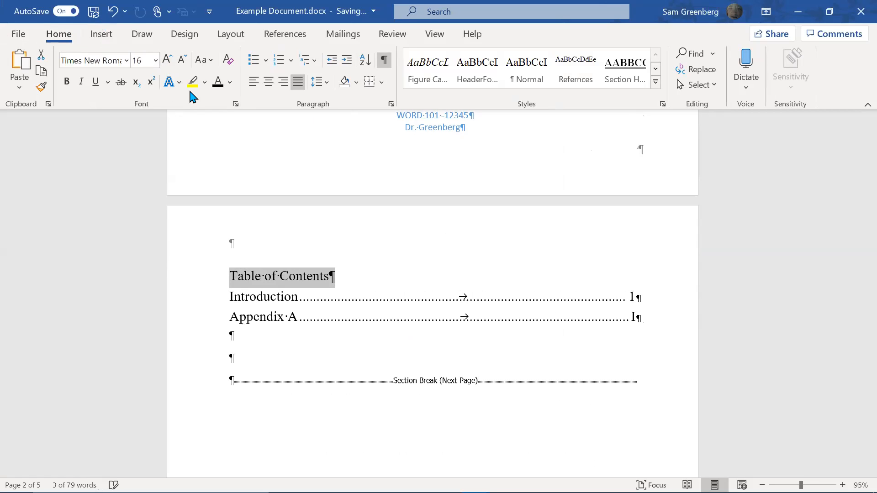
{"action": "key", "text": "ctrl+b"}
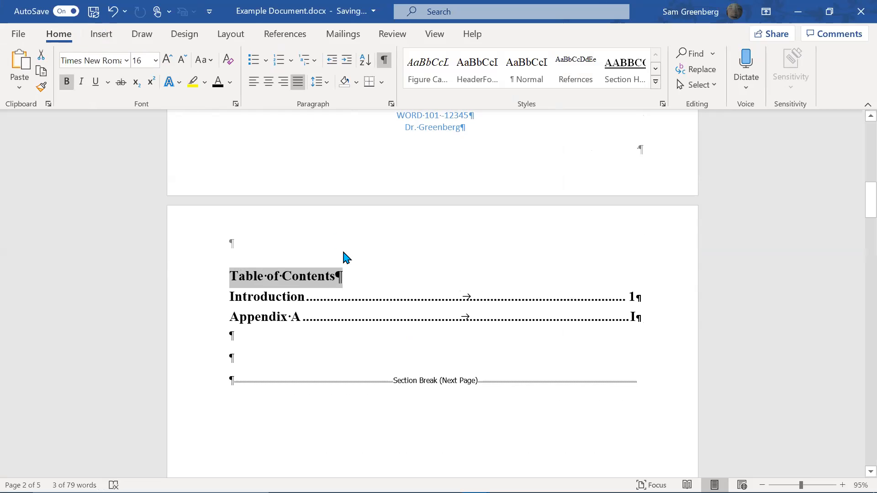
{"action": "key", "text": "ctrl+z"}
{"action": "key", "text": "Left"}
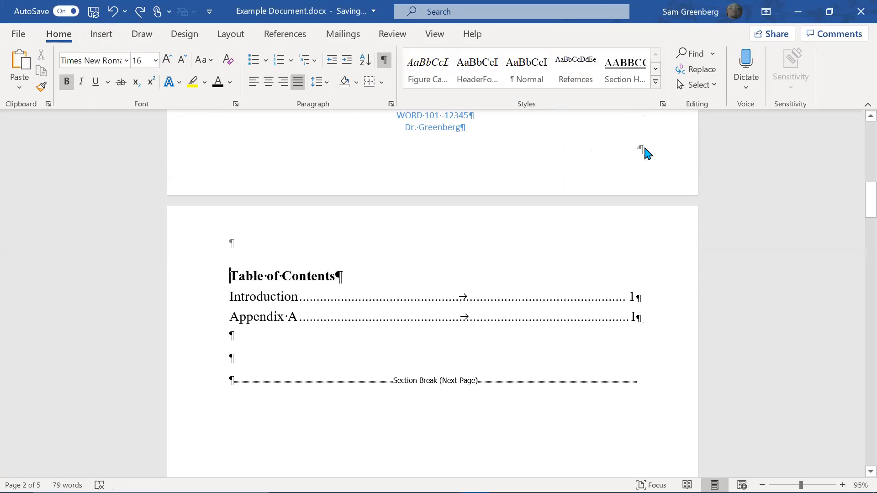
Undo the heading's bold and size changes, then retry enlarging it to 14 pt
{"action": "left_click", "coordinate": [428, 333]}
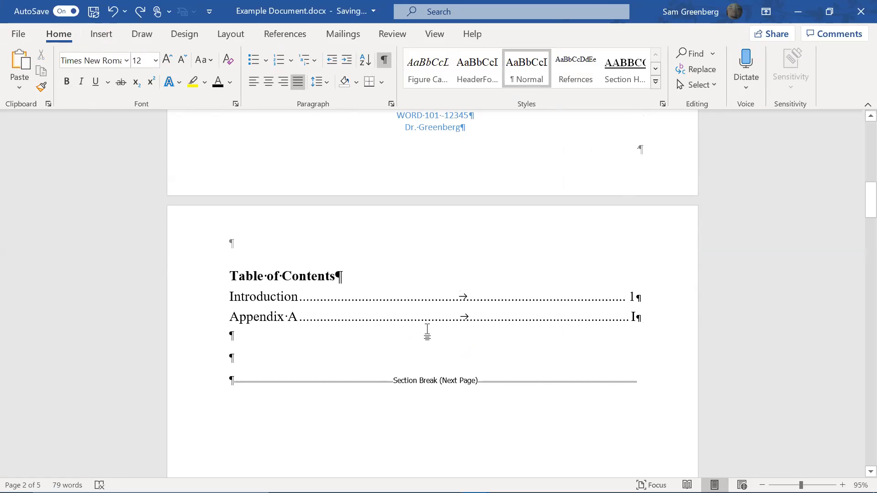
{"action": "left_click", "coordinate": [431, 299]}
{"action": "key", "text": "ctrl+z"}
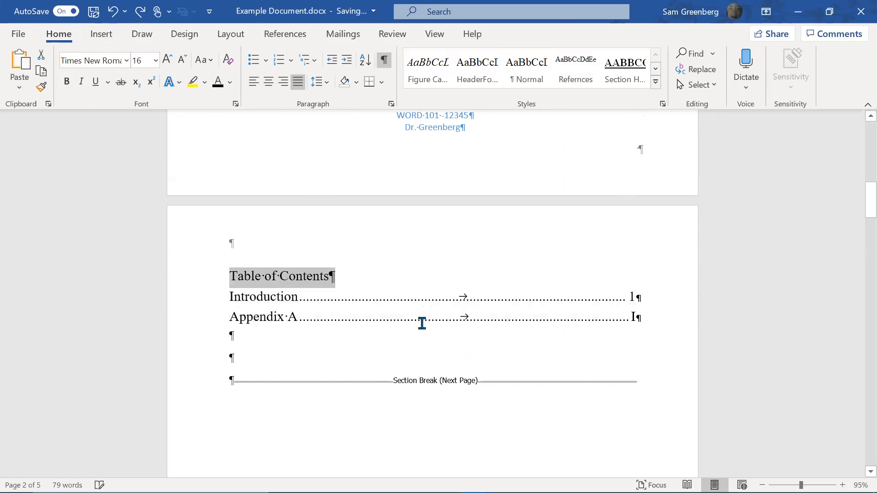
{"action": "key", "text": "ctrl+z"}
{"action": "key", "text": "ctrl+z"}
{"action": "key", "text": "ctrl+z"}
{"action": "left_click", "coordinate": [366, 277]}
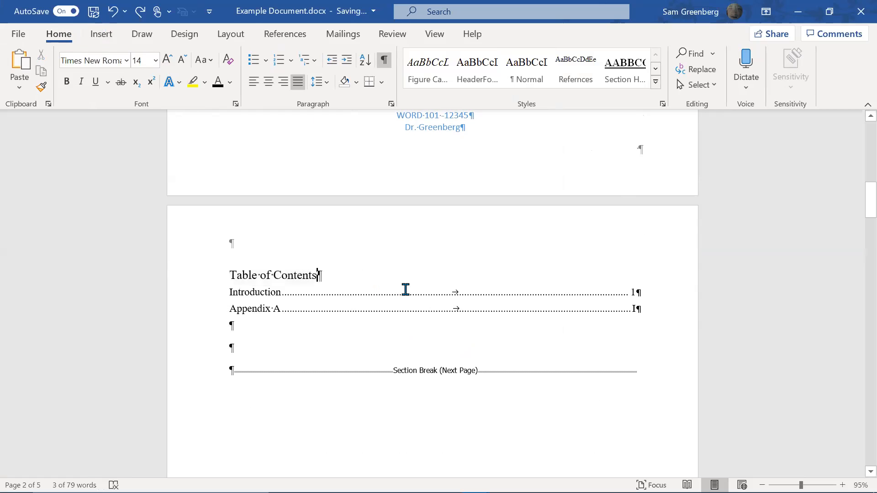
{"action": "key", "text": "ctrl+shift+Left"}
{"action": "key", "text": "ctrl+shift+Left"}
{"action": "key", "text": "ctrl+shift+Left"}
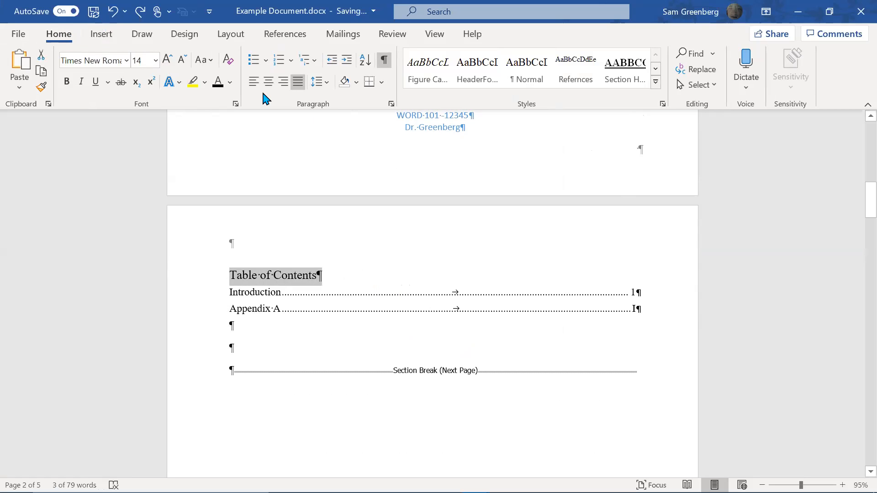
{"action": "left_click", "coordinate": [167, 60]}
{"action": "key", "text": "ctrl+shift+comma"}
{"action": "key", "text": "ctrl+shift+comma"}
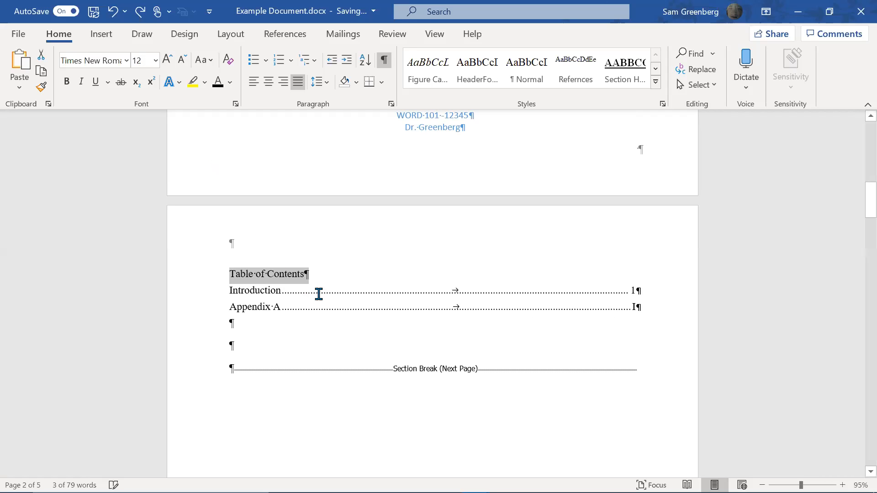
{"action": "left_click", "coordinate": [302, 274]}
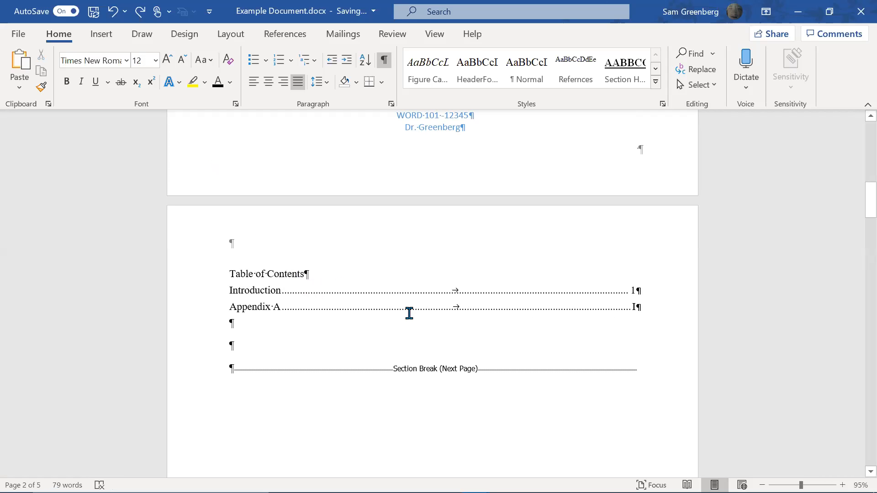
{"action": "key", "text": "shift+Home"}
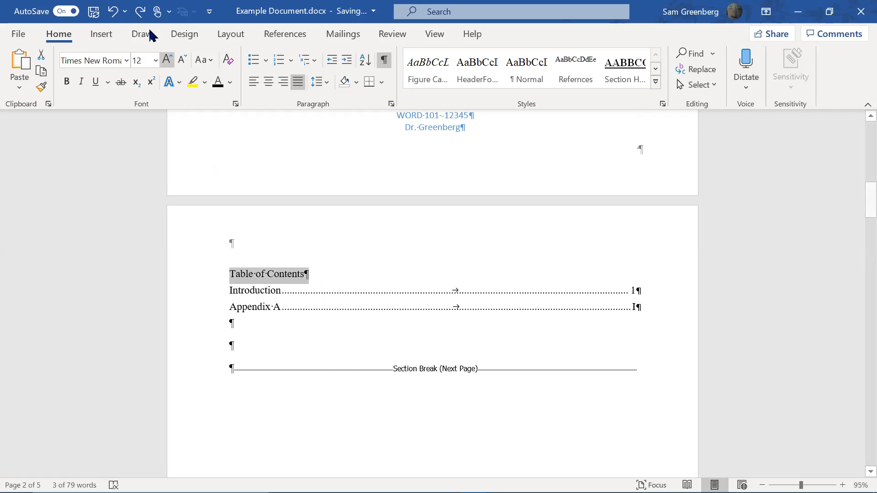
{"action": "left_click", "coordinate": [168, 61]}
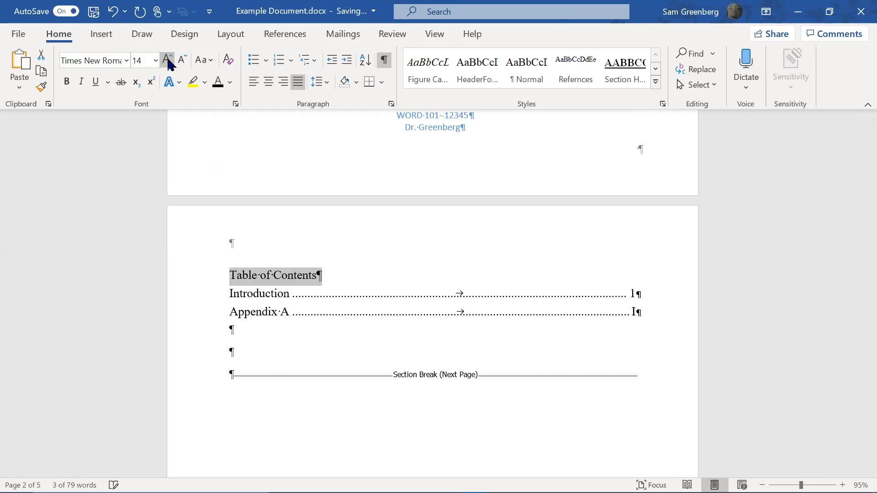
{"action": "left_click", "coordinate": [334, 275]}
{"action": "key", "text": "Return"}
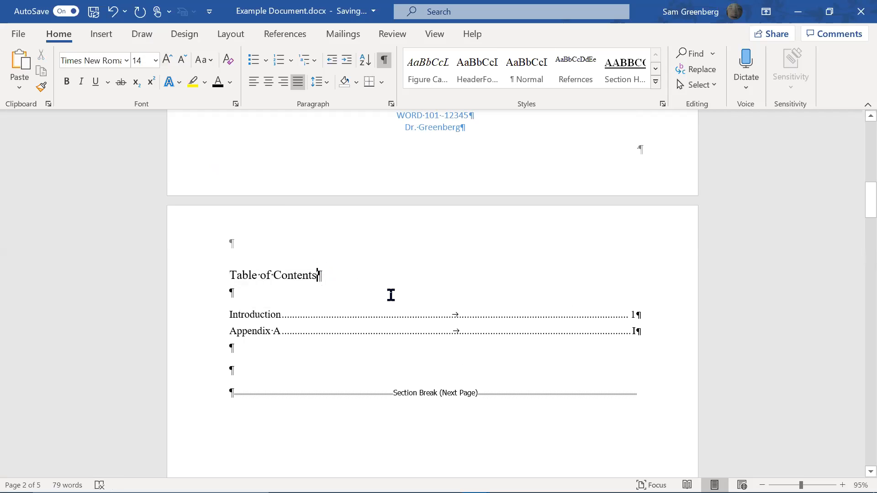
{"action": "key", "text": "shift+Up"}
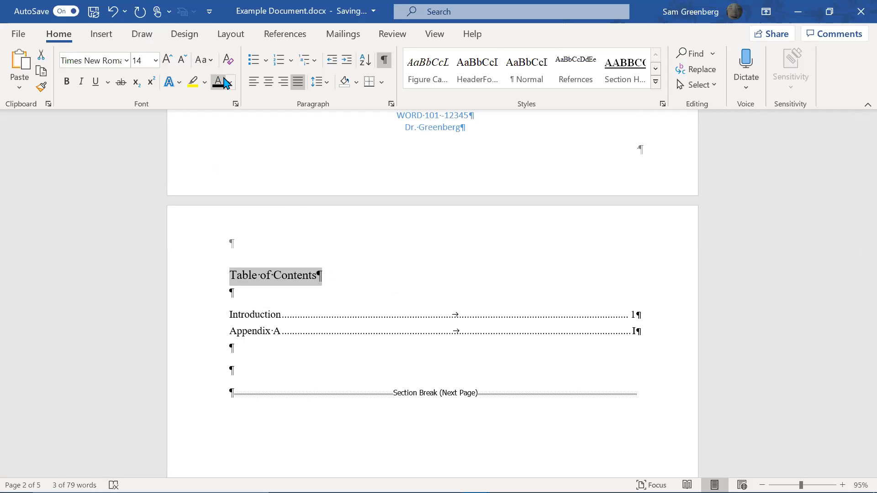
{"action": "key", "text": "ctrl+z"}
{"action": "key", "text": "ctrl+z"}
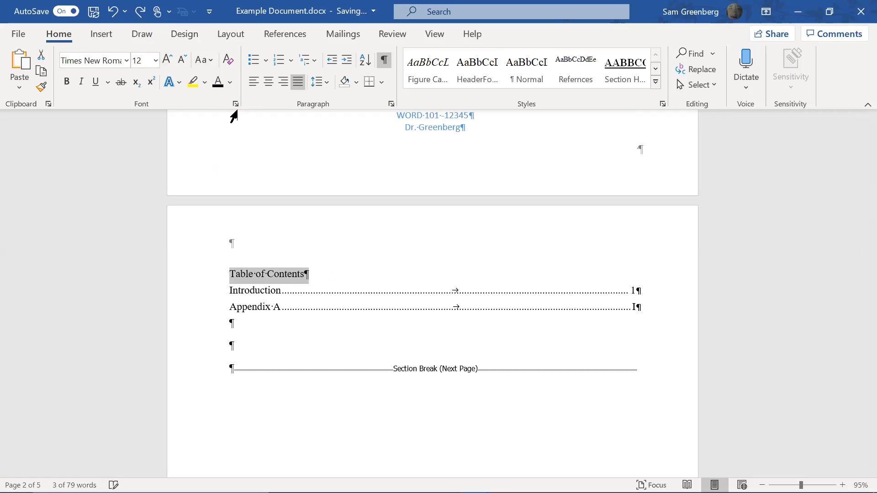
Test a blank paragraph below the heading with resized text, then undo it
{"action": "left_click", "coordinate": [266, 293]}
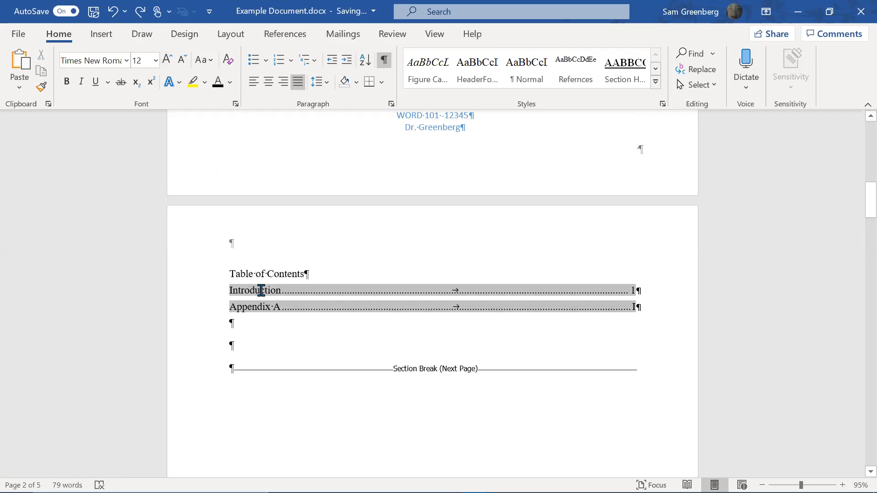
{"action": "left_click", "coordinate": [316, 275]}
{"action": "key", "text": "Return"}
{"action": "key", "text": "Up"}
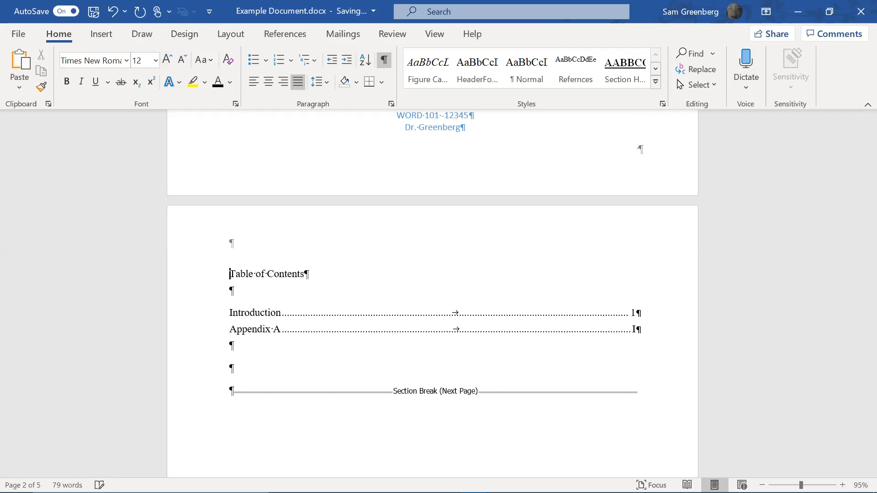
{"action": "key", "text": "shift+Down"}
{"action": "left_click", "coordinate": [168, 60]}
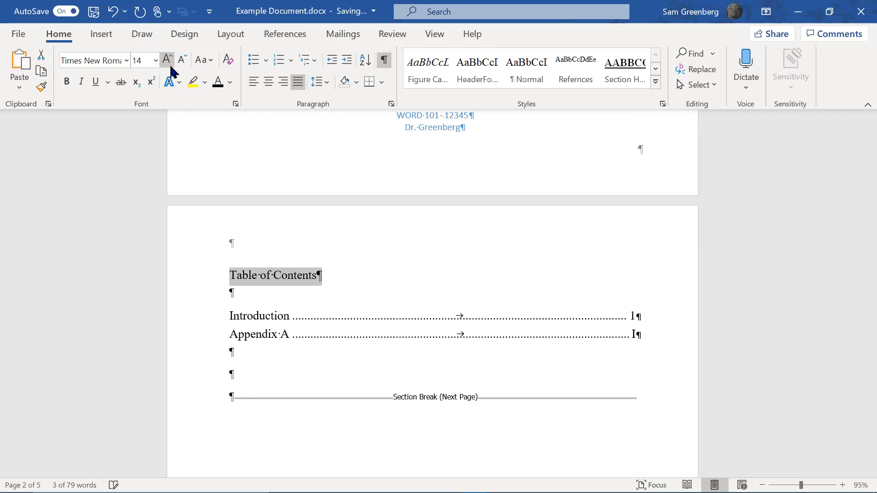
{"action": "left_click", "coordinate": [181, 60]}
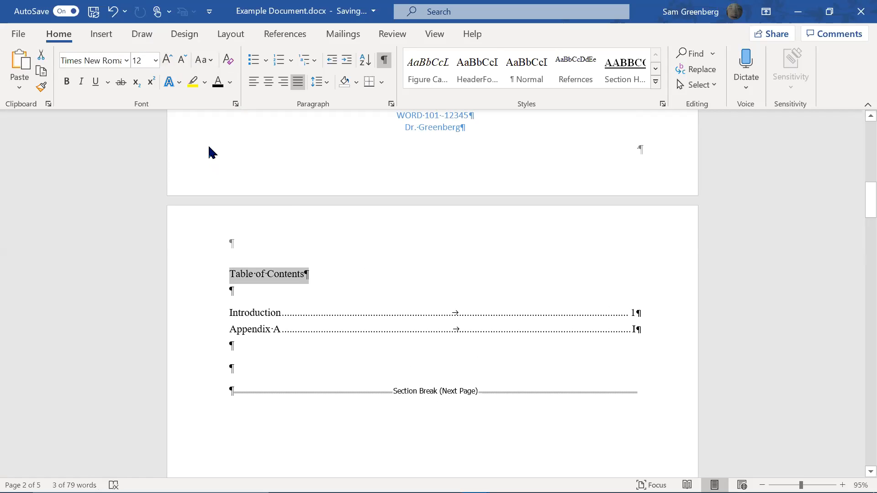
{"action": "left_click", "coordinate": [168, 60]}
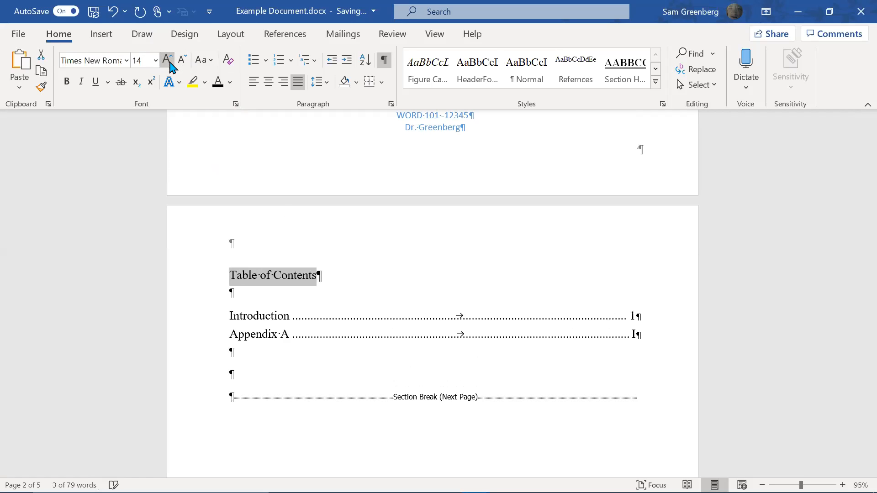
{"action": "key", "text": "ctrl+z"}
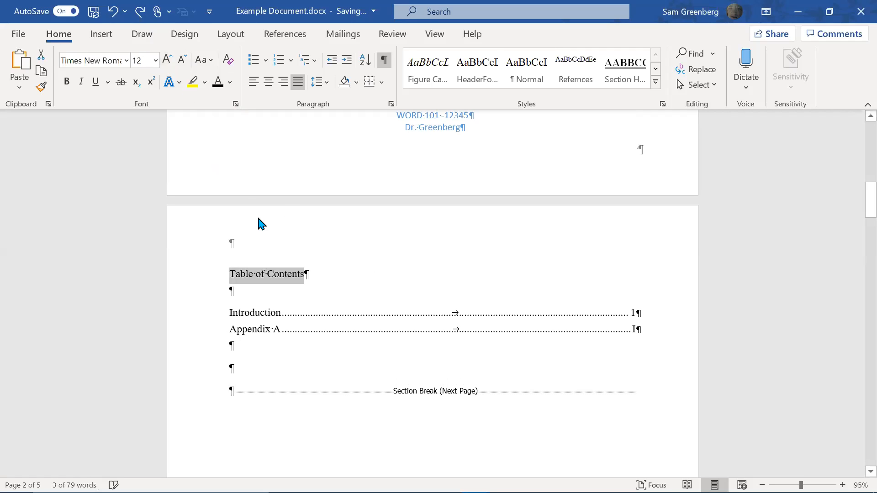
{"action": "key", "text": "ctrl+z"}
{"action": "key", "text": "ctrl+z"}
{"action": "key", "text": "ctrl+z"}
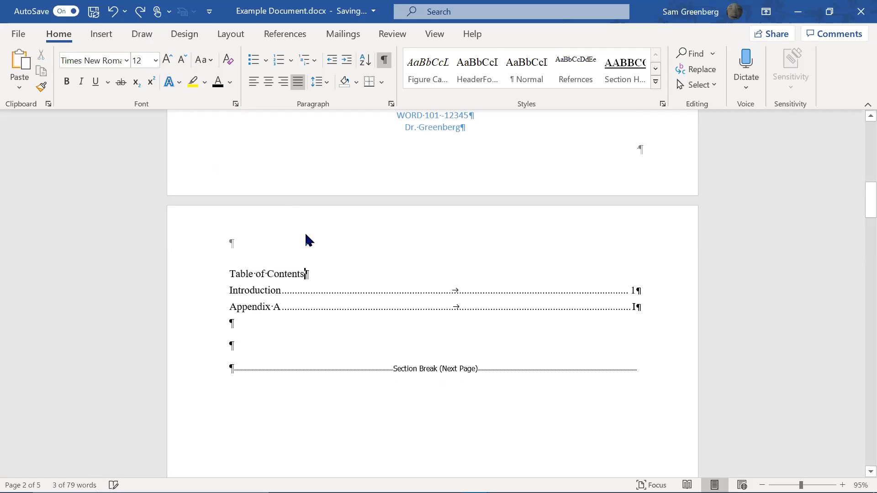
Add blank lines above the entries and enlarge the title to 16 pt
{"action": "key", "text": "Return"}
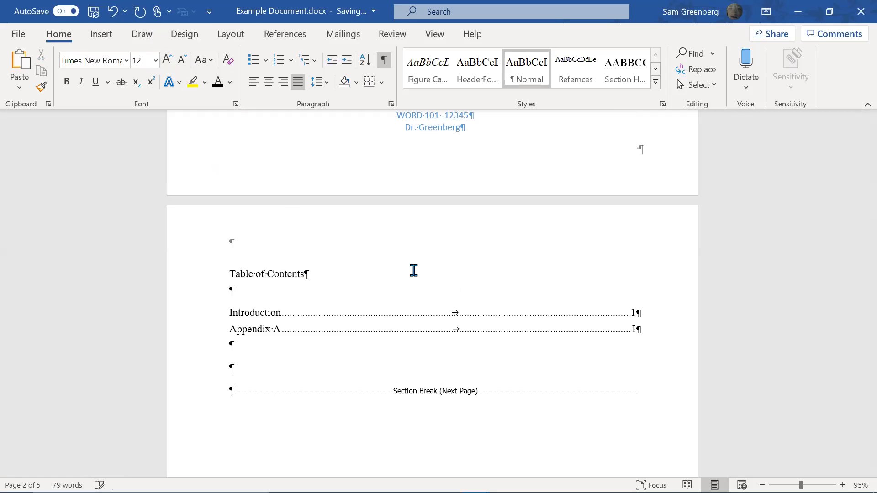
{"action": "key", "text": "Down"}
{"action": "key", "text": "Up"}
{"action": "key", "text": "Return"}
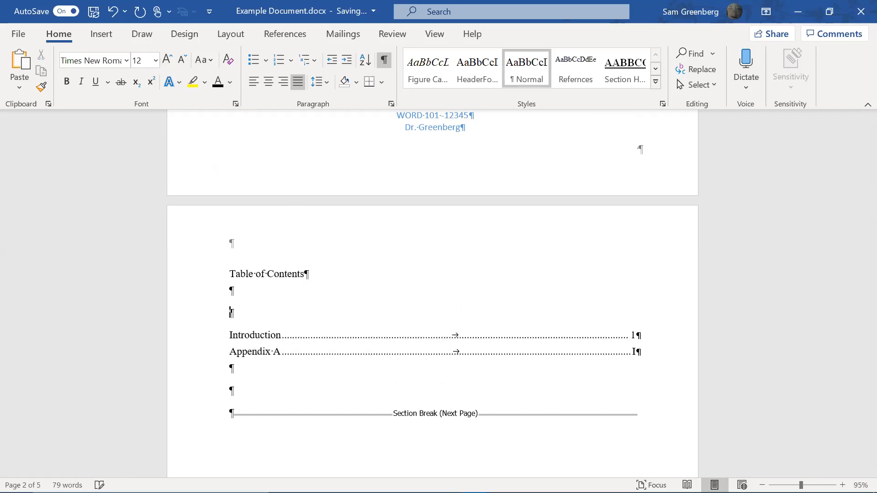
{"action": "key", "text": "Return"}
{"action": "key", "text": "Up"}
{"action": "key", "text": "Up"}
{"action": "key", "text": "Up"}
{"action": "key", "text": "ctrl+shift+Right"}
{"action": "key", "text": "ctrl+shift+Right"}
{"action": "key", "text": "ctrl+shift+Right"}
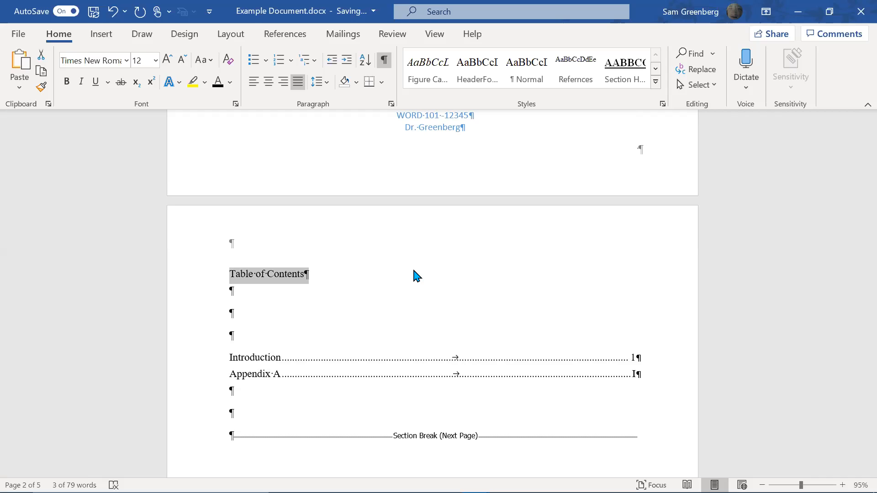
{"action": "left_click", "coordinate": [168, 65]}
{"action": "left_click", "coordinate": [167, 65]}
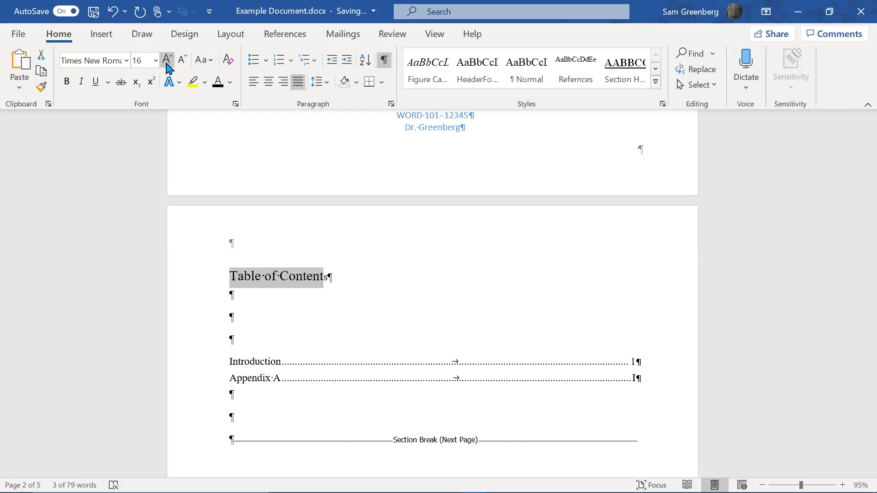
Fix the title to read 'Table of Contents', bold it, and delete the blank lines below
{"action": "key", "text": "End"}
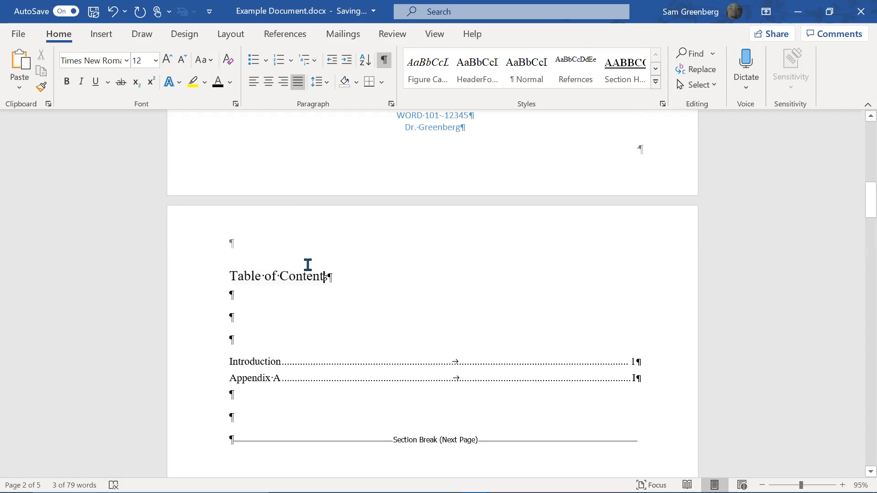
{"action": "type", "text": "s"}
{"action": "key", "text": "BackSpace"}
{"action": "key", "text": "BackSpace"}
{"action": "type", "text": "s"}
{"action": "key", "text": "shift+Right"}
{"action": "key", "text": "Delete"}
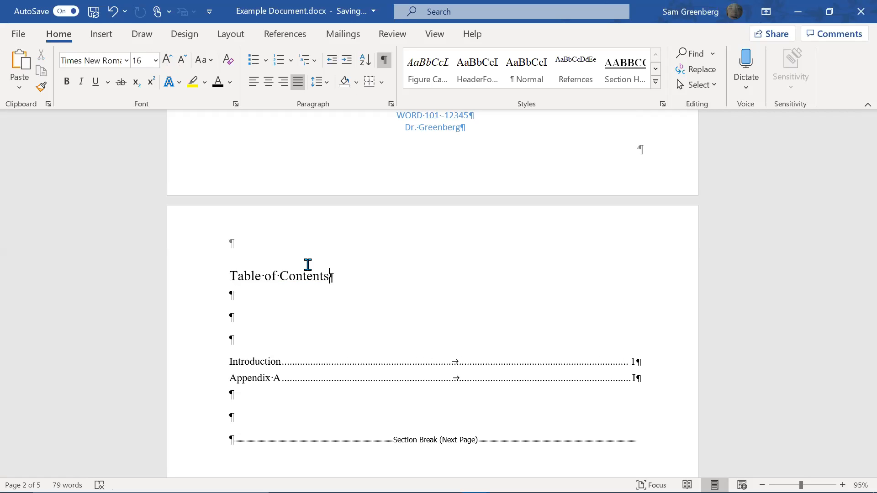
{"action": "triple_click", "coordinate": [307, 265]}
{"action": "key", "text": "ctrl+b"}
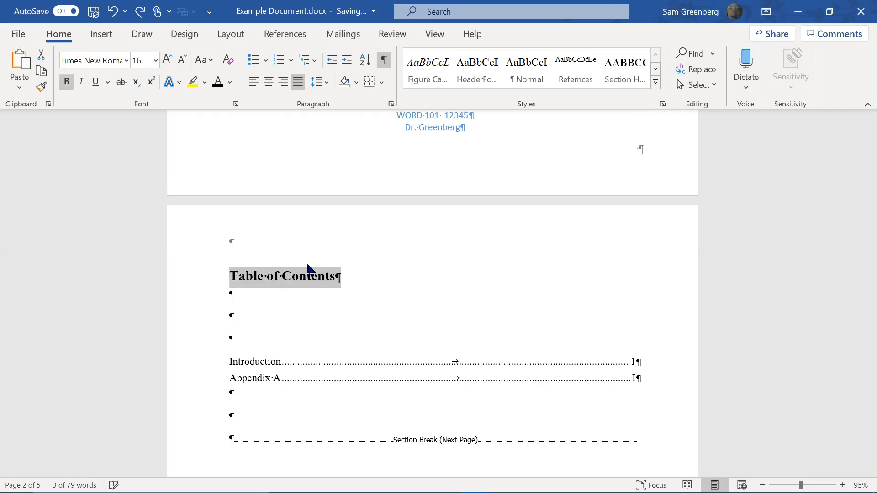
{"action": "key", "text": "Left"}
{"action": "key", "text": "ctrl+shift+Right"}
{"action": "key", "text": "ctrl+shift+Right"}
{"action": "key", "text": "ctrl+shift+Right"}
{"action": "key", "text": "shift+Left"}
{"action": "key", "text": "Right"}
{"action": "key", "text": "Down"}
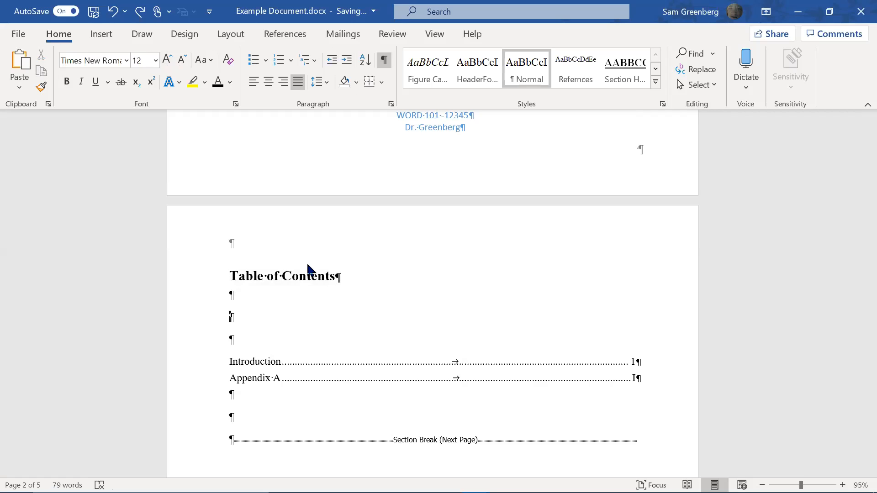
{"action": "key", "text": "BackSpace"}
{"action": "key", "text": "BackSpace"}
{"action": "key", "text": "BackSpace"}
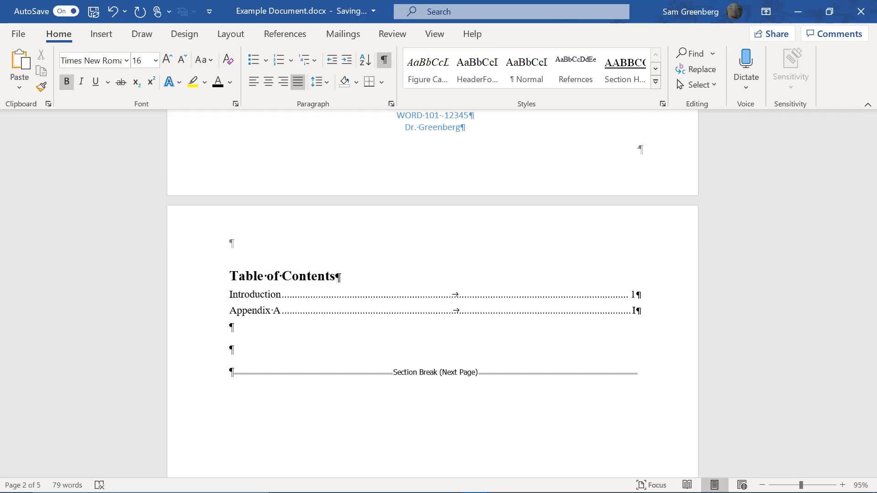
{"action": "key", "text": "Down"}
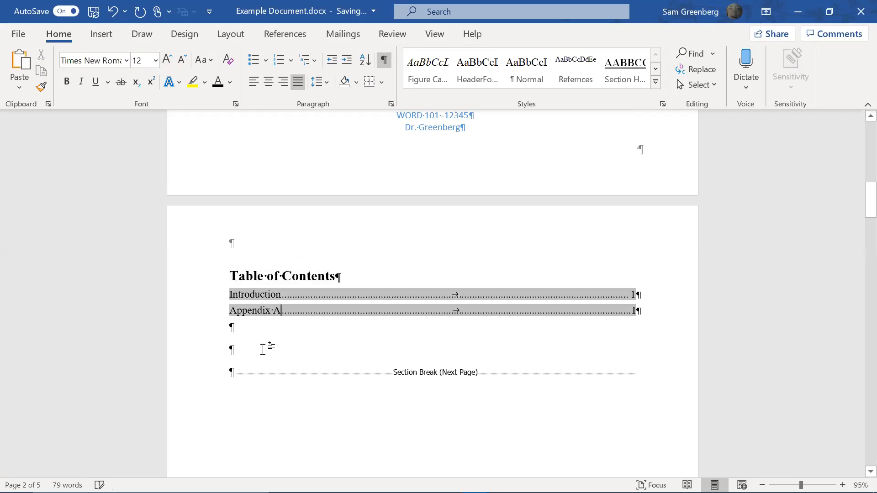
Insert a page break on the blank line below the TOC entries with Ctrl+Enter
{"action": "left_click", "coordinate": [268, 347]}
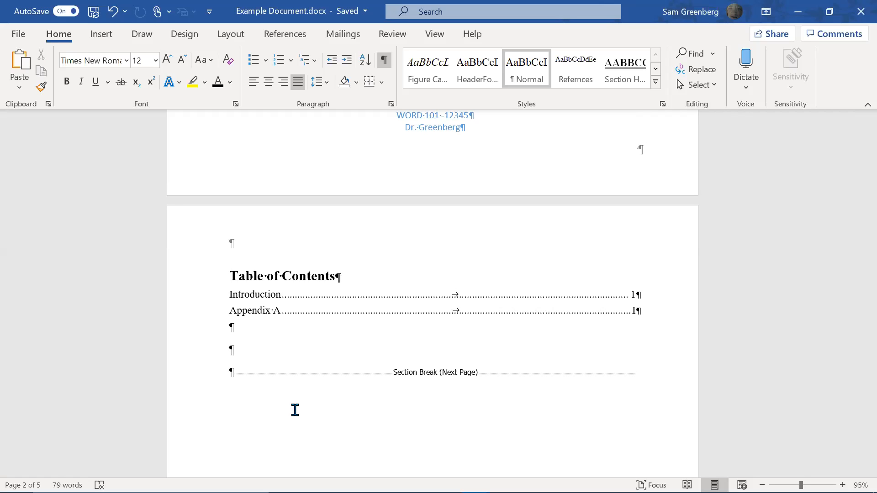
{"action": "key", "text": "ctrl+Return"}
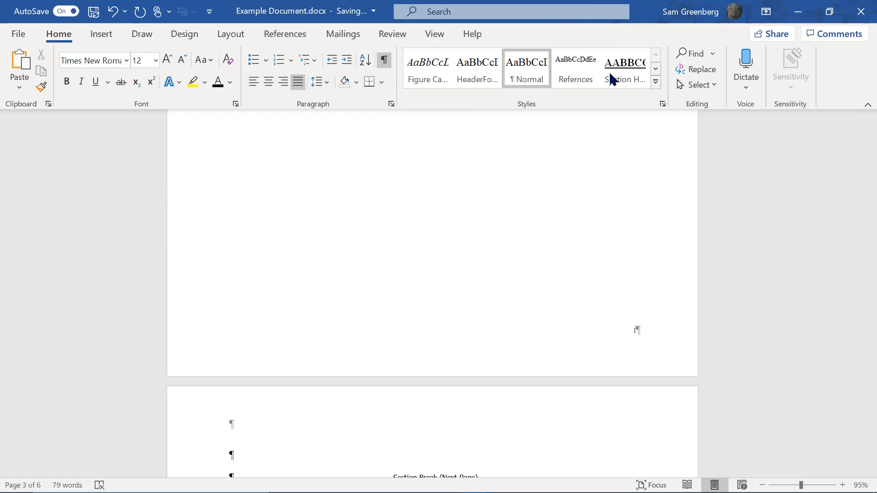
Insert a table of figures for the Figure caption label, using page numbers instead of hyperlinks
{"action": "left_click", "coordinate": [311, 35]}
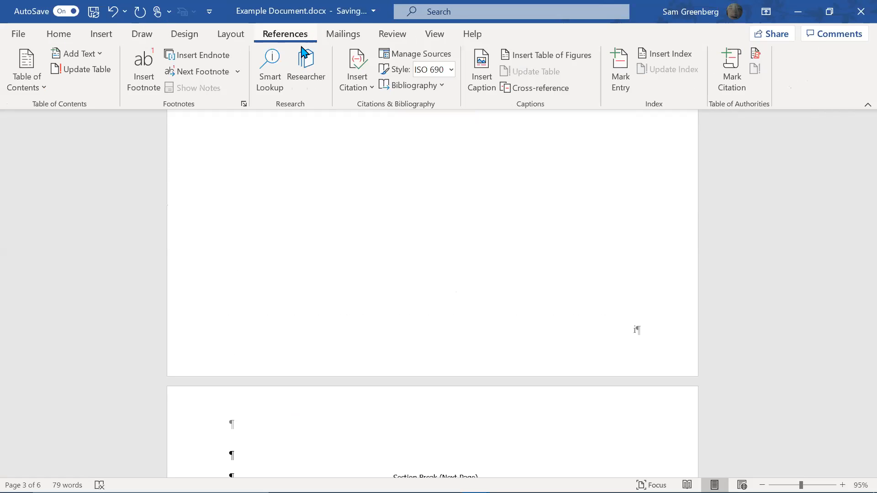
{"action": "left_click", "coordinate": [572, 54]}
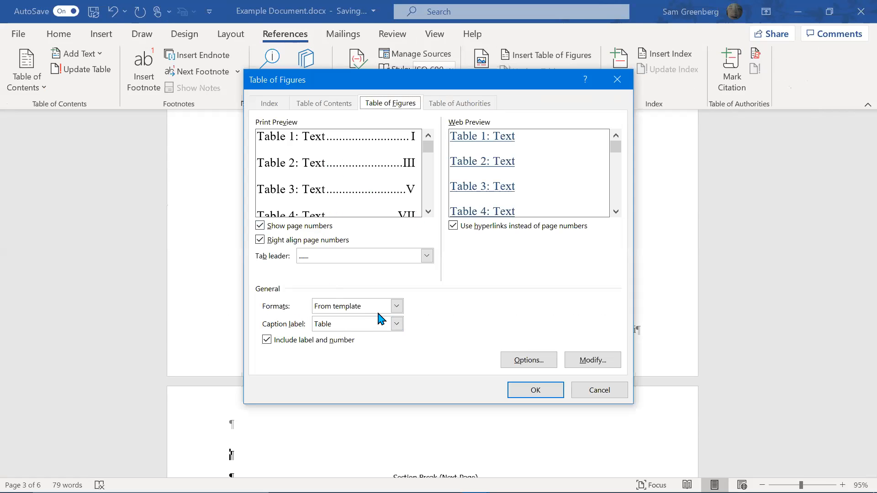
{"action": "left_click", "coordinate": [379, 326]}
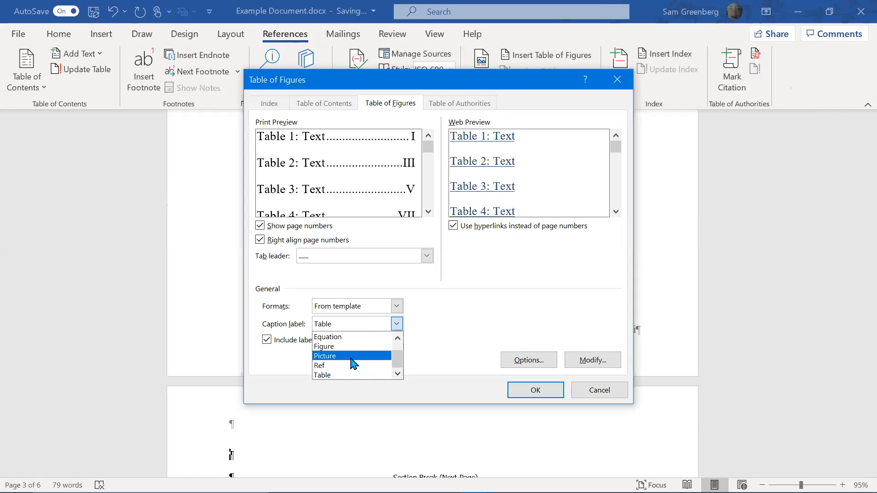
{"action": "left_click", "coordinate": [331, 346]}
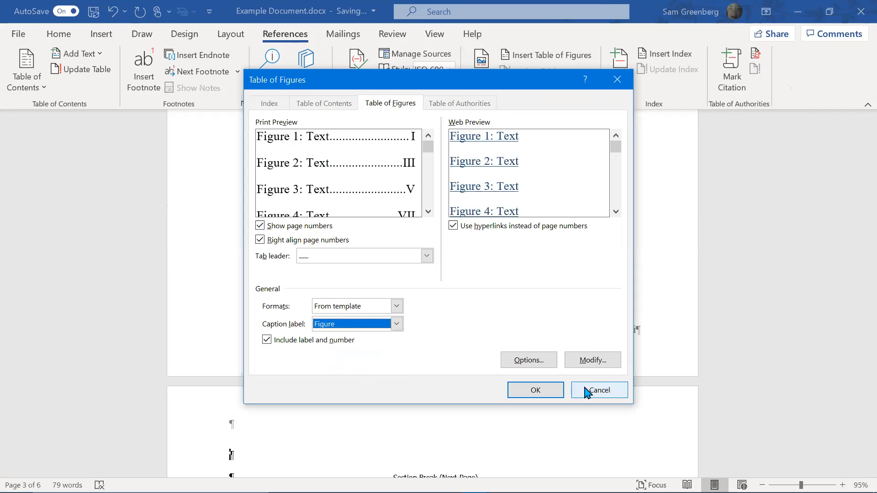
{"action": "left_click", "coordinate": [523, 227]}
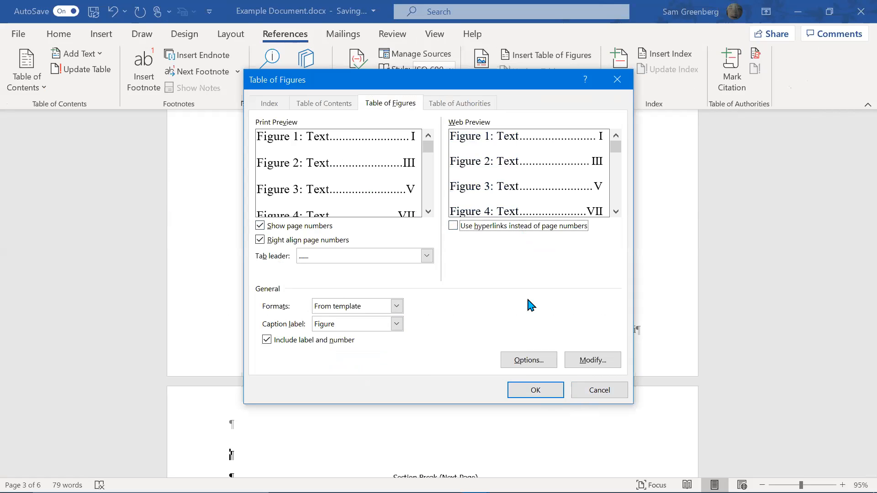
{"action": "left_click", "coordinate": [395, 324]}
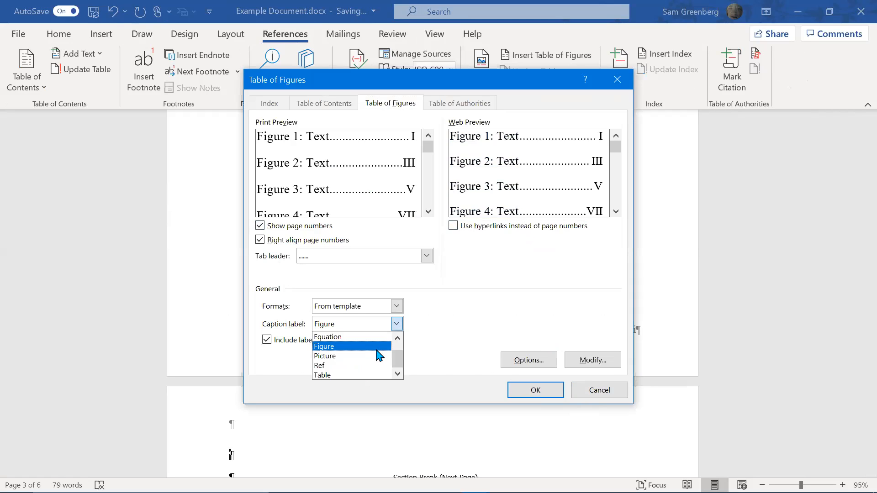
{"action": "left_click", "coordinate": [376, 348]}
{"action": "left_click", "coordinate": [508, 393]}
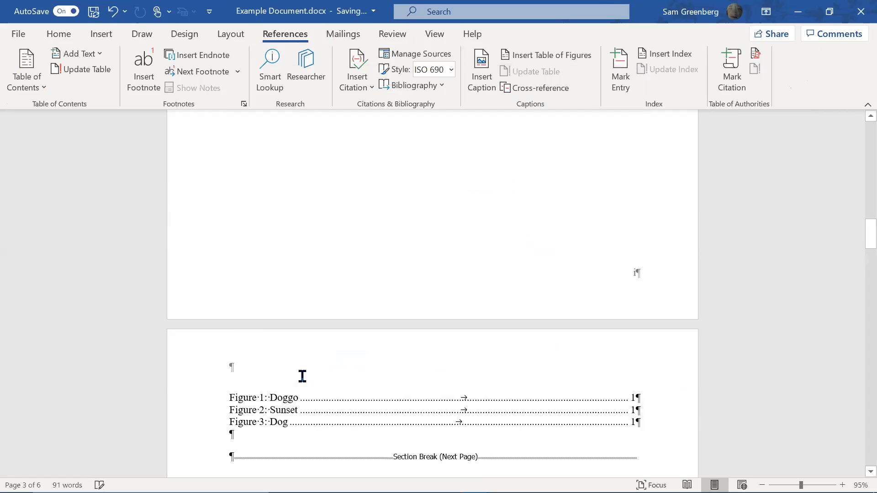
{"action": "scroll", "coordinate": [302, 376], "scroll_direction": "down", "scroll_amount": 3}
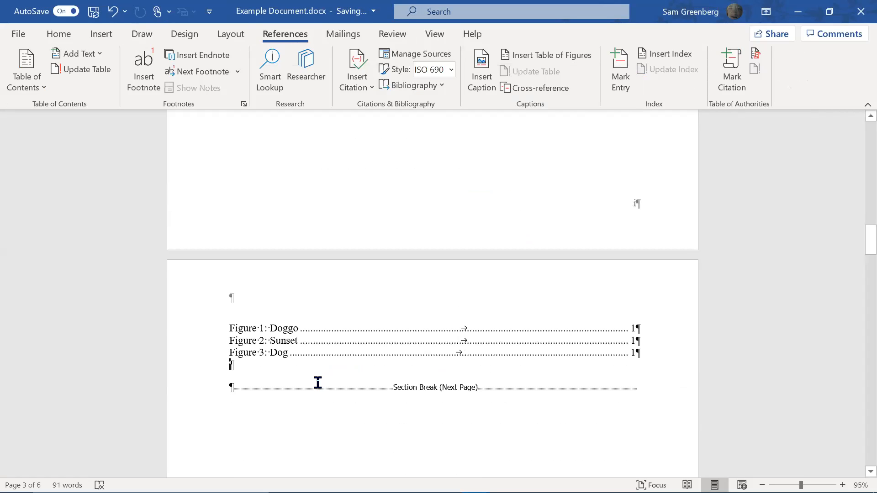
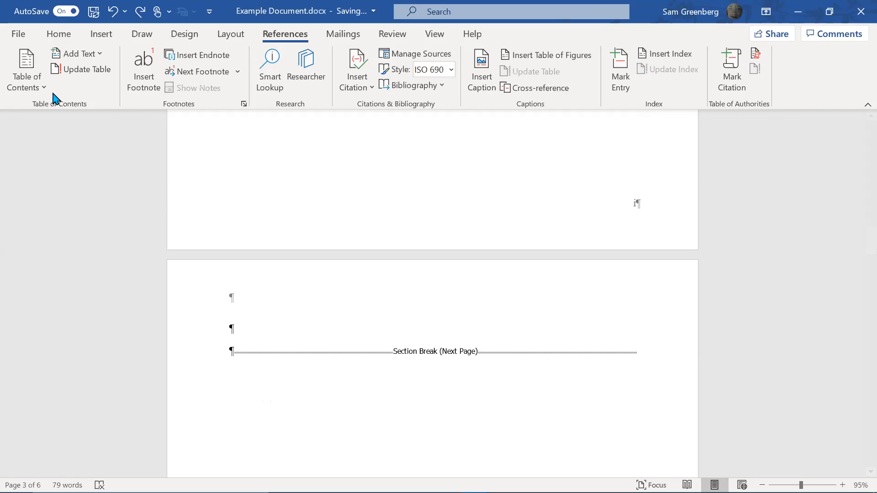
Insert Automatic Table 1, undo it, and bring the table-of-contents layout choices back up
{"action": "left_click", "coordinate": [34, 95]}
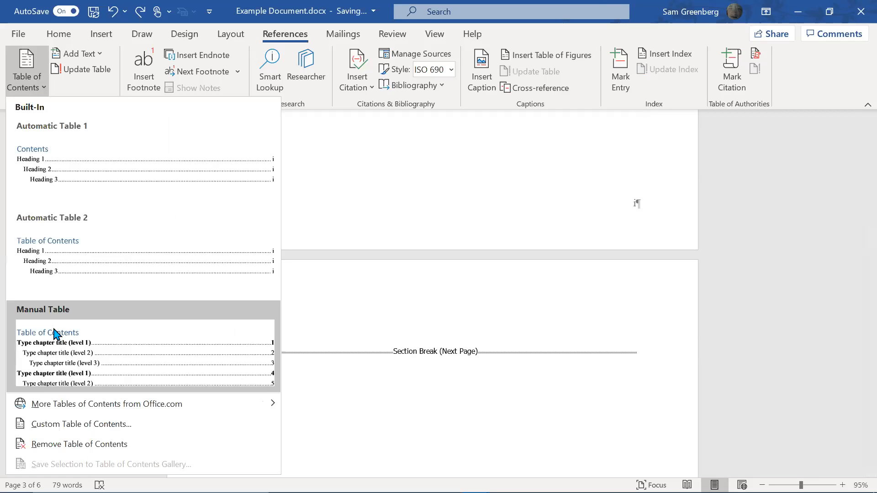
{"action": "left_click", "coordinate": [59, 142]}
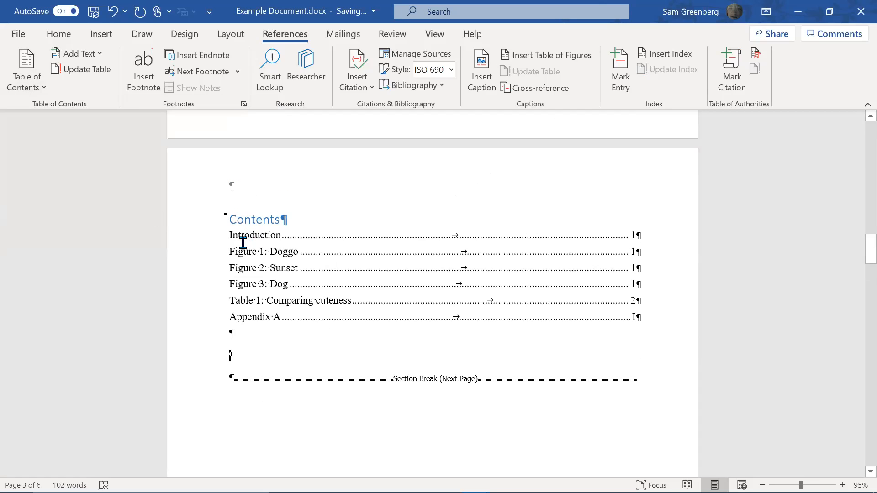
{"action": "key", "text": "ctrl+z"}
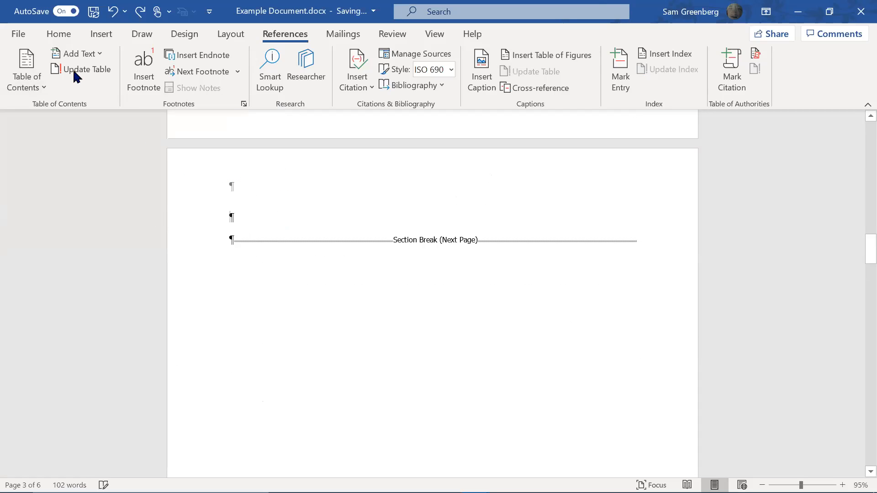
{"action": "left_click", "coordinate": [46, 91]}
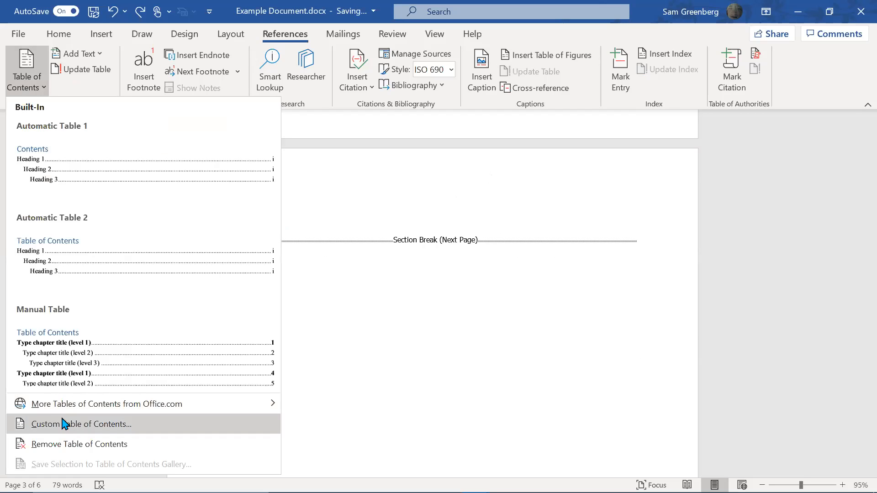
Start a custom table of contents that uses page numbers instead of hyperlinks
{"action": "left_click", "coordinate": [64, 424]}
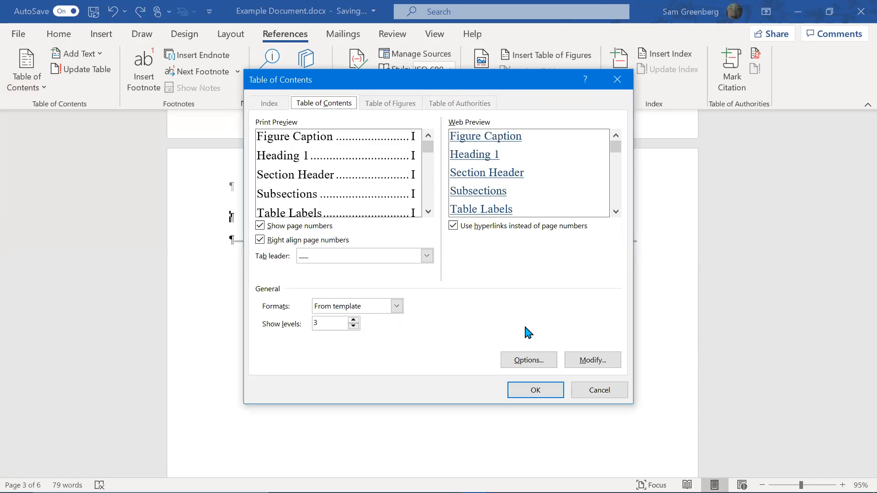
{"action": "left_click", "coordinate": [478, 230]}
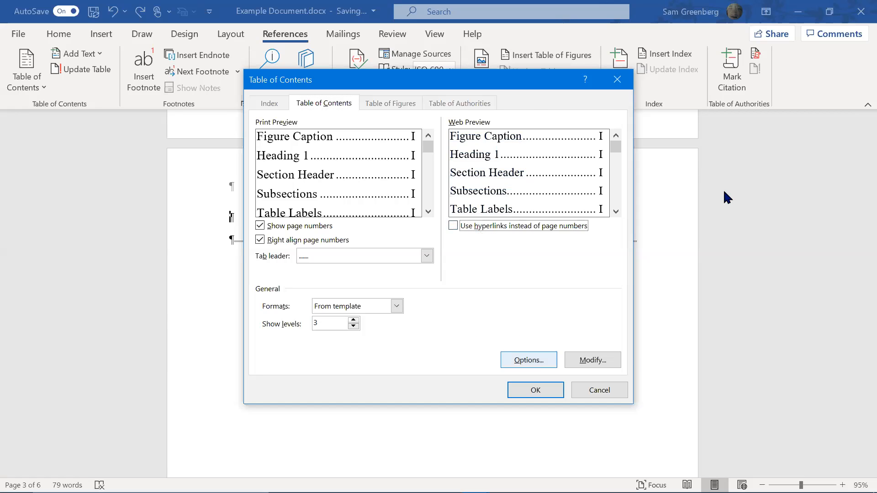
{"action": "scroll", "coordinate": [720, 215], "scroll_direction": "down", "scroll_amount": 1}
{"action": "scroll", "coordinate": [803, 265], "scroll_direction": "down", "scroll_amount": 2}
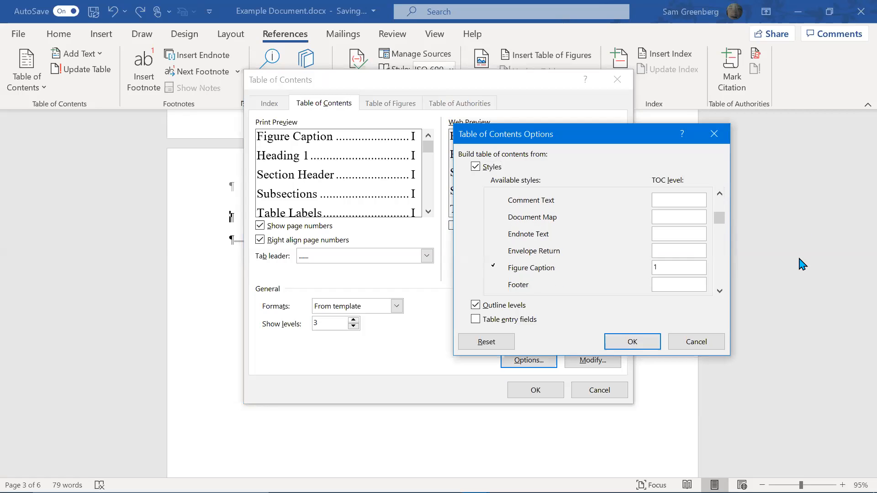
Clear the TOC levels for Figure Caption, Headings 1–3, Table Labels, Subsections and Section Header
{"action": "left_click", "coordinate": [656, 218]}
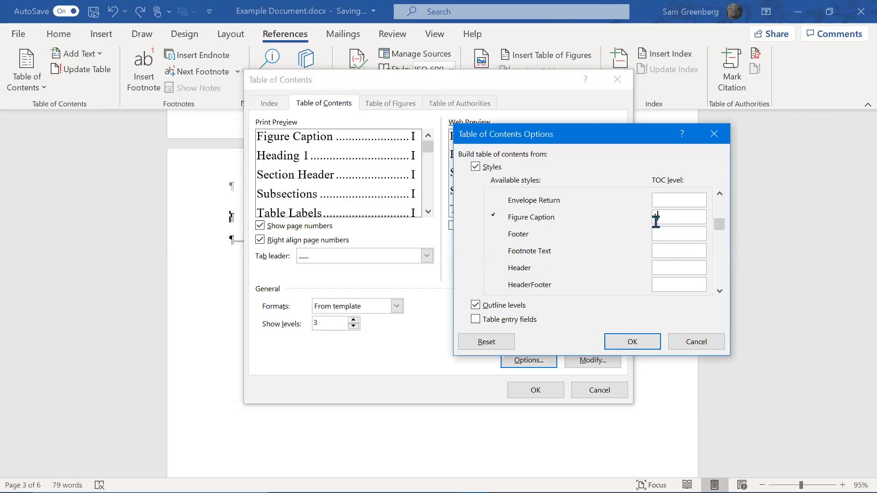
{"action": "key", "text": "BackSpace"}
{"action": "left_click_drag", "start_coordinate": [722, 230], "coordinate": [722, 241]}
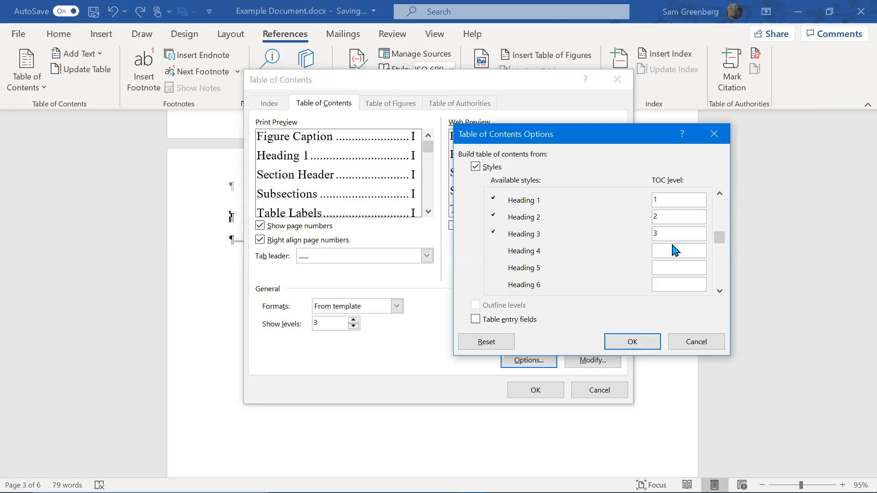
{"action": "key", "text": "BackSpace"}
{"action": "left_click", "coordinate": [670, 216]}
{"action": "key", "text": "BackSpace"}
{"action": "left_click_drag", "start_coordinate": [724, 245], "coordinate": [718, 262]}
{"action": "scroll", "coordinate": [705, 254], "scroll_direction": "down", "scroll_amount": 5}
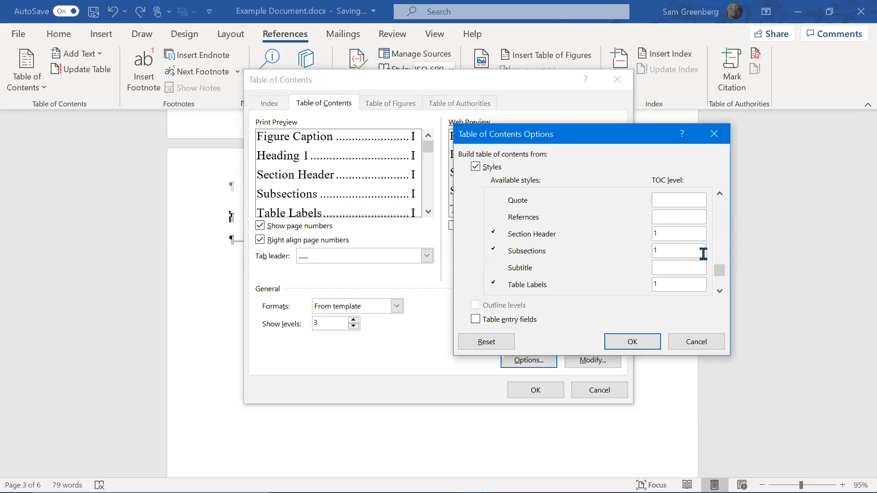
{"action": "key", "text": "BackSpace"}
{"action": "left_click", "coordinate": [682, 237]}
{"action": "key", "text": "BackSpace"}
{"action": "left_click", "coordinate": [671, 216]}
{"action": "key", "text": "BackSpace"}
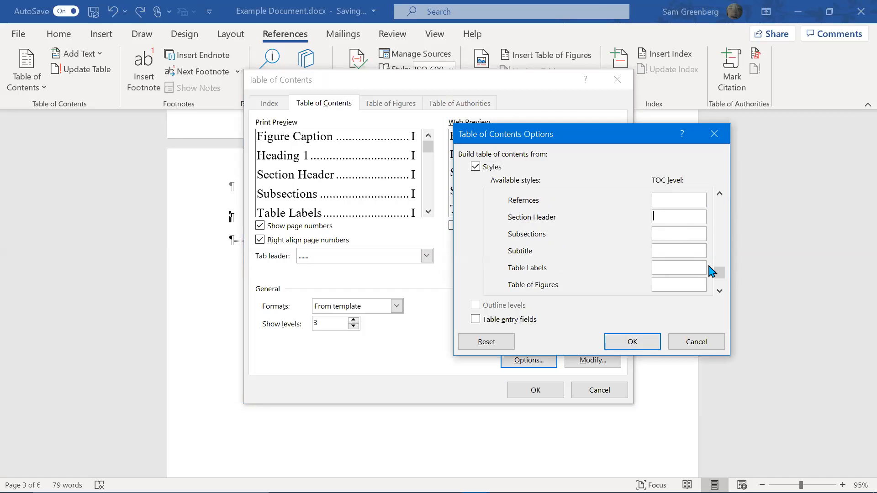
{"action": "scroll", "coordinate": [716, 272], "scroll_direction": "down", "scroll_amount": 3}
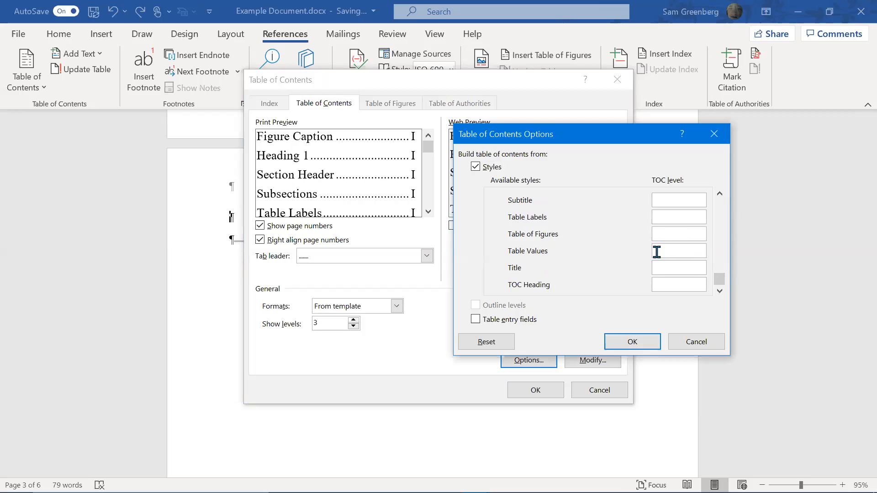
Give Table Labels and Figure Caption TOC level 1 and confirm the custom table settings
{"action": "type", "text": "1"}
{"action": "left_click_drag", "start_coordinate": [720, 272], "coordinate": [724, 225]}
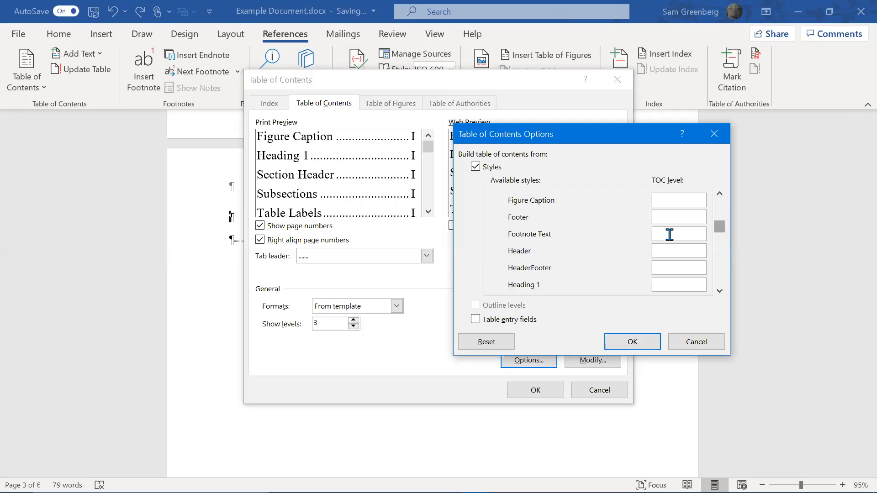
{"action": "left_click", "coordinate": [680, 200]}
{"action": "type", "text": "1"}
{"action": "left_click", "coordinate": [635, 346]}
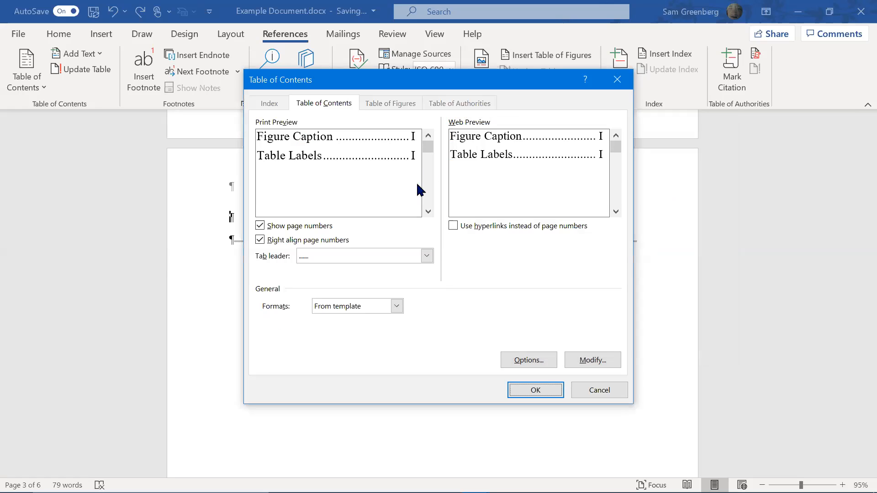
{"action": "left_click", "coordinate": [593, 359]}
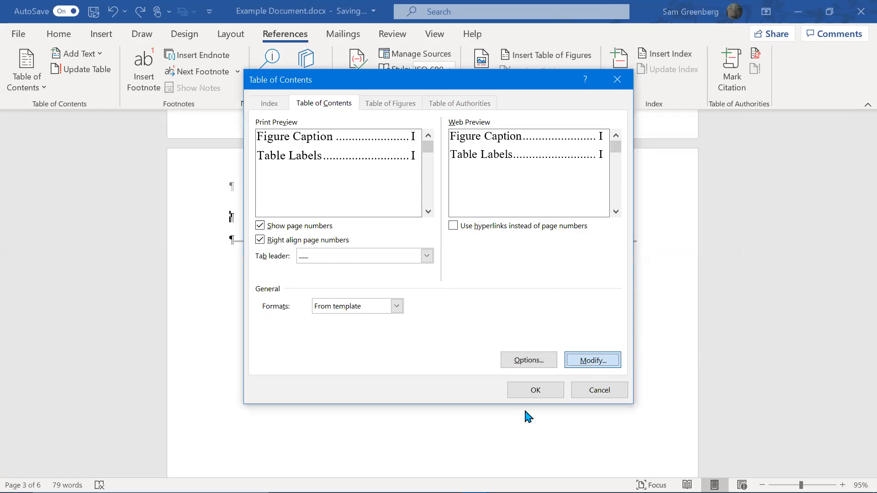
{"action": "left_click", "coordinate": [469, 360]}
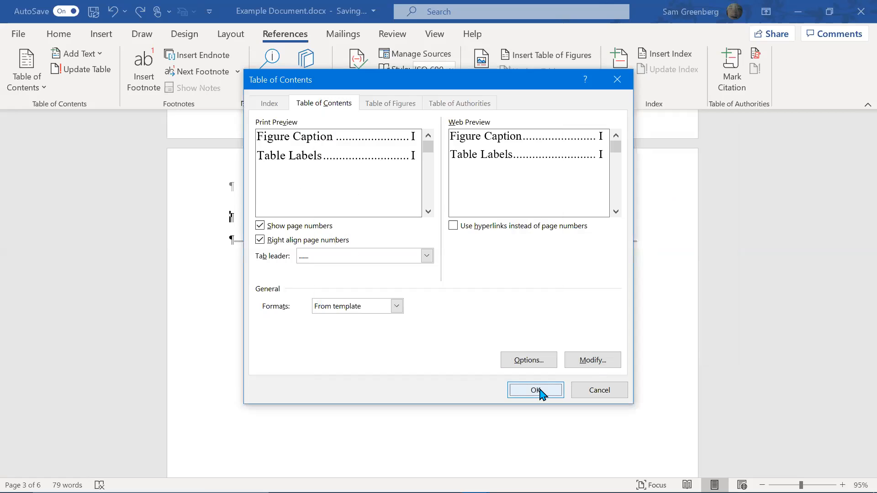
{"action": "left_click", "coordinate": [540, 390]}
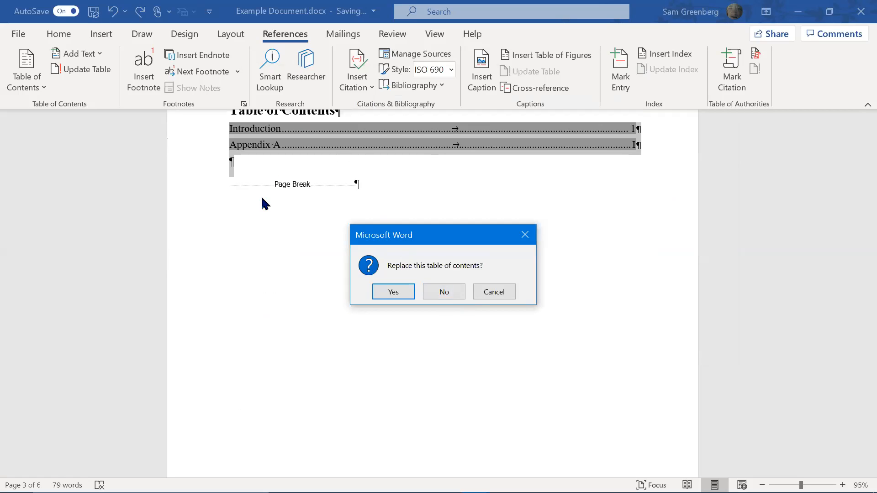
Decline replacing the existing contents table, so the figures and Table 1 list is inserted separately
{"action": "left_click", "coordinate": [434, 293]}
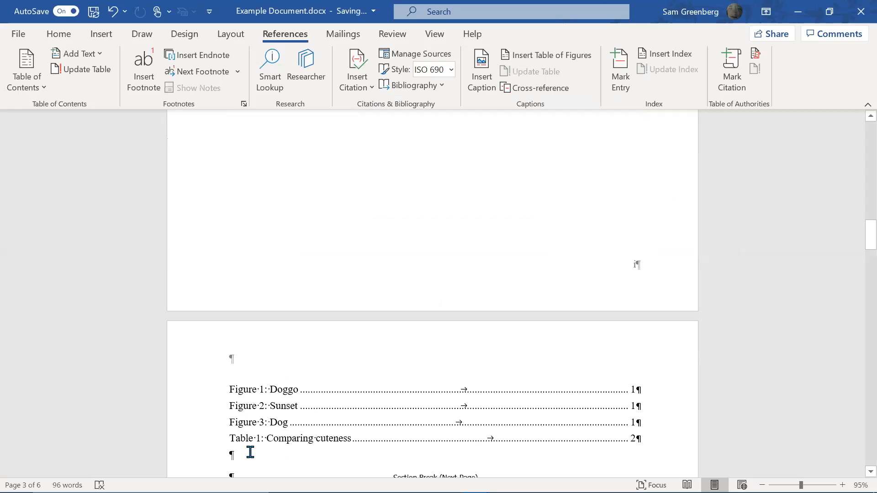
{"action": "scroll", "coordinate": [280, 446], "scroll_direction": "down", "scroll_amount": 2}
{"action": "scroll", "coordinate": [310, 423], "scroll_direction": "down", "scroll_amount": 9}
{"action": "scroll", "coordinate": [331, 417], "scroll_direction": "up", "scroll_amount": 10}
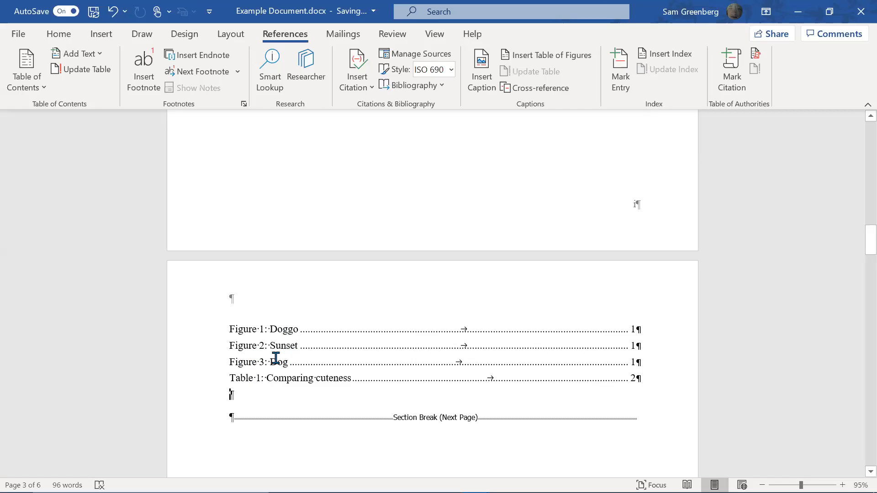
{"action": "scroll", "coordinate": [283, 356], "scroll_direction": "down", "scroll_amount": 4}
{"action": "scroll", "coordinate": [310, 329], "scroll_direction": "up", "scroll_amount": 7}
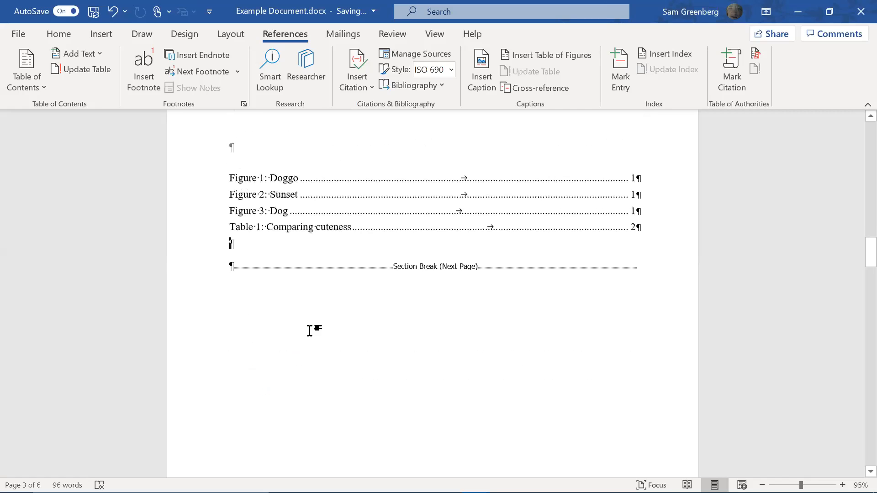
{"action": "scroll", "coordinate": [324, 358], "scroll_direction": "up", "scroll_amount": 6}
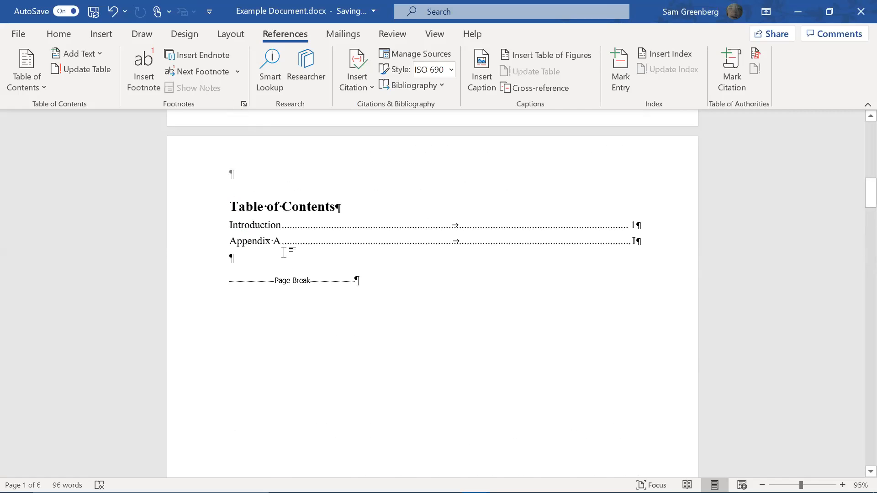
{"action": "scroll", "coordinate": [288, 248], "scroll_direction": "down", "scroll_amount": 9}
Add two blank lines above the list, before 'Figure 1: Doggo'
{"action": "left_click", "coordinate": [228, 241]}
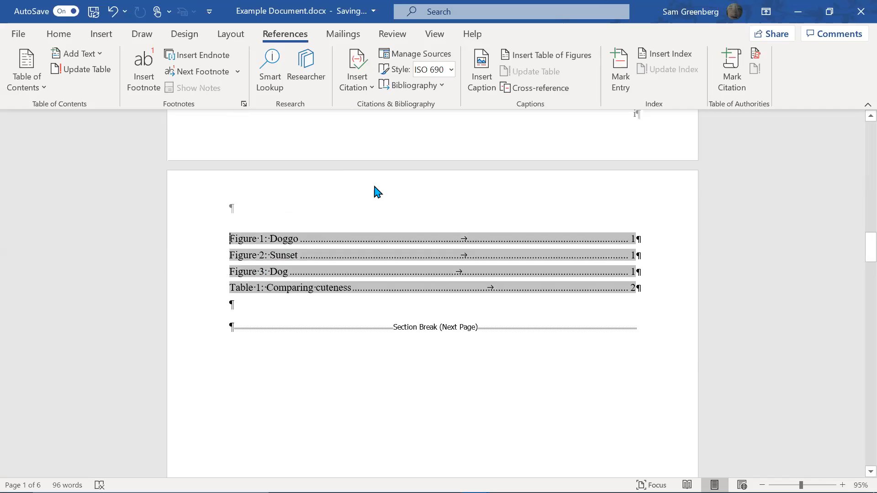
{"action": "key", "text": "Return"}
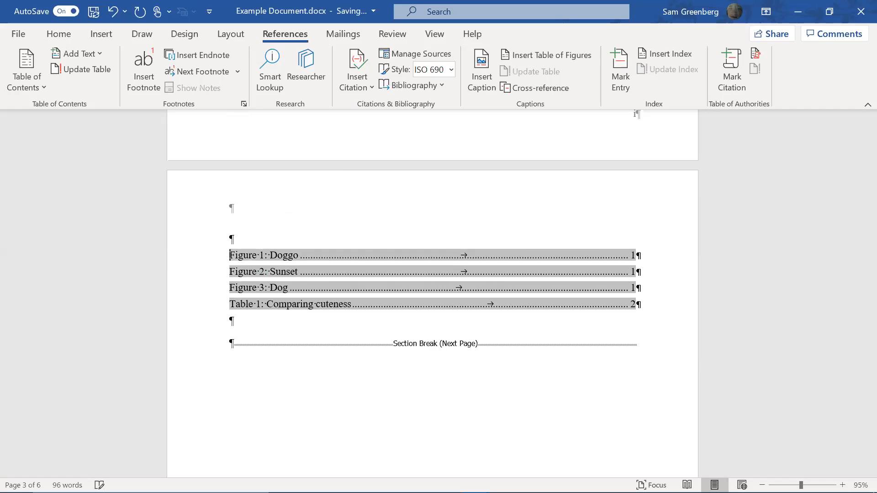
{"action": "key", "text": "Return"}
{"action": "left_click", "coordinate": [231, 238]}
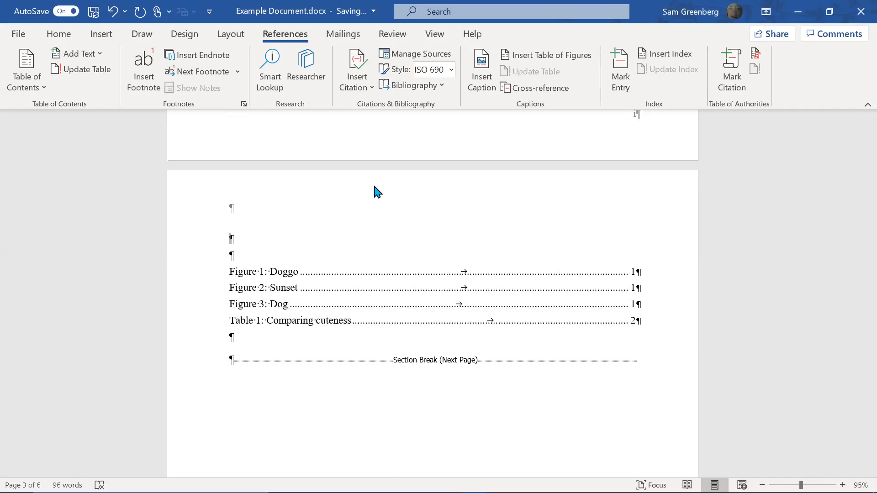
Type a bold 16 pt 'Figures and Tables' heading above the list and remove the blank line below
{"action": "left_click", "coordinate": [60, 34]}
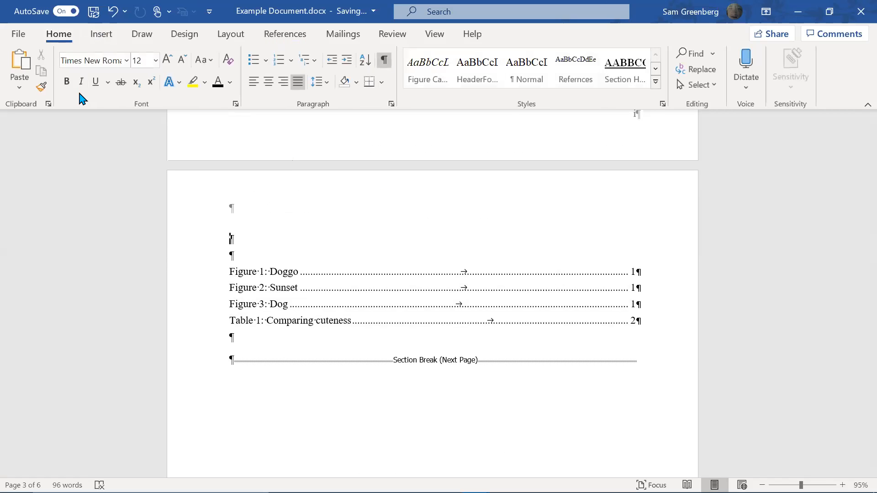
{"action": "left_click", "coordinate": [71, 86]}
{"action": "left_click", "coordinate": [169, 64]}
{"action": "left_click", "coordinate": [170, 64]}
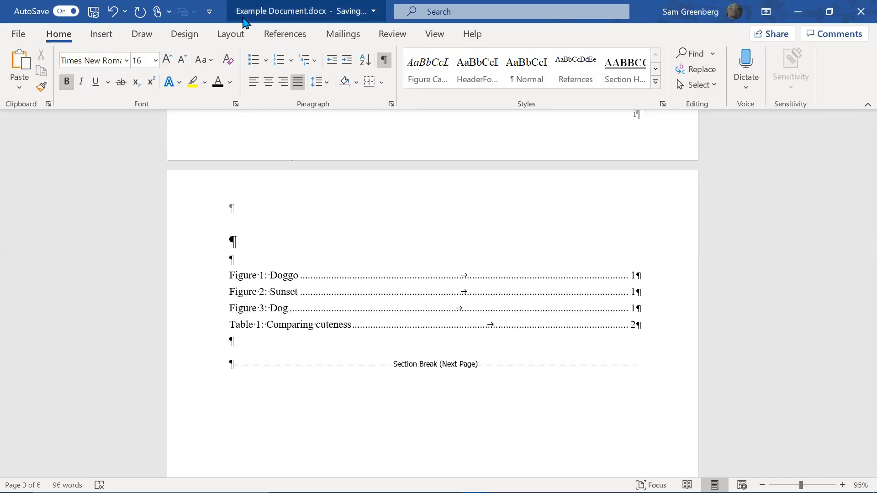
{"action": "type", "text": "Figures and Tables"}
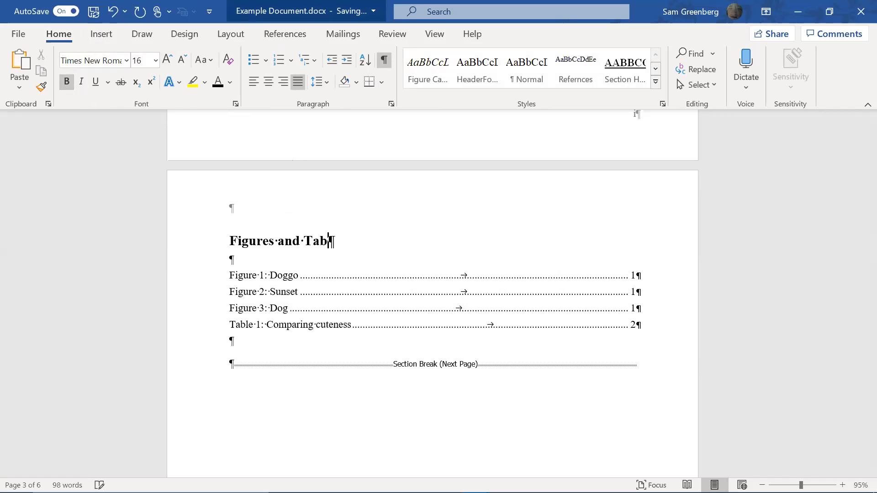
{"action": "key", "text": "Down"}
{"action": "key", "text": "Up"}
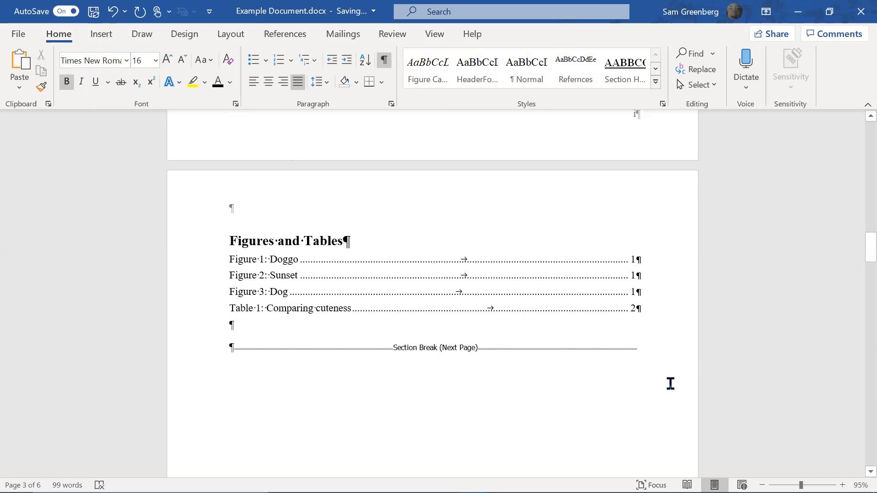
{"action": "scroll", "coordinate": [670, 382], "scroll_direction": "down", "scroll_amount": 5}
{"action": "left_click_drag", "start_coordinate": [858, 284], "coordinate": [795, 371]}
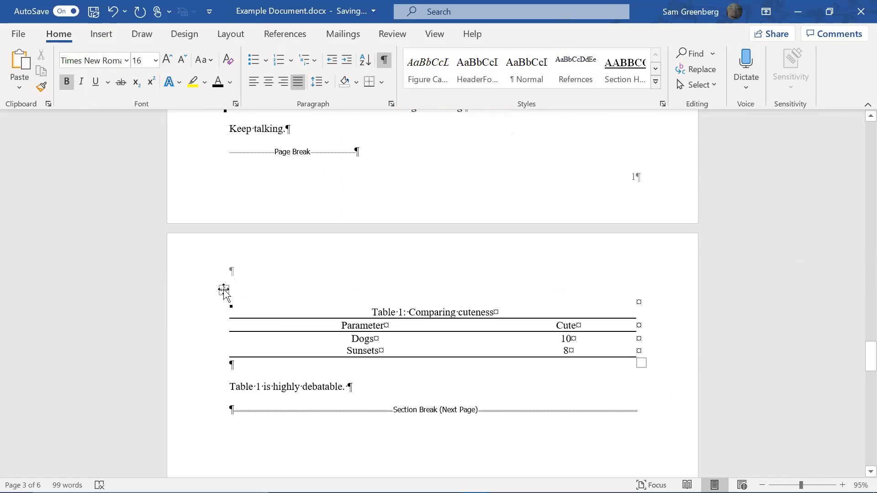
Delete Table 1 and the sentence below it from their current position
{"action": "left_click", "coordinate": [385, 288]}
{"action": "key", "text": "ctrl+c"}
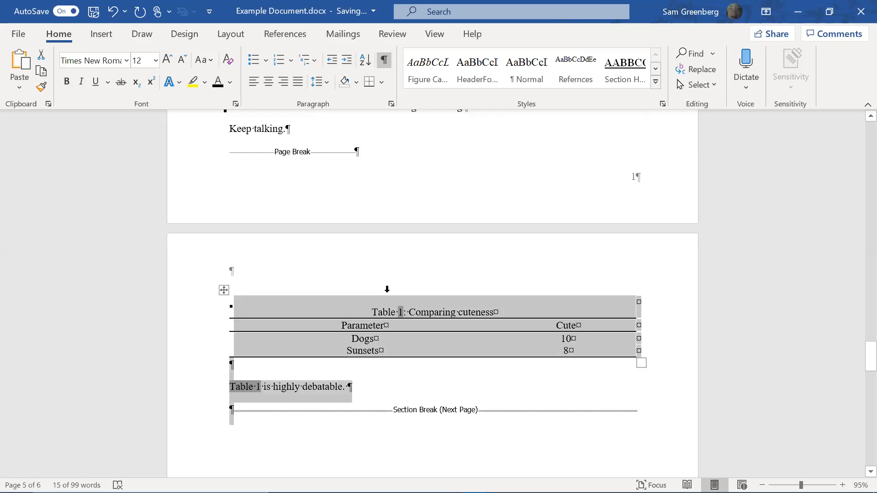
{"action": "key", "text": "Delete"}
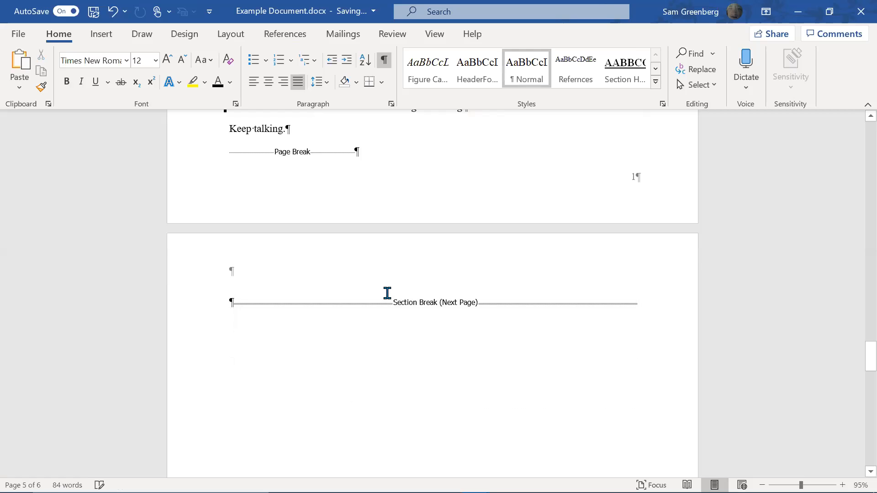
{"action": "scroll", "coordinate": [388, 297], "scroll_direction": "up", "scroll_amount": 5}
{"action": "scroll", "coordinate": [386, 292], "scroll_direction": "up", "scroll_amount": 2}
Paste the Comparing cuteness table and its note after the Figure 3 line, keeping source formatting
{"action": "left_click", "coordinate": [476, 299]}
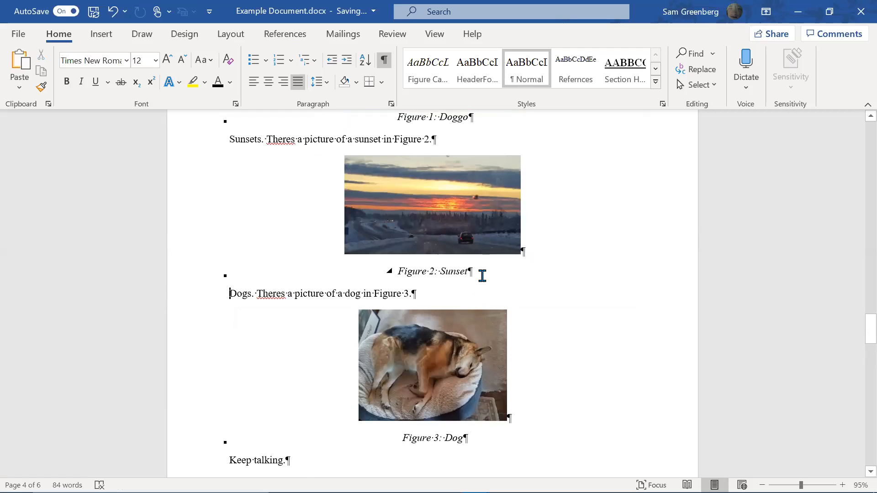
{"action": "key", "text": "Return"}
{"action": "key", "text": "ctrl+v"}
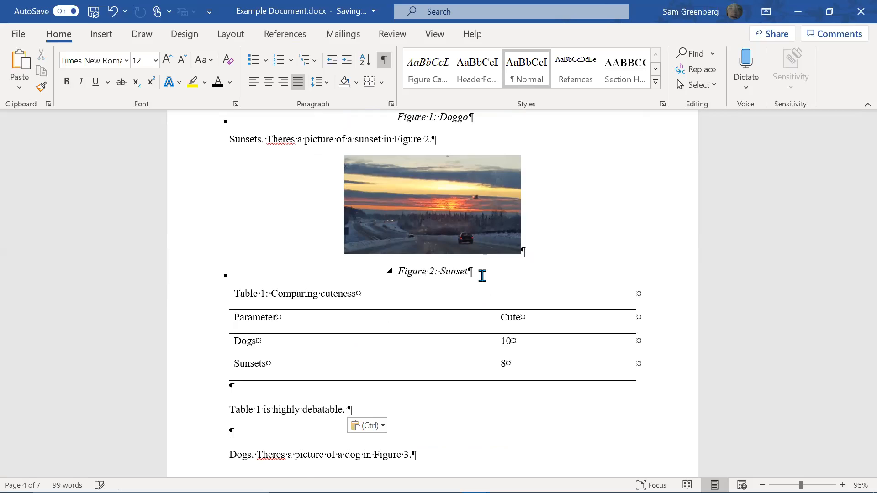
{"action": "key", "text": "ctrl"}
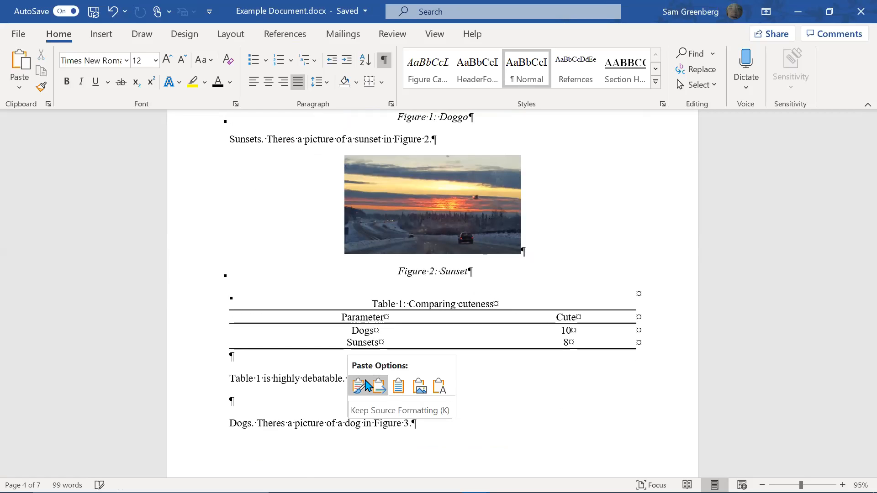
{"action": "left_click", "coordinate": [578, 393]}
{"action": "scroll", "coordinate": [505, 374], "scroll_direction": "down", "scroll_amount": 3}
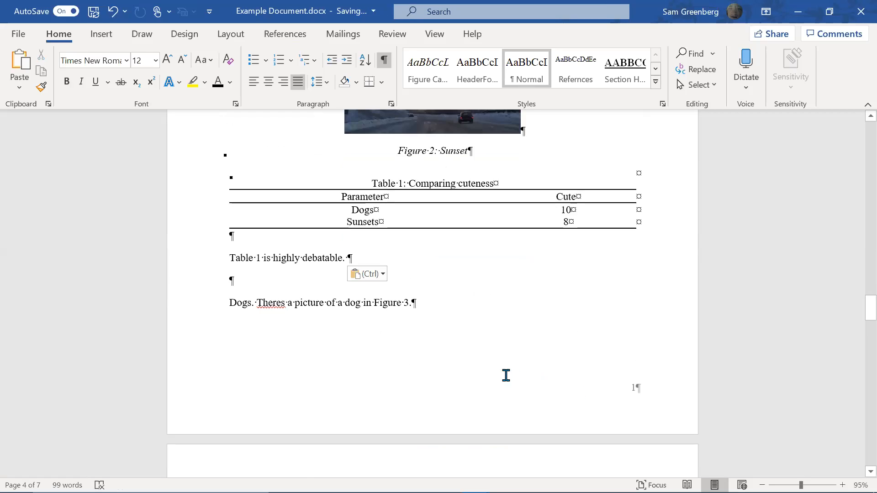
{"action": "scroll", "coordinate": [470, 340], "scroll_direction": "up", "scroll_amount": 3}
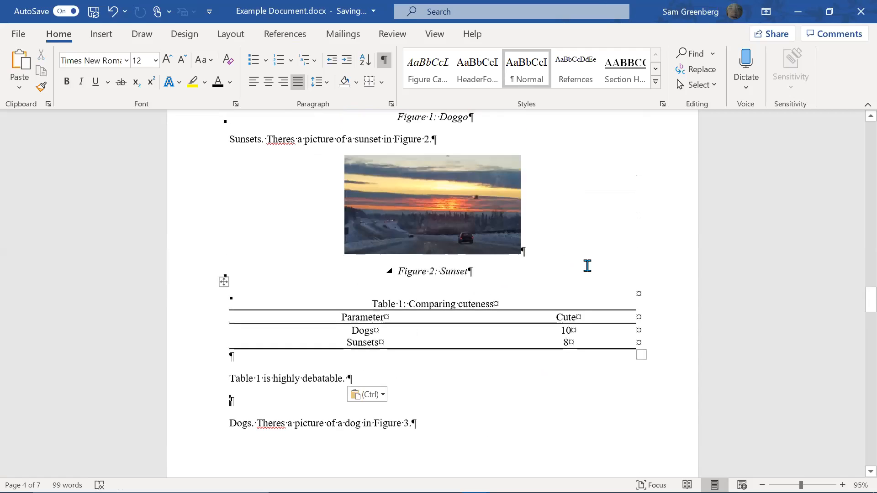
{"action": "scroll", "coordinate": [594, 274], "scroll_direction": "up", "scroll_amount": 3}
{"action": "scroll", "coordinate": [395, 421], "scroll_direction": "down", "scroll_amount": 3}
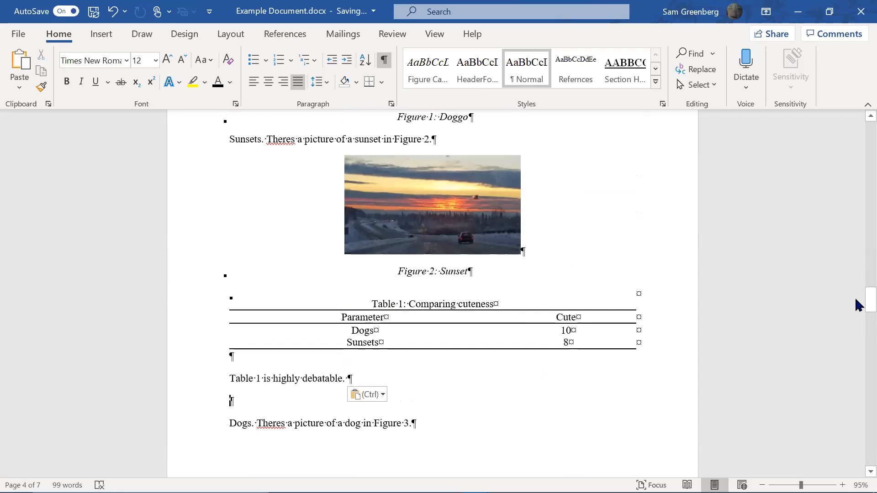
{"action": "left_click_drag", "start_coordinate": [862, 300], "coordinate": [350, 256]}
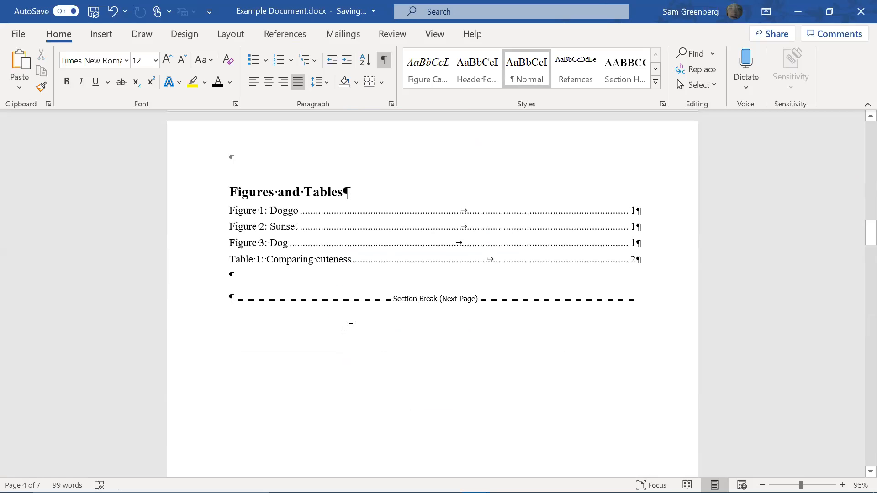
Select the whole document and update all fields with F9
{"action": "left_click", "coordinate": [288, 222]}
{"action": "right_click", "coordinate": [290, 223]}
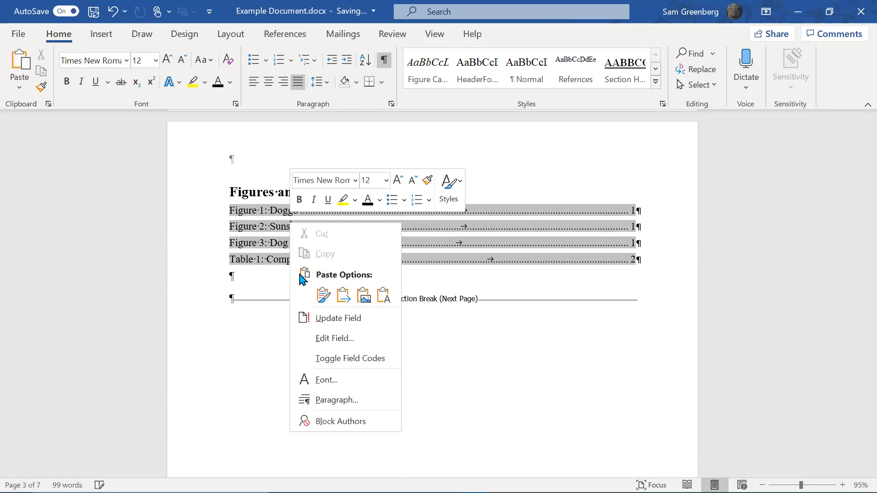
{"action": "left_click", "coordinate": [199, 416]}
{"action": "left_click", "coordinate": [274, 280]}
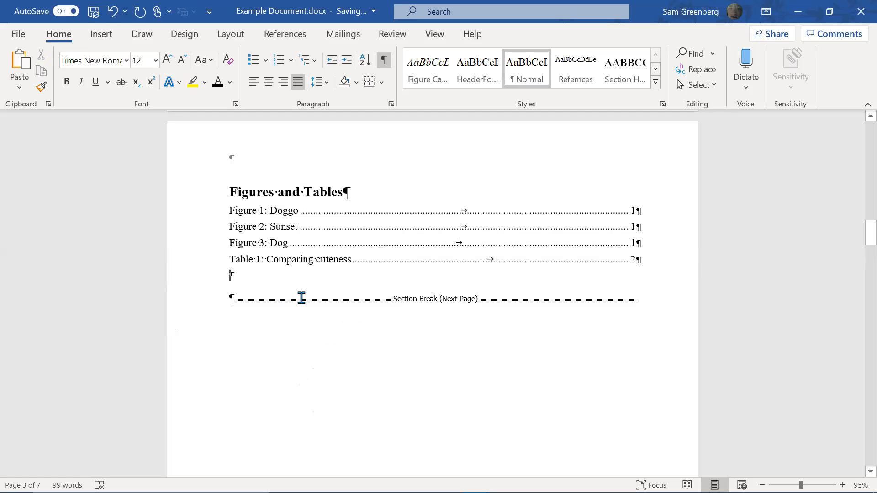
{"action": "key", "text": "ctrl+a"}
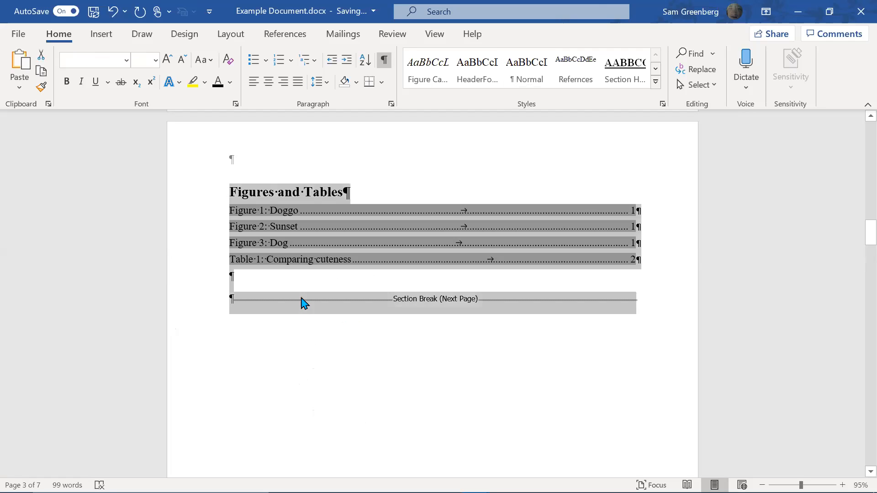
{"action": "key", "text": "F9"}
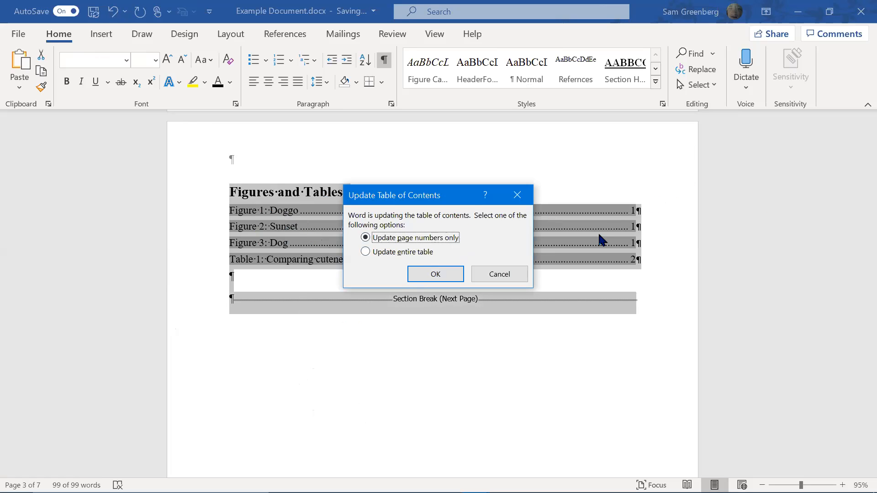
Choose Update entire table so the list is rebuilt with Figures 1–3 only
{"action": "left_click", "coordinate": [386, 255]}
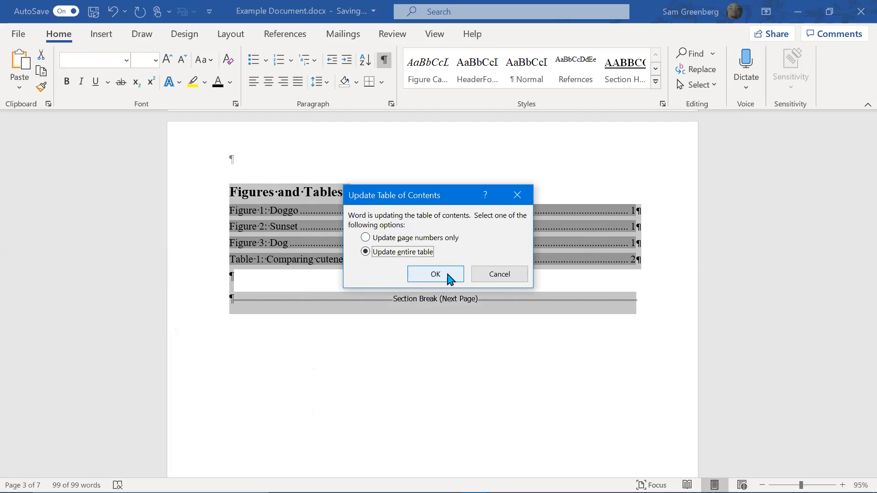
{"action": "key", "text": "Up"}
{"action": "left_click", "coordinate": [419, 252]}
{"action": "left_click", "coordinate": [426, 283]}
{"action": "left_click", "coordinate": [470, 252]}
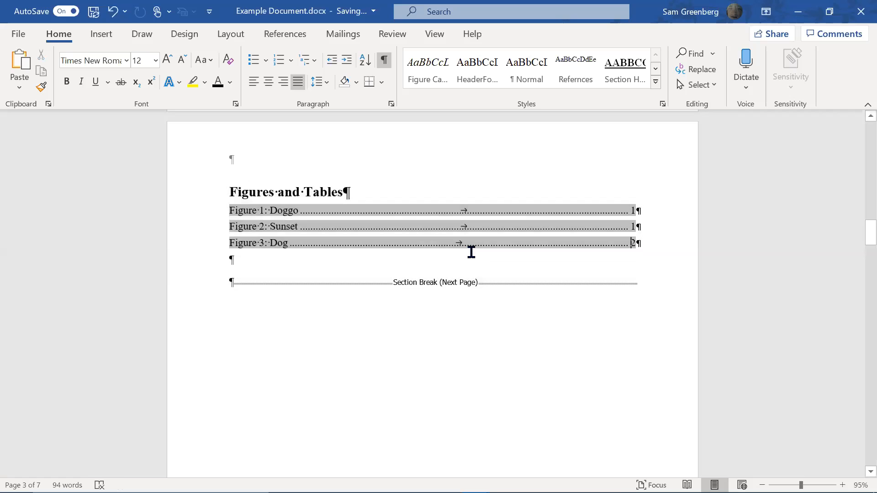
{"action": "scroll", "coordinate": [478, 254], "scroll_direction": "up", "scroll_amount": 10}
{"action": "scroll", "coordinate": [482, 258], "scroll_direction": "up", "scroll_amount": 8}
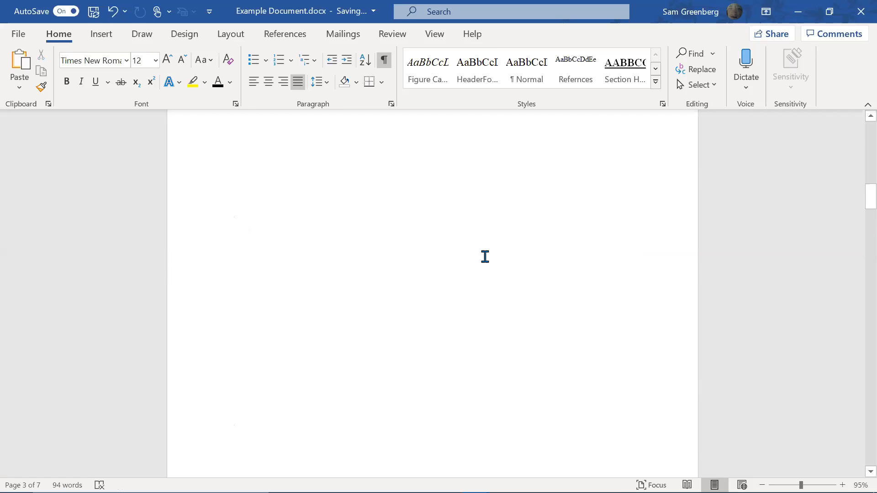
{"action": "scroll", "coordinate": [485, 253], "scroll_direction": "down", "scroll_amount": 15}
{"action": "scroll", "coordinate": [498, 259], "scroll_direction": "down", "scroll_amount": 20}
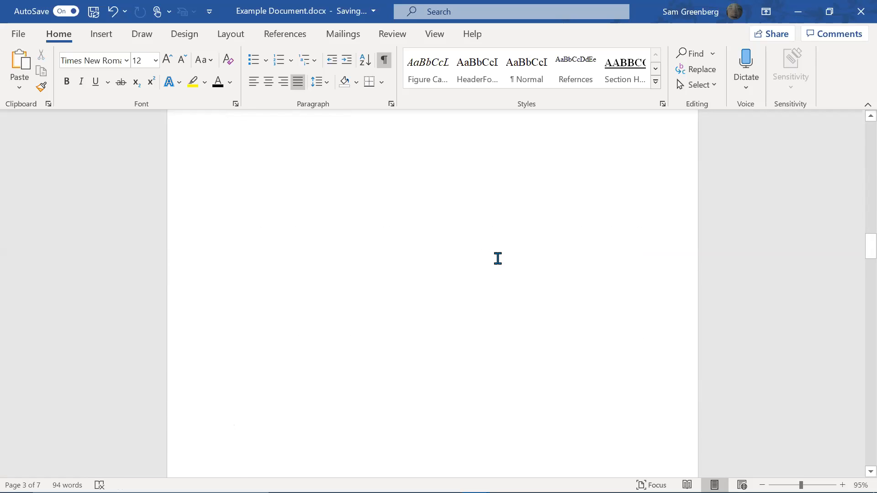
{"action": "scroll", "coordinate": [408, 292], "scroll_direction": "up", "scroll_amount": 3}
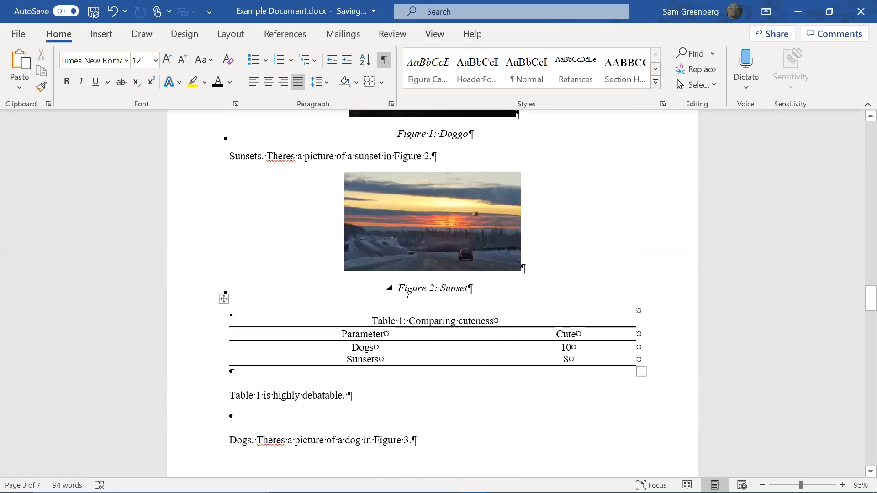
Select the 'Table 1: Comparing cuteness' caption and apply the Table Labels style to it
{"action": "left_click", "coordinate": [400, 315]}
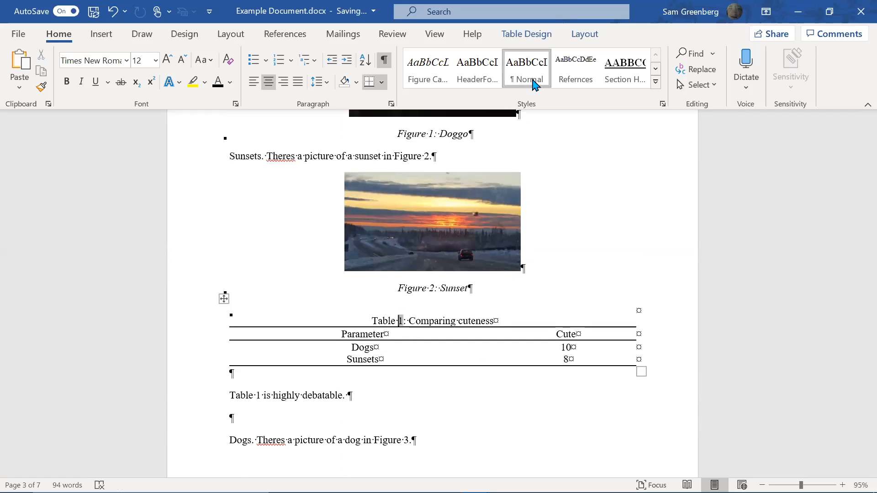
{"action": "left_click", "coordinate": [376, 321]}
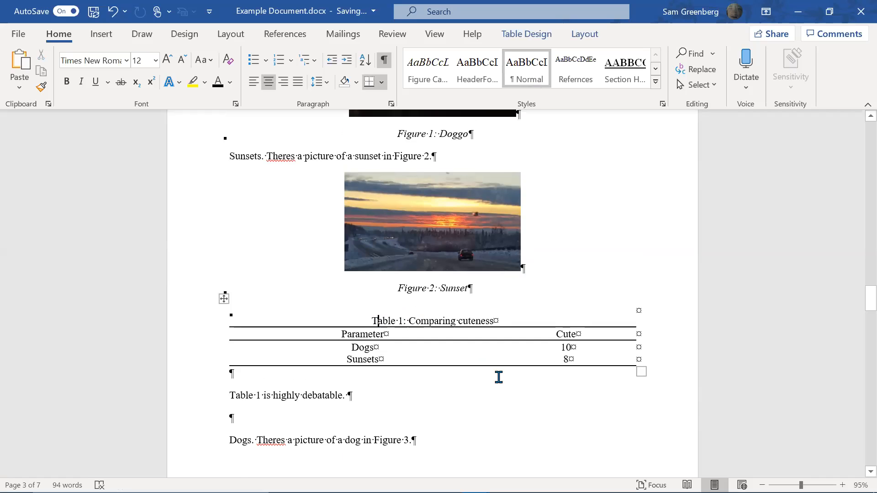
{"action": "key", "text": "ctrl+shift+Right"}
{"action": "key", "text": "ctrl+shift+Right"}
{"action": "key", "text": "ctrl+shift+Right"}
{"action": "key", "text": "ctrl+shift+Right"}
{"action": "key", "text": "ctrl+shift+Right"}
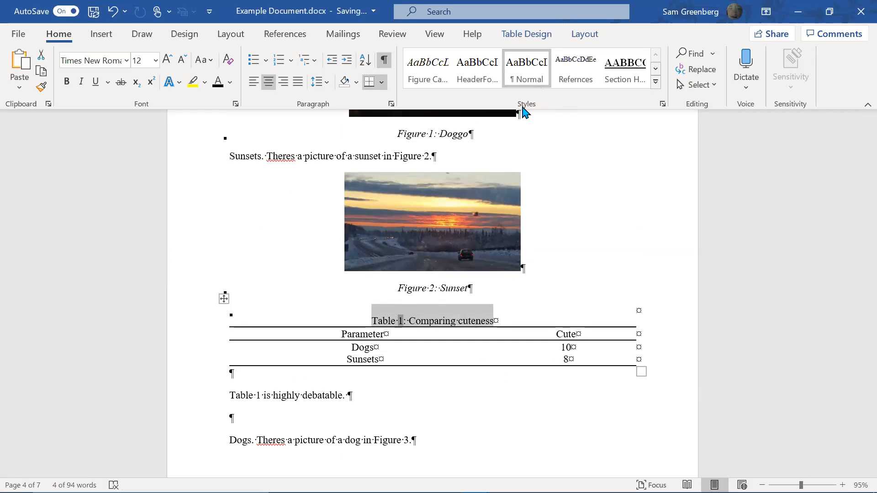
{"action": "left_click", "coordinate": [656, 69]}
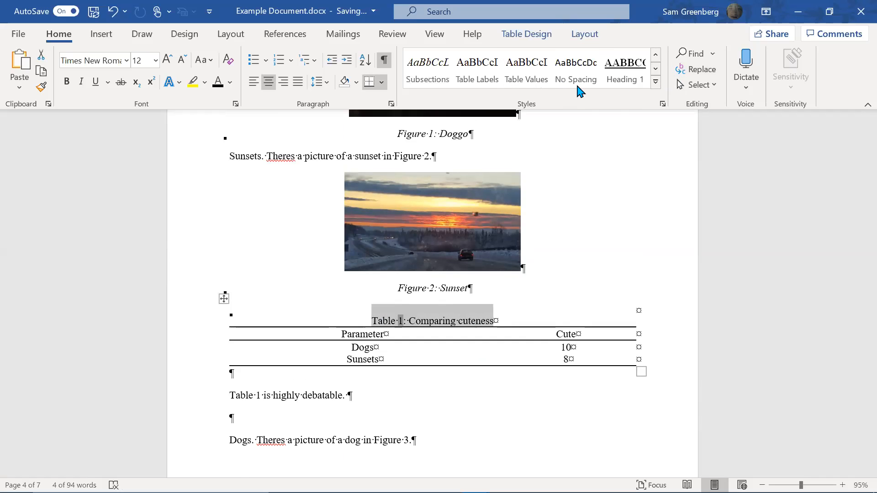
{"action": "left_click", "coordinate": [498, 83]}
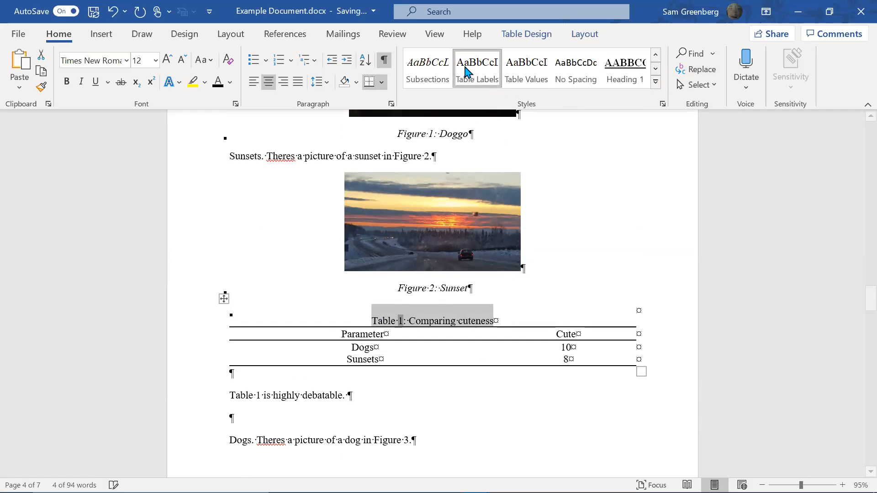
{"action": "scroll", "coordinate": [856, 247], "scroll_direction": "up", "scroll_amount": 5}
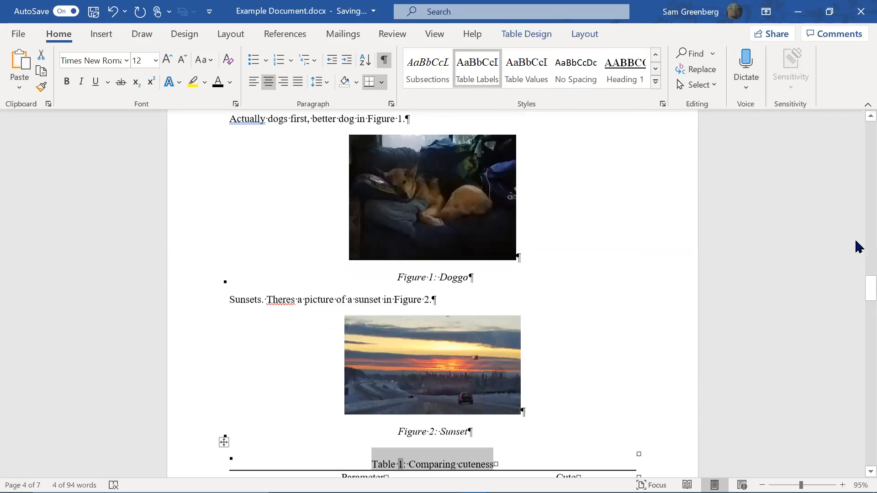
{"action": "left_click_drag", "start_coordinate": [855, 304], "coordinate": [466, 186]}
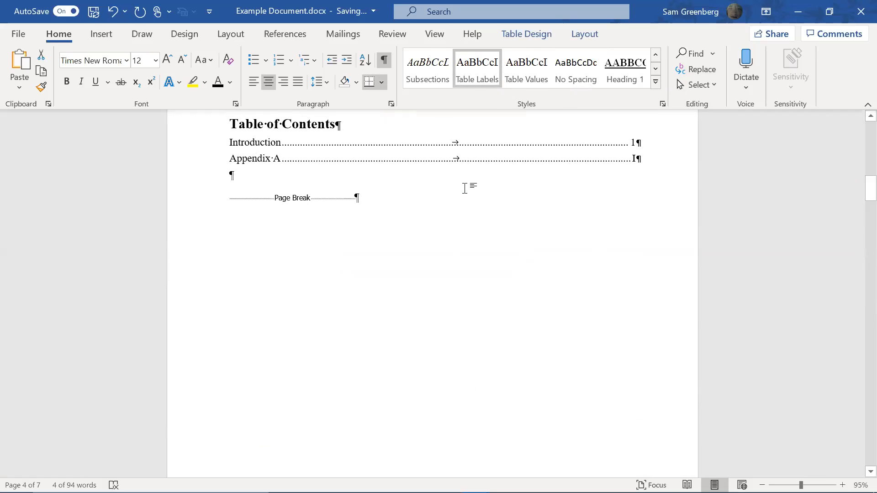
Update all fields with Ctrl+A, F9 and Update entire table, restoring Table 1 to the list
{"action": "left_click", "coordinate": [466, 186]}
{"action": "key", "text": "ctrl+a"}
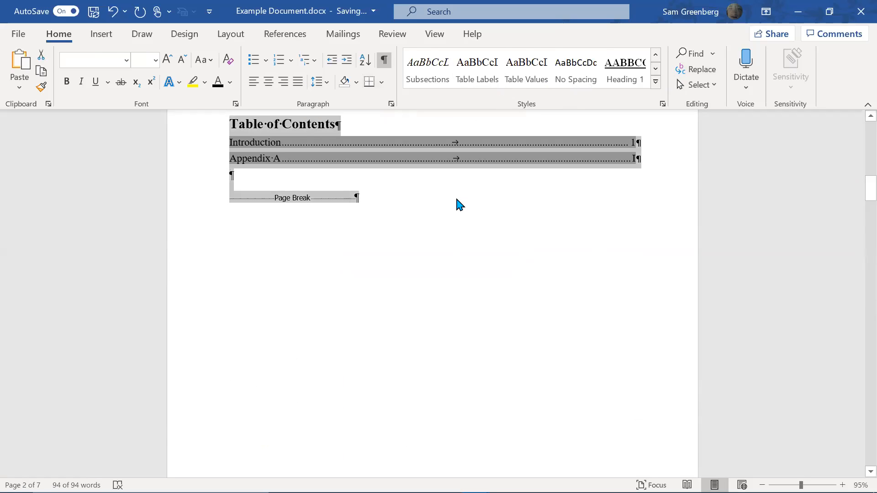
{"action": "key", "text": "F9"}
{"action": "key", "text": "Down"}
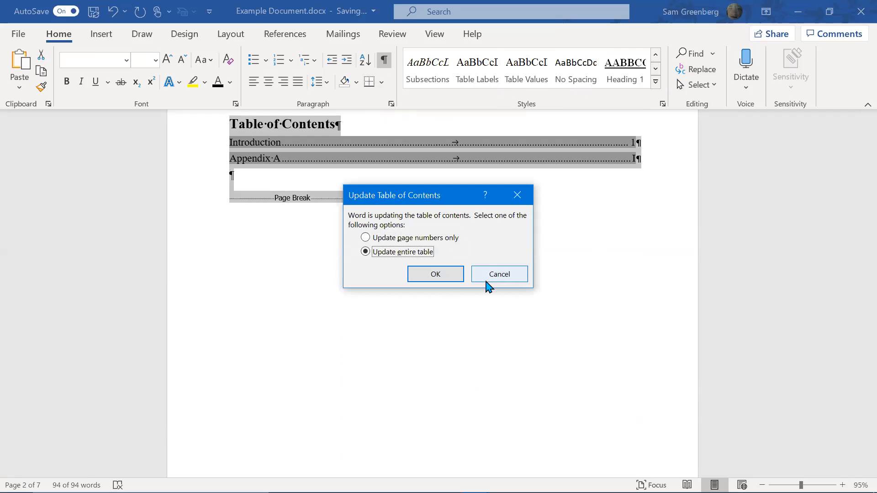
{"action": "key", "text": "Return"}
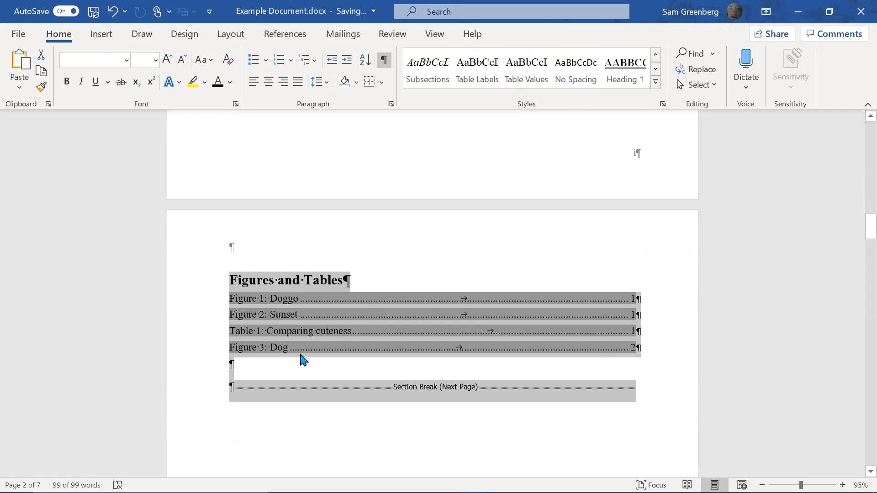
{"action": "left_click", "coordinate": [301, 359]}
{"action": "left_click", "coordinate": [282, 315]}
{"action": "scroll", "coordinate": [521, 256], "scroll_direction": "down", "scroll_amount": 2}
{"action": "scroll", "coordinate": [536, 242], "scroll_direction": "down", "scroll_amount": 15}
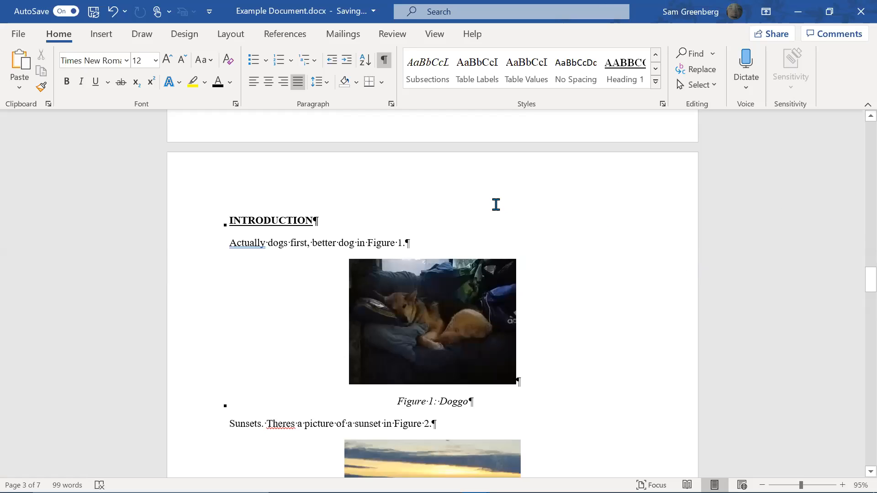
Scroll through the figures and table, then place the caret after 'Figure 2.' in the Sunsets sentence
{"action": "scroll", "coordinate": [476, 231], "scroll_direction": "down", "scroll_amount": 2}
{"action": "scroll", "coordinate": [476, 231], "scroll_direction": "up", "scroll_amount": 5}
{"action": "scroll", "coordinate": [475, 219], "scroll_direction": "down", "scroll_amount": 5}
{"action": "scroll", "coordinate": [477, 256], "scroll_direction": "up", "scroll_amount": 5}
{"action": "scroll", "coordinate": [488, 292], "scroll_direction": "down", "scroll_amount": 3}
{"action": "scroll", "coordinate": [493, 282], "scroll_direction": "down", "scroll_amount": 2}
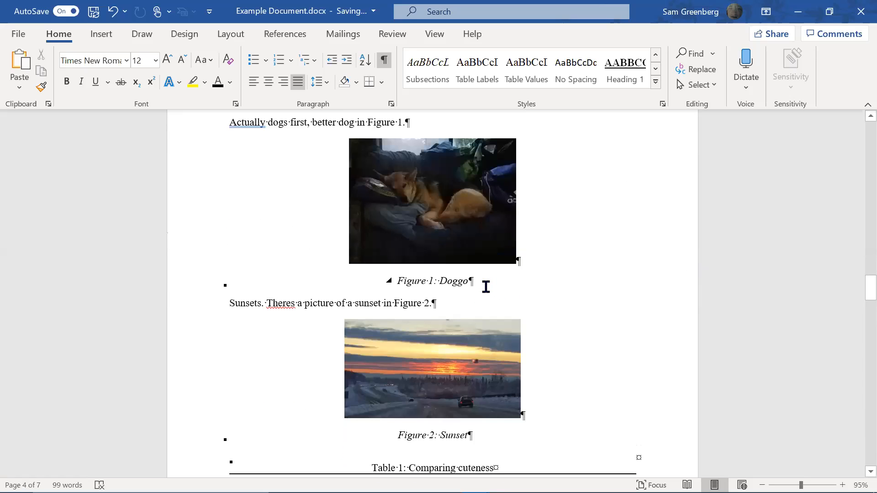
{"action": "scroll", "coordinate": [463, 249], "scroll_direction": "down", "scroll_amount": 10}
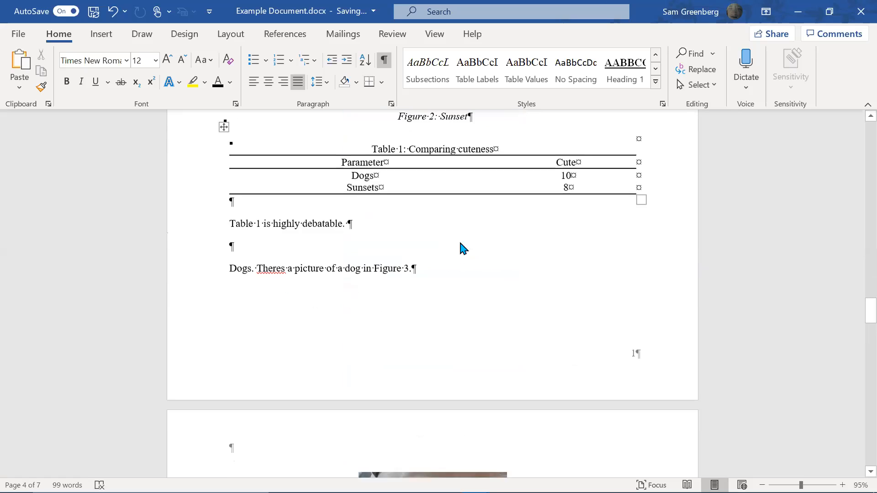
{"action": "scroll", "coordinate": [453, 227], "scroll_direction": "down", "scroll_amount": 5}
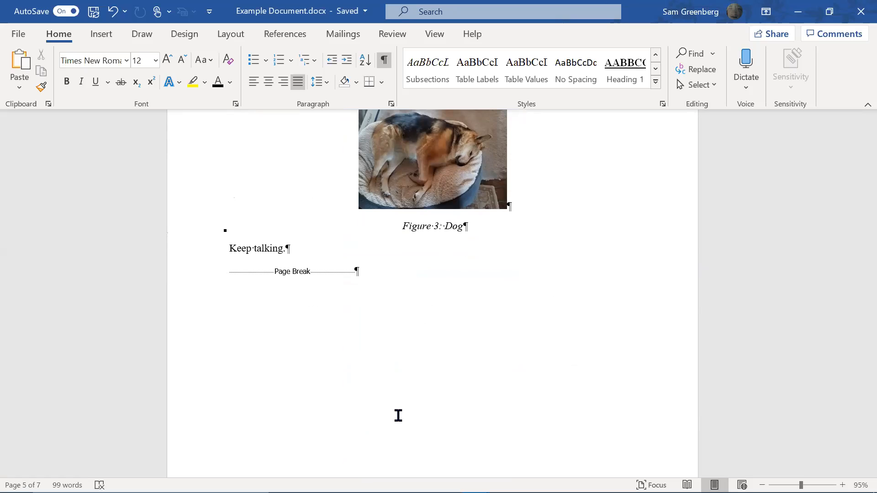
{"action": "scroll", "coordinate": [375, 268], "scroll_direction": "down", "scroll_amount": 3}
{"action": "scroll", "coordinate": [375, 268], "scroll_direction": "up", "scroll_amount": 15}
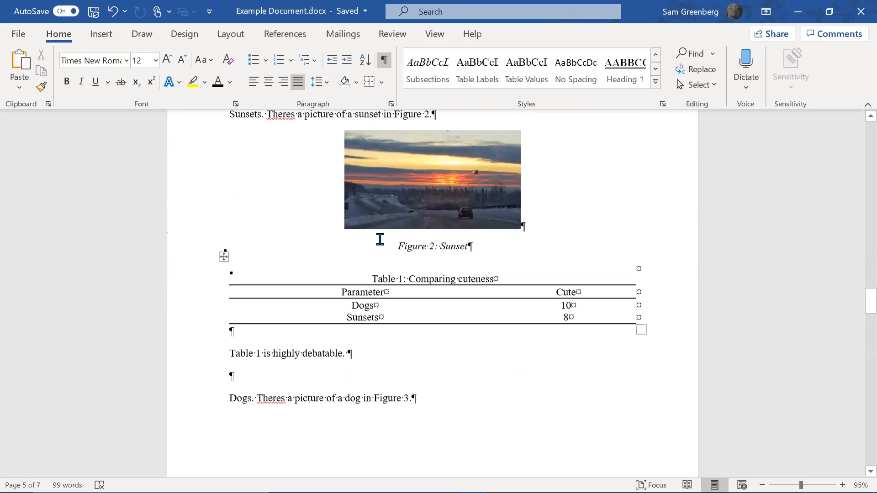
{"action": "scroll", "coordinate": [380, 238], "scroll_direction": "up", "scroll_amount": 1}
{"action": "left_click", "coordinate": [477, 245]}
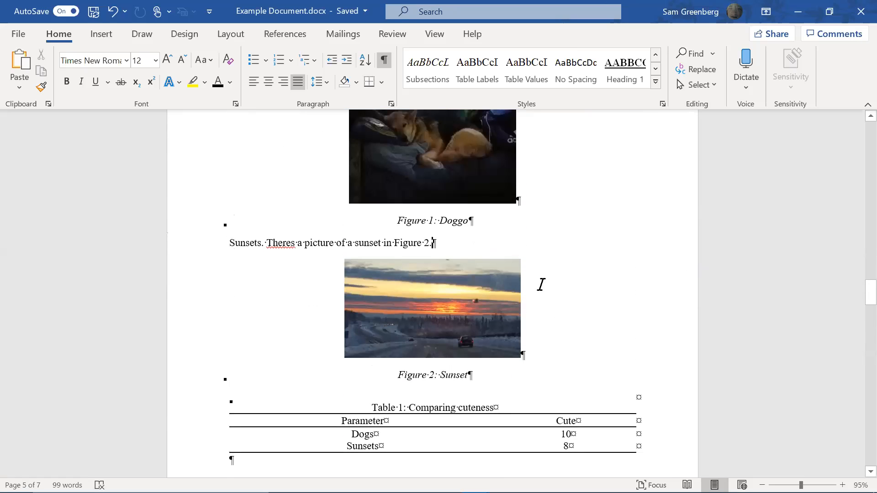
{"action": "scroll", "coordinate": [476, 244], "scroll_direction": "up", "scroll_amount": 2}
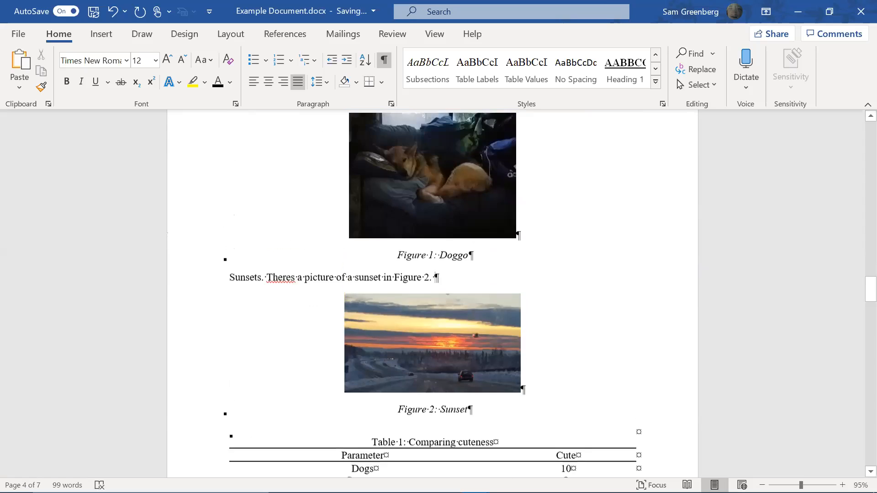
Type 'Sunsets happen at the end of the day.' after 'Figure 2.' in the sunset paragraph
{"action": "type", "text": "Sunset"}
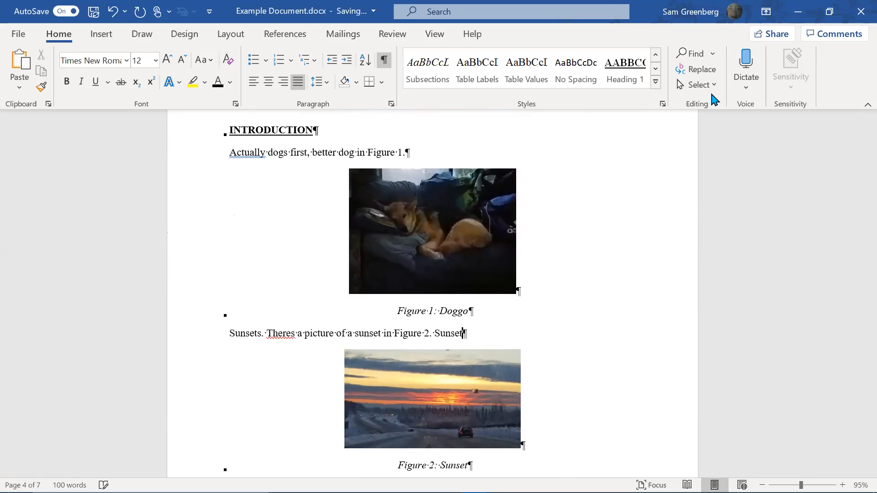
{"action": "type", "text": "s happen at the end"}
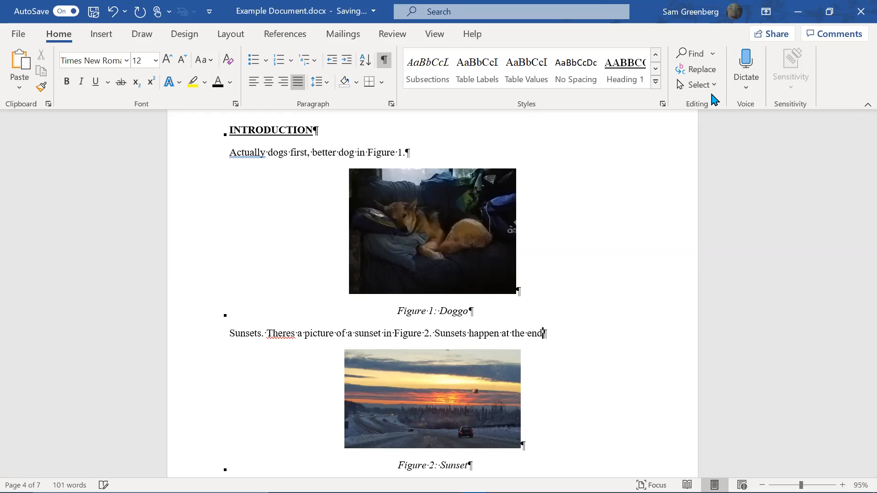
{"action": "type", "text": " of the day."}
{"action": "scroll", "coordinate": [711, 104], "scroll_direction": "down", "scroll_amount": 9}
{"action": "scroll", "coordinate": [465, 367], "scroll_direction": "down", "scroll_amount": 3}
{"action": "left_click", "coordinate": [53, 40]}
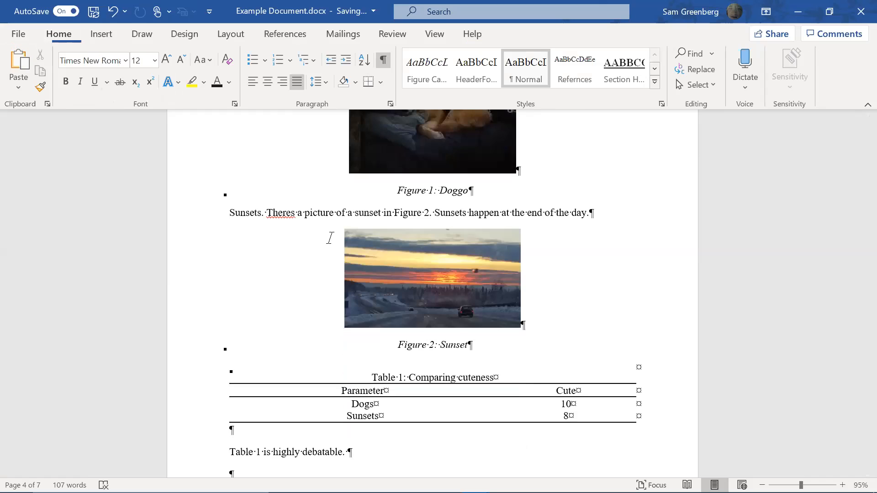
Undo the earlier page break, then start a new page after 'Keep talking.'
{"action": "scroll", "coordinate": [339, 274], "scroll_direction": "down", "scroll_amount": 15}
{"action": "scroll", "coordinate": [339, 316], "scroll_direction": "down", "scroll_amount": 10}
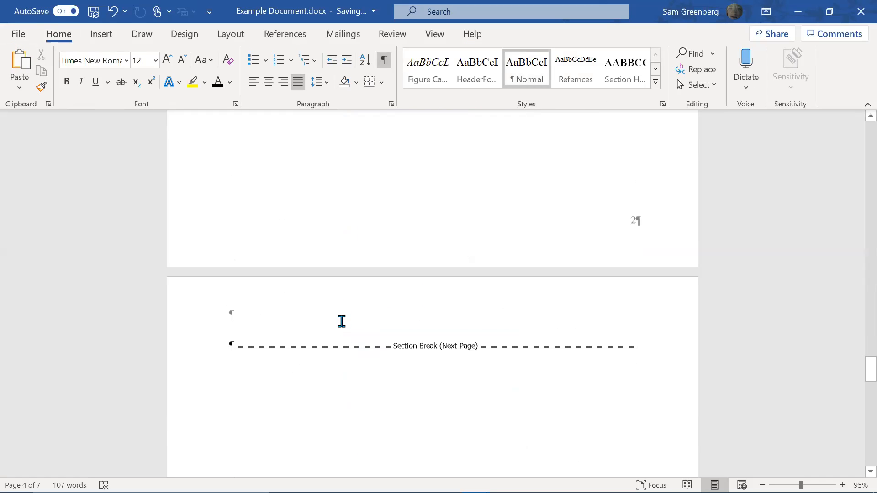
{"action": "scroll", "coordinate": [364, 325], "scroll_direction": "up", "scroll_amount": 10}
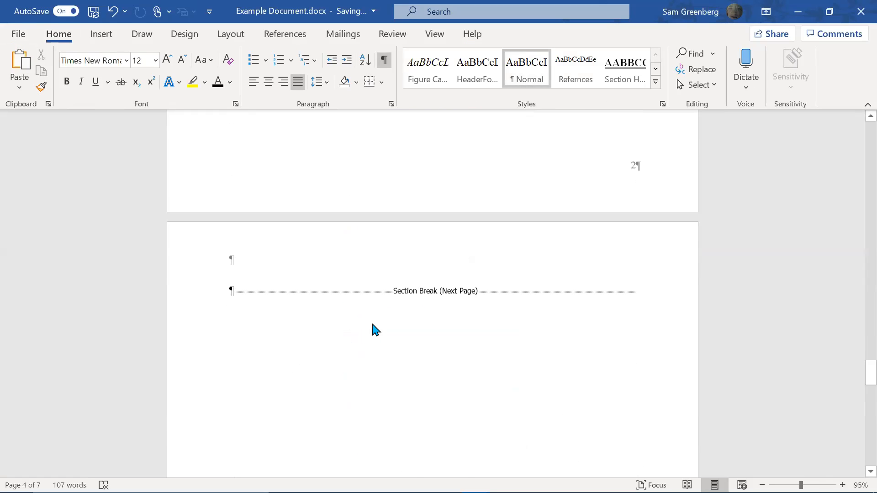
{"action": "scroll", "coordinate": [391, 315], "scroll_direction": "down", "scroll_amount": 4}
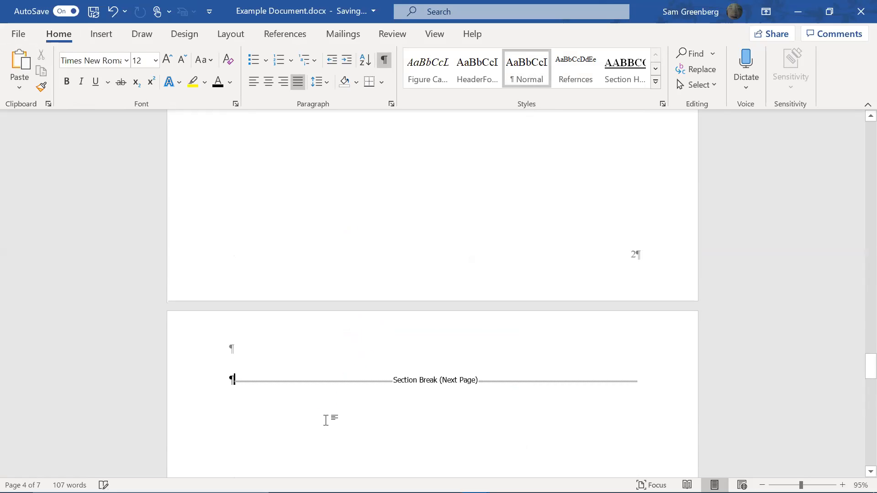
{"action": "scroll", "coordinate": [335, 405], "scroll_direction": "down", "scroll_amount": 2}
{"action": "scroll", "coordinate": [344, 417], "scroll_direction": "up", "scroll_amount": 8}
{"action": "scroll", "coordinate": [371, 378], "scroll_direction": "up", "scroll_amount": 1}
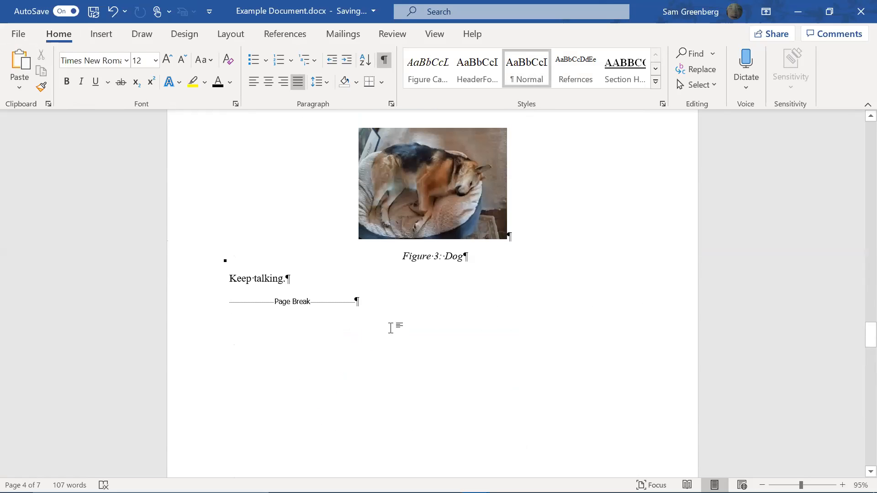
{"action": "key", "text": "ctrl+z"}
{"action": "key", "text": "ctrl+z"}
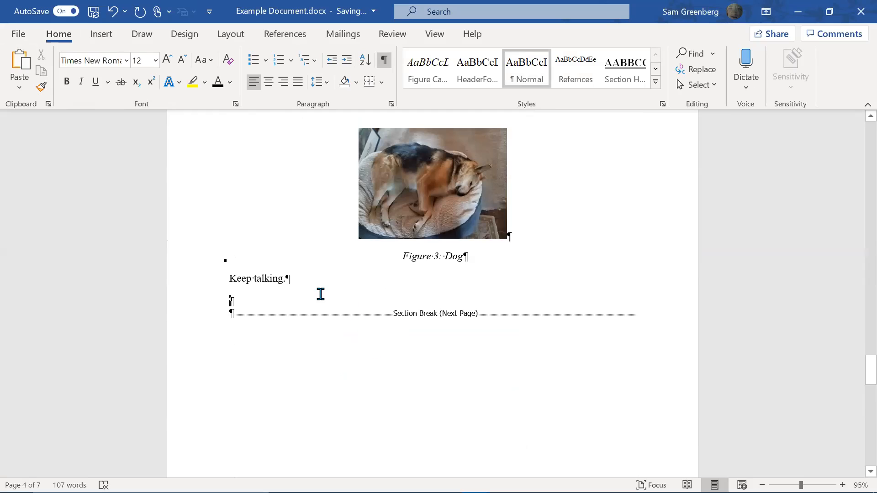
{"action": "key", "text": "ctrl+Return"}
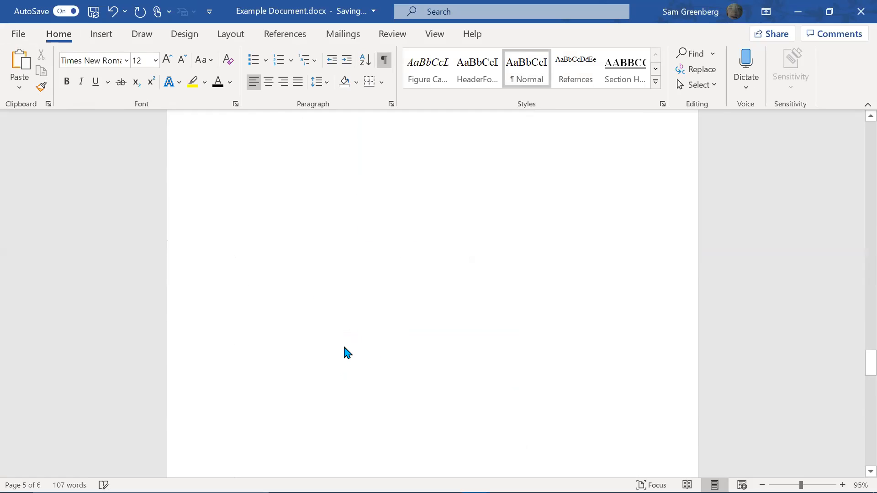
Add a References heading in Section Heading style with an empty line below it
{"action": "type", "text": "References"}
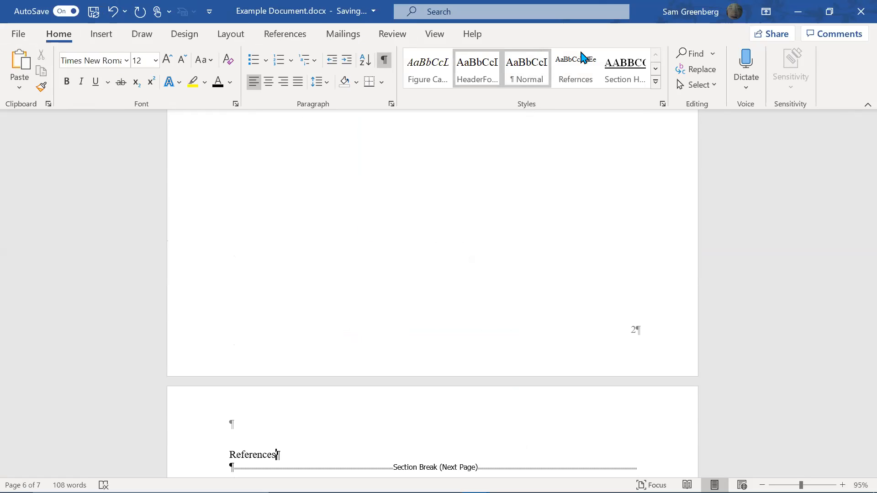
{"action": "left_click", "coordinate": [617, 65]}
{"action": "scroll", "coordinate": [530, 274], "scroll_direction": "down", "scroll_amount": 4}
{"action": "scroll", "coordinate": [530, 275], "scroll_direction": "down", "scroll_amount": 9}
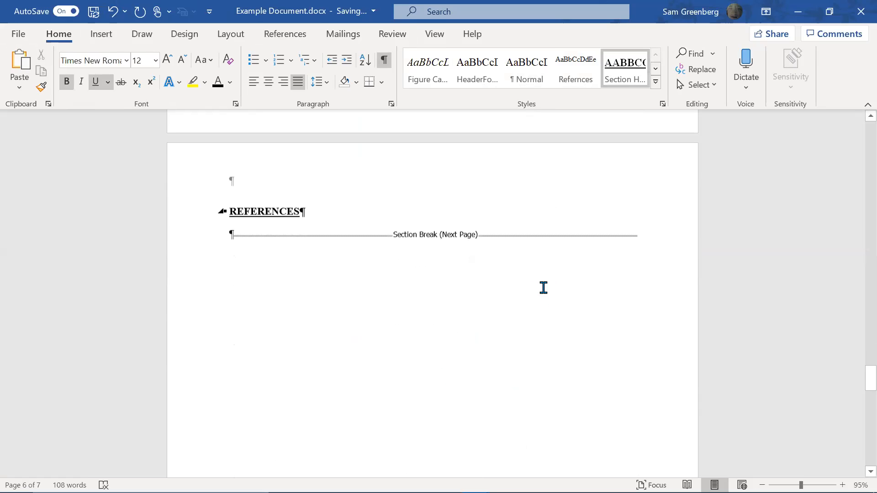
{"action": "scroll", "coordinate": [393, 169], "scroll_direction": "up", "scroll_amount": 2}
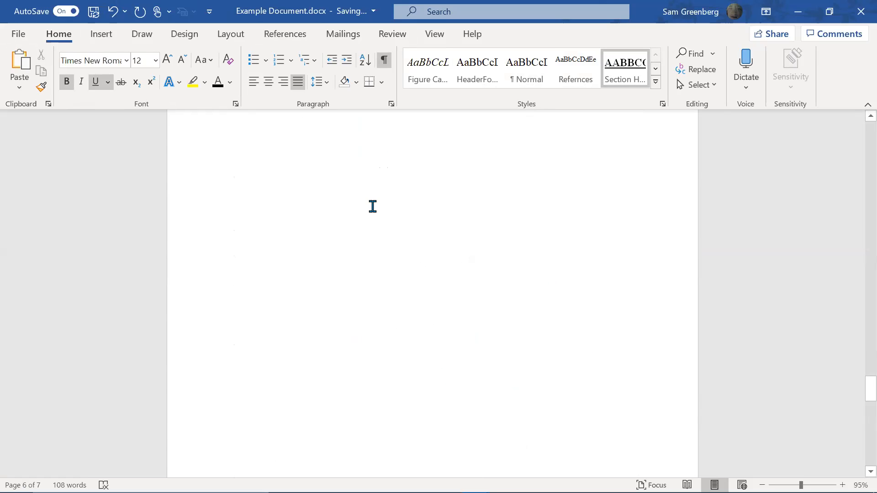
{"action": "scroll", "coordinate": [388, 258], "scroll_direction": "down", "scroll_amount": 3}
{"action": "scroll", "coordinate": [503, 268], "scroll_direction": "up", "scroll_amount": 6}
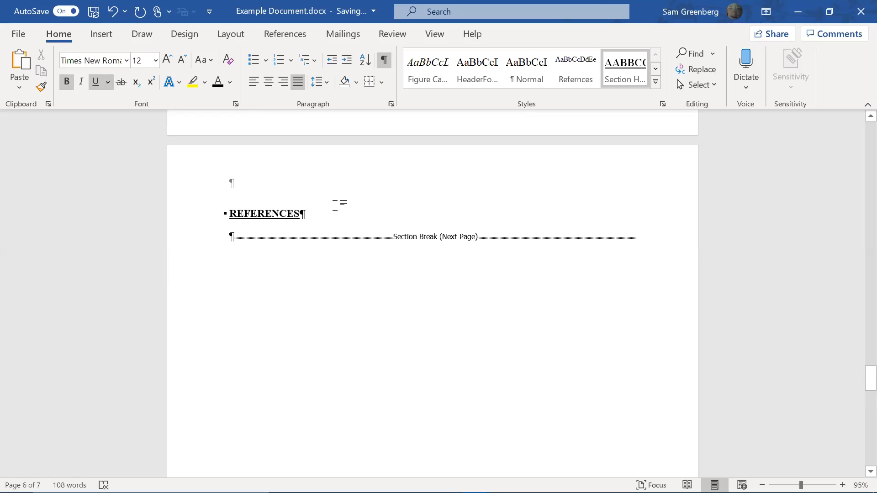
{"action": "key", "text": "Return"}
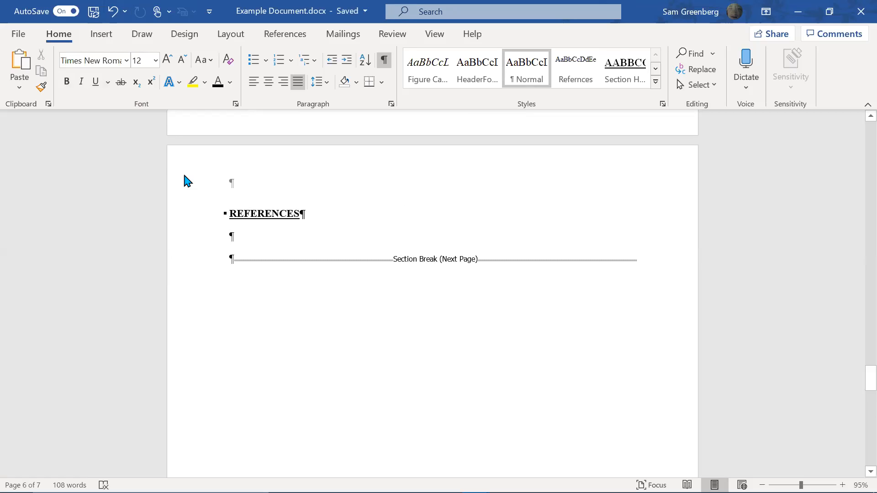
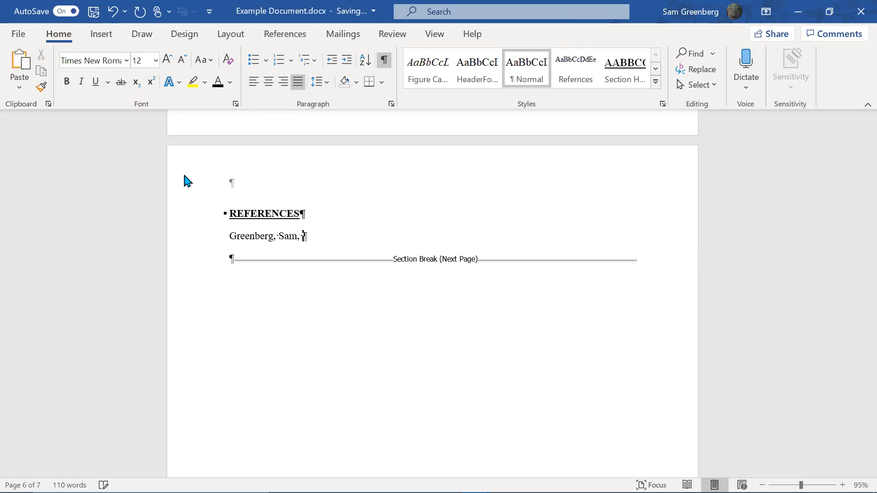
Type the author's name, italic Sunsets, Journal of The Sun, italic Vol. 3 and bold 2019
{"action": "key", "text": "ctrl+i"}
{"action": "type", "text": "Sunsets"}
{"action": "key", "text": "ctrl+i"}
{"action": "type", "text": ". Journa"}
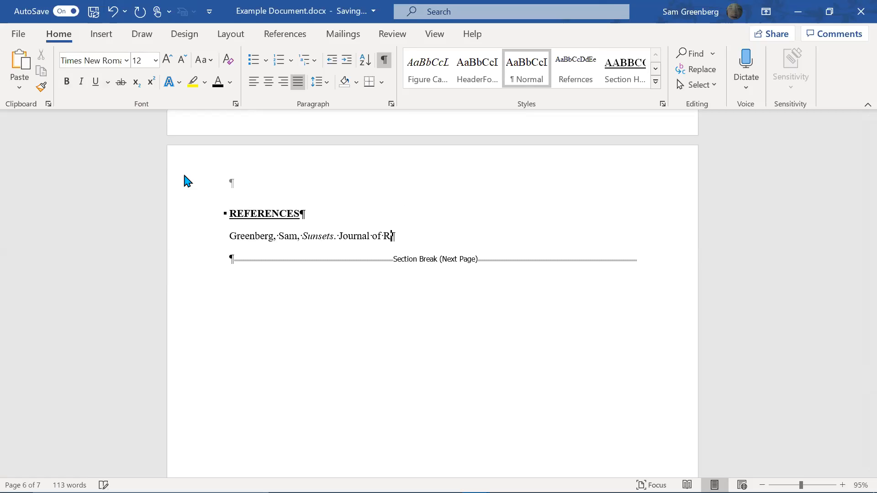
{"action": "type", "text": "l of The Sun,"}
{"action": "key", "text": "ctrl+i"}
{"action": "type", "text": "VOl"}
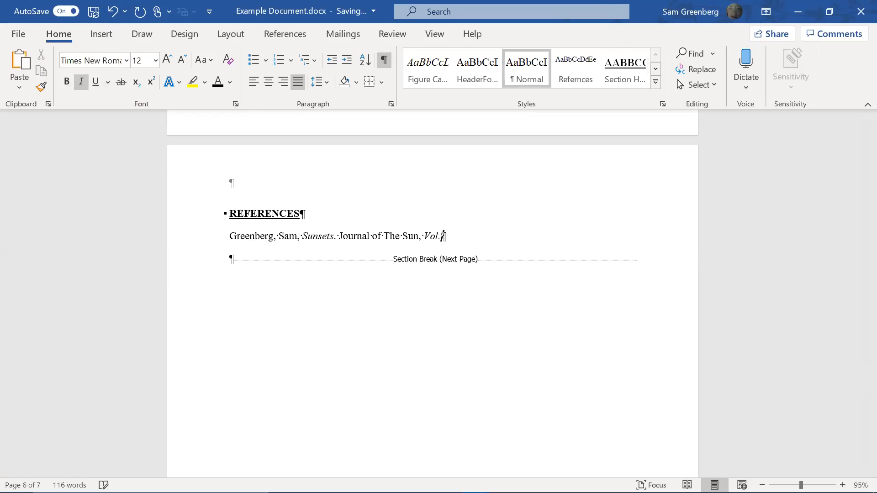
{"action": "key", "text": "ctrl+i"}
{"action": "key", "text": "ctrl+b"}
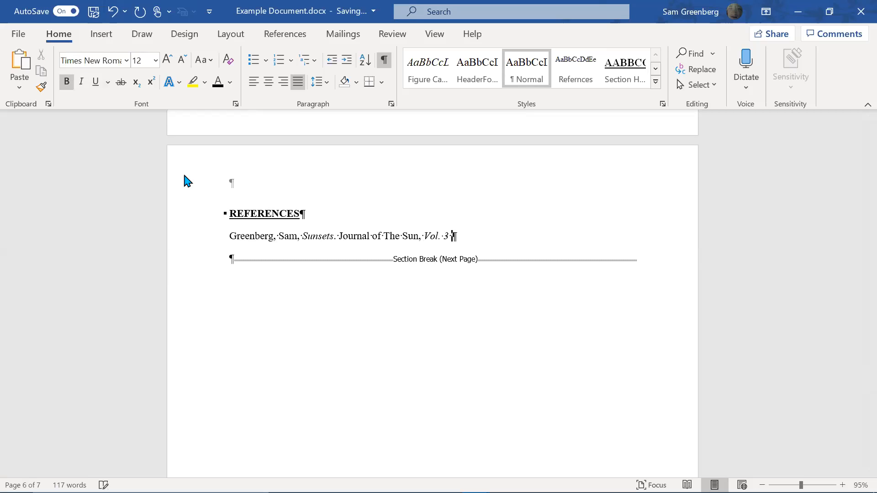
{"action": "type", "text": "2019"}
{"action": "scroll", "coordinate": [635, 146], "scroll_direction": "up", "scroll_amount": 3}
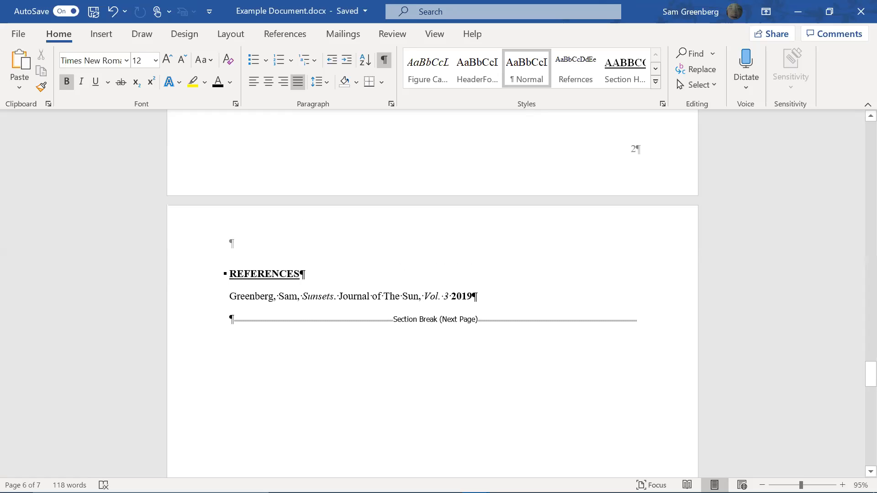
Place the cursor after 'Sunsets happen at the end of the day.' and show the References ribbon
{"action": "scroll", "coordinate": [301, 320], "scroll_direction": "up", "scroll_amount": 5}
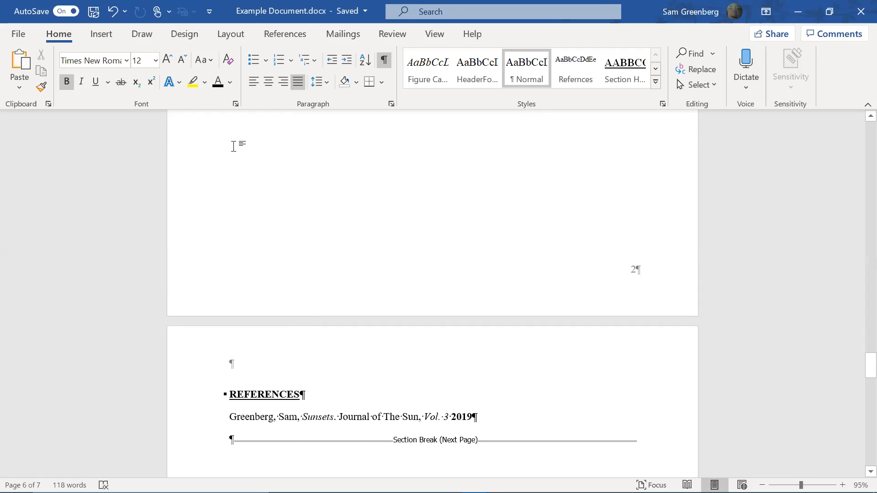
{"action": "scroll", "coordinate": [379, 311], "scroll_direction": "up", "scroll_amount": 8}
{"action": "scroll", "coordinate": [388, 315], "scroll_direction": "up", "scroll_amount": 15}
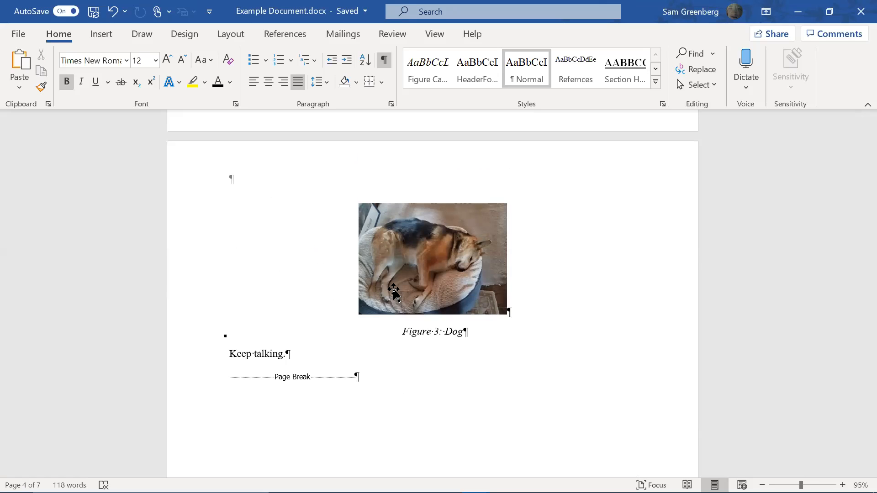
{"action": "scroll", "coordinate": [399, 298], "scroll_direction": "up", "scroll_amount": 5}
{"action": "scroll", "coordinate": [399, 297], "scroll_direction": "up", "scroll_amount": 4}
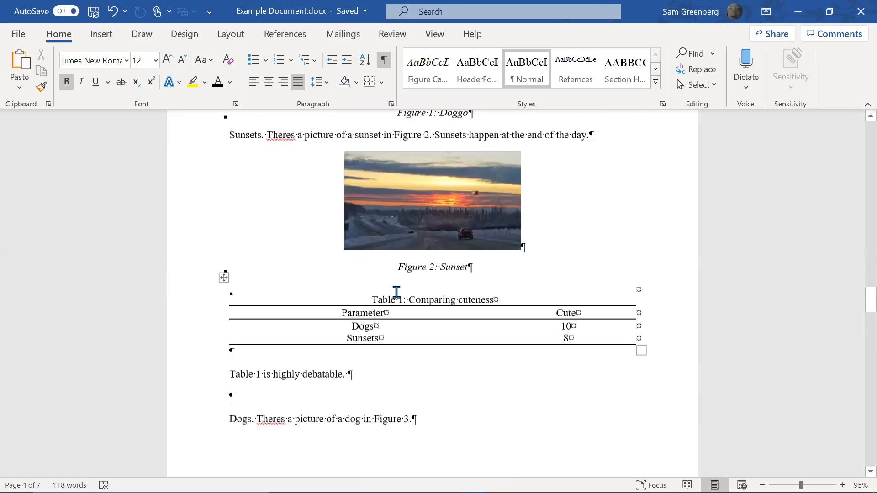
{"action": "scroll", "coordinate": [390, 300], "scroll_direction": "up", "scroll_amount": 6}
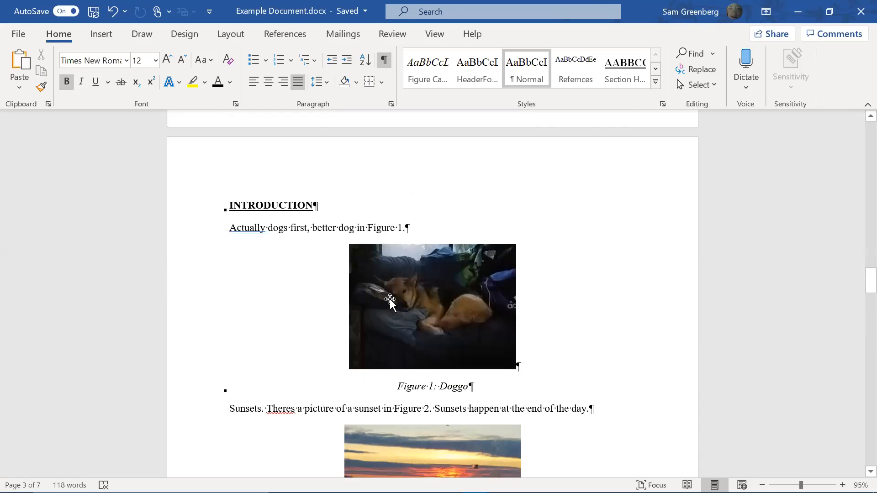
{"action": "scroll", "coordinate": [361, 259], "scroll_direction": "up", "scroll_amount": 2}
{"action": "scroll", "coordinate": [350, 258], "scroll_direction": "down", "scroll_amount": 3}
{"action": "scroll", "coordinate": [342, 259], "scroll_direction": "down", "scroll_amount": 4}
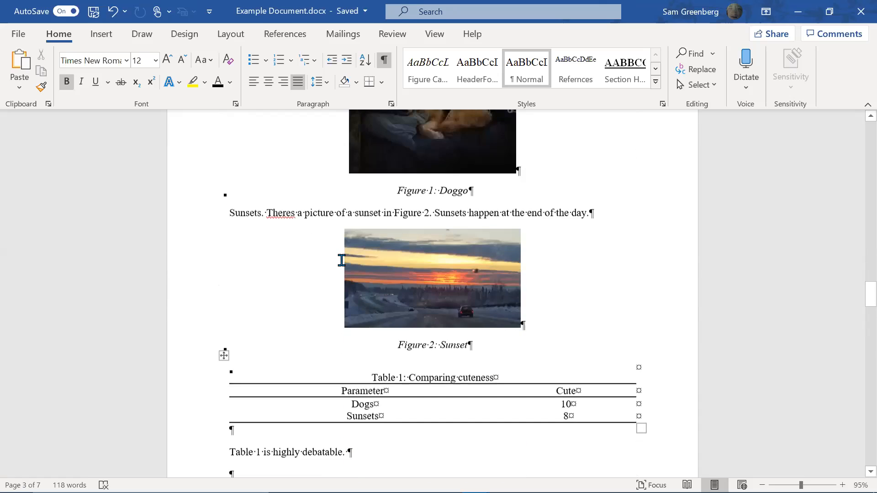
{"action": "scroll", "coordinate": [341, 260], "scroll_direction": "up", "scroll_amount": 1}
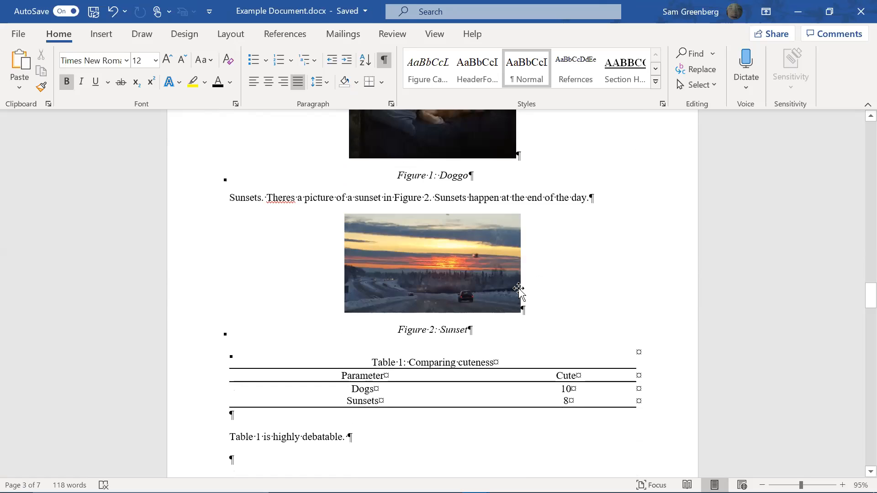
{"action": "left_click", "coordinate": [589, 198]}
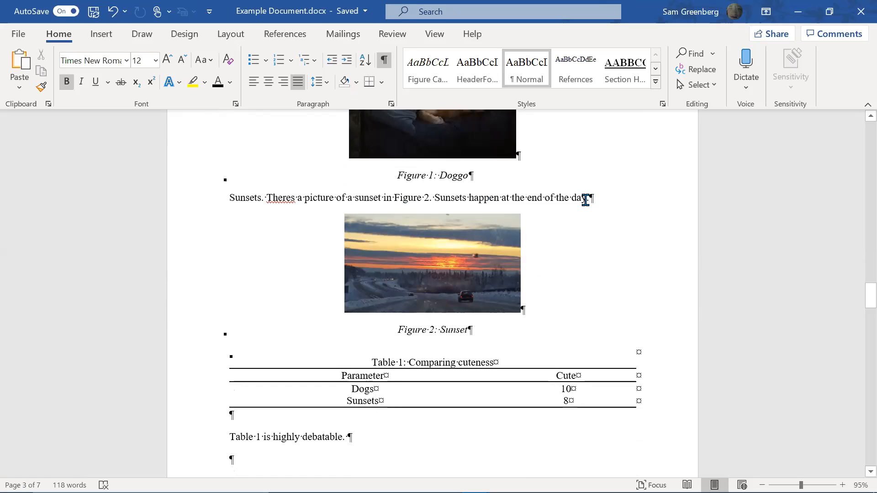
{"action": "left_click", "coordinate": [303, 39]}
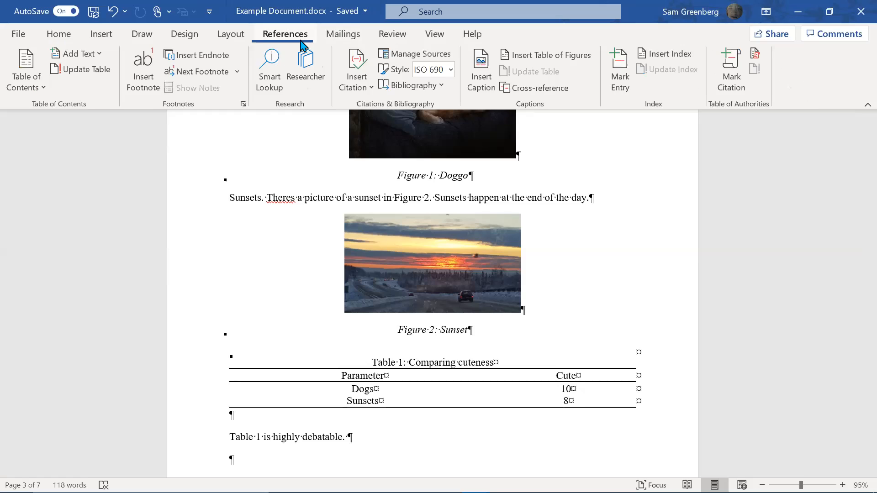
{"action": "left_click", "coordinate": [360, 74]}
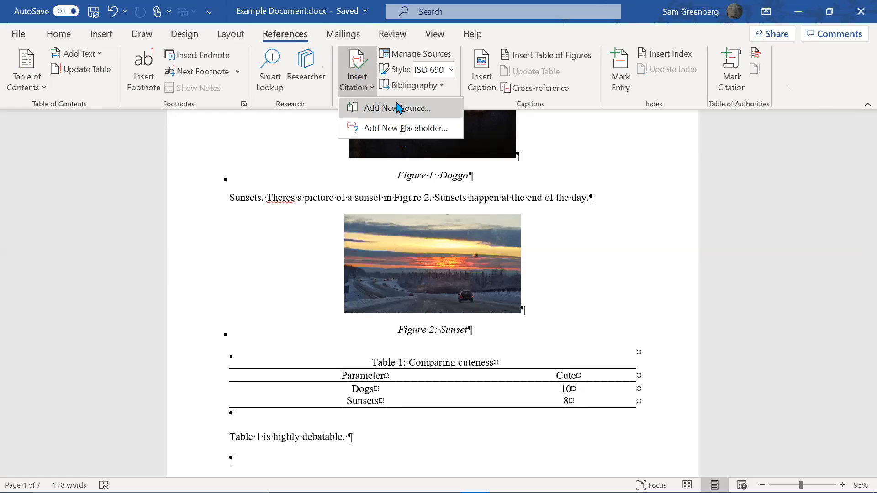
{"action": "left_click", "coordinate": [404, 128]}
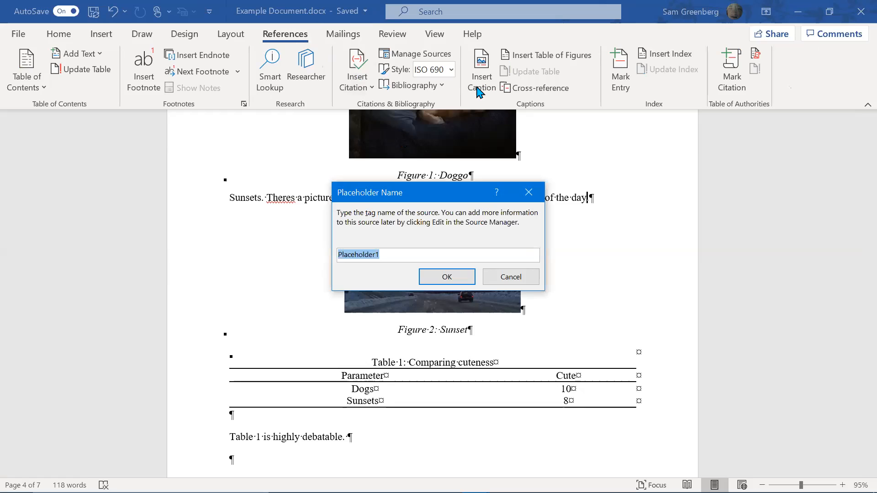
{"action": "type", "text": "Ref1"}
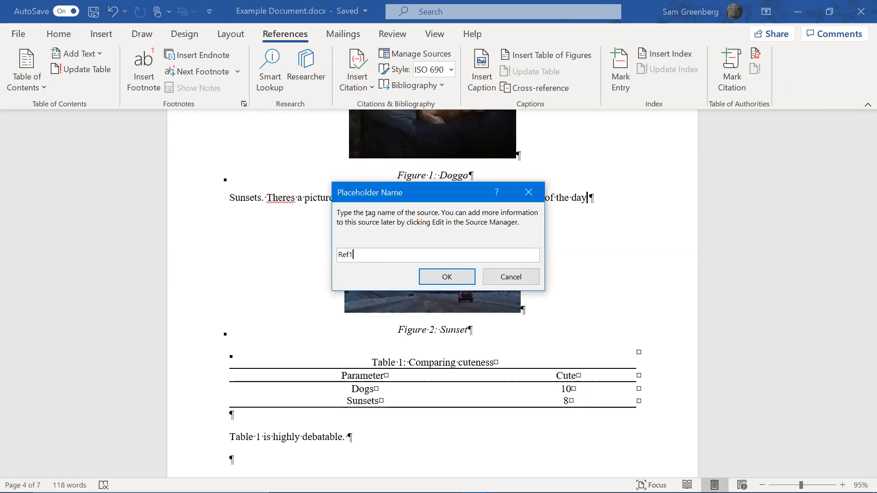
{"action": "key", "text": "Return"}
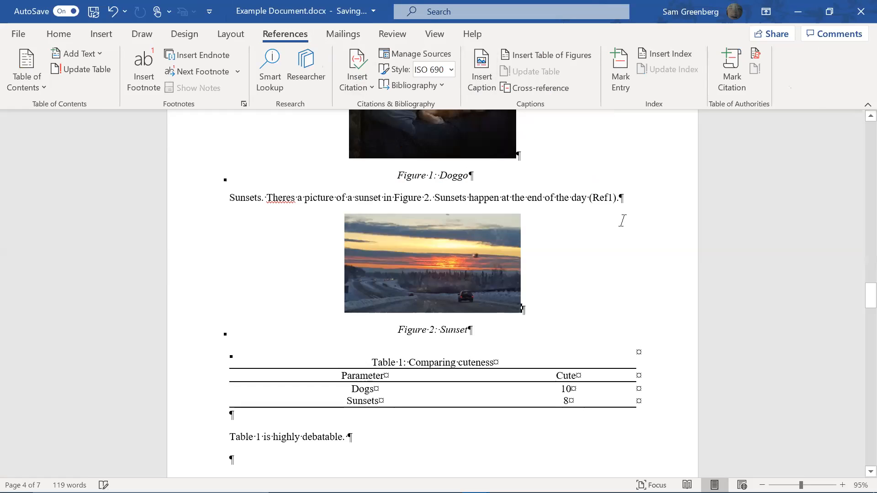
{"action": "key", "text": "ctrl+z"}
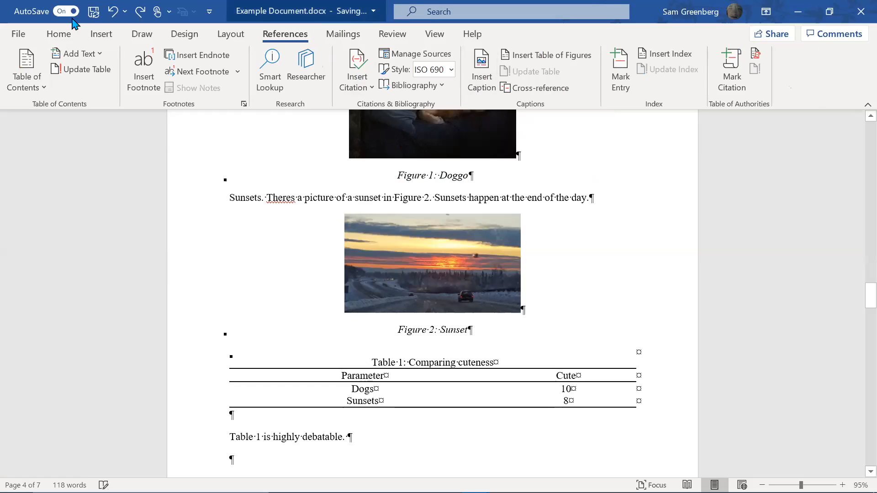
Dismiss an empty new-source form and change the citation style from ISO 690 to MLA
{"action": "left_click", "coordinate": [369, 83]}
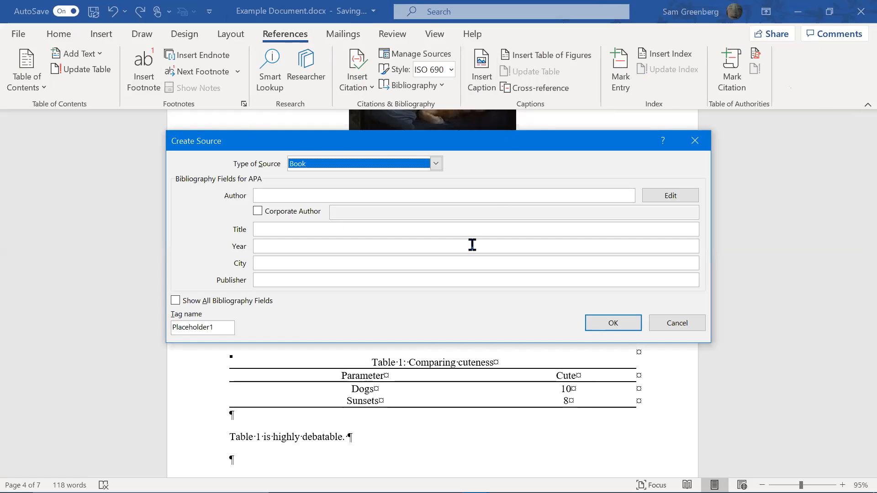
{"action": "key", "text": "Escape"}
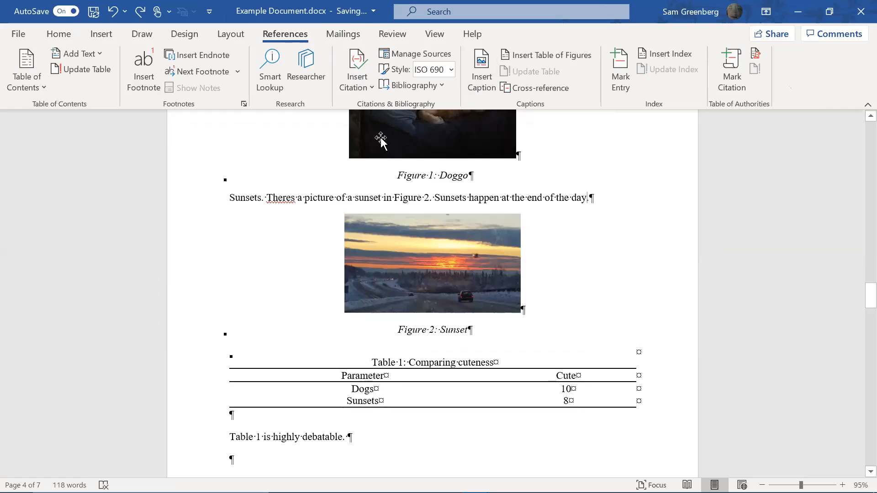
{"action": "left_click", "coordinate": [452, 77]}
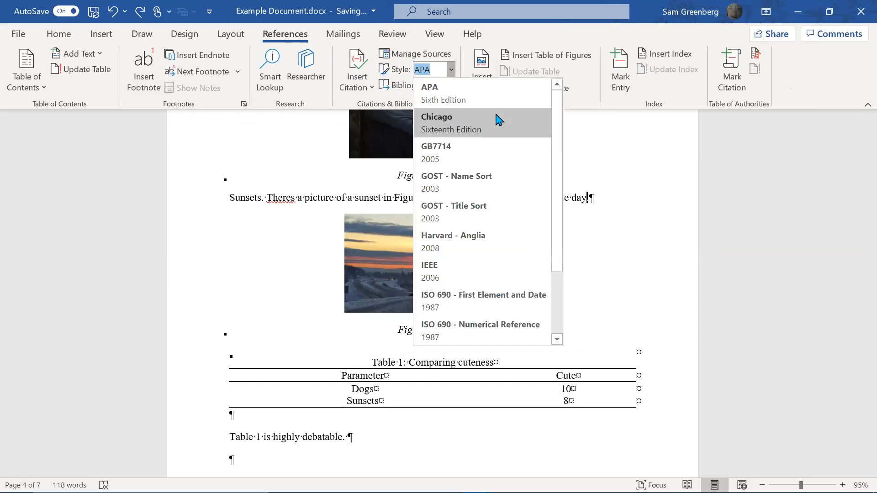
{"action": "scroll", "coordinate": [462, 180], "scroll_direction": "down", "scroll_amount": 3}
{"action": "scroll", "coordinate": [413, 284], "scroll_direction": "down", "scroll_amount": 1}
{"action": "scroll", "coordinate": [505, 274], "scroll_direction": "up", "scroll_amount": 2}
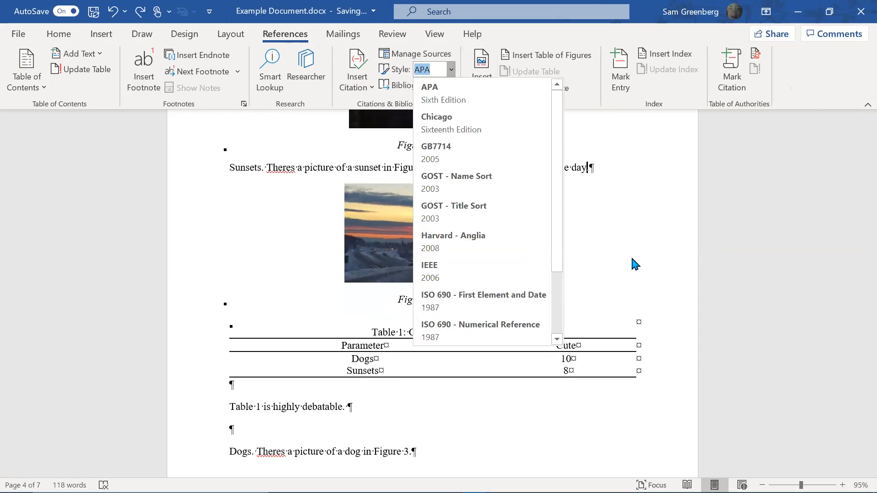
{"action": "scroll", "coordinate": [656, 243], "scroll_direction": "up", "scroll_amount": 3}
{"action": "scroll", "coordinate": [456, 279], "scroll_direction": "down", "scroll_amount": 1}
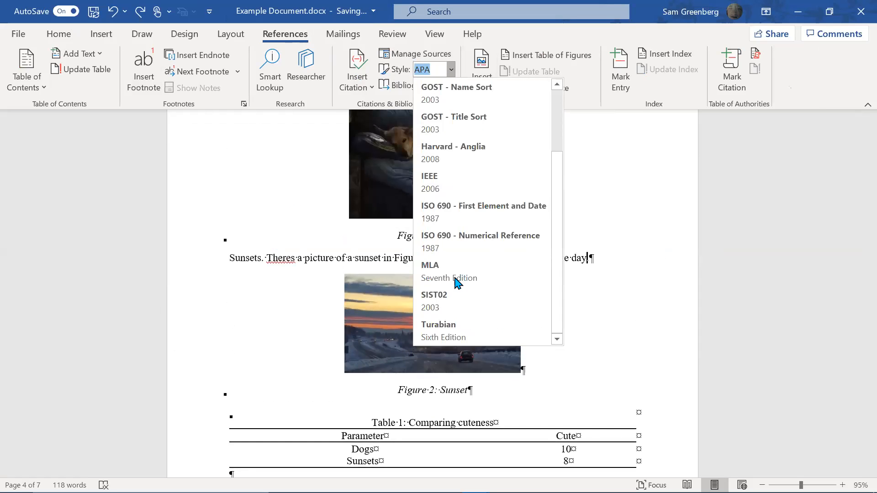
{"action": "left_click", "coordinate": [455, 277]}
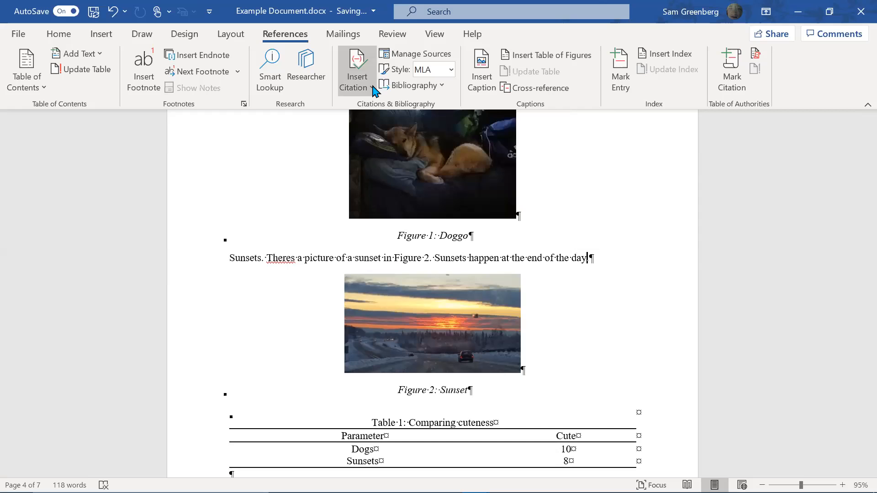
Start a new citation source and set its type to Journal Article
{"action": "left_click", "coordinate": [384, 110]}
{"action": "left_click", "coordinate": [436, 154]}
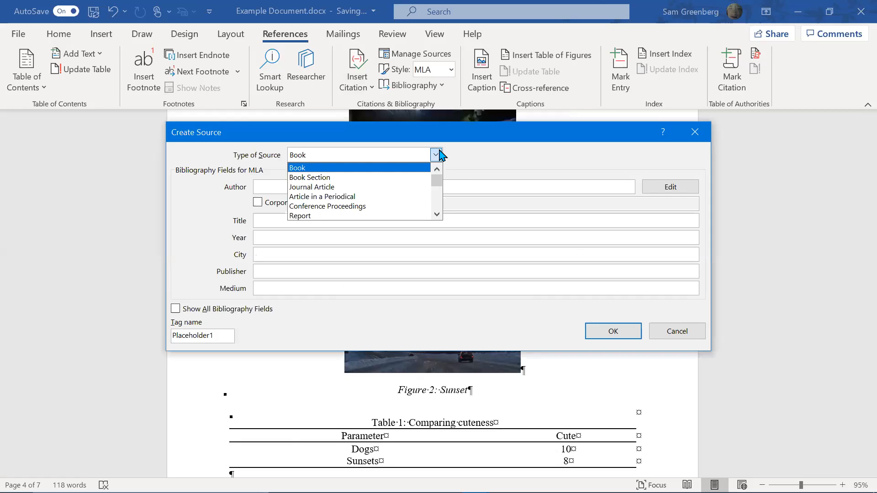
{"action": "left_click", "coordinate": [414, 187]}
{"action": "right_click", "coordinate": [417, 182]}
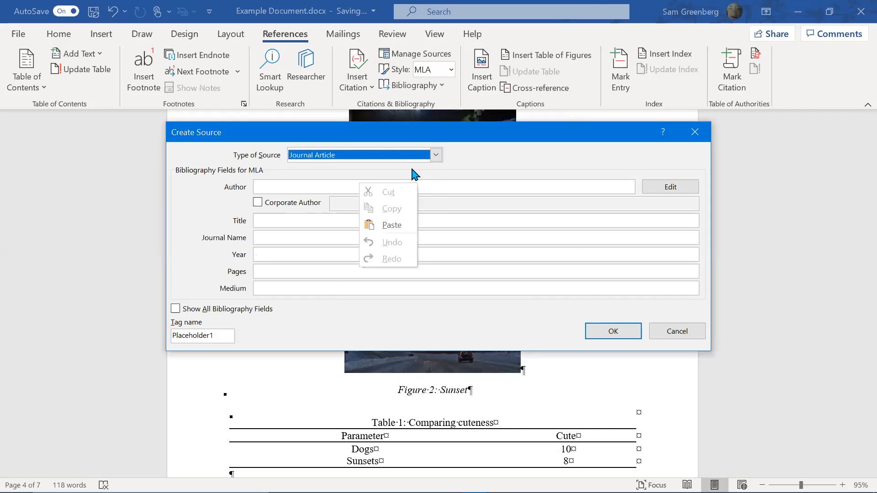
{"action": "left_click", "coordinate": [276, 182]}
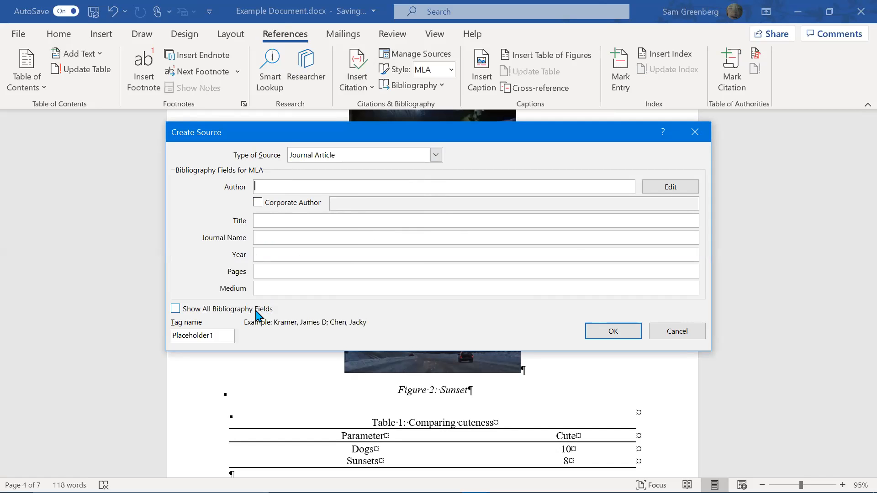
{"action": "left_click", "coordinate": [199, 309]}
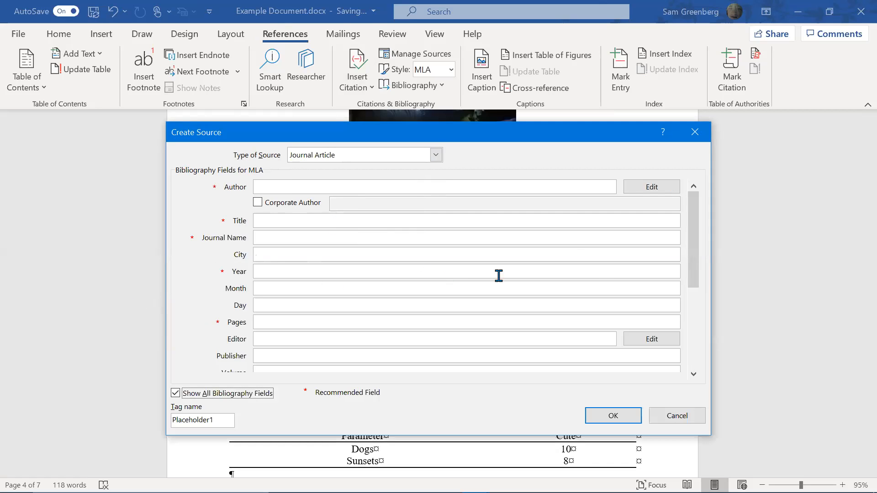
{"action": "left_click_drag", "start_coordinate": [693, 269], "coordinate": [679, 183]}
{"action": "left_click", "coordinate": [191, 393]}
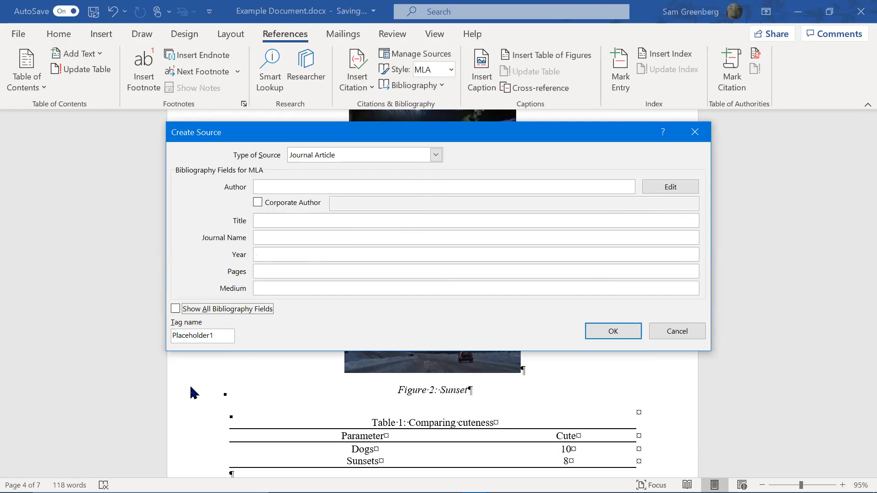
Fill in the author, title, Journal of The Sun and year 3000, then insert the citation
{"action": "left_click", "coordinate": [285, 186]}
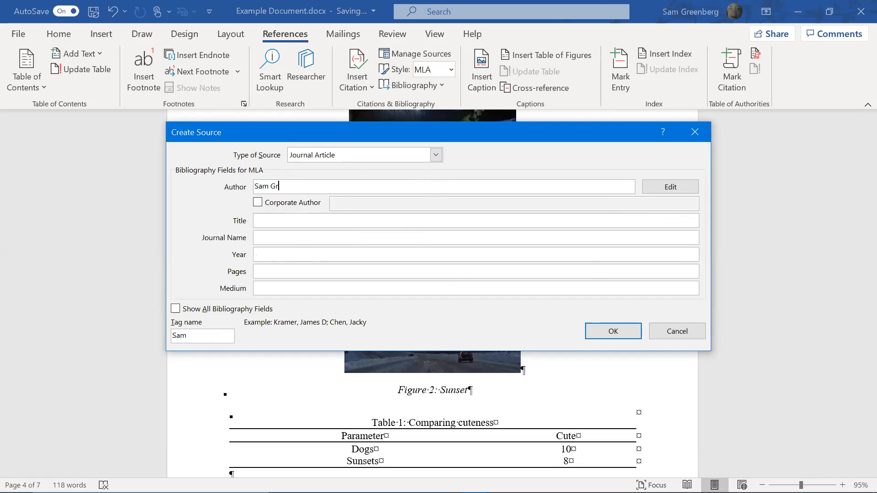
{"action": "key", "text": "Tab"}
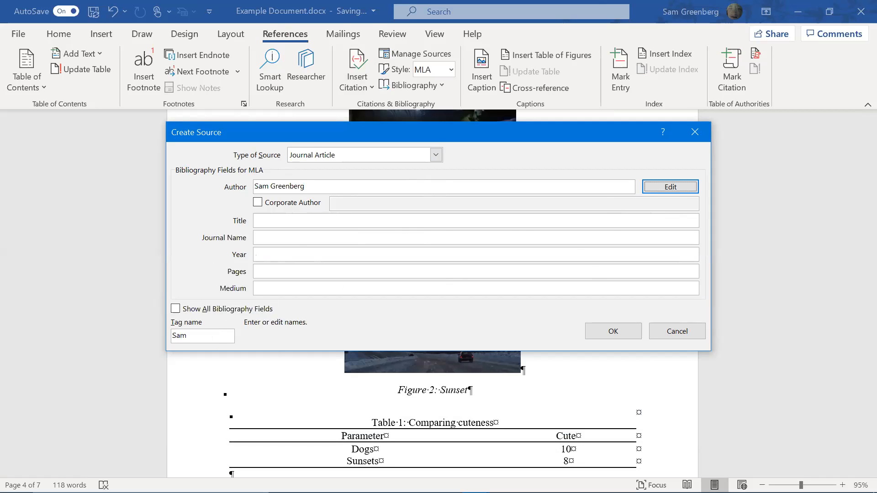
{"action": "left_click", "coordinate": [325, 222]}
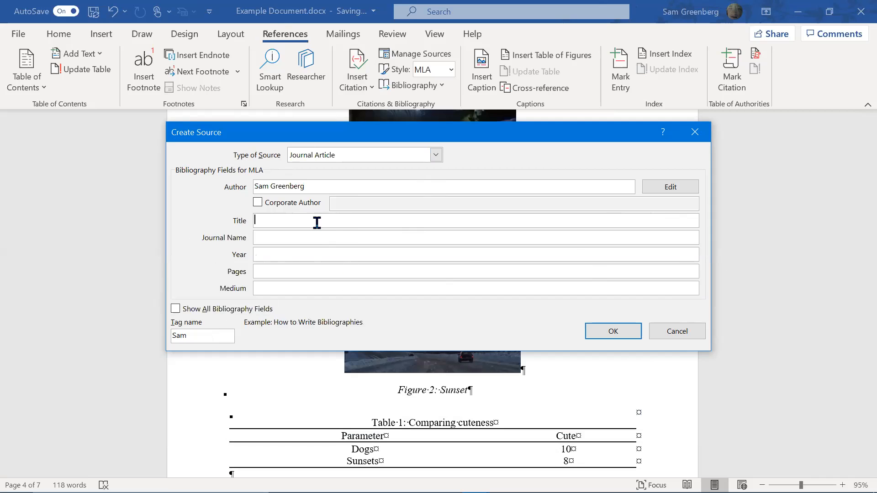
{"action": "type", "text": "MA"}
{"action": "key", "text": "BackSpace"}
{"action": "key", "text": "Tab"}
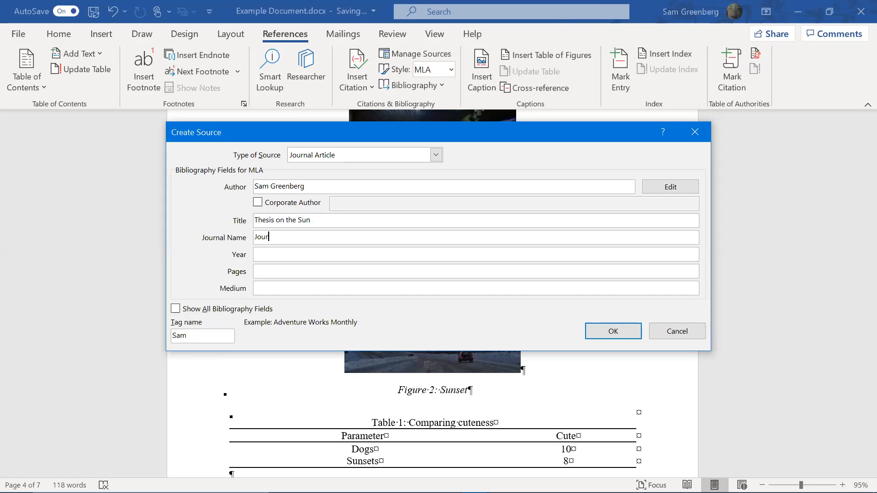
{"action": "type", "text": "Journal of The Sun"}
{"action": "key", "text": "Tab"}
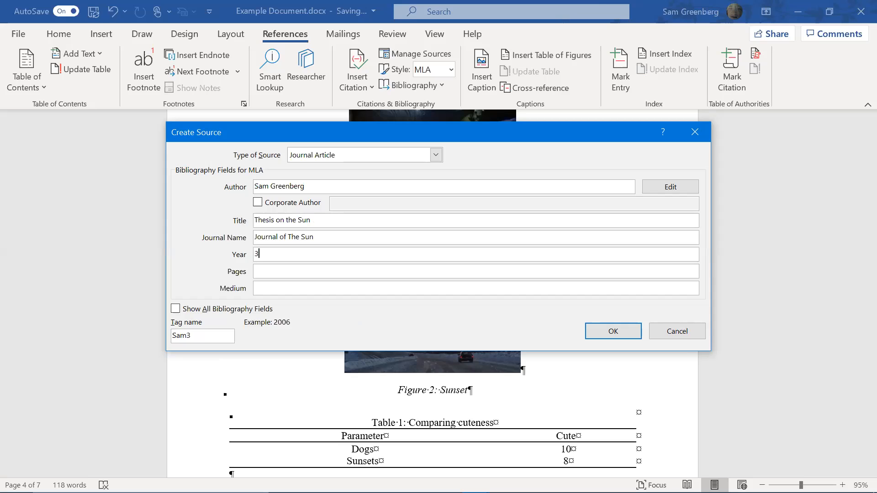
{"action": "type", "text": "3000"}
{"action": "key", "text": "Tab"}
{"action": "key", "text": "Tab"}
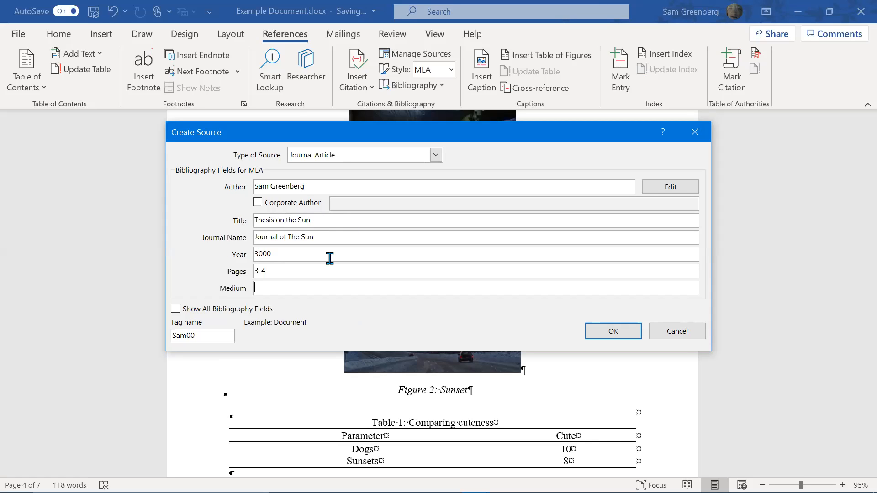
{"action": "type", "text": "Magazine"}
{"action": "left_click", "coordinate": [617, 334]}
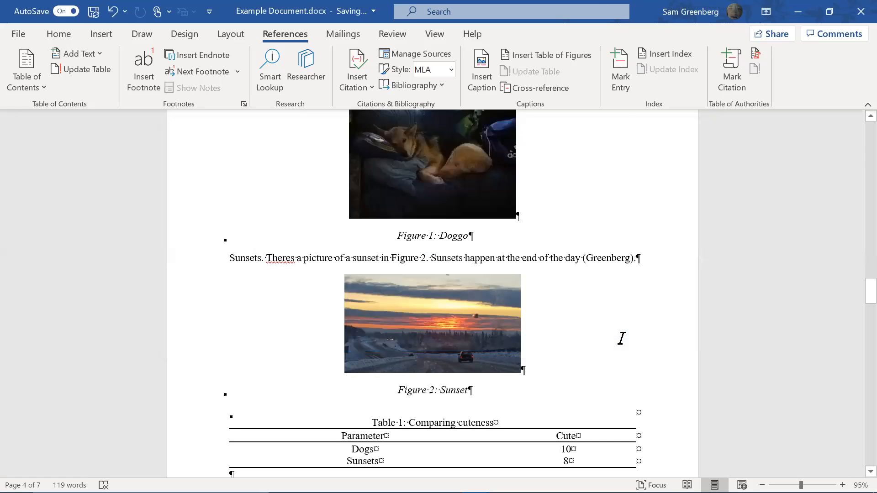
Insert the built-in References bibliography below the REFERENCES heading on page 6
{"action": "scroll", "coordinate": [631, 247], "scroll_direction": "down", "scroll_amount": 20}
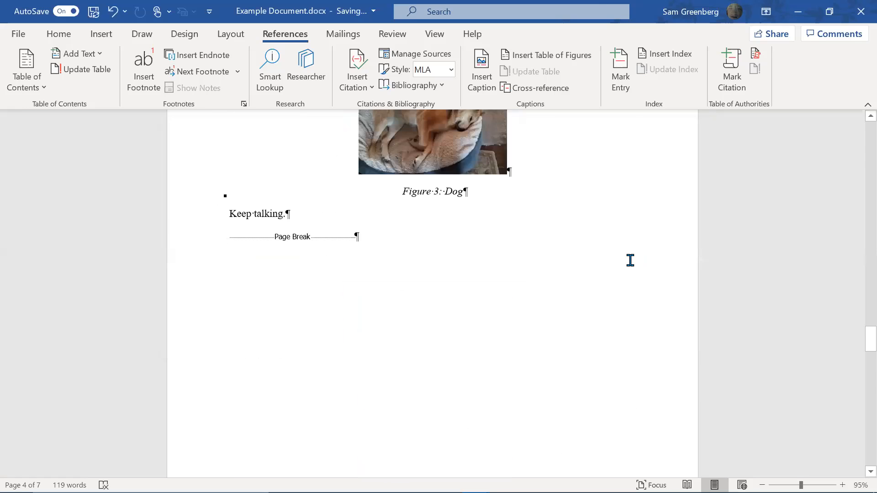
{"action": "scroll", "coordinate": [629, 270], "scroll_direction": "up", "scroll_amount": 5}
{"action": "scroll", "coordinate": [617, 281], "scroll_direction": "down", "scroll_amount": 1}
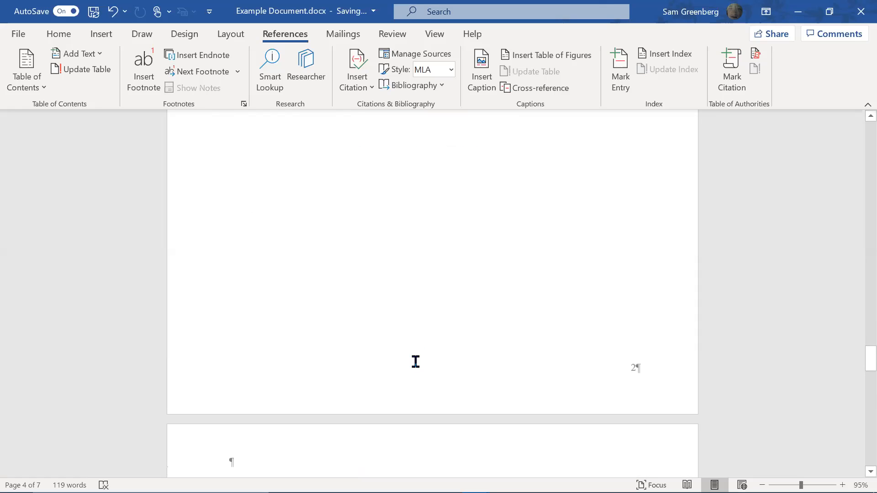
{"action": "scroll", "coordinate": [414, 360], "scroll_direction": "down", "scroll_amount": 4}
{"action": "left_click", "coordinate": [363, 345]}
{"action": "key", "text": "Return"}
{"action": "key", "text": "Return"}
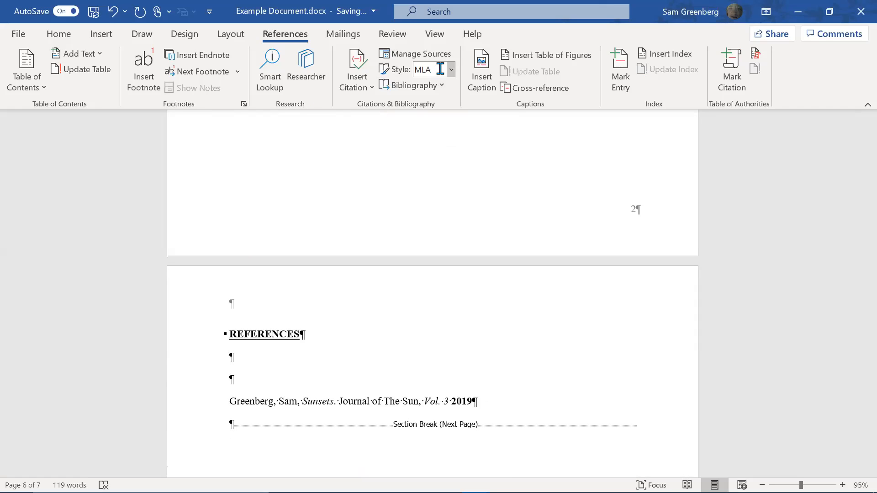
{"action": "left_click", "coordinate": [413, 85]}
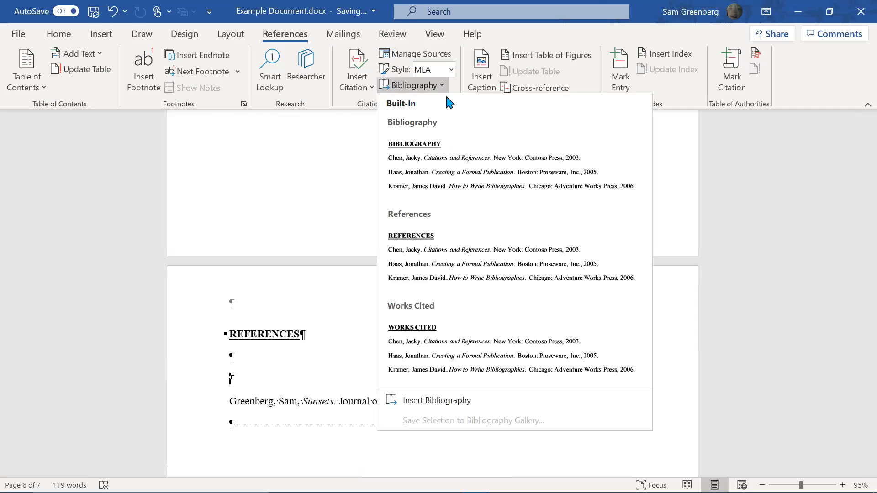
{"action": "left_click", "coordinate": [429, 279]}
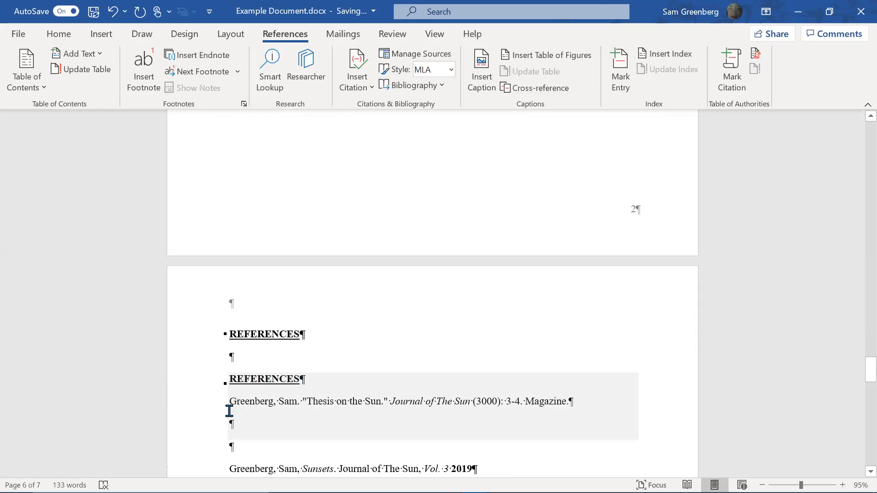
{"action": "left_click", "coordinate": [473, 467]}
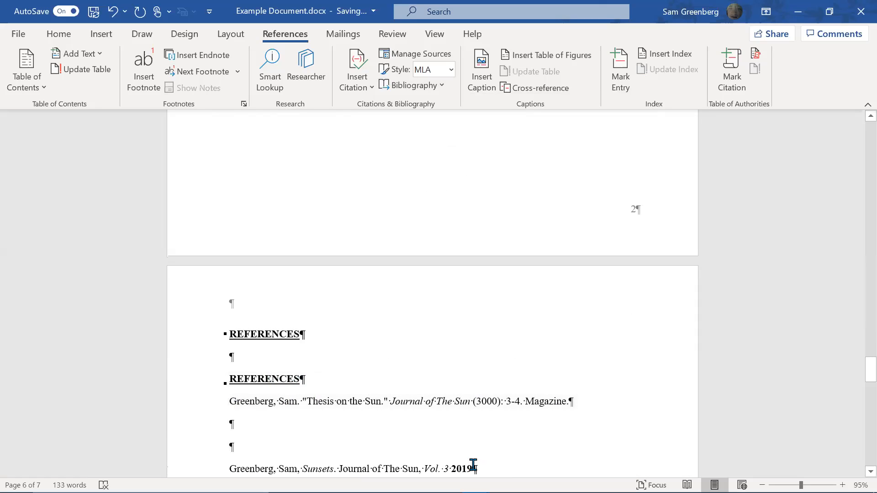
{"action": "scroll", "coordinate": [562, 246], "scroll_direction": "down", "scroll_amount": 2}
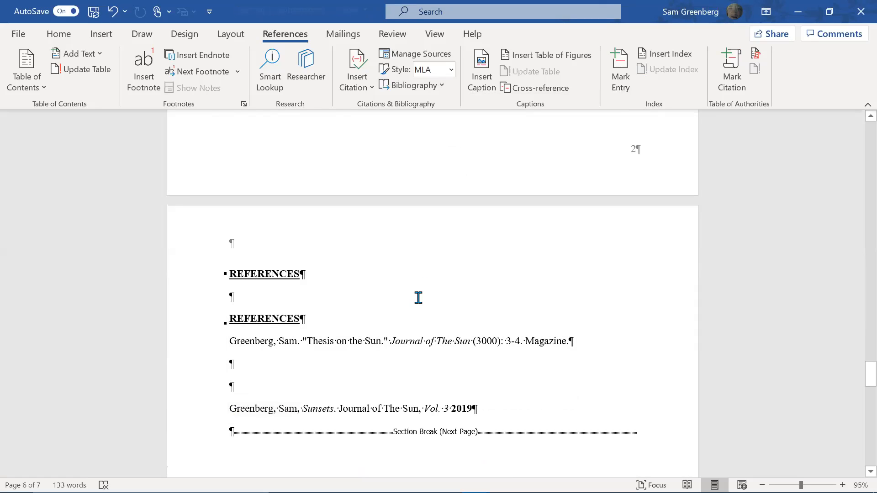
Add a sentence after 'Table 1 is highly debatable.' relating the author's dogs to sunsets
{"action": "scroll", "coordinate": [419, 297], "scroll_direction": "up", "scroll_amount": 3}
{"action": "scroll", "coordinate": [418, 299], "scroll_direction": "up", "scroll_amount": 15}
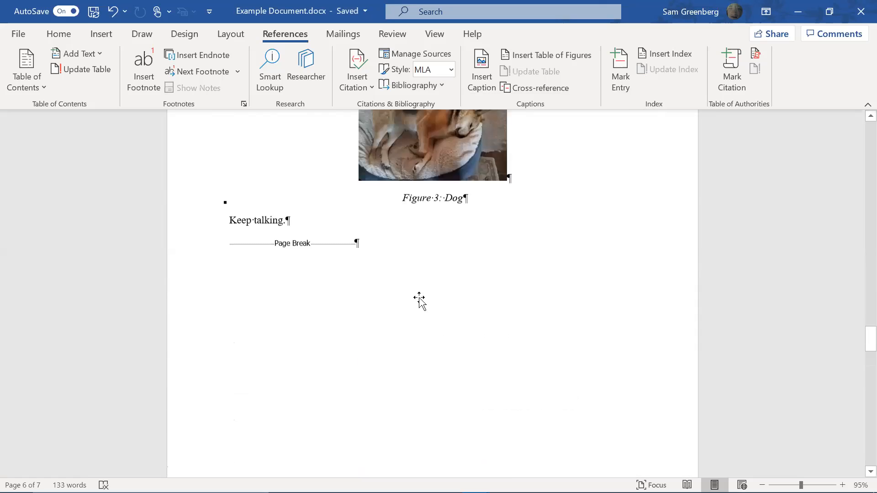
{"action": "scroll", "coordinate": [441, 288], "scroll_direction": "up", "scroll_amount": 1}
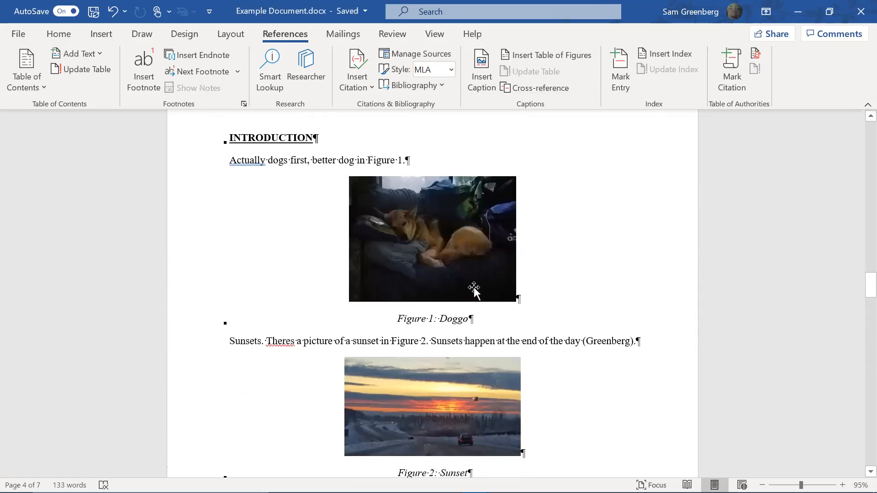
{"action": "scroll", "coordinate": [502, 288], "scroll_direction": "down", "scroll_amount": 5}
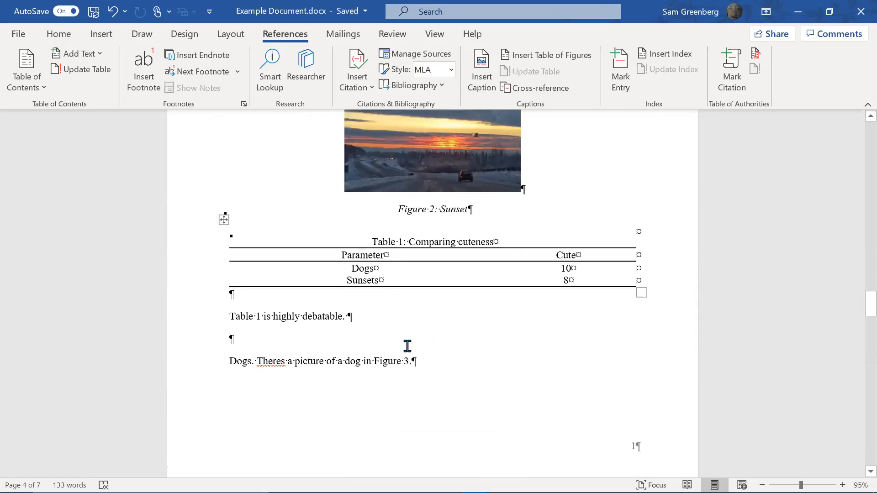
{"action": "left_click", "coordinate": [350, 317]}
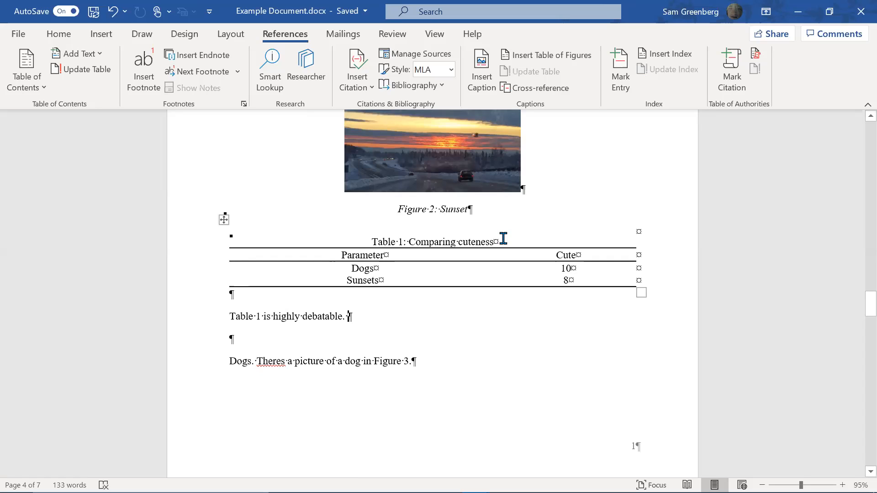
{"action": "type", "text": "Gre"}
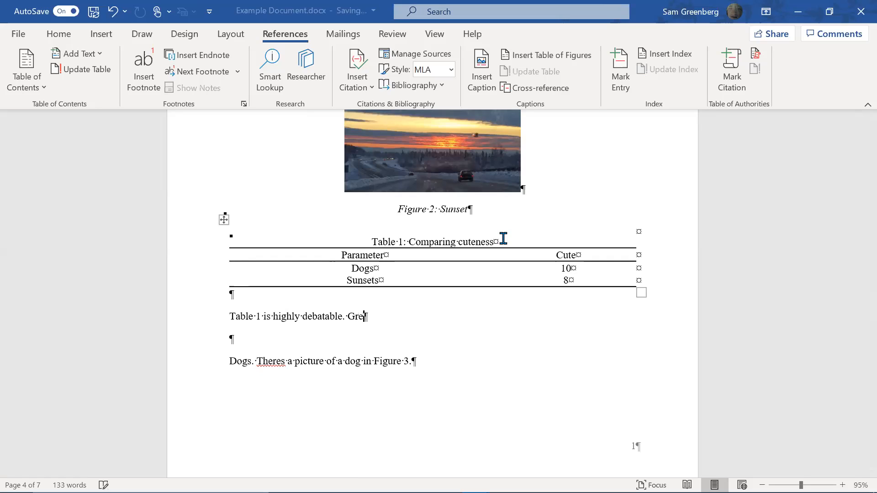
{"action": "type", "text": "enberg ta"}
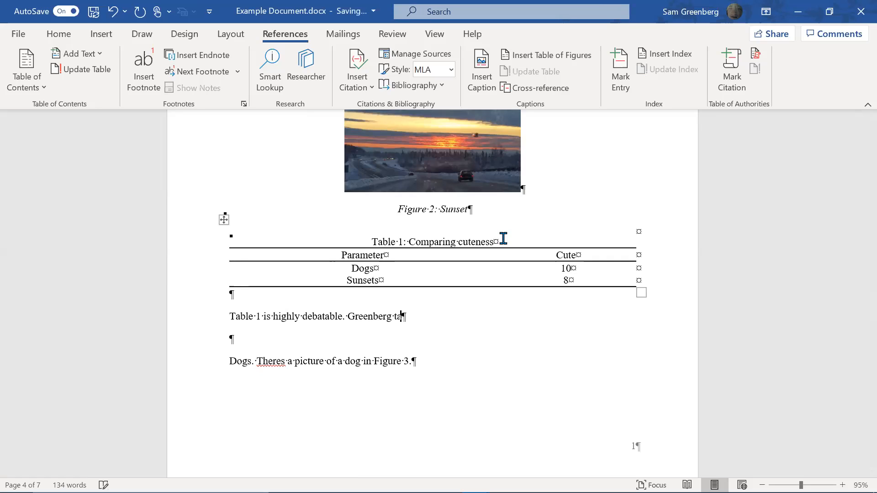
{"action": "type", "text": "lks dogs relations to sunsets (Greenberg"}
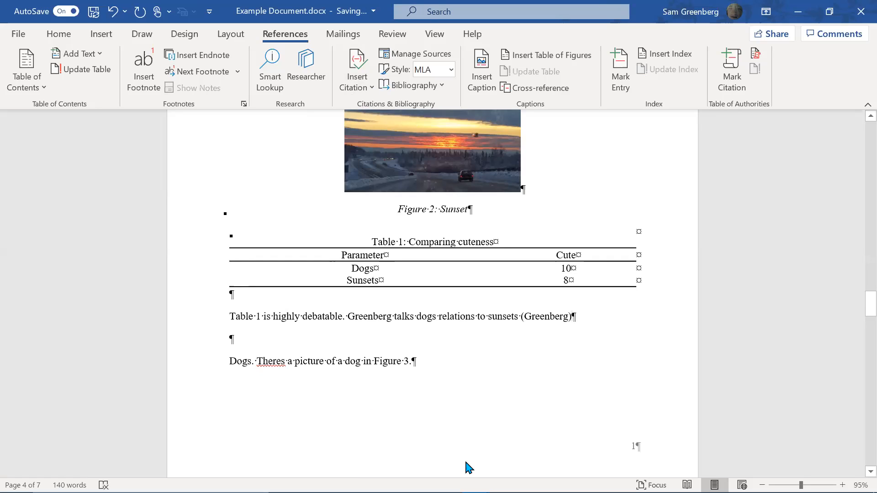
Undo and redo the author citation after sunsets, then click into the bibliography
{"action": "key", "text": "ctrl+z"}
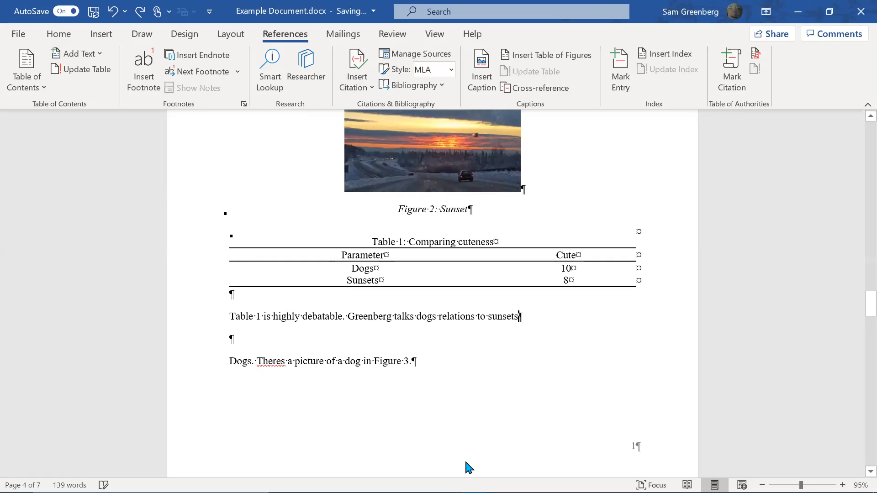
{"action": "key", "text": "ctrl+y"}
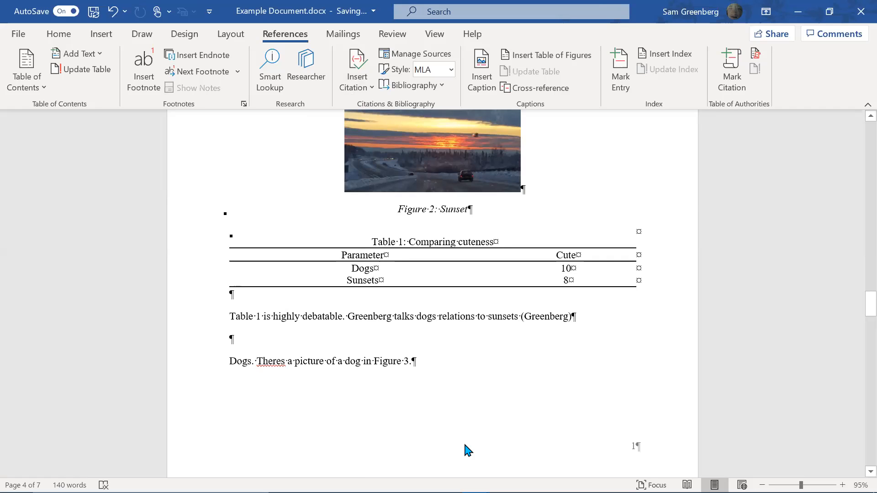
{"action": "scroll", "coordinate": [470, 349], "scroll_direction": "down", "scroll_amount": 15}
{"action": "left_click", "coordinate": [392, 330]}
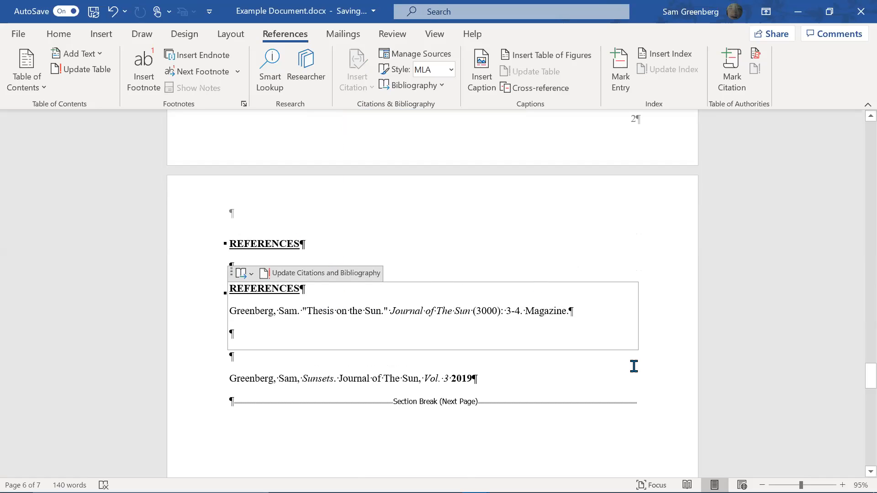
Delete the generated Thesis on the Sun entry and the duplicate REFERENCES heading
{"action": "left_click", "coordinate": [413, 381]}
{"action": "key", "text": "Up"}
{"action": "key", "text": "shift+Up"}
{"action": "key", "text": "shift+Up"}
{"action": "key", "text": "Delete"}
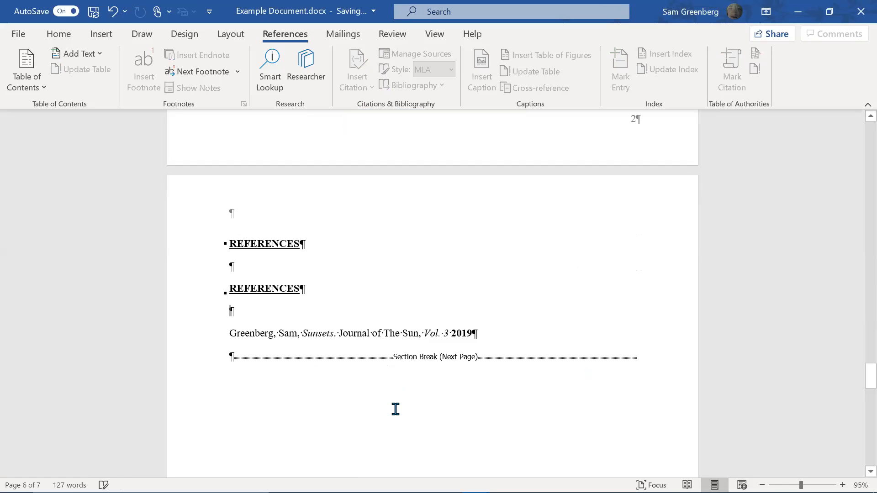
{"action": "key", "text": "BackSpace"}
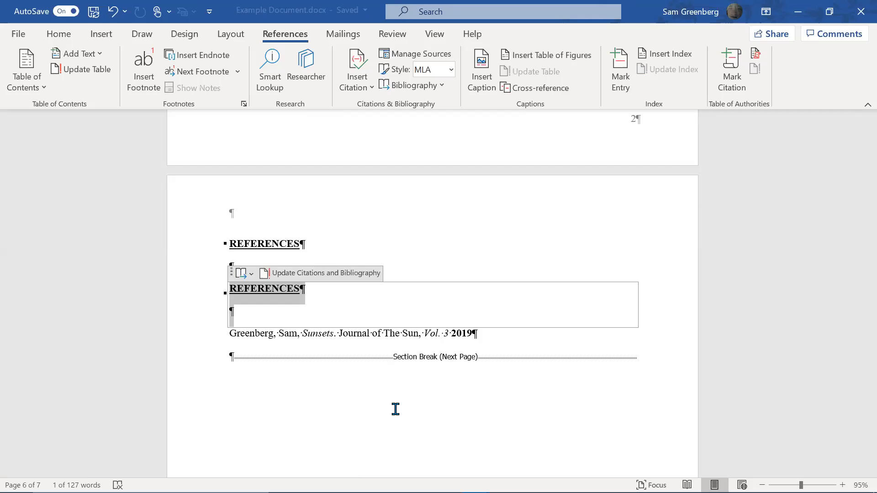
{"action": "key", "text": "shift+Up"}
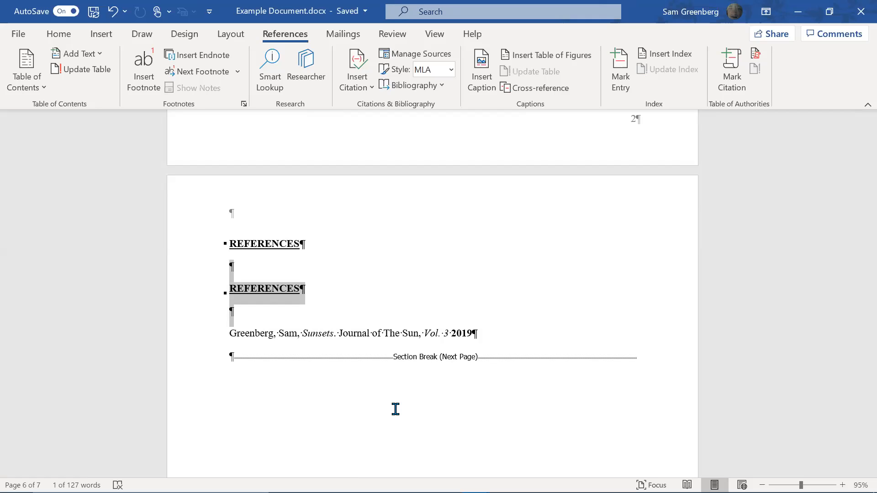
{"action": "key", "text": "Delete"}
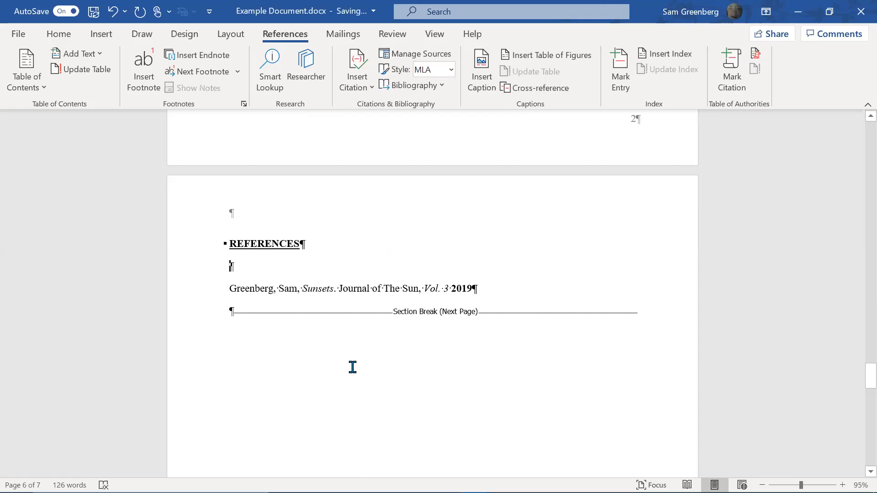
Remove the stray '(ctrl+H)' note line from the document
{"action": "key", "text": "ctrl+h"}
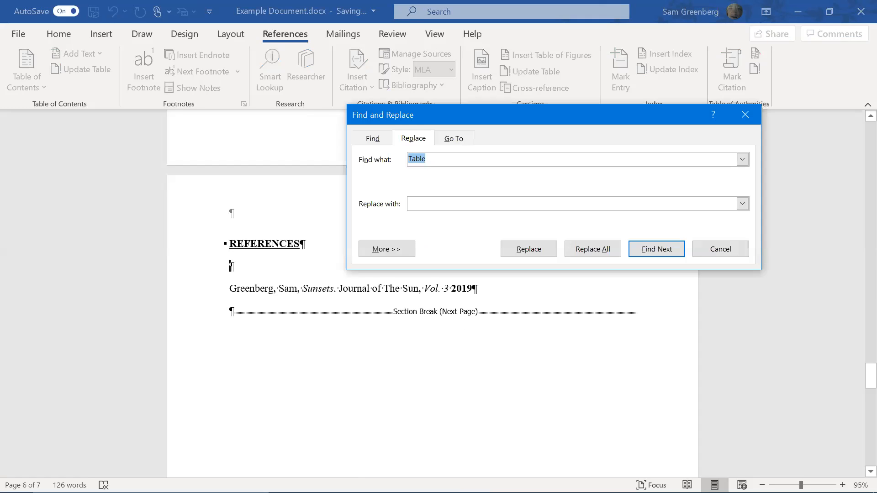
{"action": "key", "text": "Escape"}
{"action": "type", "text": "(ctrl+h)"}
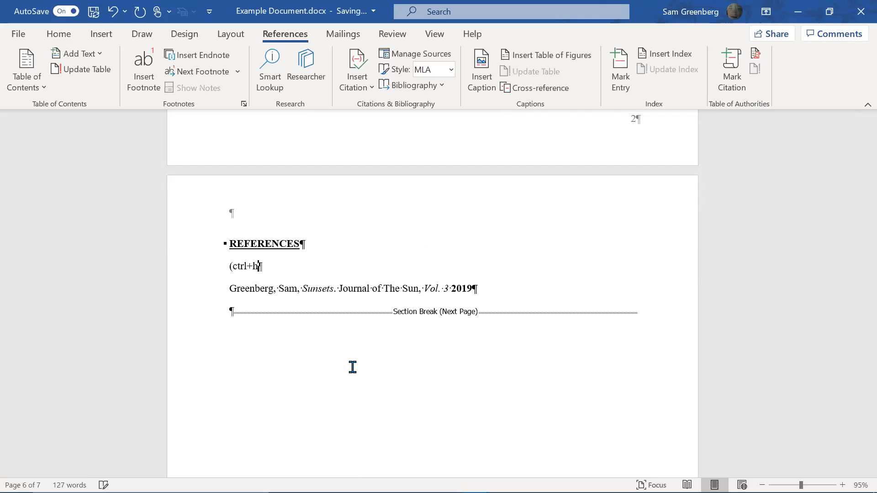
{"action": "key", "text": "BackSpace"}
{"action": "key", "text": "BackSpace"}
{"action": "type", "text": "H)"}
{"action": "key", "text": "shift+Home"}
{"action": "key", "text": "Delete"}
{"action": "key", "text": "Delete"}
{"action": "scroll", "coordinate": [353, 367], "scroll_direction": "up", "scroll_amount": 15}
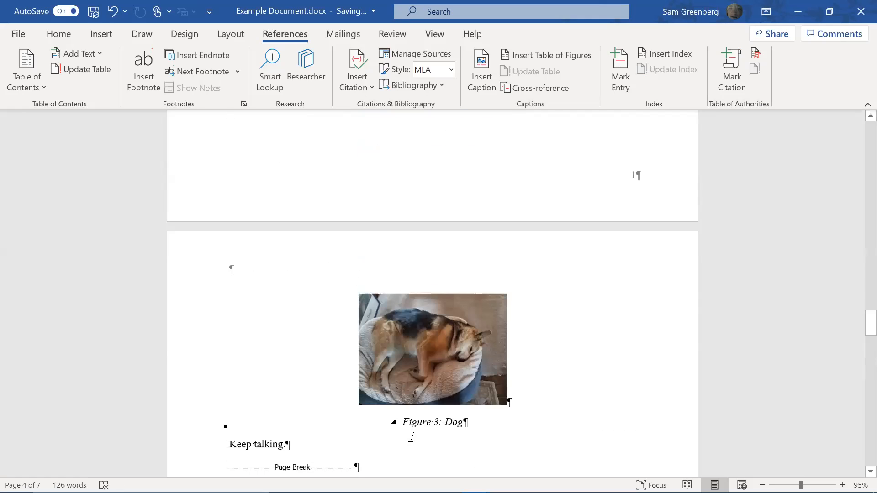
Copy the sunset picture and paste it on a new line after 'Keep talking.'
{"action": "scroll", "coordinate": [411, 434], "scroll_direction": "up", "scroll_amount": 10}
{"action": "scroll", "coordinate": [411, 437], "scroll_direction": "up", "scroll_amount": 3}
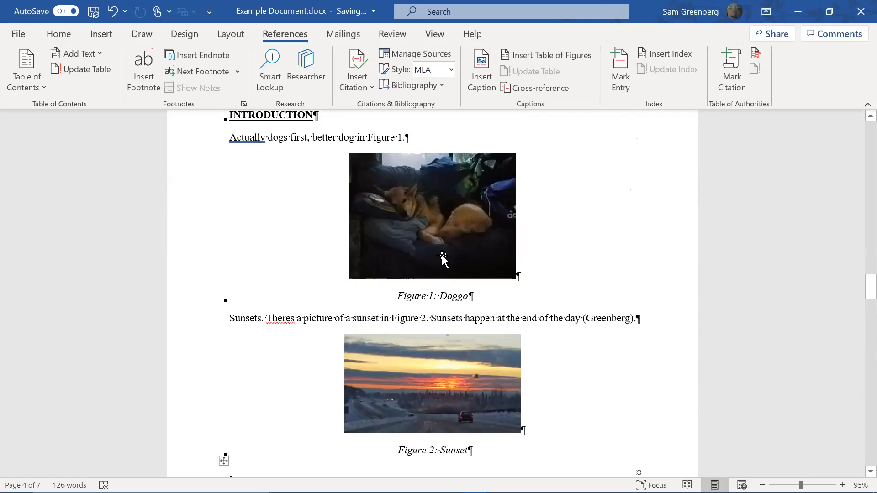
{"action": "left_click", "coordinate": [654, 327]}
{"action": "scroll", "coordinate": [632, 359], "scroll_direction": "down", "scroll_amount": 5}
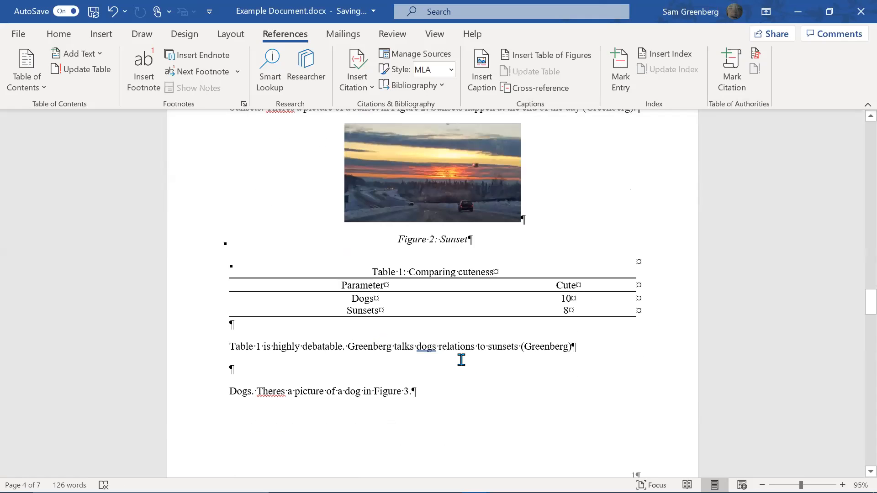
{"action": "left_click", "coordinate": [456, 148]}
{"action": "scroll", "coordinate": [391, 274], "scroll_direction": "down", "scroll_amount": 12}
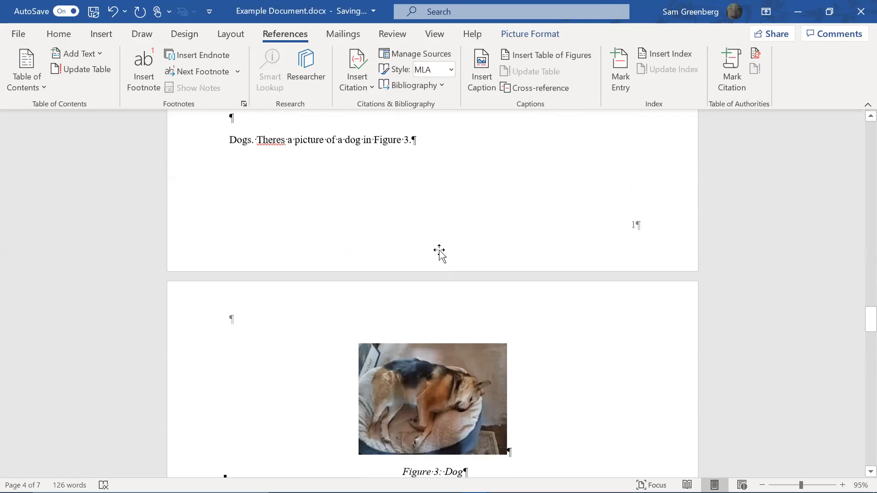
{"action": "left_click", "coordinate": [291, 231]}
{"action": "key", "text": "Return"}
{"action": "key", "text": "Return"}
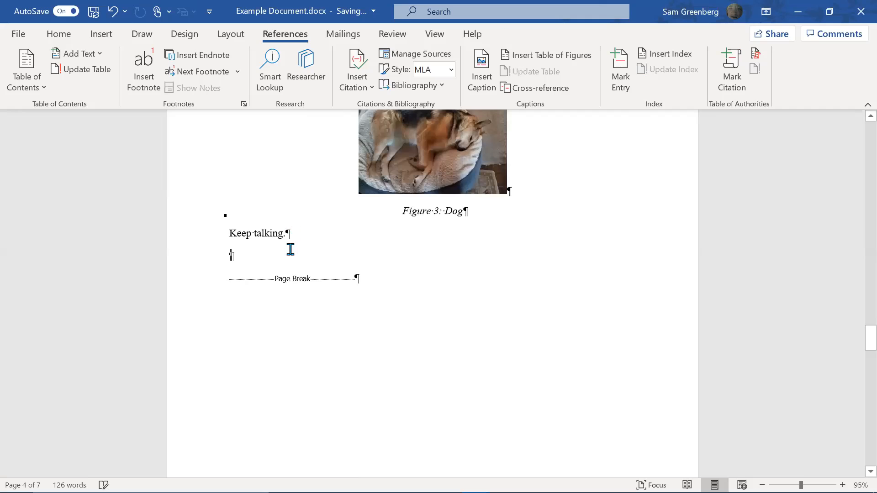
{"action": "key", "text": "ctrl+v"}
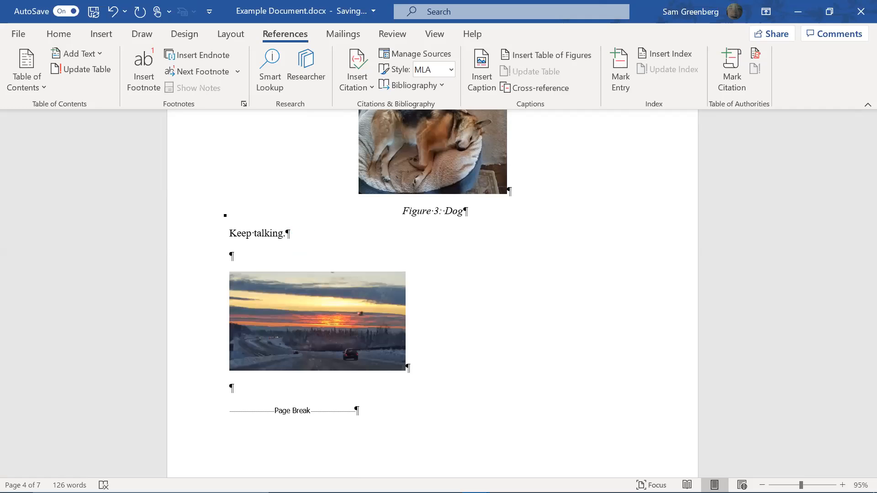
Center the pasted picture and add a Figure Caption-styled line beneath it
{"action": "left_click", "coordinate": [370, 347]}
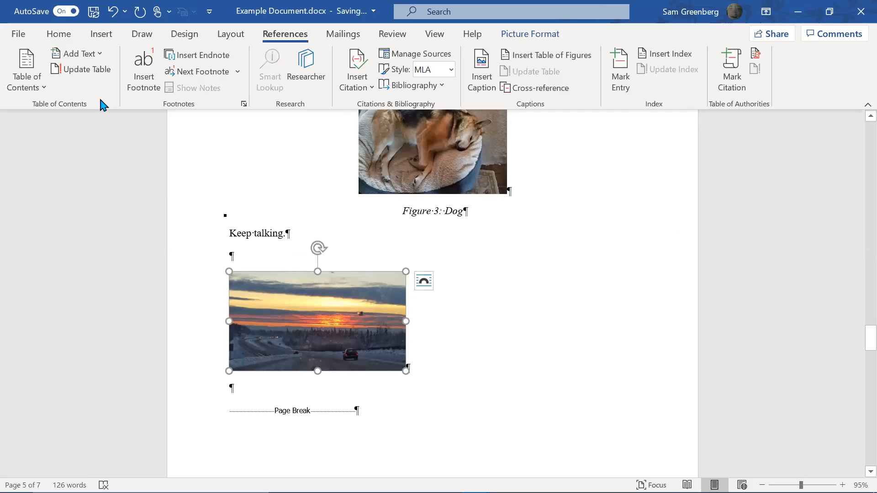
{"action": "left_click", "coordinate": [59, 33]}
{"action": "left_click", "coordinate": [268, 82]}
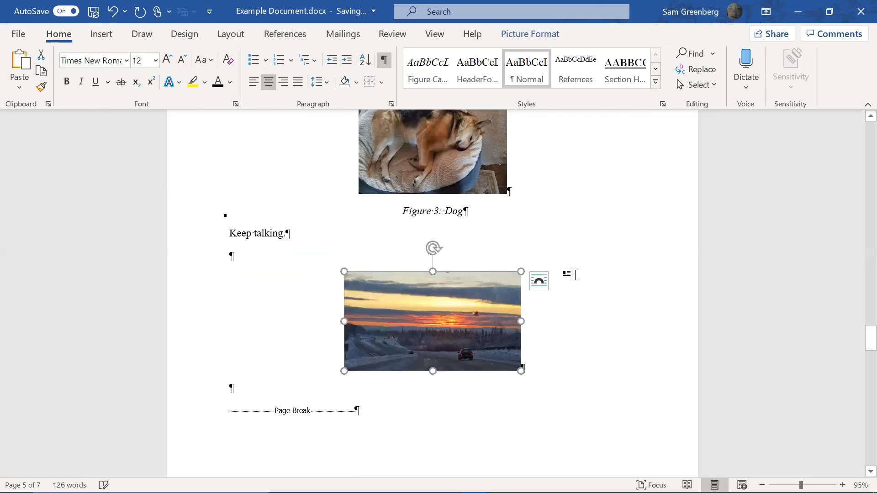
{"action": "left_click", "coordinate": [566, 360]}
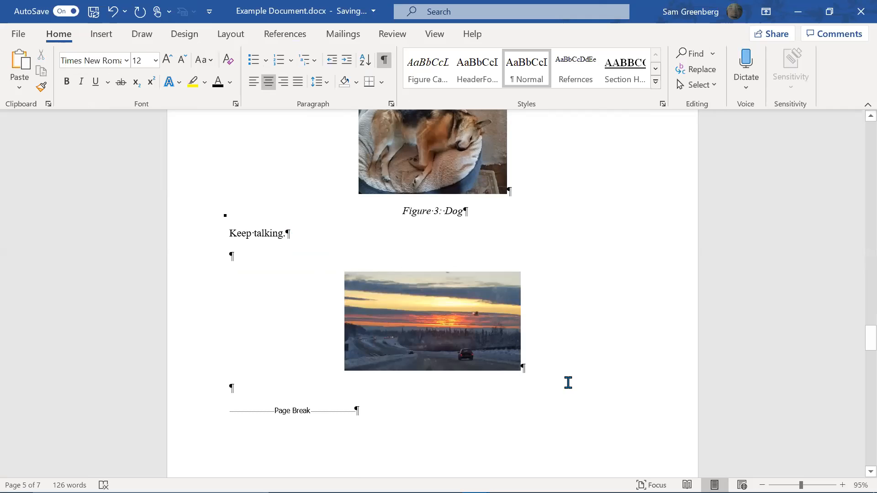
{"action": "key", "text": "Return"}
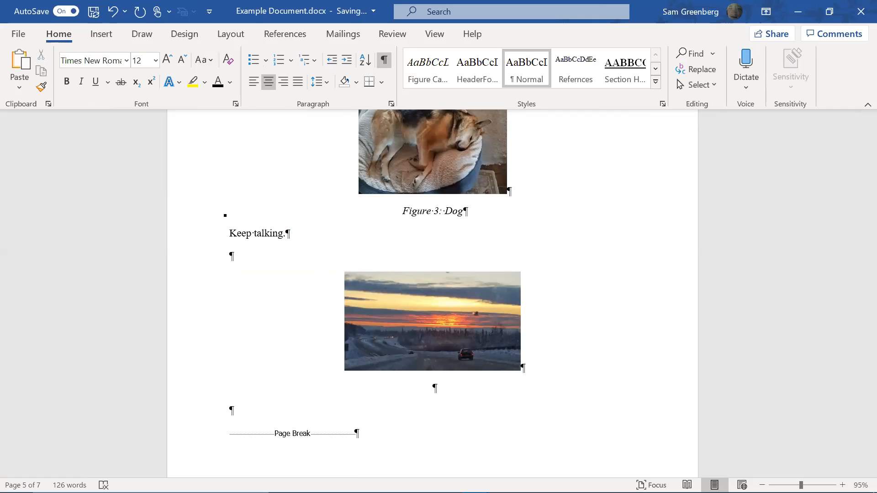
{"action": "left_click", "coordinate": [447, 69]}
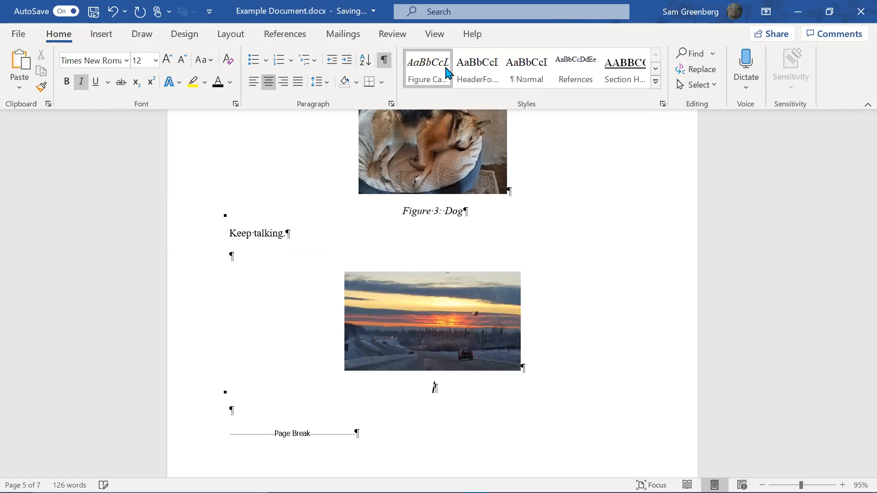
Caption the picture 'Figure FigInt1: I don't know' and add a sentence referencing Figure FigInt1
{"action": "type", "text": "Figure"}
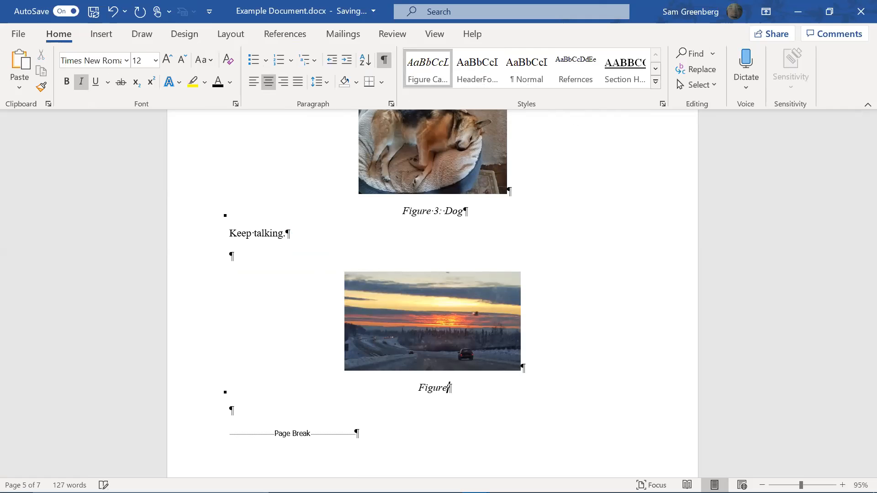
{"action": "type", "text": " FigInt1"}
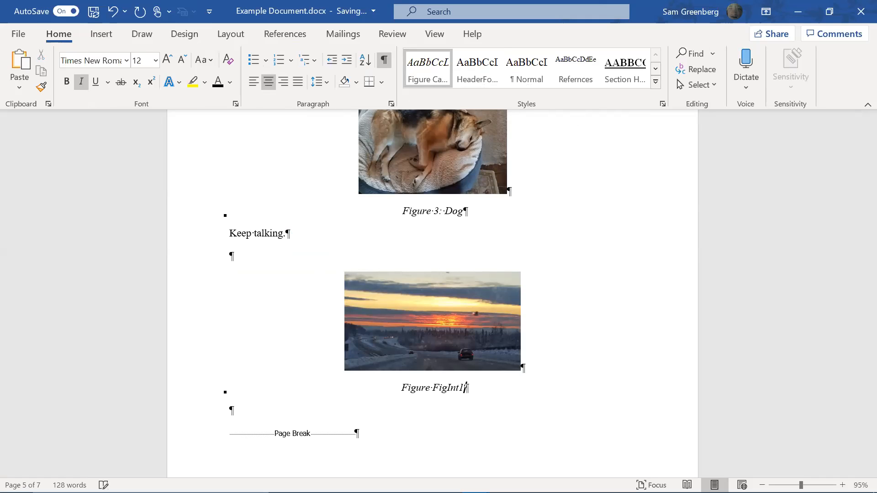
{"action": "type", "text": ": "}
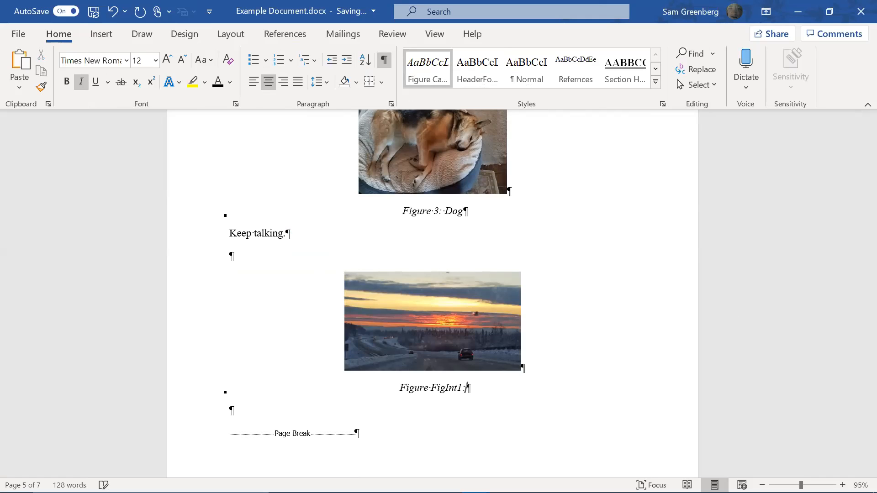
{"action": "type", "text": "S"}
{"action": "key", "text": "BackSpace"}
{"action": "type", "text": "I don’t know"}
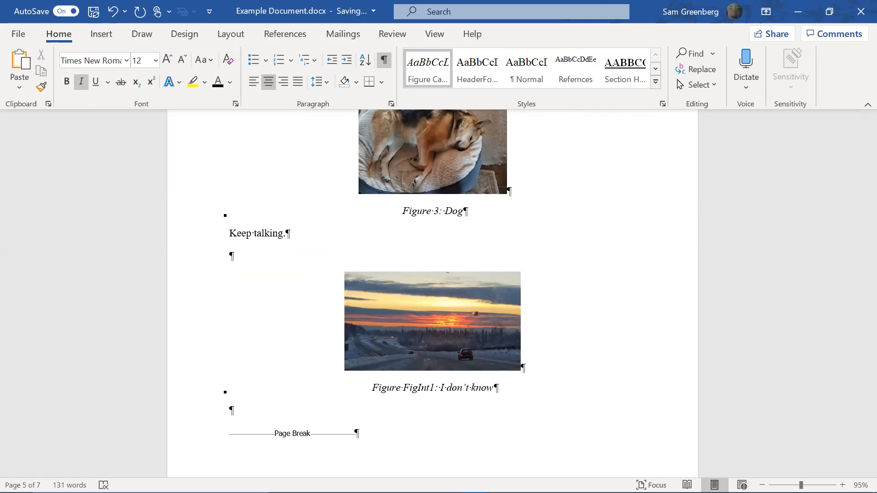
{"action": "key", "text": "Return"}
{"action": "type", "text": "In Figrue F"}
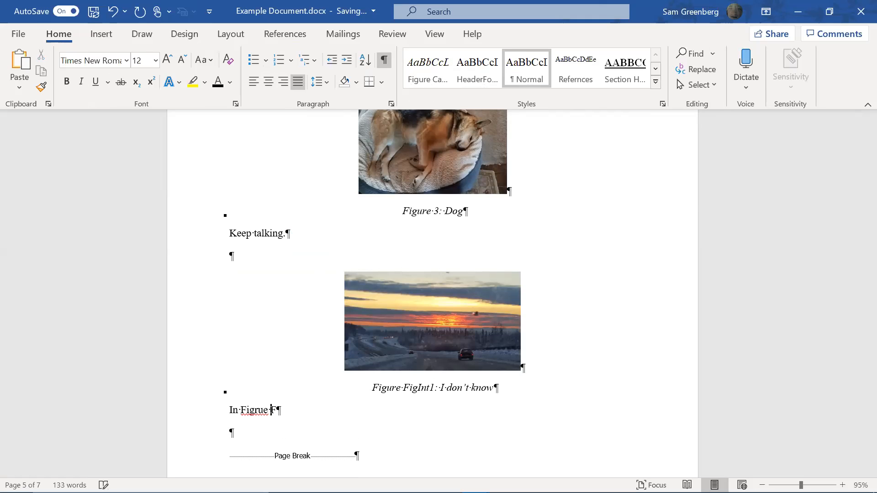
{"action": "type", "text": "igInt1 Greenberg has a su"}
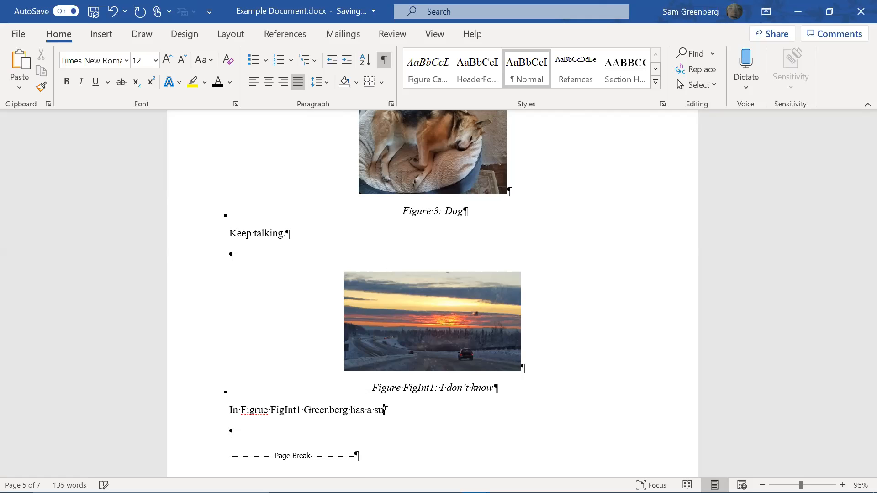
{"action": "type", "text": "nset."}
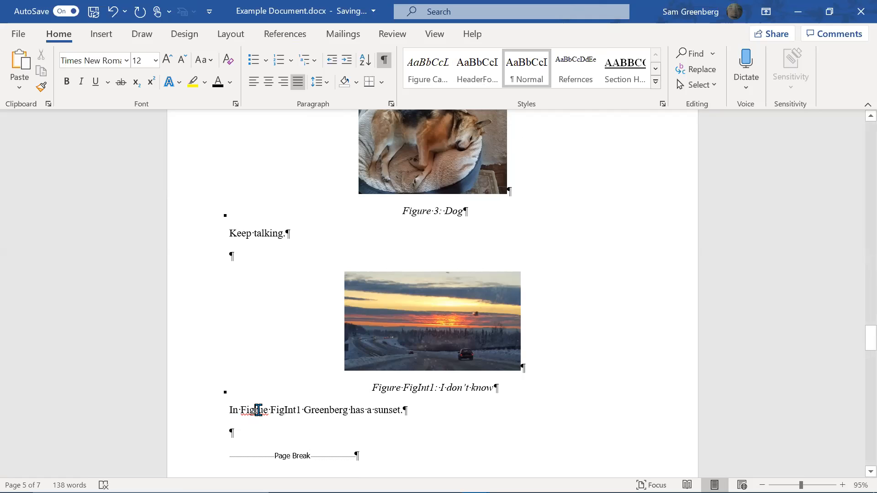
{"action": "left_click", "coordinate": [259, 410]}
Correct the misspelled 'Figrue' to 'Figure'
{"action": "key", "text": "BackSpace"}
{"action": "key", "text": "Right"}
{"action": "type", "text": "r"}
{"action": "key", "text": "Right"}
{"action": "key", "text": "Right"}
Replace both FigInt1 placeholders with 4 using Find and Replace's Replace All
{"action": "scroll", "coordinate": [514, 239], "scroll_direction": "up", "scroll_amount": 10}
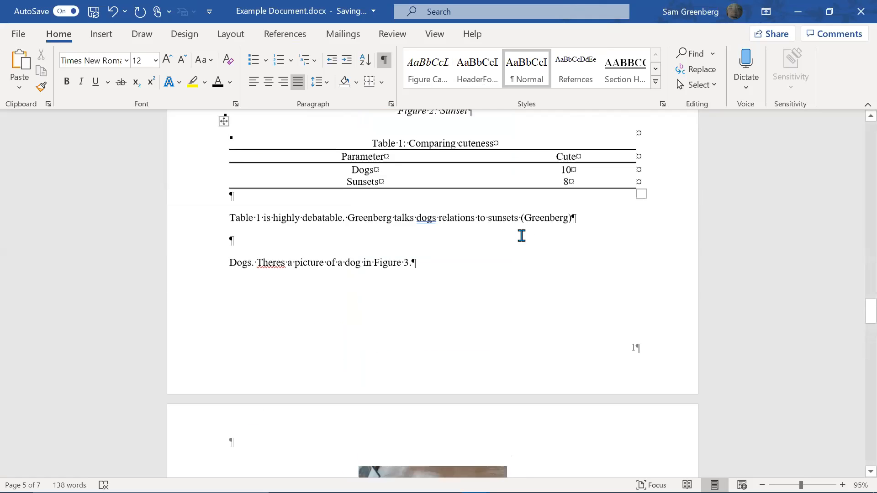
{"action": "scroll", "coordinate": [535, 201], "scroll_direction": "up", "scroll_amount": 5}
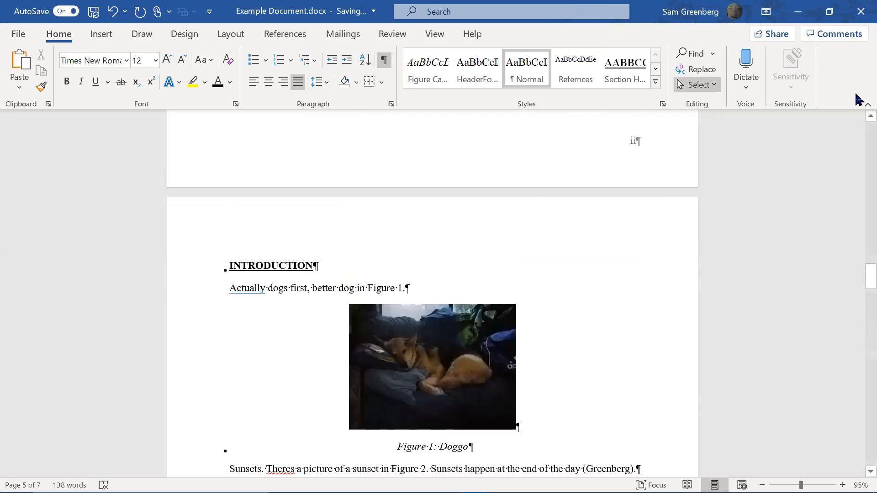
{"action": "scroll", "coordinate": [390, 319], "scroll_direction": "down", "scroll_amount": 10}
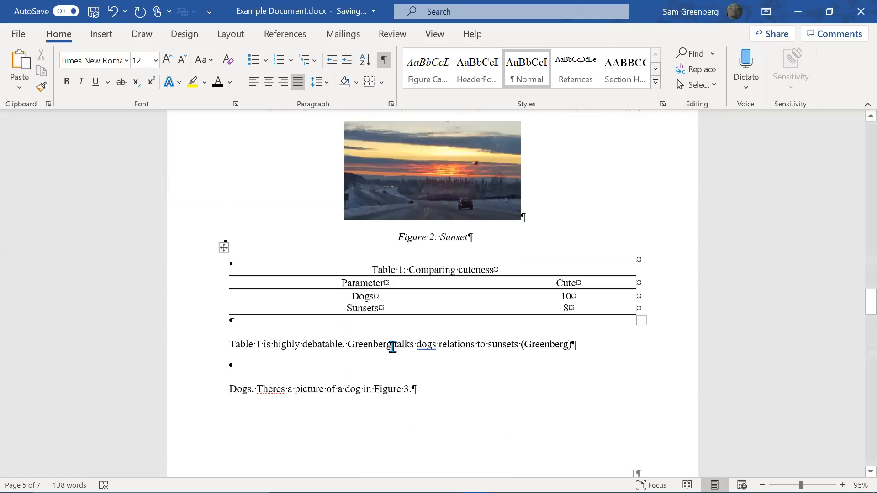
{"action": "scroll", "coordinate": [394, 349], "scroll_direction": "down", "scroll_amount": 12}
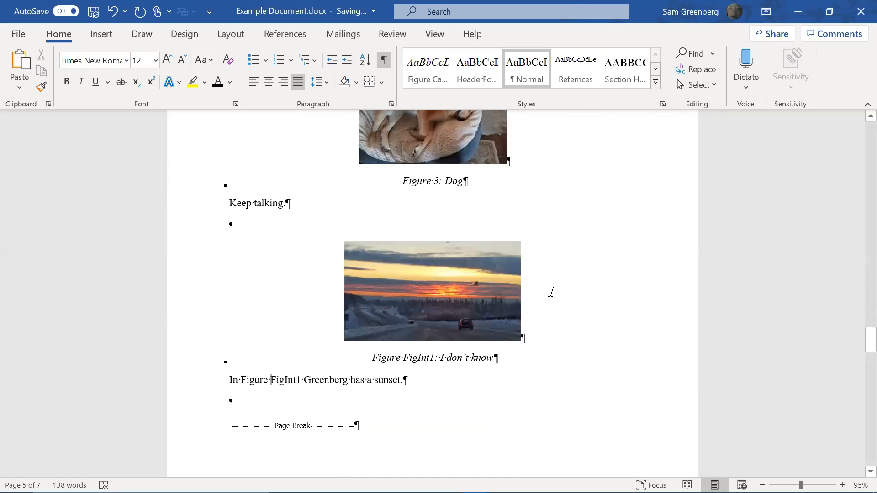
{"action": "left_click", "coordinate": [430, 357]}
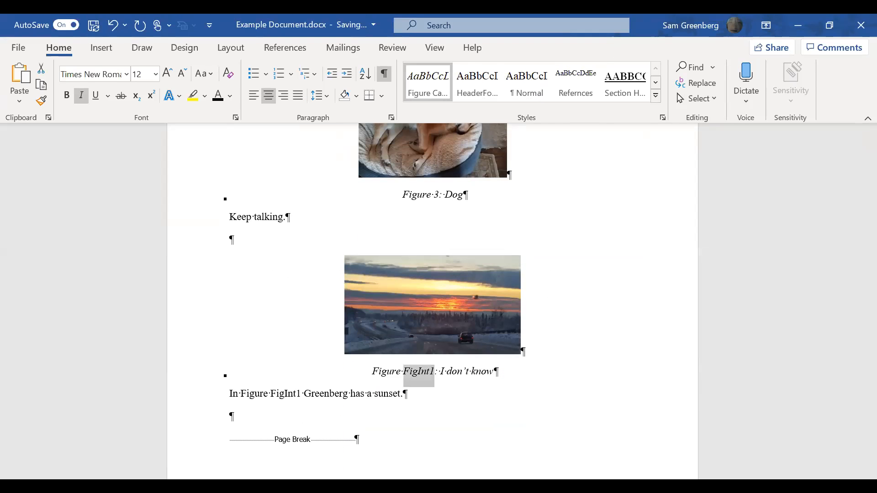
{"action": "key", "text": "ctrl+h"}
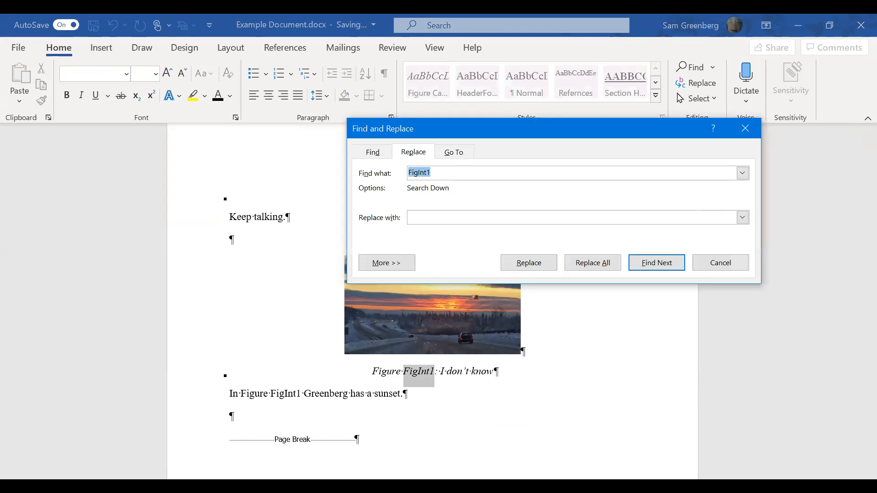
{"action": "key", "text": "Tab"}
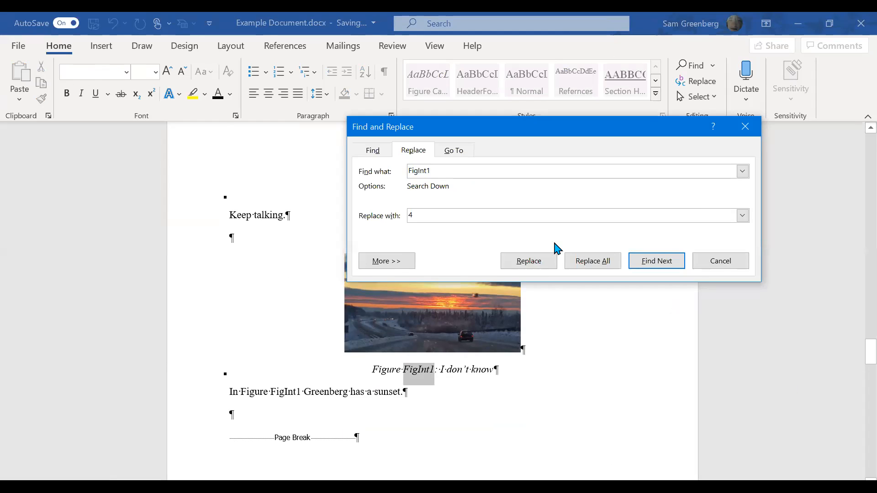
{"action": "left_click", "coordinate": [593, 262]}
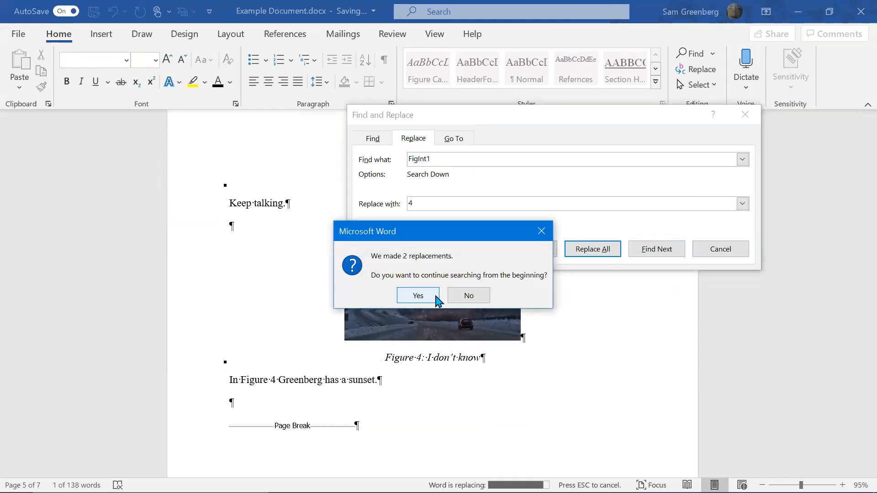
{"action": "key", "text": "Return"}
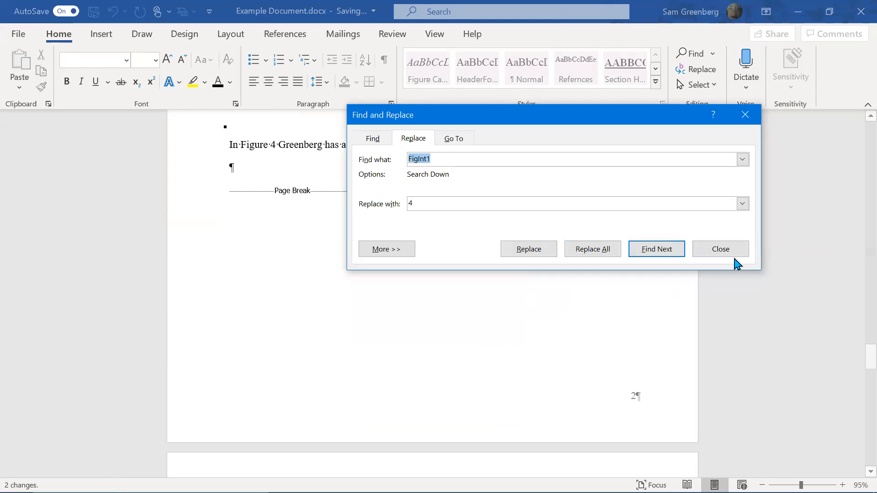
{"action": "left_click", "coordinate": [741, 249]}
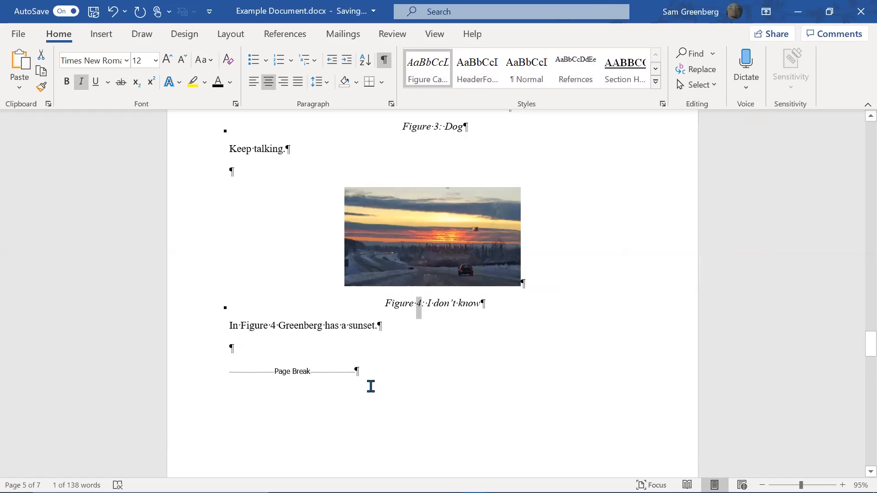
End the sunset sentence with a period, discarding a mistyped line and a trial superscript 1
{"action": "scroll", "coordinate": [437, 285], "scroll_direction": "down", "scroll_amount": 4}
{"action": "scroll", "coordinate": [435, 285], "scroll_direction": "down", "scroll_amount": 3}
{"action": "scroll", "coordinate": [435, 286], "scroll_direction": "up", "scroll_amount": 5}
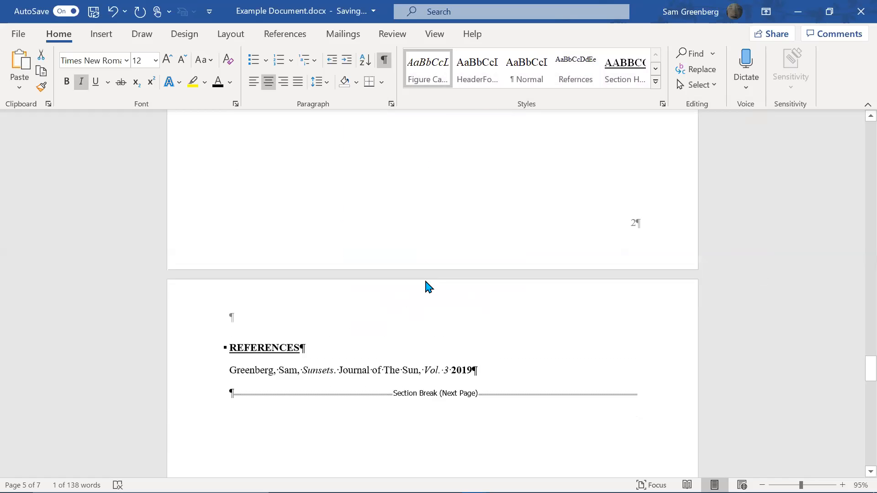
{"action": "scroll", "coordinate": [434, 246], "scroll_direction": "up", "scroll_amount": 3}
{"action": "left_click", "coordinate": [413, 363]}
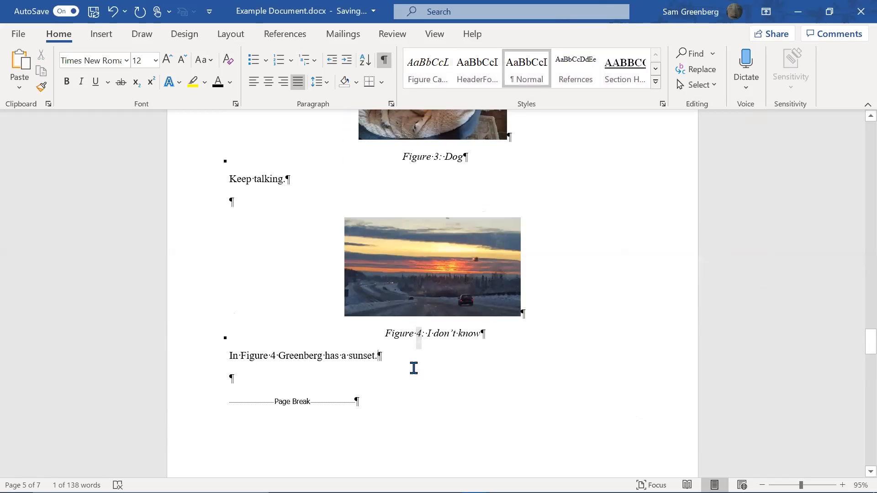
{"action": "key", "text": "Return"}
{"action": "type", "text": "ITabnt"}
{"action": "type", "text": "1"}
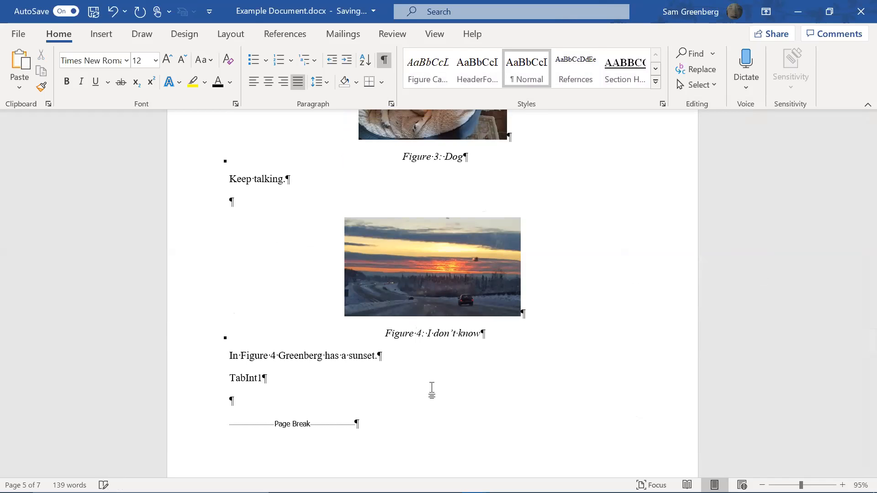
{"action": "key", "text": "ctrl+z"}
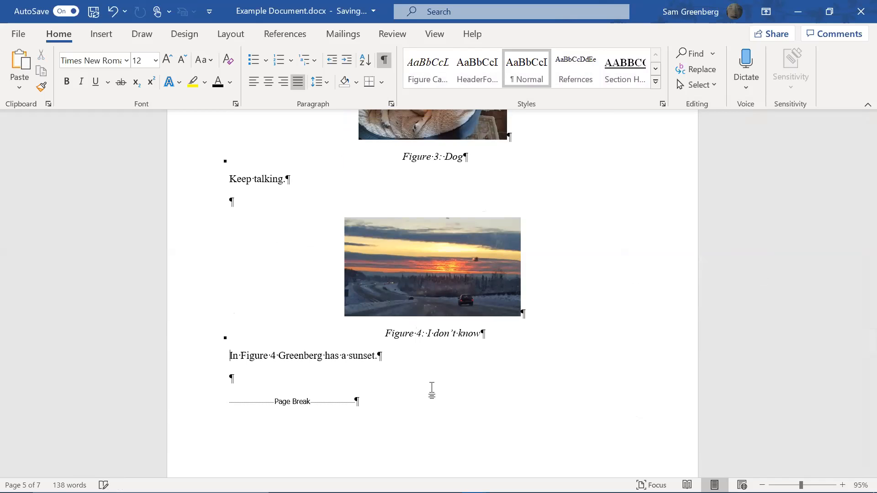
{"action": "type", "text": "."}
{"action": "key", "text": "ctrl+equal"}
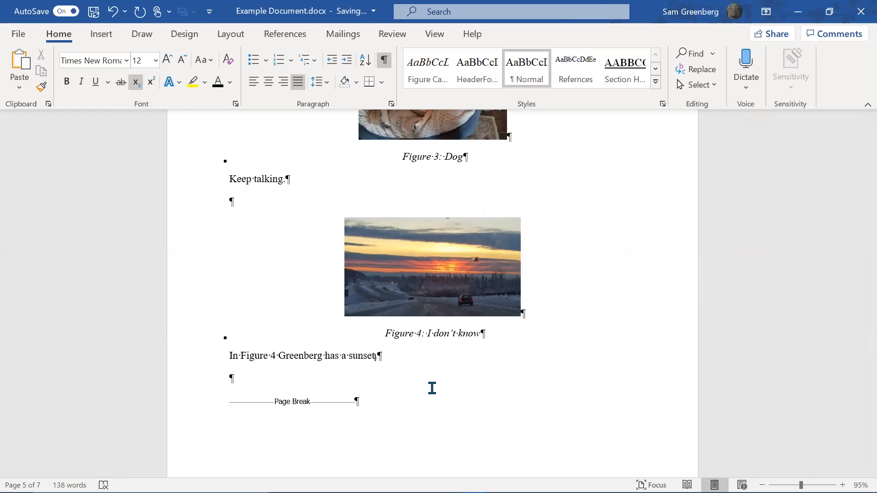
{"action": "key", "text": "ctrl+shift+equal"}
{"action": "type", "text": "1"}
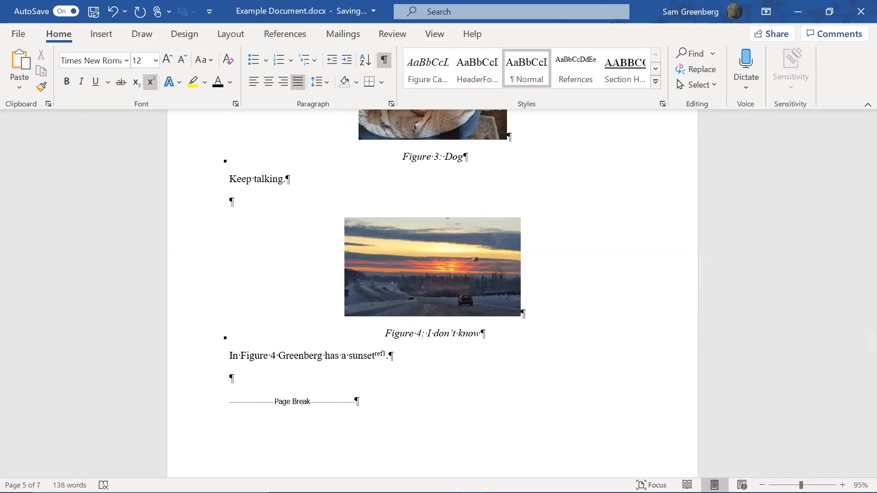
{"action": "key", "text": "BackSpace"}
{"action": "key", "text": "BackSpace"}
Insert a superscript ref1 marker at the start of the journal reference entry
{"action": "scroll", "coordinate": [468, 357], "scroll_direction": "down", "scroll_amount": 8}
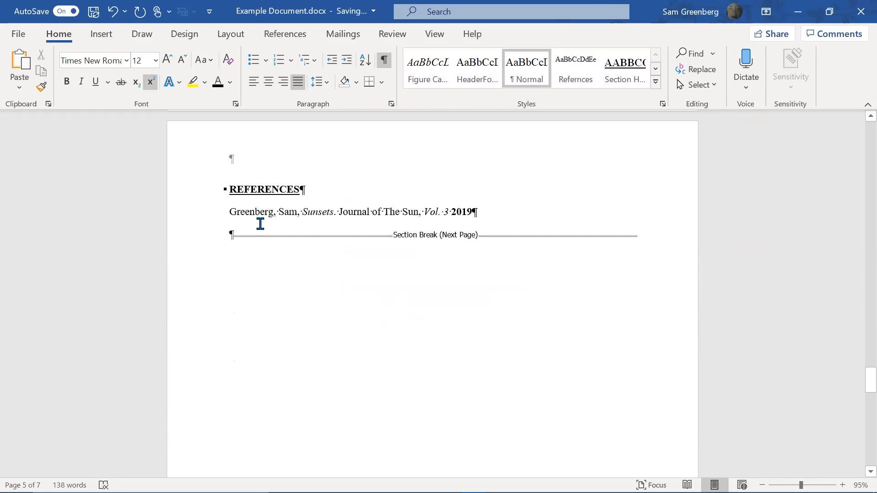
{"action": "left_click", "coordinate": [228, 197]}
{"action": "key", "text": "Down"}
{"action": "key", "text": "ctrl+shift+plus"}
{"action": "type", "text": "reg1"}
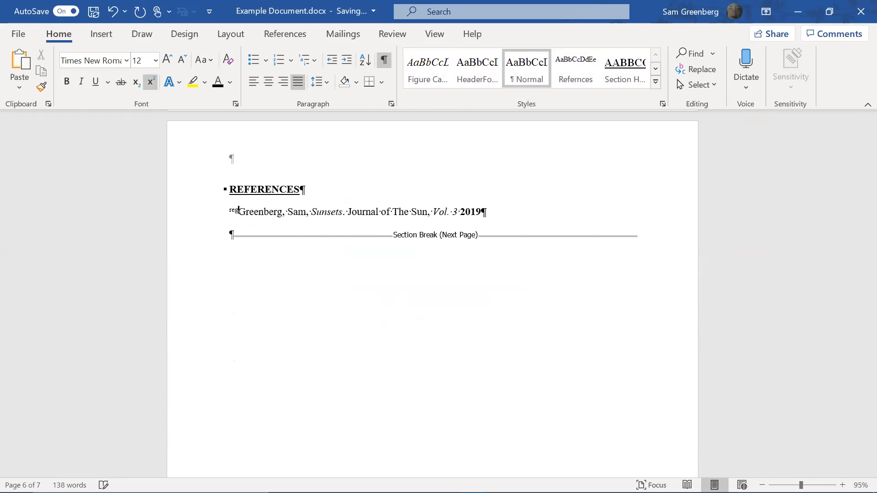
{"action": "key", "text": "BackSpace"}
{"action": "key", "text": "BackSpace"}
{"action": "key", "text": "BackSpace"}
{"action": "type", "text": "ef"}
{"action": "key", "text": "ctrl+shift+plus"}
{"action": "type", "text": "1"}
{"action": "key", "text": "BackSpace"}
{"action": "key", "text": "BackSpace"}
{"action": "key", "text": "ctrl+shift+plus"}
{"action": "type", "text": "1"}
{"action": "key", "text": "ctrl+shift+plus"}
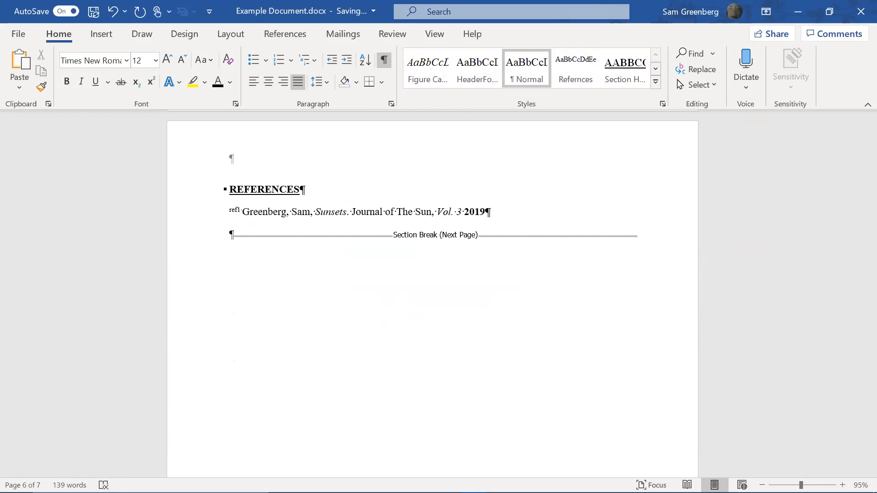
Add a superscript ref1 marker right after 'sunset' and select the marker text
{"action": "scroll", "coordinate": [634, 165], "scroll_direction": "up", "scroll_amount": 10}
{"action": "scroll", "coordinate": [344, 338], "scroll_direction": "up", "scroll_amount": 3}
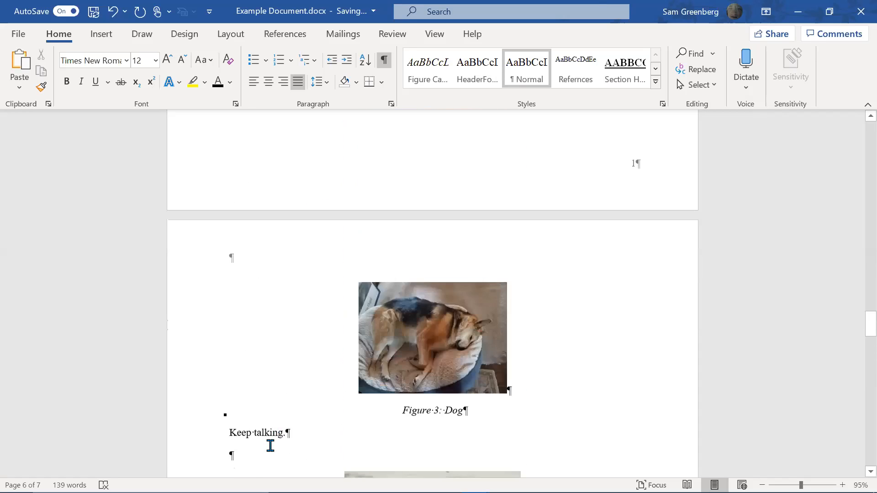
{"action": "scroll", "coordinate": [271, 446], "scroll_direction": "down", "scroll_amount": 5}
{"action": "left_click", "coordinate": [378, 356]}
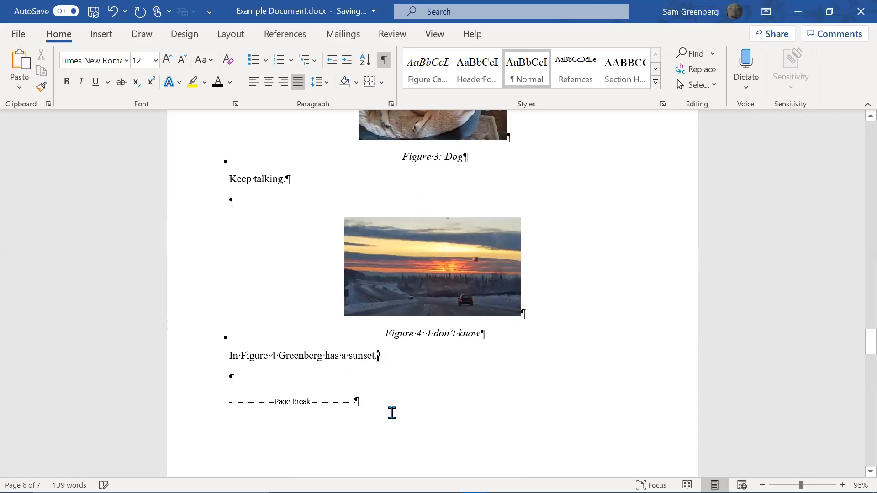
{"action": "key", "text": "ctrl+shift+plus"}
{"action": "type", "text": "ref1"}
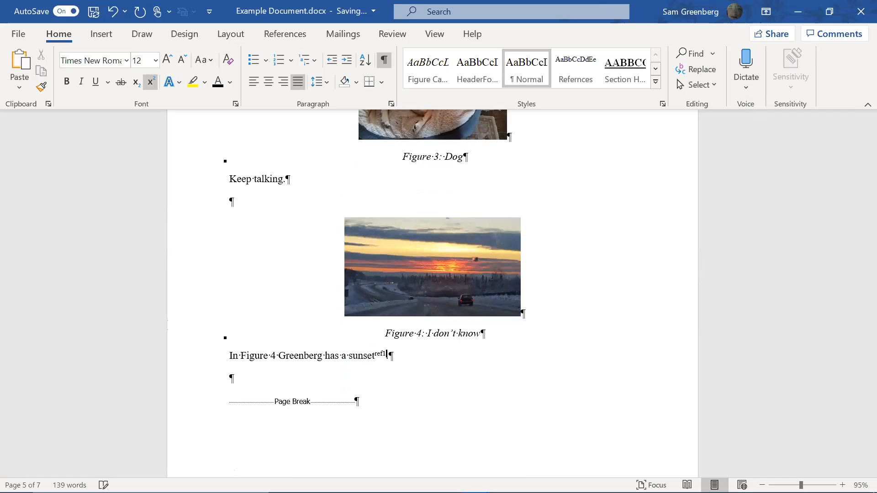
{"action": "key", "text": "ctrl+shift+plus"}
{"action": "key", "text": "shift+Left"}
{"action": "key", "text": "shift+Left"}
{"action": "key", "text": "shift+Left"}
Replace every ref1 marker with a superscript 1, searching from the document start
{"action": "key", "text": "ctrl+h"}
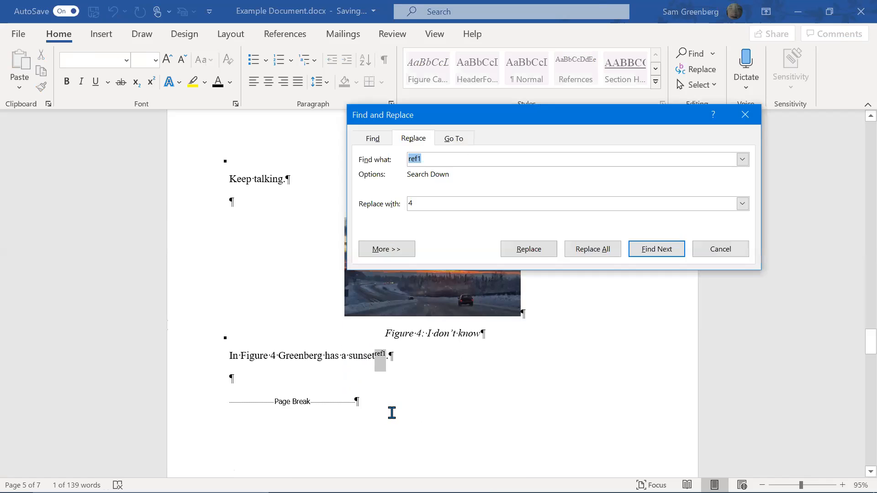
{"action": "key", "text": "Tab"}
{"action": "type", "text": "1"}
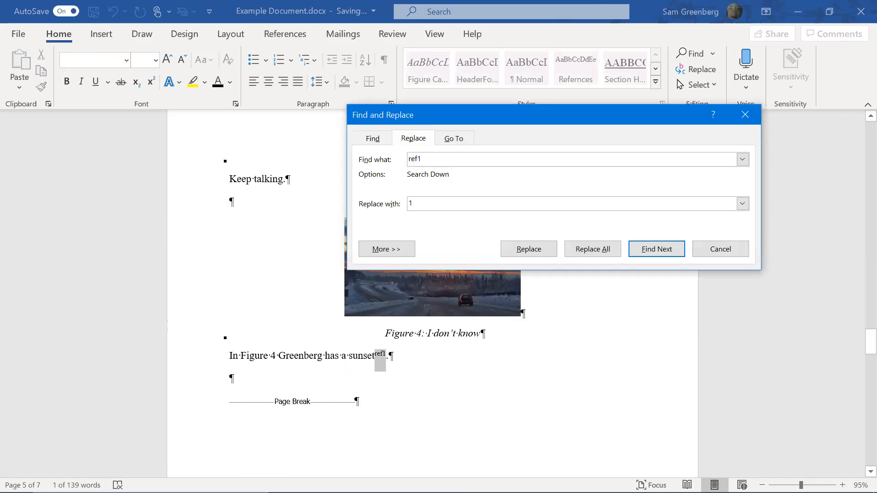
{"action": "left_click", "coordinate": [569, 251]}
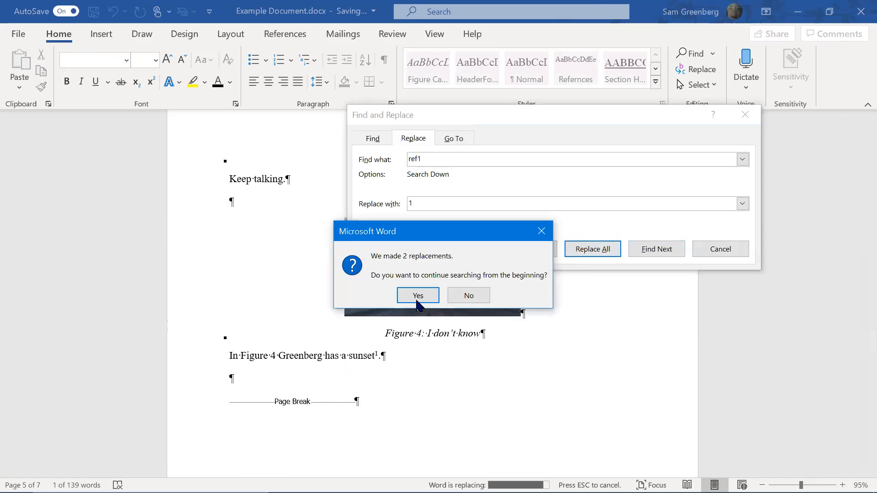
{"action": "left_click", "coordinate": [428, 296]}
{"action": "left_click", "coordinate": [428, 295]}
{"action": "left_click", "coordinate": [741, 248]}
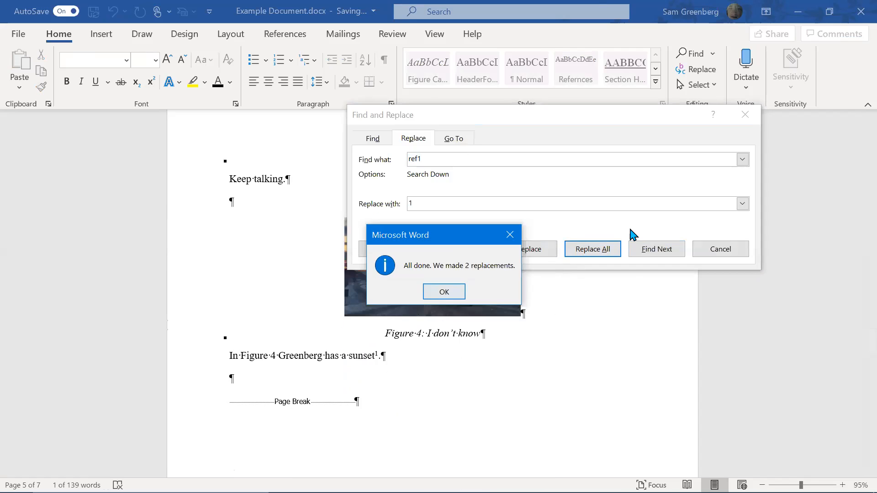
{"action": "scroll", "coordinate": [580, 223], "scroll_direction": "down", "scroll_amount": 10}
{"action": "left_click", "coordinate": [234, 189]}
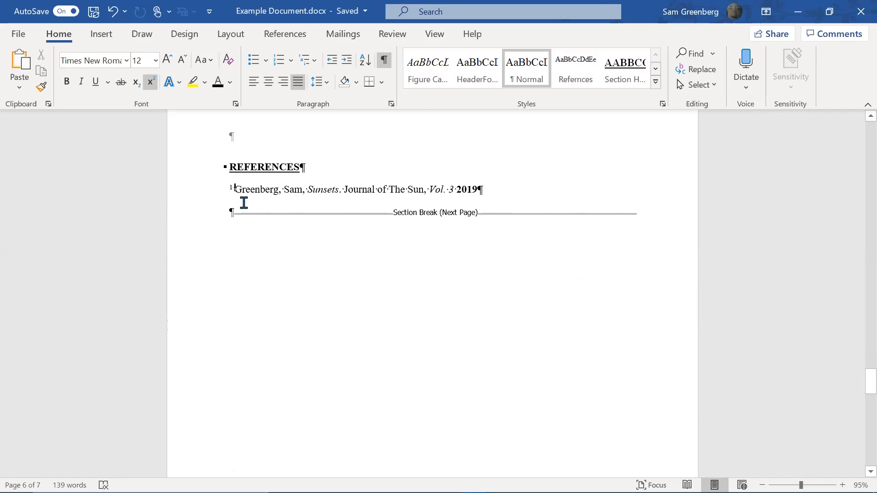
With the caret after the superscript 1, keep MLA as the References citation style
{"action": "scroll", "coordinate": [265, 219], "scroll_direction": "up", "scroll_amount": 1}
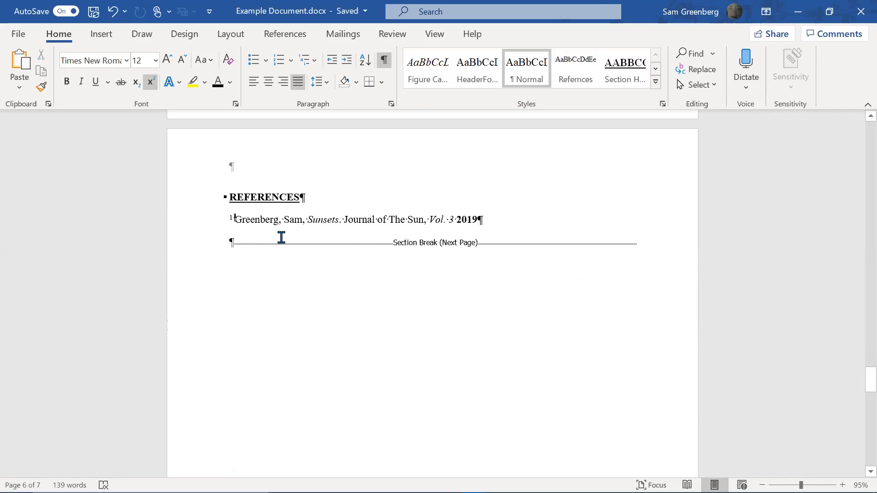
{"action": "scroll", "coordinate": [320, 240], "scroll_direction": "up", "scroll_amount": 5}
{"action": "scroll", "coordinate": [380, 268], "scroll_direction": "up", "scroll_amount": 3}
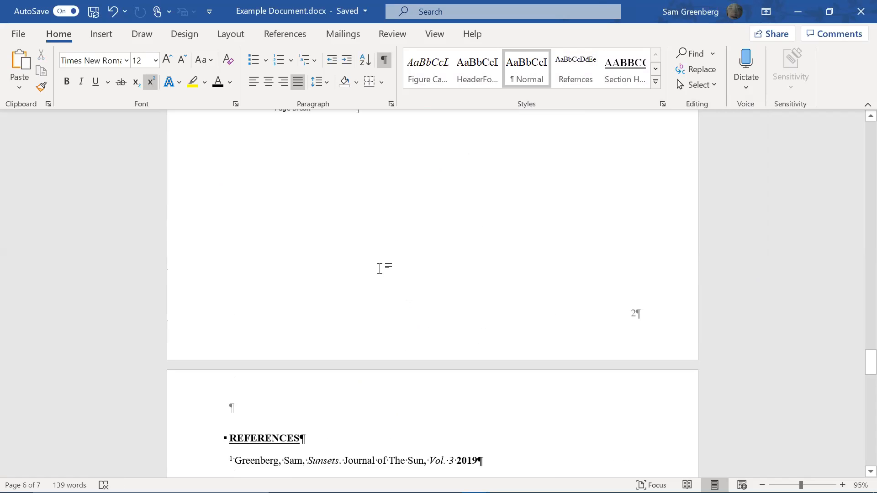
{"action": "scroll", "coordinate": [379, 268], "scroll_direction": "up", "scroll_amount": 10}
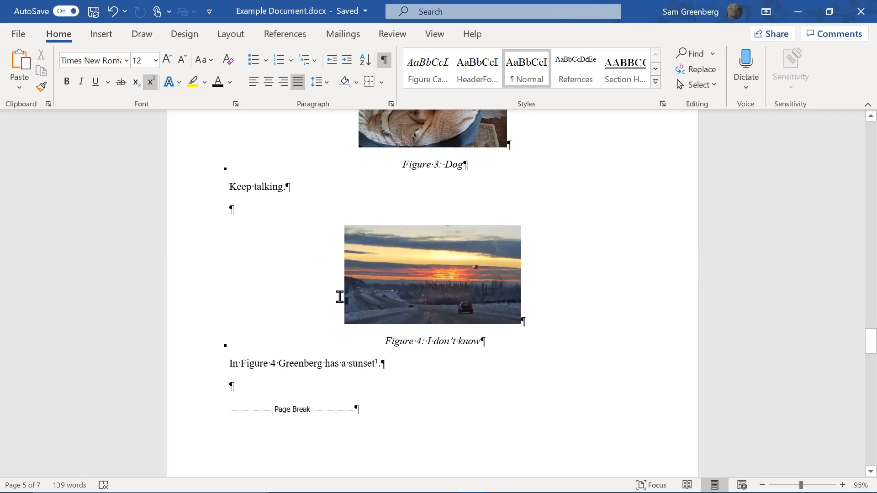
{"action": "left_click", "coordinate": [378, 363]}
{"action": "left_click", "coordinate": [285, 34]}
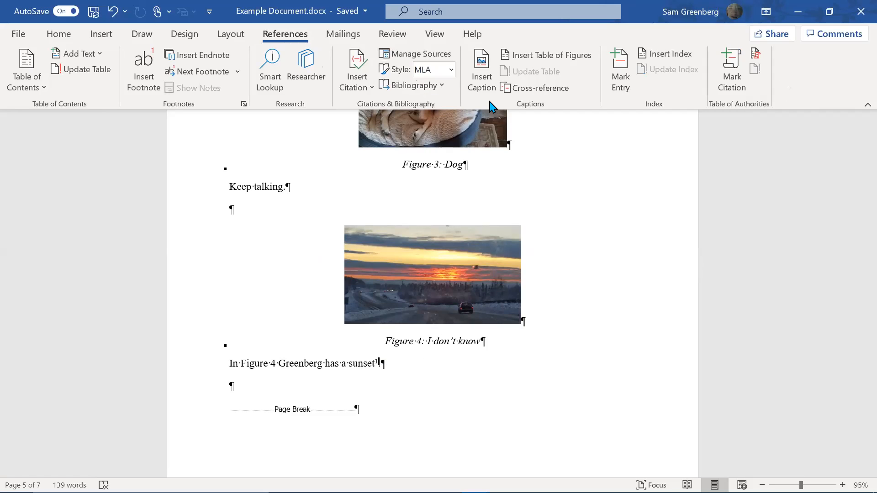
{"action": "left_click", "coordinate": [450, 70]}
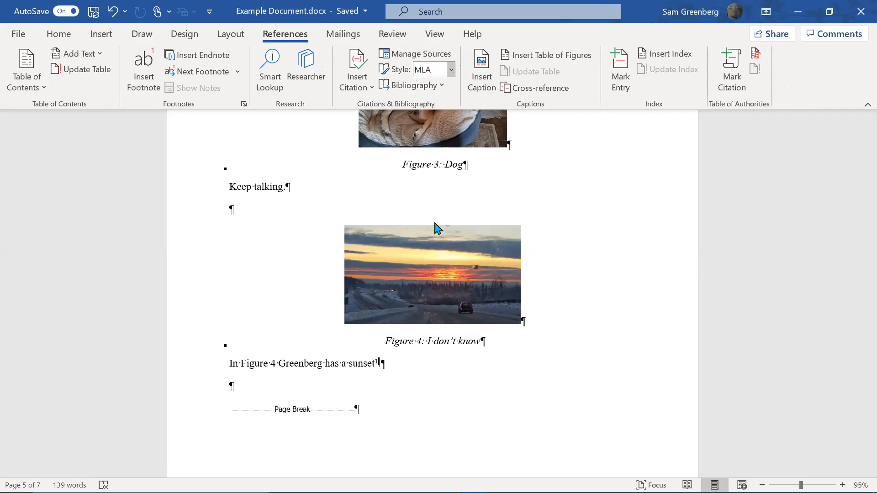
{"action": "scroll", "coordinate": [449, 263], "scroll_direction": "up", "scroll_amount": 3}
{"action": "left_click", "coordinate": [793, 255]}
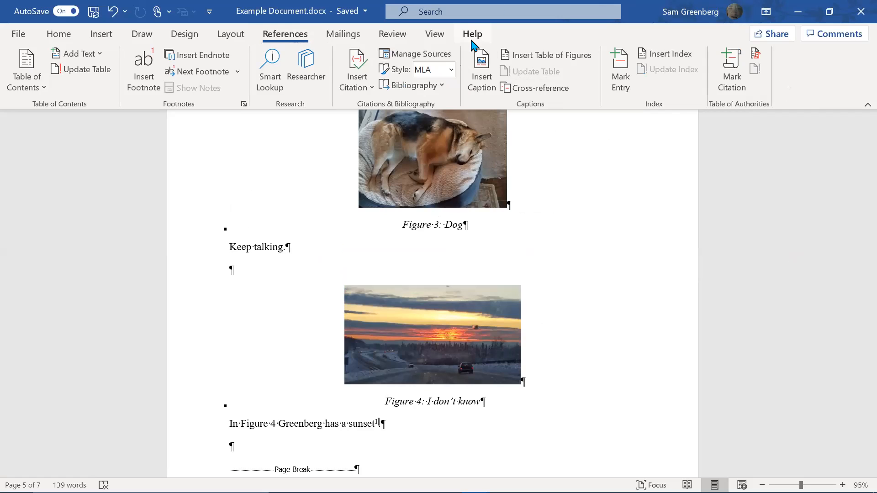
Undo the last edit and delete the superscript 1 before the reference entry
{"action": "key", "text": "ctrl+z"}
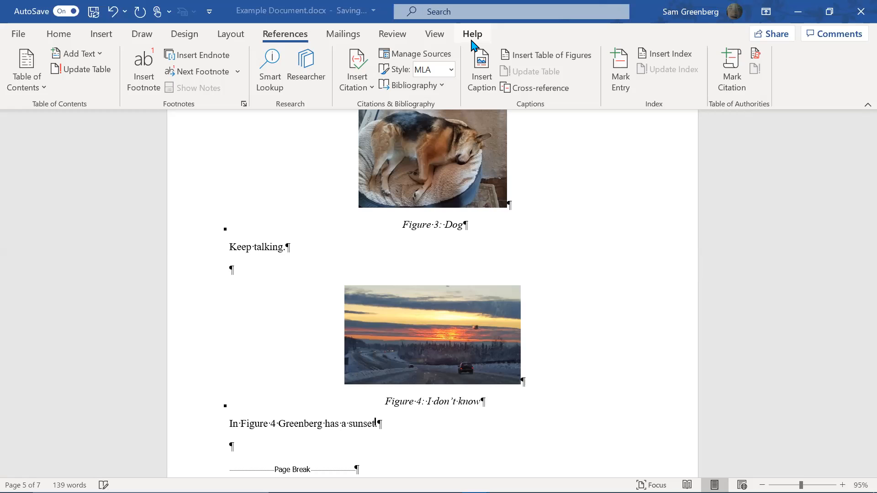
{"action": "scroll", "coordinate": [346, 306], "scroll_direction": "down", "scroll_amount": 5}
{"action": "scroll", "coordinate": [301, 309], "scroll_direction": "down", "scroll_amount": 3}
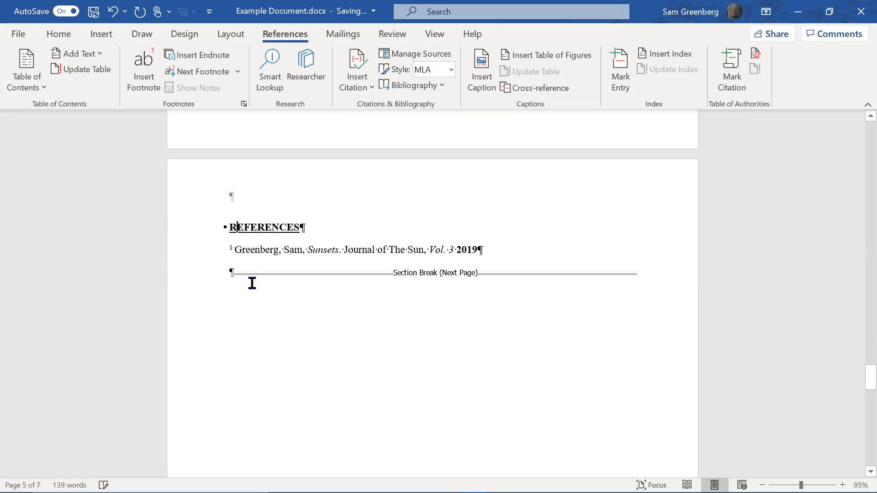
{"action": "key", "text": "BackSpace"}
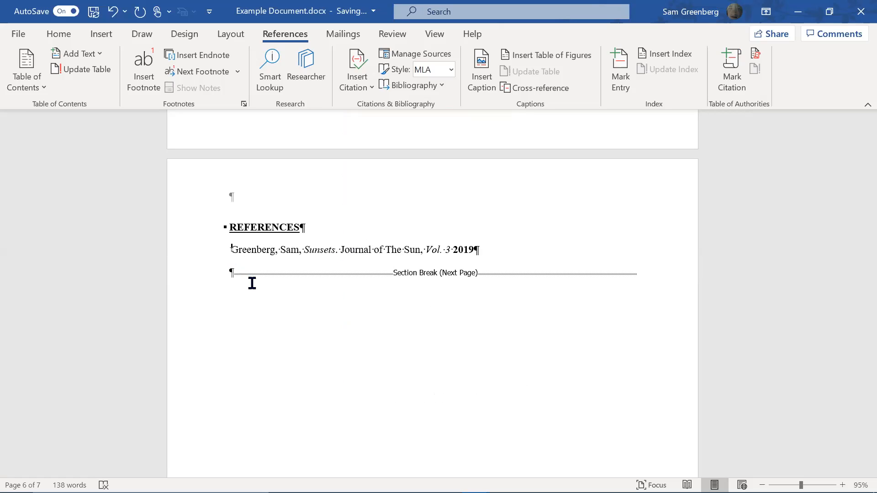
Add the author's Dogs, "Dog Gazette", January 1, 3000 reference with How Greats Dogs Are italicised
{"action": "left_click", "coordinate": [288, 266]}
{"action": "key", "text": "Return"}
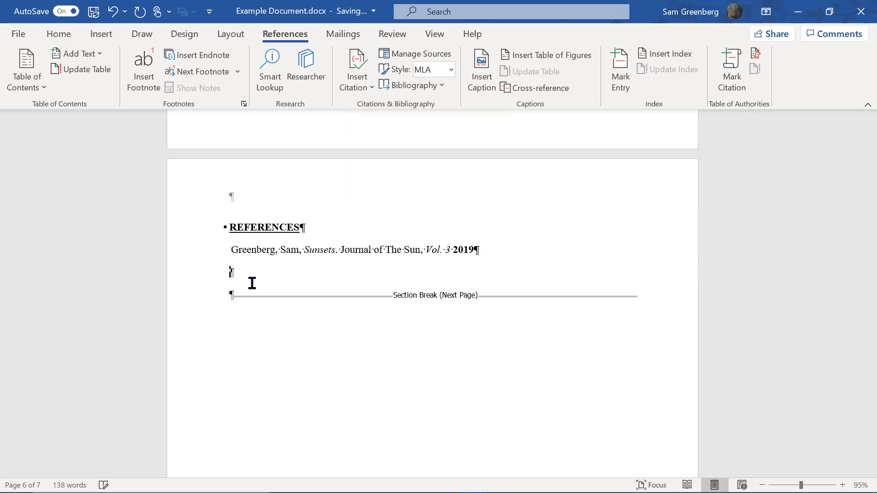
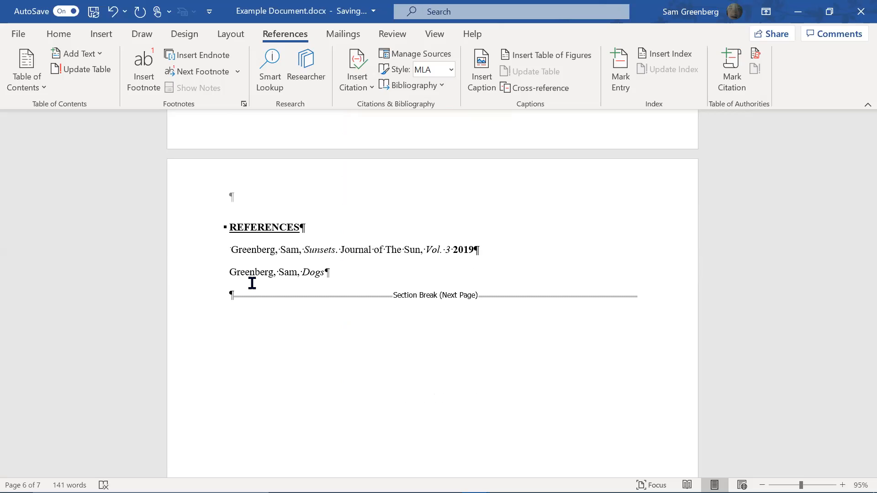
{"action": "type", "text": ","}
{"action": "type", "text": "Gazette"}
{"action": "type", "text": "\""}
{"action": "key", "text": "ctrl+Left"}
{"action": "key", "text": "ctrl+Left"}
{"action": "type", "text": "\"!Ja"}
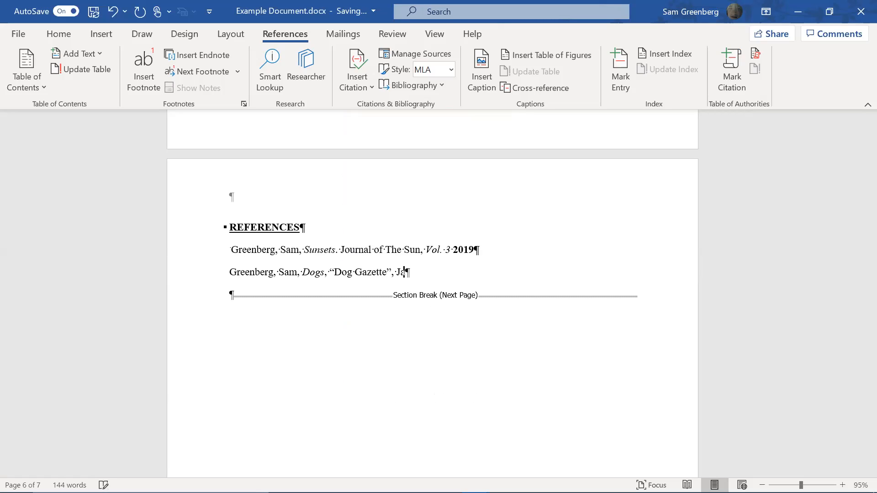
{"action": "type", "text": "nuary 1, 3000, How G"}
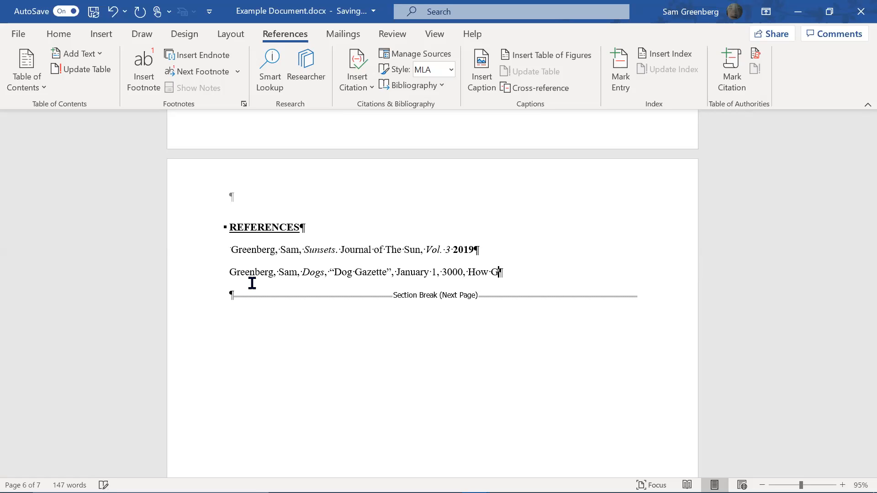
{"action": "type", "text": "reats Dogs Are"}
{"action": "key", "text": "shift+Left"}
{"action": "key", "text": "shift+Left"}
{"action": "key", "text": "shift+Left"}
{"action": "key", "text": "shift+Left"}
{"action": "key", "text": "shift+Left"}
{"action": "key", "text": "shift+Left"}
{"action": "key", "text": "shift+Left"}
{"action": "key", "text": "shift+Left"}
{"action": "key", "text": "shift+Left"}
{"action": "key", "text": "shift+Left"}
{"action": "key", "text": "shift+Left"}
{"action": "key", "text": "shift+Left"}
{"action": "key", "text": "shift+Left"}
{"action": "key", "text": "shift+Left"}
{"action": "key", "text": "shift+Left"}
{"action": "key", "text": "shift+Left"}
{"action": "key", "text": "shift+Left"}
{"action": "key", "text": "shift+Left"}
{"action": "key", "text": "shift+Left"}
{"action": "key", "text": "shift+Left"}
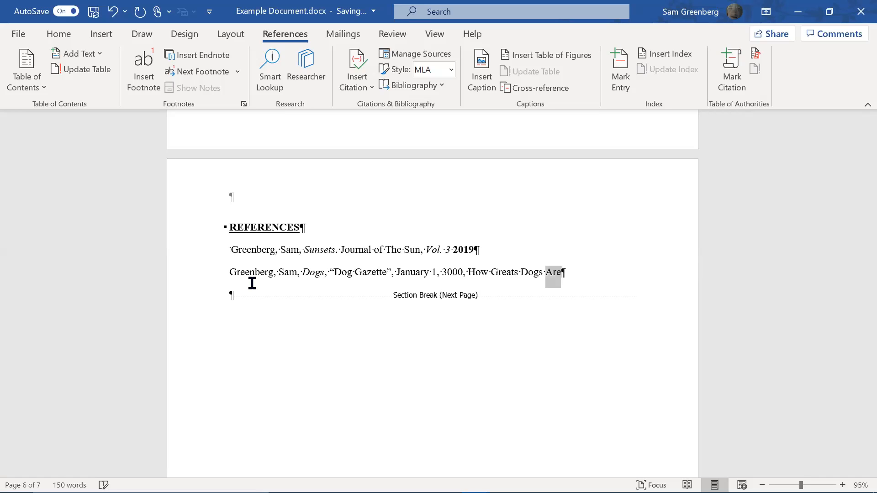
{"action": "key", "text": "ctrl+i"}
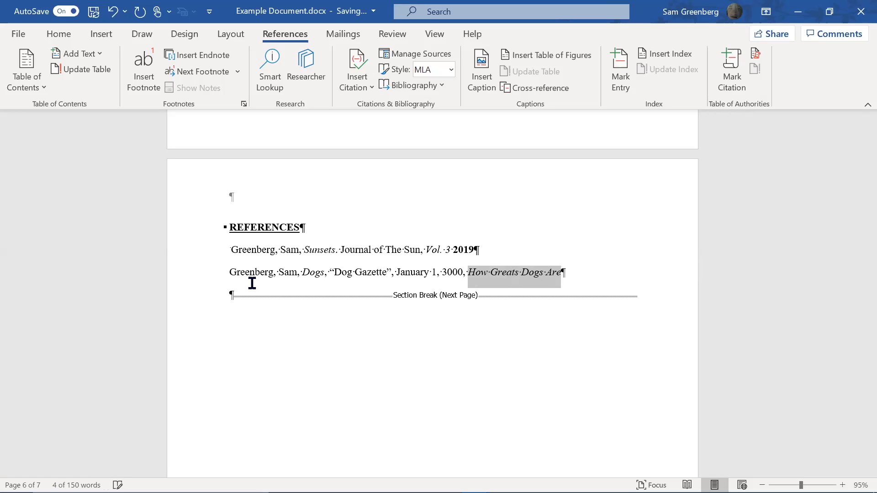
{"action": "key", "text": "Right"}
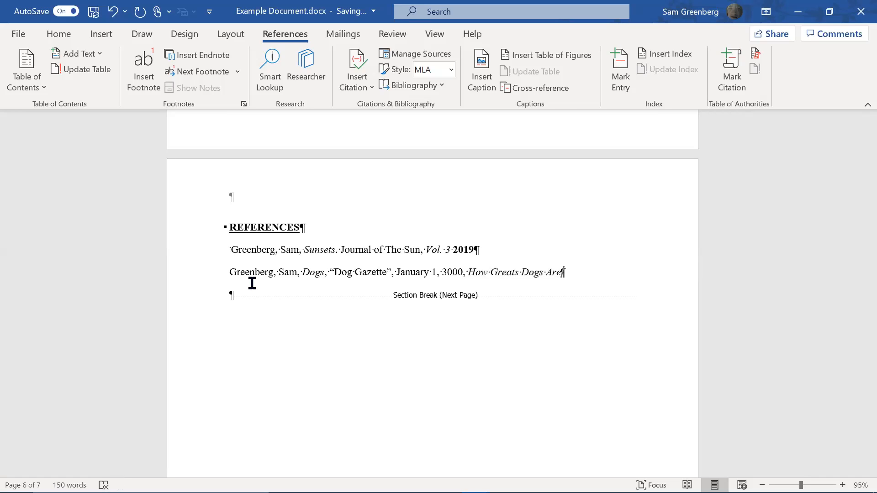
{"action": "type", "text": "."}
{"action": "key", "text": "Return"}
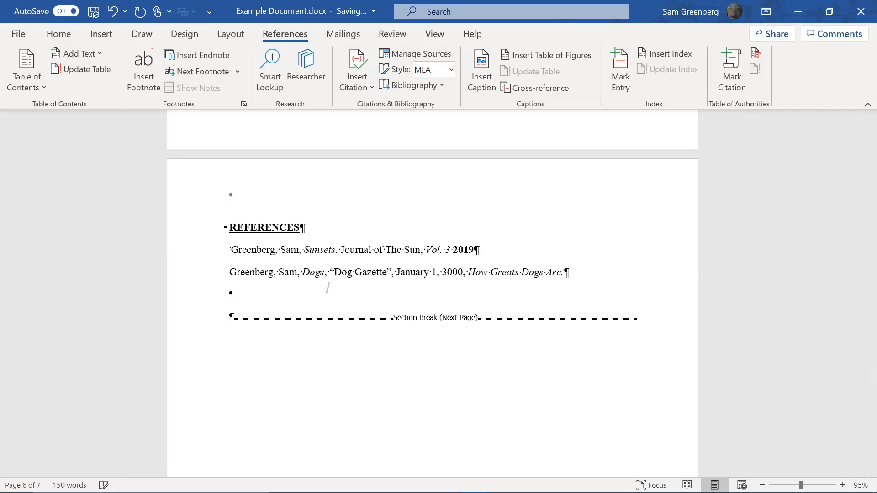
Duplicate the gazette reference below it and change Gazette to Website
{"action": "key", "text": "Up"}
{"action": "key", "text": "shift+Down"}
{"action": "key", "text": "ctrl+c"}
{"action": "left_click", "coordinate": [273, 293]}
{"action": "key", "text": "ctrl+v"}
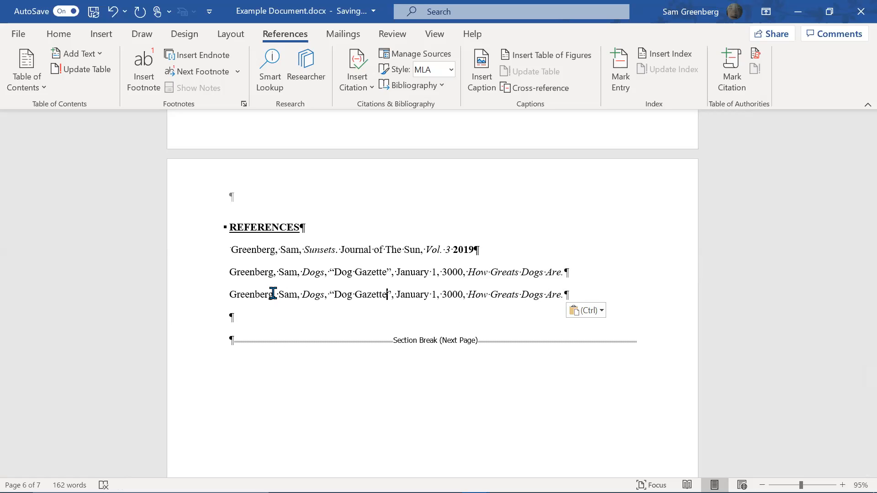
{"action": "key", "text": "ctrl+shift+Left"}
{"action": "type", "text": "Wesb"}
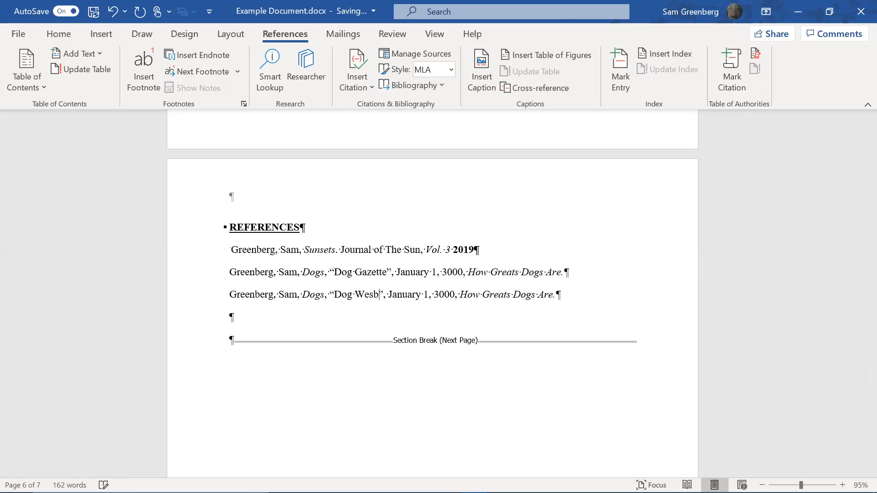
{"action": "key", "text": "BackSpace"}
{"action": "key", "text": "BackSpace"}
{"action": "type", "text": "bsite"}
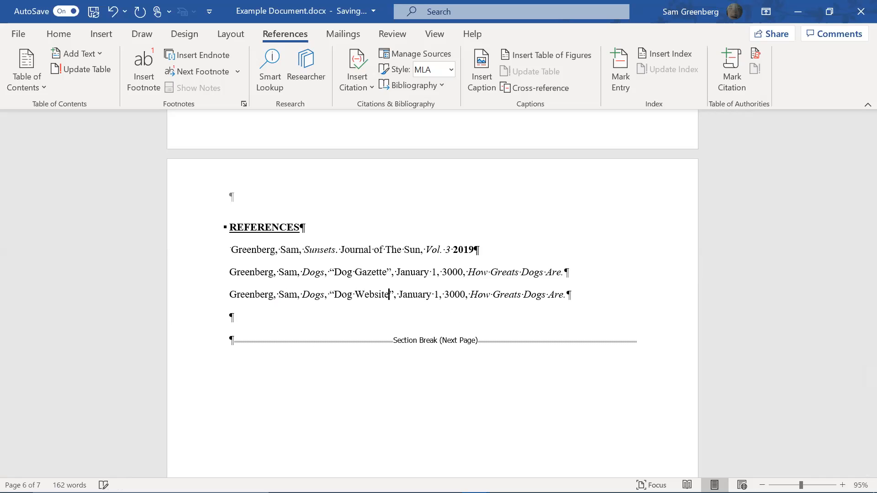
{"action": "key", "text": "Right"}
{"action": "key", "text": "Right"}
{"action": "type", "text": "htttps:/"}
{"action": "key", "text": "ctrl+z"}
{"action": "type", "text": "/"}
{"action": "key", "text": "ctrl+shift+Left"}
{"action": "key", "text": "ctrl+i"}
{"action": "key", "text": "Right"}
{"action": "key", "text": "Left"}
{"action": "key", "text": "BackSpace"}
{"action": "type", "text": "www.dog"}
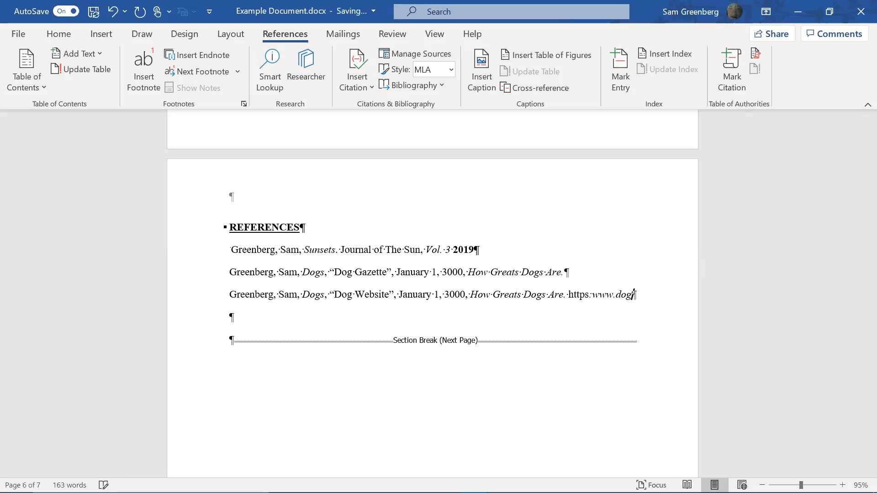
{"action": "type", "text": "s.world/bhkibbibuish"}
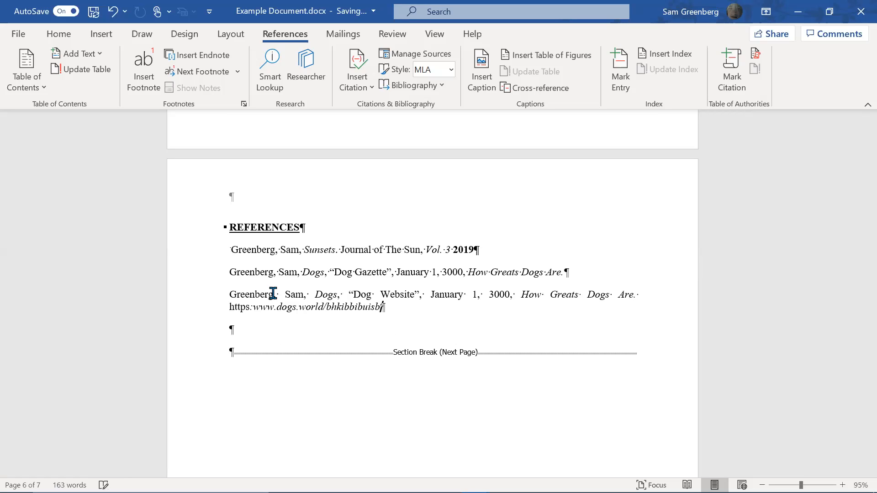
{"action": "key", "text": "ctrl+shift+Left"}
{"action": "key", "text": "ctrl+shift+Left"}
{"action": "key", "text": "ctrl+shift+Left"}
{"action": "key", "text": "ctrl+shift+Left"}
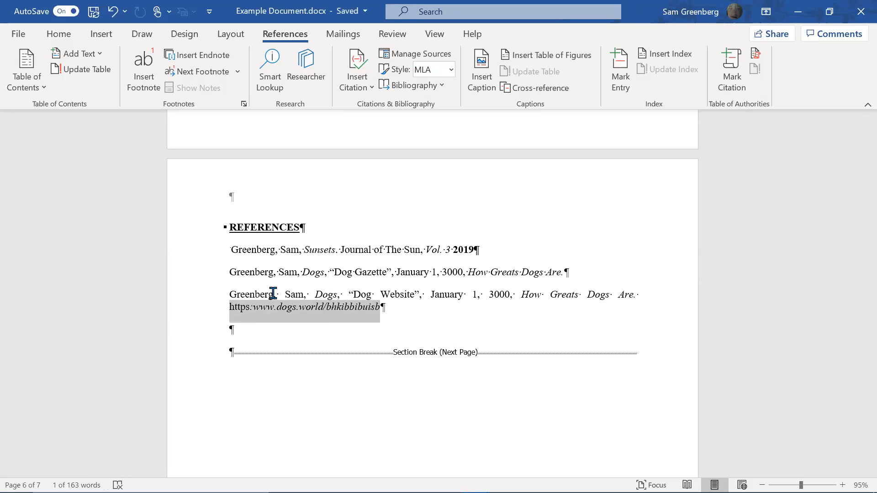
{"action": "key", "text": "ctrl+i"}
{"action": "key", "text": "ctrl+z"}
{"action": "left_click", "coordinate": [383, 309]}
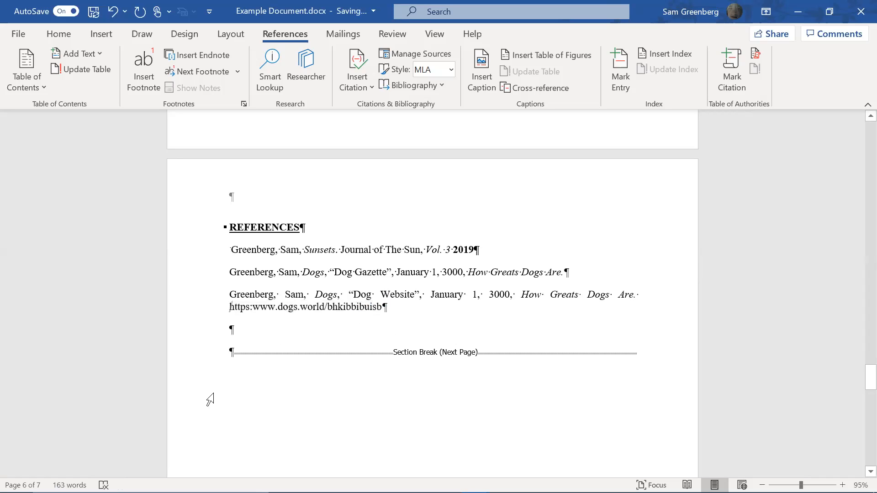
Try moving the web address onto its own indented line, then undo to keep it inline
{"action": "key", "text": "Return"}
{"action": "key", "text": "ctrl+z"}
{"action": "key", "text": "Return"}
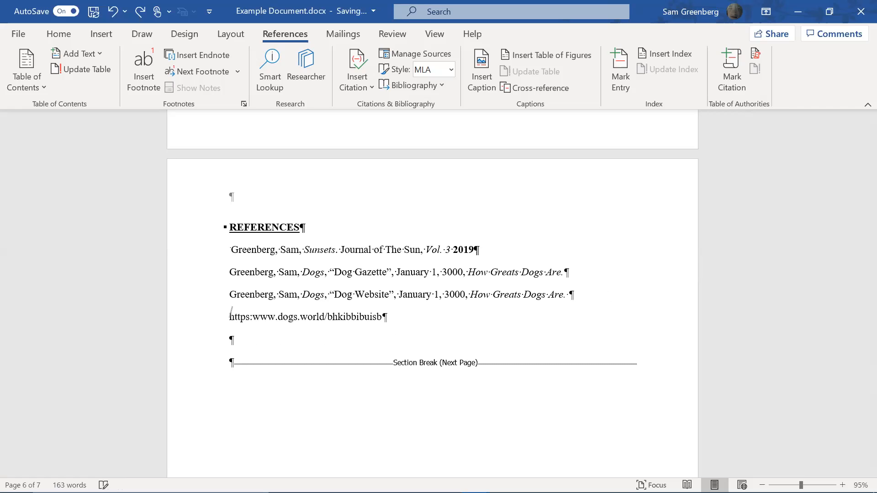
{"action": "key", "text": "Return"}
{"action": "key", "text": "Tab"}
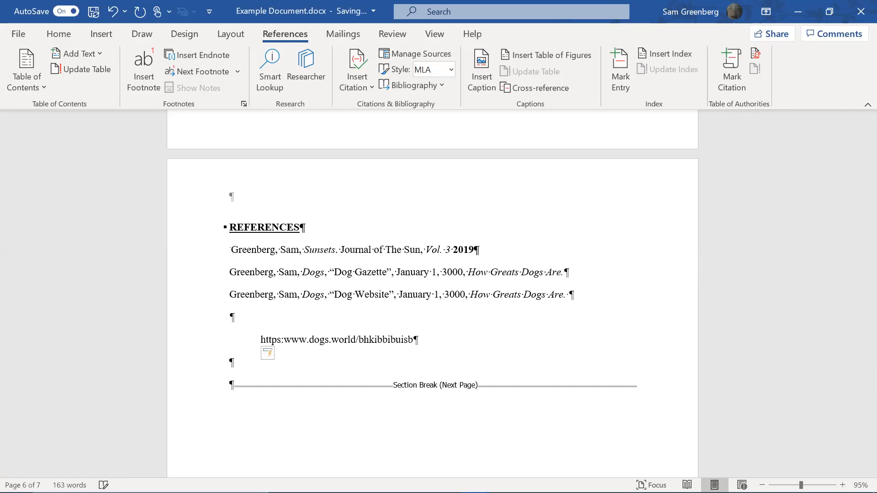
{"action": "key", "text": "BackSpace"}
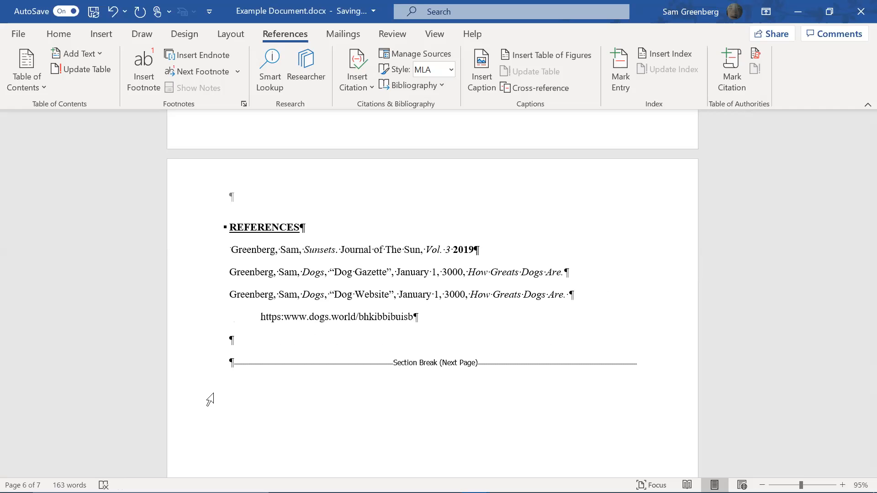
{"action": "key", "text": "ctrl+z"}
{"action": "key", "text": "ctrl+z"}
{"action": "key", "text": "ctrl+z"}
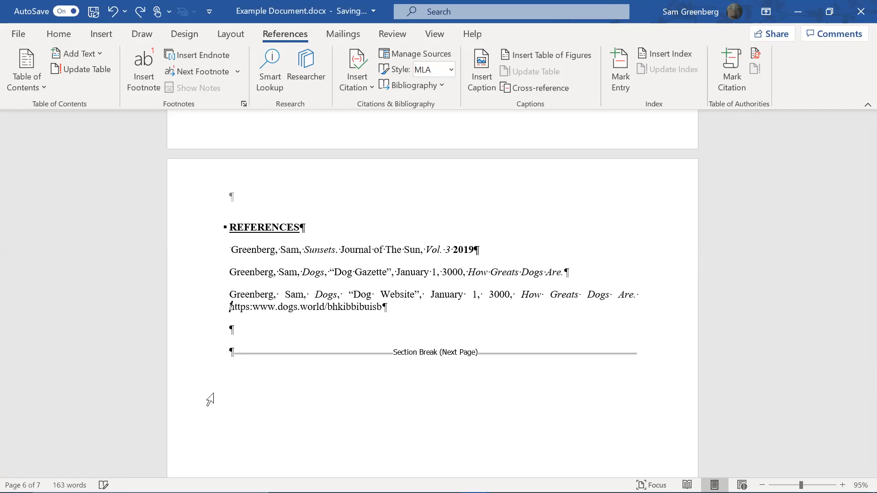
Select all three reference entries
{"action": "key", "text": "Up"}
{"action": "key", "text": "shift+Down"}
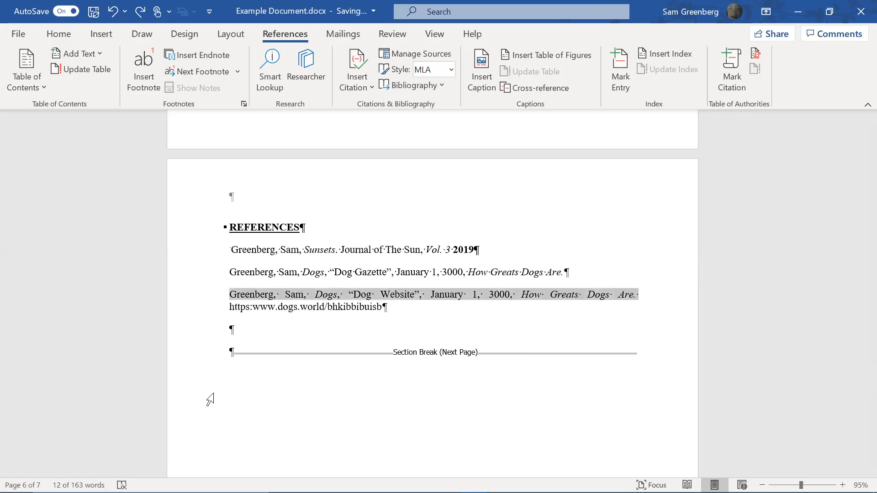
{"action": "key", "text": "Down"}
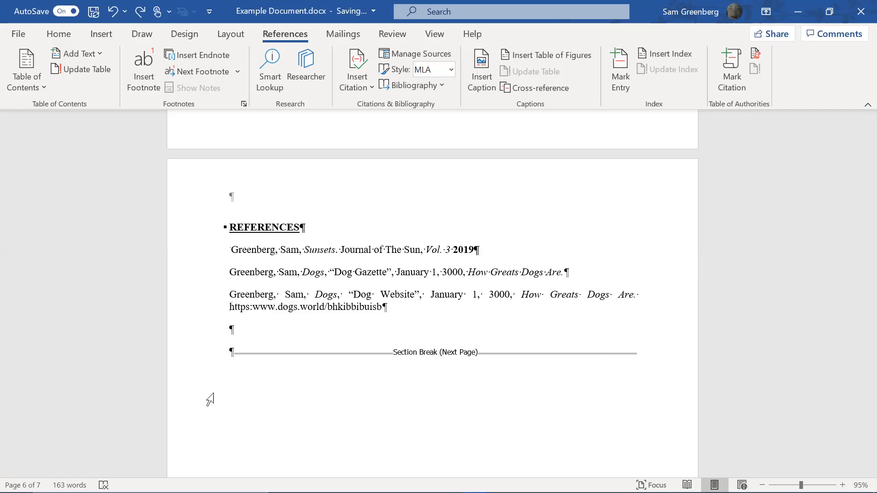
{"action": "key", "text": "shift+Up"}
{"action": "key", "text": "shift+Up"}
{"action": "key", "text": "shift+Up"}
{"action": "key", "text": "shift+Up"}
{"action": "key", "text": "shift+Up"}
{"action": "key", "text": "shift+Down"}
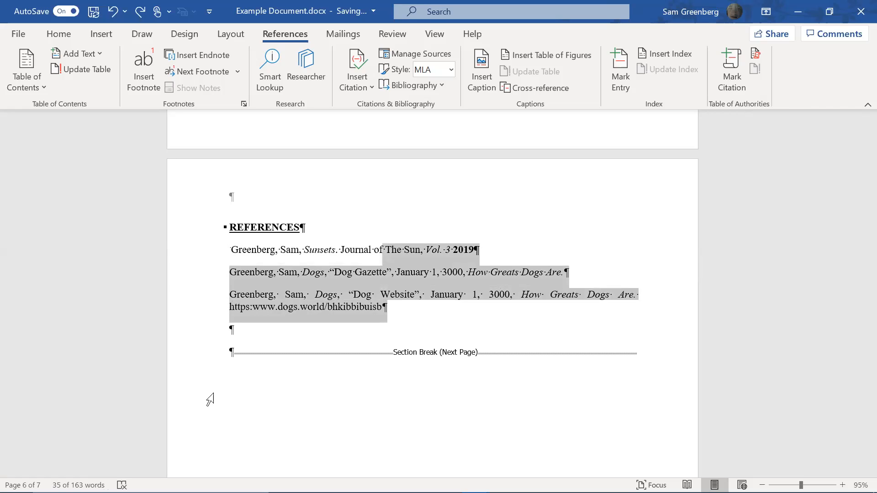
{"action": "key", "text": "shift+Home"}
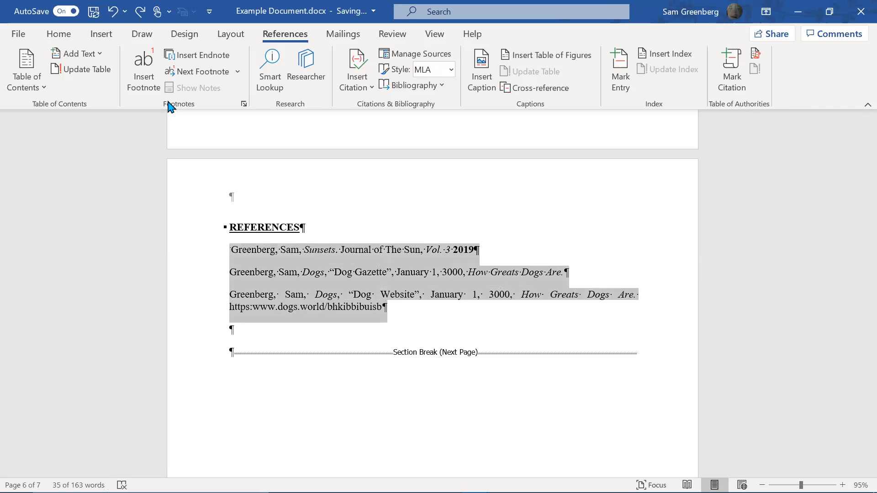
{"action": "left_click", "coordinate": [58, 37]}
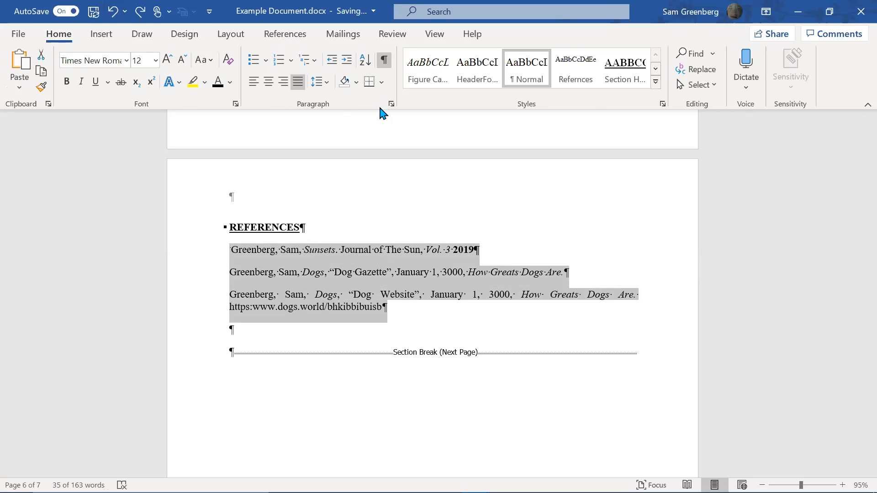
Apply a 0.5" hanging indent to the selected references through the Paragraph settings
{"action": "left_click", "coordinate": [317, 82]}
{"action": "left_click", "coordinate": [361, 224]}
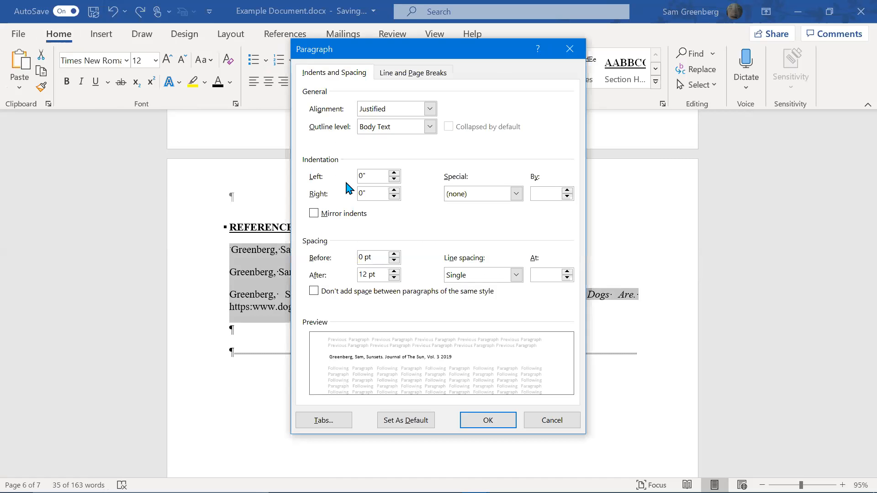
{"action": "left_click", "coordinate": [480, 195]}
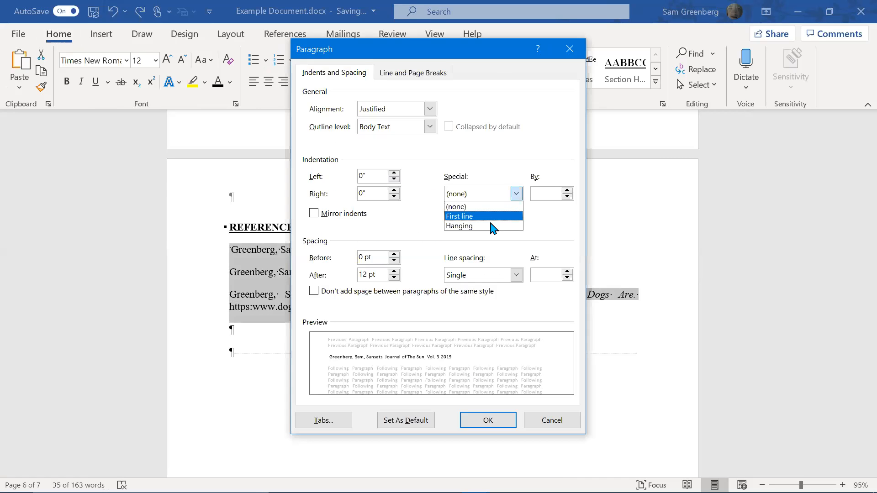
{"action": "left_click", "coordinate": [491, 226]}
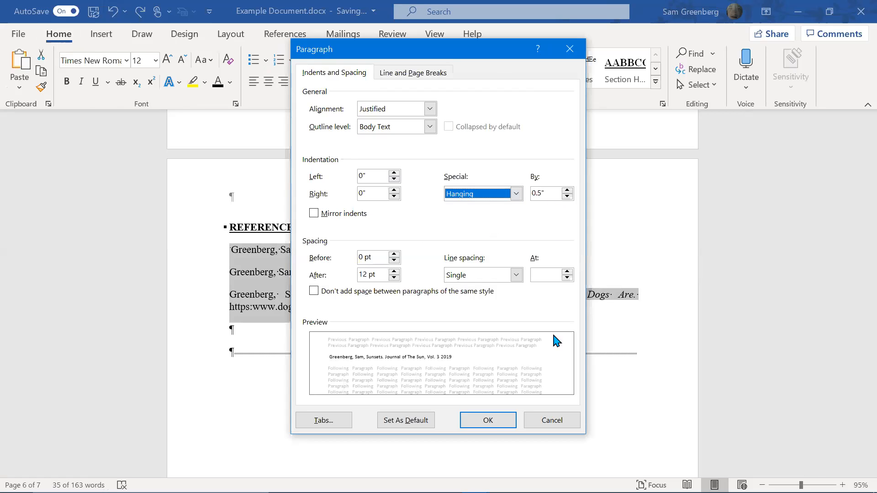
{"action": "left_click", "coordinate": [489, 420]}
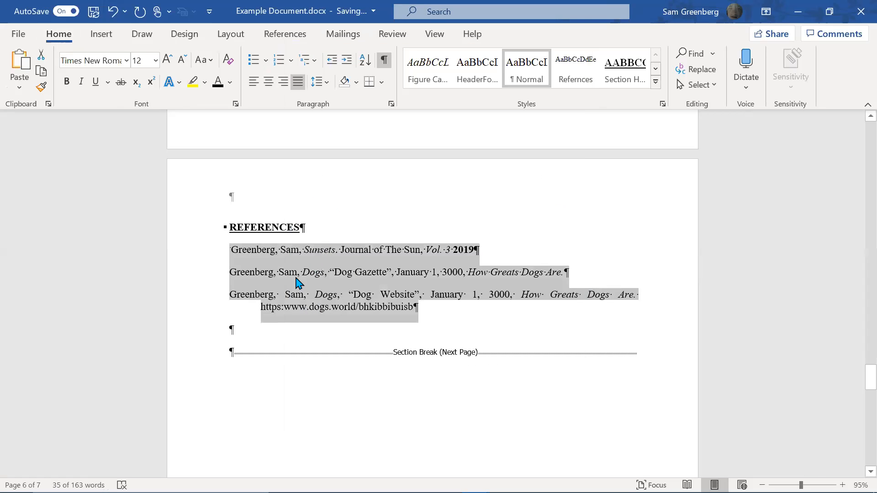
{"action": "left_click", "coordinate": [456, 314]}
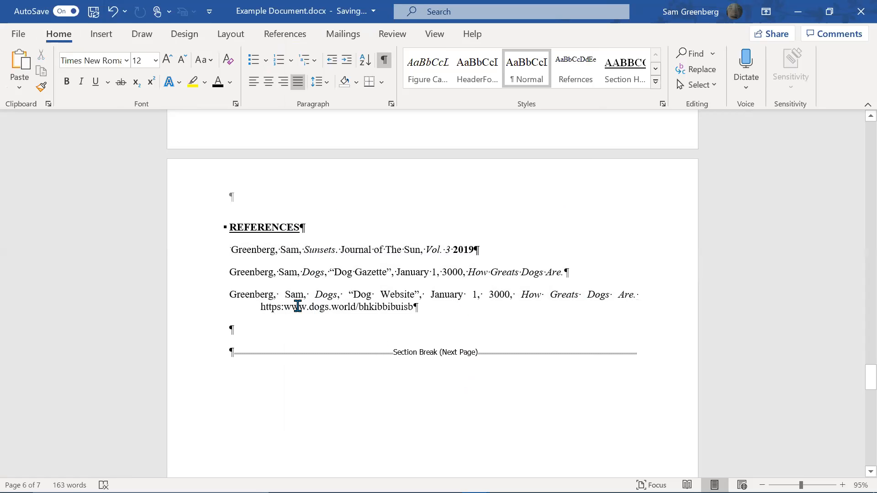
Delete the author citation after 'sunsets' in the Table 1 note and end it with a period
{"action": "scroll", "coordinate": [297, 306], "scroll_direction": "up", "scroll_amount": 5}
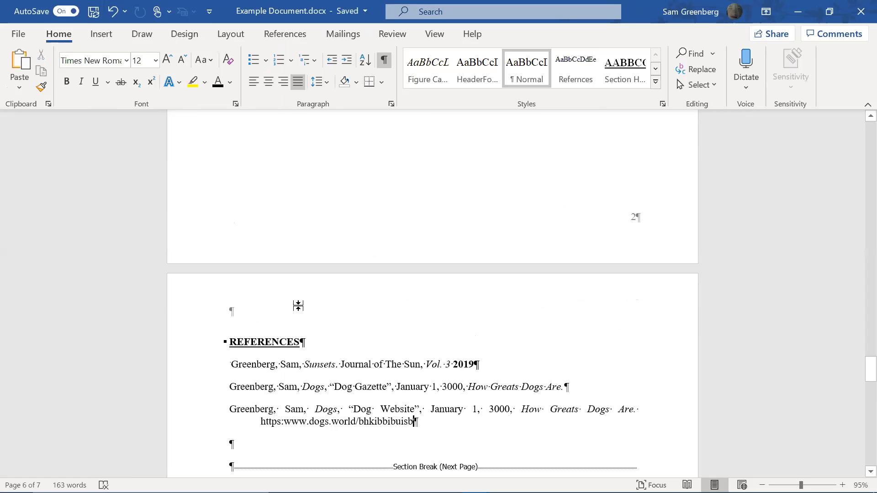
{"action": "scroll", "coordinate": [416, 338], "scroll_direction": "up", "scroll_amount": 5}
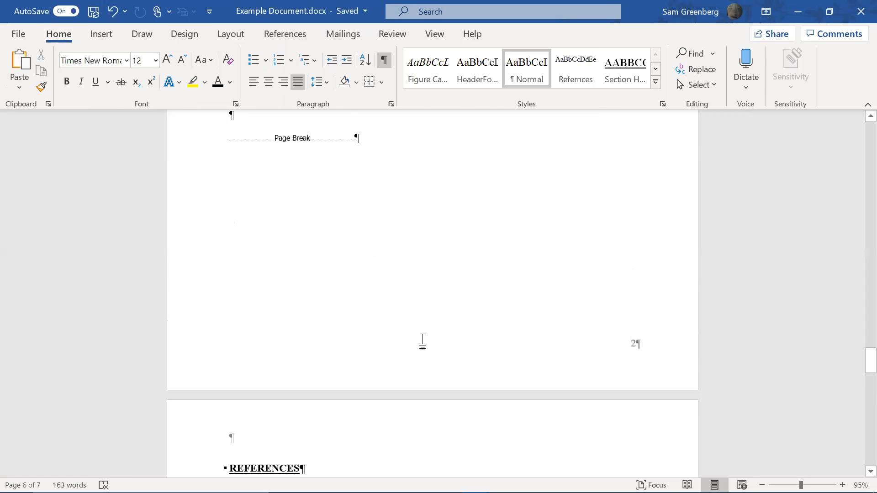
{"action": "scroll", "coordinate": [428, 337], "scroll_direction": "up", "scroll_amount": 15}
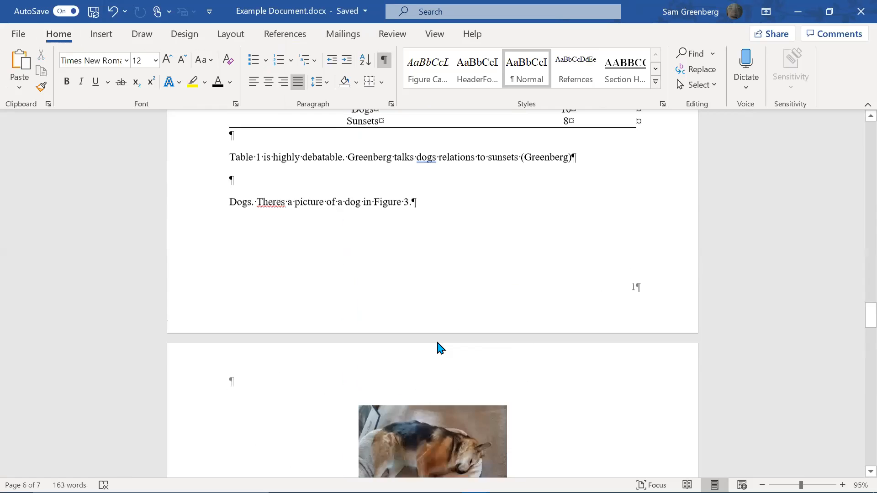
{"action": "scroll", "coordinate": [466, 332], "scroll_direction": "down", "scroll_amount": 1}
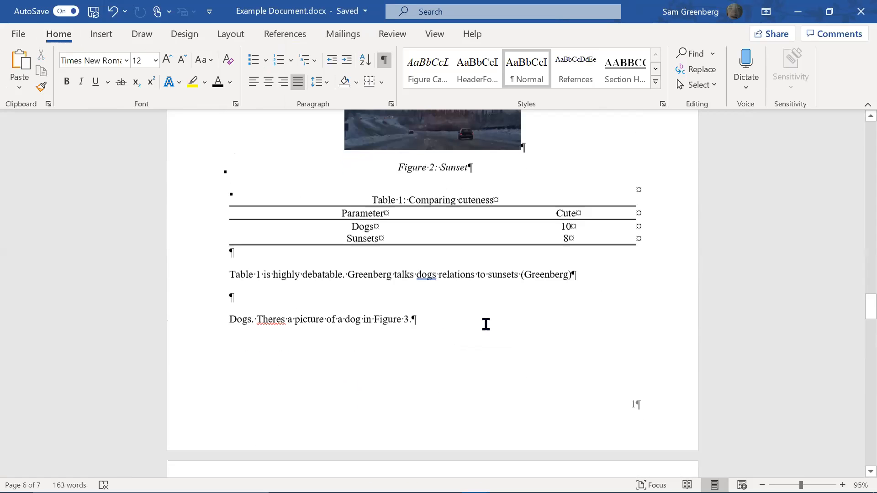
{"action": "left_click", "coordinate": [520, 268]}
{"action": "key", "text": "Left"}
{"action": "key", "text": "Right"}
{"action": "key", "text": "BackSpace"}
{"action": "key", "text": "BackSpace"}
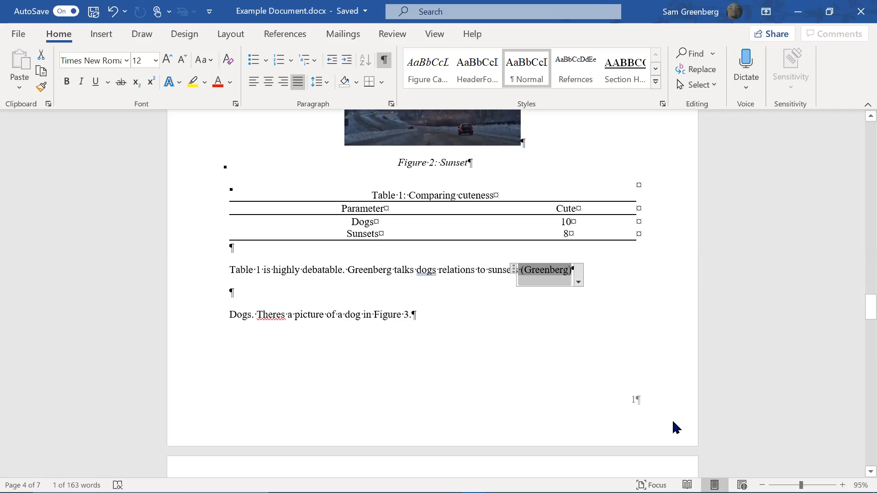
{"action": "key", "text": "BackSpace"}
{"action": "key", "text": "Right"}
{"action": "key", "text": "BackSpace"}
{"action": "key", "text": "Right"}
{"action": "key", "text": "BackSpace"}
{"action": "key", "text": "BackSpace"}
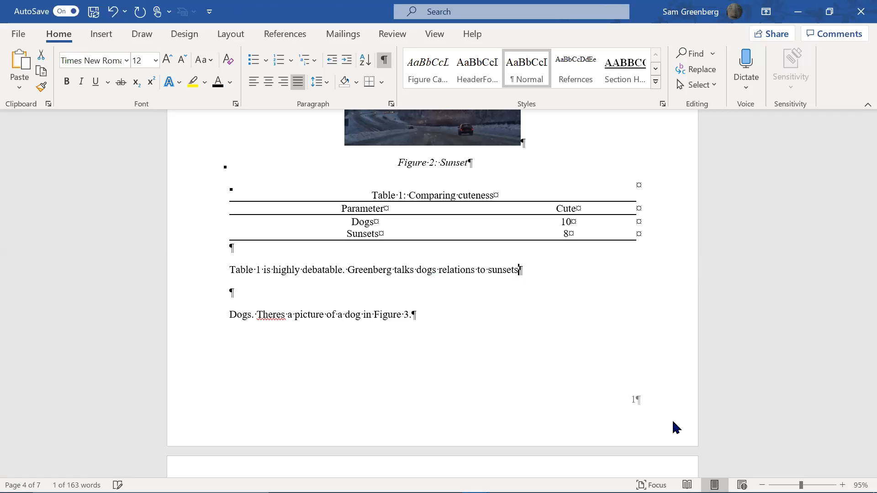
{"action": "type", "text": "."}
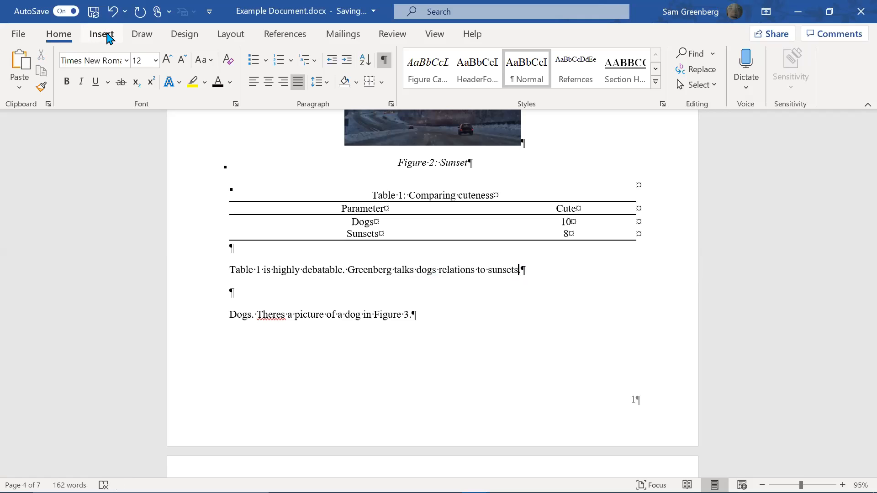
Add a Reference caption label, then delete the stray Reference, Ref and Picture labels, keeping Figure
{"action": "left_click", "coordinate": [290, 42]}
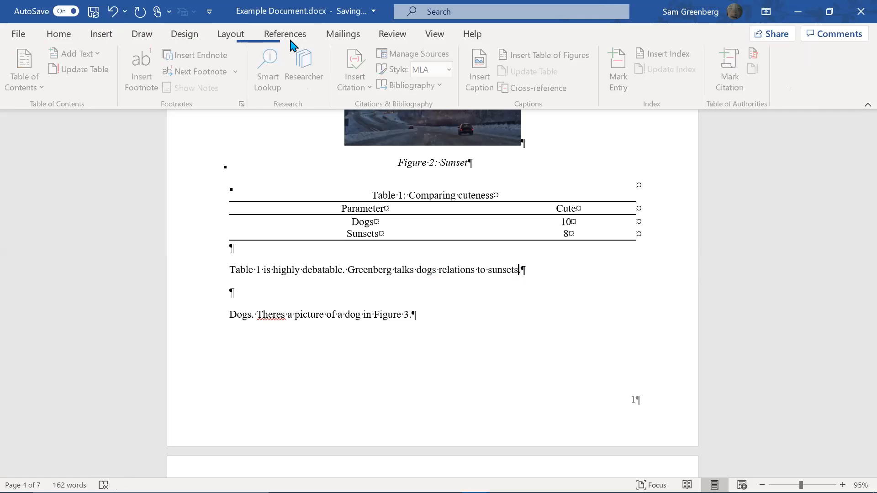
{"action": "left_click", "coordinate": [475, 88]}
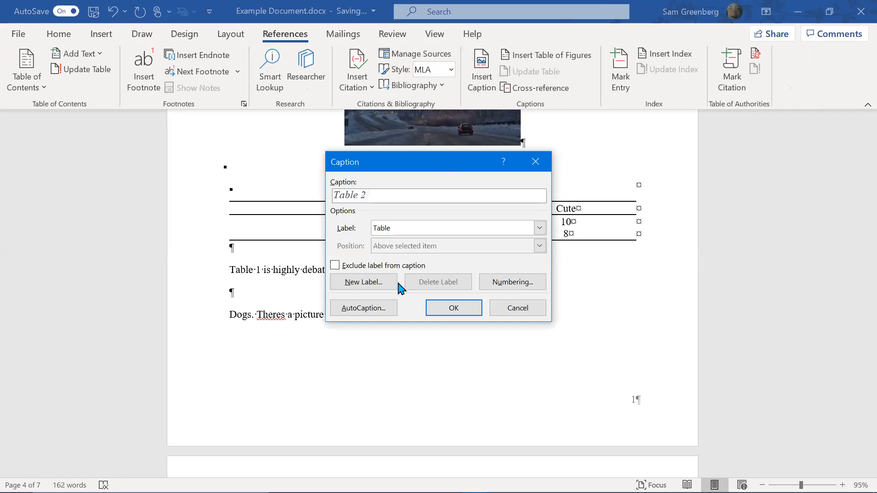
{"action": "left_click", "coordinate": [389, 286]}
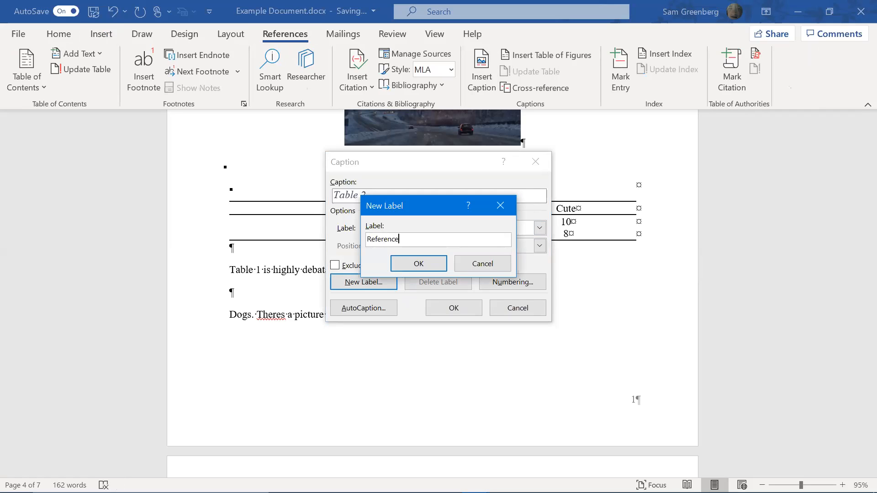
{"action": "key", "text": "Return"}
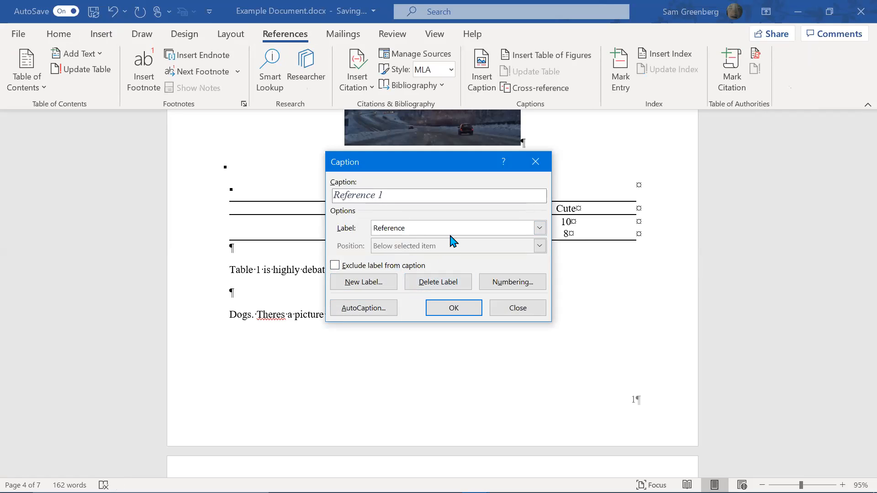
{"action": "left_click", "coordinate": [449, 280]}
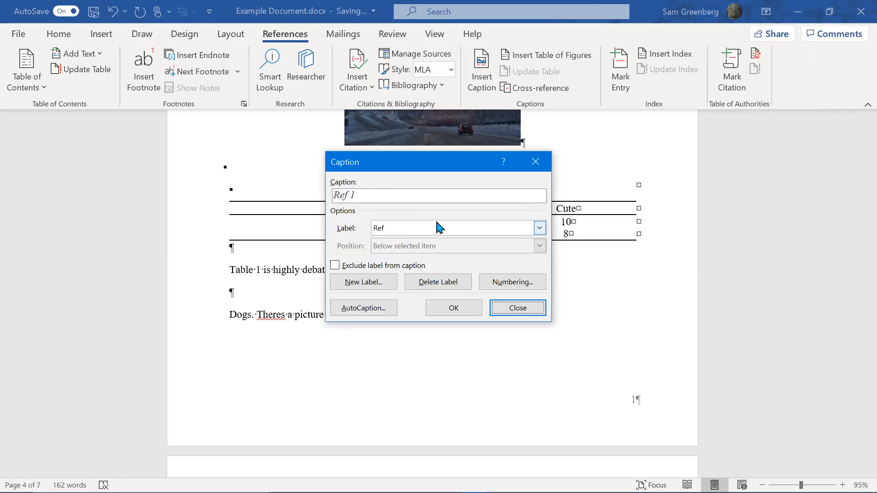
{"action": "left_click", "coordinate": [437, 289]}
{"action": "left_click", "coordinate": [434, 286]}
{"action": "left_click", "coordinate": [416, 229]}
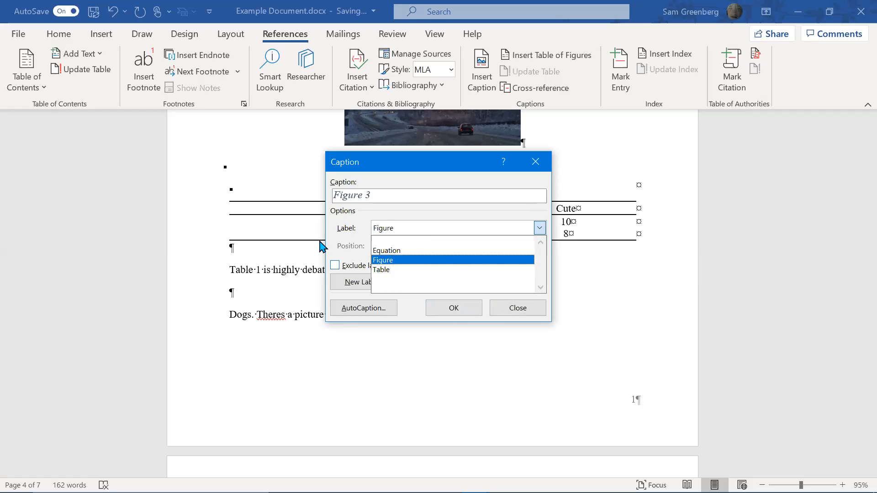
{"action": "left_click", "coordinate": [342, 246]}
Recreate the Reference label with label text excluded and insert the bare number 1 after 'sunsets'
{"action": "left_click", "coordinate": [370, 283]}
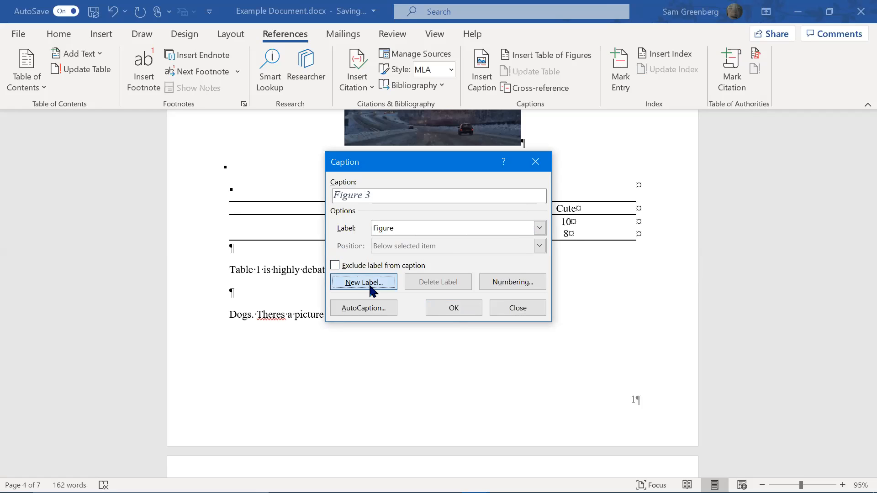
{"action": "type", "text": "Reference"}
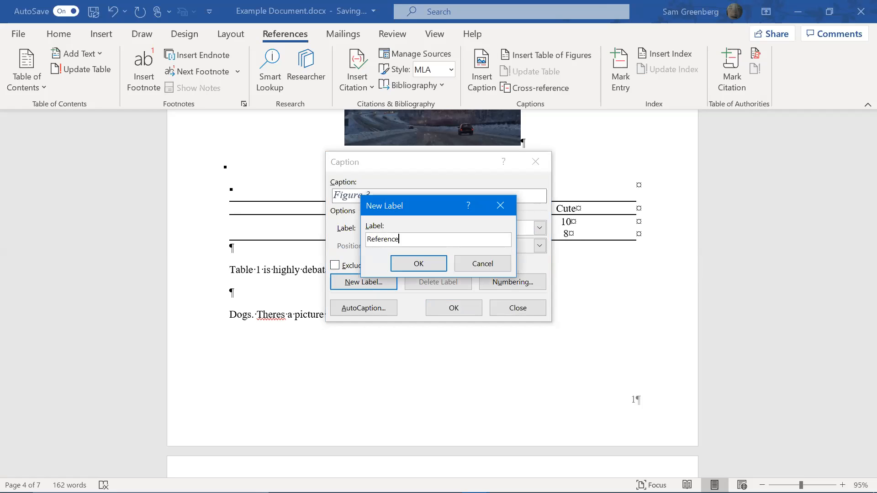
{"action": "key", "text": "Return"}
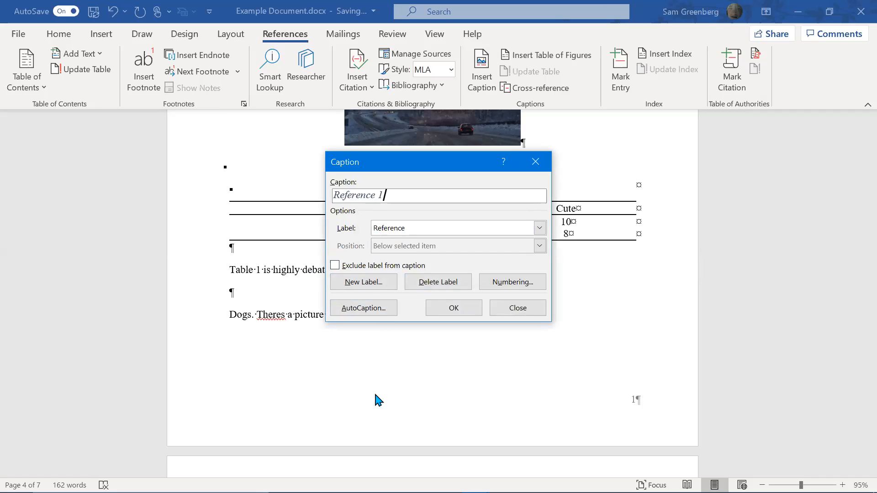
{"action": "left_click", "coordinate": [375, 270]}
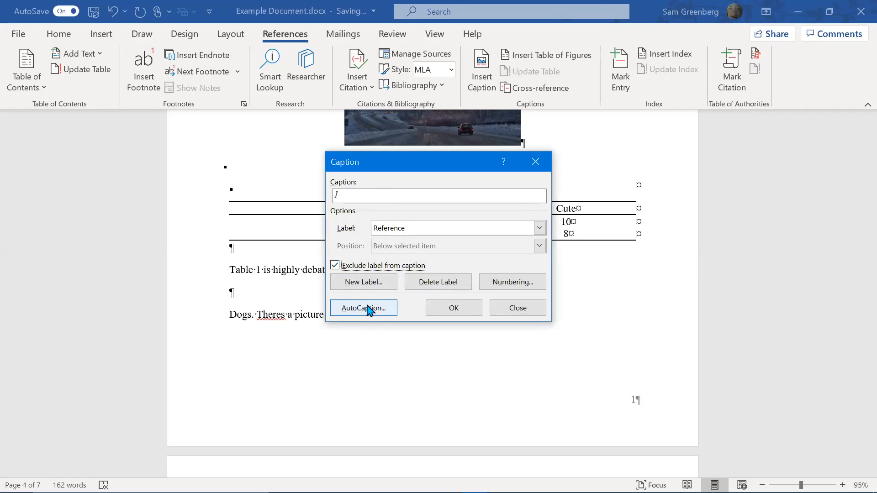
{"action": "left_click", "coordinate": [440, 314]}
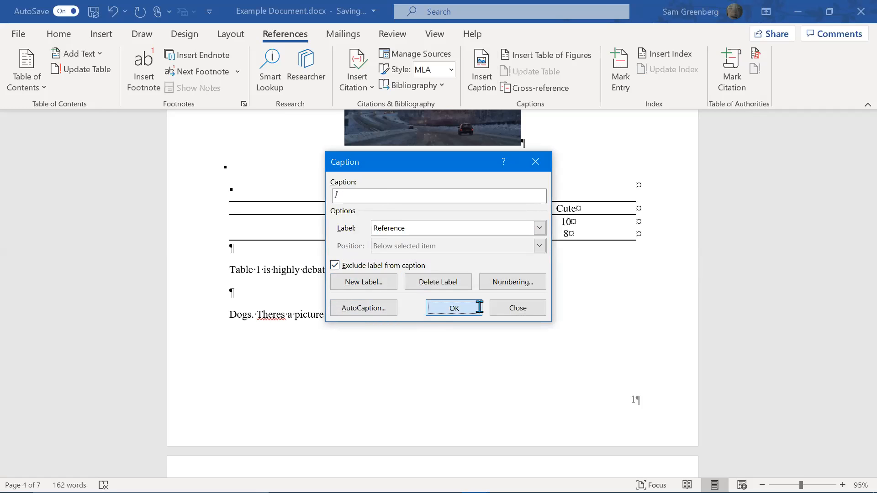
Return the Table 1 paragraph to Normal style and superscript the 1 after 'sunsets'
{"action": "left_click", "coordinate": [71, 35]}
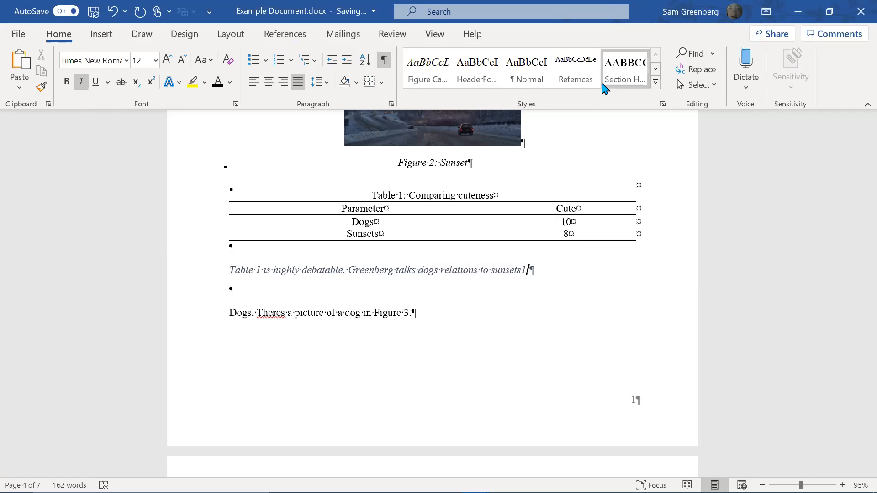
{"action": "left_click", "coordinate": [511, 78]}
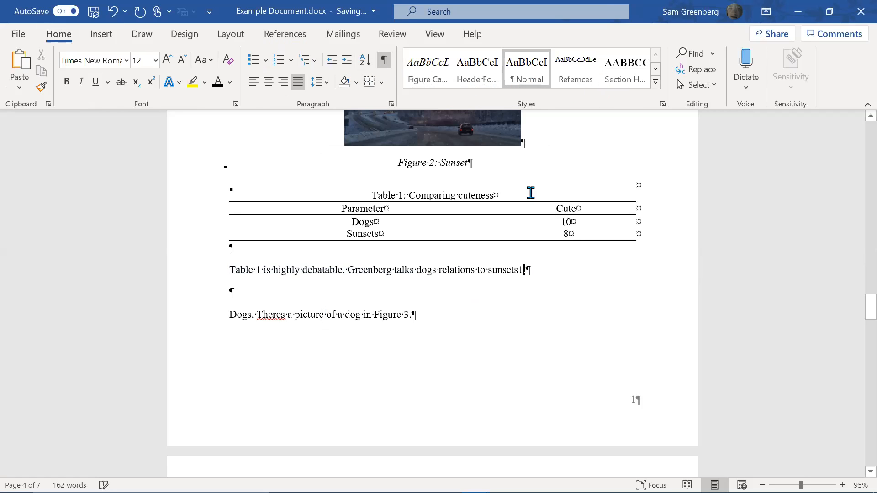
{"action": "key", "text": "shift+Left"}
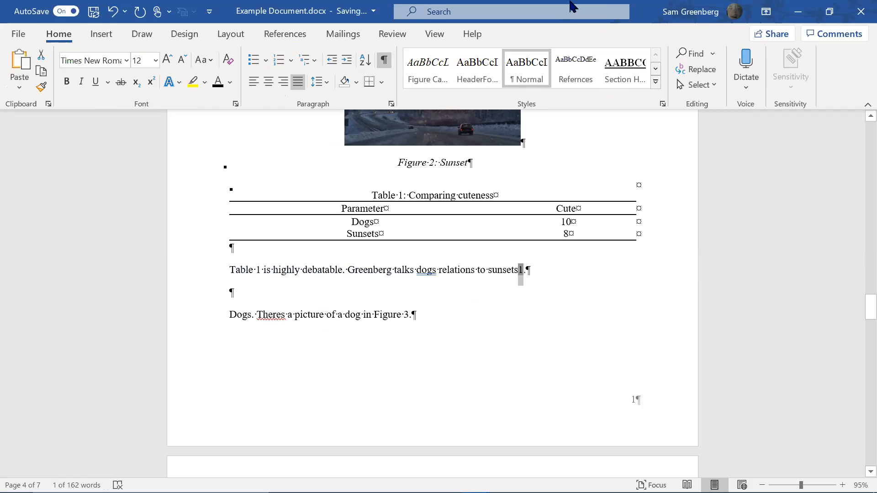
{"action": "left_click", "coordinate": [582, 78]}
Remove the stray superscript 1 that was typed after 'highly'
{"action": "left_click", "coordinate": [526, 280]}
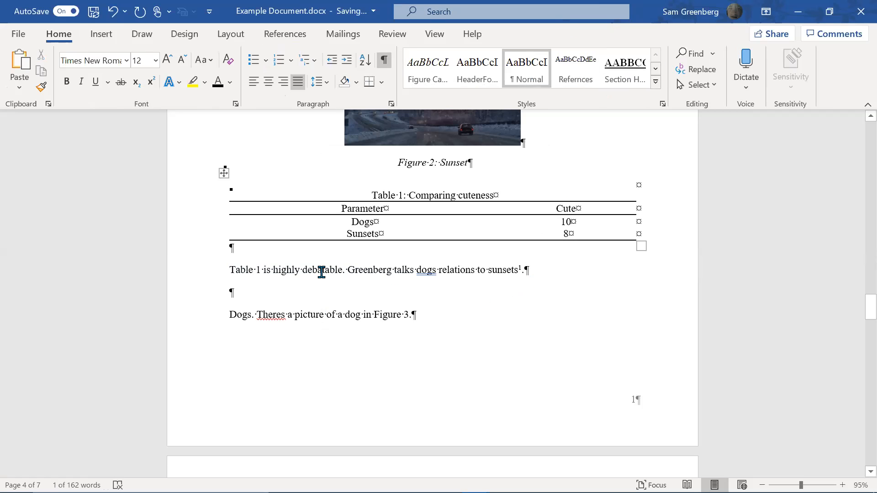
{"action": "left_click", "coordinate": [304, 268]}
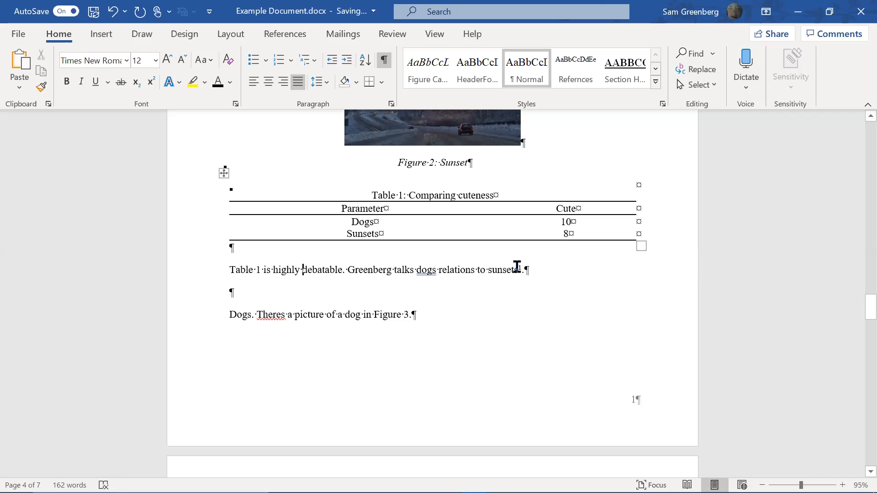
{"action": "key", "text": "ctrl+shift+plus"}
{"action": "type", "text": "1"}
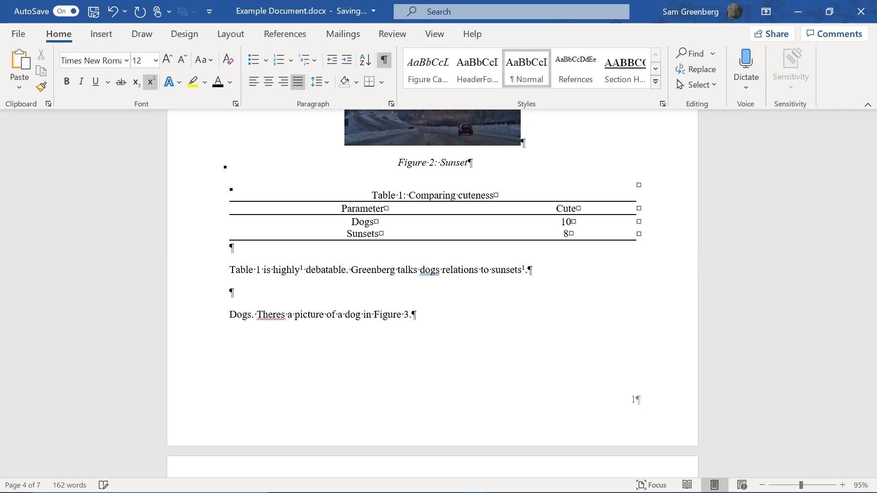
{"action": "key", "text": "BackSpace"}
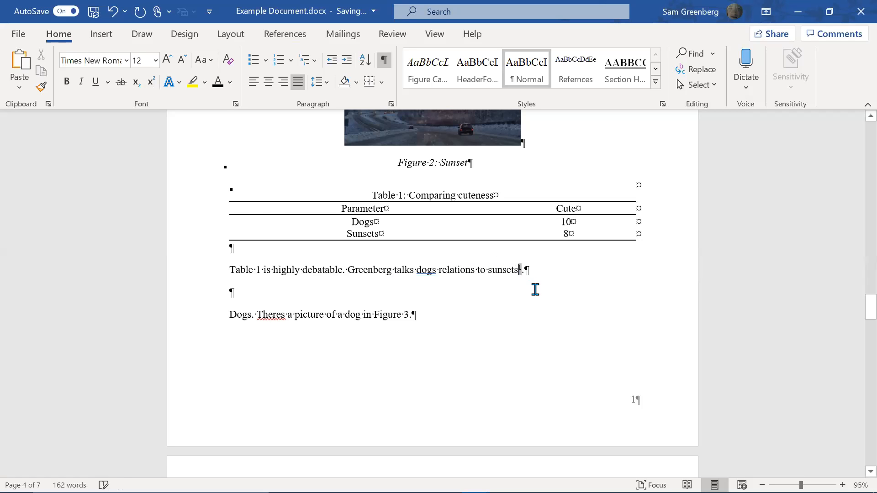
Scroll to the REFERENCES page and place the caret at the start of the second reference entry
{"action": "scroll", "coordinate": [530, 292], "scroll_direction": "down", "scroll_amount": 15}
{"action": "scroll", "coordinate": [509, 329], "scroll_direction": "down", "scroll_amount": 8}
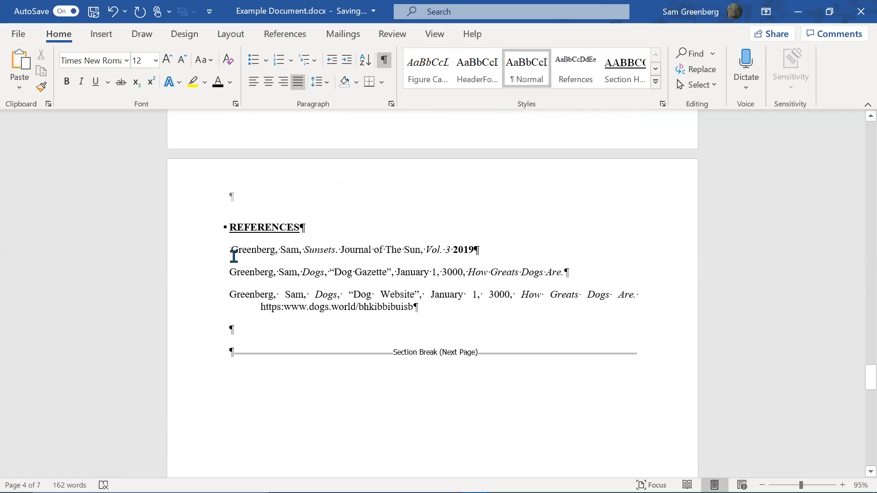
{"action": "scroll", "coordinate": [260, 297], "scroll_direction": "up", "scroll_amount": 20}
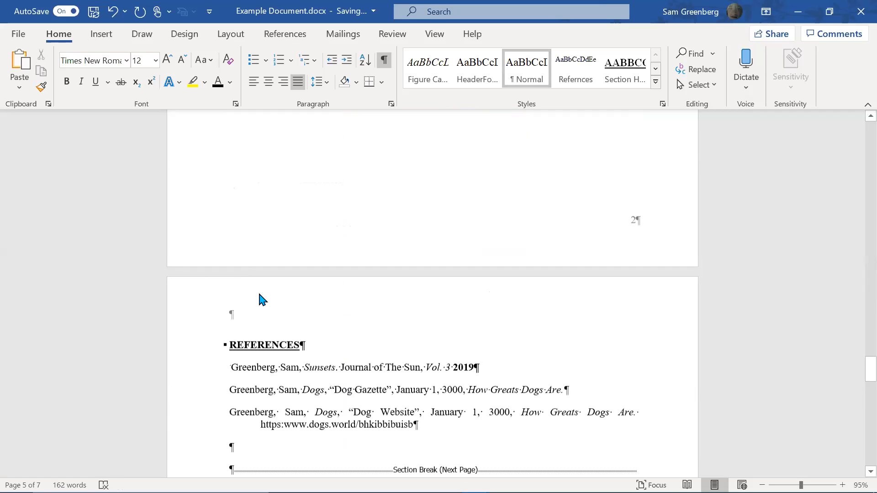
{"action": "scroll", "coordinate": [336, 249], "scroll_direction": "up", "scroll_amount": 3}
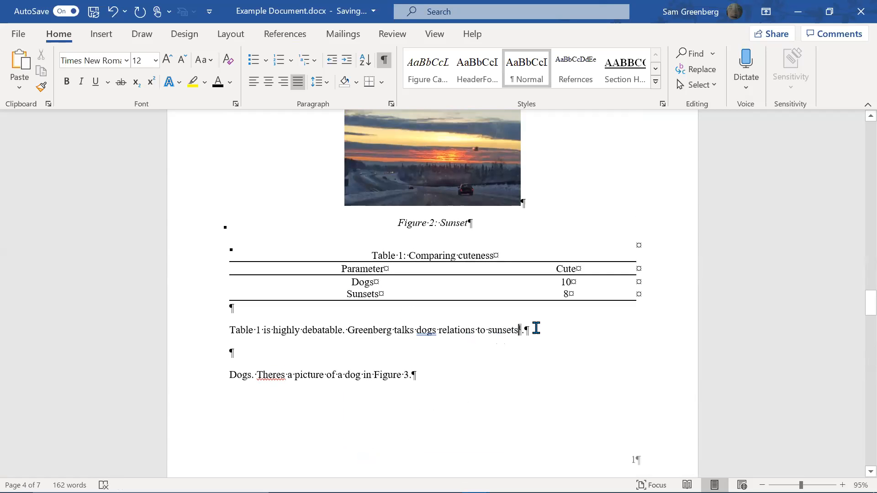
{"action": "scroll", "coordinate": [511, 347], "scroll_direction": "down", "scroll_amount": 4}
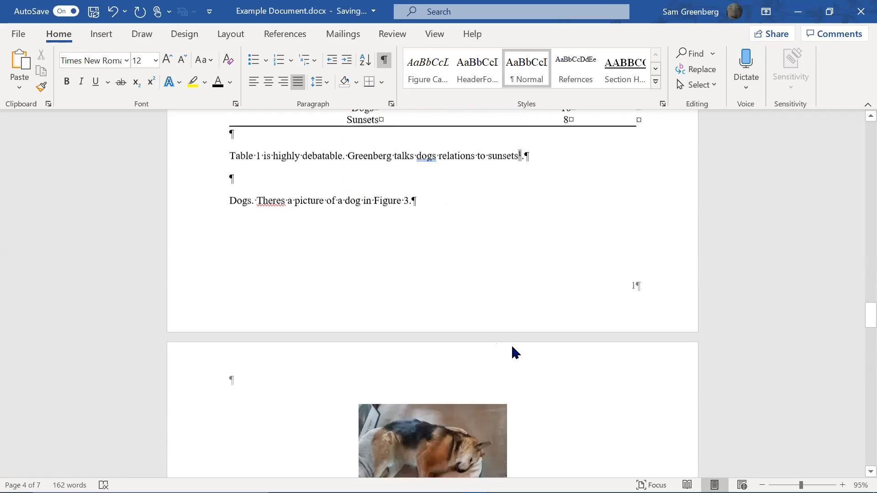
{"action": "scroll", "coordinate": [501, 204], "scroll_direction": "up", "scroll_amount": 1}
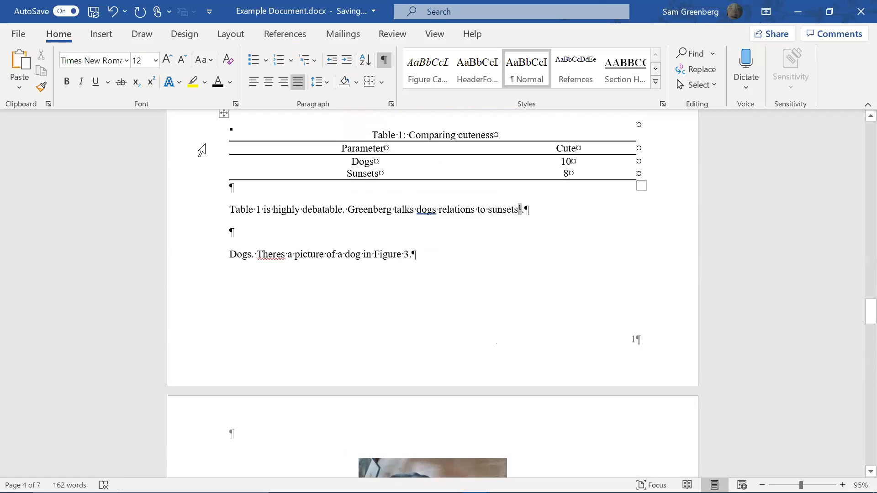
{"action": "left_click", "coordinate": [298, 34]}
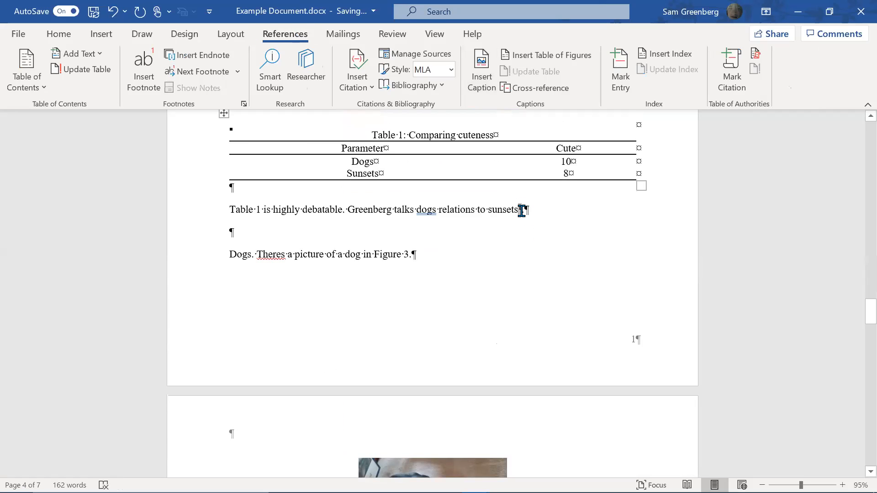
{"action": "scroll", "coordinate": [522, 210], "scroll_direction": "down", "scroll_amount": 20}
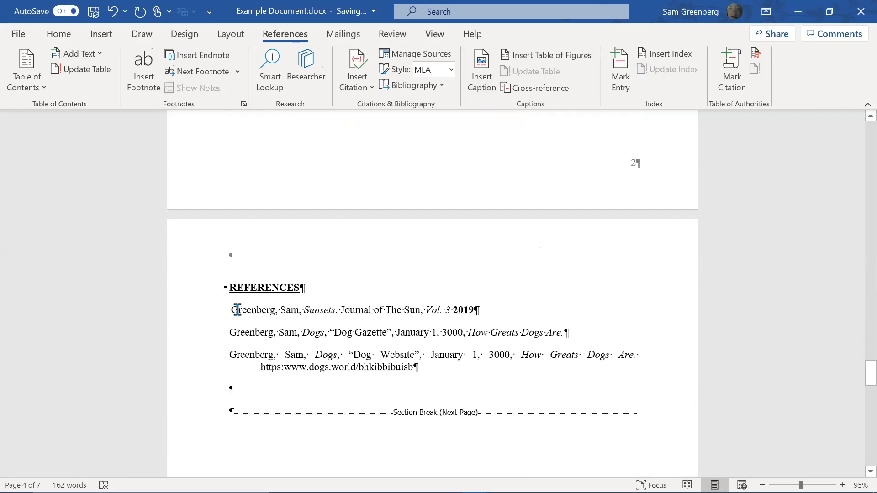
{"action": "left_click", "coordinate": [229, 332]}
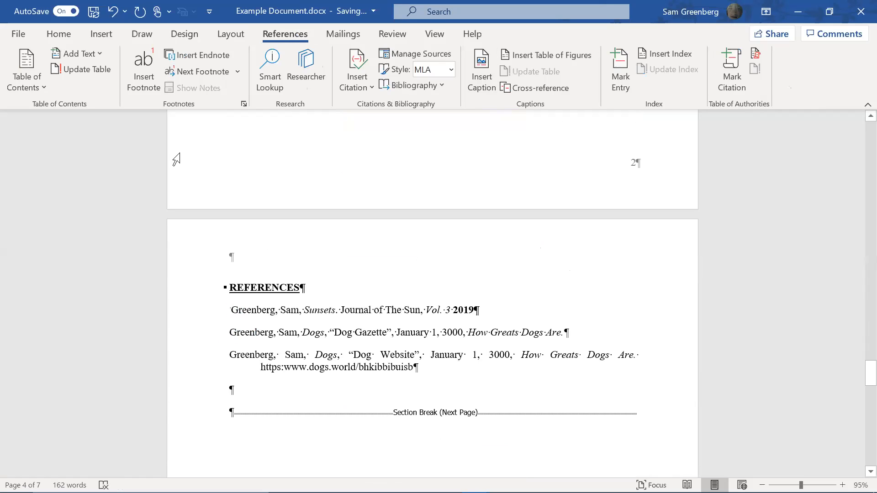
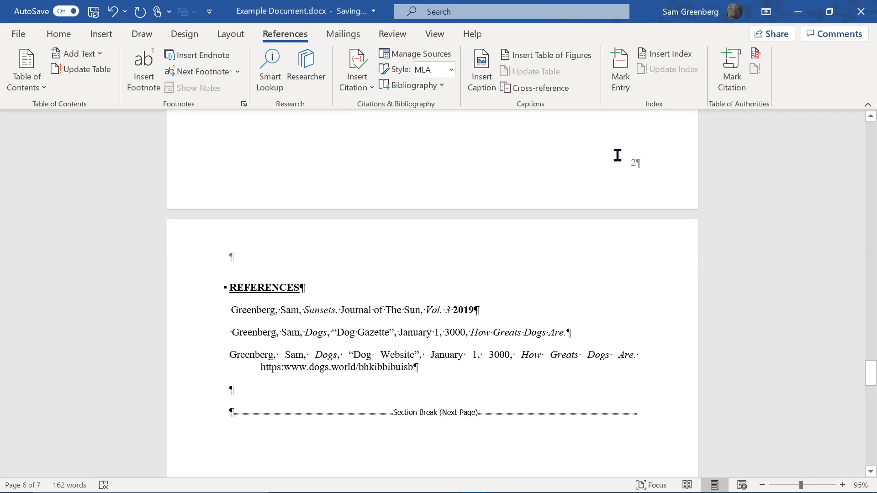
Insert a cross-reference to the Reference item, showing only label and number, into the Dog Gazette entry
{"action": "left_click", "coordinate": [119, 36]}
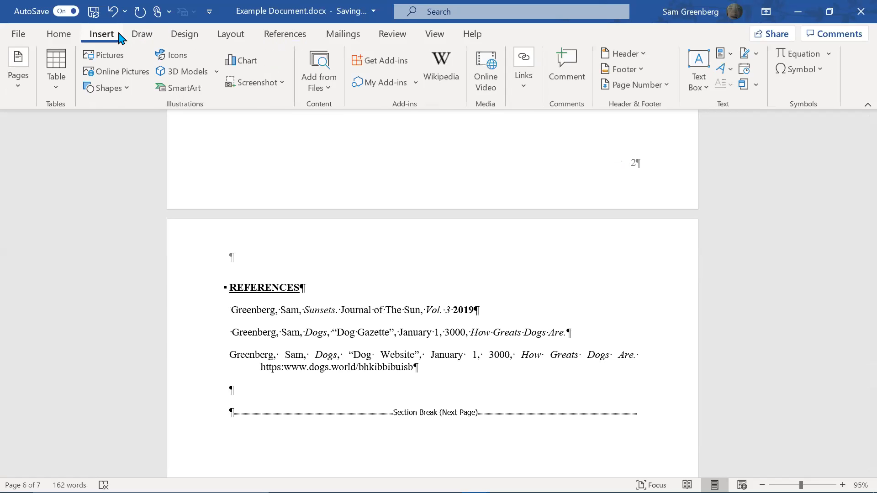
{"action": "left_click", "coordinate": [535, 87]}
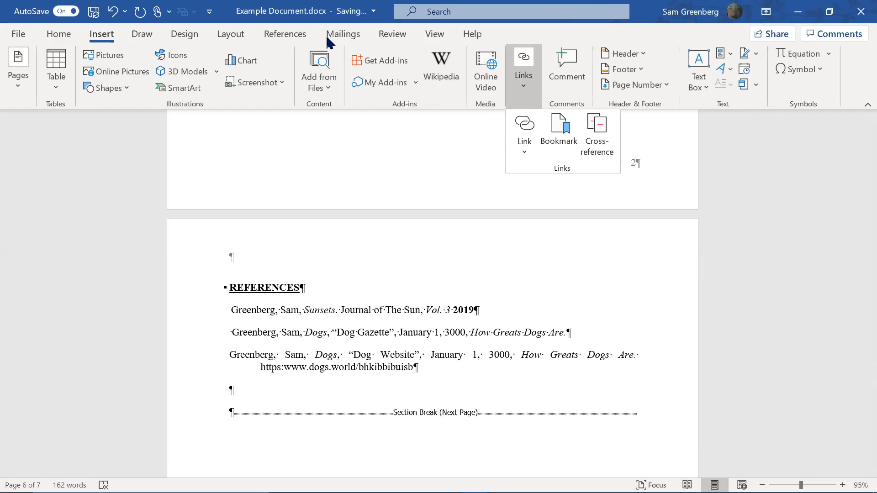
{"action": "left_click", "coordinate": [279, 39]}
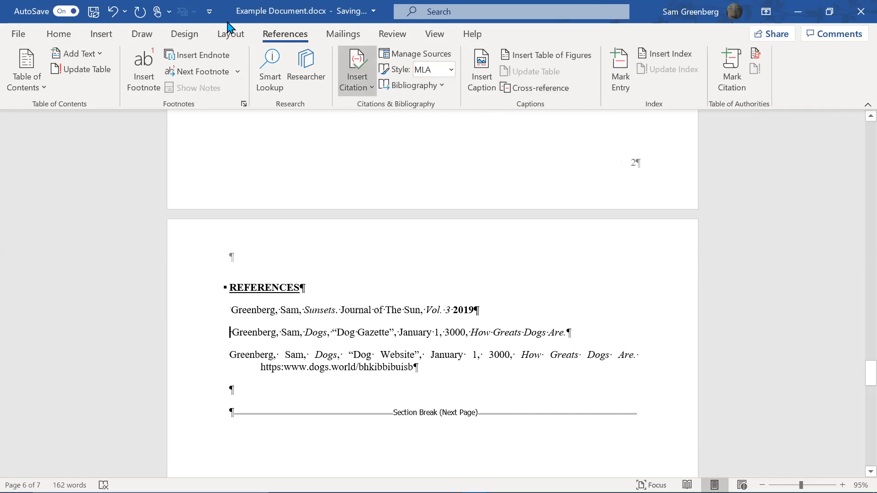
{"action": "left_click", "coordinate": [105, 34]}
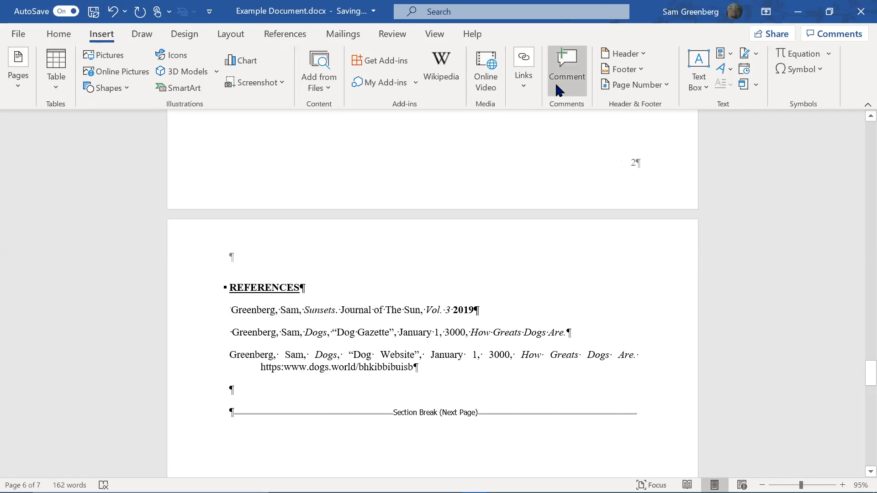
{"action": "left_click", "coordinate": [521, 104]}
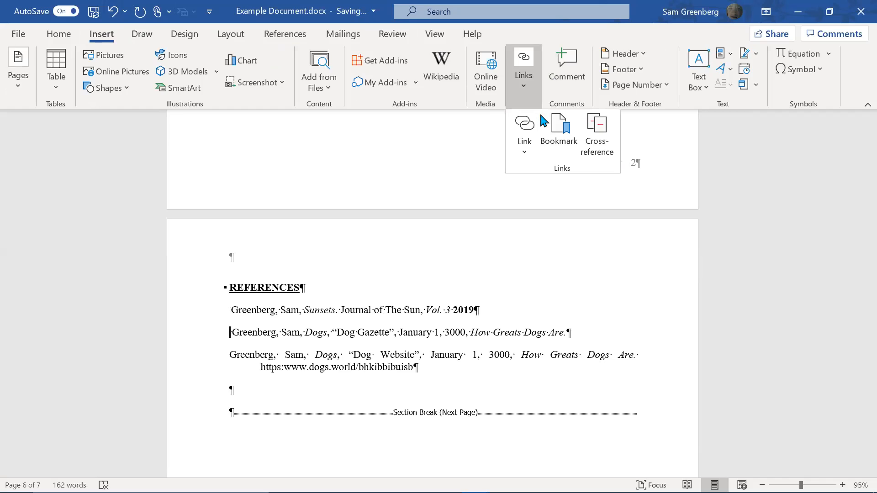
{"action": "left_click", "coordinate": [597, 132]}
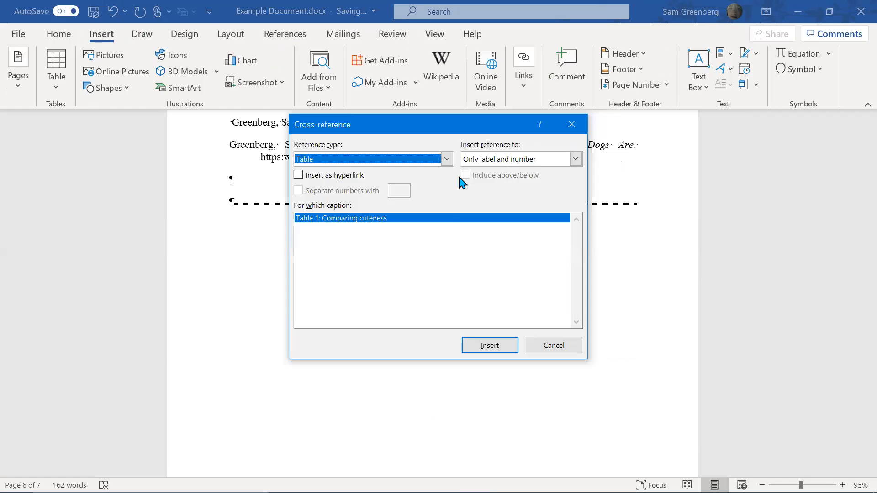
{"action": "left_click", "coordinate": [447, 159]}
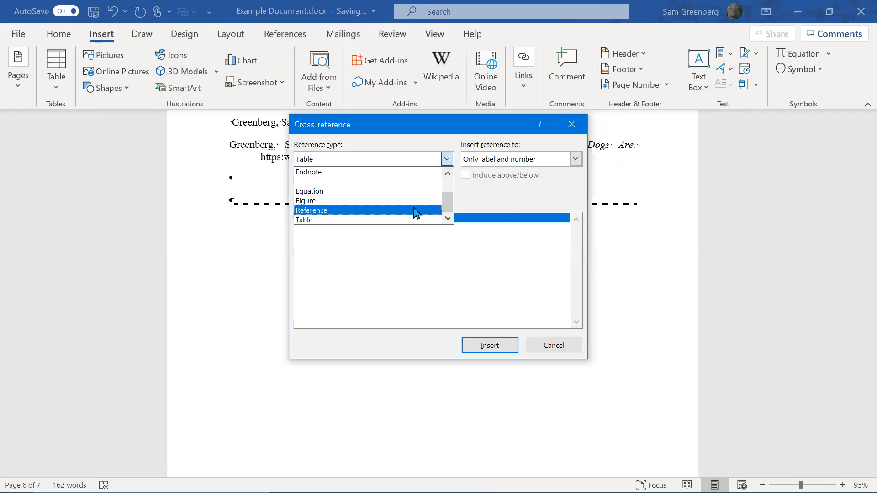
{"action": "left_click", "coordinate": [417, 210]}
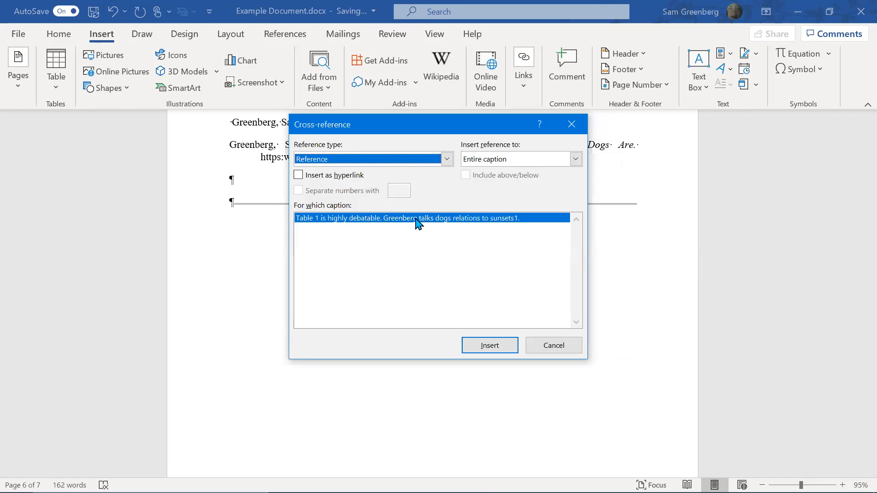
{"action": "left_click", "coordinate": [416, 219]}
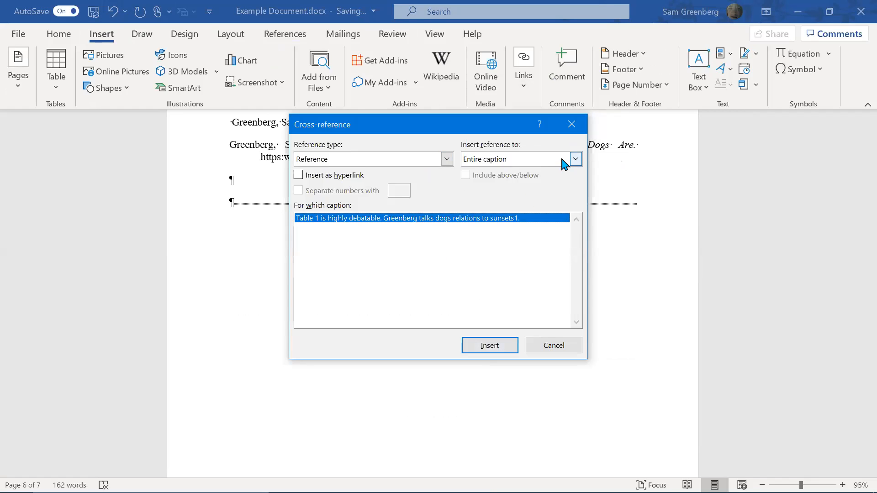
{"action": "left_click", "coordinate": [575, 158]}
{"action": "left_click", "coordinate": [535, 182]}
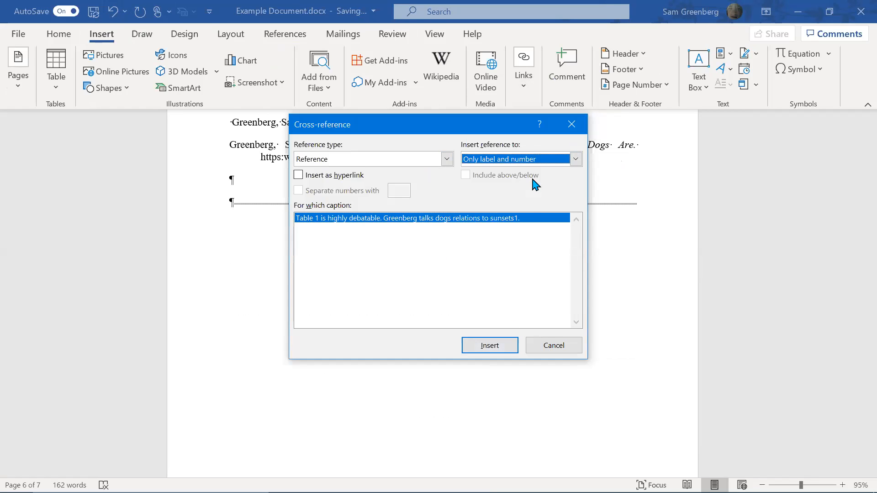
{"action": "left_click", "coordinate": [479, 346]}
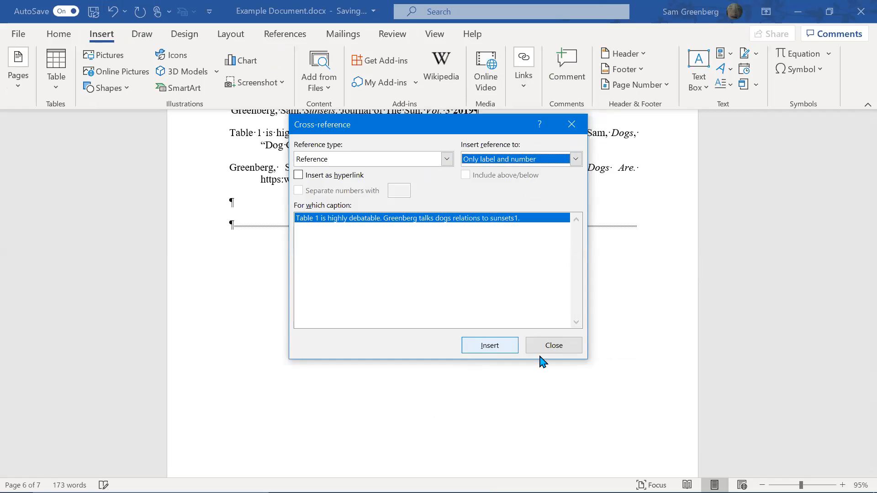
Close the Cross-reference dialog and check the newly inserted cross-reference text
{"action": "left_click", "coordinate": [554, 346]}
{"action": "scroll", "coordinate": [523, 328], "scroll_direction": "up", "scroll_amount": 3}
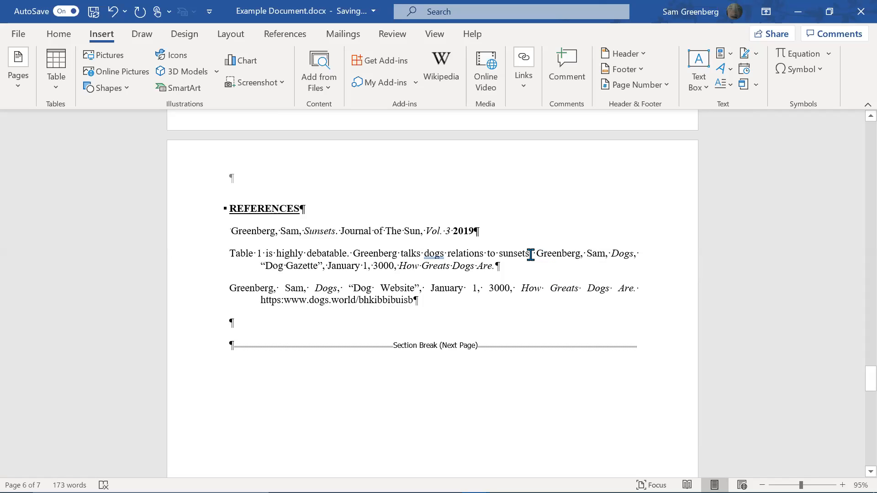
{"action": "key", "text": "shift+Home"}
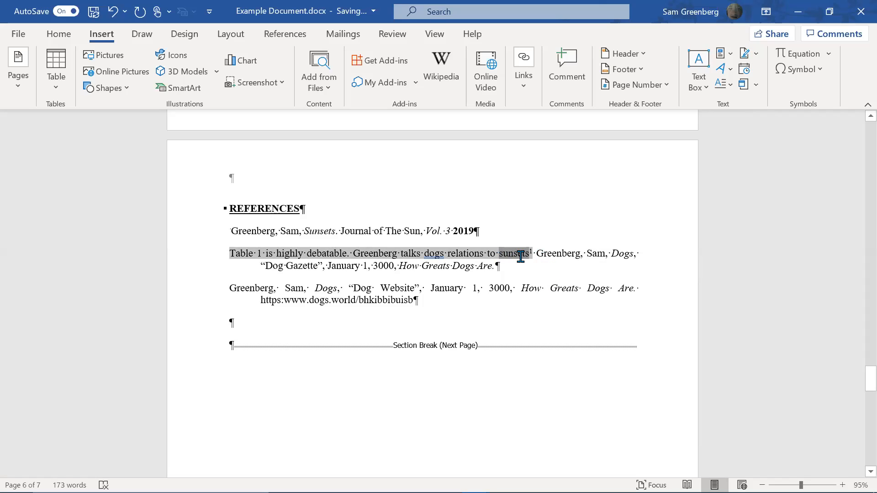
{"action": "left_click", "coordinate": [520, 277]}
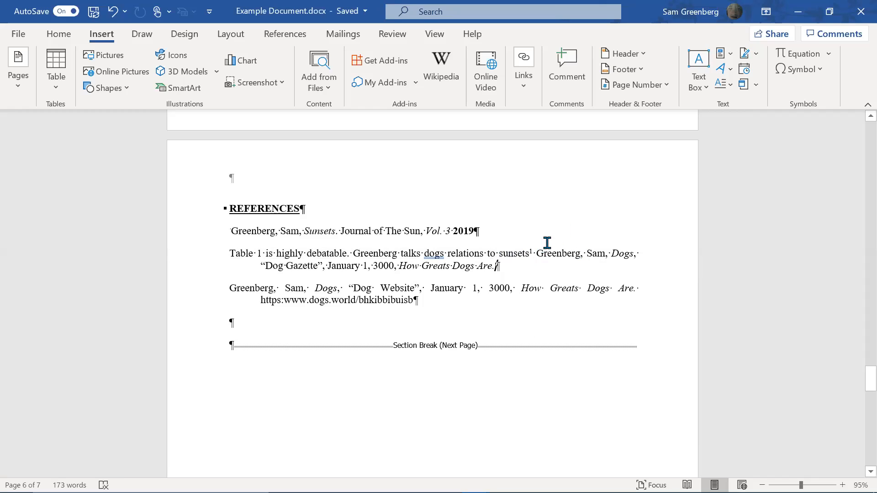
Add a new note line in parentheses below the Sunsets entry
{"action": "left_click", "coordinate": [509, 227]}
{"action": "key", "text": "Return"}
{"action": "type", "text": "(Fo"}
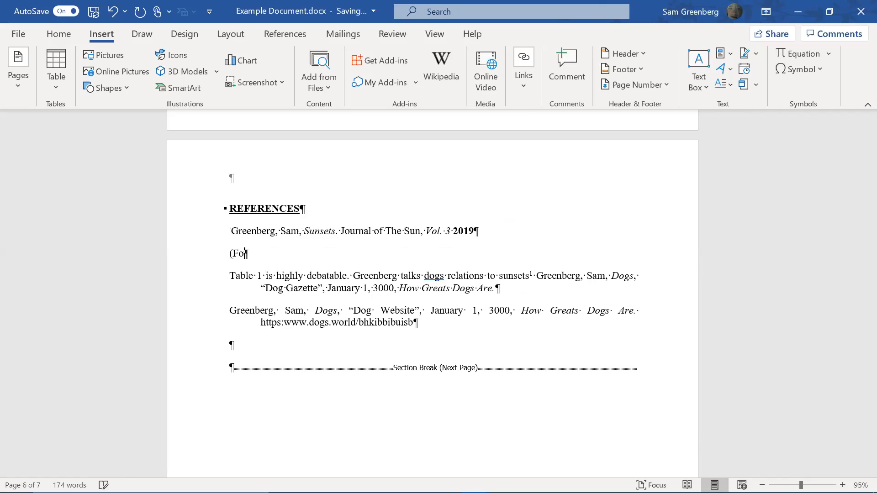
{"action": "type", "text": ")"}
Show the Dog Gazette cross-reference as its REF field code and complete the note as '(alt+F9)'
{"action": "left_click", "coordinate": [509, 295]}
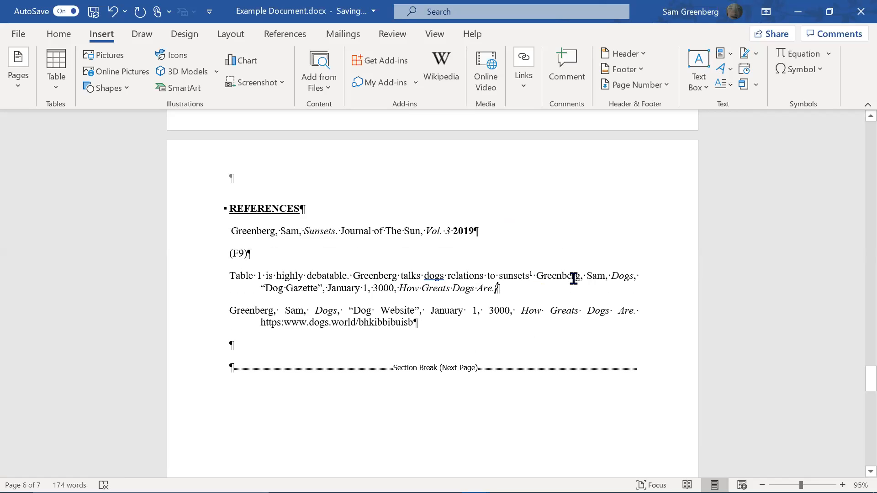
{"action": "key", "text": "alt+F9"}
{"action": "key", "text": "Up"}
{"action": "key", "text": "Up"}
{"action": "key", "text": "Left"}
{"action": "key", "text": "Left"}
{"action": "key", "text": "Left"}
{"action": "type", "text": "alt+"}
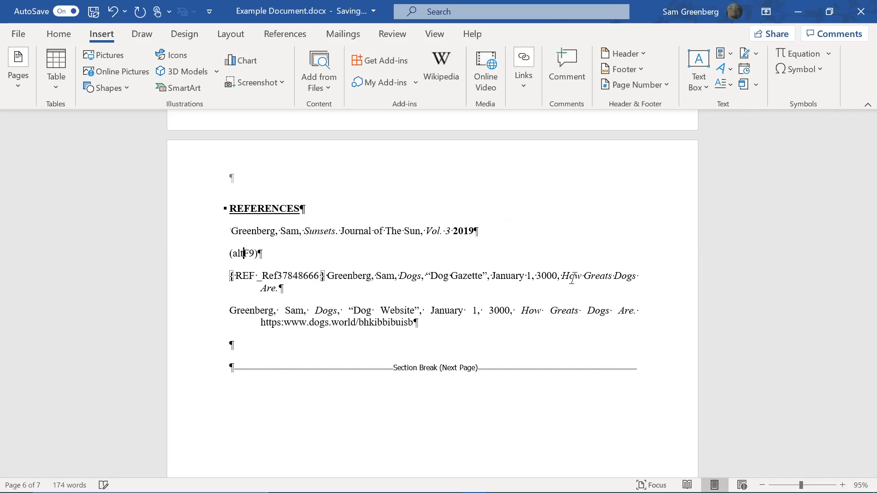
{"action": "left_click", "coordinate": [392, 252]}
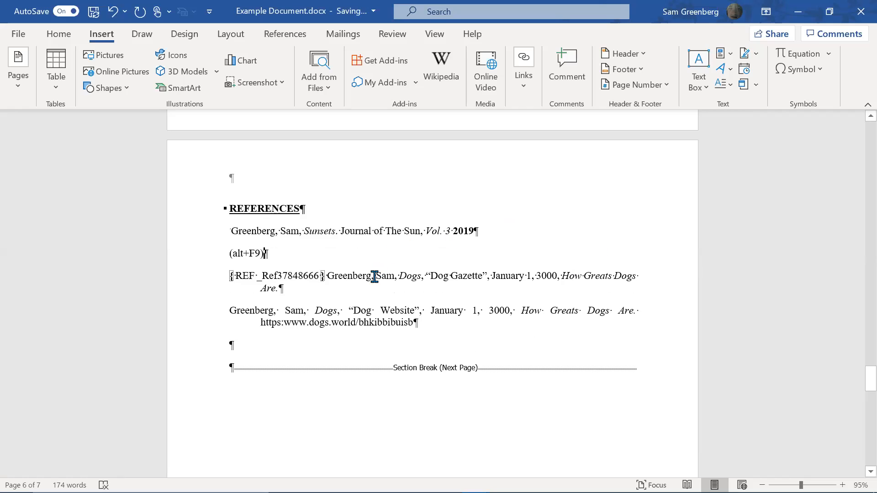
Find the sentence ending in 'sunsets' and select its entire SEQ Reference marker field
{"action": "scroll", "coordinate": [349, 287], "scroll_direction": "up", "scroll_amount": 10}
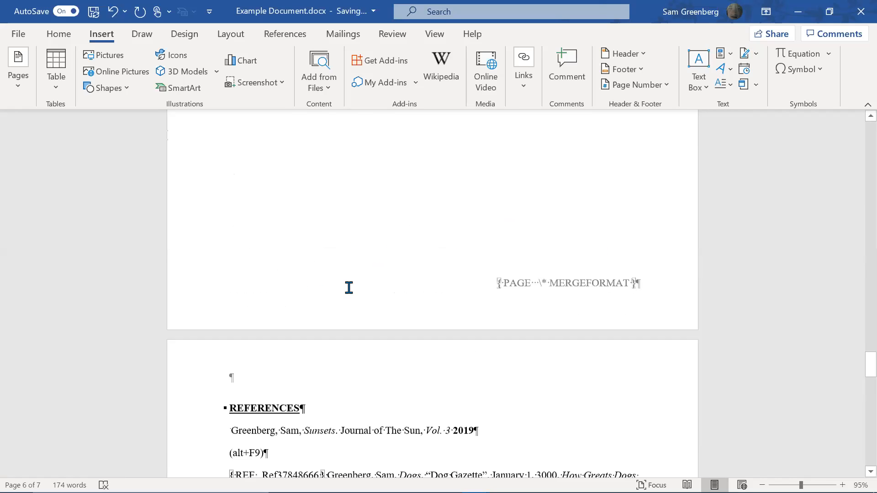
{"action": "scroll", "coordinate": [349, 287], "scroll_direction": "up", "scroll_amount": 4}
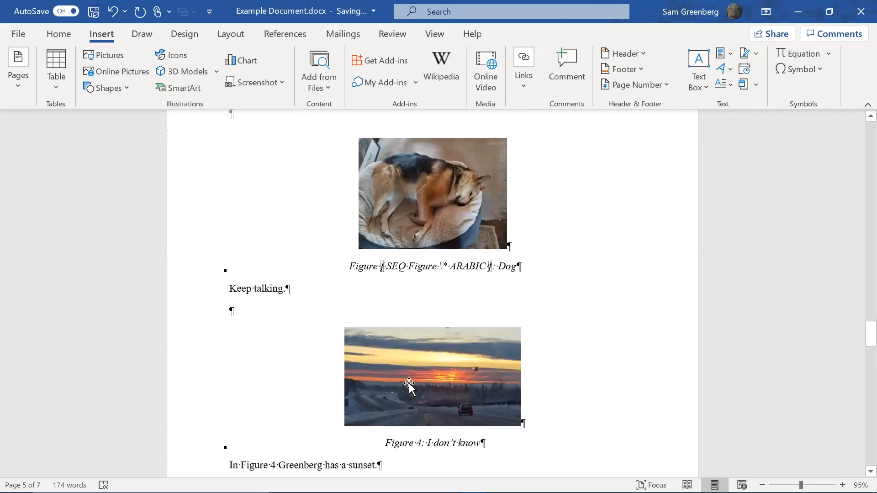
{"action": "scroll", "coordinate": [445, 406], "scroll_direction": "down", "scroll_amount": 1}
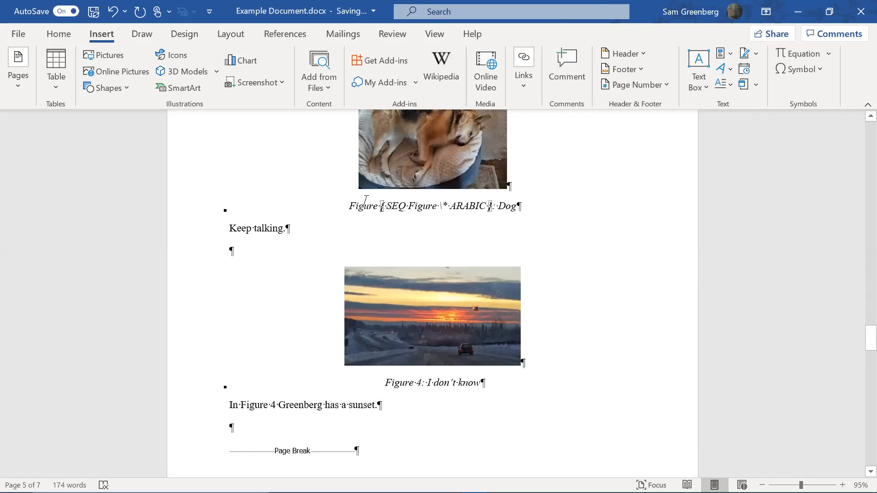
{"action": "scroll", "coordinate": [413, 200], "scroll_direction": "up", "scroll_amount": 2}
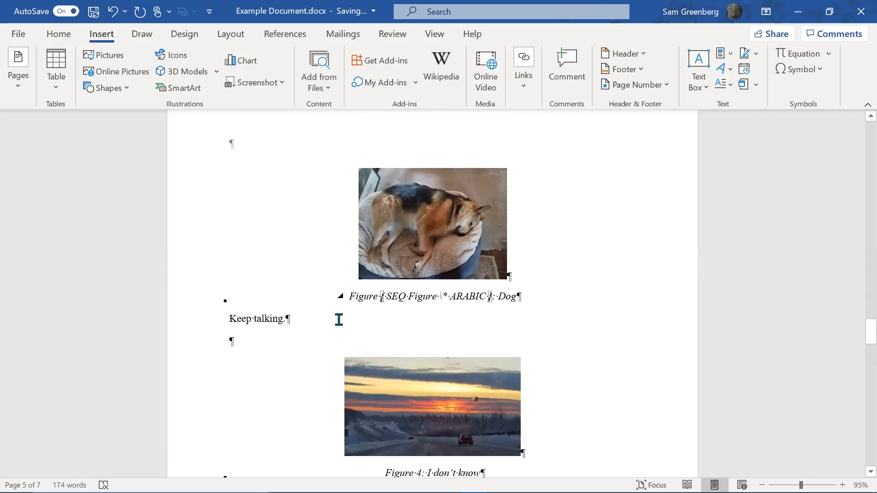
{"action": "scroll", "coordinate": [372, 308], "scroll_direction": "up", "scroll_amount": 3}
{"action": "scroll", "coordinate": [338, 320], "scroll_direction": "up", "scroll_amount": 3}
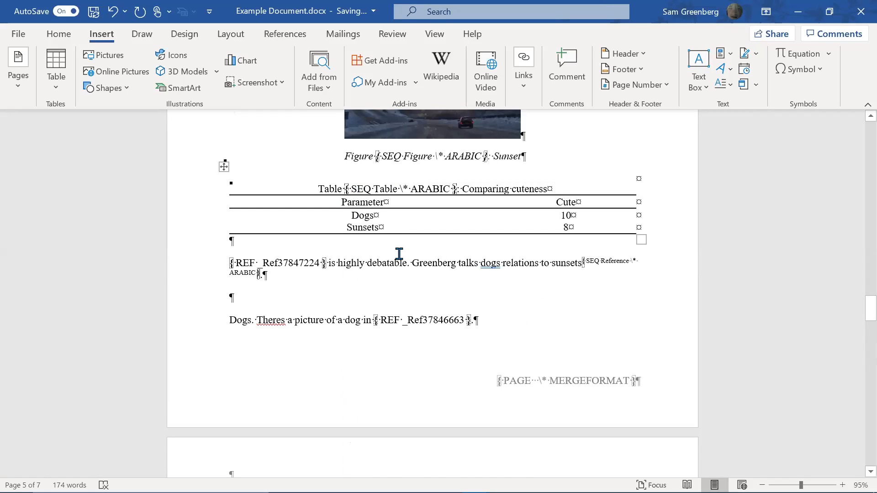
{"action": "scroll", "coordinate": [501, 287], "scroll_direction": "down", "scroll_amount": 3}
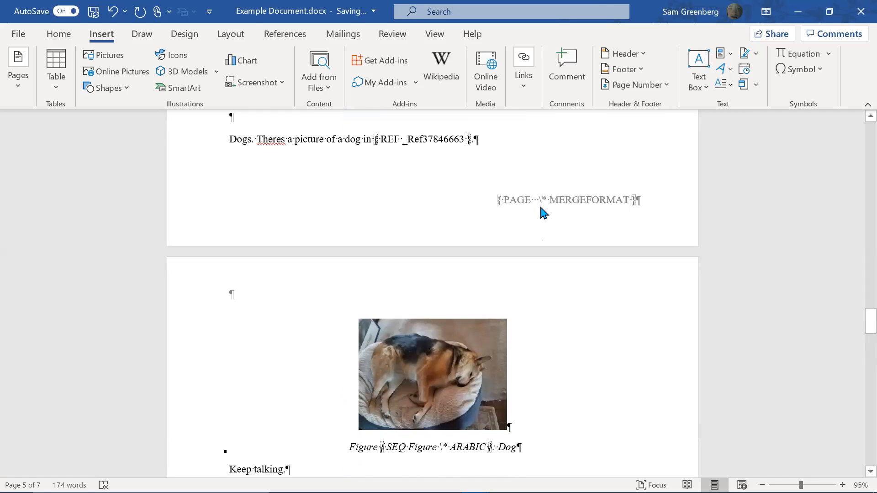
{"action": "scroll", "coordinate": [665, 212], "scroll_direction": "down", "scroll_amount": 12}
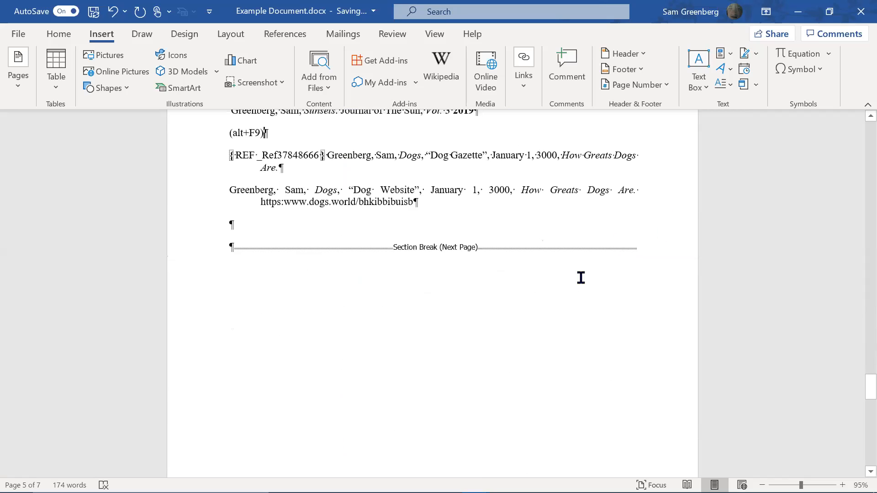
{"action": "scroll", "coordinate": [409, 276], "scroll_direction": "up", "scroll_amount": 2}
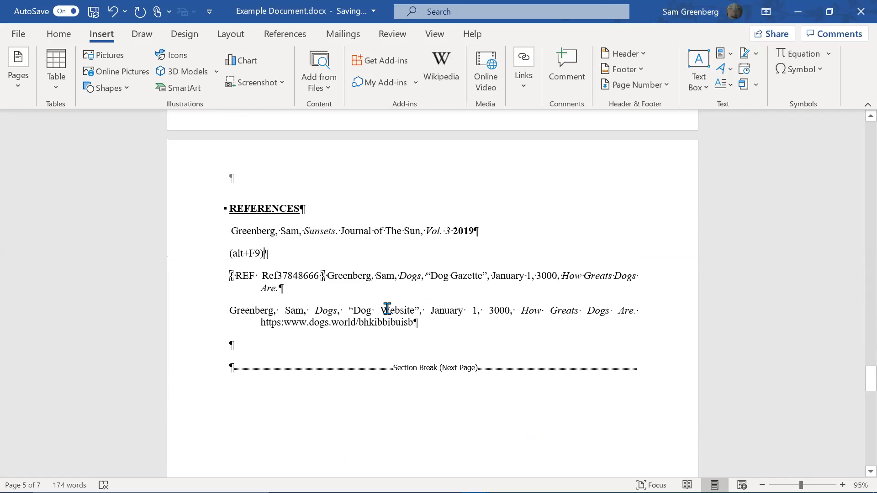
{"action": "scroll", "coordinate": [601, 163], "scroll_direction": "up", "scroll_amount": 4}
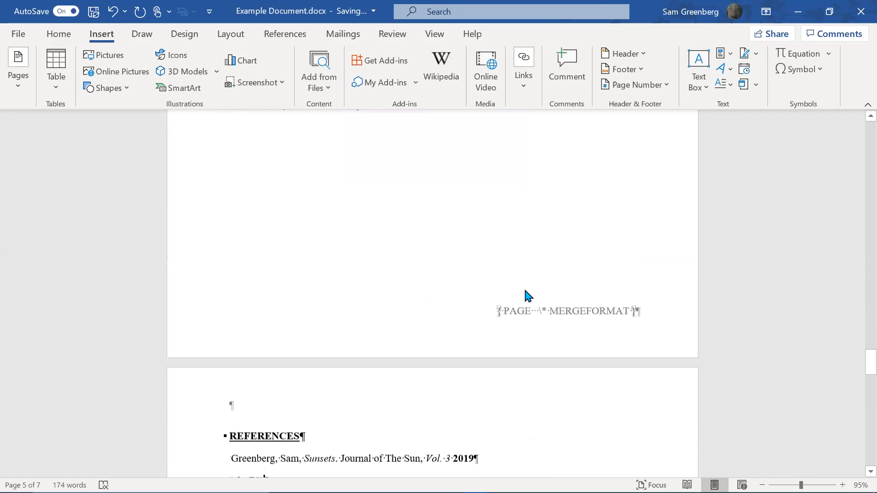
{"action": "scroll", "coordinate": [545, 310], "scroll_direction": "down", "scroll_amount": 3}
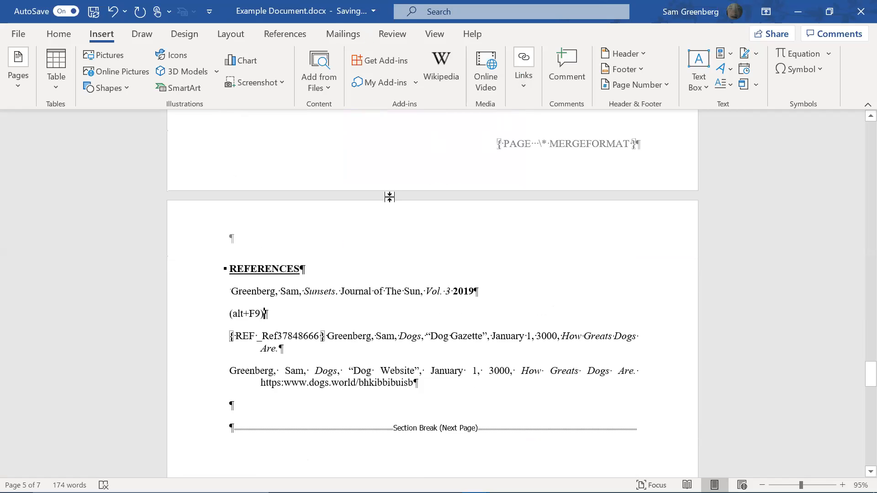
{"action": "scroll", "coordinate": [352, 323], "scroll_direction": "up", "scroll_amount": 10}
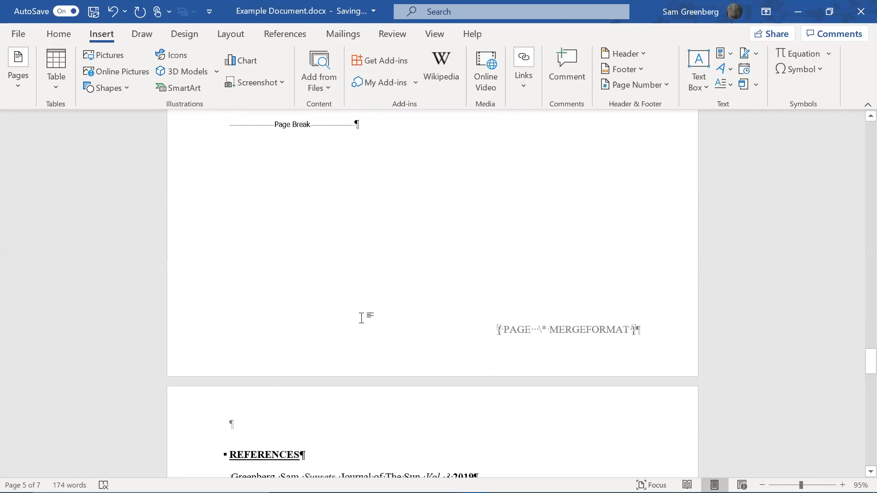
{"action": "scroll", "coordinate": [385, 306], "scroll_direction": "up", "scroll_amount": 6}
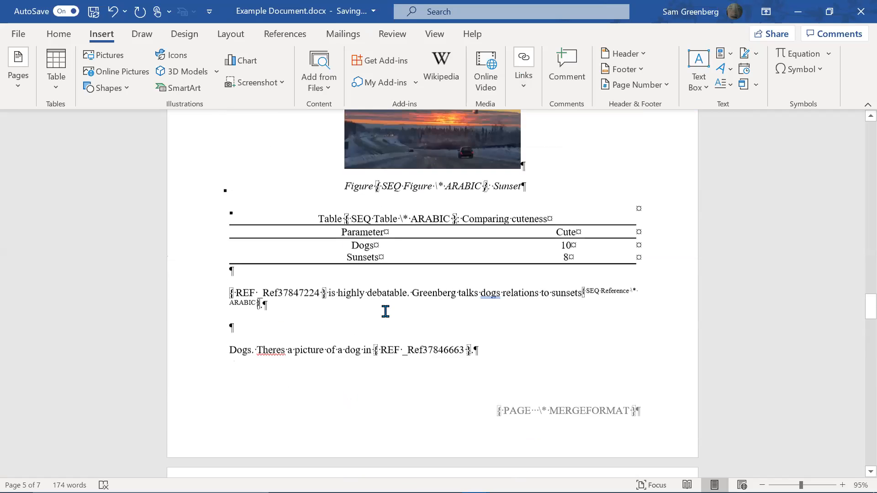
{"action": "scroll", "coordinate": [385, 311], "scroll_direction": "up", "scroll_amount": 1}
{"action": "scroll", "coordinate": [385, 309], "scroll_direction": "down", "scroll_amount": 3}
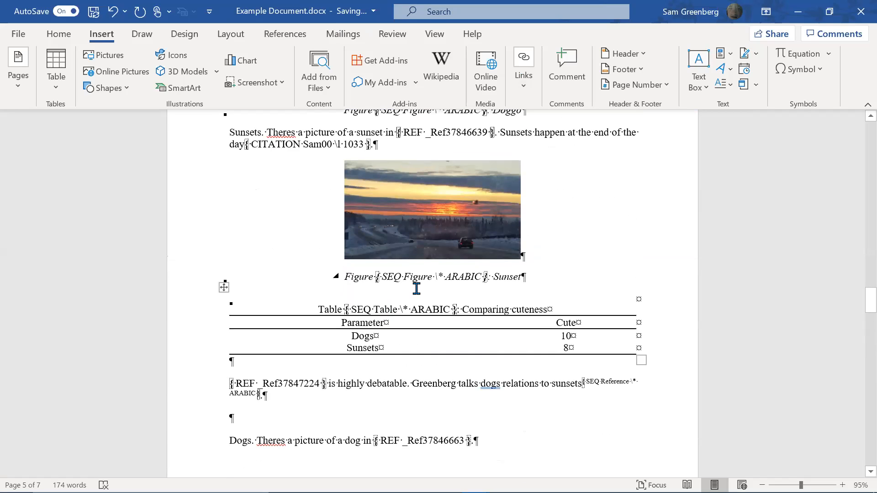
{"action": "left_click", "coordinate": [584, 355]}
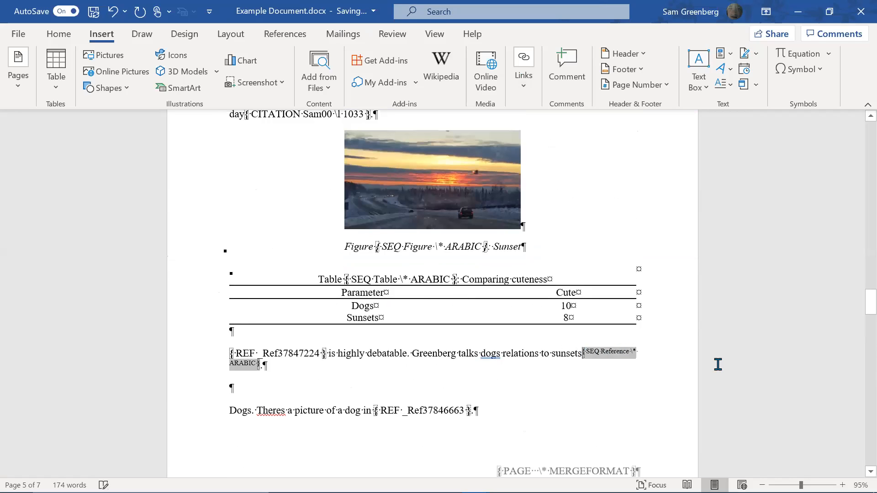
{"action": "key", "text": "shift+Right"}
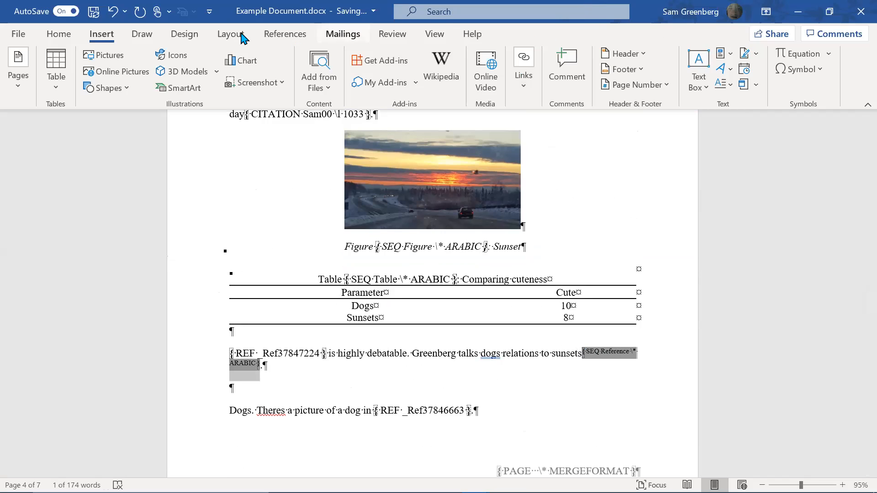
Add the hidden bookmark _Ref37848666 to the selected marker after 'sunsets'
{"action": "left_click", "coordinate": [526, 97]}
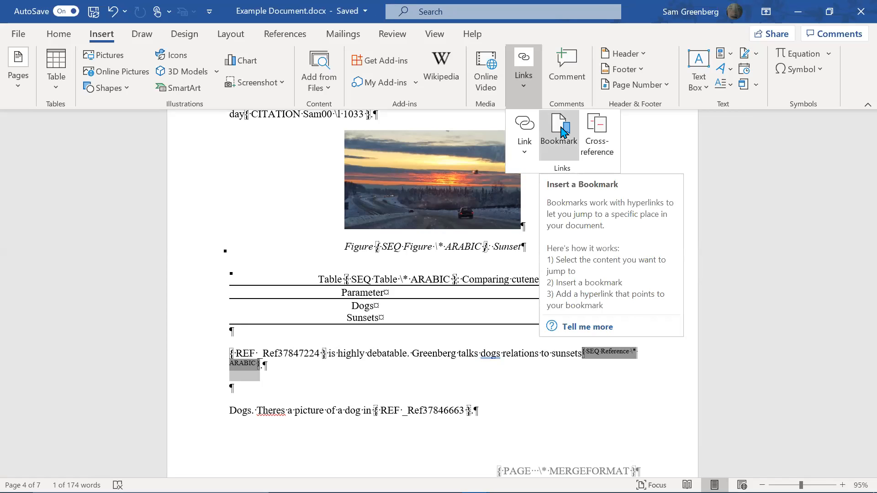
{"action": "left_click", "coordinate": [559, 133]}
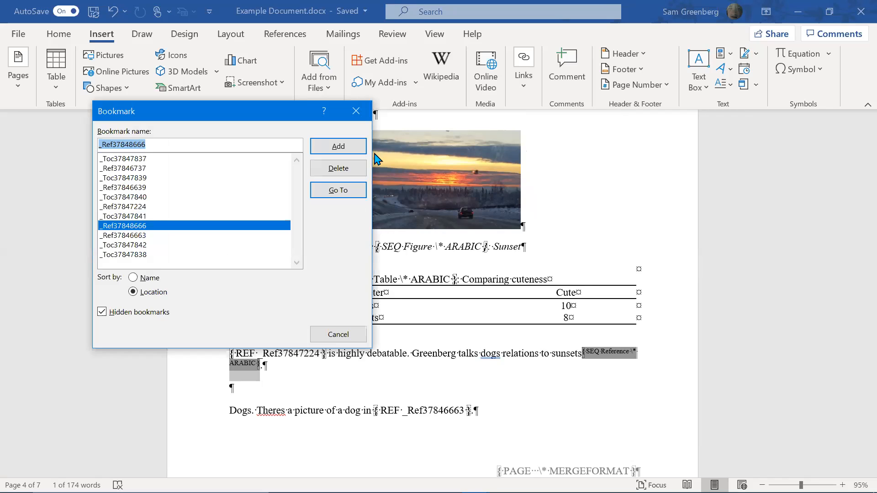
{"action": "left_click", "coordinate": [102, 312]}
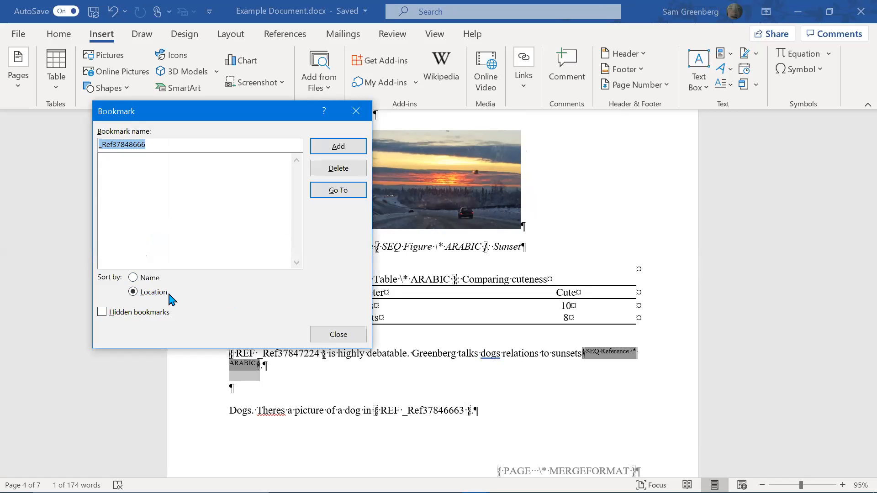
{"action": "left_click", "coordinate": [155, 282]}
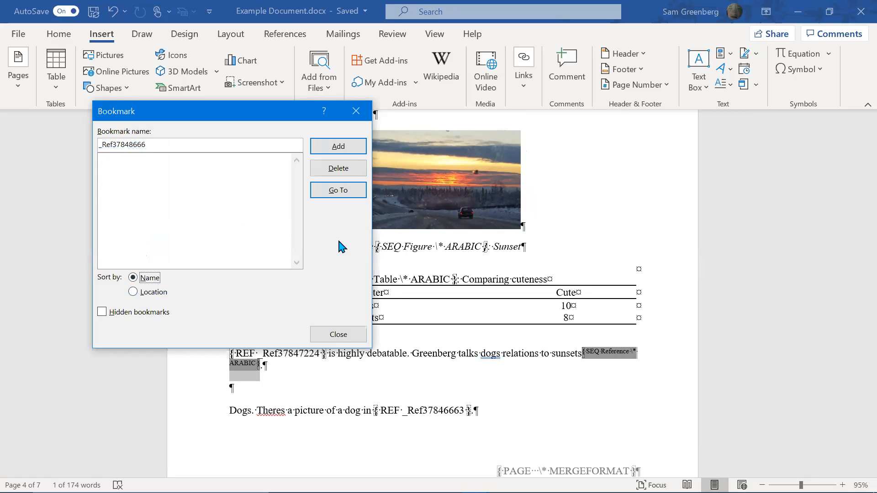
{"action": "left_click", "coordinate": [129, 315]}
{"action": "left_click", "coordinate": [140, 294]}
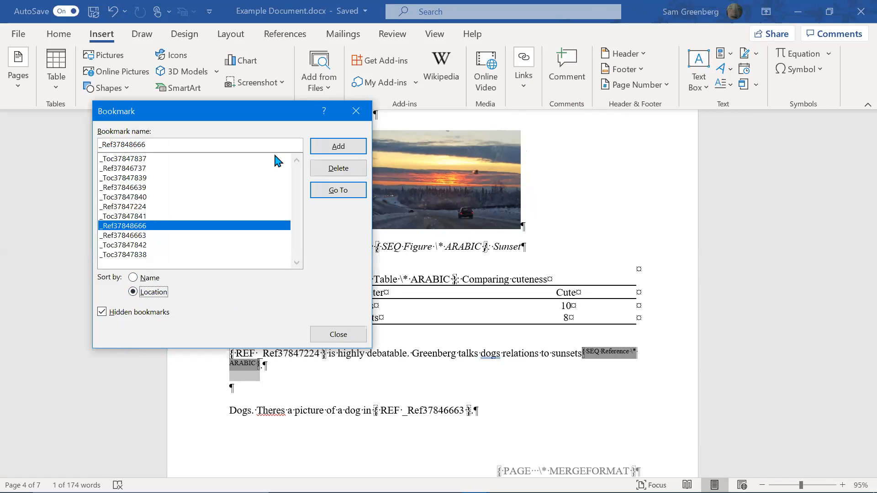
{"action": "left_click", "coordinate": [358, 149]}
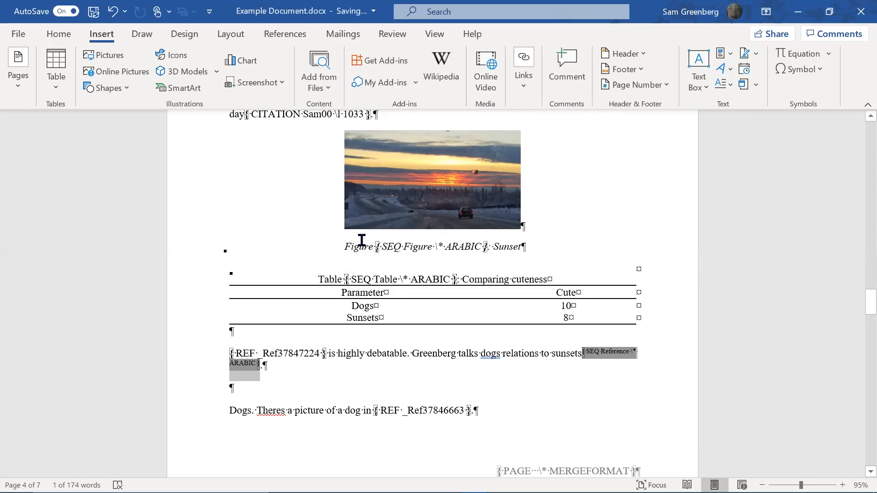
Try adding a \# 0 switch to the REF field in the References list
{"action": "left_click", "coordinate": [414, 356]}
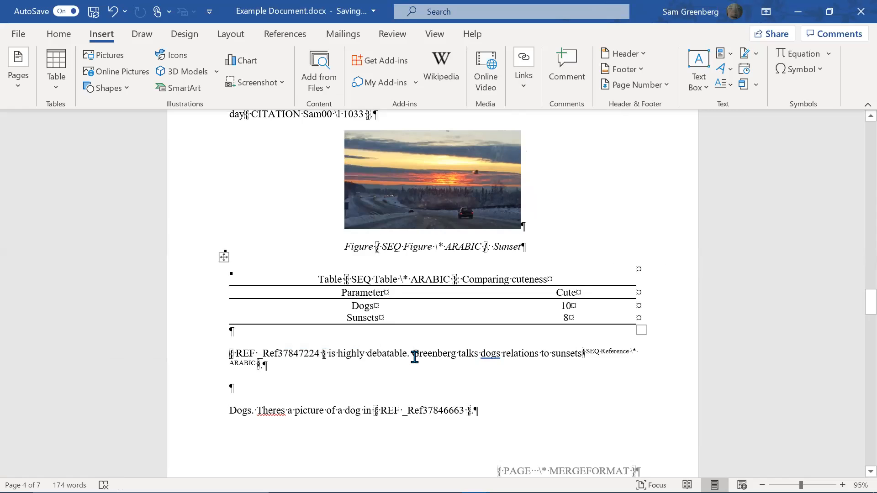
{"action": "scroll", "coordinate": [414, 357], "scroll_direction": "down", "scroll_amount": 2}
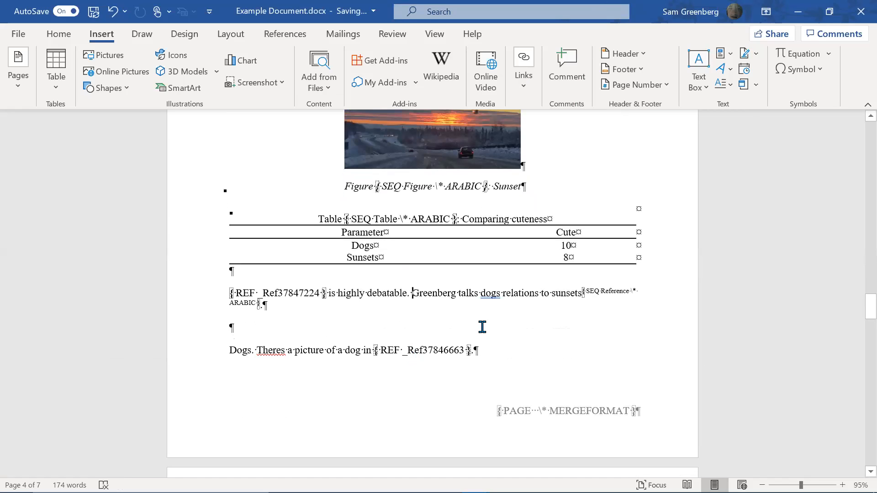
{"action": "scroll", "coordinate": [530, 327], "scroll_direction": "down", "scroll_amount": 6}
{"action": "scroll", "coordinate": [552, 191], "scroll_direction": "down", "scroll_amount": 20}
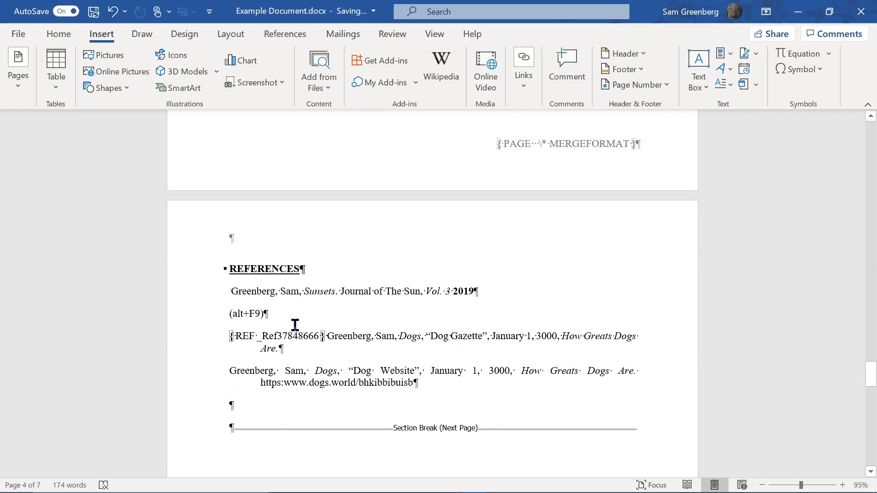
{"action": "left_click", "coordinate": [327, 337]}
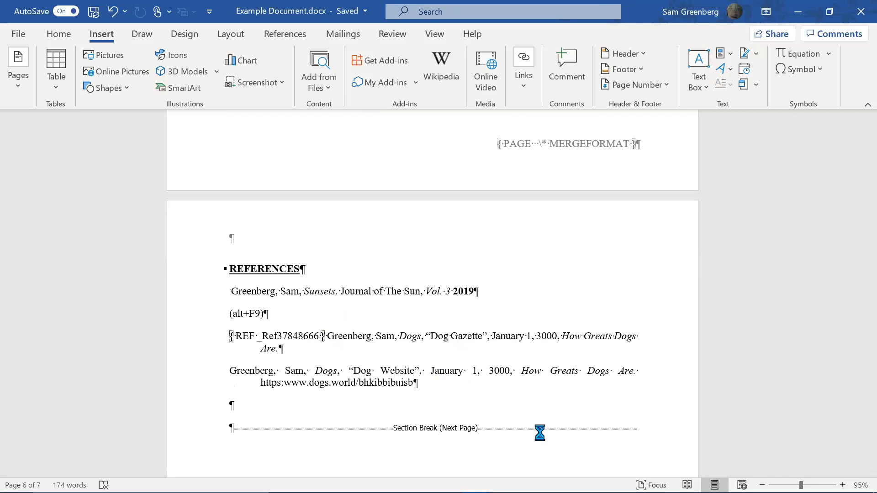
{"action": "key", "text": "alt+F9"}
{"action": "key", "text": "alt+F9"}
{"action": "key", "text": "BackSpace"}
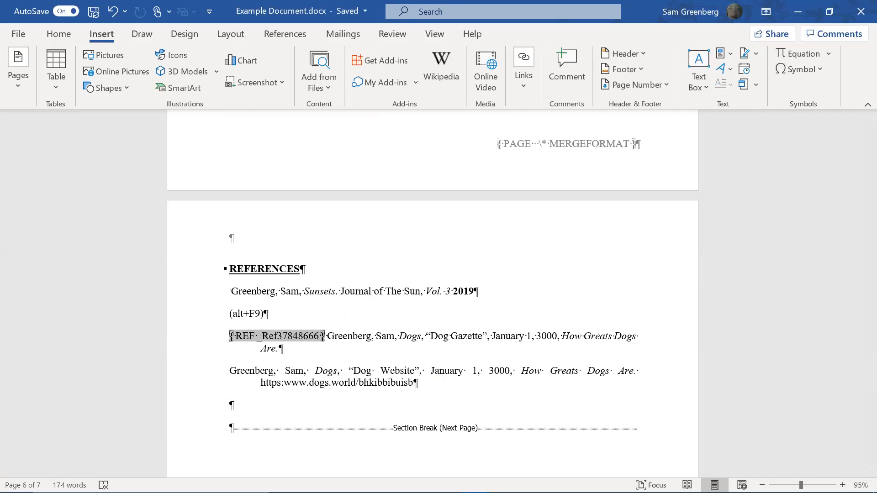
{"action": "type", "text": "\\"}
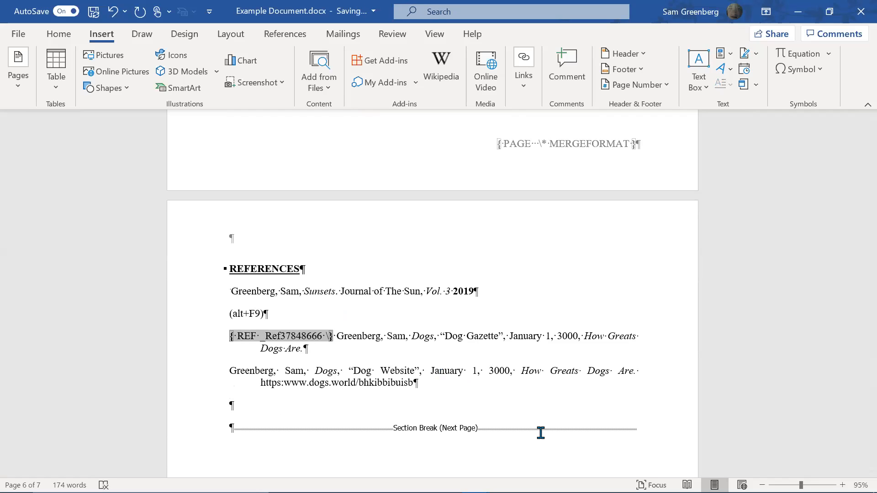
{"action": "type", "text": "#"}
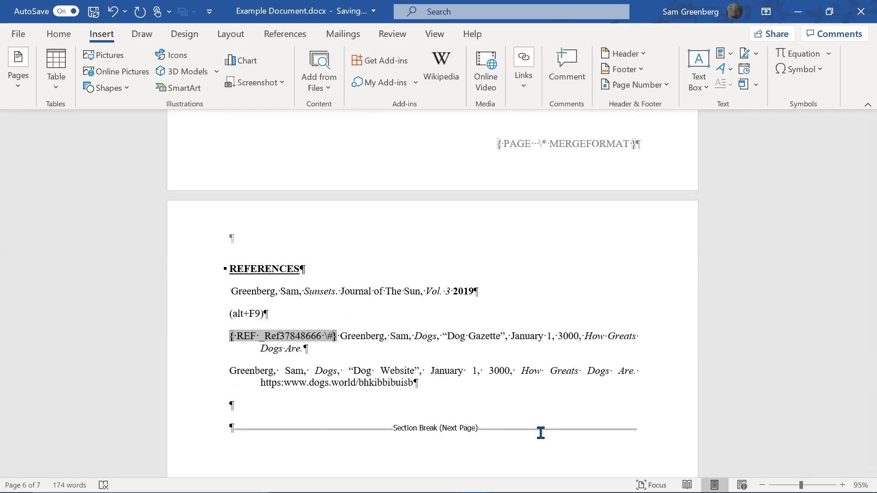
{"action": "type", "text": " 0"}
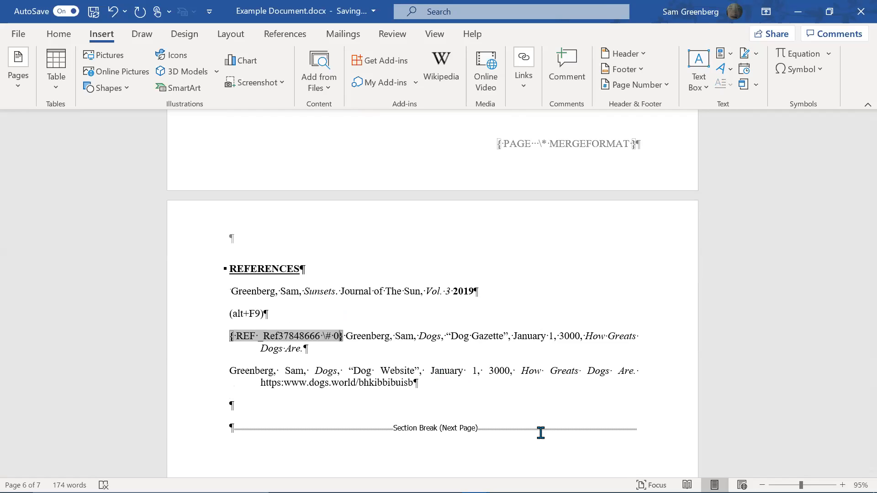
{"action": "key", "text": "alt+F9"}
Delete the (alt+F9) note line and the REF field, and switch fields back to results
{"action": "scroll", "coordinate": [465, 211], "scroll_direction": "up", "scroll_amount": 10}
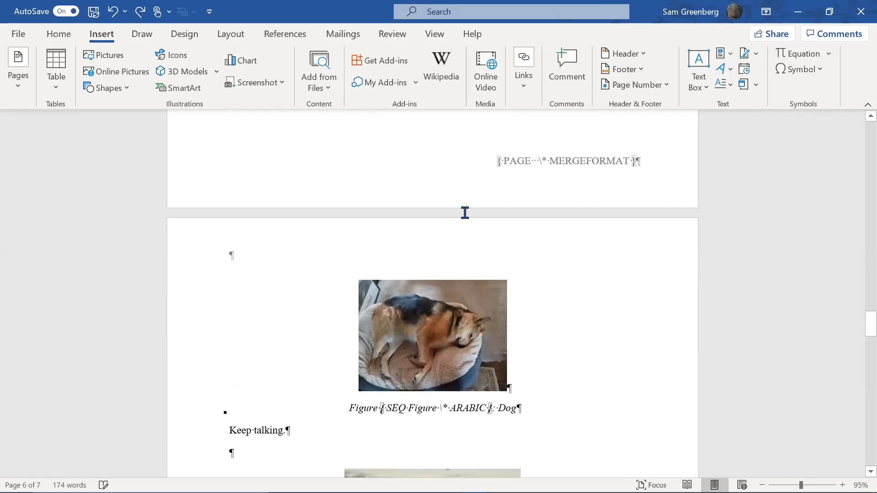
{"action": "scroll", "coordinate": [356, 280], "scroll_direction": "up", "scroll_amount": 2}
{"action": "scroll", "coordinate": [358, 288], "scroll_direction": "down", "scroll_amount": 12}
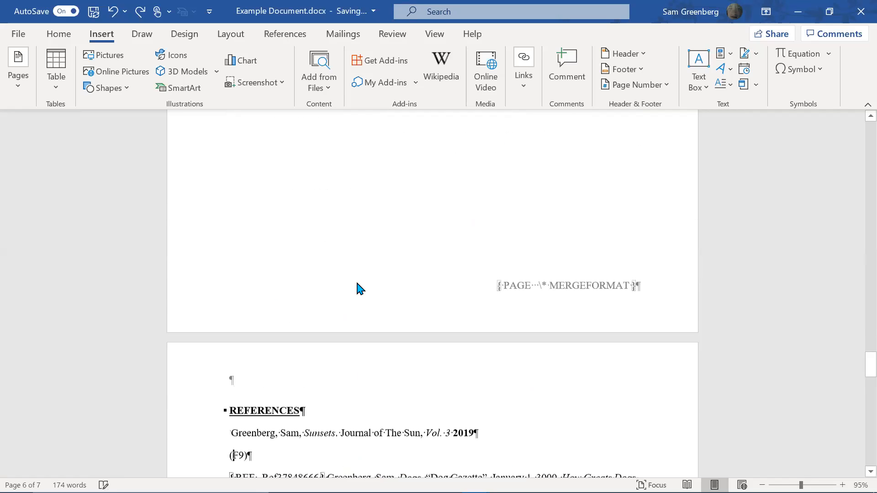
{"action": "scroll", "coordinate": [365, 361], "scroll_direction": "down", "scroll_amount": 4}
{"action": "key", "text": "ctrl+z"}
{"action": "key", "text": "ctrl+z"}
{"action": "key", "text": "ctrl+z"}
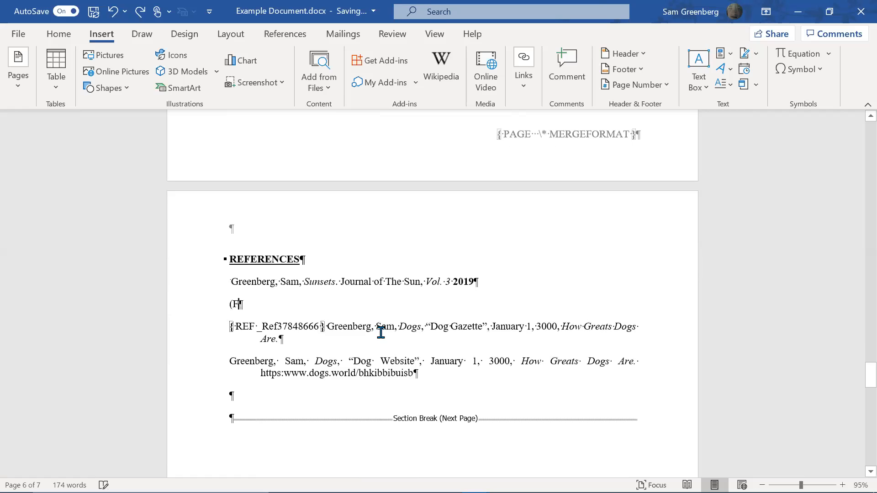
{"action": "key", "text": "BackSpace"}
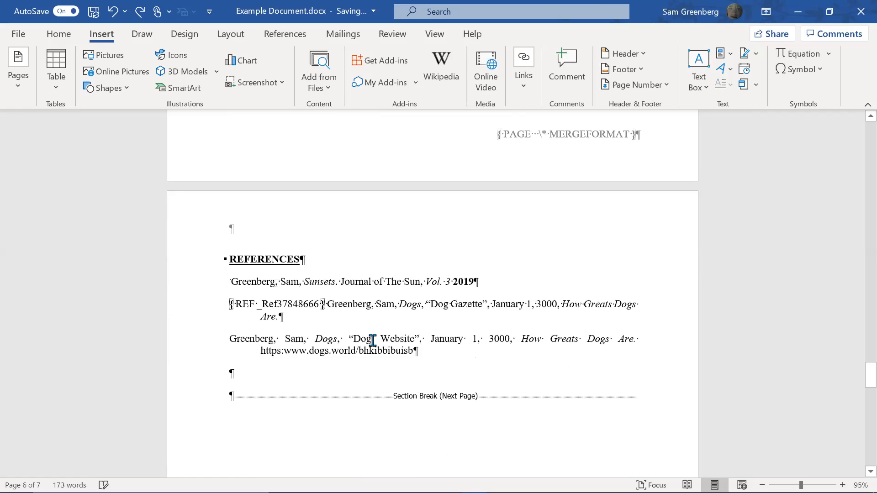
{"action": "key", "text": "ctrl+z"}
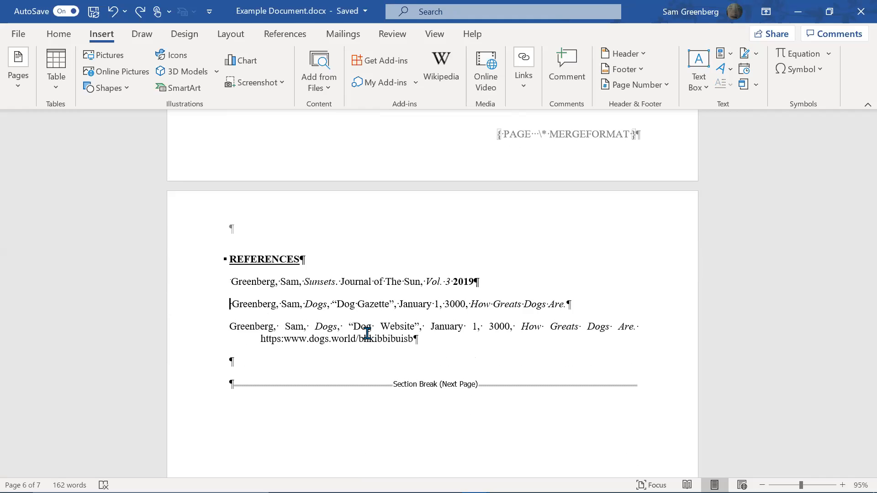
{"action": "key", "text": "alt+F9"}
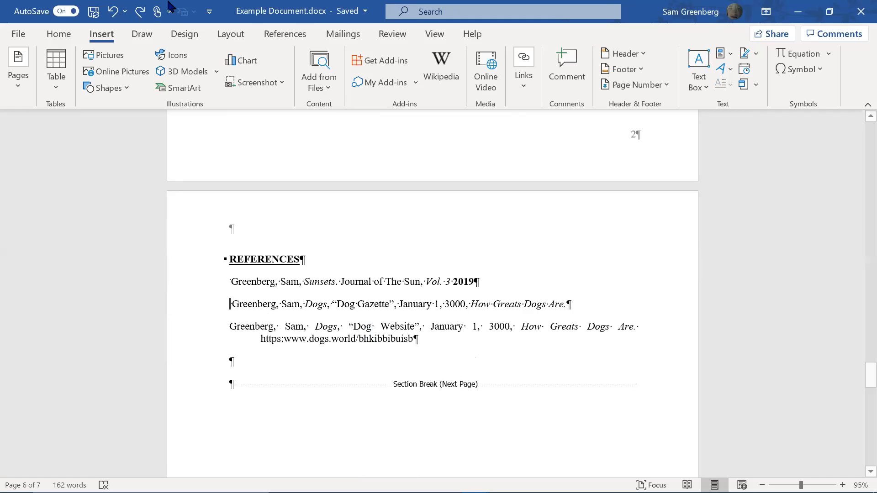
Insert a Reference caption number 1 after 'sunsets', keeping the existing superscript 1
{"action": "scroll", "coordinate": [456, 209], "scroll_direction": "up", "scroll_amount": 15}
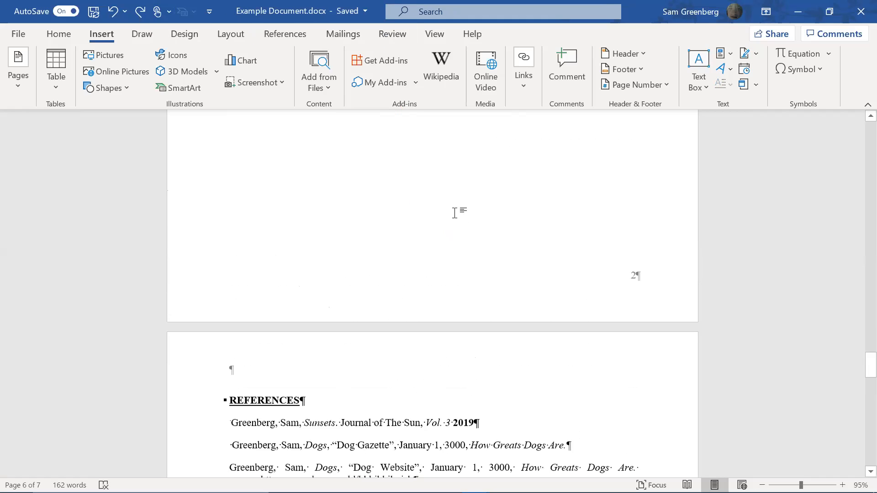
{"action": "scroll", "coordinate": [501, 209], "scroll_direction": "up", "scroll_amount": 10}
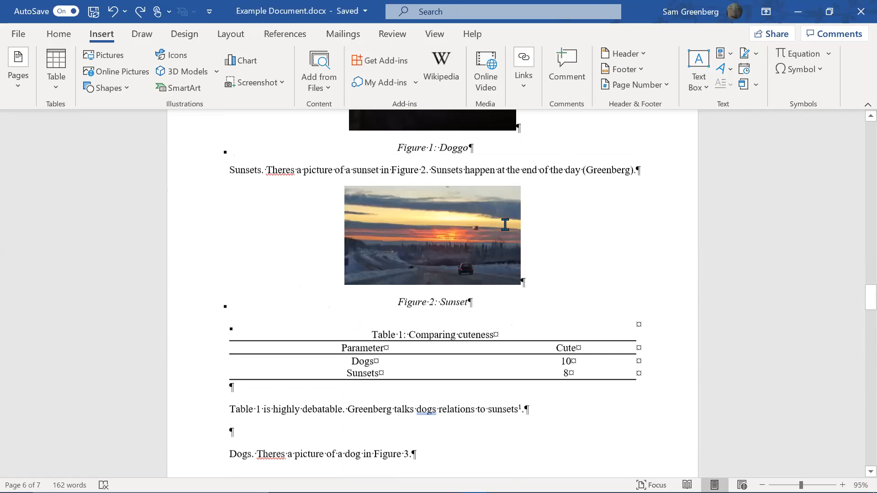
{"action": "scroll", "coordinate": [530, 261], "scroll_direction": "down", "scroll_amount": 4}
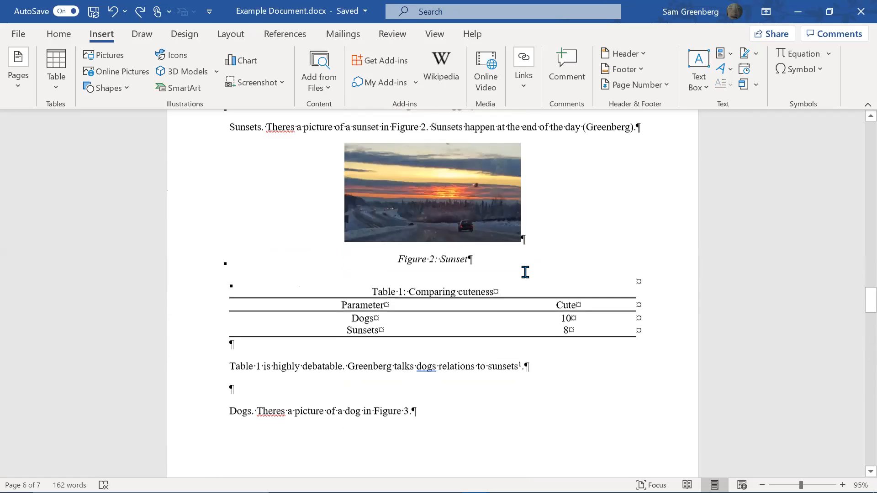
{"action": "scroll", "coordinate": [498, 361], "scroll_direction": "down", "scroll_amount": 2}
{"action": "left_click", "coordinate": [523, 304]}
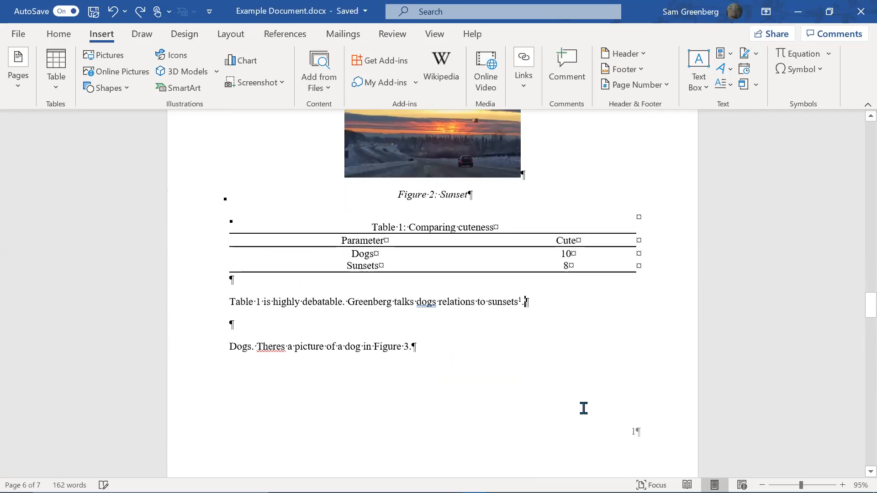
{"action": "key", "text": "Left"}
{"action": "key", "text": "Delete"}
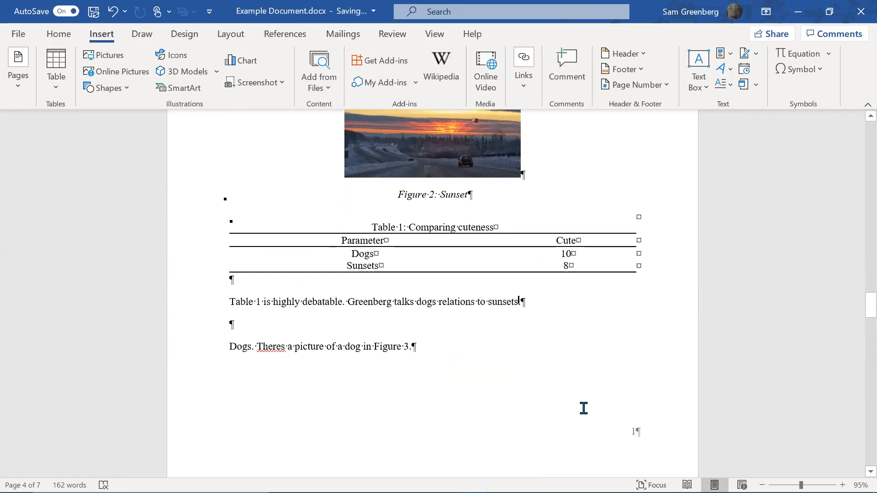
{"action": "key", "text": "ctrl+z"}
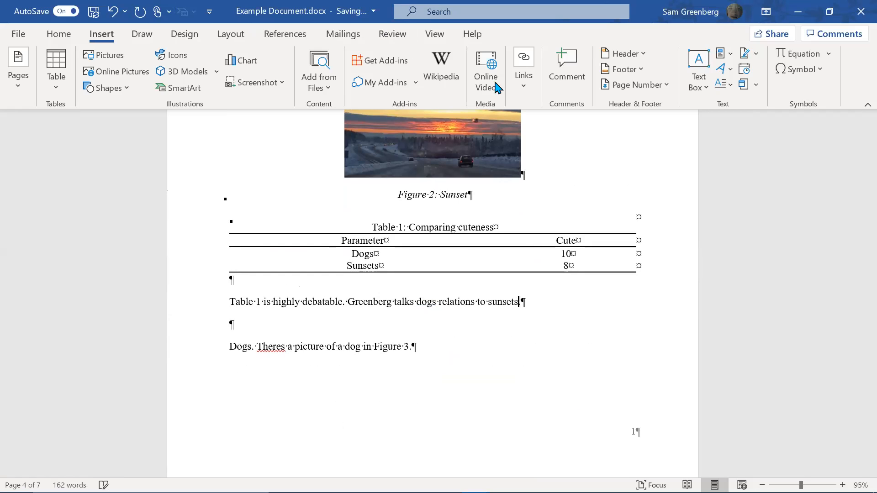
{"action": "left_click", "coordinate": [288, 34]}
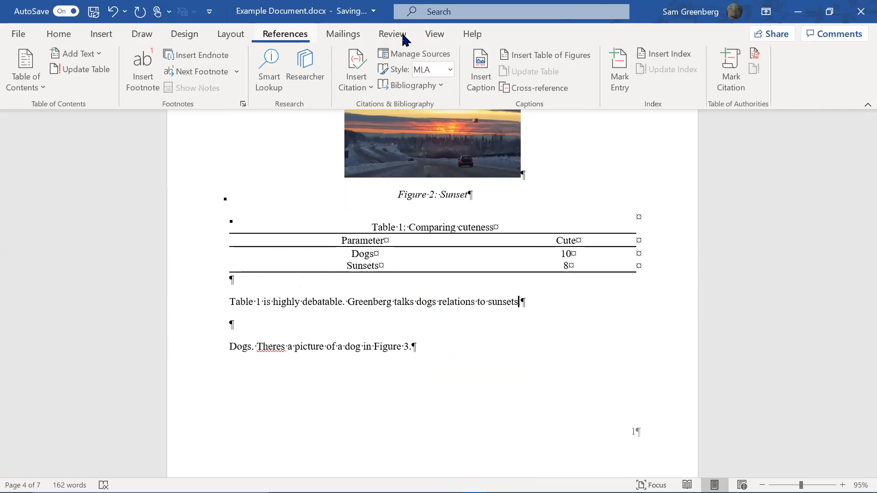
{"action": "left_click", "coordinate": [488, 80]}
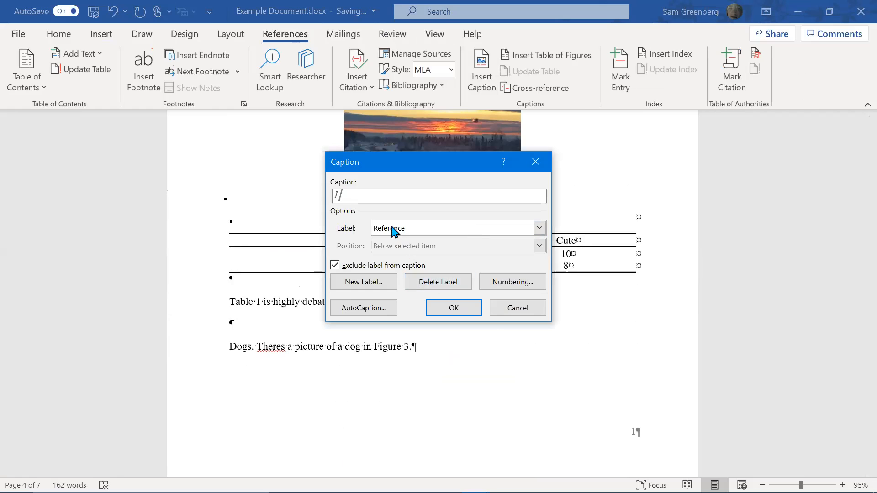
{"action": "left_click", "coordinate": [454, 314]}
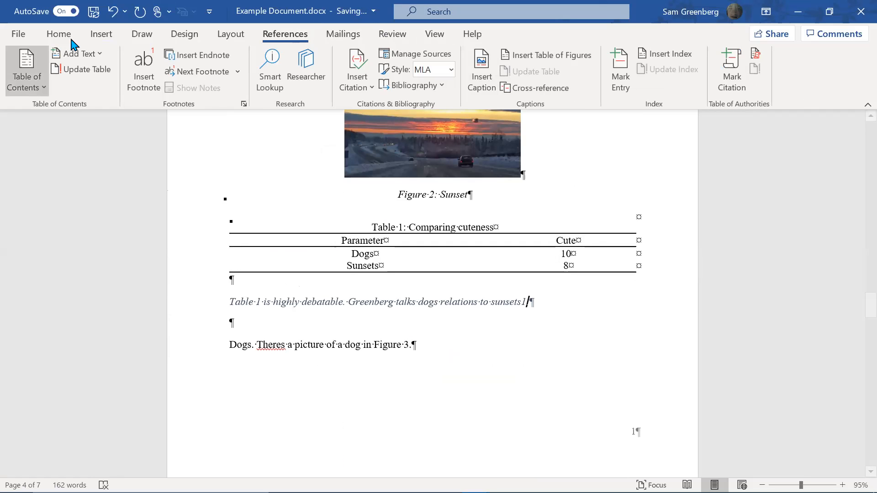
Set the sunsets paragraph to Normal style and superscript the 1 with the Refernces style
{"action": "left_click", "coordinate": [60, 34]}
{"action": "left_click", "coordinate": [538, 80]}
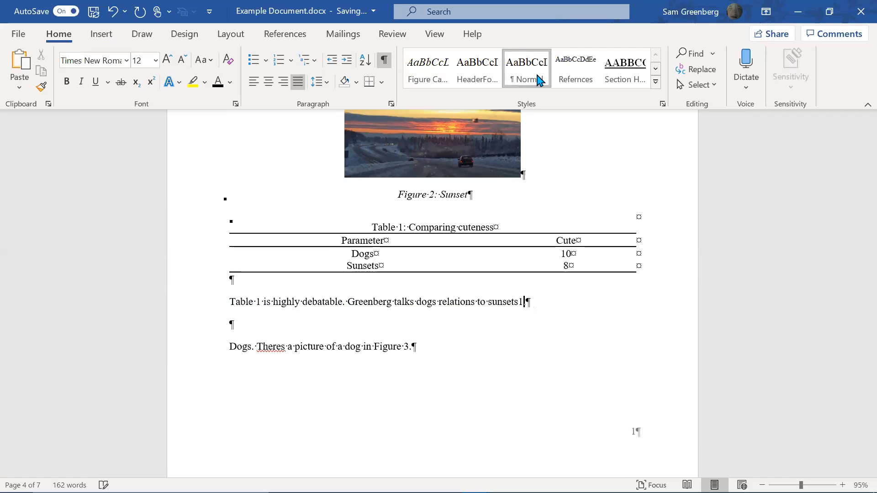
{"action": "key", "text": "shift+Left"}
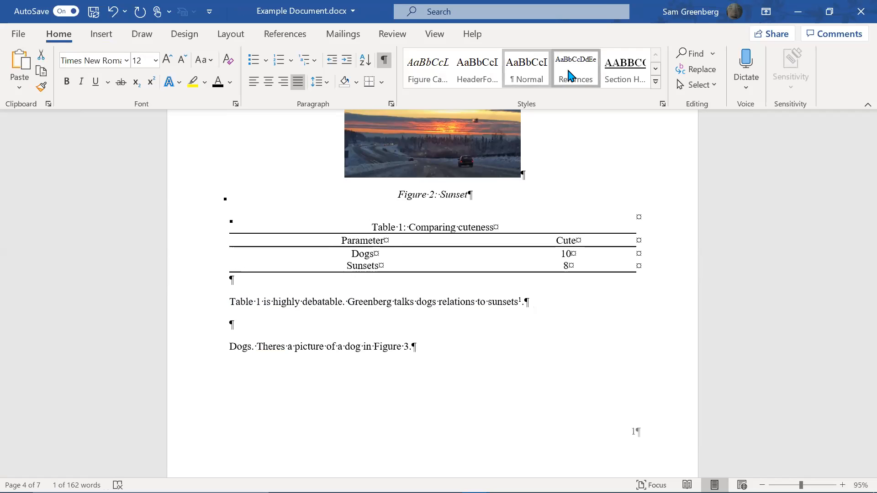
{"action": "left_click", "coordinate": [574, 76]}
{"action": "scroll", "coordinate": [566, 201], "scroll_direction": "down", "scroll_amount": 3}
Place a label-and-number cross-reference to the sunsets marker at the start of the Dog Gazette entry
{"action": "scroll", "coordinate": [562, 207], "scroll_direction": "down", "scroll_amount": 15}
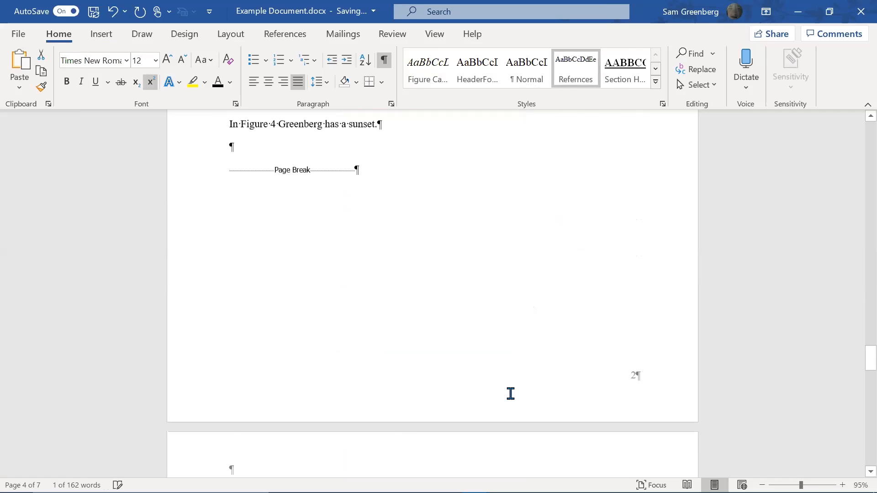
{"action": "scroll", "coordinate": [235, 196], "scroll_direction": "up", "scroll_amount": 2}
{"action": "left_click", "coordinate": [229, 225]}
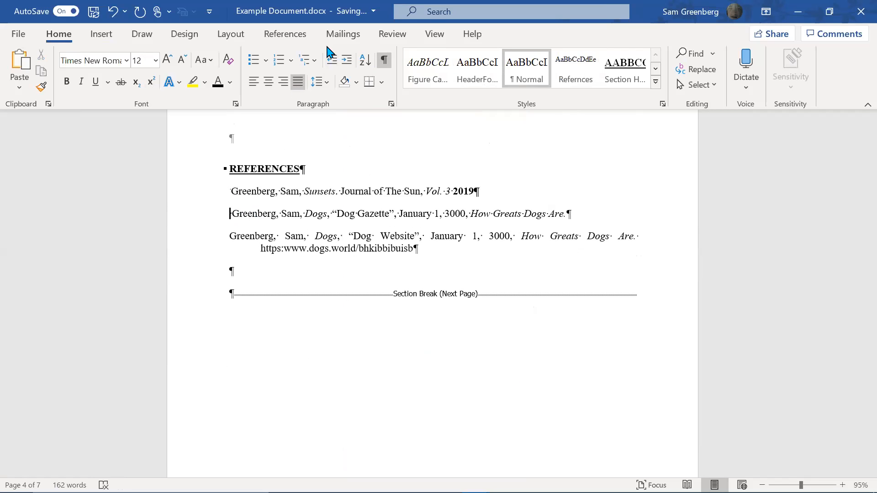
{"action": "left_click", "coordinate": [285, 36]}
{"action": "left_click", "coordinate": [553, 95]}
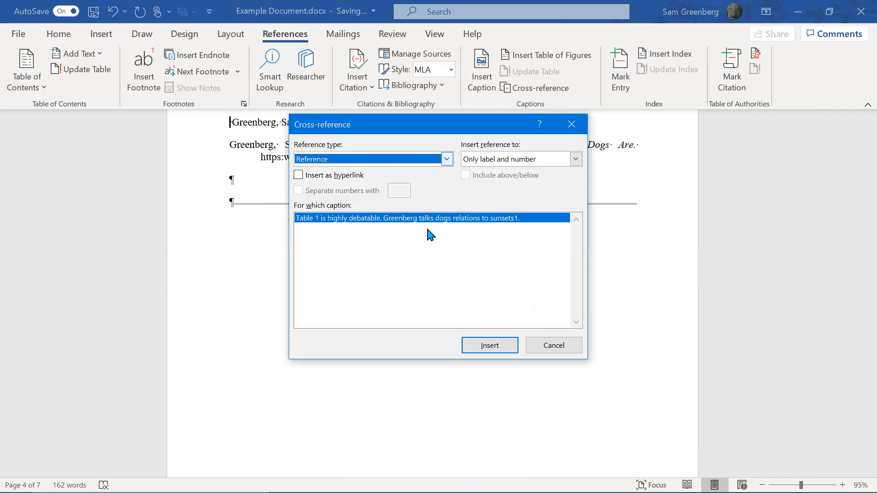
{"action": "left_click", "coordinate": [545, 158]}
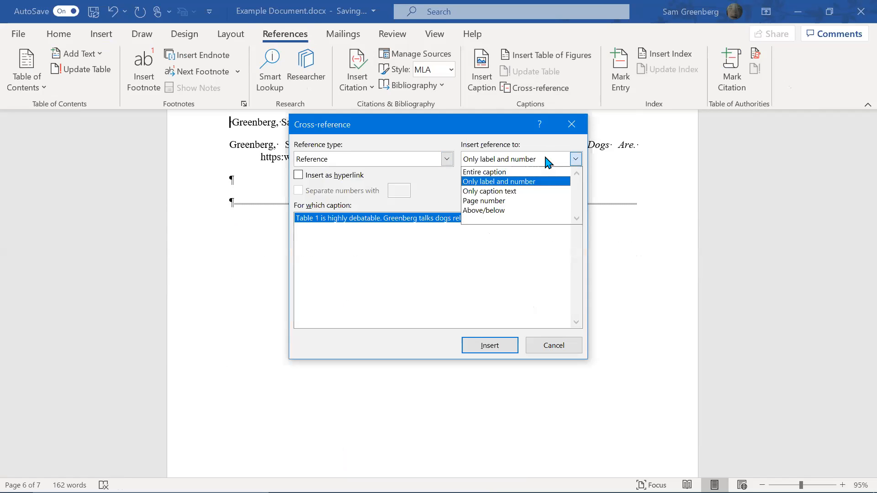
{"action": "left_click", "coordinate": [548, 161]}
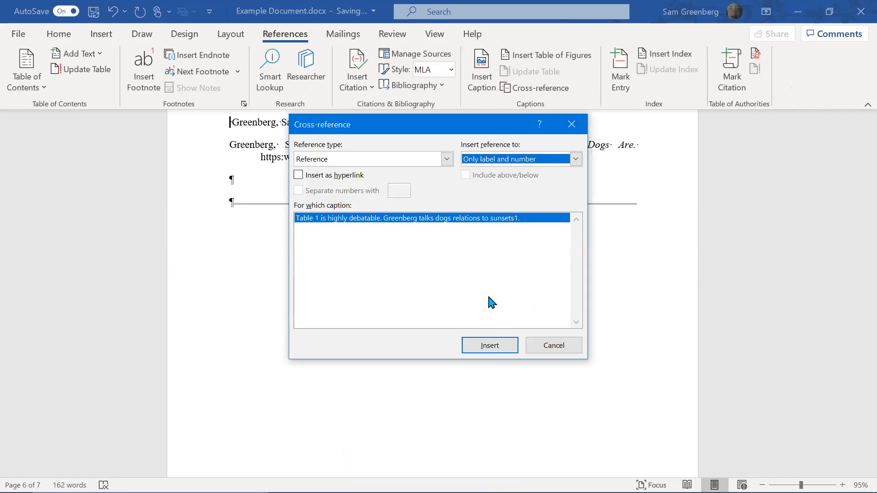
{"action": "left_click", "coordinate": [486, 347]}
{"action": "left_click", "coordinate": [540, 346]}
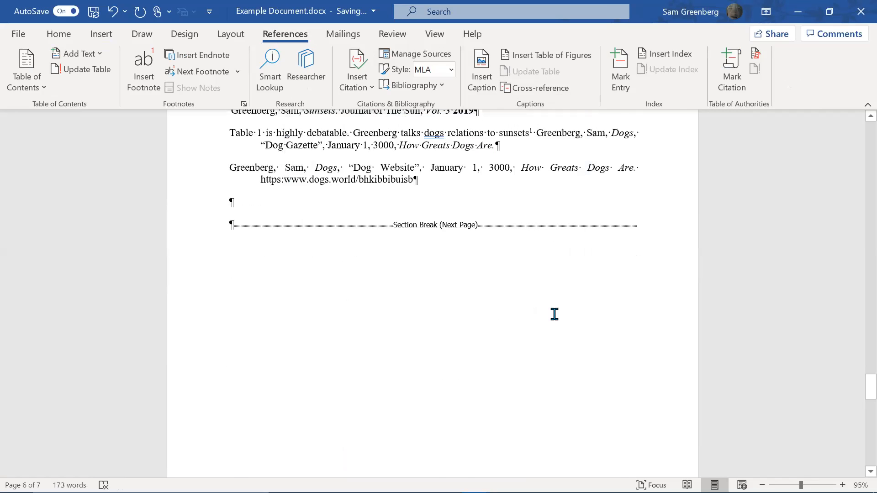
Bookmark the superscript 1 field after 'sunsets' as _Ref37848869, then scroll back to References
{"action": "scroll", "coordinate": [574, 297], "scroll_direction": "up", "scroll_amount": 8}
{"action": "scroll", "coordinate": [601, 268], "scroll_direction": "up", "scroll_amount": 15}
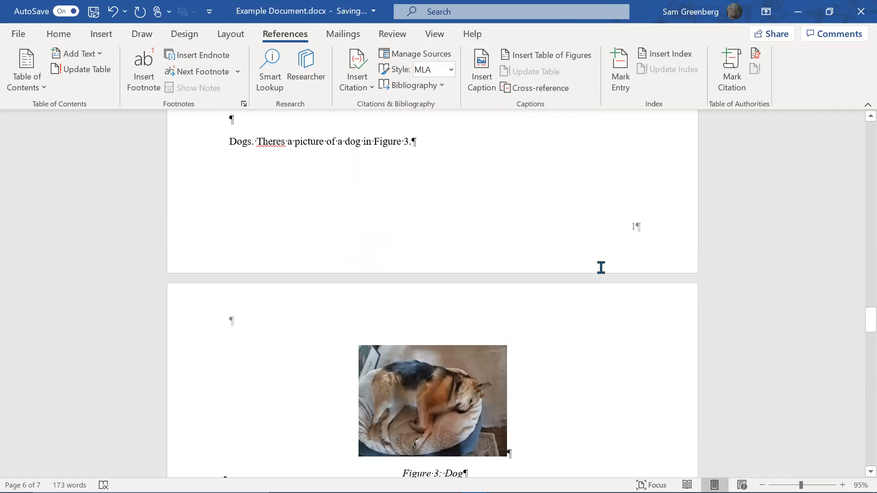
{"action": "scroll", "coordinate": [603, 262], "scroll_direction": "down", "scroll_amount": 3}
{"action": "left_click", "coordinate": [519, 251]}
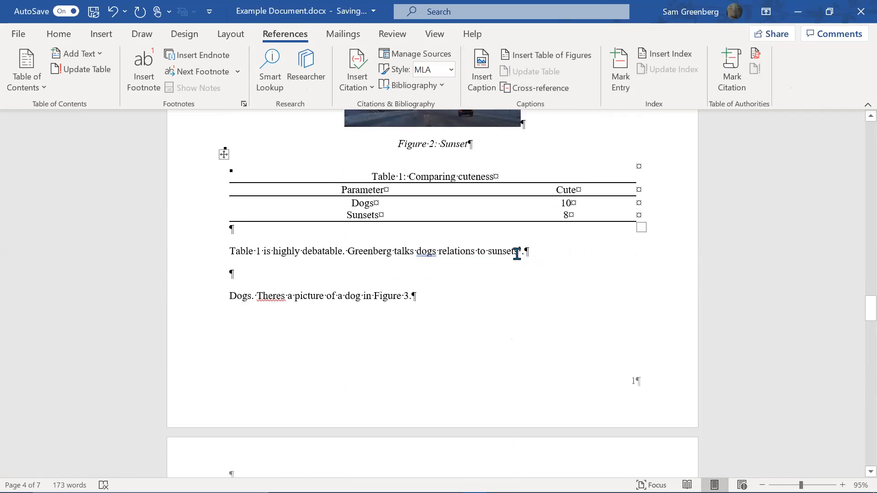
{"action": "key", "text": "BackSpace"}
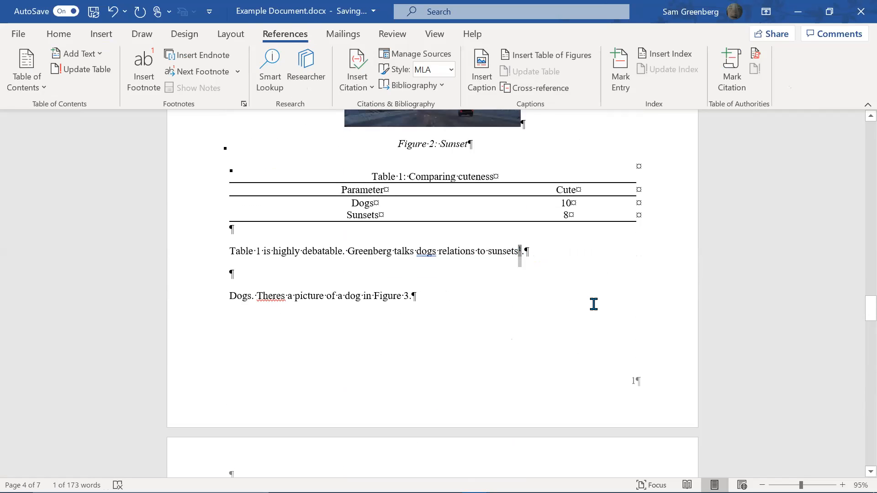
{"action": "left_click", "coordinate": [101, 34]}
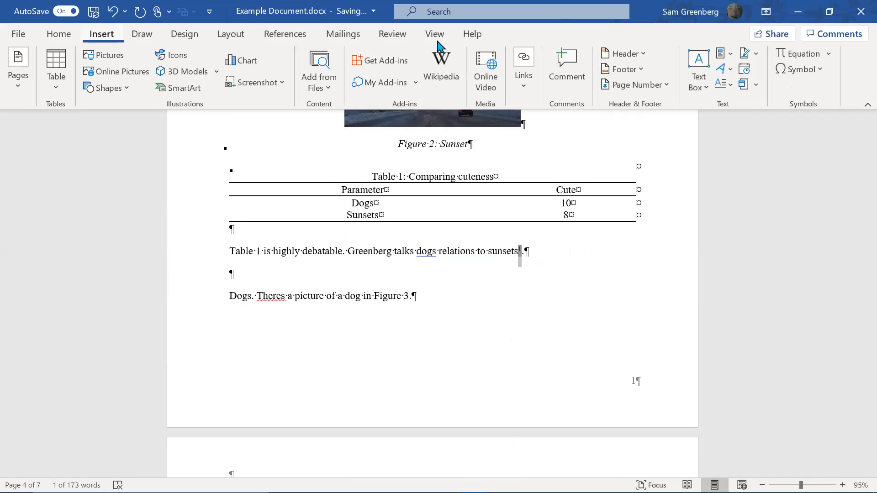
{"action": "left_click", "coordinate": [533, 86]}
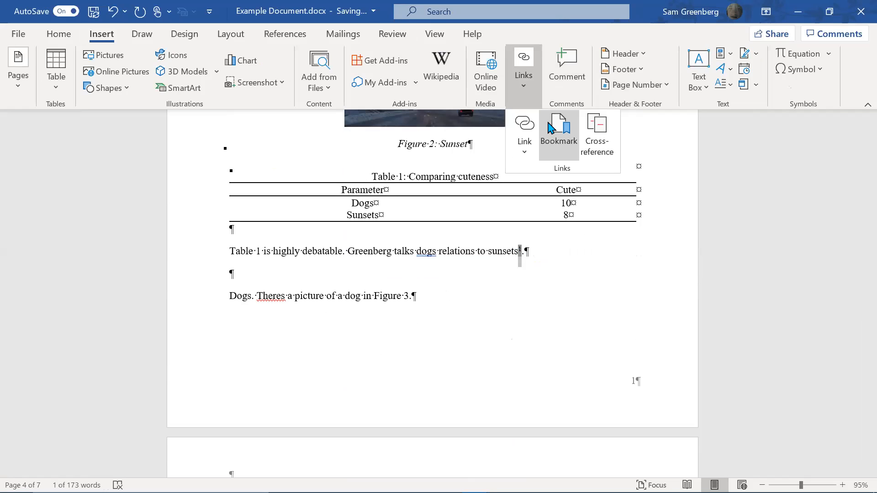
{"action": "left_click", "coordinate": [552, 129]}
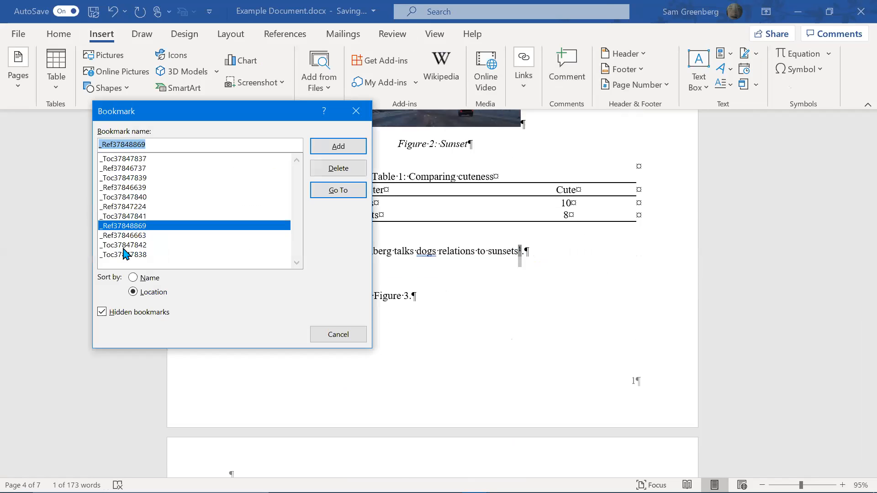
{"action": "left_click", "coordinate": [338, 147]}
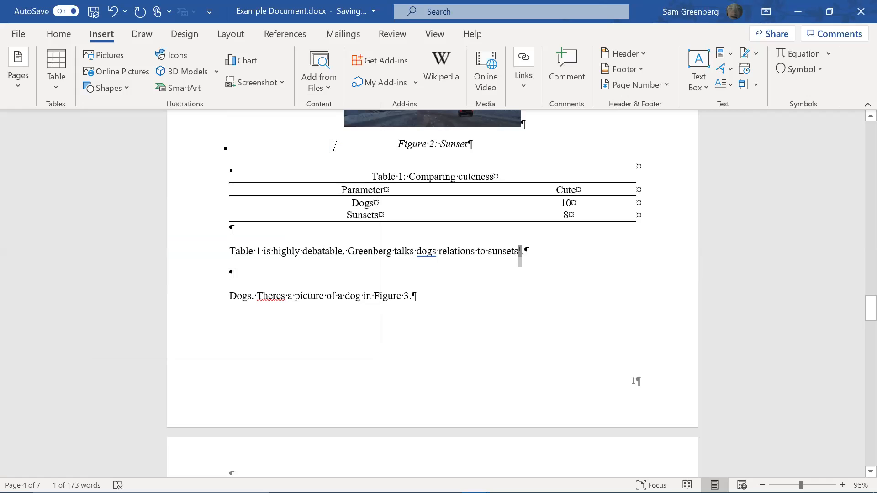
{"action": "scroll", "coordinate": [460, 245], "scroll_direction": "down", "scroll_amount": 12}
{"action": "scroll", "coordinate": [457, 244], "scroll_direction": "down", "scroll_amount": 8}
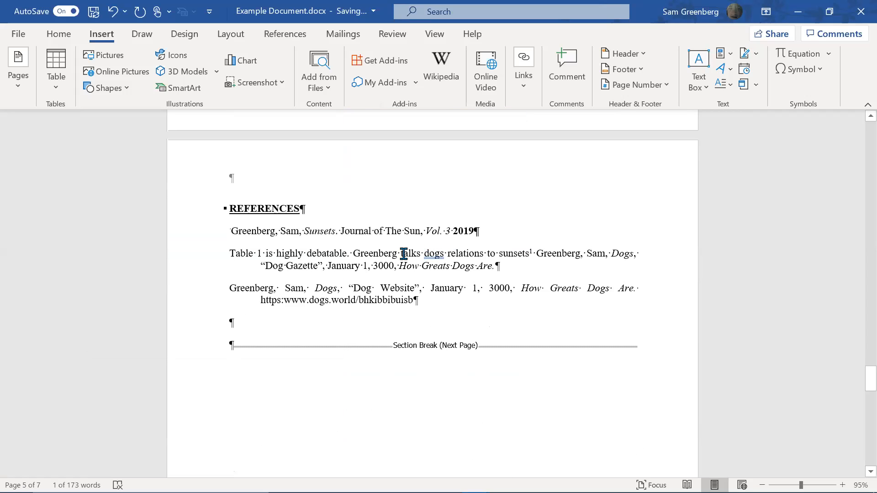
Toggle the Dog Gazette field code, then update all fields including the entire table of contents
{"action": "left_click", "coordinate": [450, 248], "text": "ctrl"}
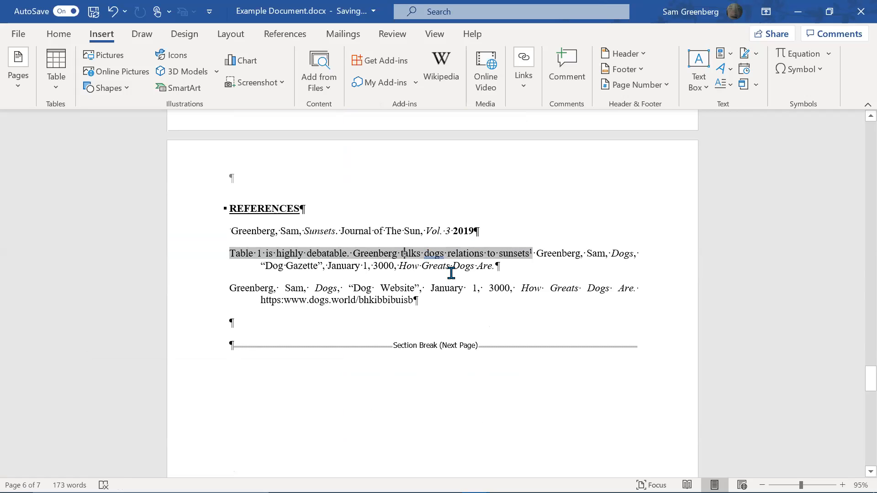
{"action": "key", "text": "shift+F9"}
{"action": "key", "text": "shift+F9"}
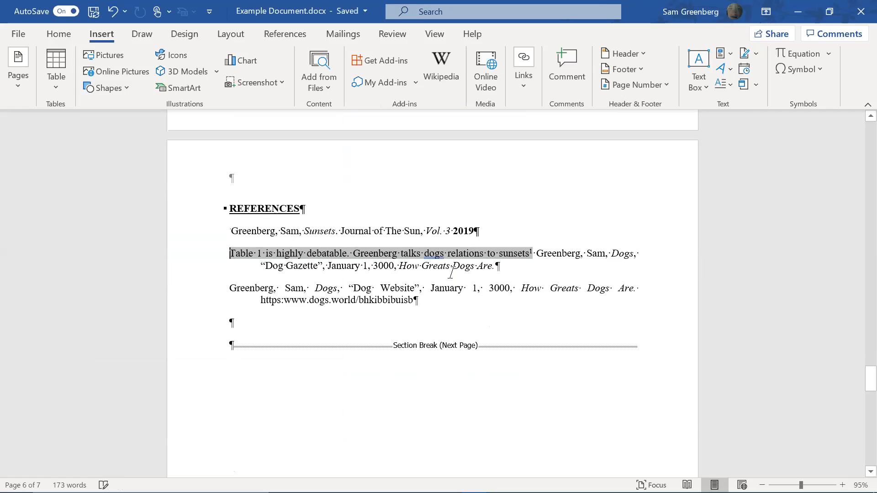
{"action": "key", "text": "ctrl+a"}
{"action": "key", "text": "F9"}
{"action": "key", "text": "Down"}
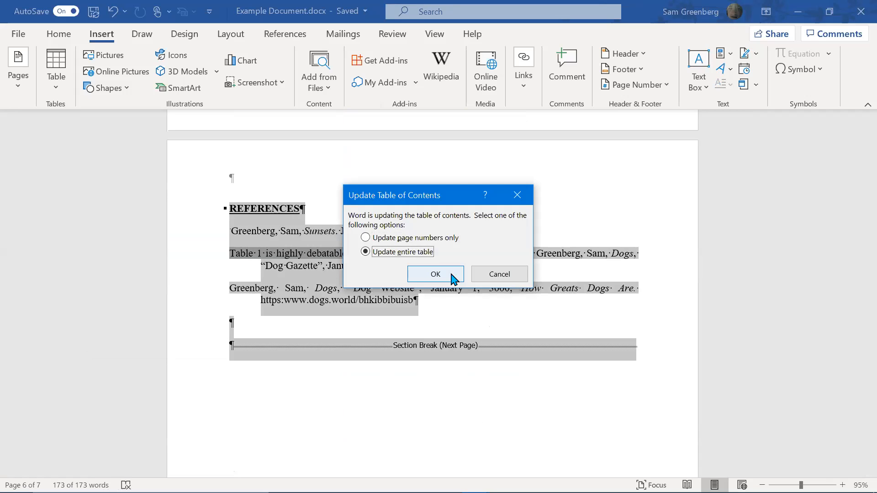
{"action": "left_click", "coordinate": [436, 274]}
Return from the References page to the Introduction's sunsets sentence with its (Greenberg) citation
{"action": "key", "text": "ctrl+Home"}
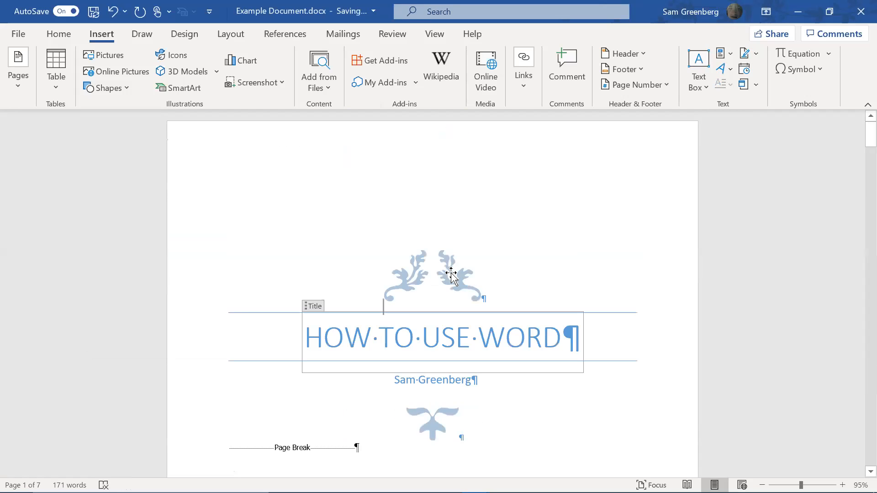
{"action": "scroll", "coordinate": [617, 217], "scroll_direction": "down", "scroll_amount": 15}
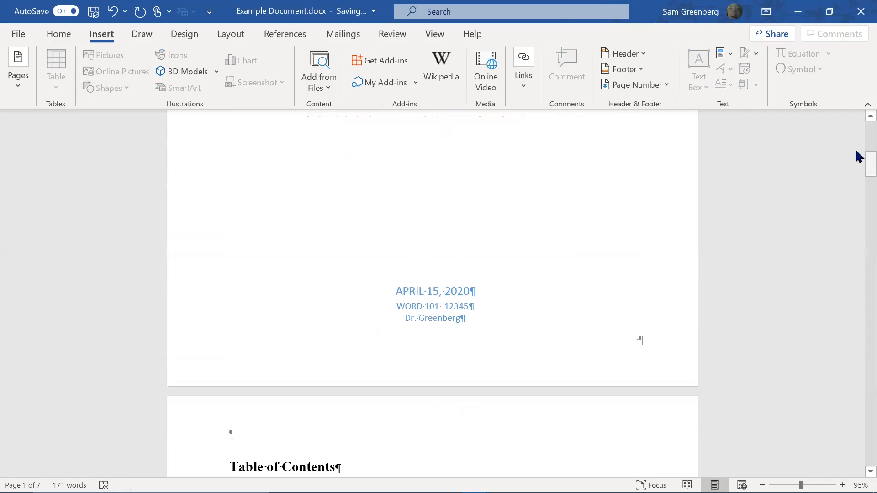
{"action": "scroll", "coordinate": [857, 276], "scroll_direction": "down", "scroll_amount": 20}
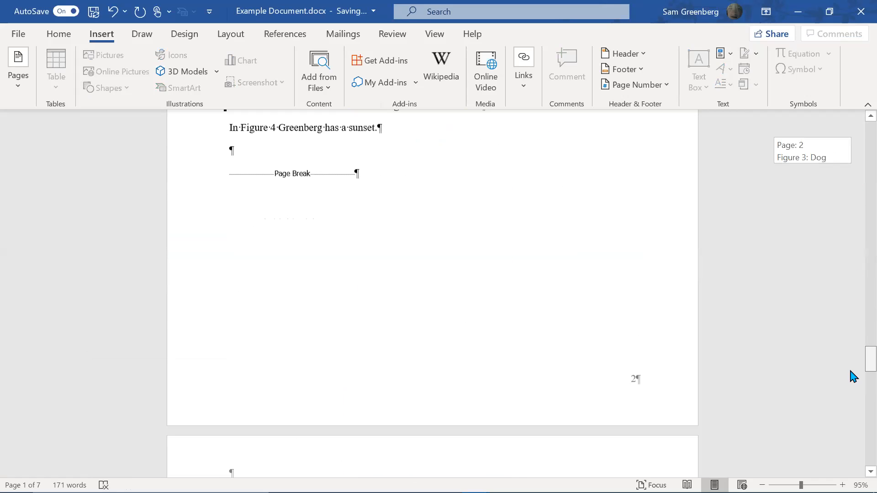
{"action": "scroll", "coordinate": [854, 402], "scroll_direction": "down", "scroll_amount": 2}
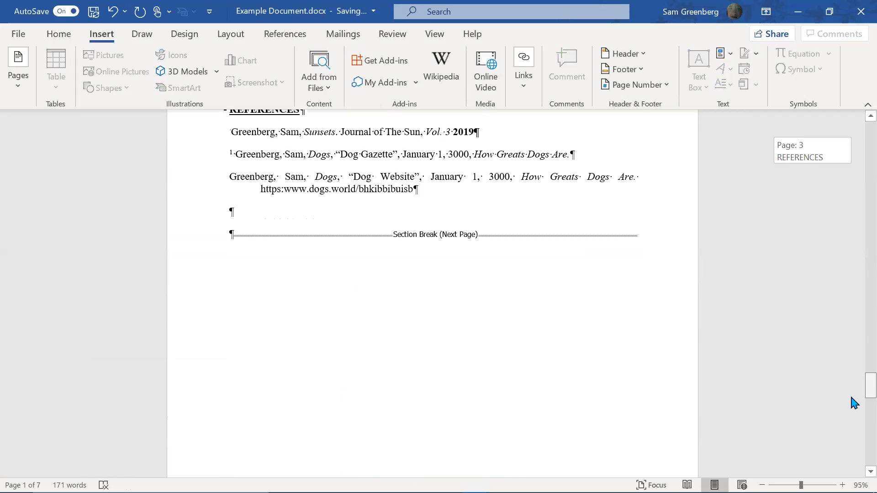
{"action": "left_click", "coordinate": [246, 154]}
{"action": "scroll", "coordinate": [354, 177], "scroll_direction": "up", "scroll_amount": 1}
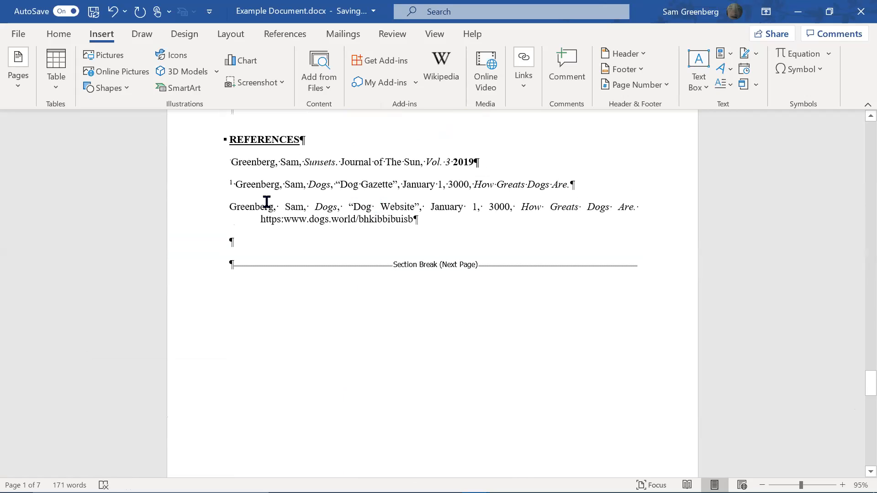
{"action": "scroll", "coordinate": [214, 224], "scroll_direction": "up", "scroll_amount": 1}
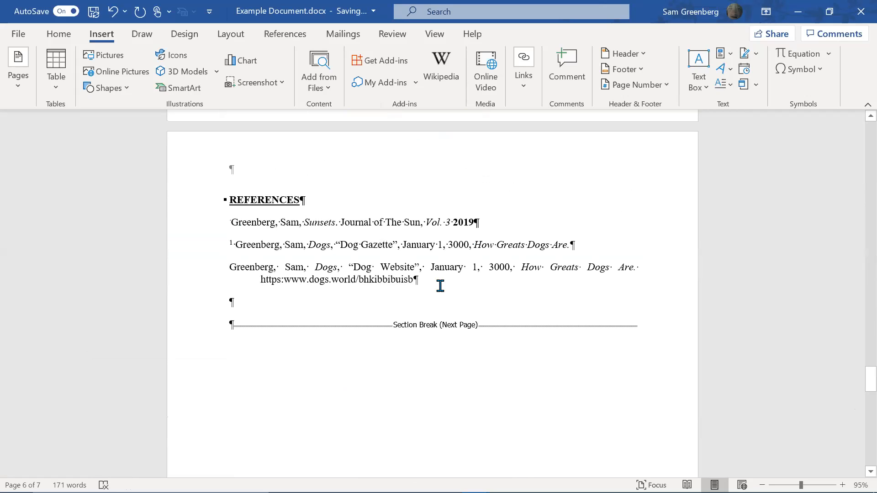
{"action": "scroll", "coordinate": [450, 263], "scroll_direction": "up", "scroll_amount": 3}
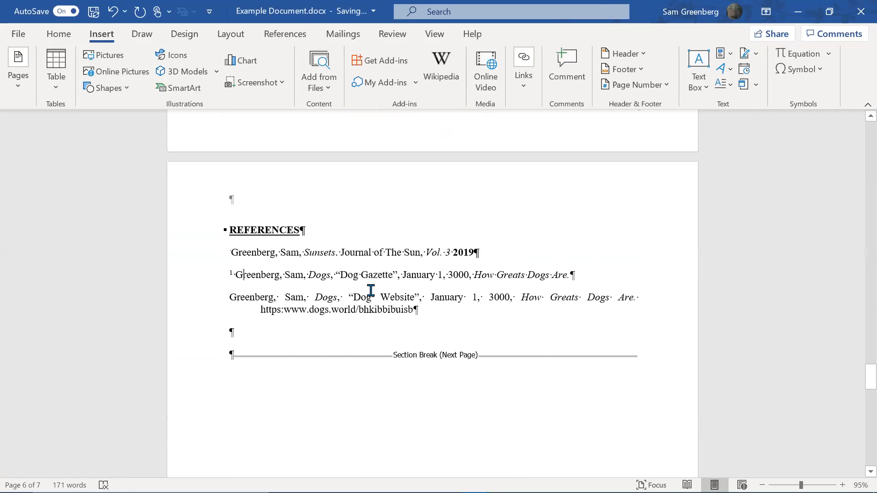
{"action": "scroll", "coordinate": [340, 270], "scroll_direction": "up", "scroll_amount": 15}
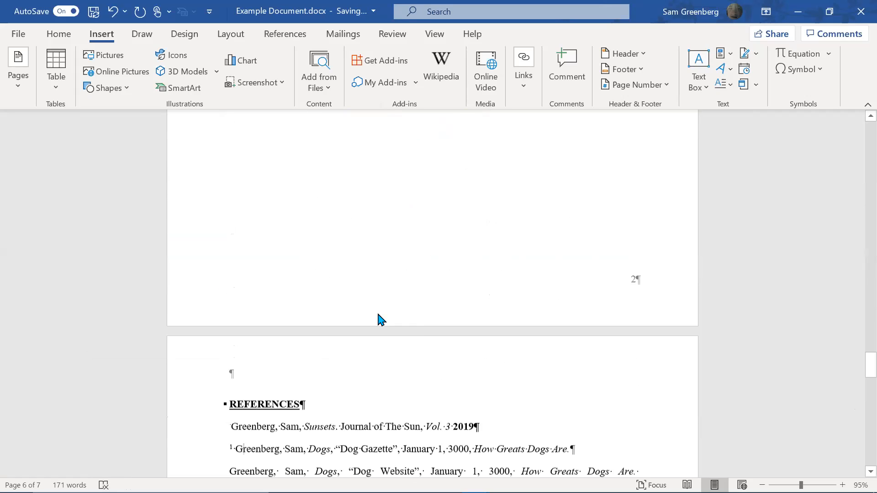
{"action": "scroll", "coordinate": [426, 346], "scroll_direction": "down", "scroll_amount": 20}
{"action": "scroll", "coordinate": [441, 341], "scroll_direction": "up", "scroll_amount": 6}
{"action": "scroll", "coordinate": [531, 328], "scroll_direction": "up", "scroll_amount": 1}
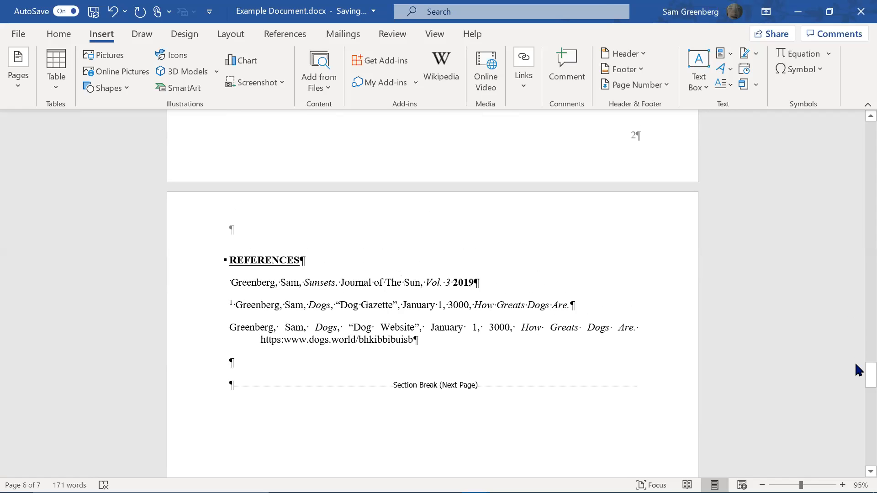
{"action": "left_click_drag", "start_coordinate": [856, 281], "coordinate": [856, 292]}
Delete the (Greenberg) citation after 'sunsets' and begin a caption with the Reference label
{"action": "left_click", "coordinate": [633, 274]}
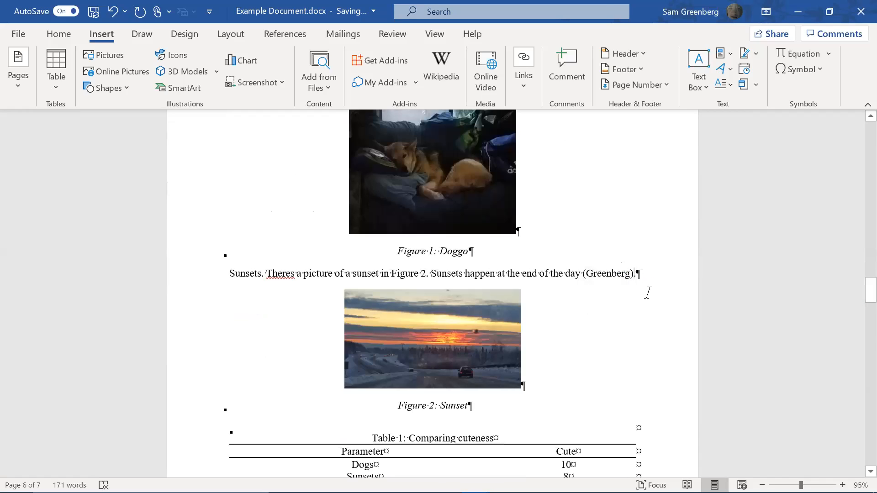
{"action": "key", "text": "BackSpace"}
{"action": "key", "text": "BackSpace"}
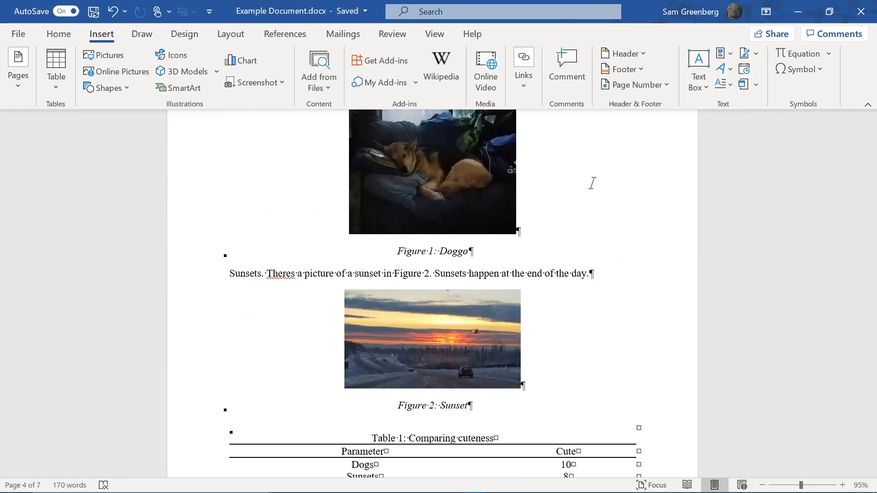
{"action": "left_click", "coordinate": [287, 40]}
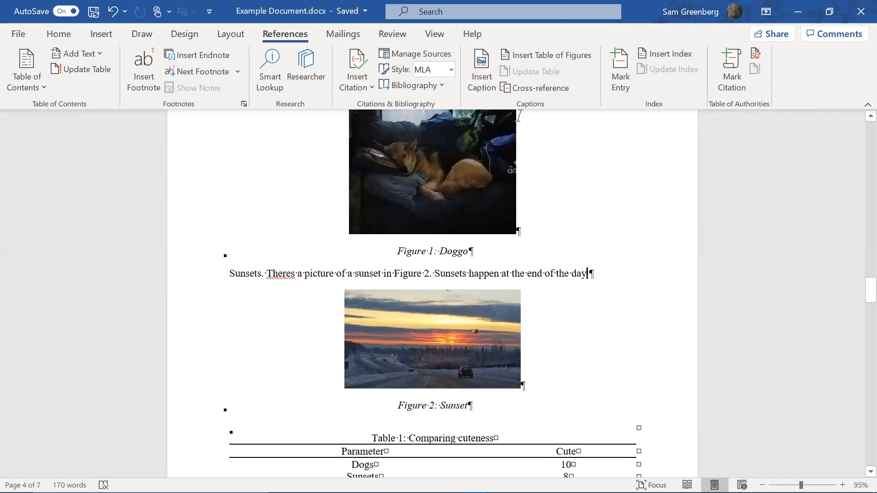
{"action": "left_click", "coordinate": [483, 89]}
{"action": "left_click", "coordinate": [426, 229]}
Insert Reference caption number 1 after the Sunsets sentence and return it to Normal style
{"action": "left_click", "coordinate": [414, 273]}
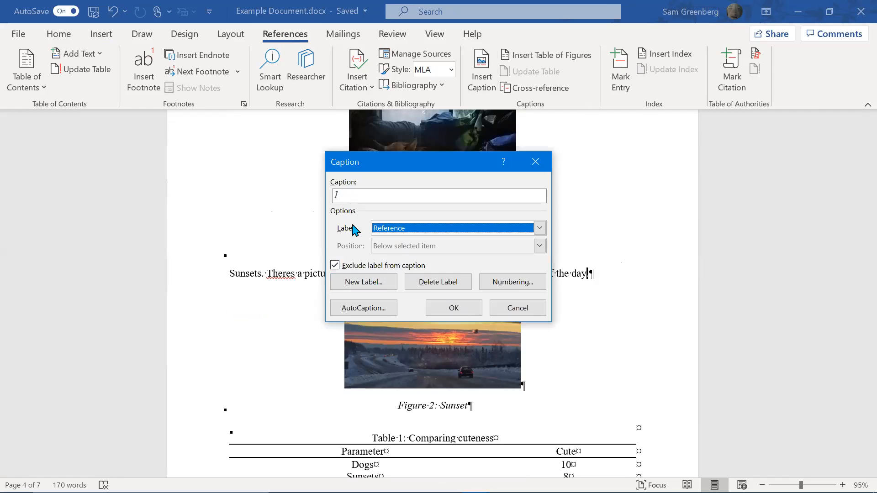
{"action": "left_click", "coordinate": [469, 313]}
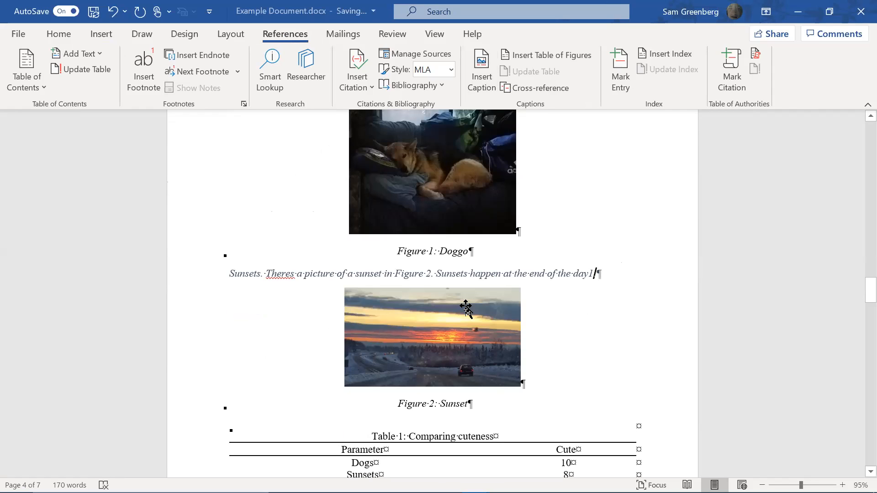
{"action": "left_click", "coordinate": [67, 37]}
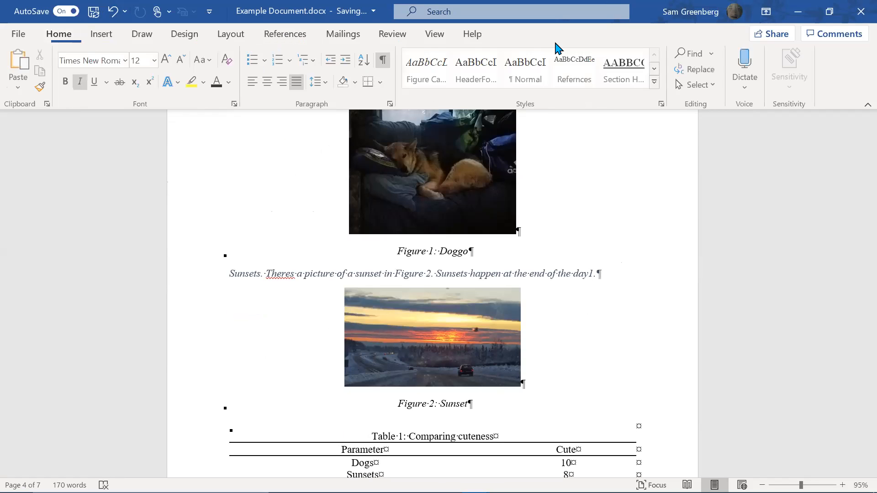
{"action": "left_click", "coordinate": [532, 87]}
Make the new number 1 after 'day' superscript with the Refernces style
{"action": "key", "text": "shift+Left"}
{"action": "left_click", "coordinate": [587, 81]}
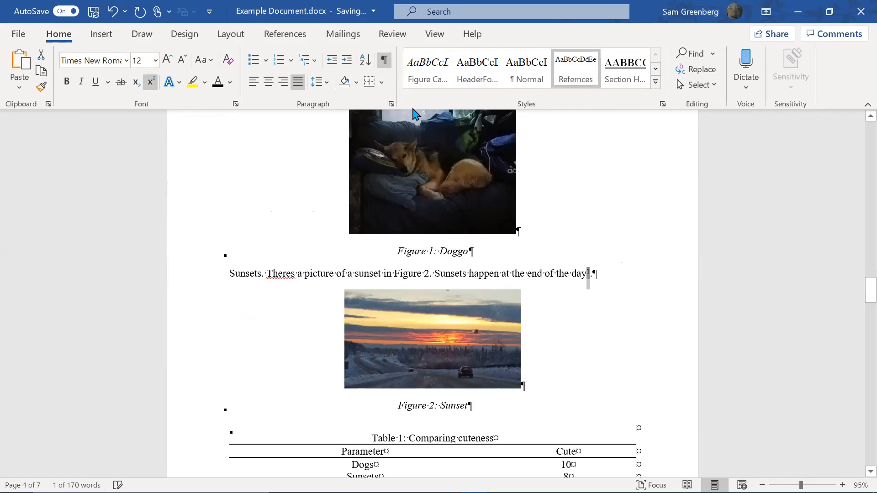
{"action": "left_click", "coordinate": [511, 322]}
{"action": "left_click_drag", "start_coordinate": [858, 303], "coordinate": [857, 388]}
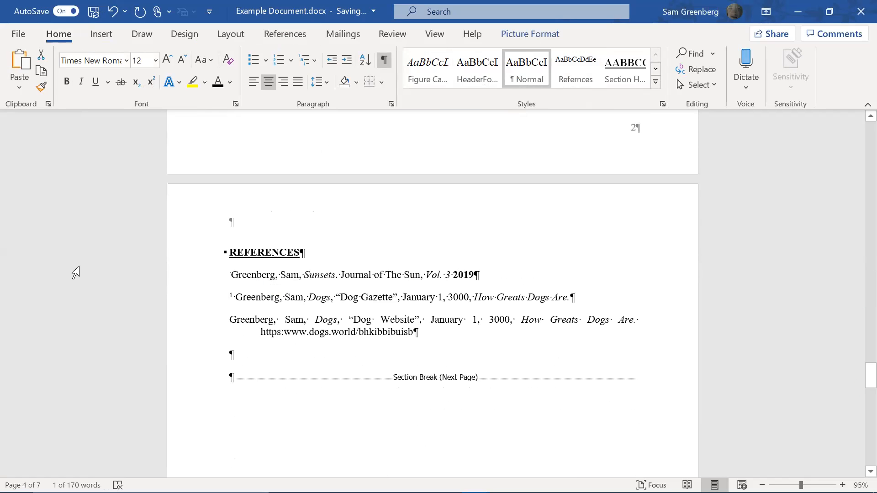
Insert a cross-reference to the Sunsets reference at the start of the first References entry
{"action": "left_click", "coordinate": [249, 266]}
{"action": "key", "text": "Down"}
{"action": "key", "text": "Left"}
{"action": "key", "text": "Left"}
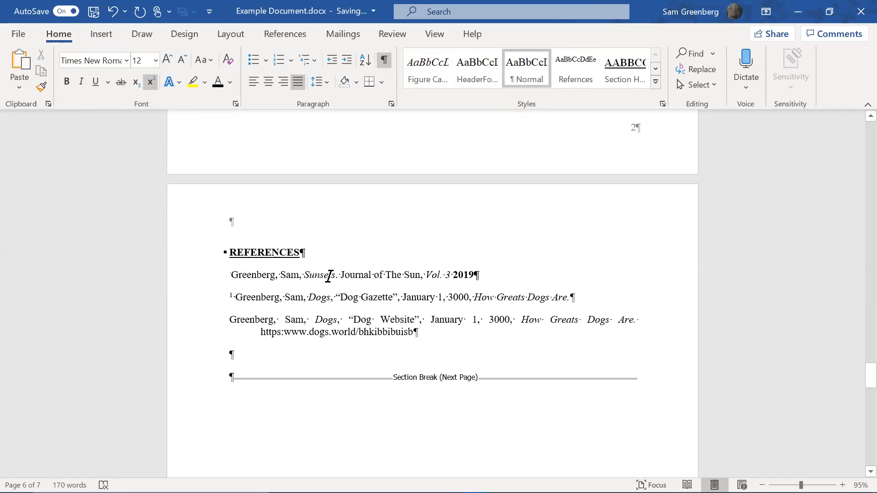
{"action": "left_click", "coordinate": [99, 41]}
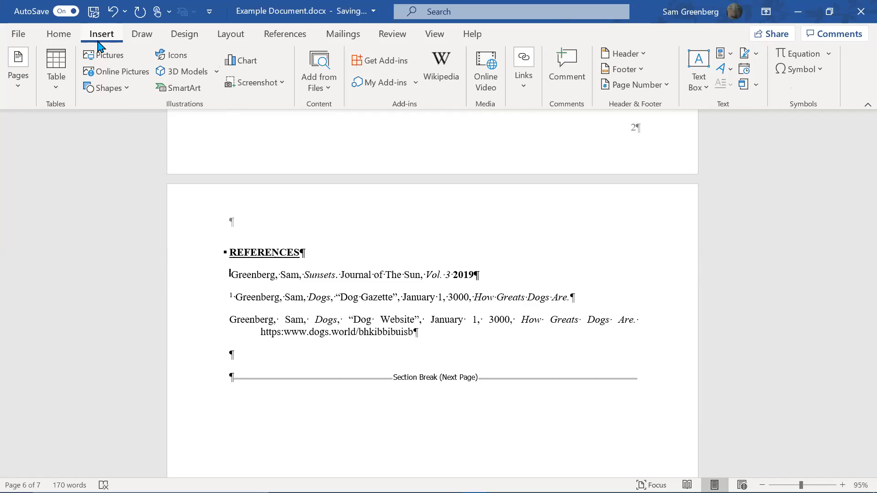
{"action": "left_click", "coordinate": [59, 35]}
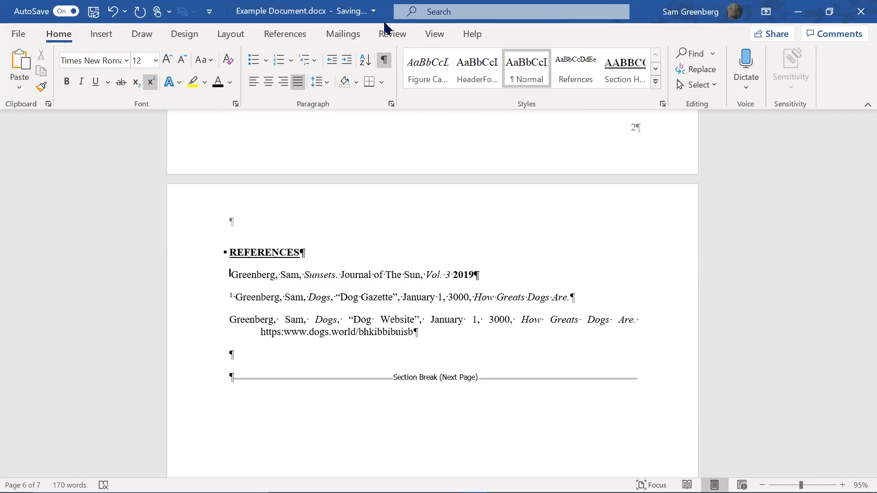
{"action": "left_click", "coordinate": [295, 35]}
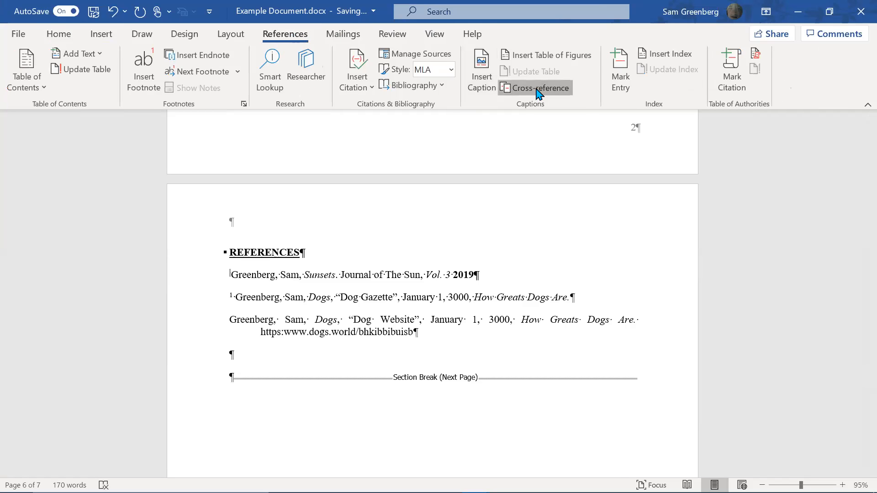
{"action": "left_click", "coordinate": [539, 89]}
{"action": "left_click", "coordinate": [495, 347]}
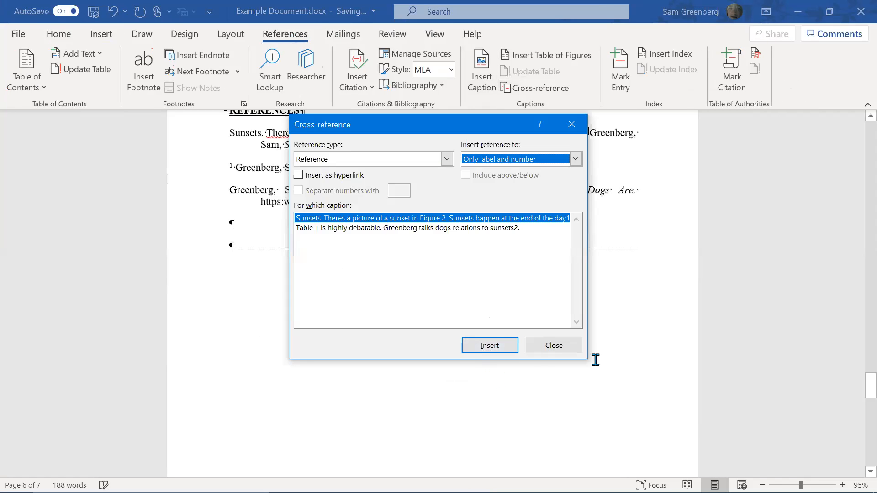
{"action": "key", "text": "Escape"}
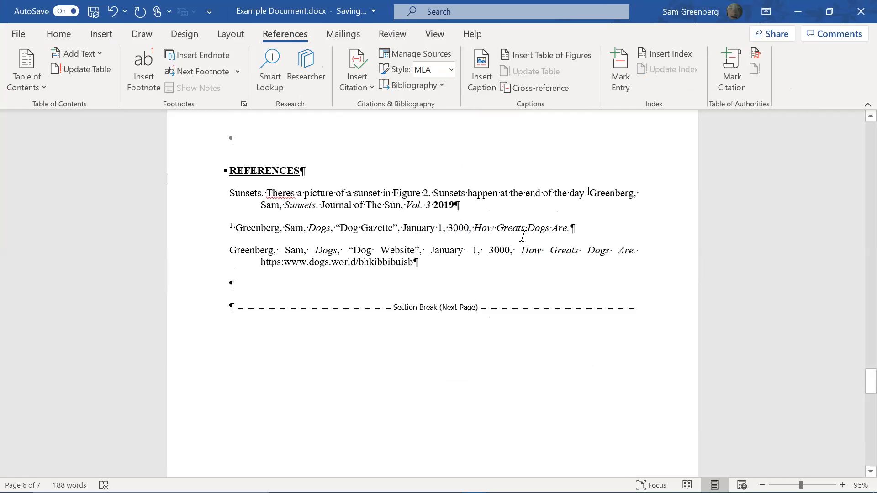
Select the superscript 1 after 'day' in the Sunsets sentence
{"action": "scroll", "coordinate": [543, 237], "scroll_direction": "up", "scroll_amount": 1}
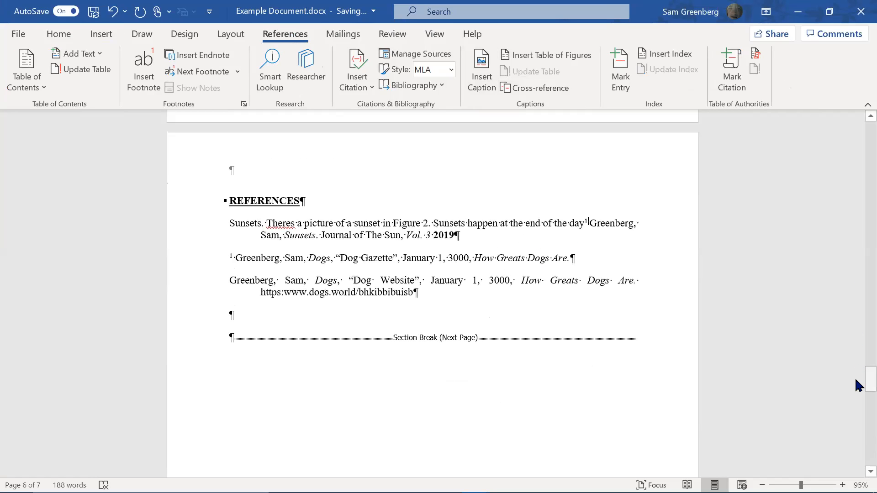
{"action": "left_click_drag", "start_coordinate": [856, 382], "coordinate": [856, 294]}
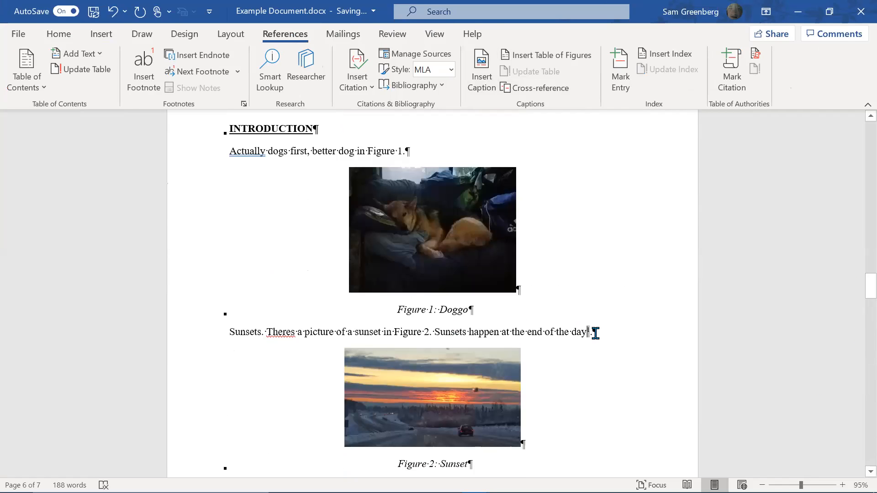
{"action": "key", "text": "BackSpace"}
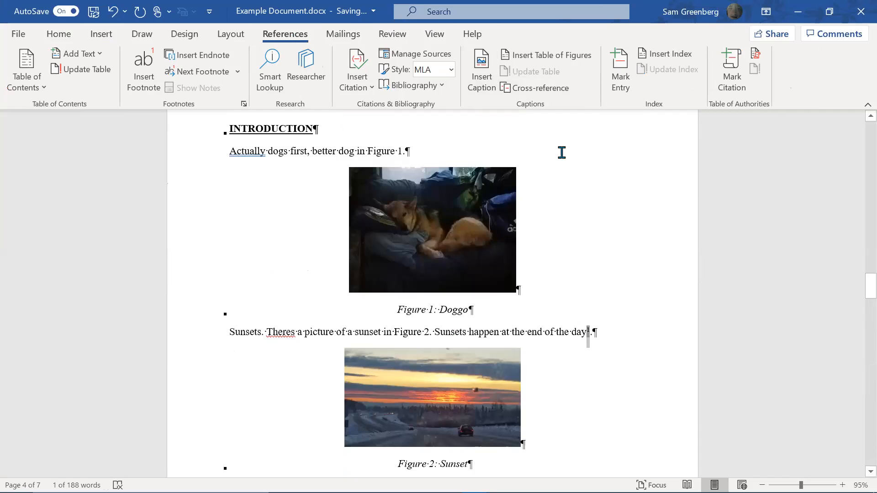
{"action": "left_click", "coordinate": [98, 34]}
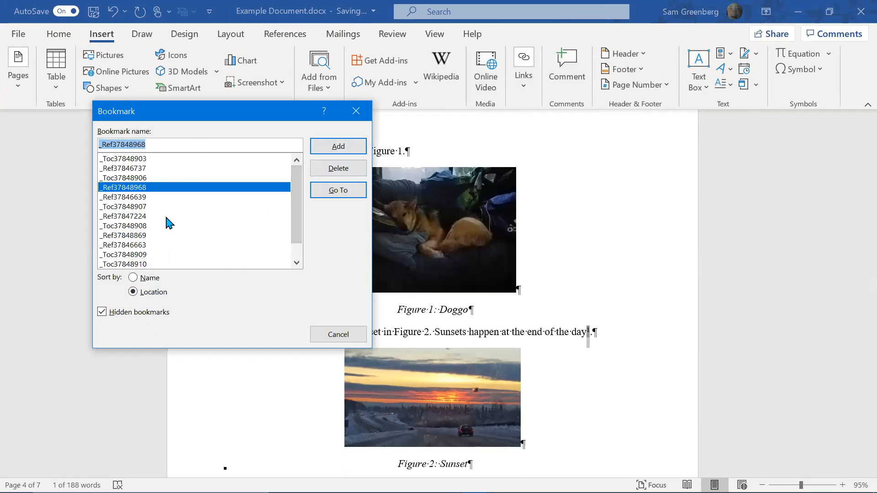
Bookmark the superscript 1 after 'day' as _Ref37848968
{"action": "left_click", "coordinate": [351, 150]}
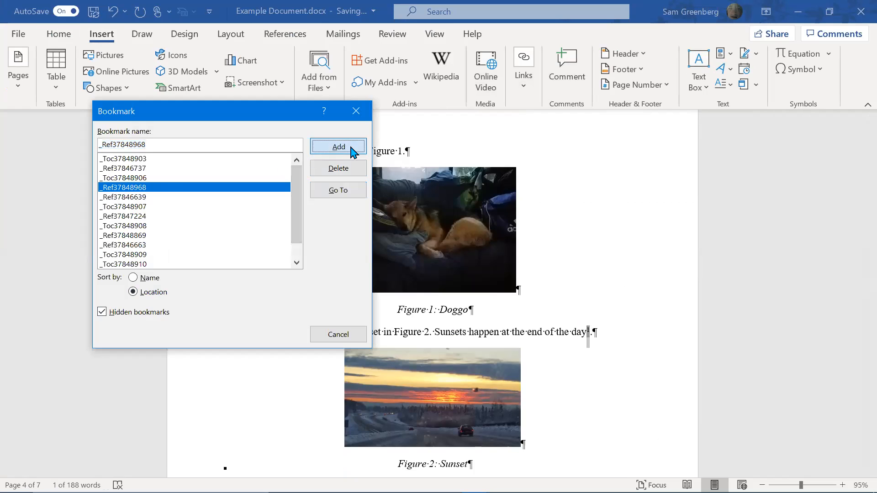
{"action": "scroll", "coordinate": [663, 320], "scroll_direction": "down", "scroll_amount": 20}
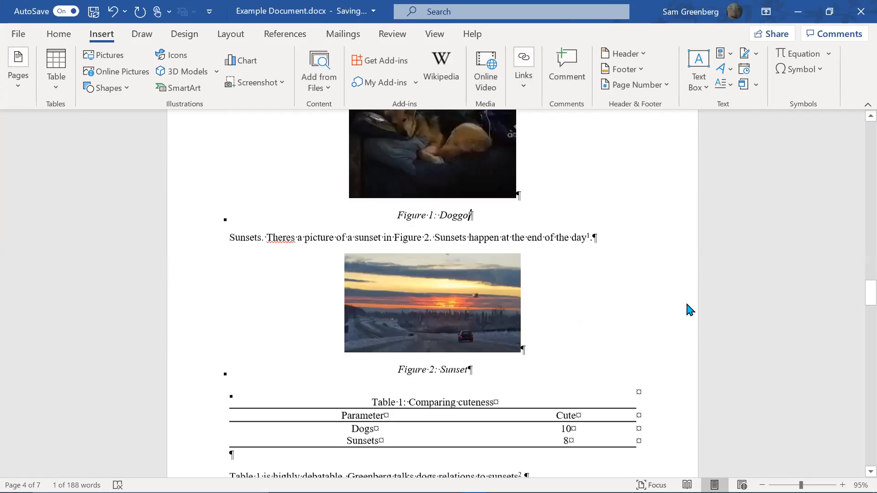
Update all document fields, rebuilding the entire table, so the first two references show 1 and 2
{"action": "scroll", "coordinate": [704, 300], "scroll_direction": "down", "scroll_amount": 3}
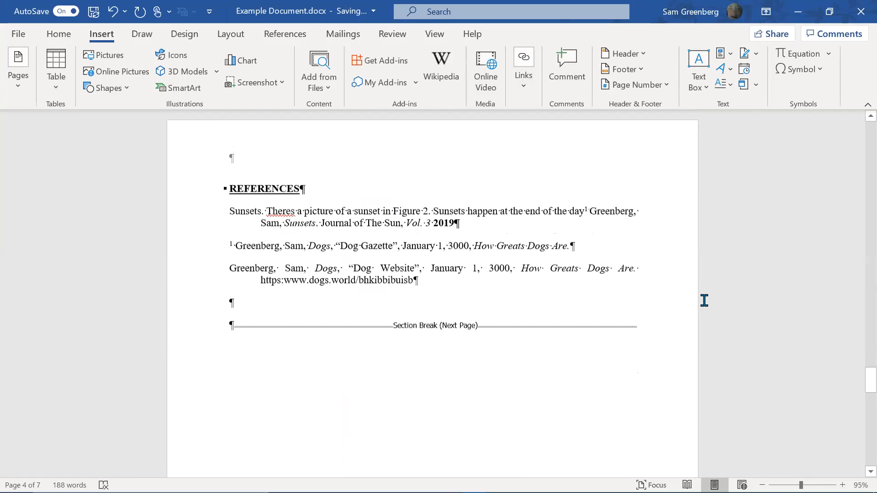
{"action": "key", "text": "alt+F9"}
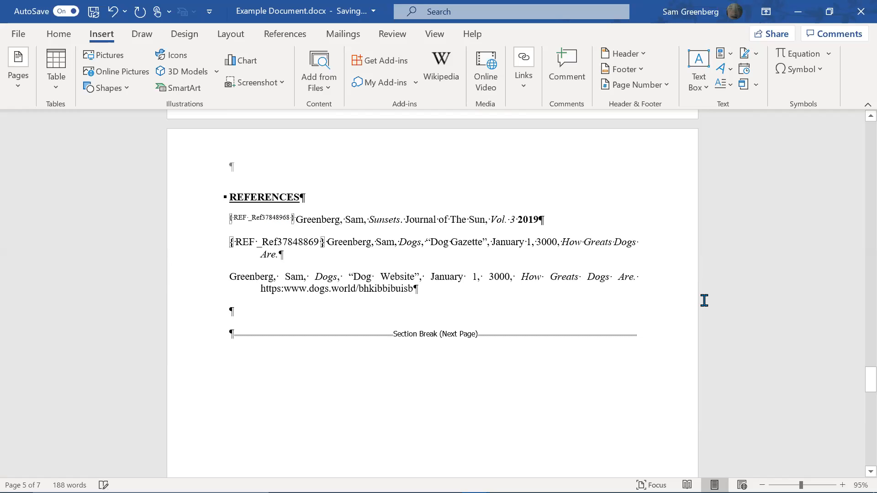
{"action": "key", "text": "alt+F9"}
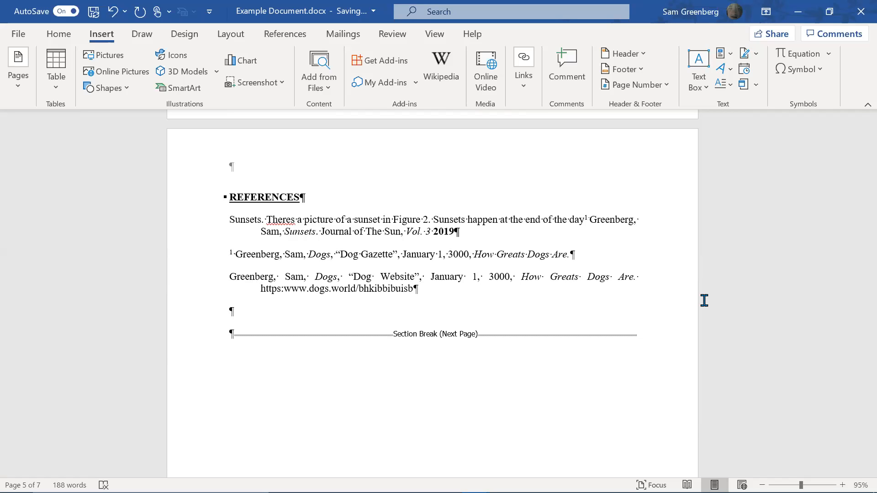
{"action": "key", "text": "ctrl+a"}
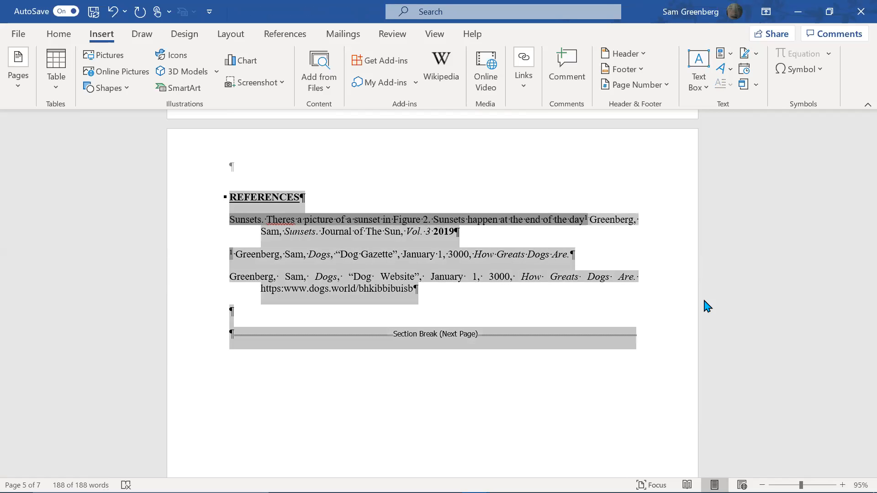
{"action": "key", "text": "F9"}
{"action": "key", "text": "Down"}
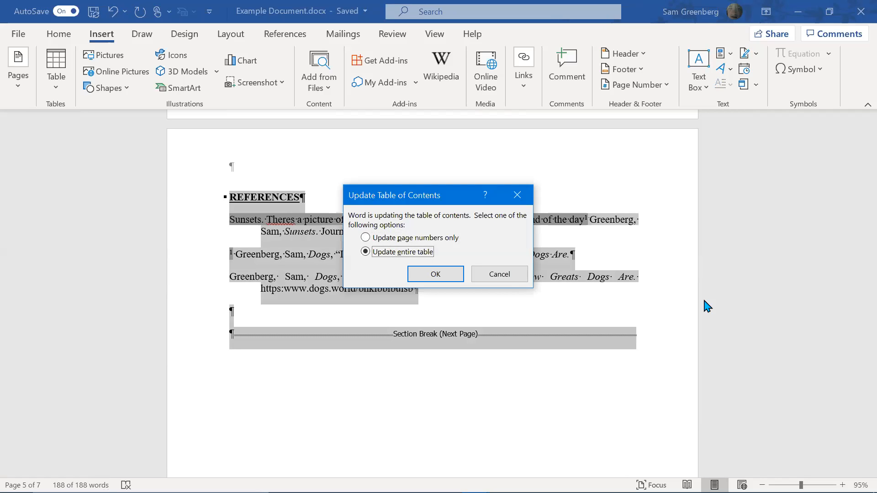
{"action": "key", "text": "Return"}
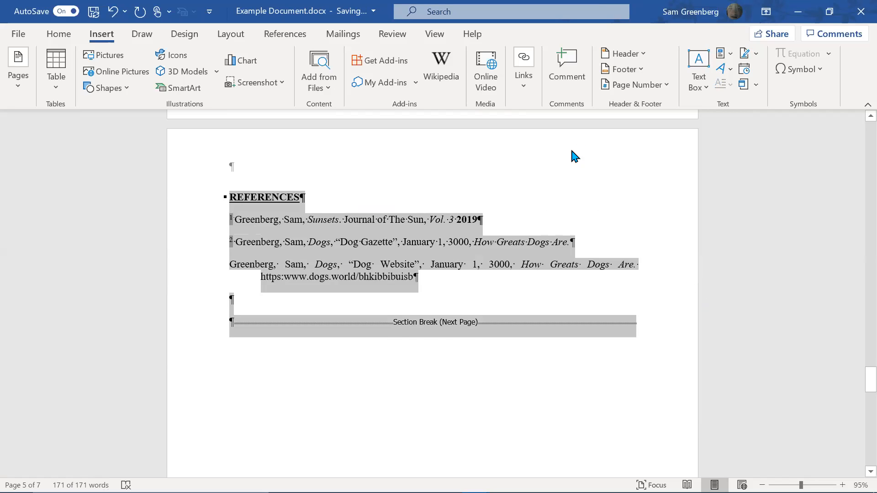
{"action": "left_click", "coordinate": [489, 209]}
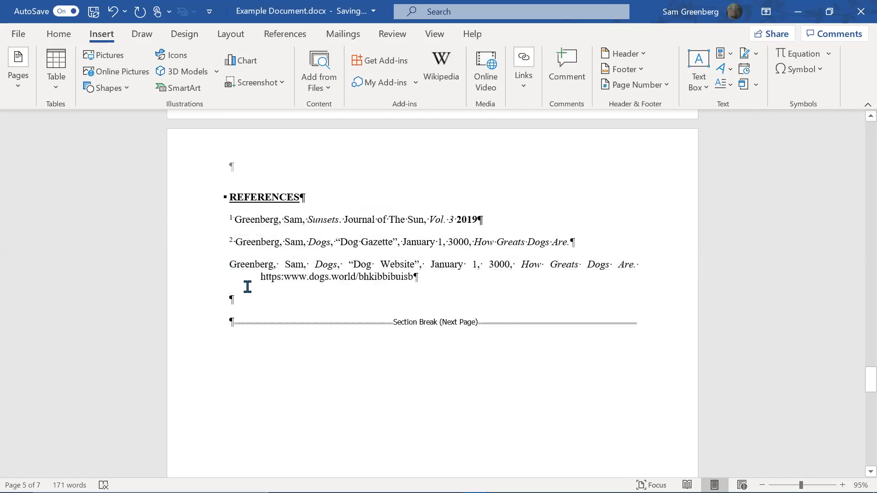
Scroll through the document, place the cursor after the introduction, and return to the Figure 1 caption
{"action": "scroll", "coordinate": [247, 286], "scroll_direction": "up", "scroll_amount": 3}
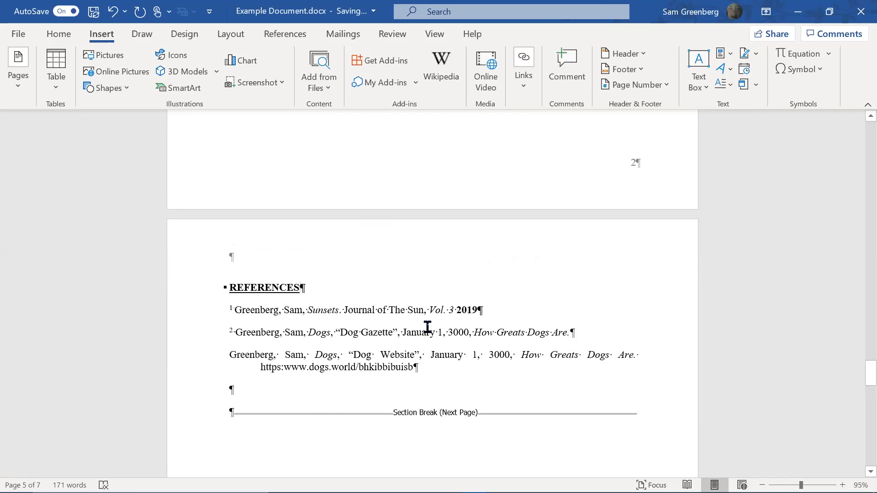
{"action": "scroll", "coordinate": [459, 371], "scroll_direction": "up", "scroll_amount": 10}
{"action": "scroll", "coordinate": [307, 388], "scroll_direction": "down", "scroll_amount": 7}
{"action": "scroll", "coordinate": [437, 300], "scroll_direction": "up", "scroll_amount": 20}
{"action": "scroll", "coordinate": [553, 253], "scroll_direction": "up", "scroll_amount": 20}
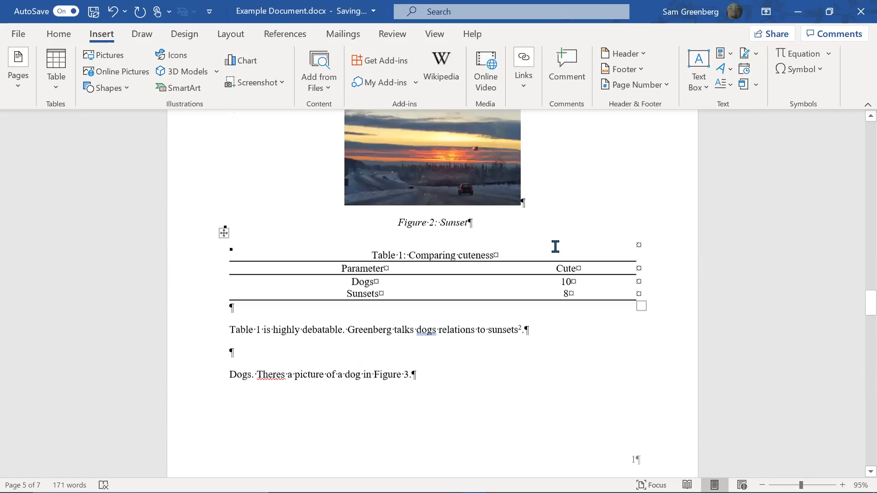
{"action": "scroll", "coordinate": [553, 253], "scroll_direction": "down", "scroll_amount": 18}
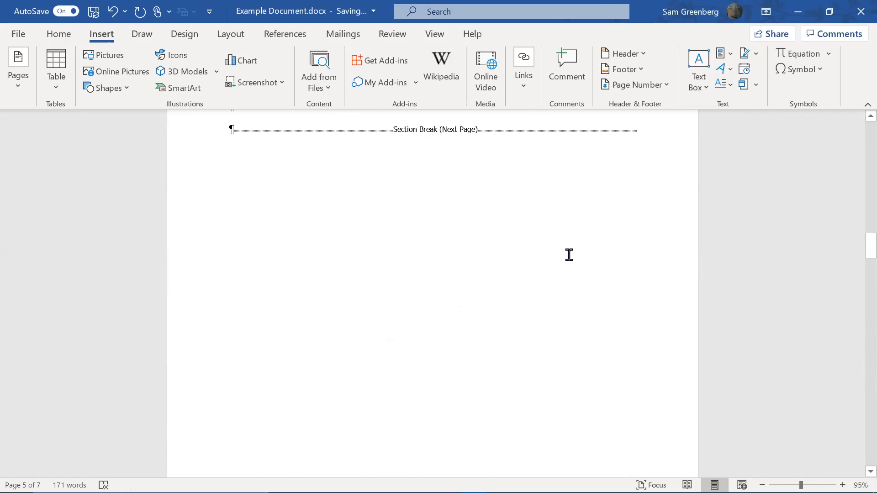
{"action": "scroll", "coordinate": [568, 270], "scroll_direction": "down", "scroll_amount": 7}
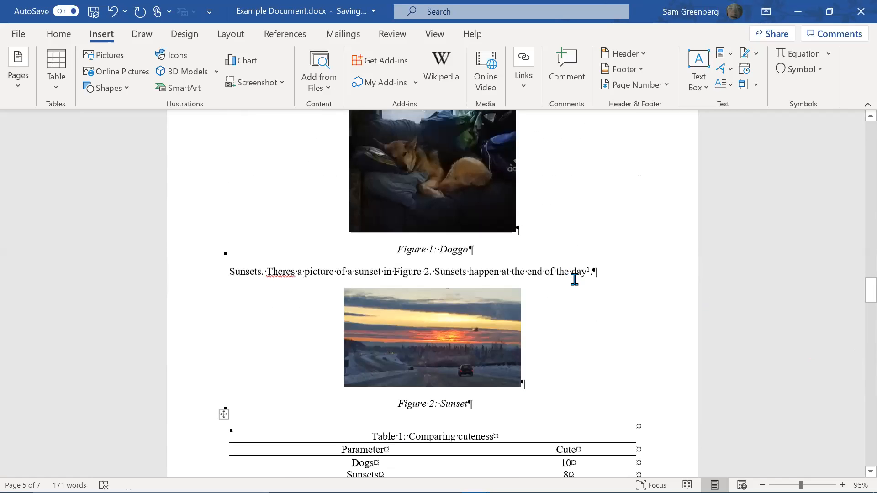
{"action": "scroll", "coordinate": [580, 274], "scroll_direction": "up", "scroll_amount": 8}
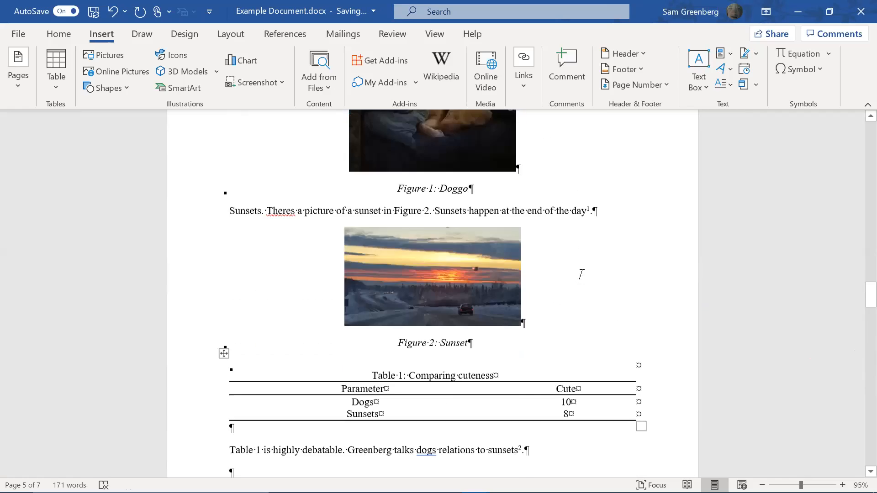
{"action": "left_click", "coordinate": [412, 237]}
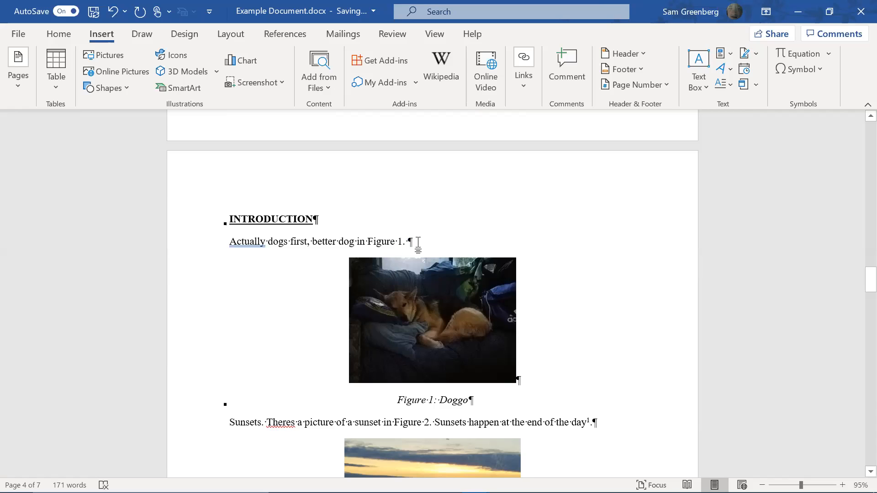
{"action": "scroll", "coordinate": [466, 310], "scroll_direction": "down", "scroll_amount": 4}
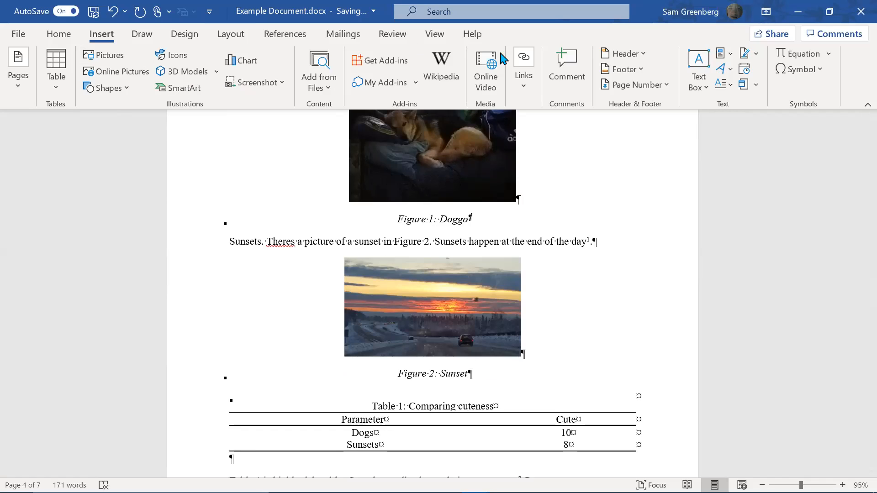
Add Reference number 1 after 'Figure 1: Doggo', restore Figure Caption style, and superscript the 1
{"action": "left_click", "coordinate": [297, 34]}
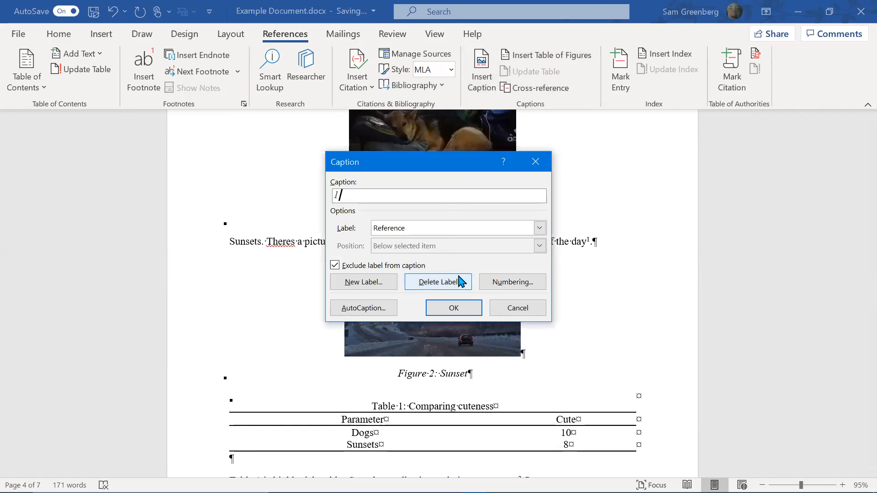
{"action": "left_click", "coordinate": [449, 316]}
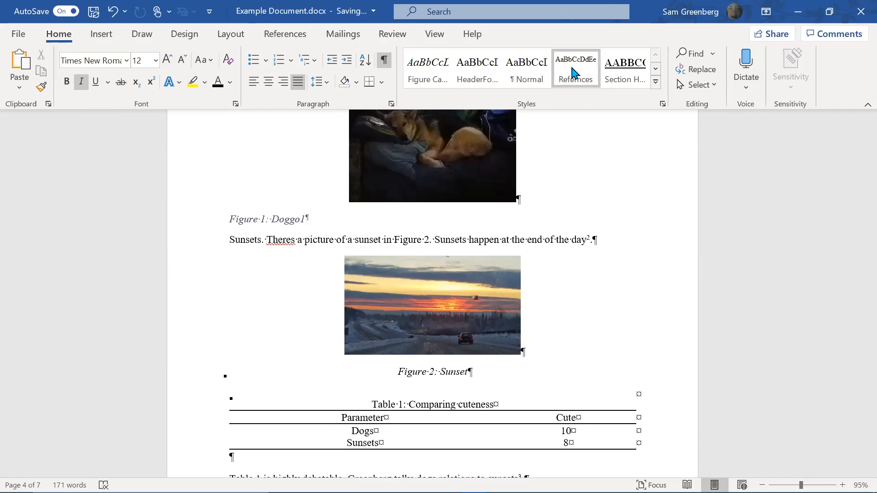
{"action": "left_click", "coordinate": [655, 82]}
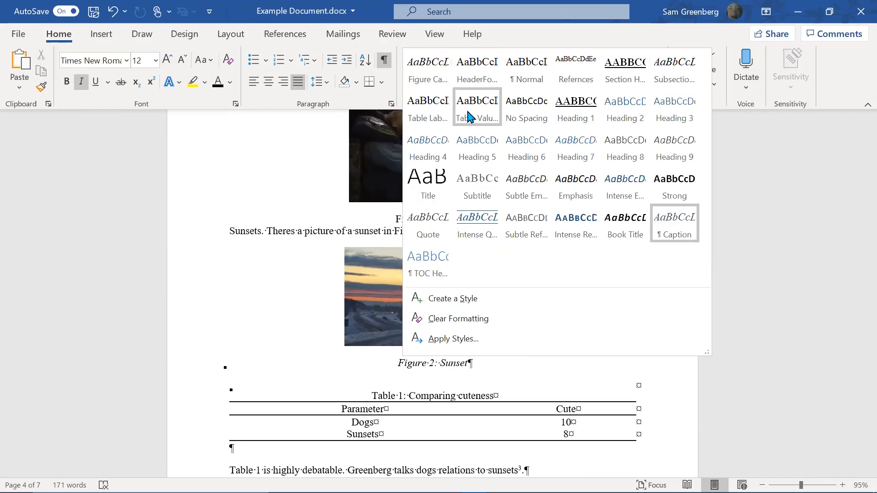
{"action": "left_click", "coordinate": [509, 157]}
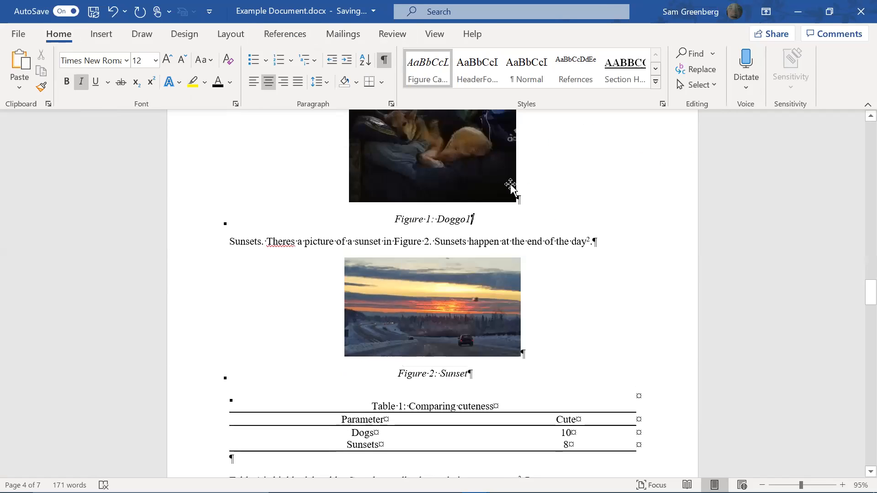
{"action": "key", "text": "shift+Left"}
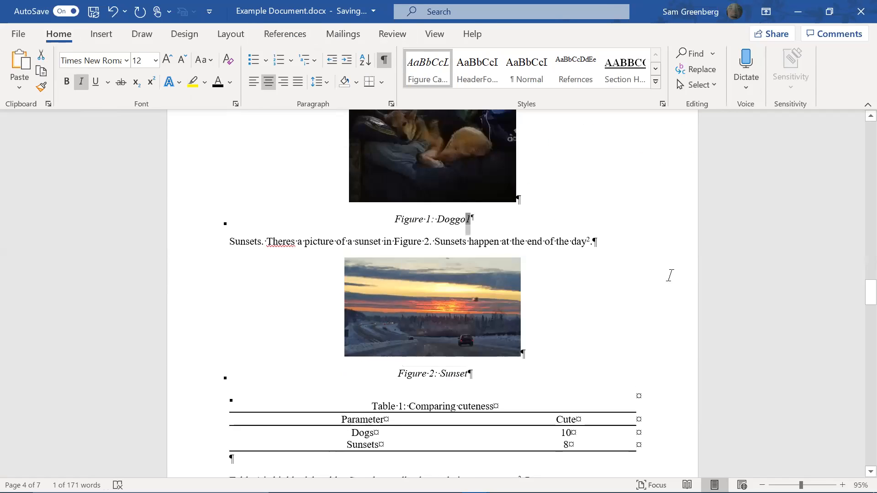
{"action": "key", "text": "ctrl+shift+equal"}
{"action": "key", "text": "Right"}
{"action": "scroll", "coordinate": [863, 317], "scroll_direction": "down", "scroll_amount": 4}
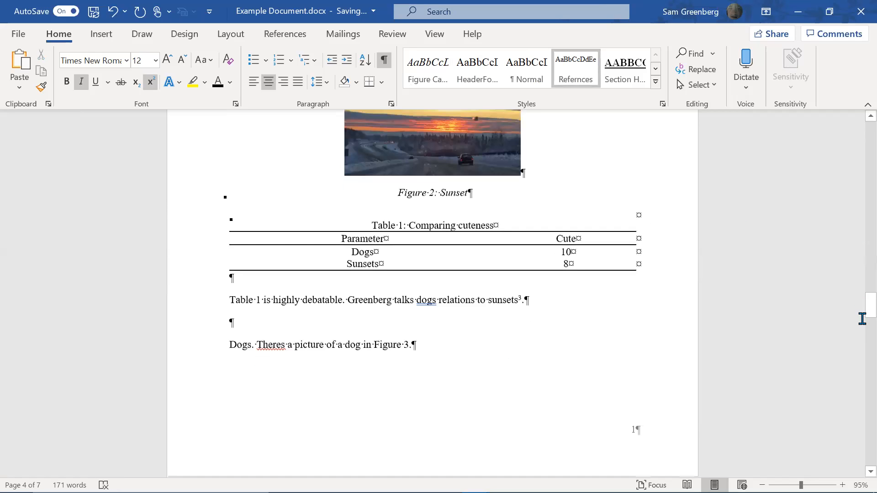
Insert a cross-reference to the Doggo caption at the start of the third References entry
{"action": "left_click_drag", "start_coordinate": [857, 309], "coordinate": [856, 386]}
{"action": "left_click", "coordinate": [226, 209]}
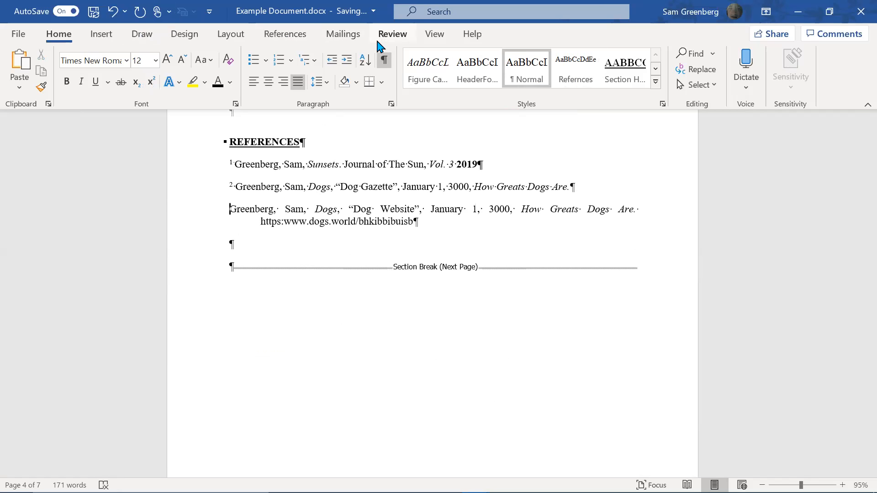
{"action": "left_click", "coordinate": [287, 34]}
{"action": "left_click", "coordinate": [100, 34]}
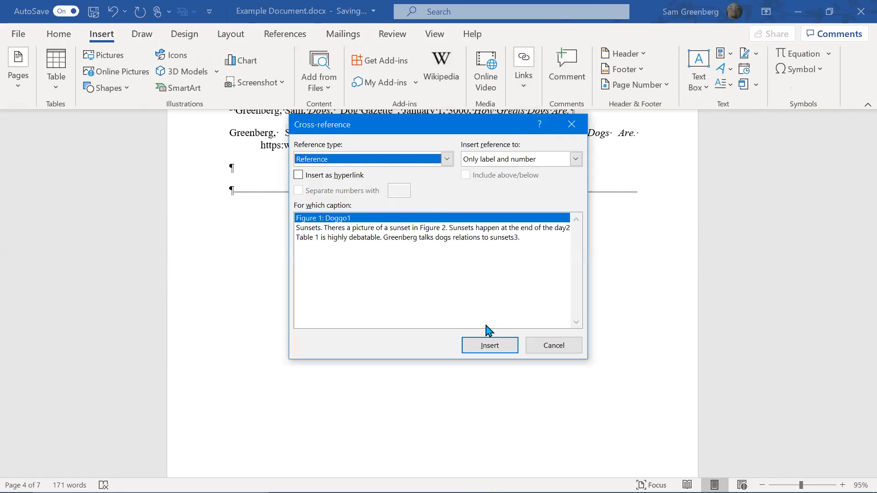
{"action": "left_click", "coordinate": [502, 346]}
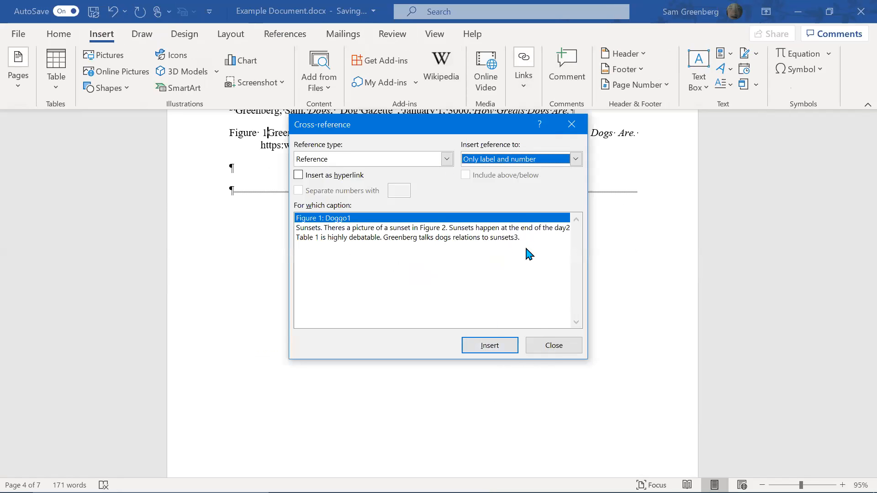
{"action": "left_click", "coordinate": [548, 351]}
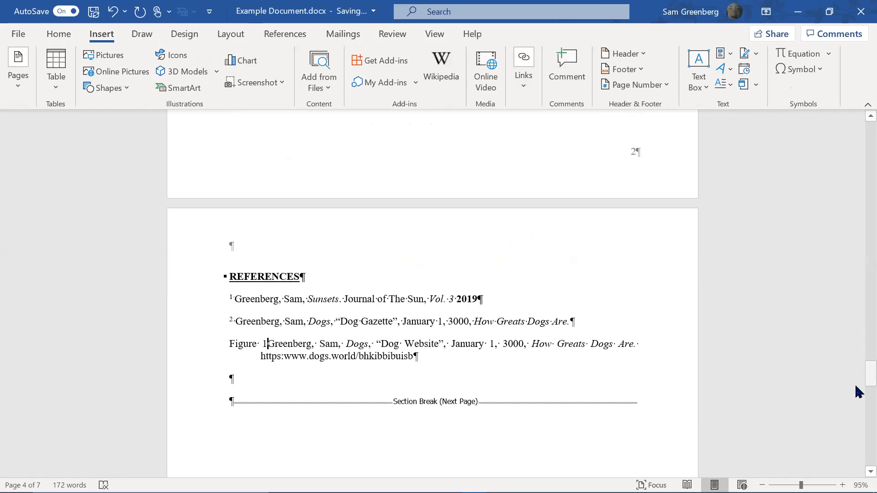
Delete the inserted 'Figure 1' text and reinsert the Doggo cross-reference so it reads Figure 1
{"action": "left_click_drag", "start_coordinate": [868, 383], "coordinate": [857, 392]}
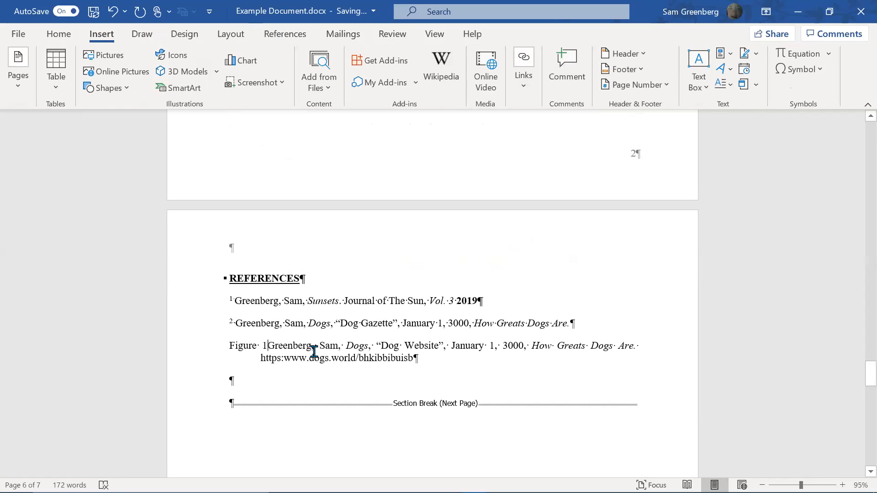
{"action": "key", "text": "shift+Home"}
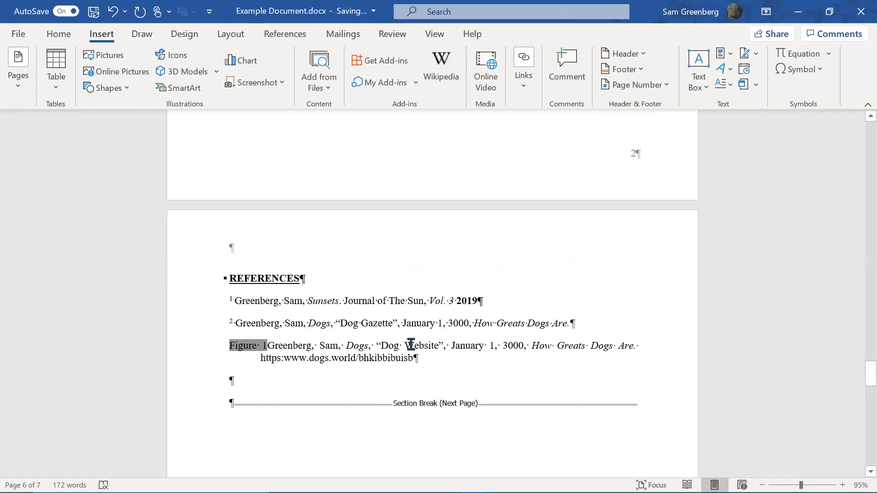
{"action": "key", "text": "BackSpace"}
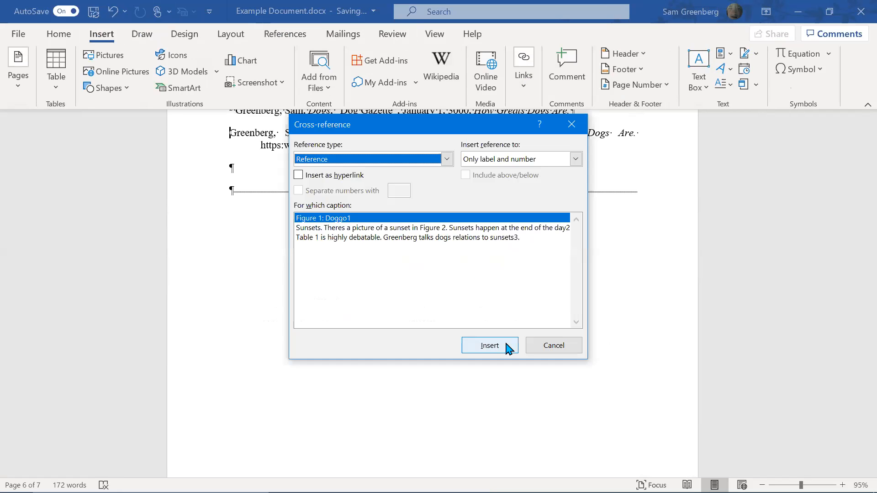
{"action": "left_click", "coordinate": [508, 347]}
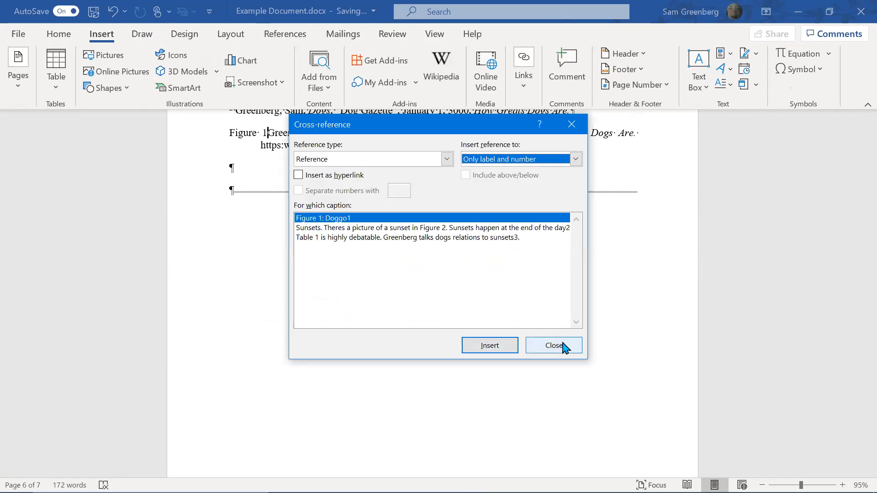
{"action": "left_click", "coordinate": [565, 347]}
{"action": "mouse_move", "coordinate": [859, 375]}
{"action": "left_mouse_down"}
{"action": "mouse_move", "coordinate": [856, 235]}
{"action": "mouse_move", "coordinate": [857, 383]}
{"action": "left_mouse_up"}
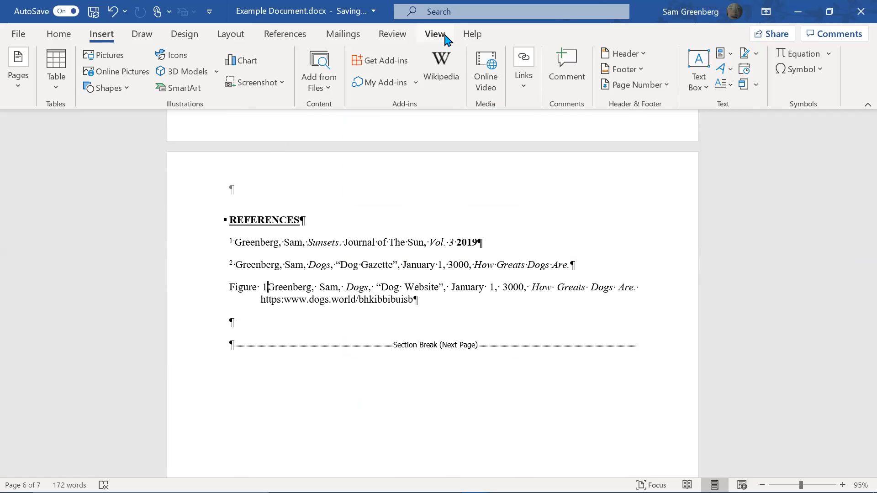
{"action": "left_click", "coordinate": [437, 35]}
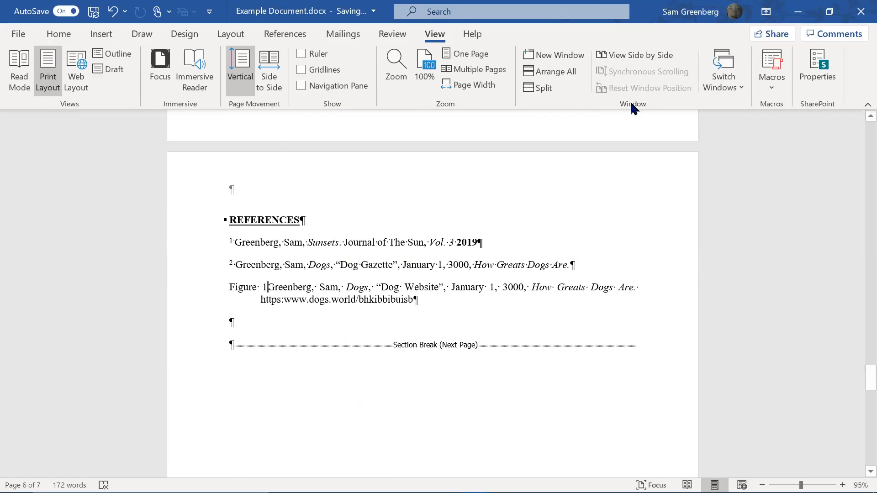
Split the window and scroll the upper pane to the Figure 1: Doggo caption
{"action": "left_click", "coordinate": [552, 89]}
{"action": "scroll", "coordinate": [435, 346], "scroll_direction": "up", "scroll_amount": 5}
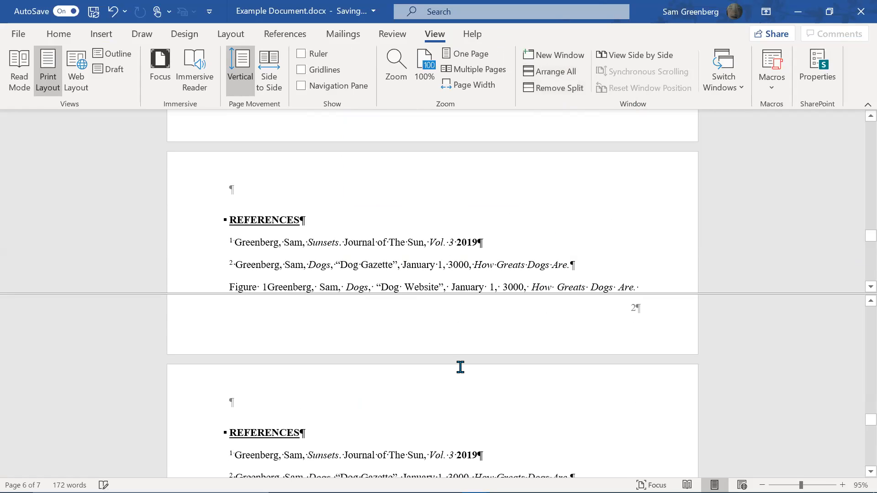
{"action": "scroll", "coordinate": [379, 206], "scroll_direction": "up", "scroll_amount": 15}
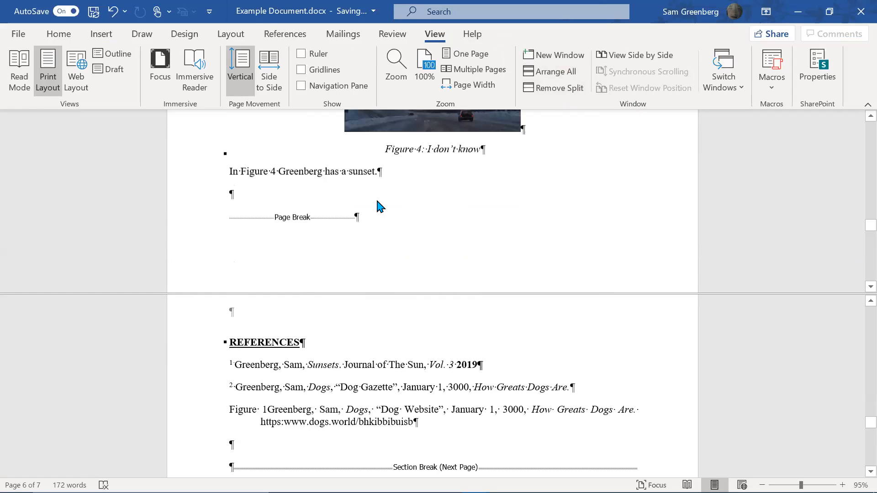
{"action": "scroll", "coordinate": [383, 211], "scroll_direction": "up", "scroll_amount": 10}
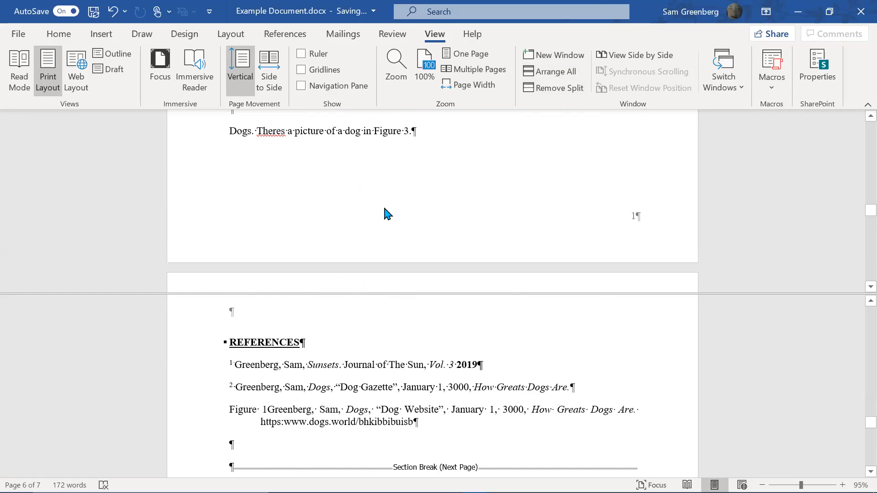
{"action": "scroll", "coordinate": [388, 209], "scroll_direction": "down", "scroll_amount": 4}
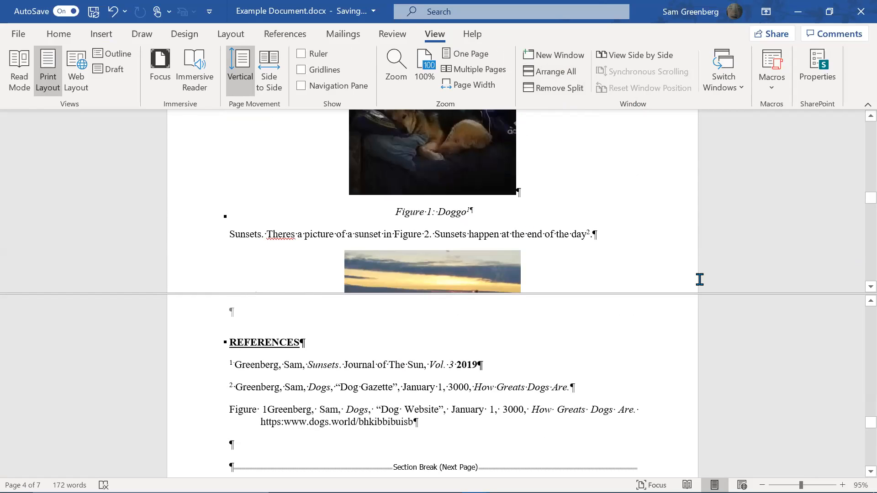
{"action": "scroll", "coordinate": [699, 279], "scroll_direction": "up", "scroll_amount": 2}
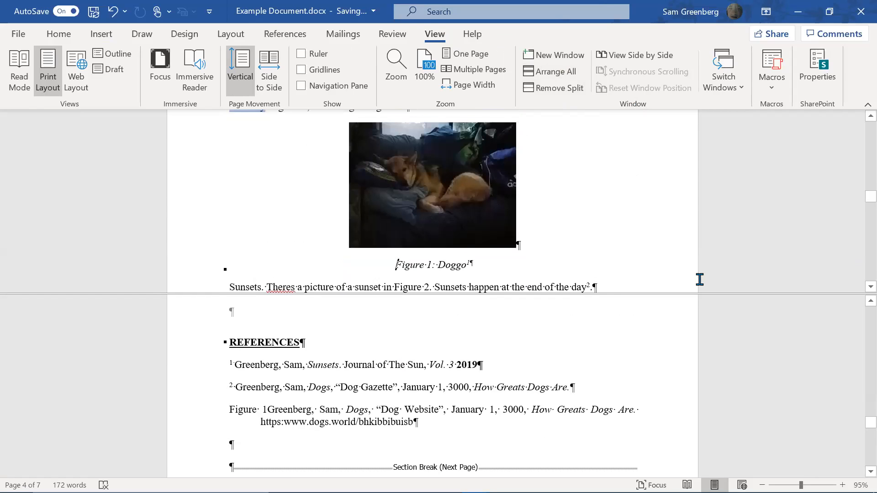
{"action": "scroll", "coordinate": [682, 273], "scroll_direction": "down", "scroll_amount": 1}
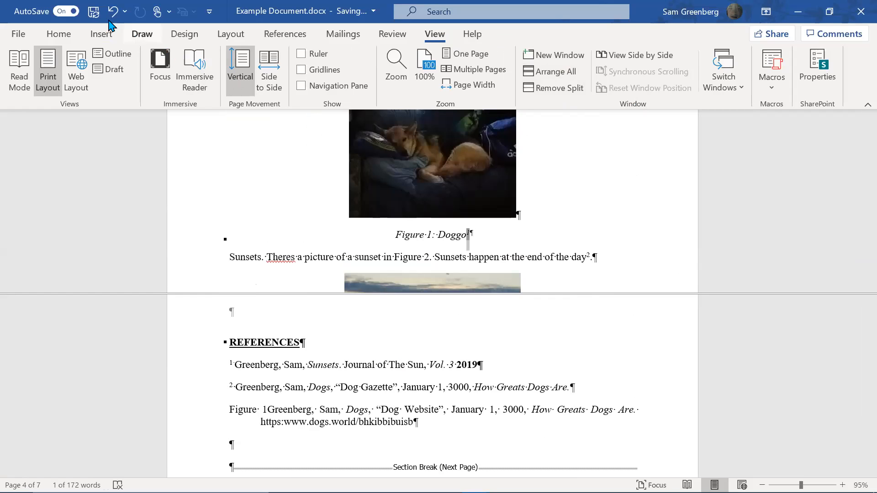
Add a bookmark on the superscript 1 after Doggo
{"action": "left_click", "coordinate": [100, 33]}
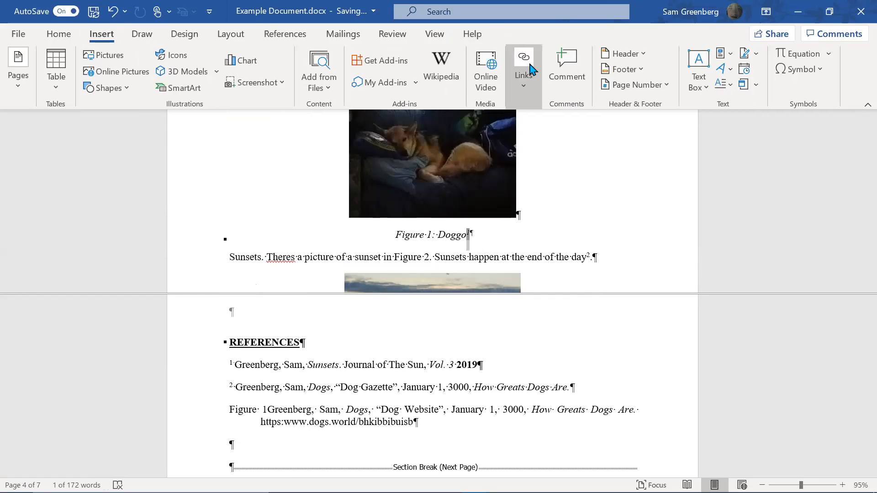
{"action": "left_click", "coordinate": [530, 65]}
{"action": "left_click", "coordinate": [564, 133]}
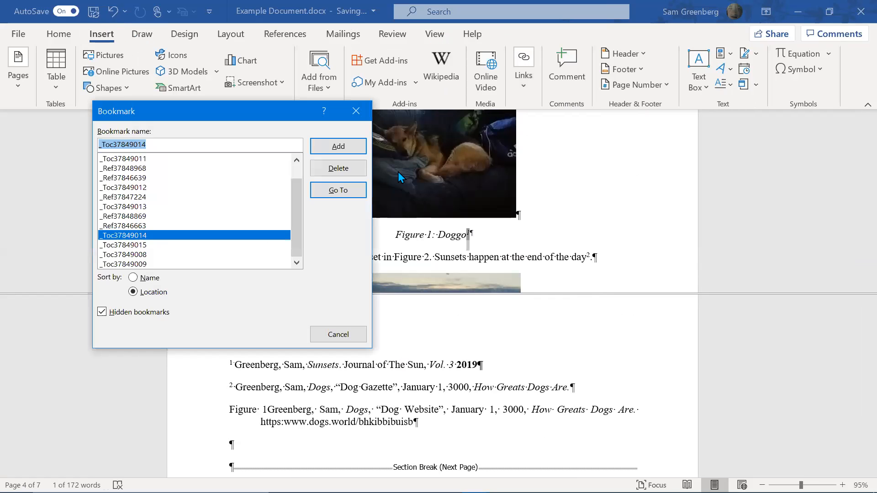
{"action": "left_click", "coordinate": [343, 152]}
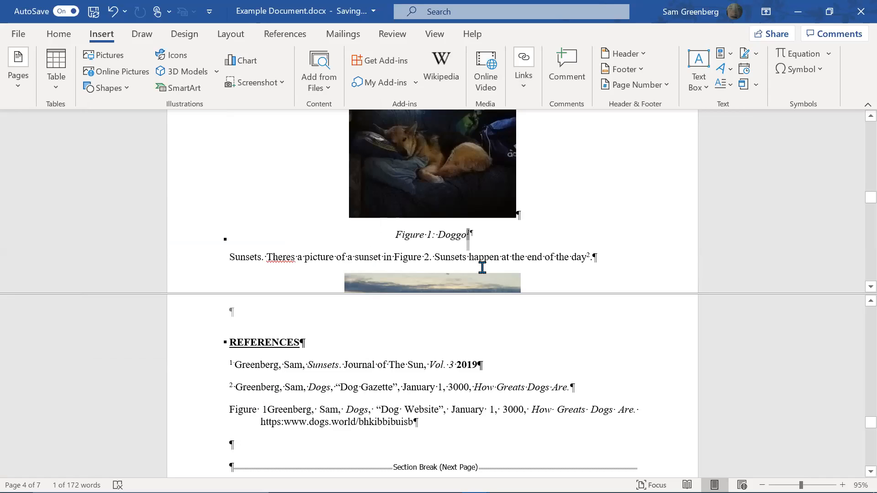
{"action": "left_click", "coordinate": [546, 235]}
Update all fields in the document, rebuilding the entire table, so references renumber to 2 and 3
{"action": "key", "text": "ctrl+a"}
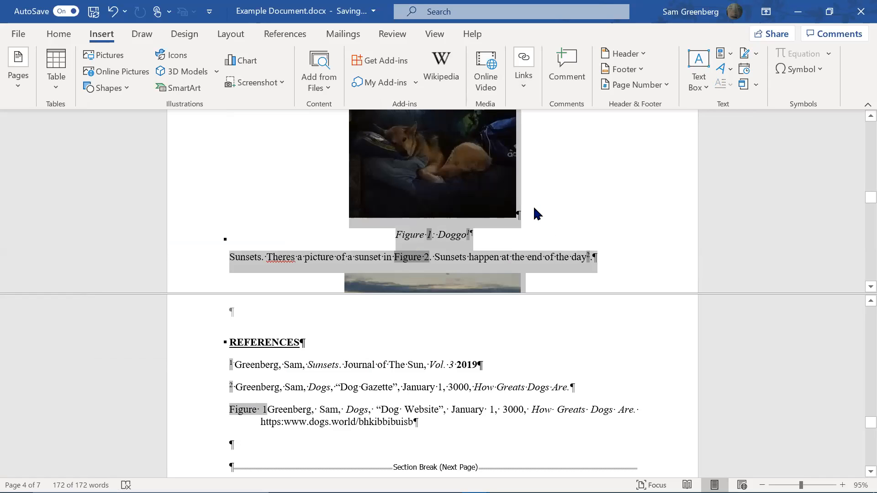
{"action": "key", "text": "F9"}
{"action": "key", "text": "Down"}
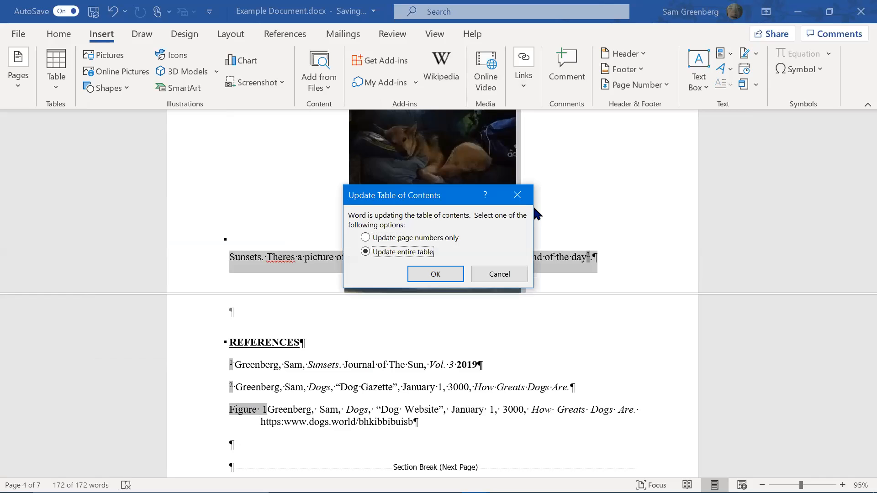
{"action": "key", "text": "Return"}
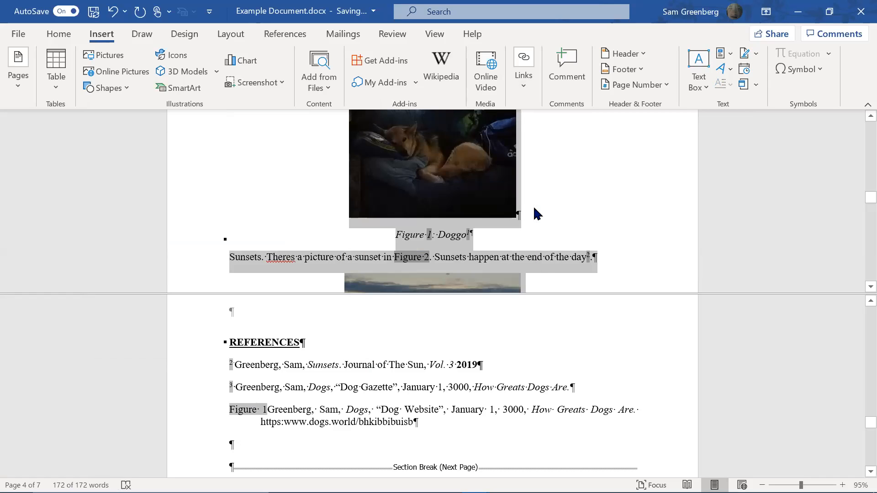
{"action": "key", "text": "Down"}
{"action": "key", "text": "Up"}
{"action": "key", "text": "Up"}
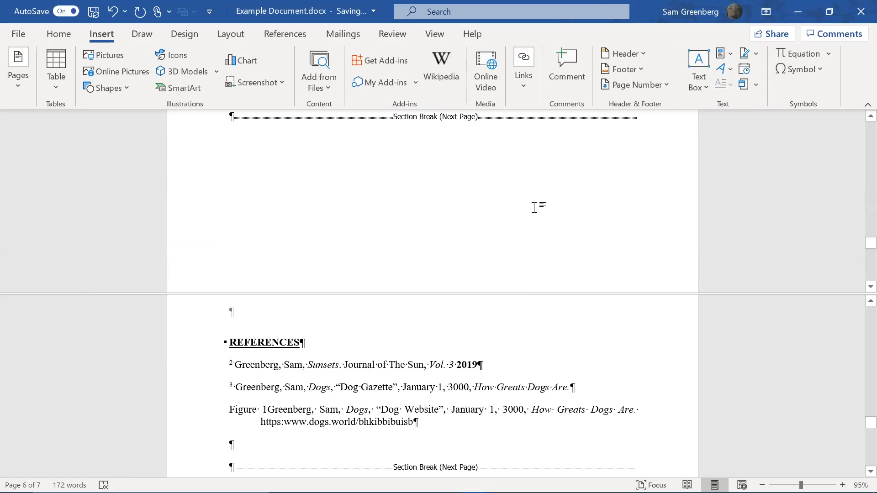
Remove the stray number after 'Doggo' in the Figure 1 caption, retyping the final 'o'
{"action": "scroll", "coordinate": [534, 208], "scroll_direction": "up", "scroll_amount": 10}
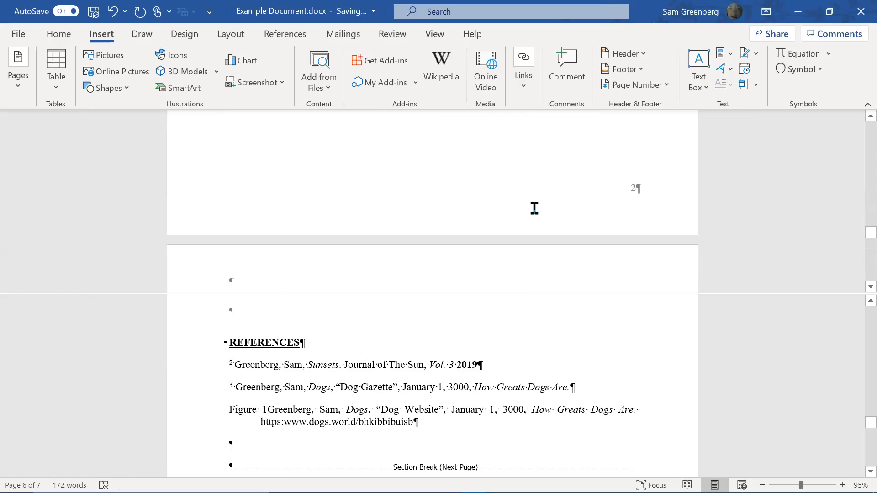
{"action": "scroll", "coordinate": [532, 207], "scroll_direction": "up", "scroll_amount": 12}
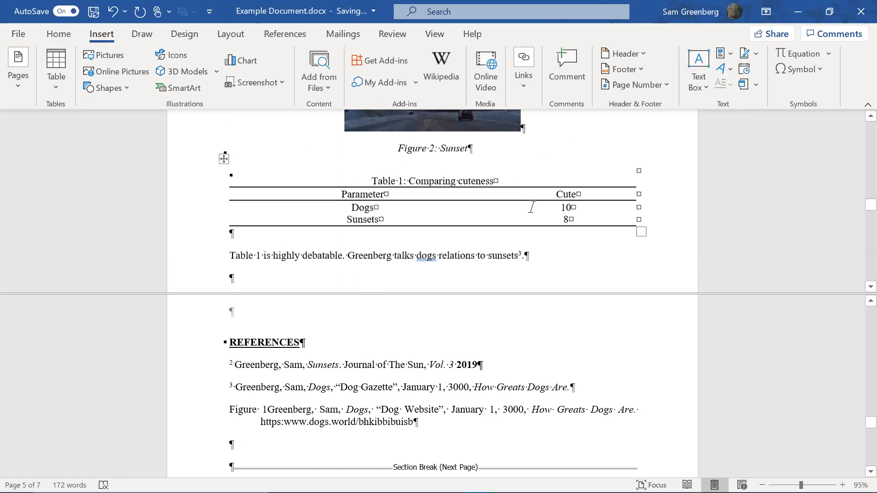
{"action": "scroll", "coordinate": [528, 216], "scroll_direction": "down", "scroll_amount": 4}
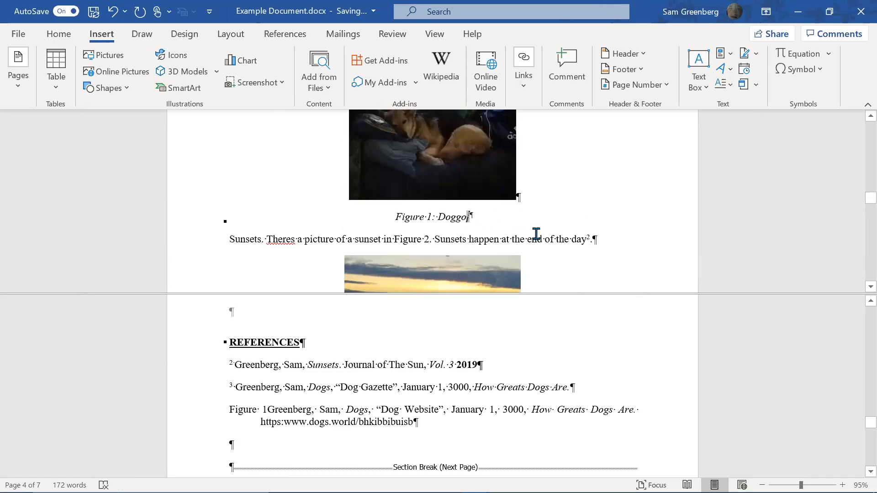
{"action": "key", "text": "BackSpace"}
{"action": "key", "text": "BackSpace"}
{"action": "type", "text": "o"}
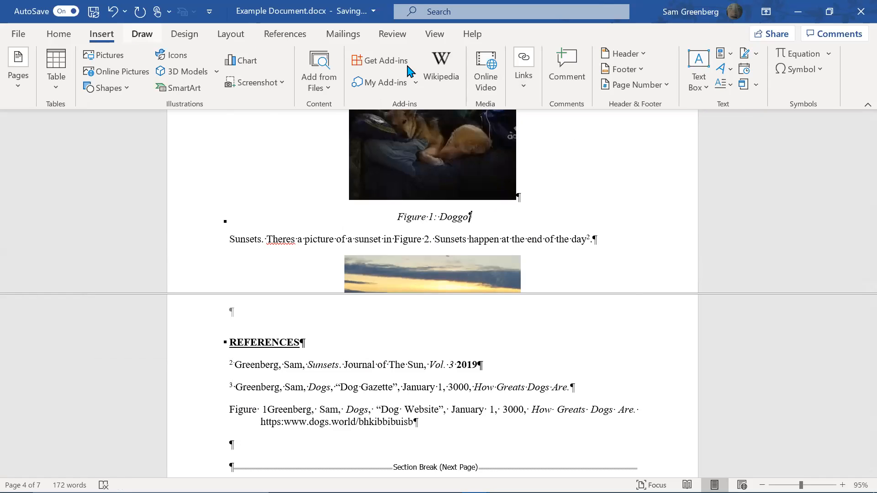
Add Reference caption 1 after the Figure 1 caption in Figure Caption style, superscripting the 1 with Refernces
{"action": "left_click", "coordinate": [292, 35]}
{"action": "left_click", "coordinate": [492, 78]}
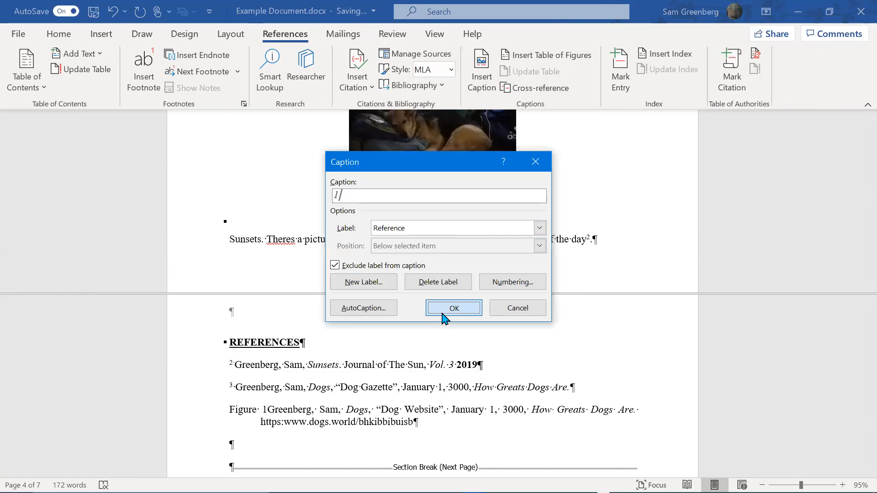
{"action": "left_click", "coordinate": [454, 308]}
{"action": "left_click", "coordinate": [59, 34]}
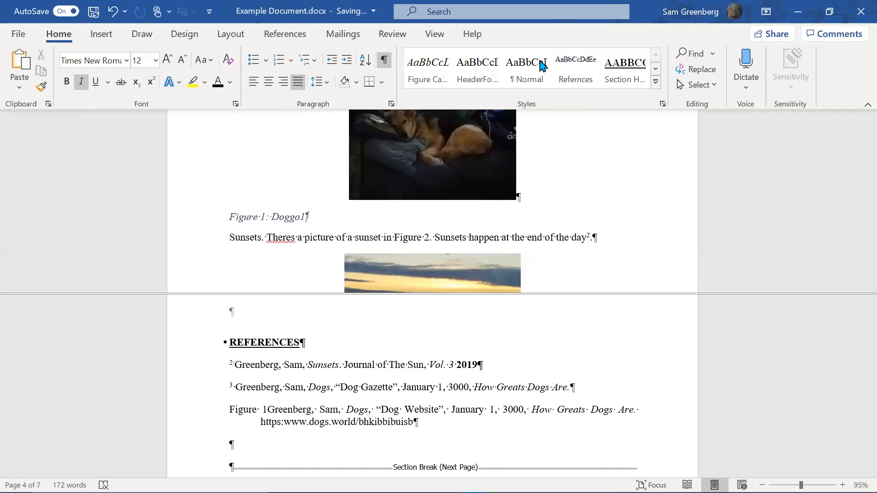
{"action": "left_click", "coordinate": [447, 69]}
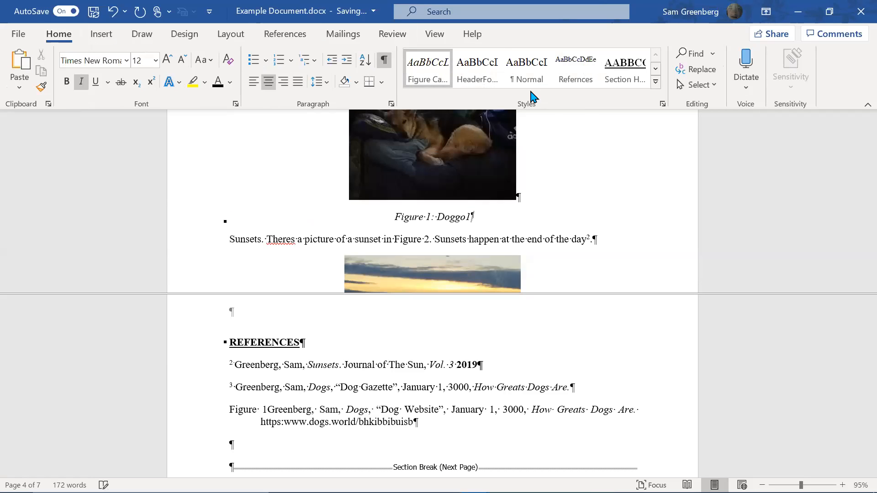
{"action": "key", "text": "shift+Left"}
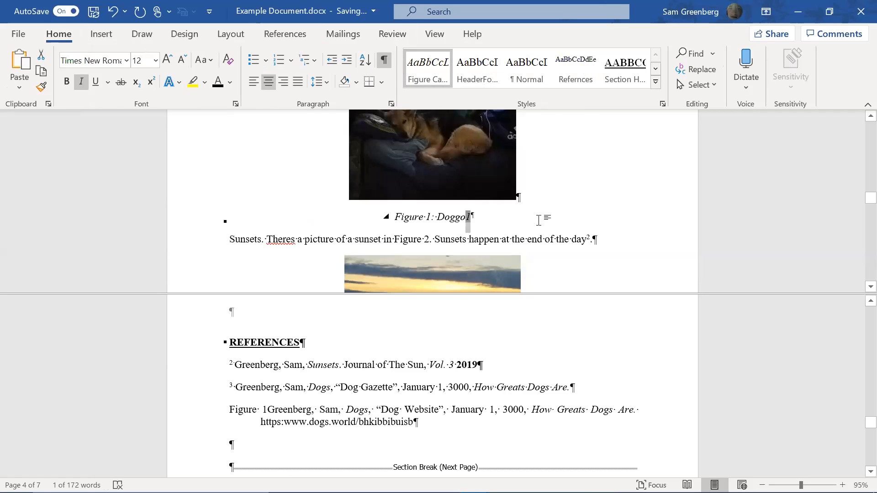
{"action": "left_click", "coordinate": [577, 76]}
{"action": "left_click", "coordinate": [492, 213]}
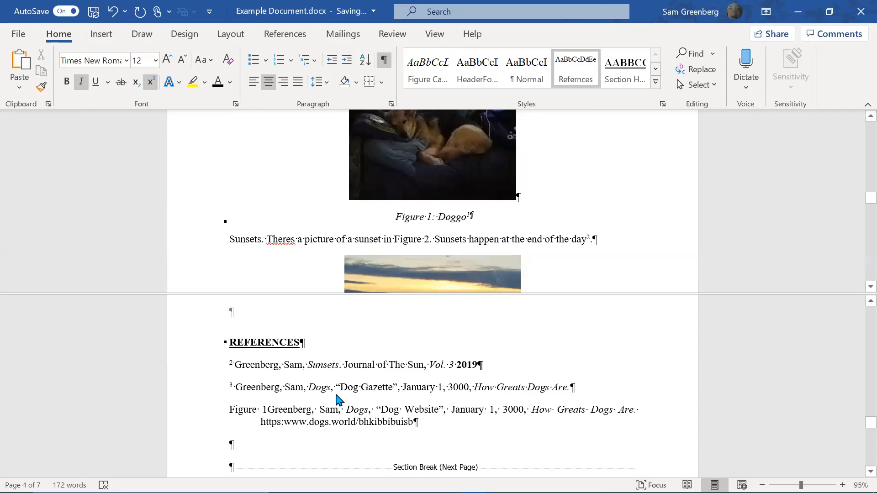
Delete the stray 'Figure 1' text before Greenberg in the third reference entry
{"action": "left_click", "coordinate": [269, 408]}
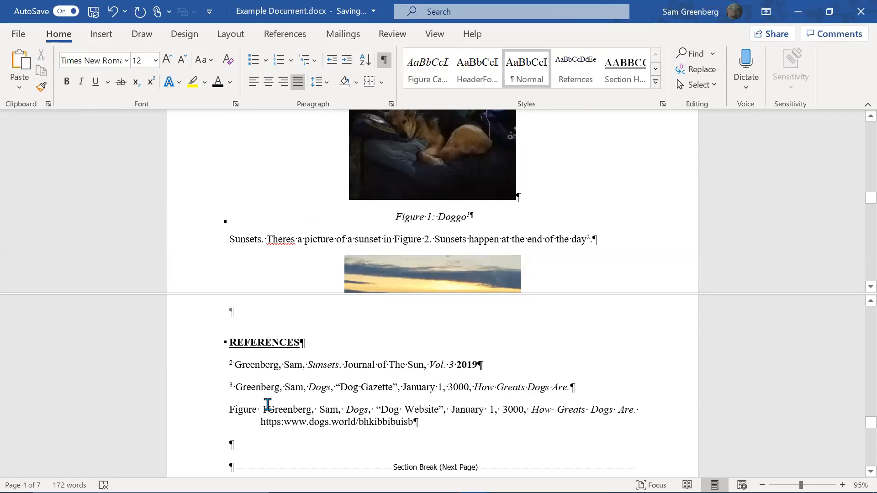
{"action": "key", "text": "shift+Home"}
{"action": "key", "text": "BackSpace"}
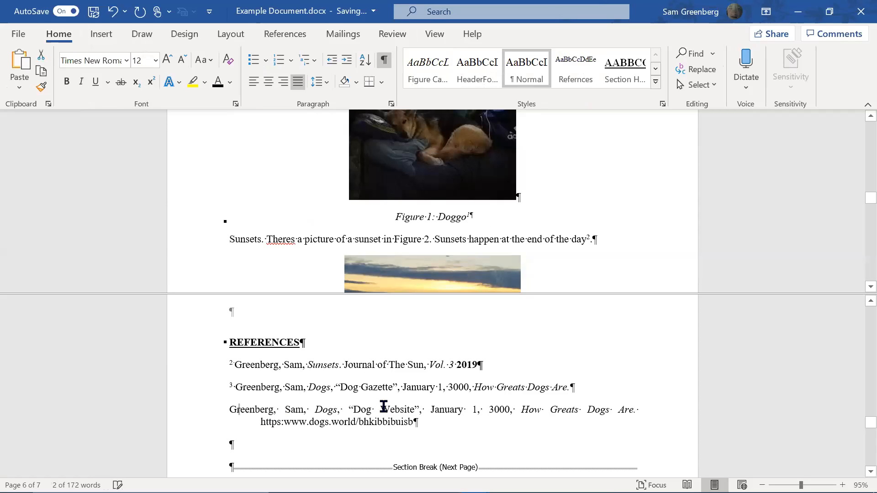
{"action": "key", "text": "ctrl+z"}
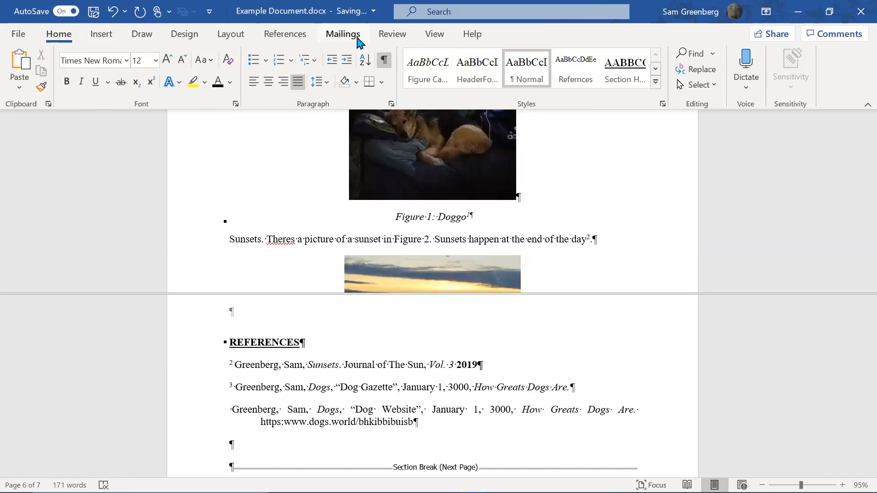
Start the third reference with a label-and-number cross-reference to the Figure 1 caption
{"action": "left_click", "coordinate": [303, 35]}
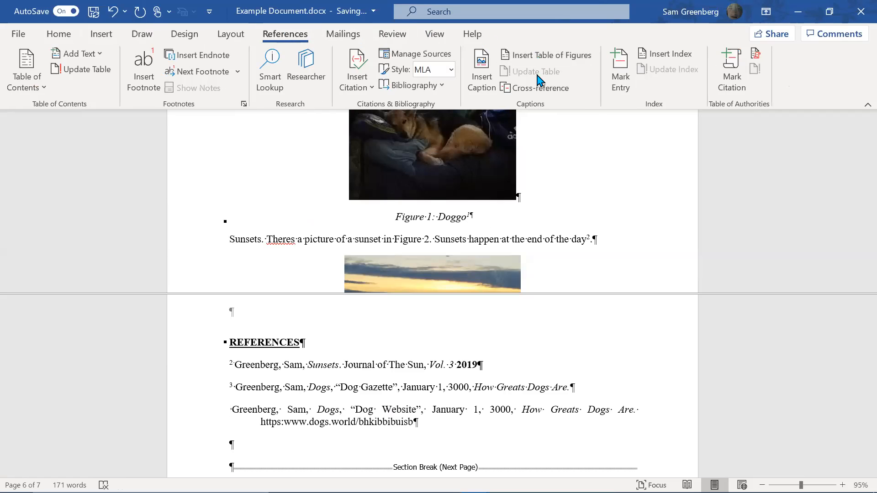
{"action": "left_click", "coordinate": [541, 89]}
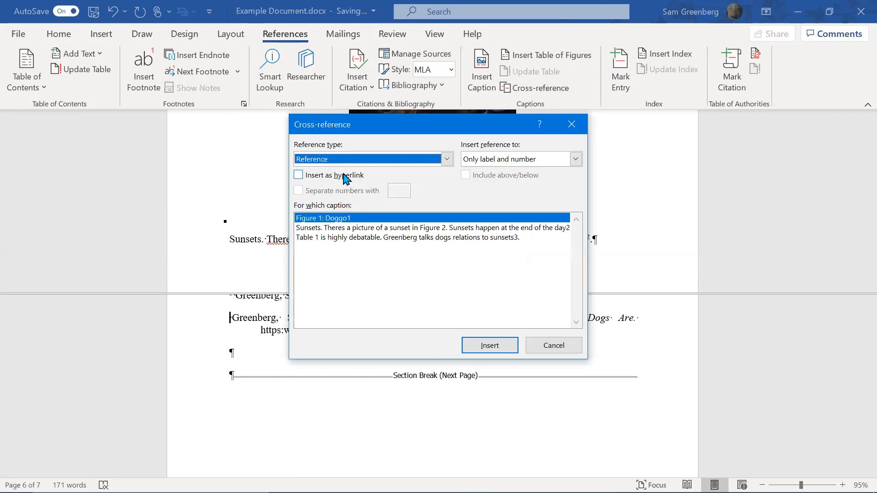
{"action": "left_click", "coordinate": [489, 345]}
{"action": "left_click", "coordinate": [549, 350]}
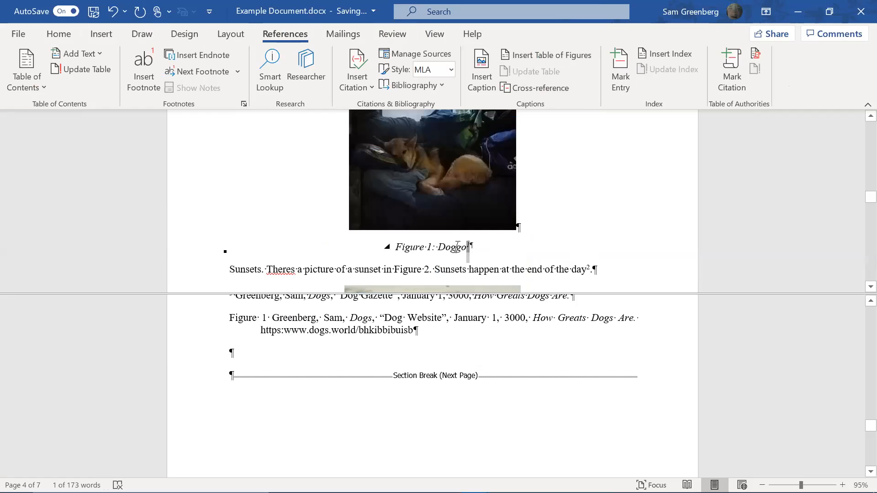
Add a bookmark at the new cross-reference
{"action": "left_click", "coordinate": [101, 35]}
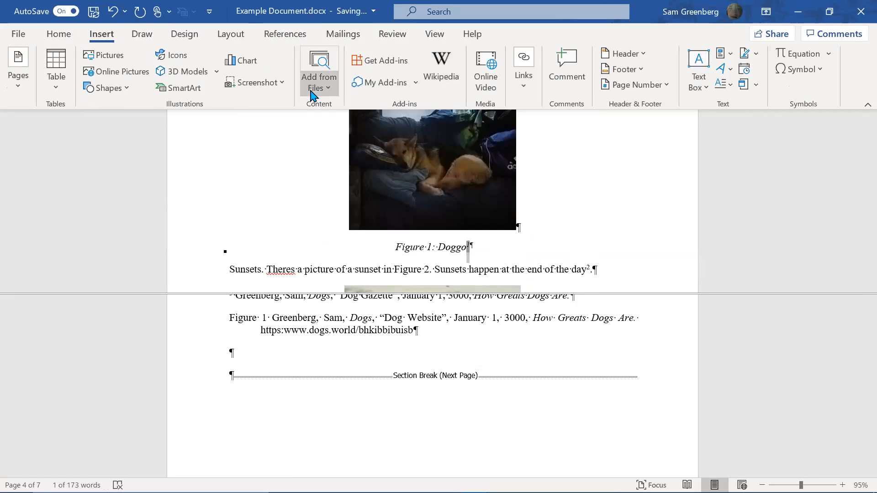
{"action": "left_click", "coordinate": [518, 94]}
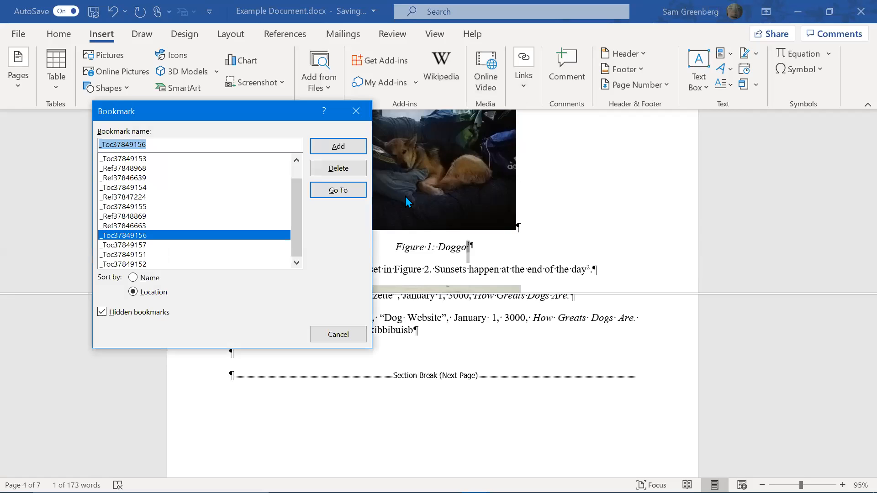
{"action": "left_click", "coordinate": [336, 147]}
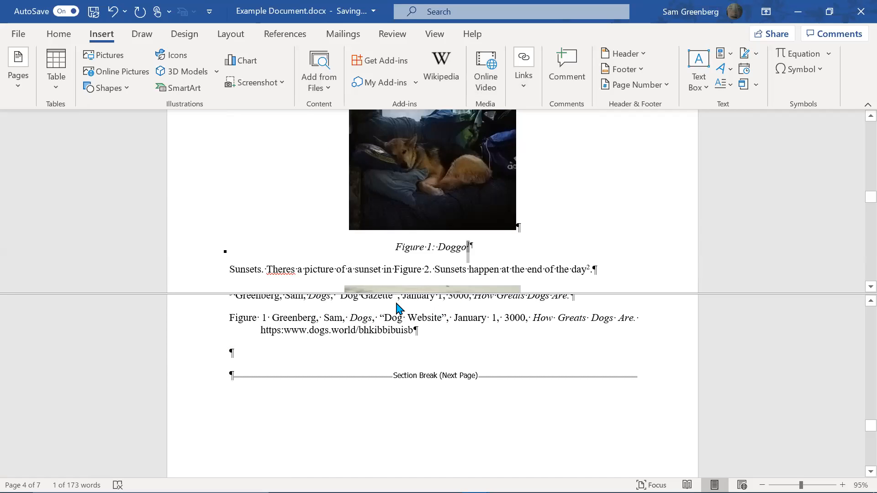
Select all text in both the upper and lower document panes
{"action": "key", "text": "ctrl+a"}
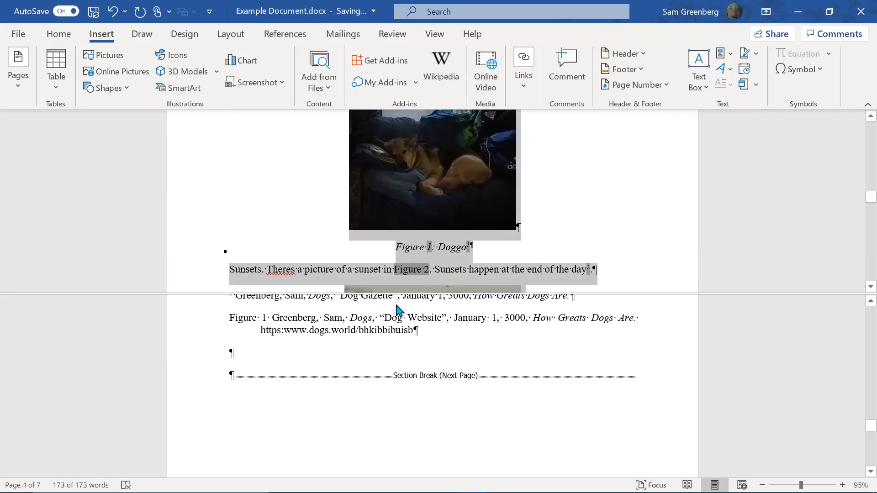
{"action": "scroll", "coordinate": [411, 319], "scroll_direction": "down", "scroll_amount": 1}
{"action": "scroll", "coordinate": [432, 337], "scroll_direction": "up", "scroll_amount": 3}
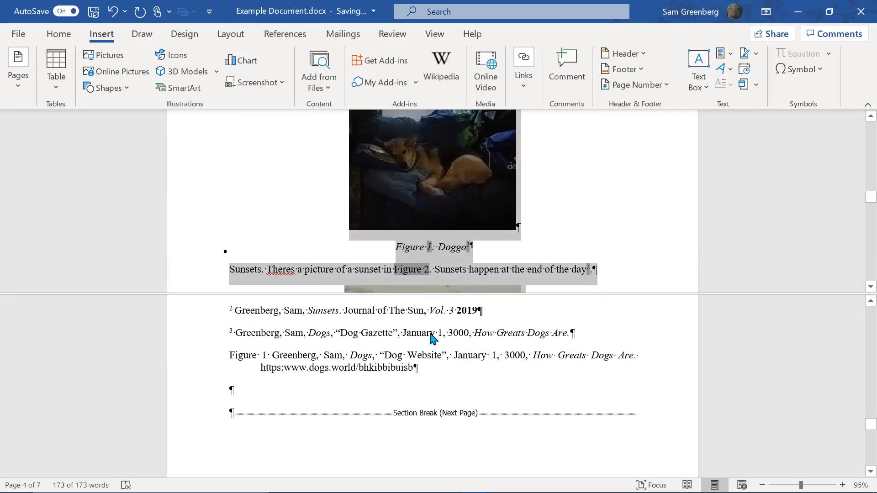
{"action": "left_click", "coordinate": [427, 404]}
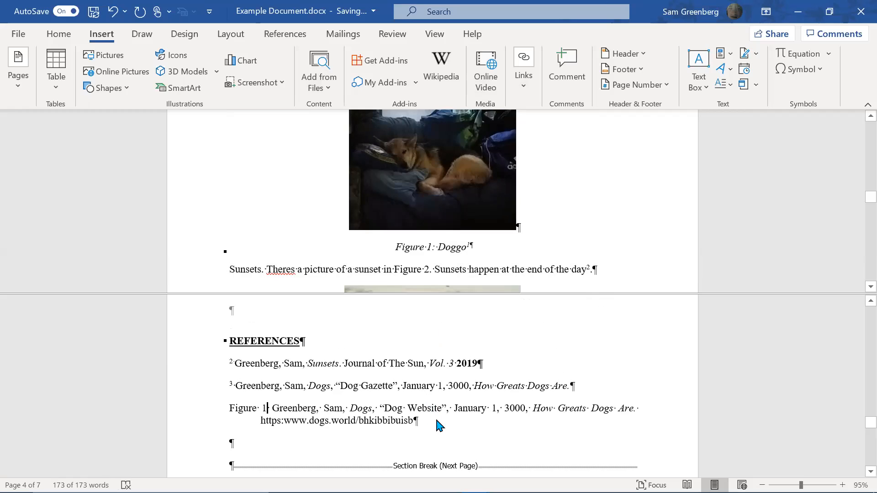
{"action": "key", "text": "ctrl+a"}
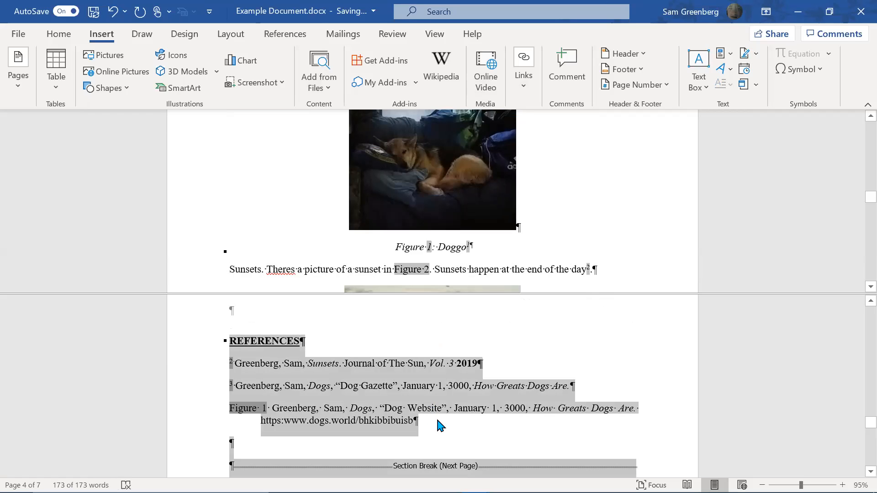
{"action": "left_click", "coordinate": [426, 35]}
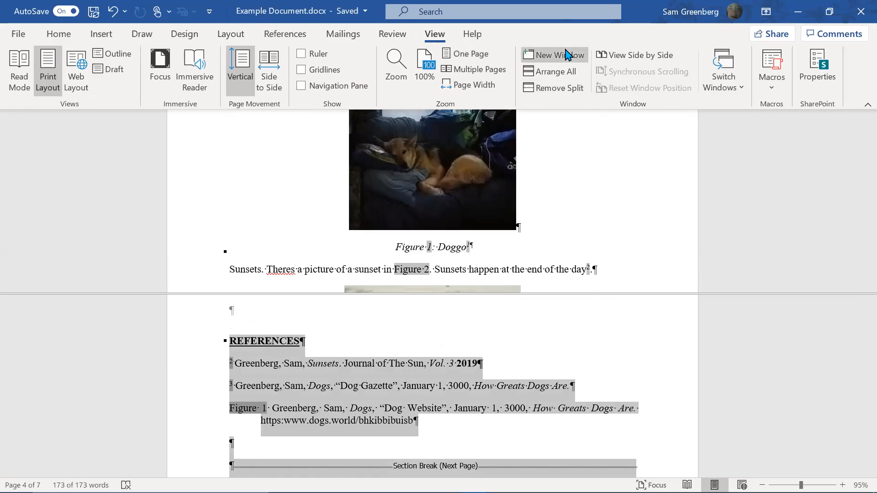
Return to a single document pane and update the entire reference list
{"action": "left_click", "coordinate": [566, 89]}
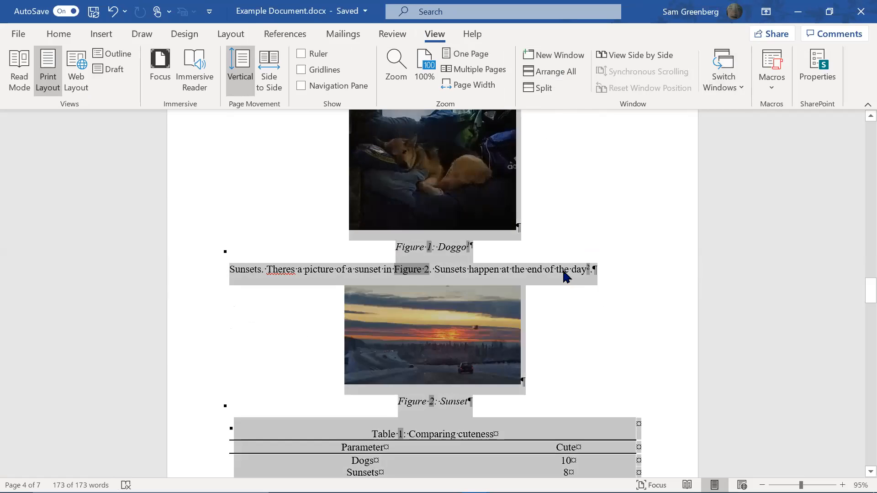
{"action": "scroll", "coordinate": [577, 271], "scroll_direction": "down", "scroll_amount": 4}
{"action": "scroll", "coordinate": [589, 265], "scroll_direction": "down", "scroll_amount": 15}
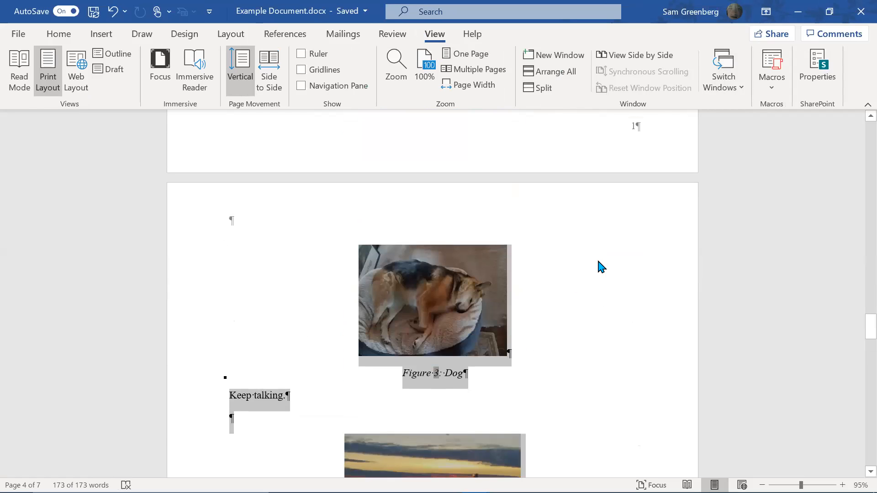
{"action": "scroll", "coordinate": [612, 255], "scroll_direction": "down", "scroll_amount": 7}
{"action": "scroll", "coordinate": [617, 267], "scroll_direction": "up", "scroll_amount": 2}
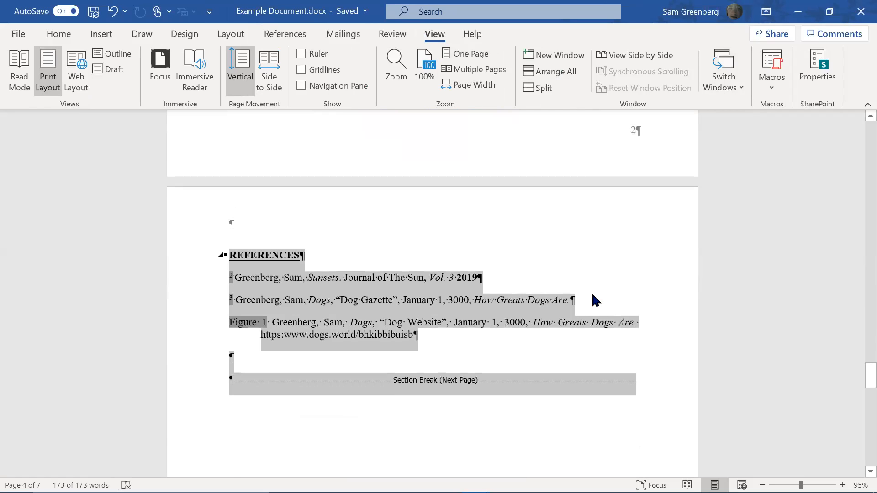
{"action": "key", "text": "Down"}
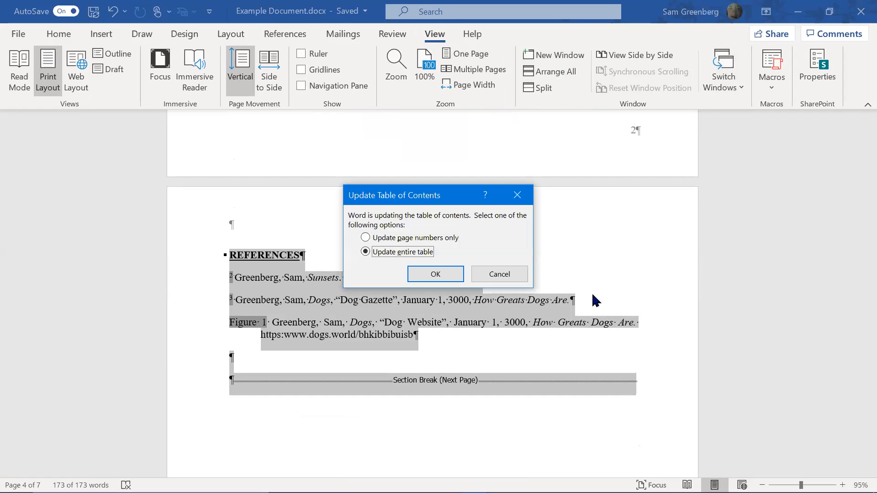
{"action": "key", "text": "Return"}
Delete the superscript 1 following the Figure 1: Doggo caption
{"action": "scroll", "coordinate": [594, 294], "scroll_direction": "down", "scroll_amount": 10}
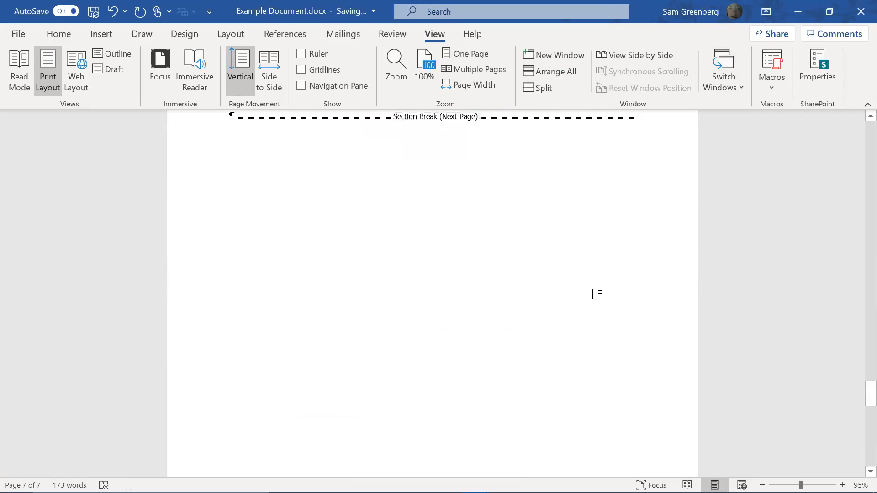
{"action": "scroll", "coordinate": [638, 227], "scroll_direction": "up", "scroll_amount": 6}
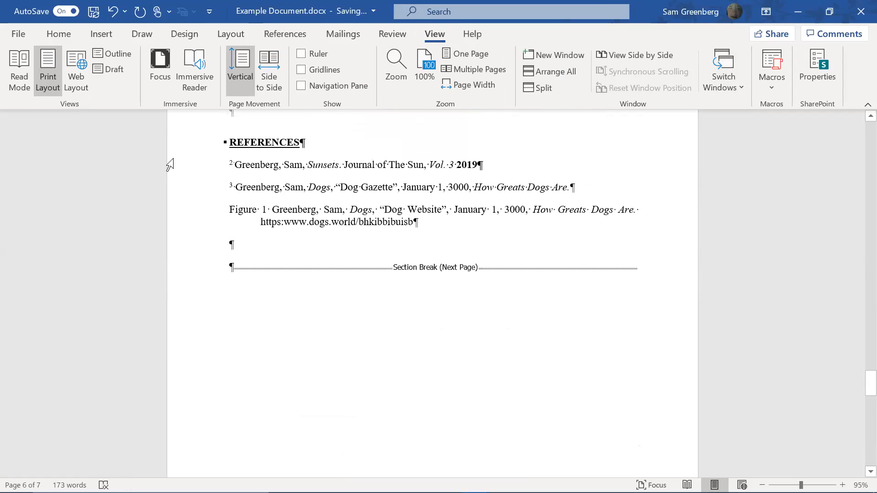
{"action": "scroll", "coordinate": [411, 339], "scroll_direction": "up", "scroll_amount": 3}
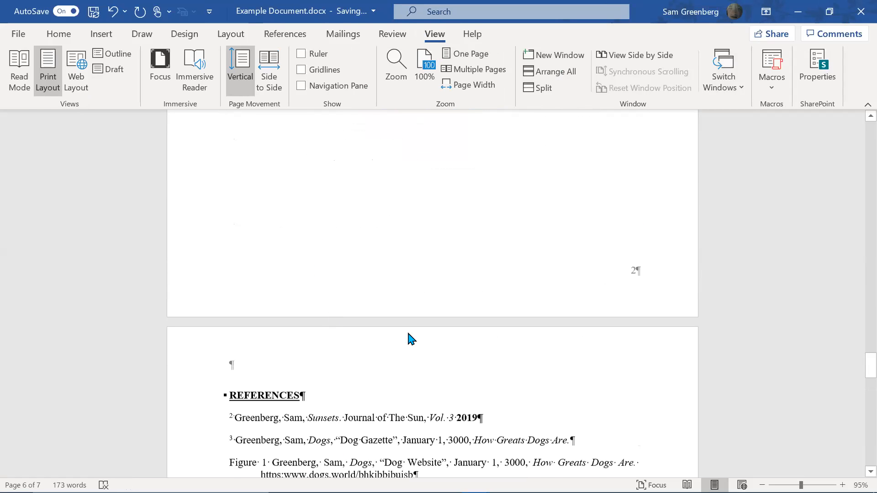
{"action": "scroll", "coordinate": [857, 382], "scroll_direction": "down", "scroll_amount": 2}
{"action": "left_click_drag", "start_coordinate": [859, 388], "coordinate": [869, 292]}
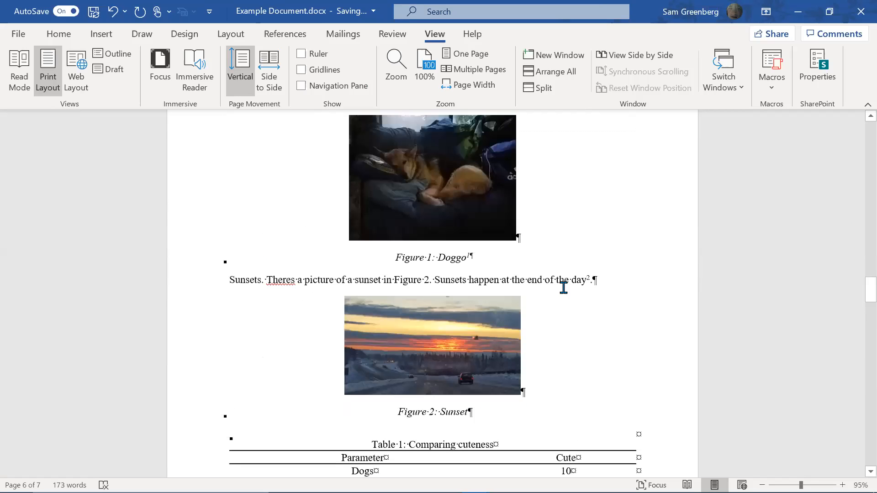
{"action": "key", "text": "BackSpace"}
{"action": "key", "text": "BackSpace"}
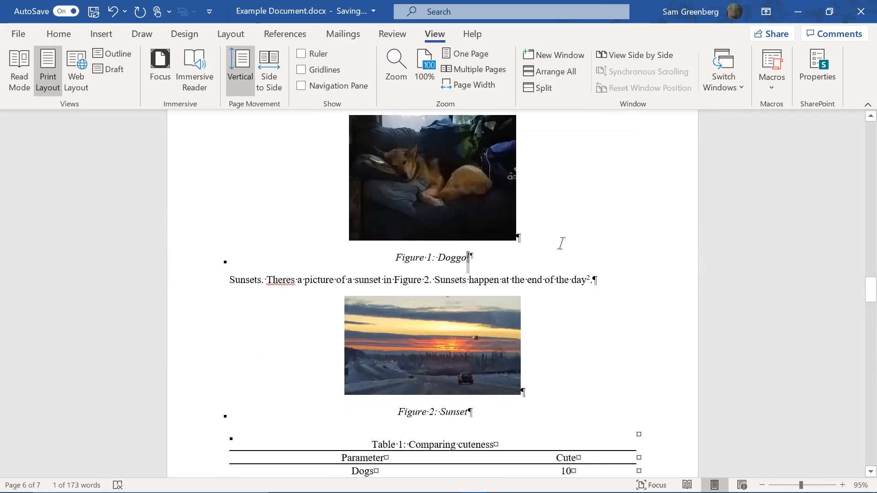
{"action": "scroll", "coordinate": [425, 234], "scroll_direction": "up", "scroll_amount": 3}
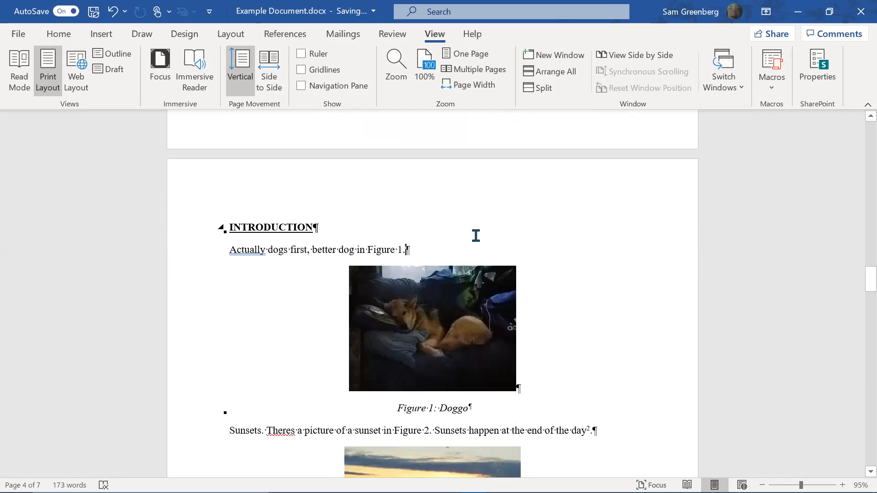
Add the source note 'From Dog Wesbsite' after 'Figure 1.' in the Introduction sentence
{"action": "key", "text": "ctrl+z"}
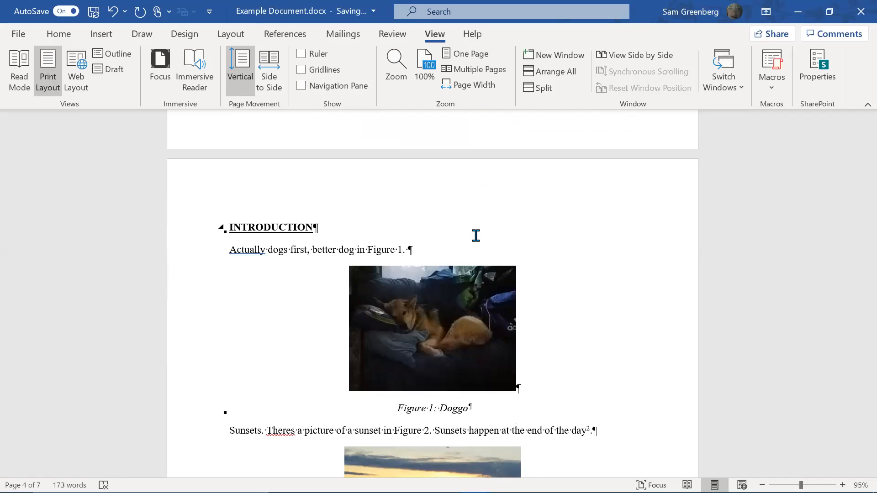
{"action": "type", "text": "From Dog Wesbsite"}
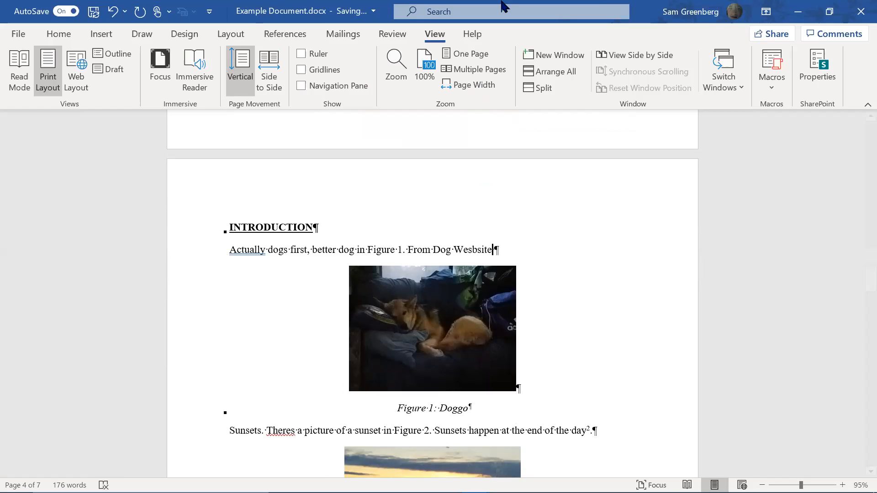
{"action": "left_click", "coordinate": [392, 34]}
Append Reference caption number 1 without its label and set the sentence to Normal style
{"action": "left_click", "coordinate": [293, 35]}
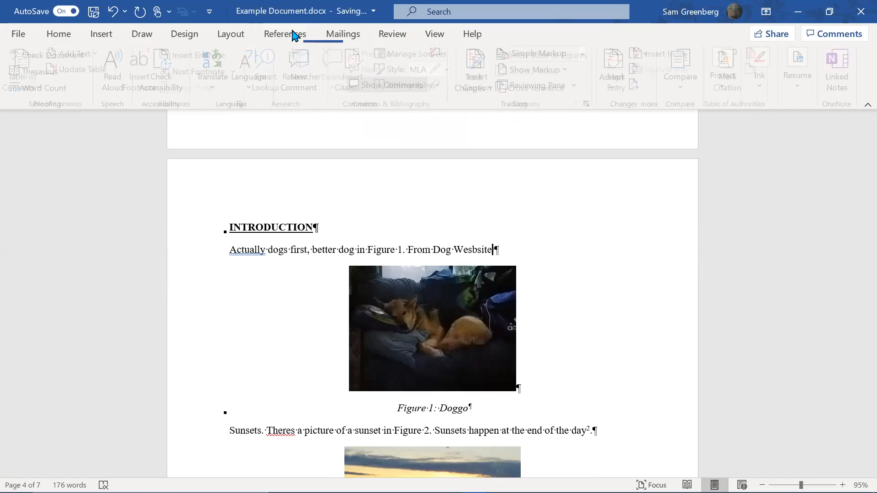
{"action": "left_click", "coordinate": [484, 64]}
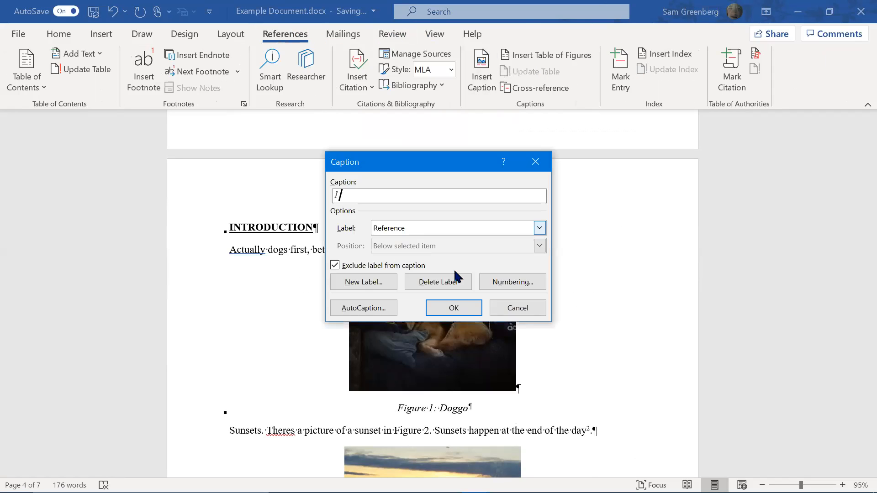
{"action": "left_click", "coordinate": [458, 309]}
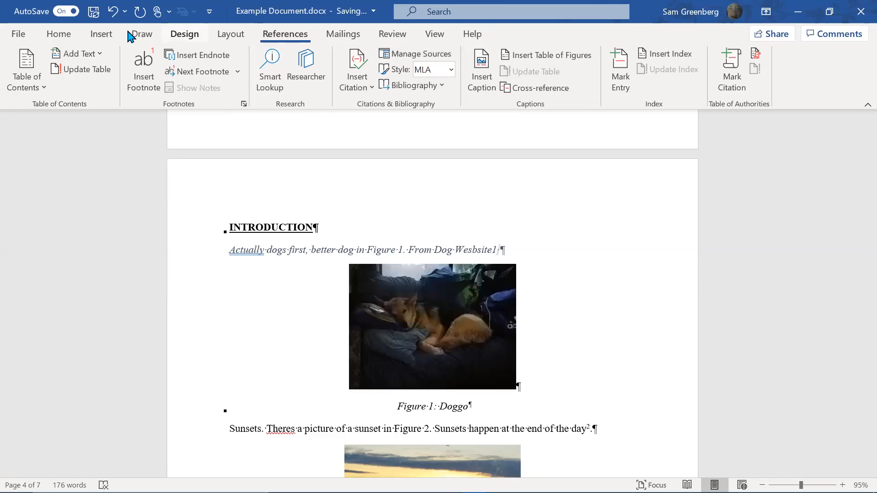
{"action": "left_click", "coordinate": [61, 33]}
{"action": "left_click", "coordinate": [530, 74]}
Make the new 1 marker superscript with the Refernces style
{"action": "left_click", "coordinate": [580, 85]}
{"action": "scroll", "coordinate": [713, 233], "scroll_direction": "down", "scroll_amount": 8}
{"action": "scroll", "coordinate": [777, 264], "scroll_direction": "down", "scroll_amount": 3}
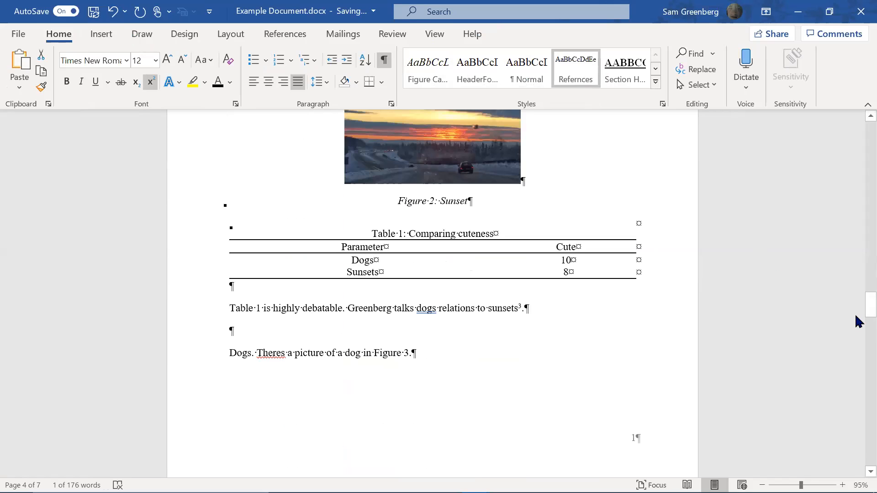
{"action": "scroll", "coordinate": [859, 392], "scroll_direction": "down", "scroll_amount": 10}
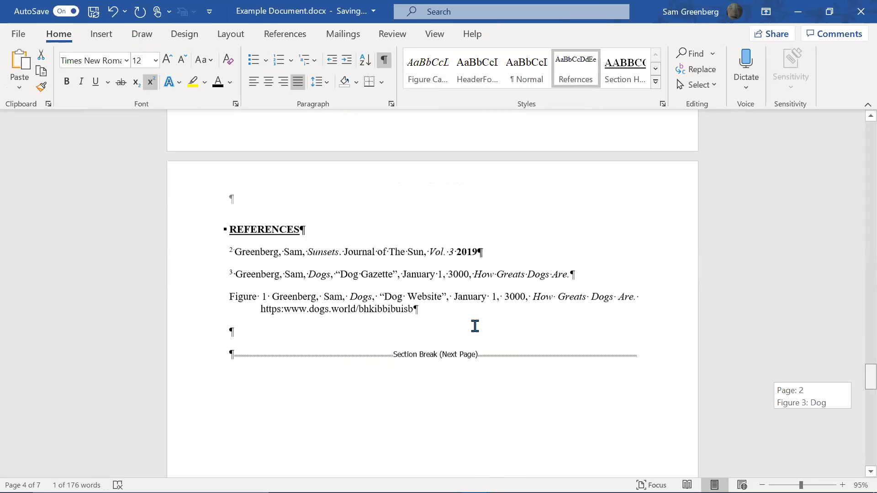
Replace the last reference's Figure 1 label with a cross-reference to the Introduction sentence
{"action": "left_click", "coordinate": [271, 300]}
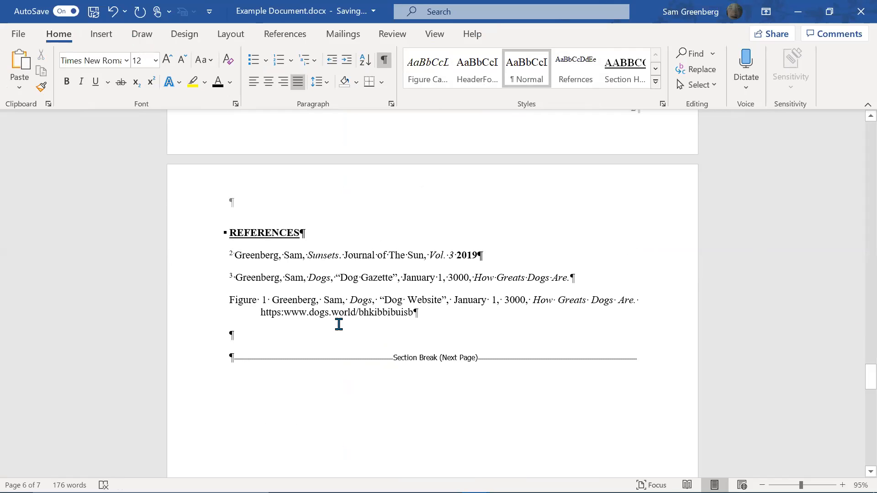
{"action": "key", "text": "shift+Home"}
{"action": "key", "text": "BackSpace"}
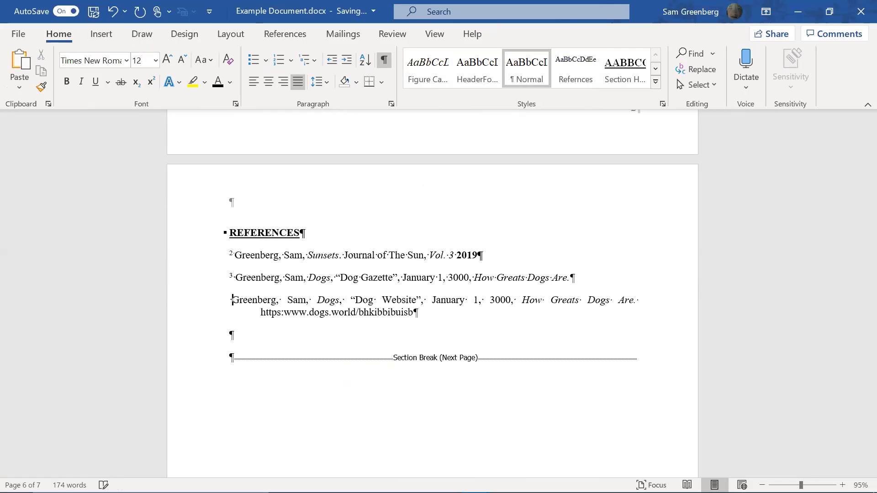
{"action": "left_click", "coordinate": [101, 35]}
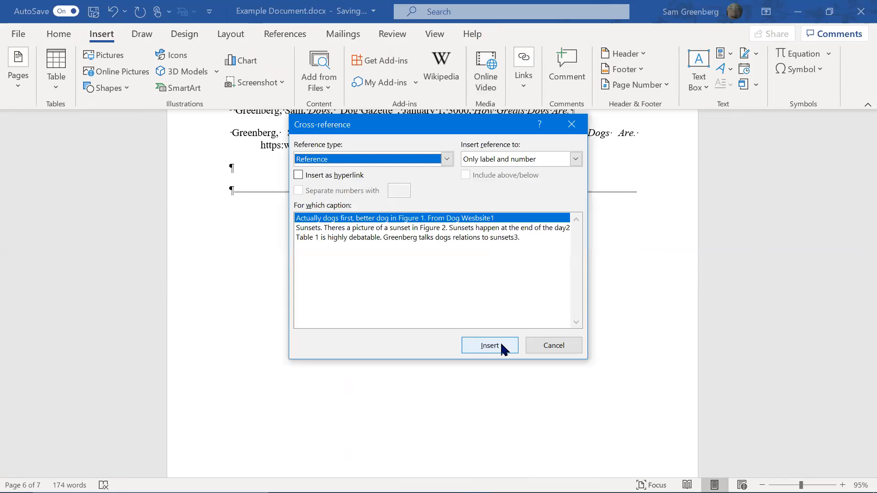
{"action": "left_click", "coordinate": [502, 348]}
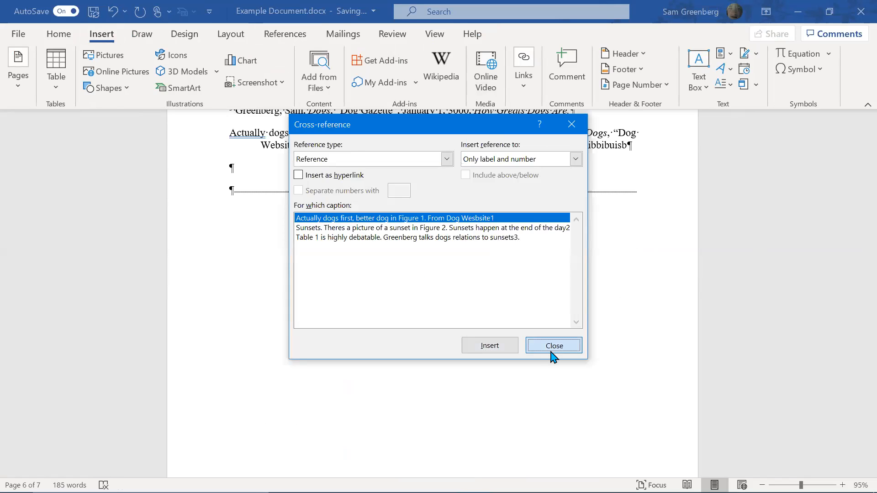
{"action": "left_click", "coordinate": [551, 351]}
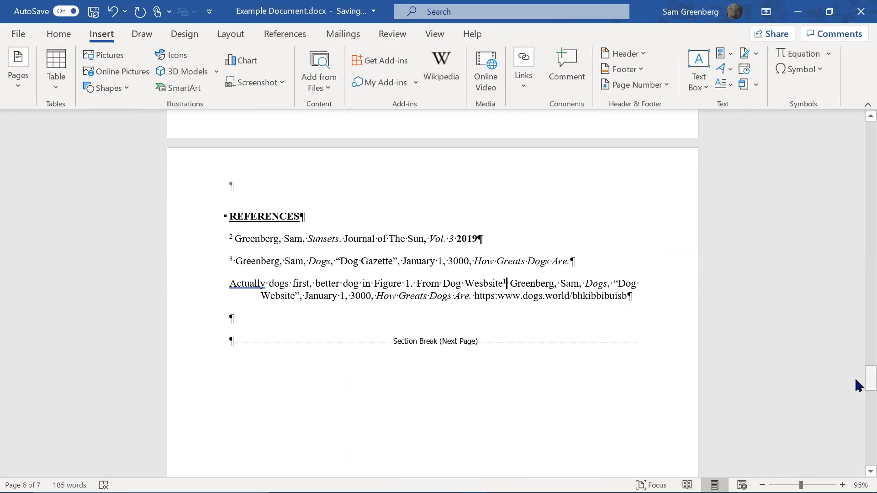
Bookmark the superscript 1 marker in the Introduction sentence
{"action": "left_click_drag", "start_coordinate": [858, 384], "coordinate": [854, 297]}
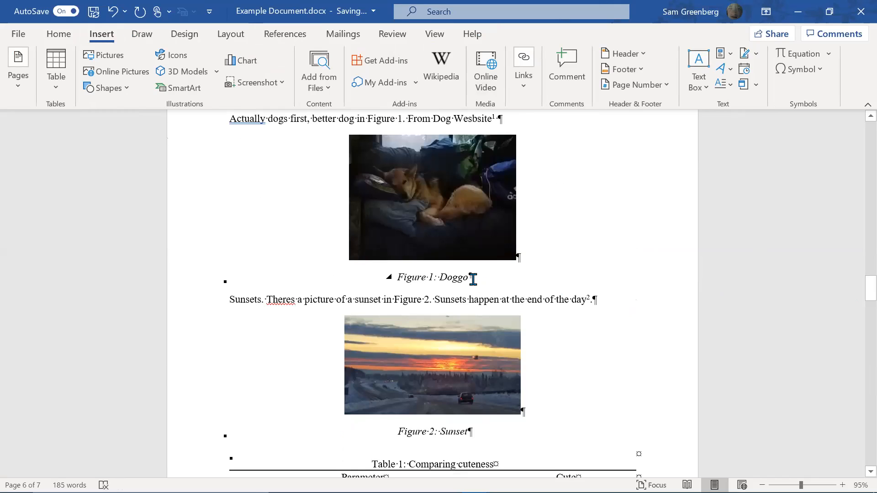
{"action": "left_click", "coordinate": [500, 119]}
{"action": "key", "text": "shift+Left"}
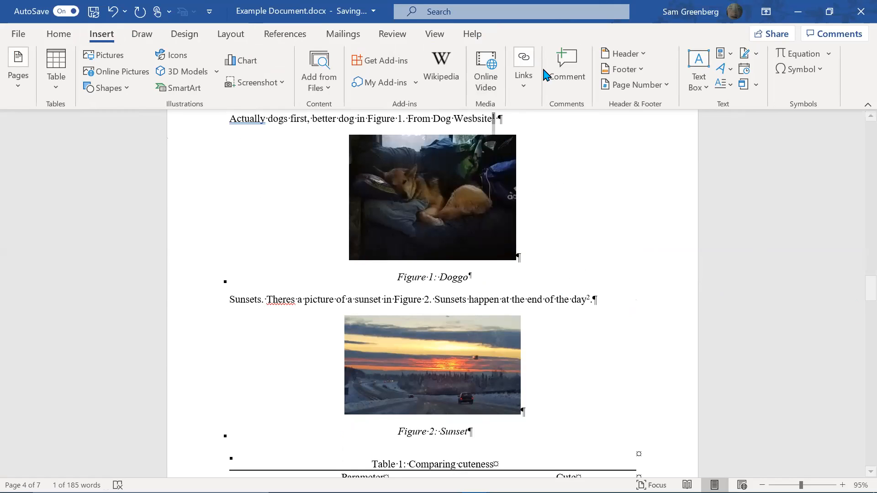
{"action": "left_click", "coordinate": [533, 85]}
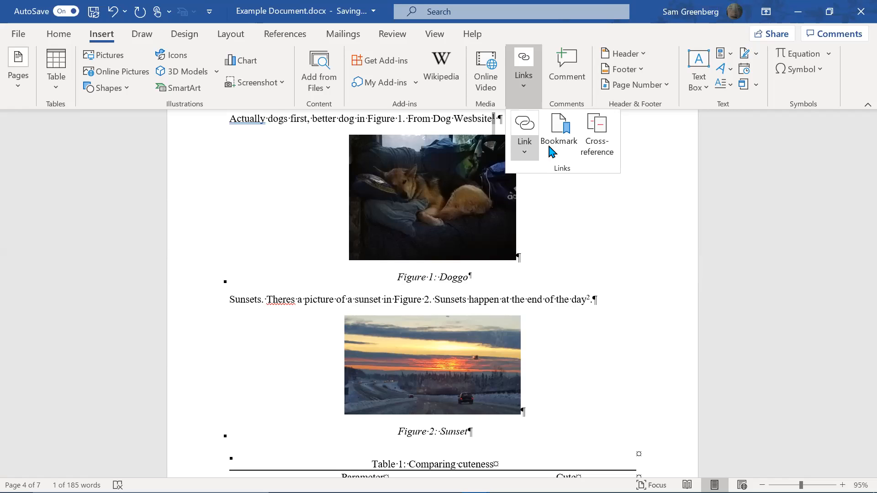
{"action": "left_click", "coordinate": [557, 151]}
{"action": "left_click", "coordinate": [339, 147]}
{"action": "scroll", "coordinate": [857, 284], "scroll_direction": "down", "scroll_amount": 2}
{"action": "left_click_drag", "start_coordinate": [858, 308], "coordinate": [857, 395]}
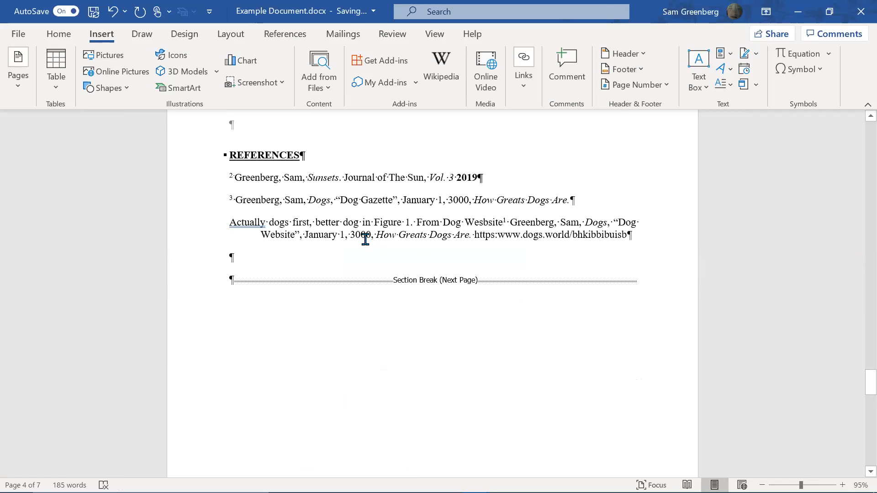
Update all document fields with F9, rebuilding the entire reference list
{"action": "left_click", "coordinate": [373, 237]}
{"action": "key", "text": "ctrl+a"}
{"action": "key", "text": "F9"}
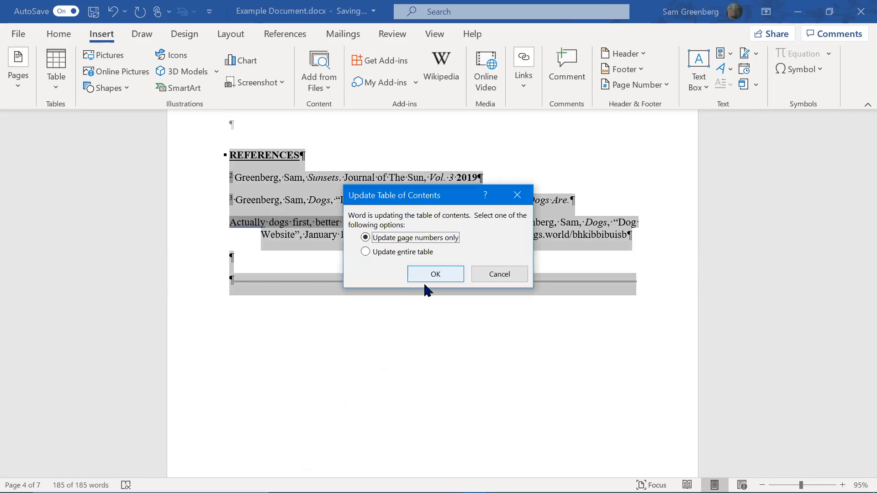
{"action": "left_click", "coordinate": [428, 251]}
{"action": "left_click", "coordinate": [435, 276]}
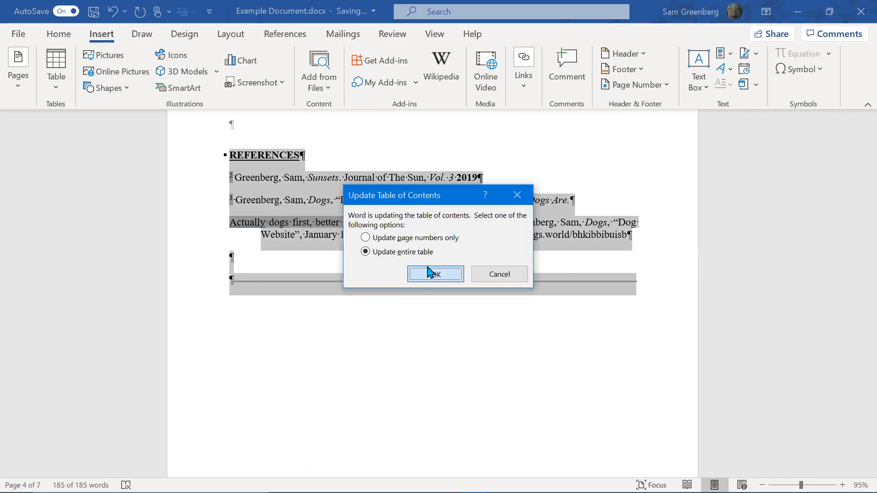
{"action": "left_click", "coordinate": [430, 273]}
{"action": "left_click", "coordinate": [320, 234]}
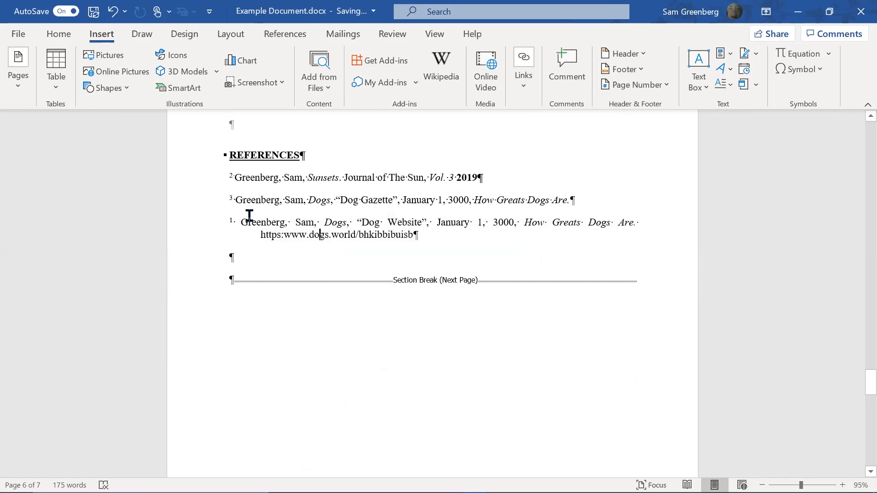
Remove the space and stray G so superscript 1 runs straight into Greenberg
{"action": "left_click", "coordinate": [232, 219]}
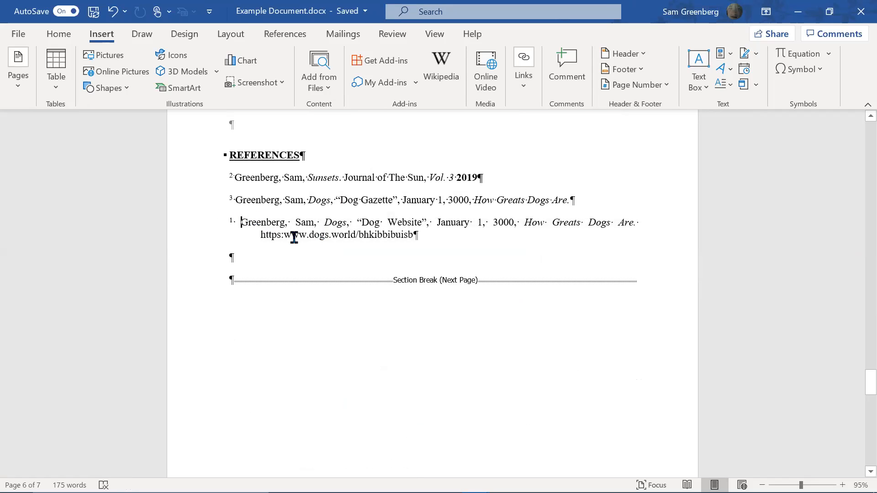
{"action": "key", "text": "BackSpace"}
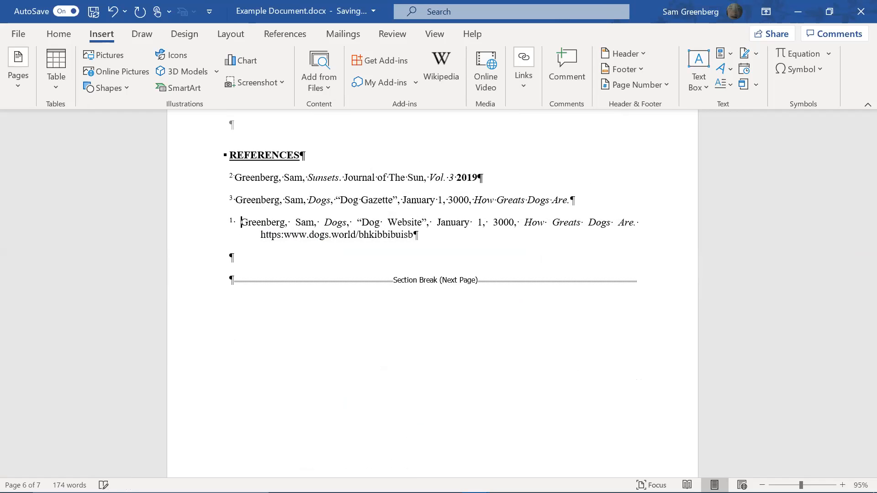
{"action": "key", "text": "ctrl+z"}
{"action": "key", "text": "ctrl+y"}
{"action": "key", "text": "BackSpace"}
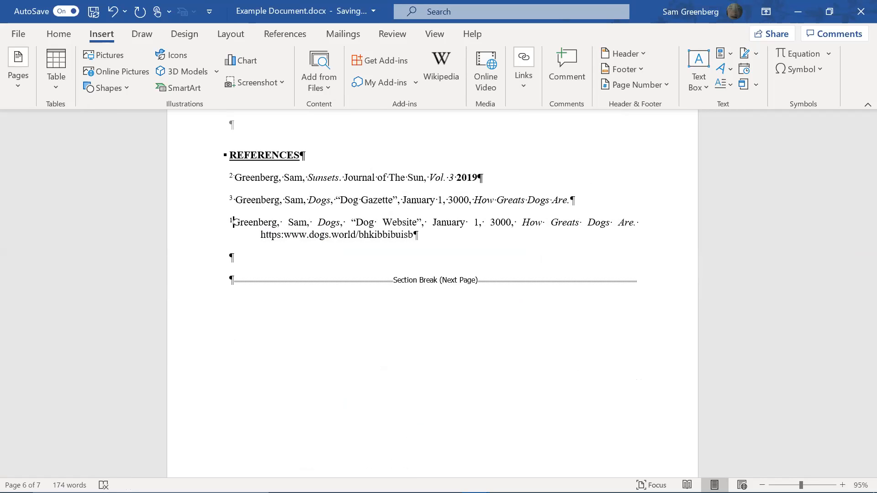
{"action": "left_click", "coordinate": [239, 222]}
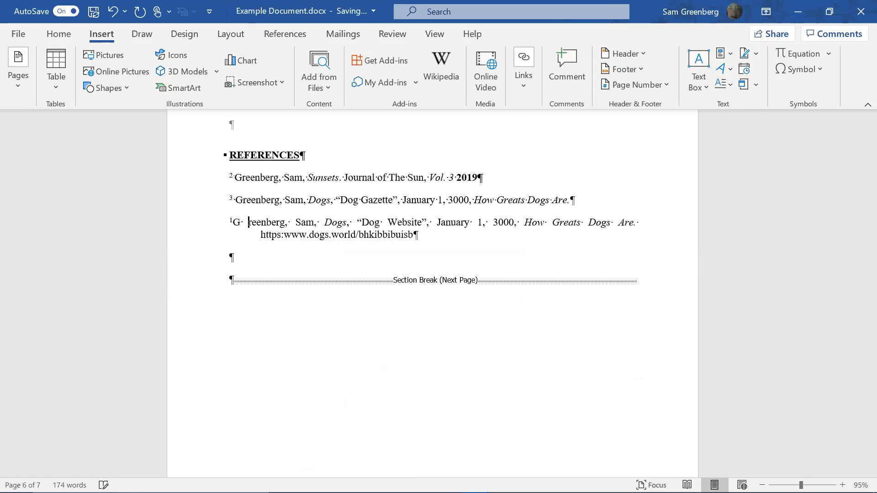
{"action": "type", "text": "G"}
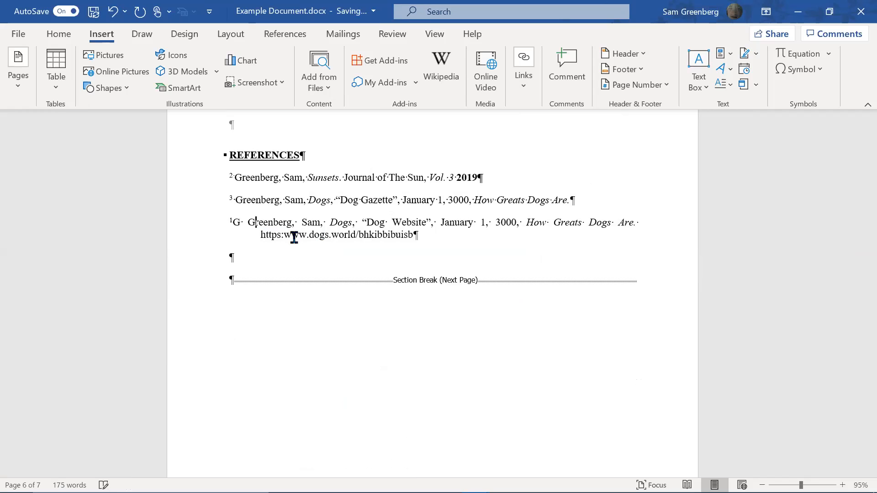
{"action": "key", "text": "BackSpace"}
{"action": "key", "text": "BackSpace"}
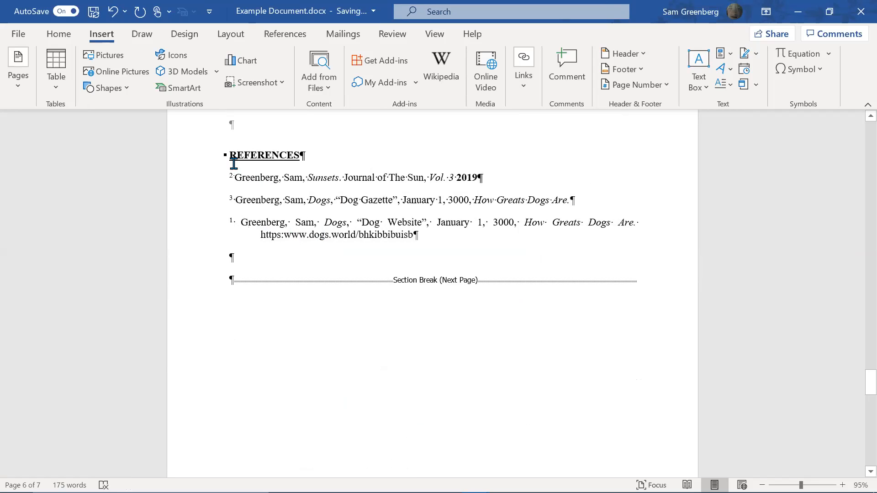
Move the Dog Website reference with its URL above reference 2 and remove the leftover blank line
{"action": "left_click_drag", "start_coordinate": [185, 205], "coordinate": [353, 252]}
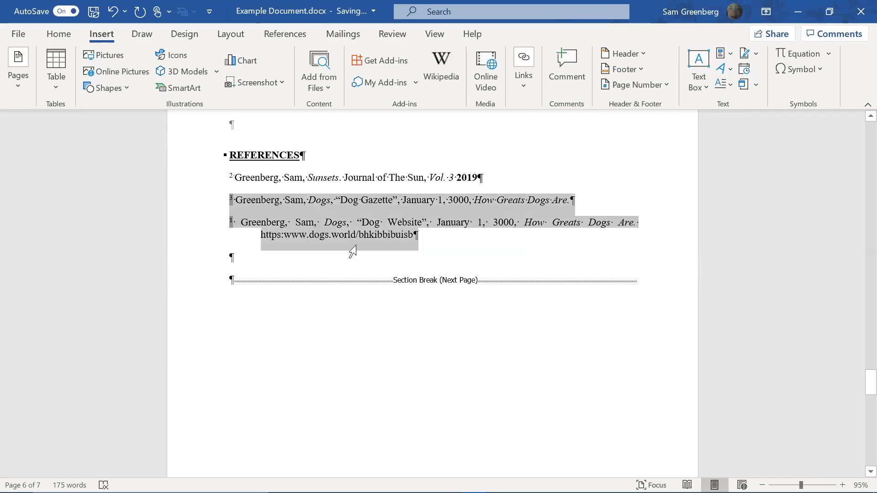
{"action": "left_click_drag", "start_coordinate": [229, 222], "coordinate": [454, 235]}
{"action": "key", "text": "ctrl+c"}
{"action": "key", "text": "Delete"}
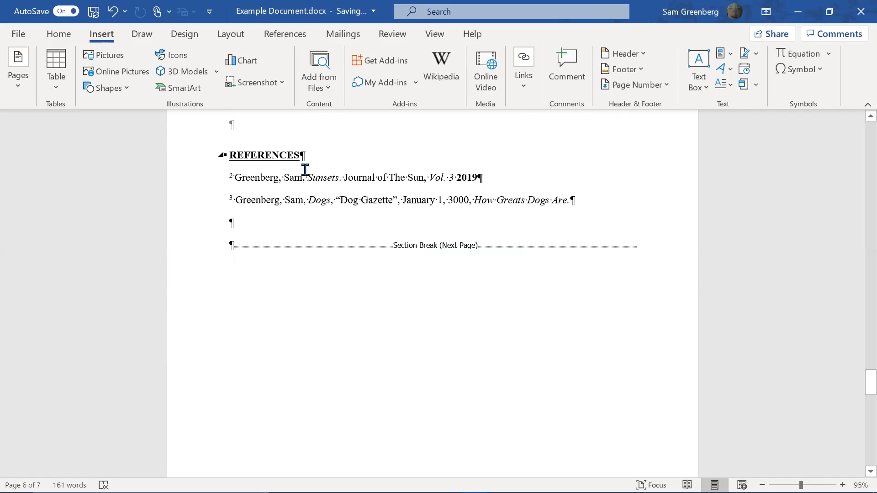
{"action": "key", "text": "Return"}
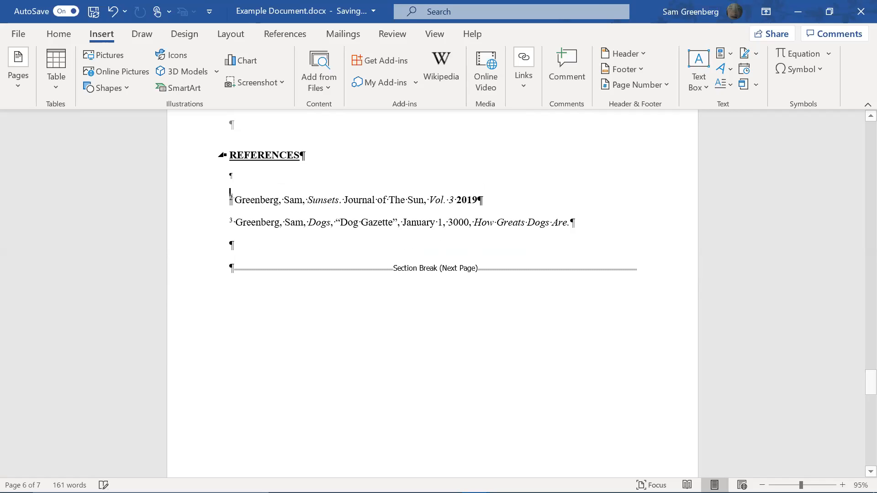
{"action": "key", "text": "ctrl+v"}
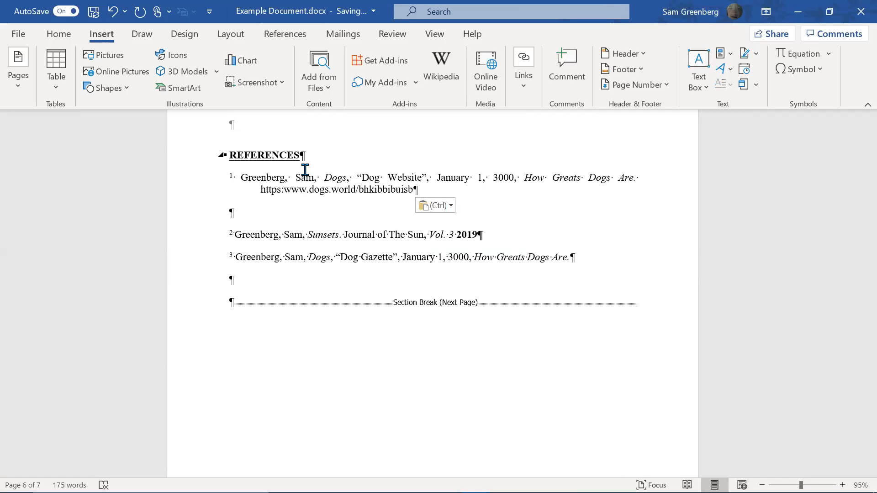
{"action": "key", "text": "Down"}
{"action": "key", "text": "Up"}
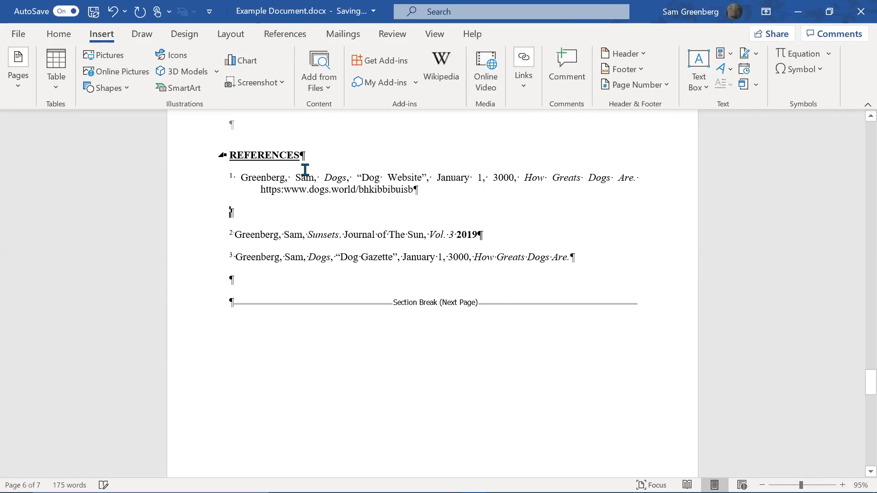
{"action": "key", "text": "BackSpace"}
{"action": "scroll", "coordinate": [388, 174], "scroll_direction": "up", "scroll_amount": 5}
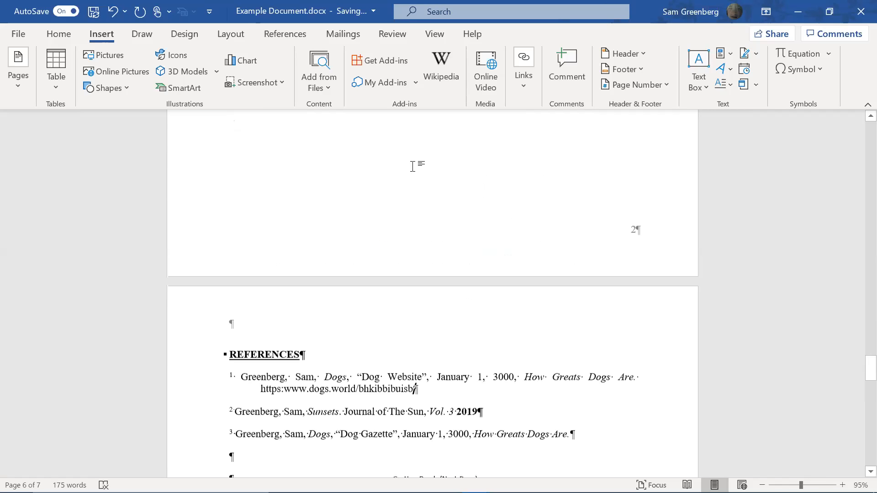
{"action": "scroll", "coordinate": [393, 305], "scroll_direction": "up", "scroll_amount": 15}
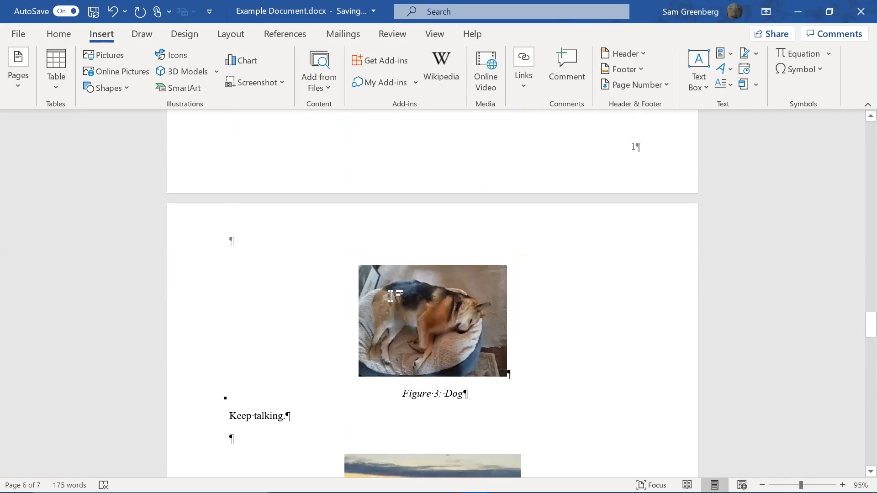
{"action": "scroll", "coordinate": [390, 301], "scroll_direction": "up", "scroll_amount": 7}
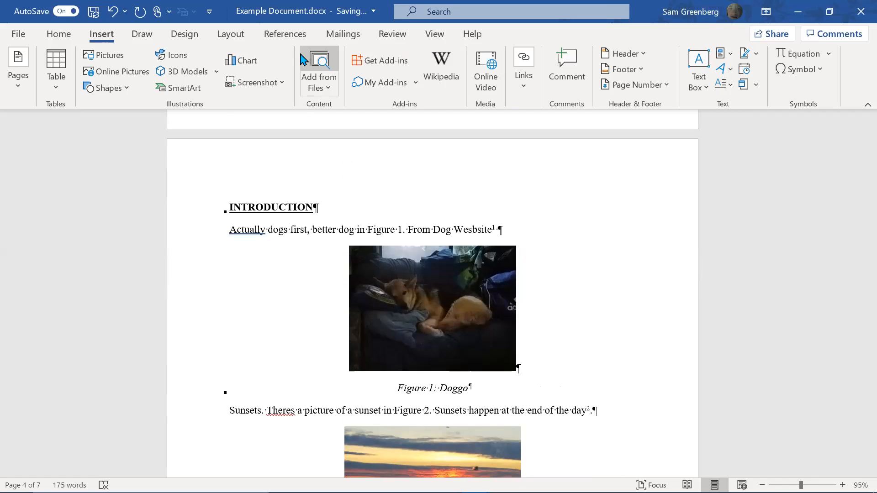
Append Reference caption number 2, label excluded, to the Figure 1: Doggo caption
{"action": "left_click", "coordinate": [280, 34]}
{"action": "left_click", "coordinate": [496, 60]}
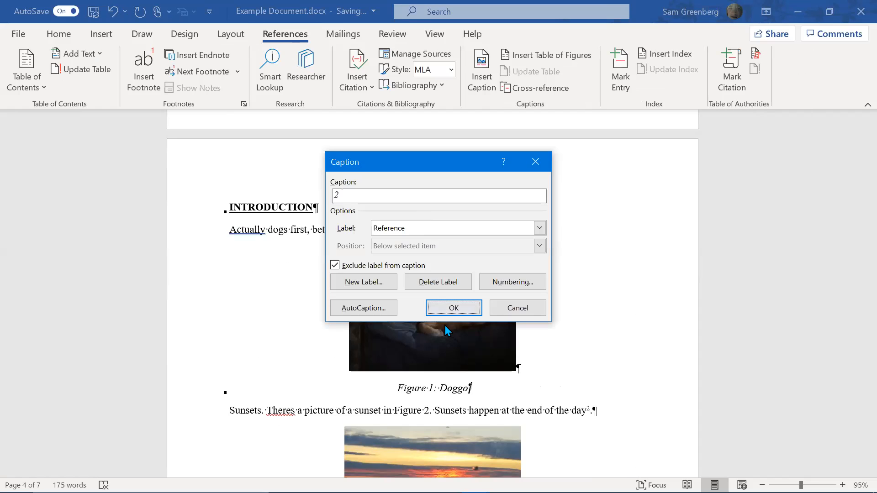
{"action": "left_click", "coordinate": [454, 307]}
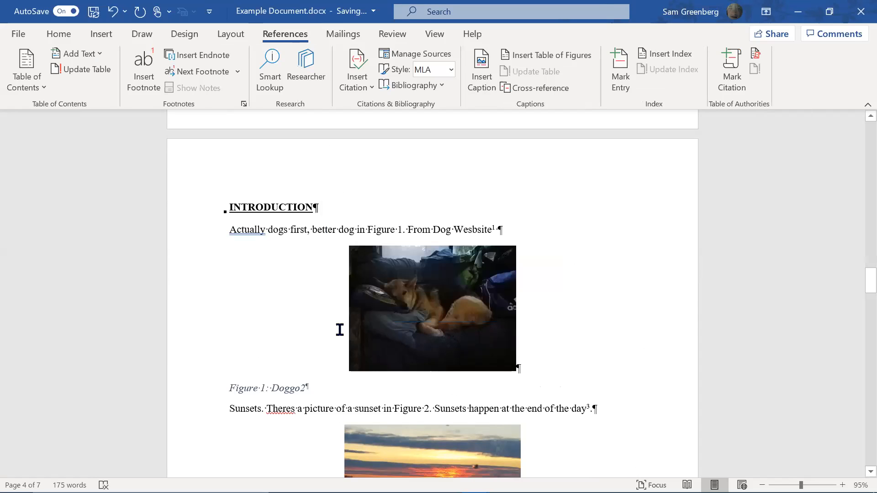
Keep the Figure Caption style and make the trailing 2 superscript with the Refernces style
{"action": "left_click", "coordinate": [59, 34]}
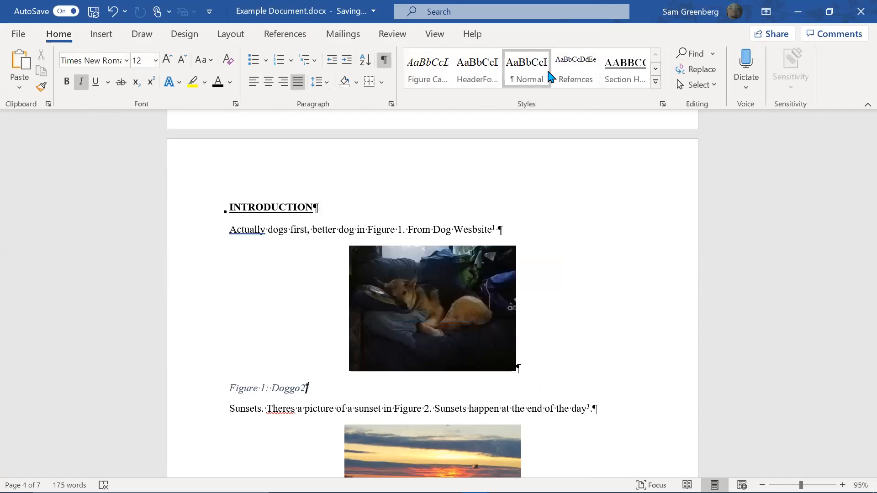
{"action": "left_click", "coordinate": [434, 79]}
{"action": "left_click", "coordinate": [477, 66]}
{"action": "key", "text": "ctrl+z"}
{"action": "key", "text": "shift+Left"}
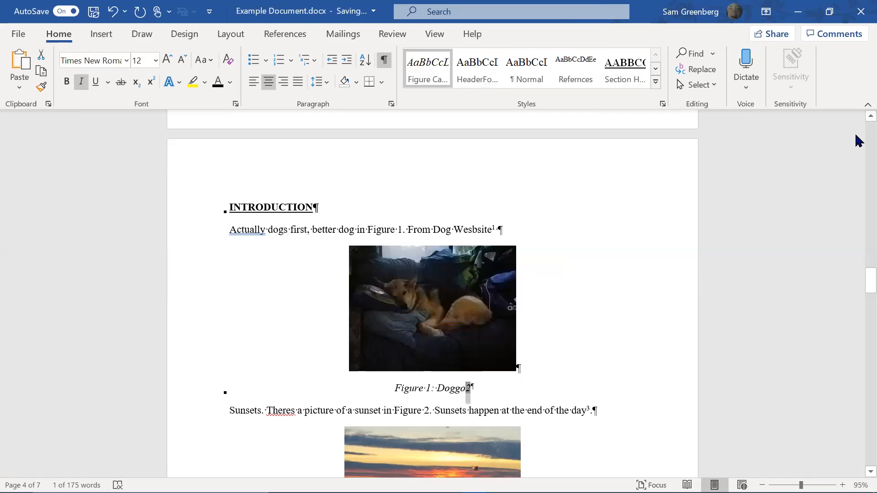
{"action": "left_click", "coordinate": [582, 75]}
{"action": "scroll", "coordinate": [601, 353], "scroll_direction": "down", "scroll_amount": 15}
{"action": "scroll", "coordinate": [658, 394], "scroll_direction": "down", "scroll_amount": 10}
{"action": "left_click", "coordinate": [619, 214]}
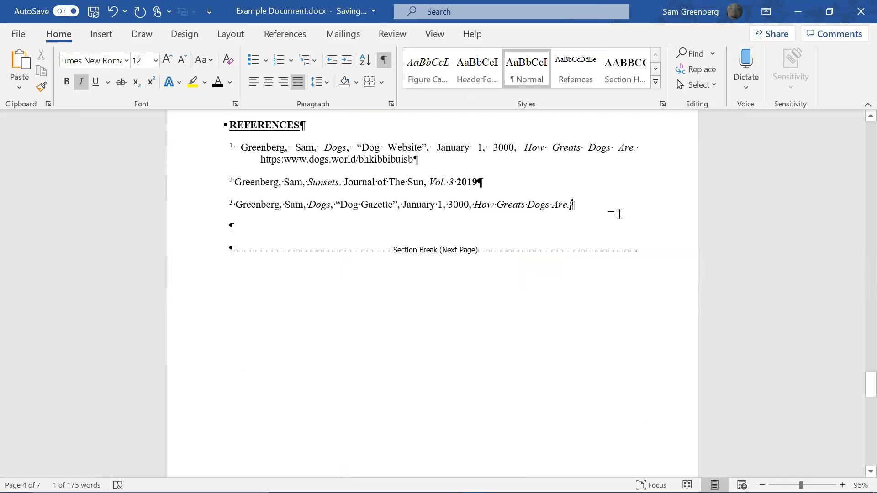
Add a new non-italic line reading 'Source' below reference 3
{"action": "key", "text": "Return"}
{"action": "type", "text": "Source"}
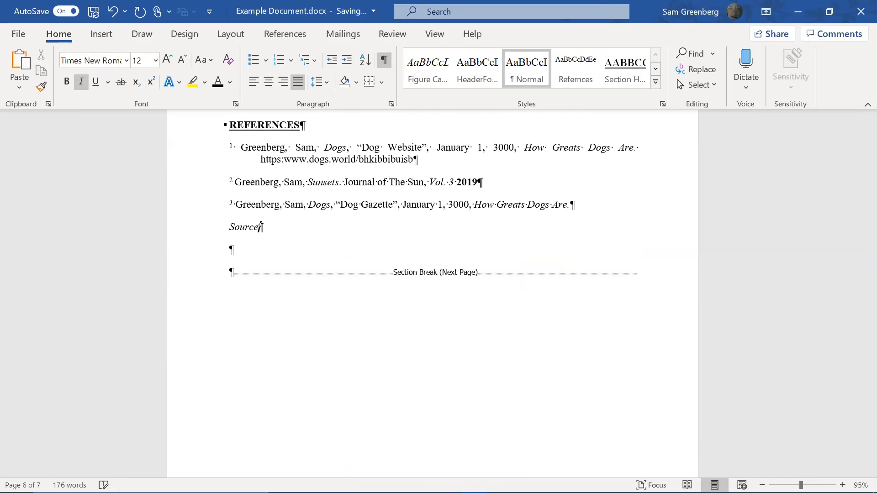
{"action": "key", "text": "shift+Home"}
{"action": "key", "text": "ctrl+i"}
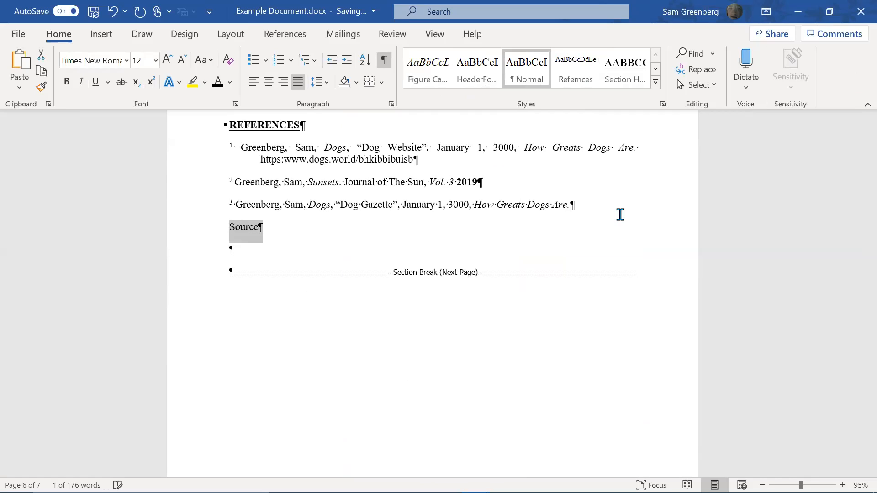
{"action": "key", "text": "Left"}
{"action": "key", "text": "Return"}
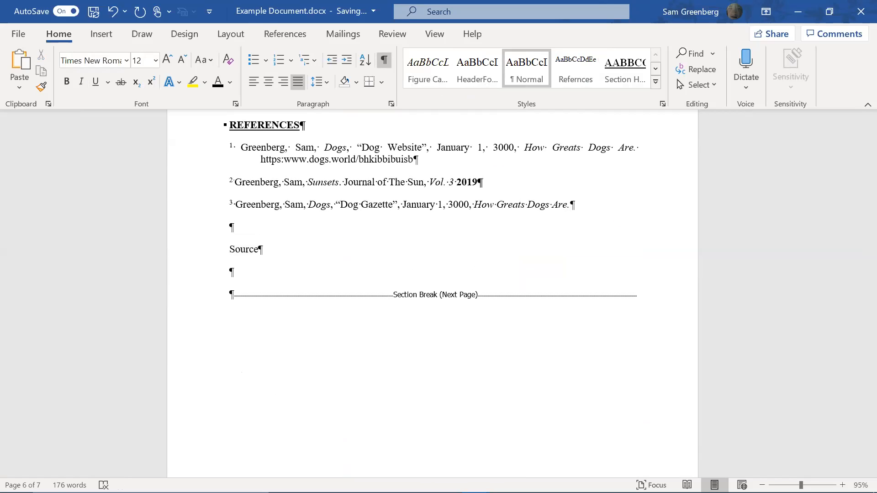
{"action": "key", "text": "BackSpace"}
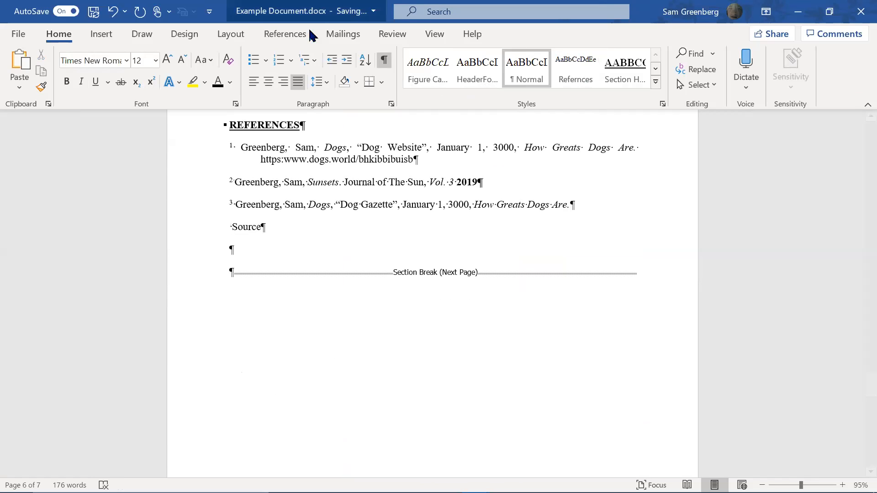
Insert a Figure 1 cross-reference to the Figure 1: Doggo2 caption before 'Source'
{"action": "left_click", "coordinate": [285, 34]}
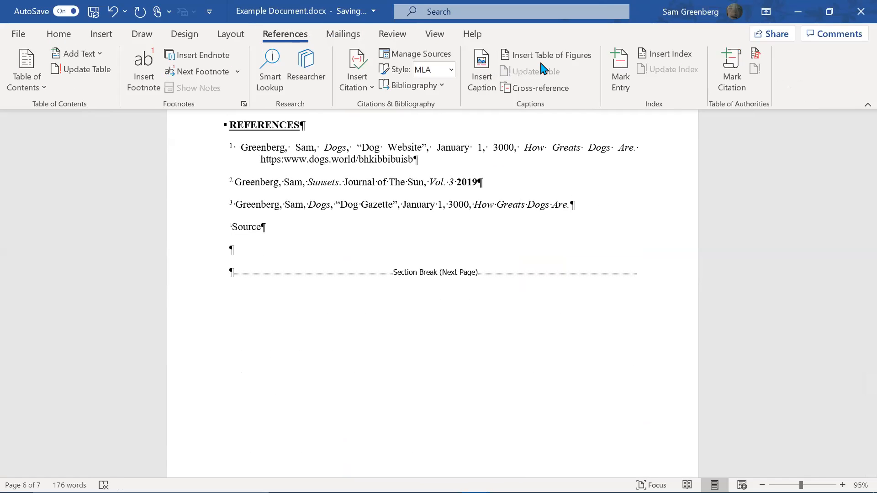
{"action": "left_click", "coordinate": [540, 88]}
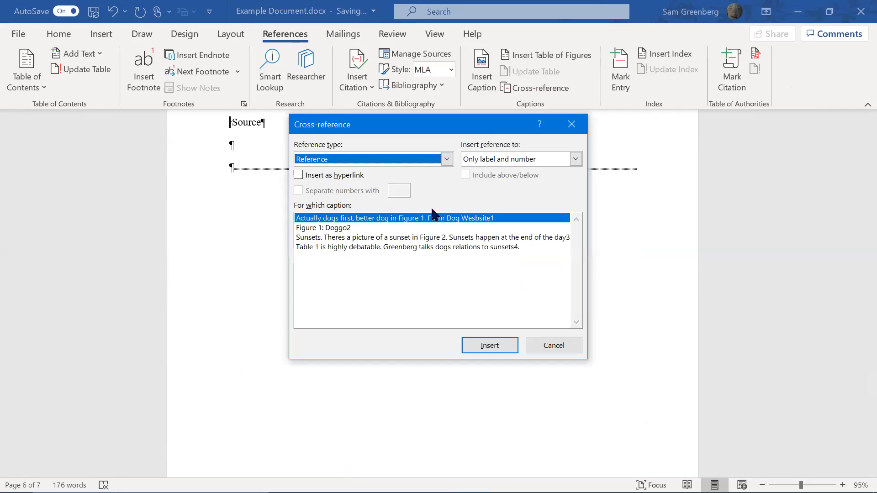
{"action": "left_click", "coordinate": [426, 228]}
{"action": "left_click", "coordinate": [477, 343]}
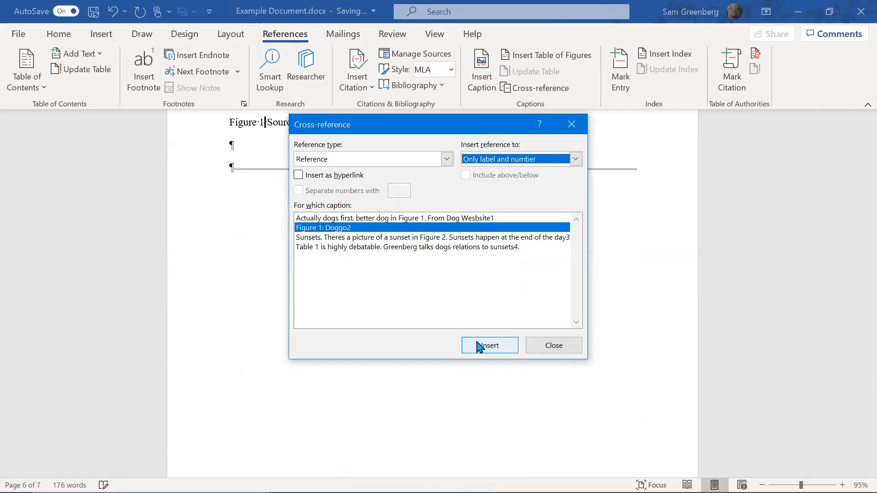
{"action": "left_click", "coordinate": [554, 346]}
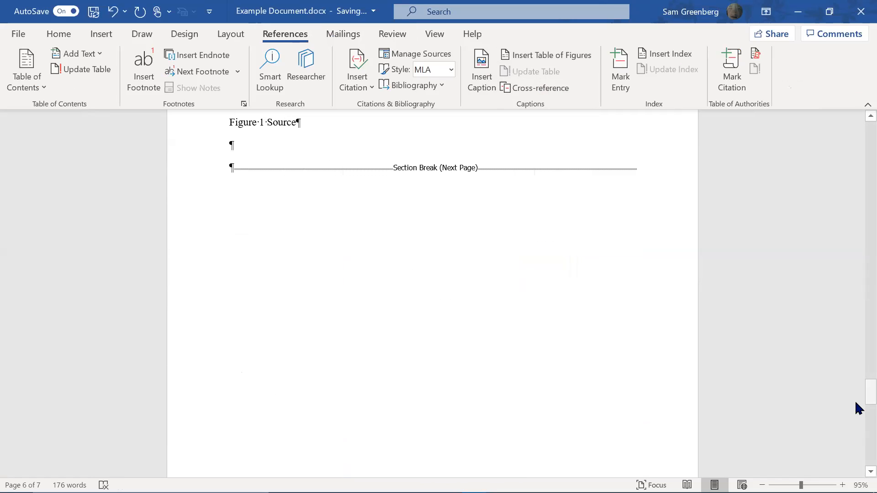
{"action": "left_click_drag", "start_coordinate": [859, 408], "coordinate": [859, 305]}
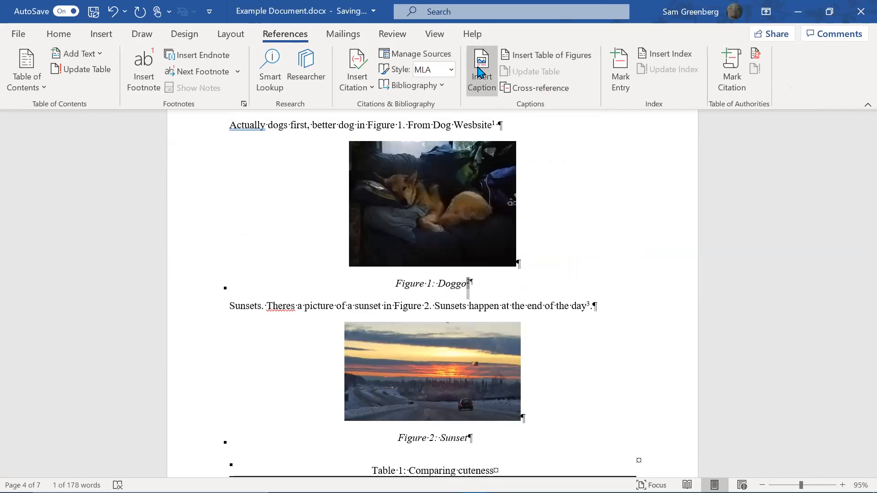
{"action": "left_click", "coordinate": [100, 35]}
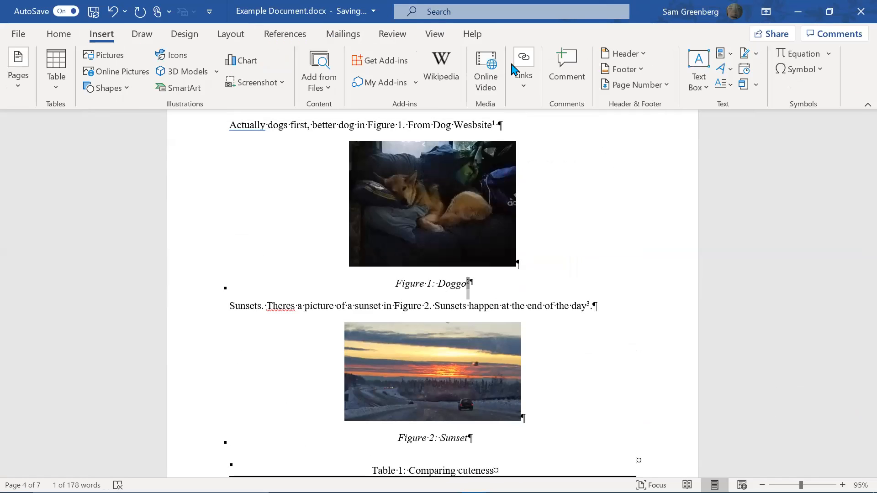
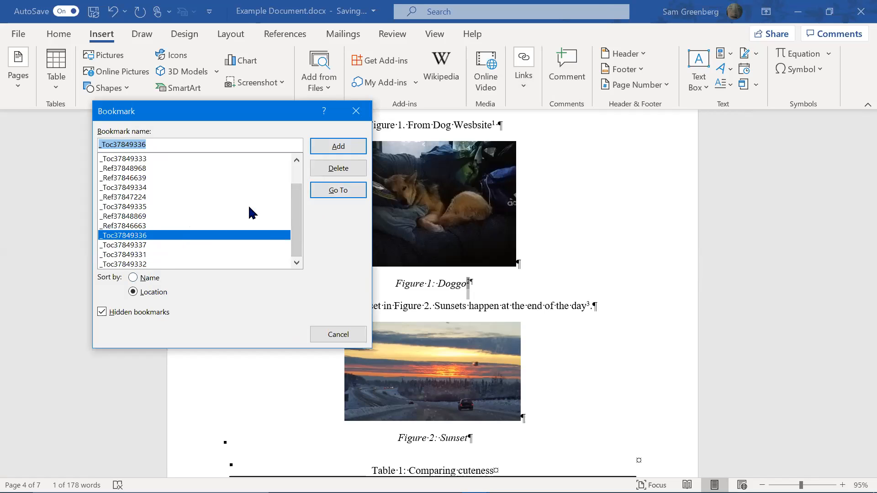
Reset the superscript 2 after 'Doggo' and reapply the Refrences style to it
{"action": "left_click", "coordinate": [353, 336]}
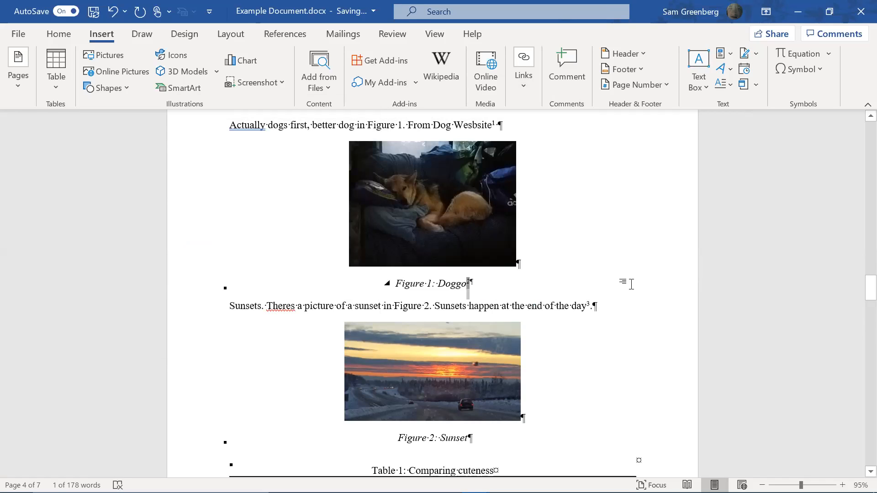
{"action": "key", "text": "Right"}
{"action": "key", "text": "shift+Right"}
{"action": "left_click", "coordinate": [69, 35]}
{"action": "left_click", "coordinate": [515, 85]}
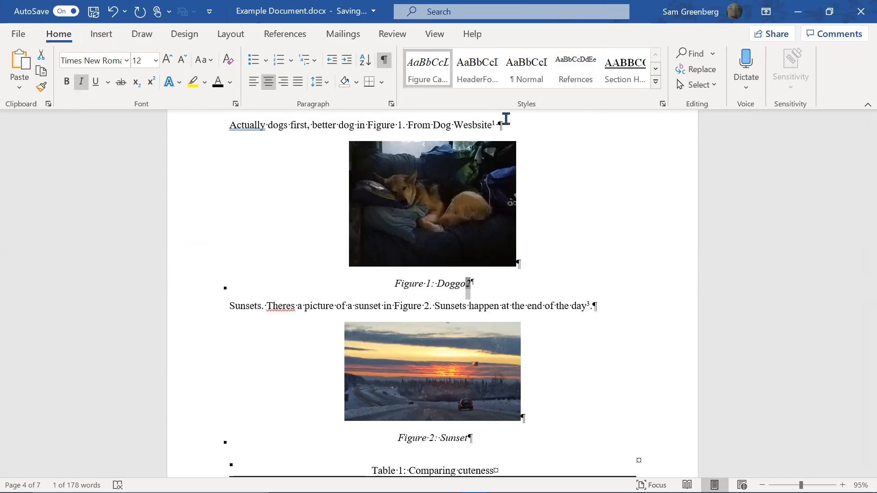
{"action": "left_click", "coordinate": [576, 73]}
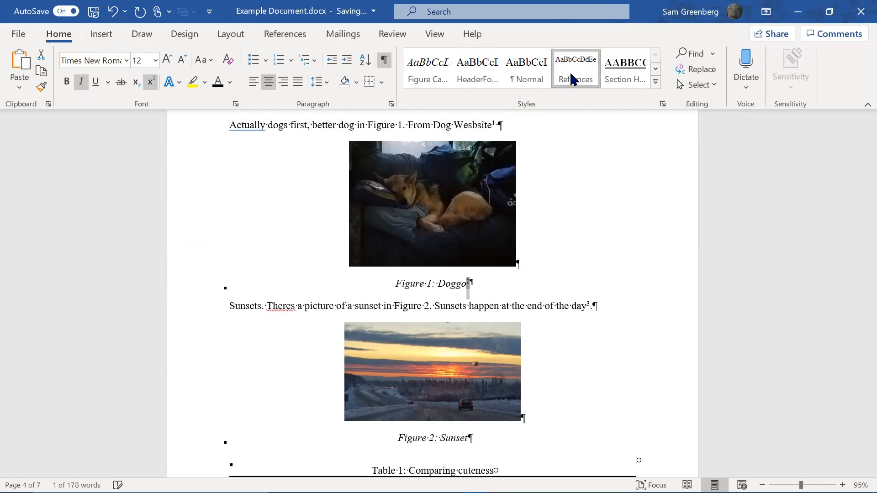
{"action": "left_click", "coordinate": [474, 290]}
Delete the superscript 2 reference mark at the end of the 'Figure 1: Doggo' caption
{"action": "key", "text": "Left"}
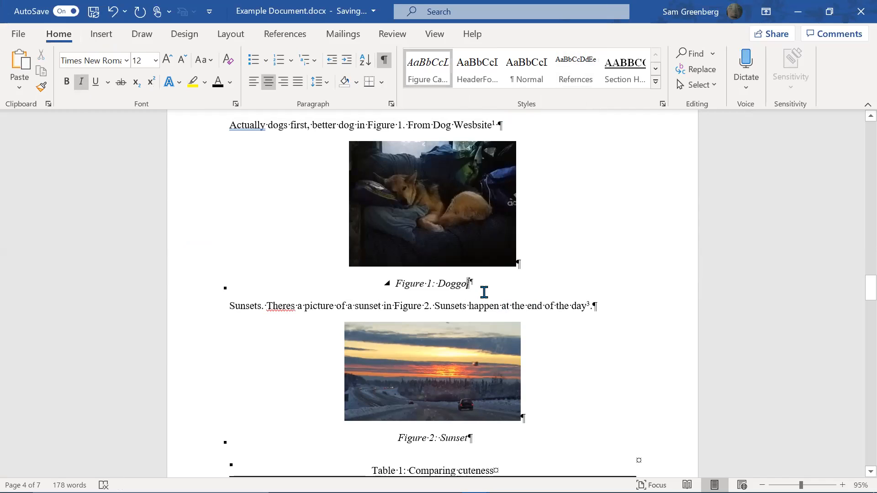
{"action": "key", "text": "Down"}
{"action": "key", "text": "Up"}
{"action": "key", "text": "shift+Right"}
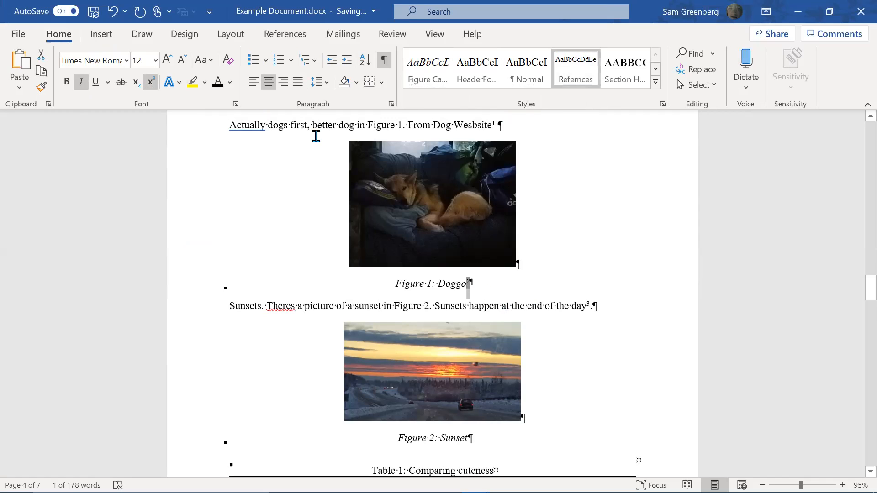
{"action": "left_click", "coordinate": [96, 35]}
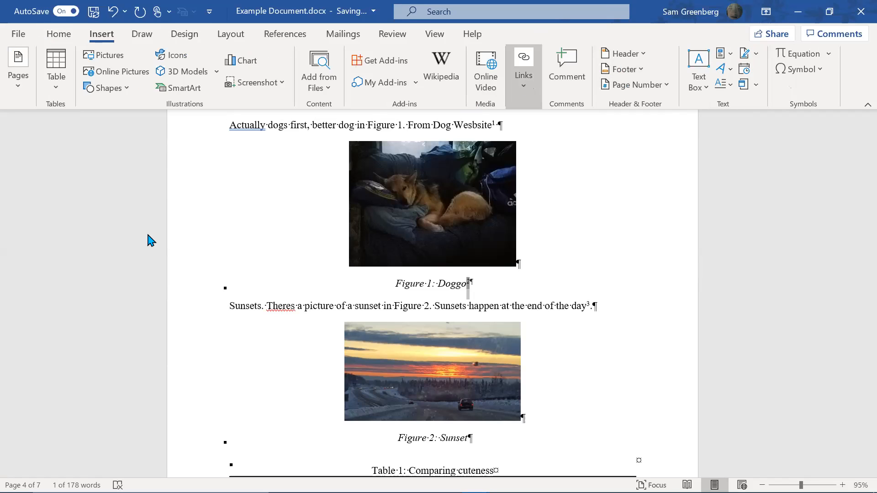
{"action": "left_click", "coordinate": [335, 338]}
{"action": "left_click", "coordinate": [587, 293]}
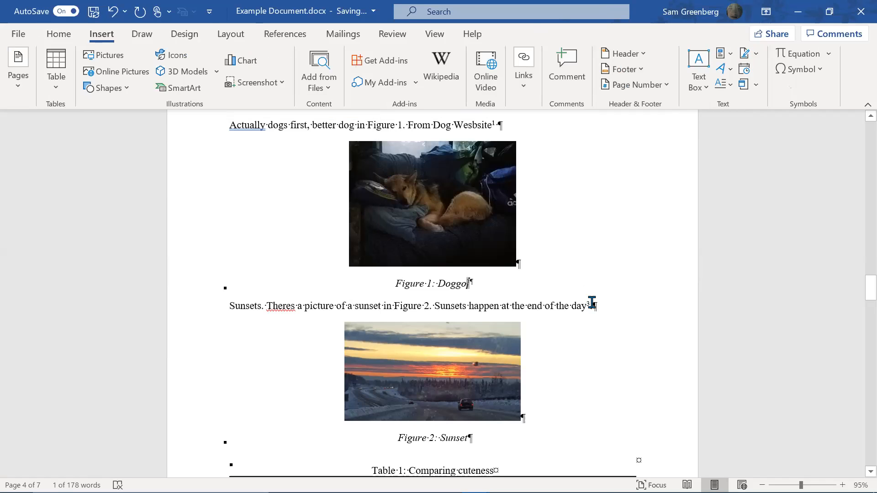
{"action": "key", "text": "BackSpace"}
{"action": "key", "text": "BackSpace"}
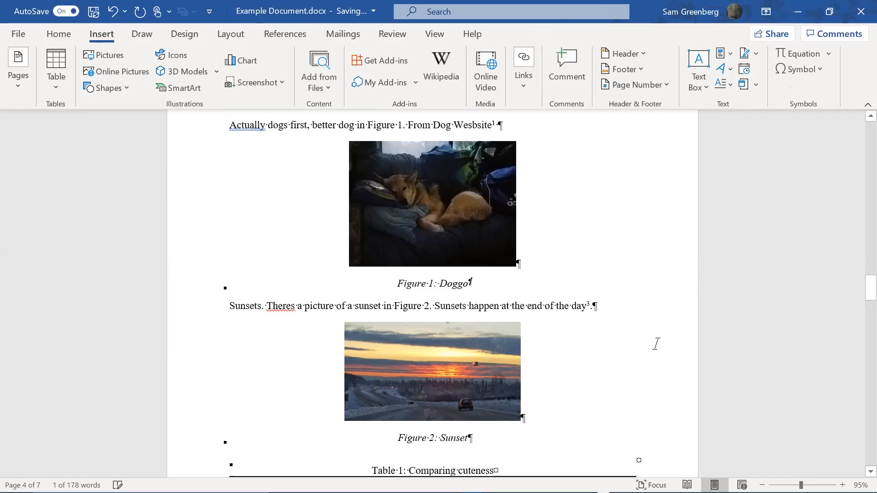
Restore the lost 'o' in Doggo and trim the last References line to 'Source'
{"action": "type", "text": "o"}
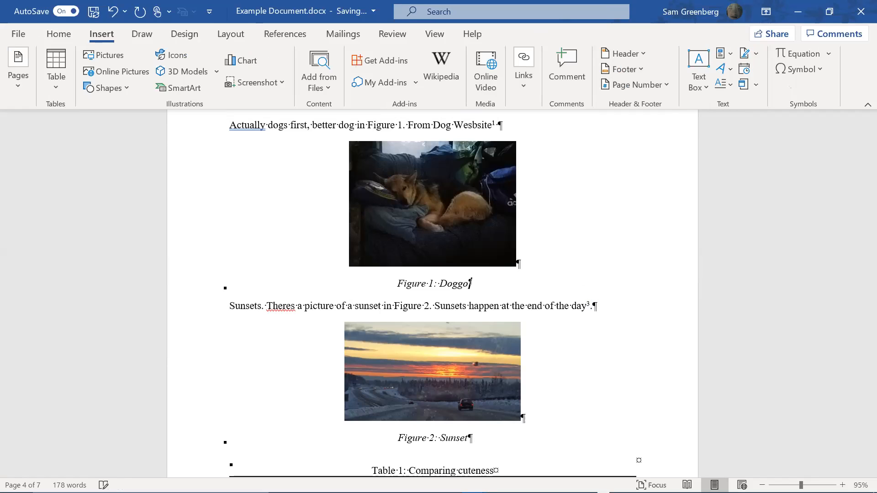
{"action": "scroll", "coordinate": [825, 280], "scroll_direction": "down", "scroll_amount": 3}
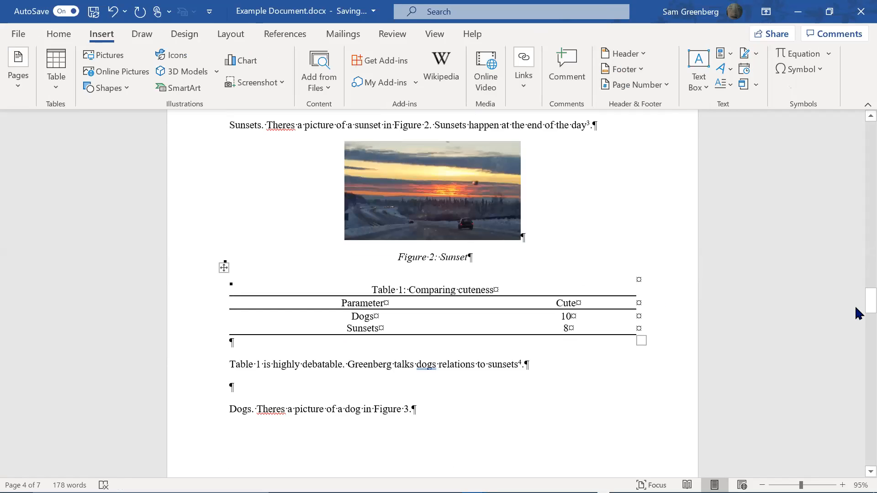
{"action": "left_click_drag", "start_coordinate": [856, 307], "coordinate": [856, 380]}
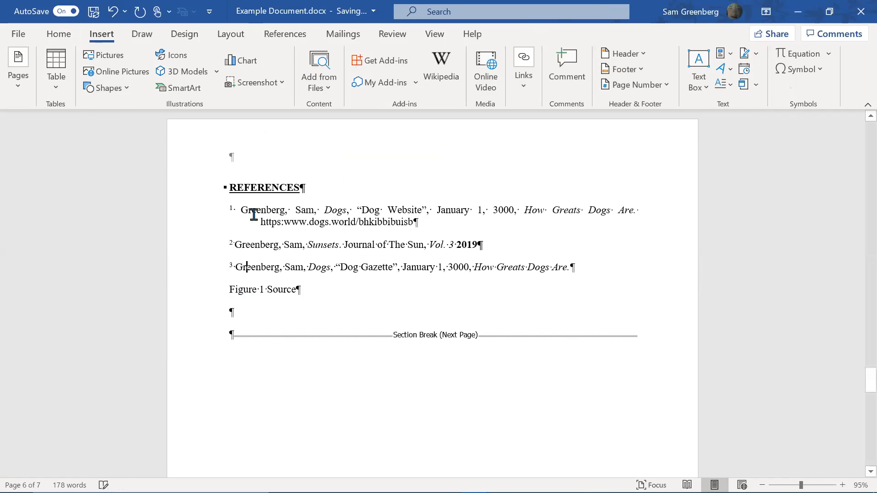
{"action": "key", "text": "Down"}
{"action": "key", "text": "ctrl+shift+Right"}
{"action": "key", "text": "BackSpace"}
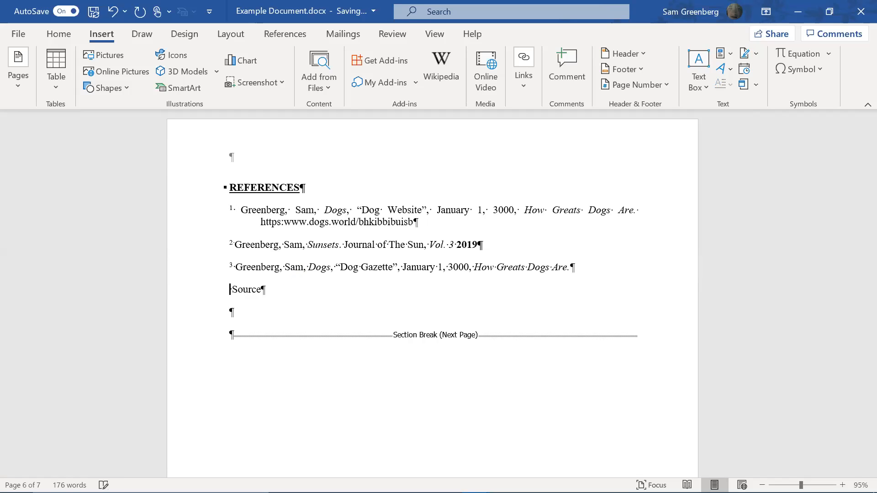
Add an empty paragraph below the 'Figure 1: Doggo' caption
{"action": "scroll", "coordinate": [781, 309], "scroll_direction": "up", "scroll_amount": 10}
{"action": "left_click_drag", "start_coordinate": [856, 340], "coordinate": [858, 302]}
{"action": "left_click", "coordinate": [486, 355]}
{"action": "key", "text": "Return"}
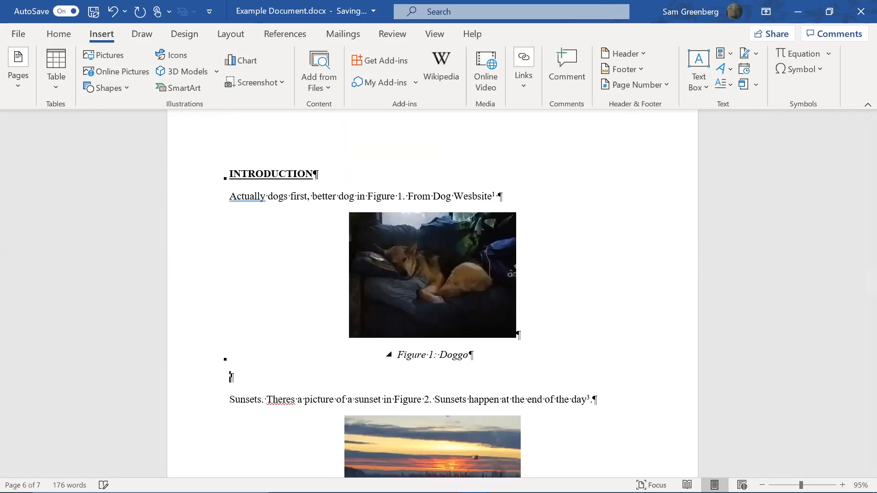
Insert a Normal-style Reference caption 2 in Refrences style and join it onto the caption line
{"action": "left_click", "coordinate": [69, 36]}
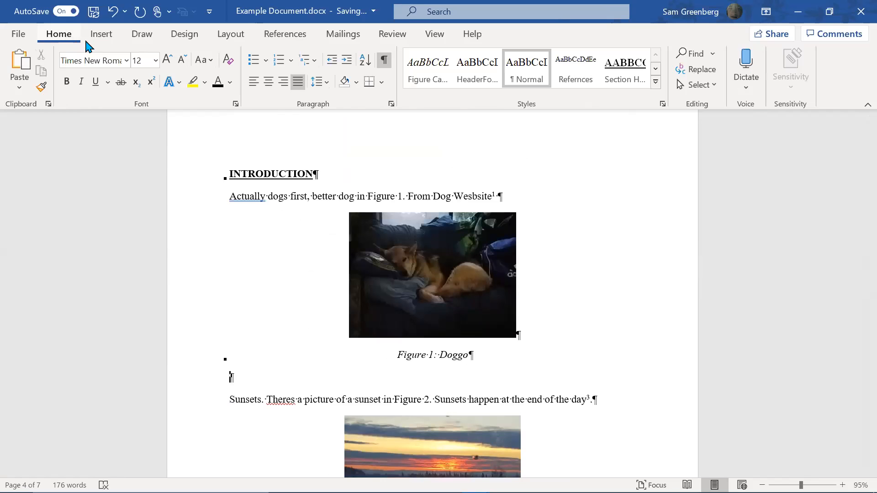
{"action": "left_click", "coordinate": [537, 75]}
{"action": "left_click", "coordinate": [104, 36]}
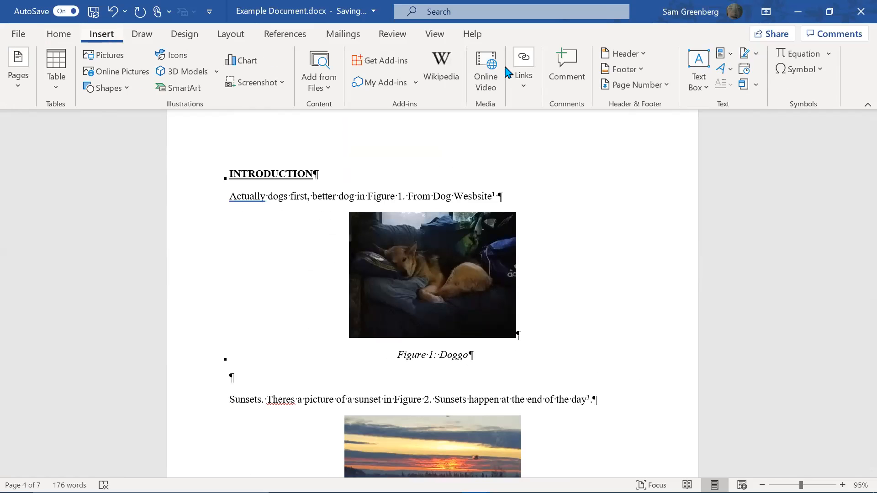
{"action": "left_click", "coordinate": [297, 36]}
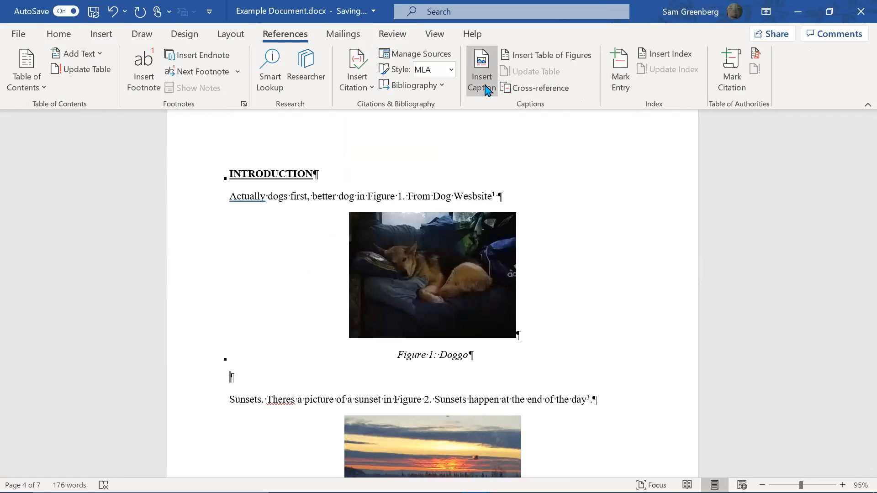
{"action": "left_click", "coordinate": [436, 315]}
{"action": "left_click", "coordinate": [59, 35]}
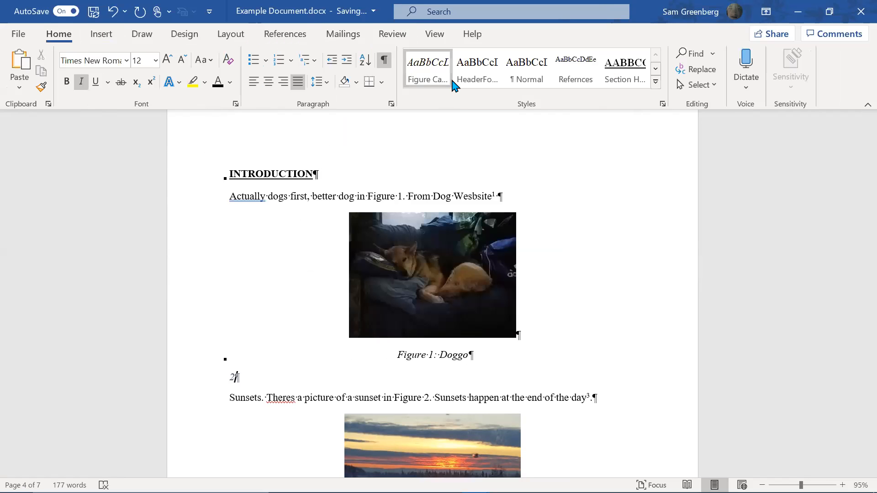
{"action": "left_click", "coordinate": [573, 77]}
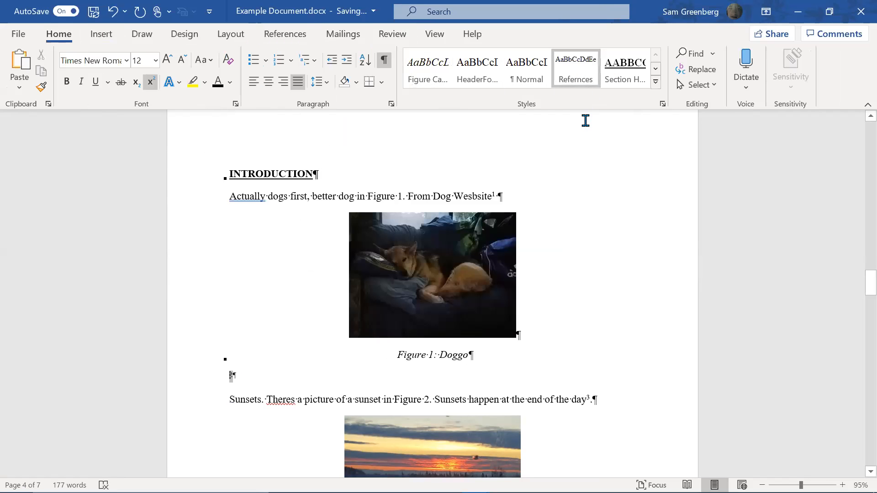
{"action": "key", "text": "BackSpace"}
Reapply the Refrences style so the 2 after 'Doggo' is superscript
{"action": "key", "text": "shift+Left"}
{"action": "left_click", "coordinate": [584, 81]}
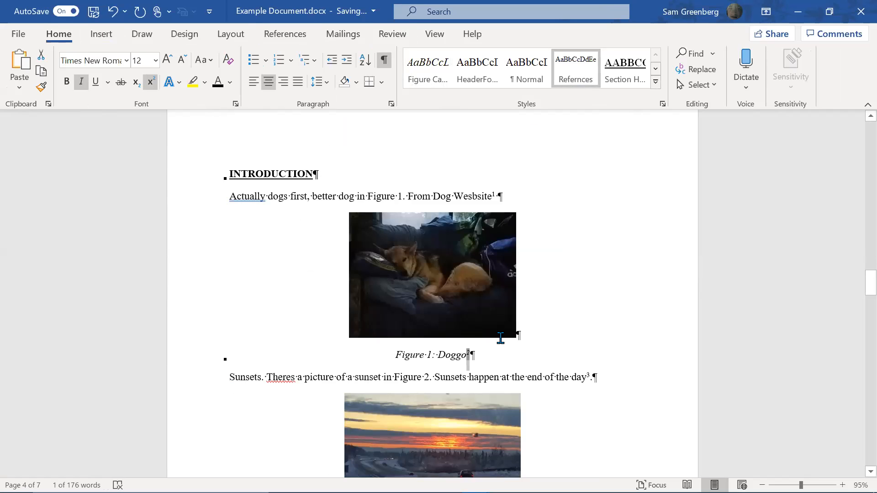
{"action": "key", "text": "Right"}
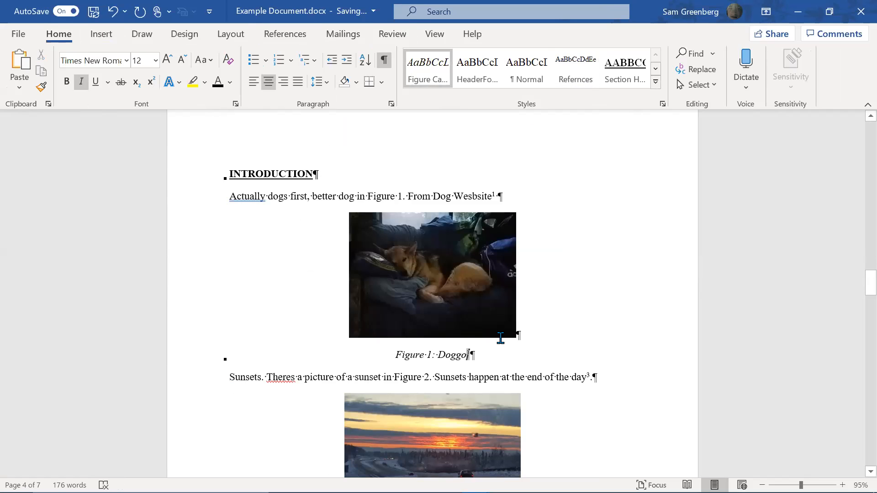
{"action": "left_click", "coordinate": [473, 354]}
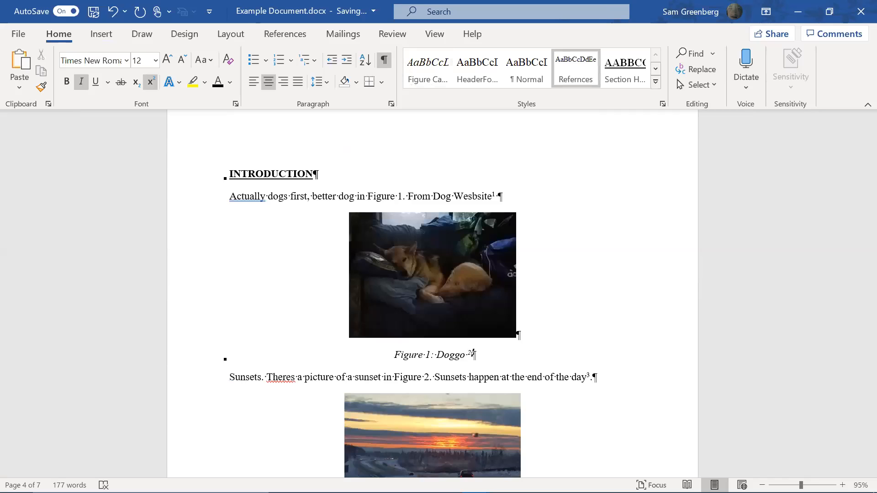
{"action": "key", "text": "shift+Left"}
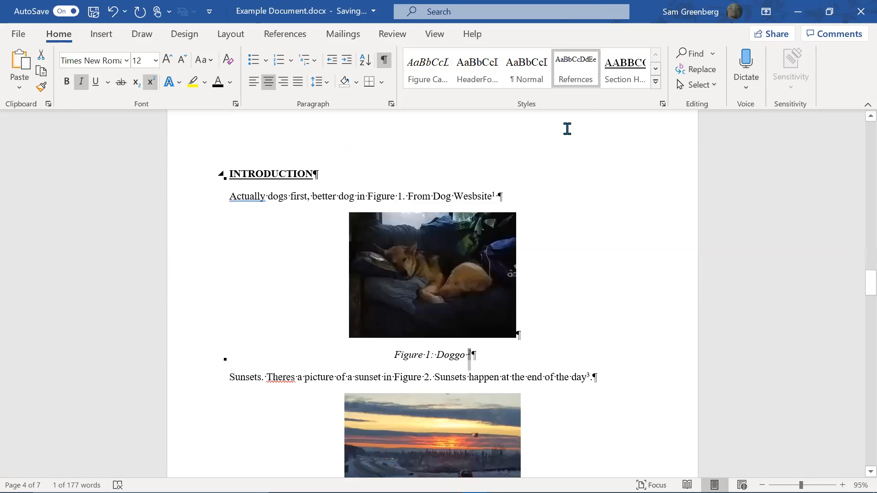
{"action": "left_click", "coordinate": [526, 71]}
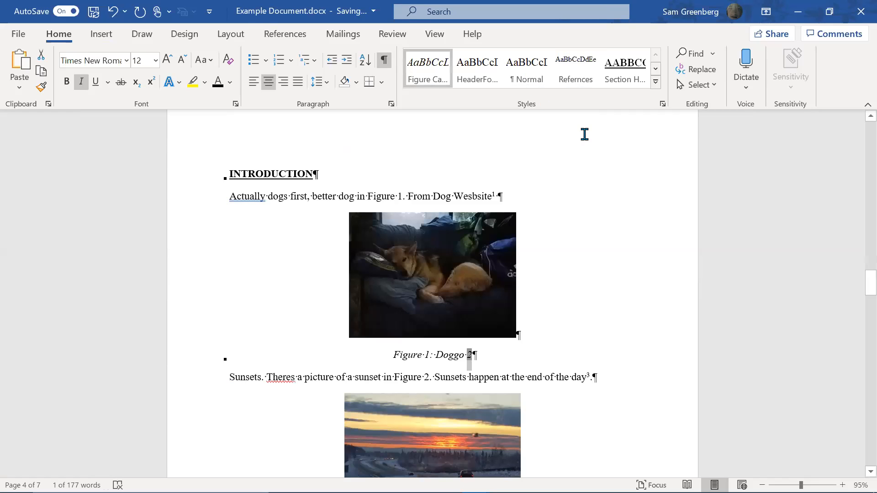
{"action": "left_click", "coordinate": [579, 79]}
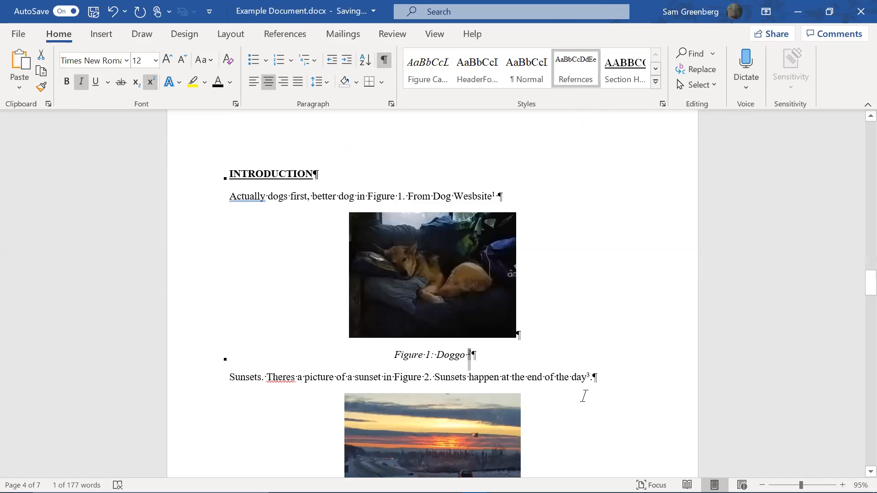
Delete and restore the superscript 2, check the bookmark list, then show field codes
{"action": "left_click", "coordinate": [491, 353]}
{"action": "key", "text": "BackSpace"}
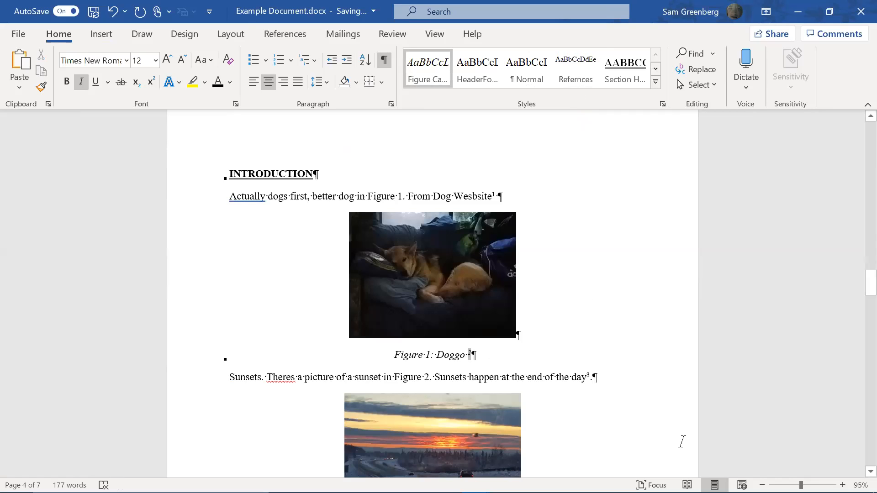
{"action": "key", "text": "shift+Right"}
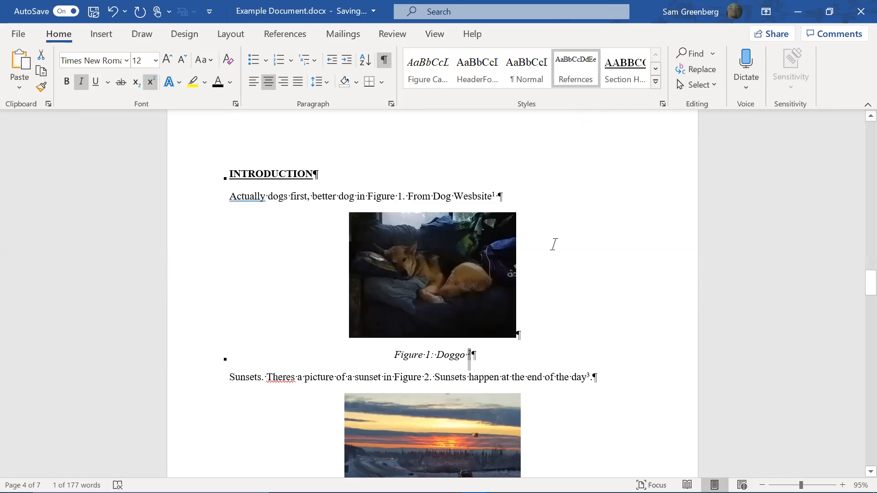
{"action": "left_click", "coordinate": [98, 34]}
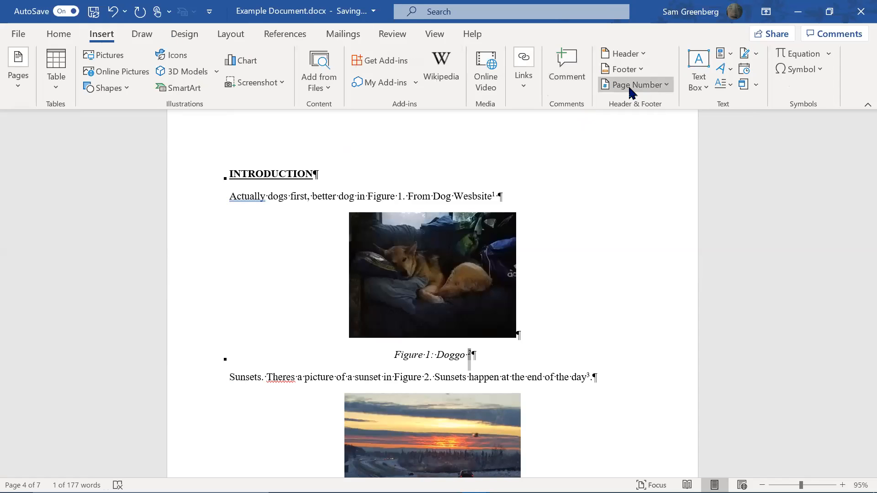
{"action": "left_click", "coordinate": [521, 90]}
{"action": "left_click", "coordinate": [563, 133]}
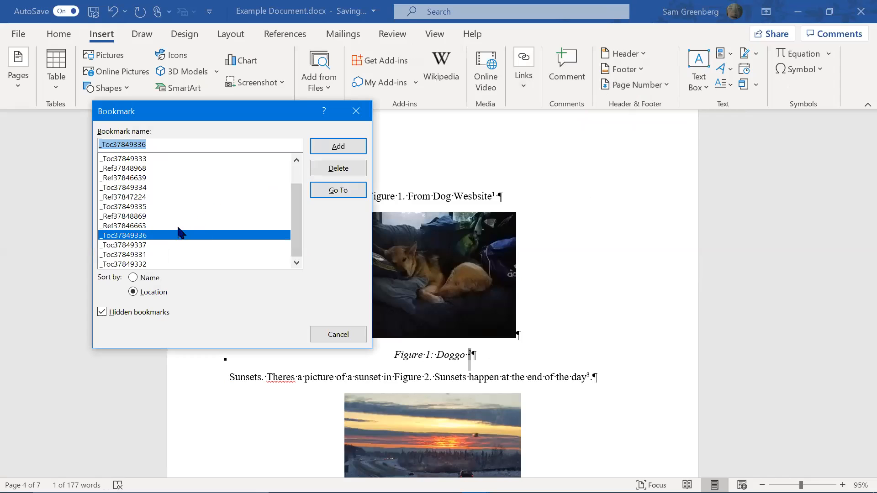
{"action": "left_click", "coordinate": [337, 333]}
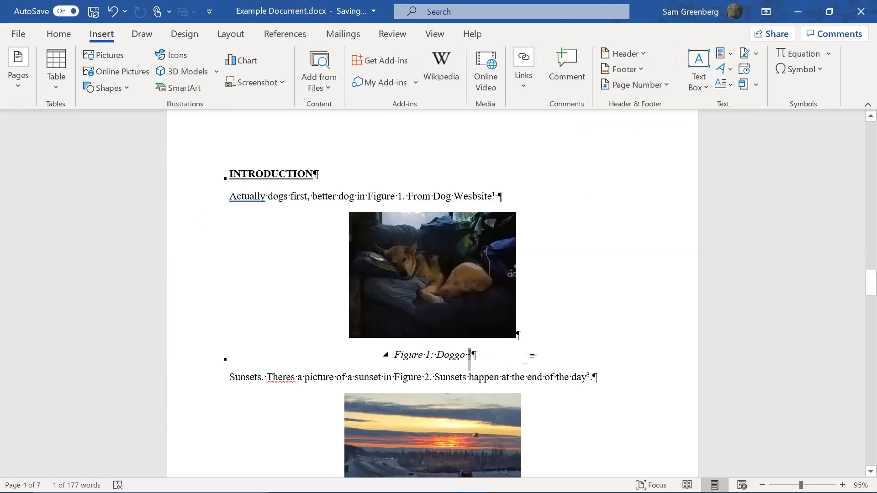
{"action": "key", "text": "alt+F9"}
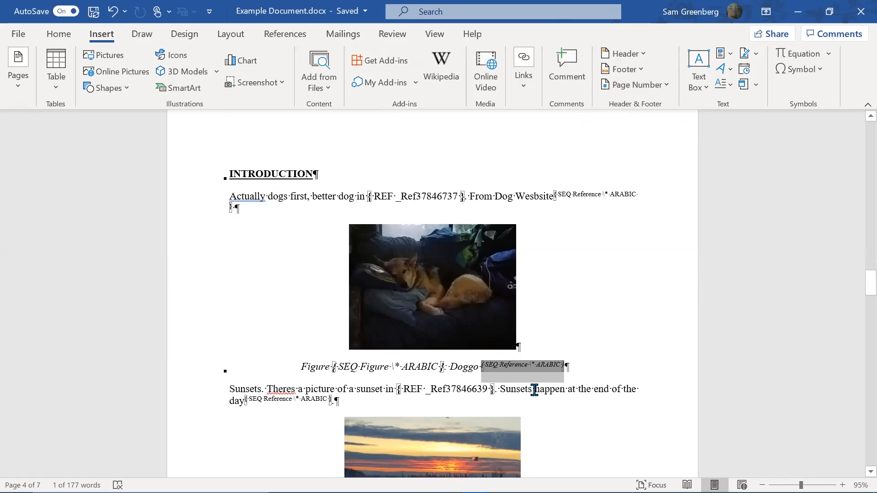
Move the SEQ Reference number field onto its own paragraph below the caption
{"action": "left_click", "coordinate": [528, 388]}
{"action": "scroll", "coordinate": [507, 324], "scroll_direction": "down", "scroll_amount": 2}
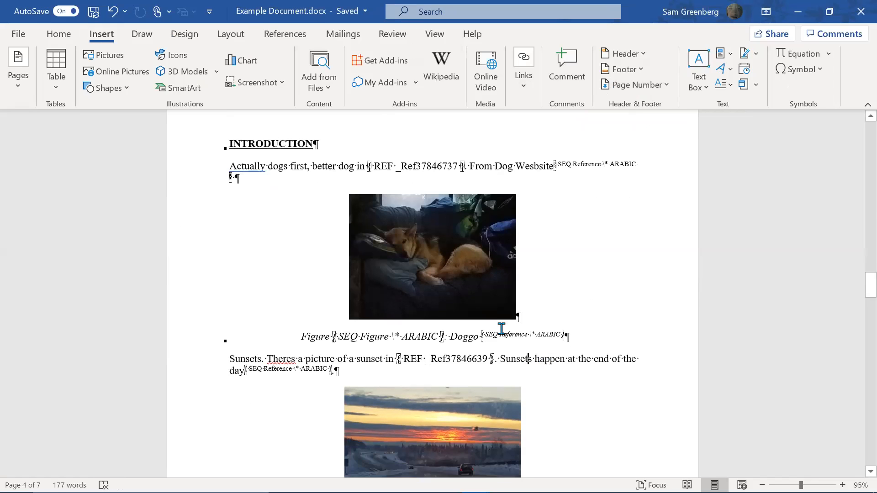
{"action": "scroll", "coordinate": [512, 331], "scroll_direction": "down", "scroll_amount": 1}
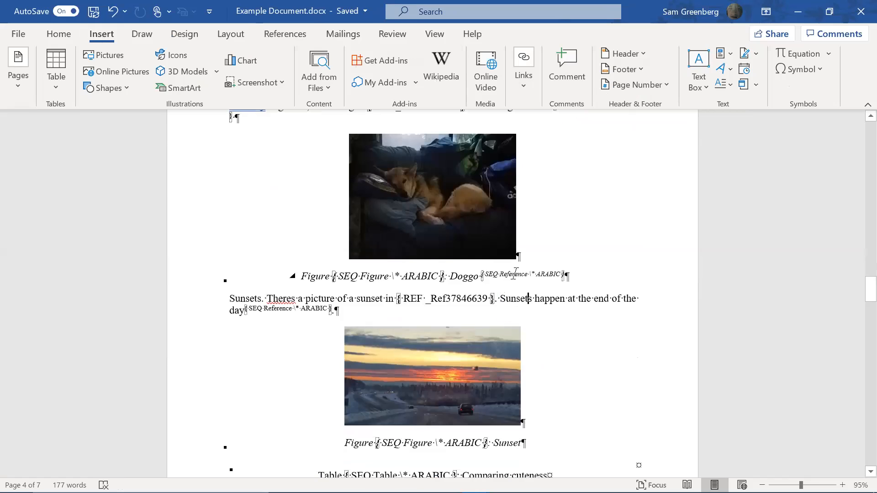
{"action": "key", "text": "ctrl+z"}
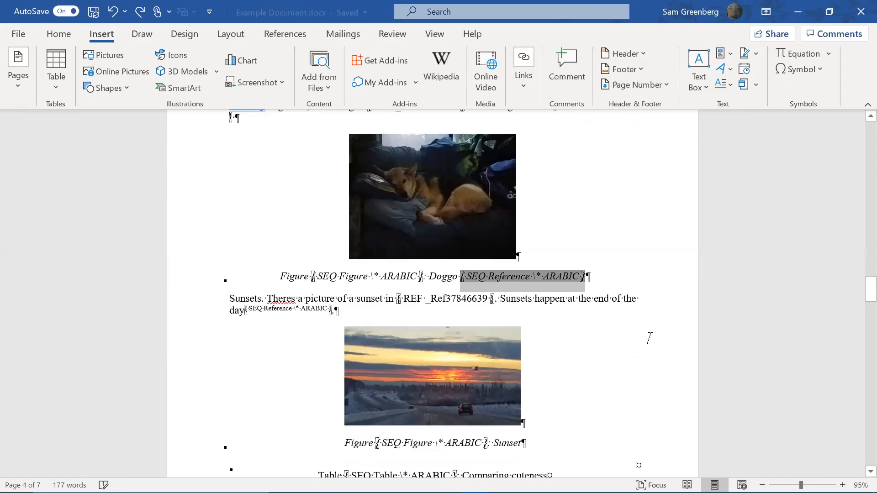
{"action": "key", "text": "alt+F9"}
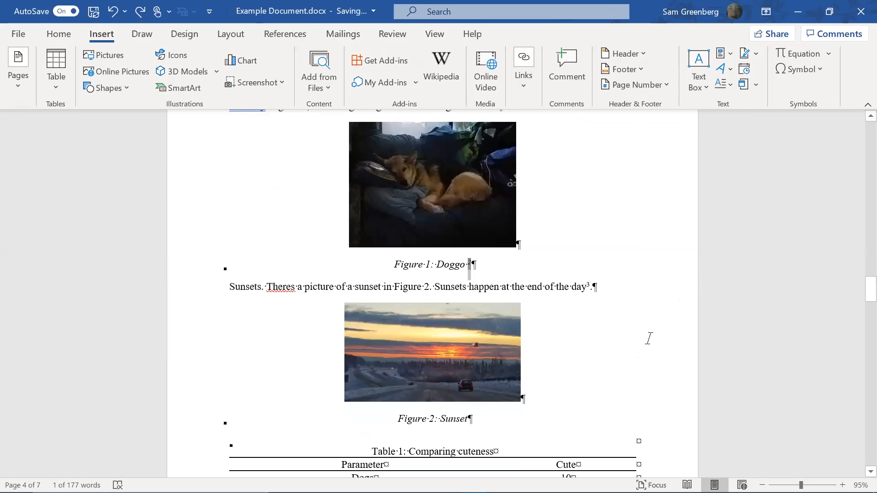
{"action": "key", "text": "Left"}
{"action": "key", "text": "Return"}
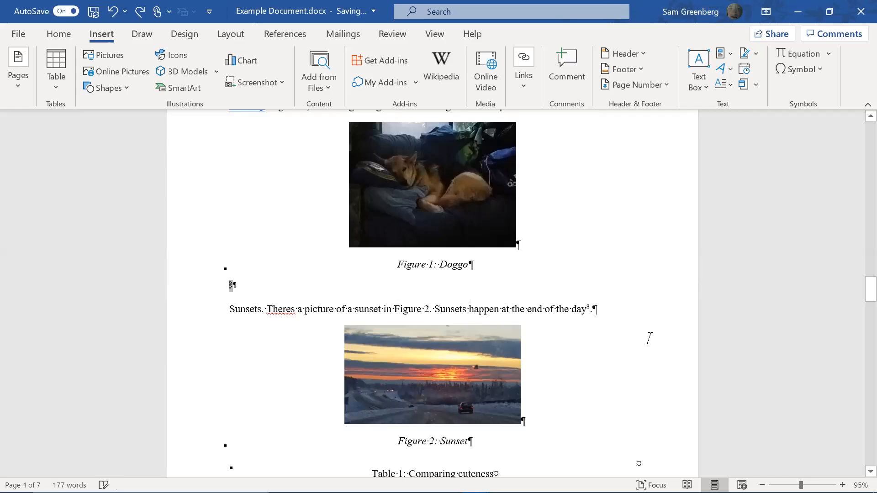
{"action": "key", "text": "alt+F9"}
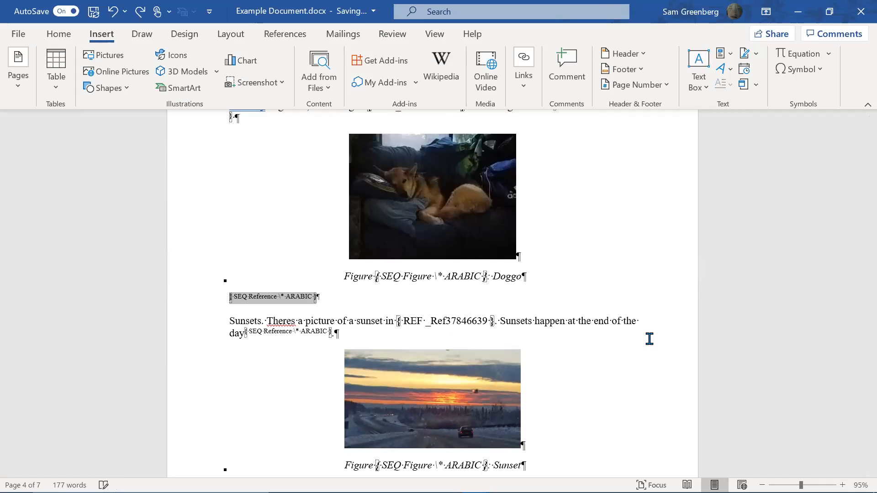
{"action": "key", "text": "alt+F9"}
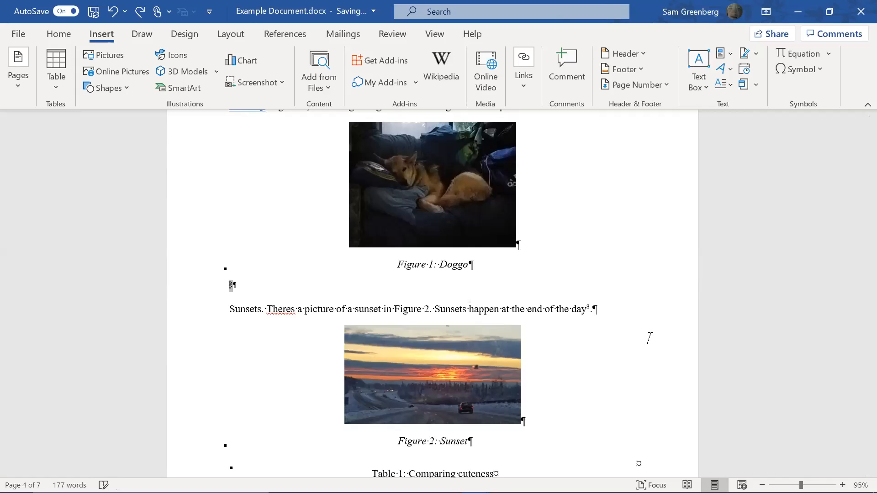
Delete the reference number, leaving an empty normal paragraph below Figure 1
{"action": "triple_click", "coordinate": [268, 296]}
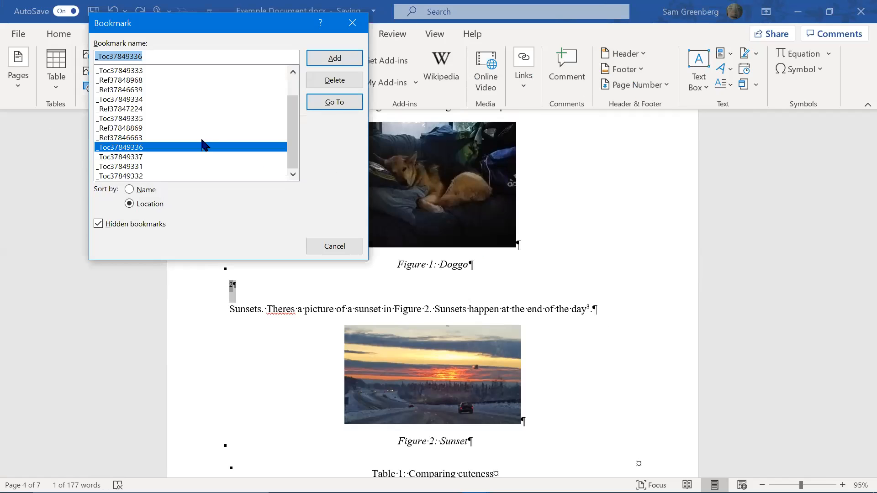
{"action": "key", "text": "Escape"}
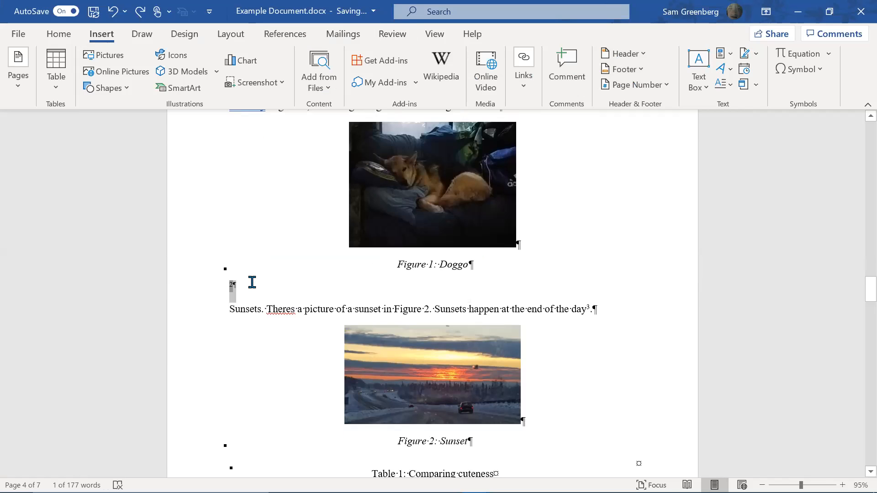
{"action": "left_click", "coordinate": [261, 277]}
{"action": "key", "text": "BackSpace"}
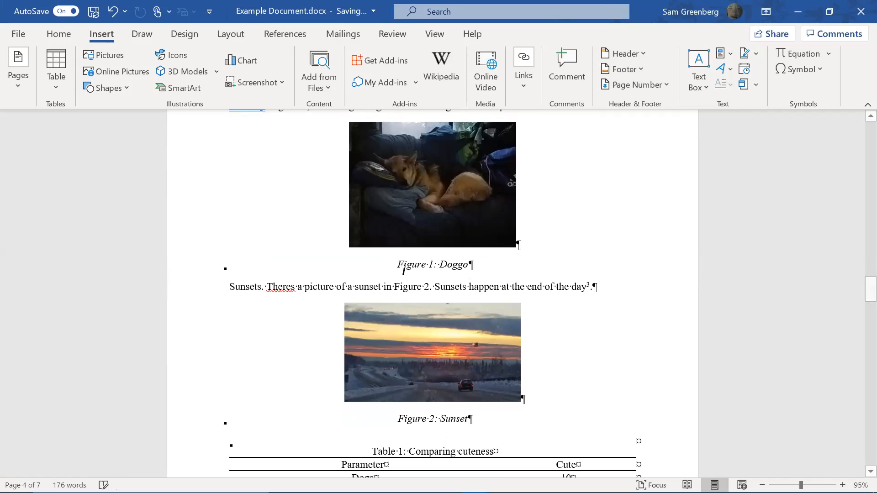
{"action": "key", "text": "Return"}
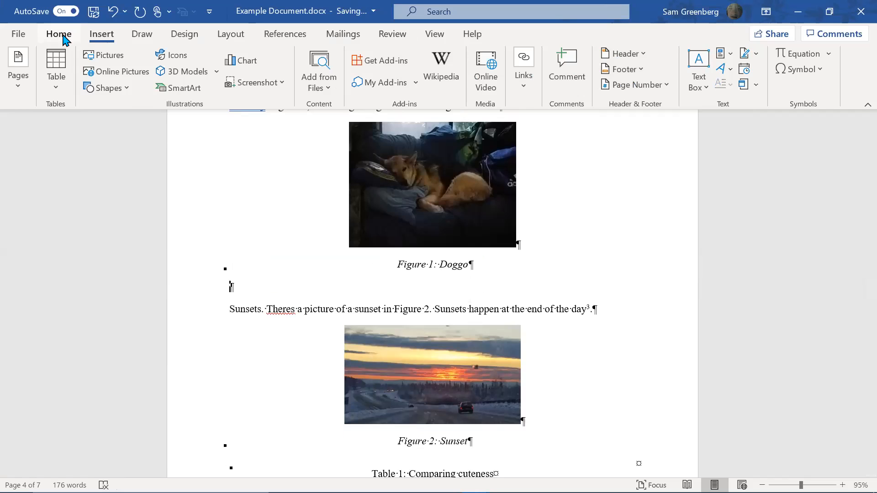
{"action": "left_click", "coordinate": [63, 35]}
Select the Source line under References
{"action": "scroll", "coordinate": [600, 253], "scroll_direction": "down", "scroll_amount": 20}
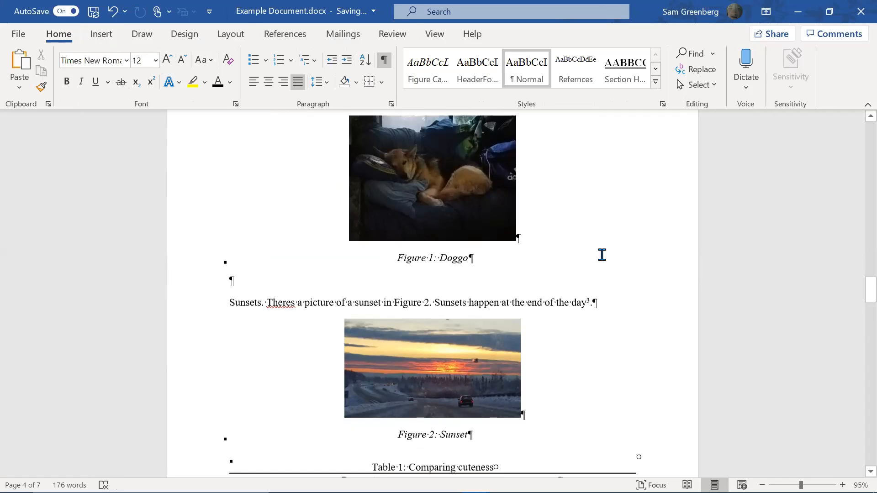
{"action": "scroll", "coordinate": [618, 246], "scroll_direction": "down", "scroll_amount": 3}
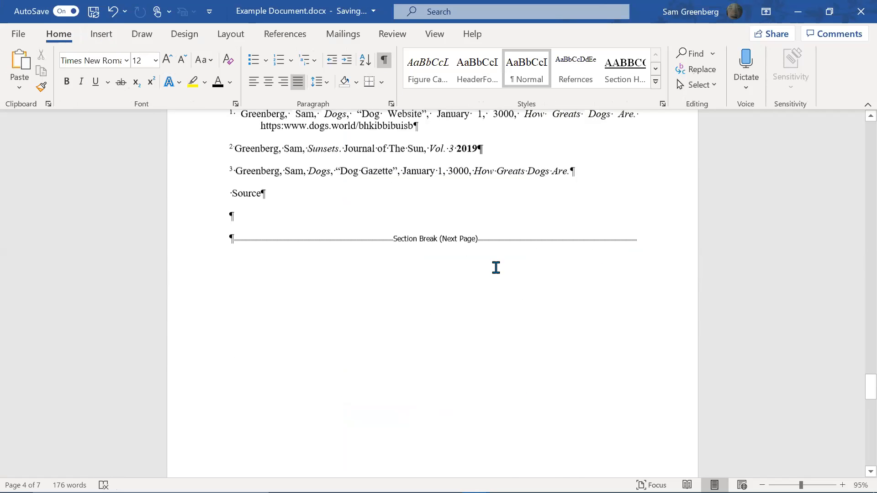
{"action": "scroll", "coordinate": [495, 266], "scroll_direction": "up", "scroll_amount": 1}
{"action": "left_click", "coordinate": [197, 223]}
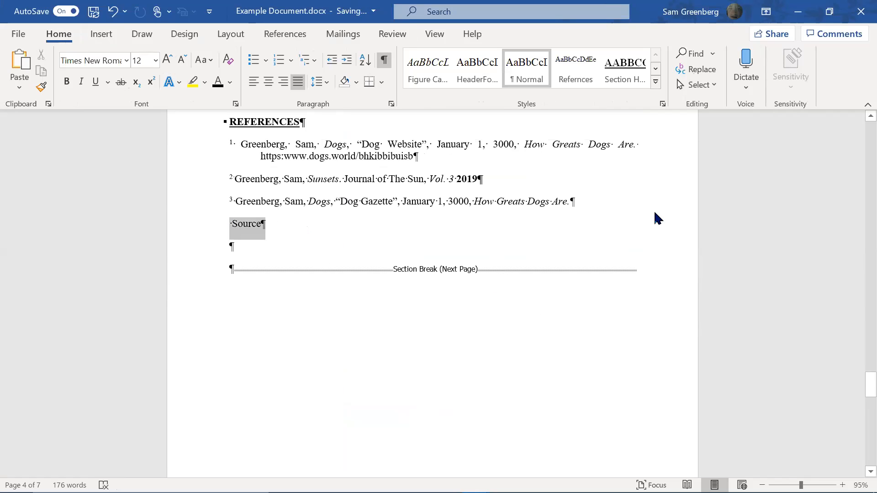
Delete the Source line from References
{"action": "key", "text": "Delete"}
{"action": "scroll", "coordinate": [856, 343], "scroll_direction": "up", "scroll_amount": 5}
{"action": "left_click_drag", "start_coordinate": [856, 370], "coordinate": [856, 289]}
Insert a Reference caption 2 below Figure 1 and apply the Refernces style
{"action": "left_click", "coordinate": [264, 373]}
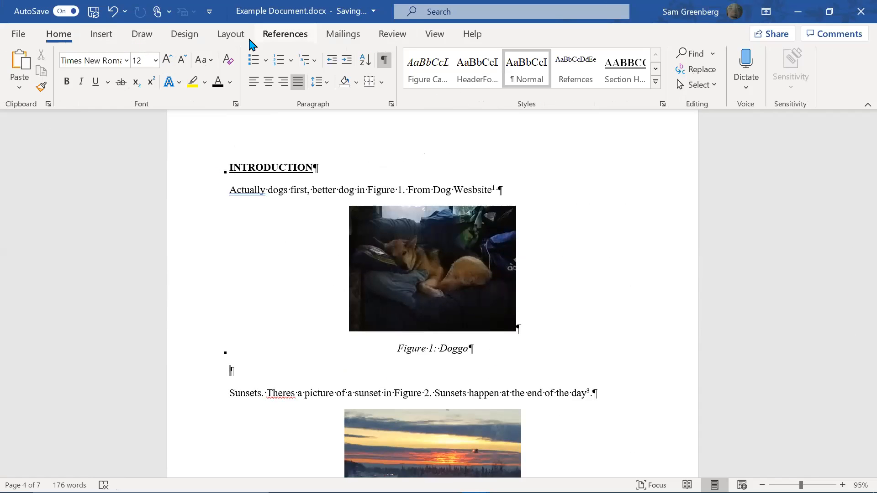
{"action": "left_click", "coordinate": [270, 35]}
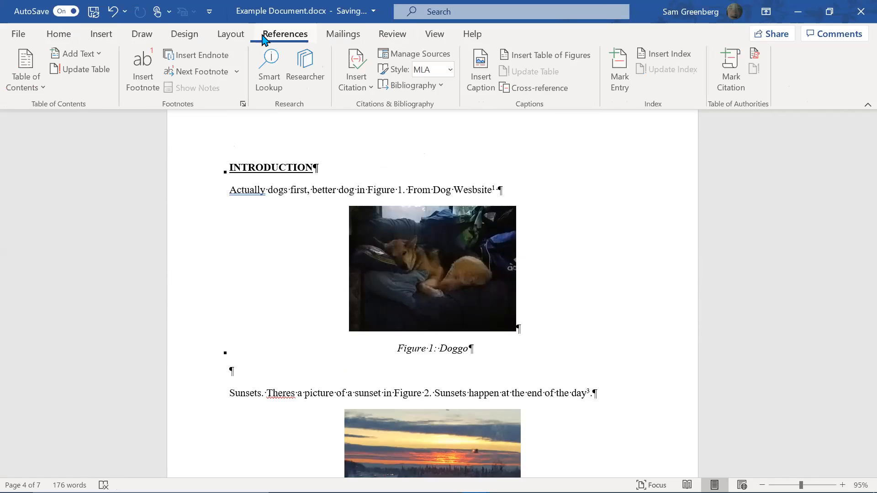
{"action": "left_click", "coordinate": [482, 79]}
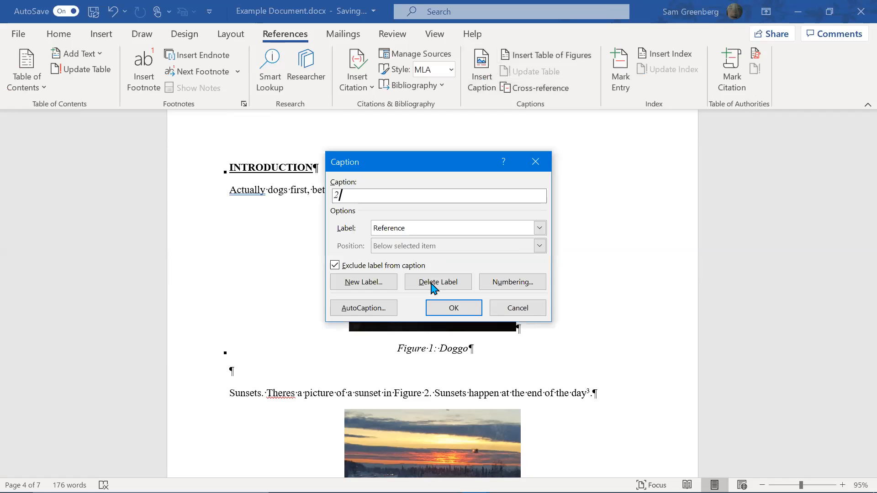
{"action": "left_click", "coordinate": [450, 307]}
{"action": "left_click", "coordinate": [58, 34]}
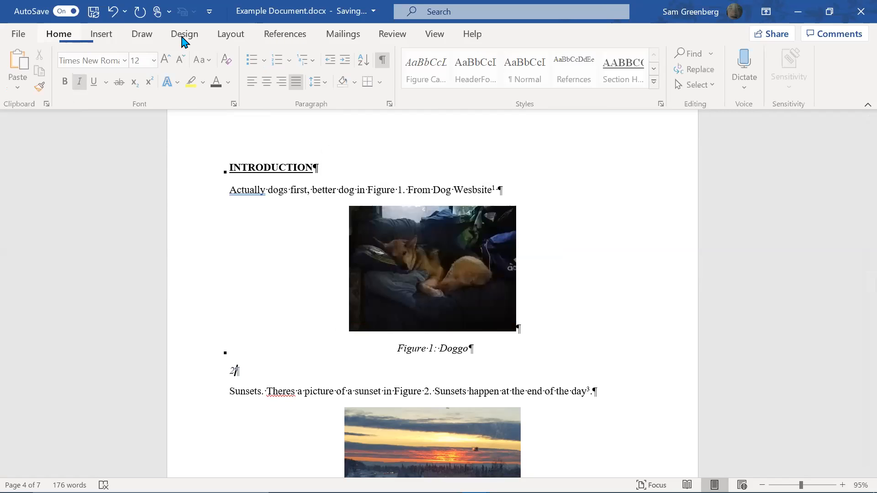
{"action": "left_click", "coordinate": [572, 72]}
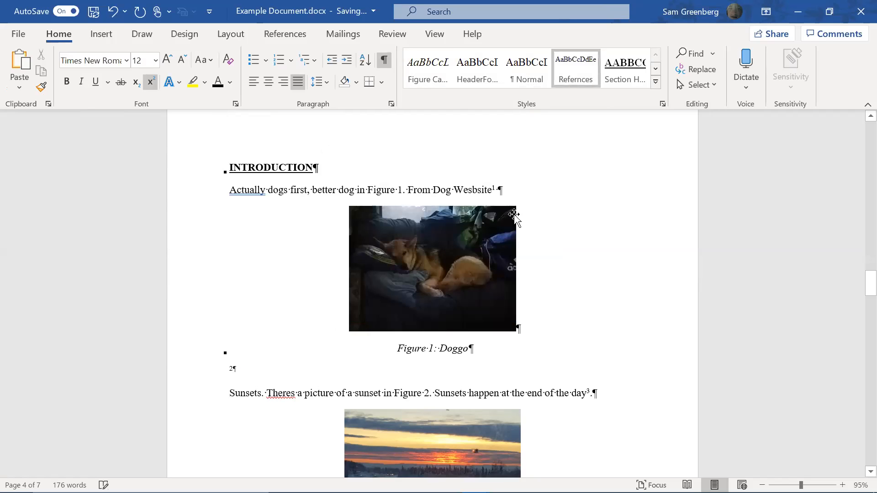
Move to the empty line at the end of the References list
{"action": "scroll", "coordinate": [405, 306], "scroll_direction": "down", "scroll_amount": 3}
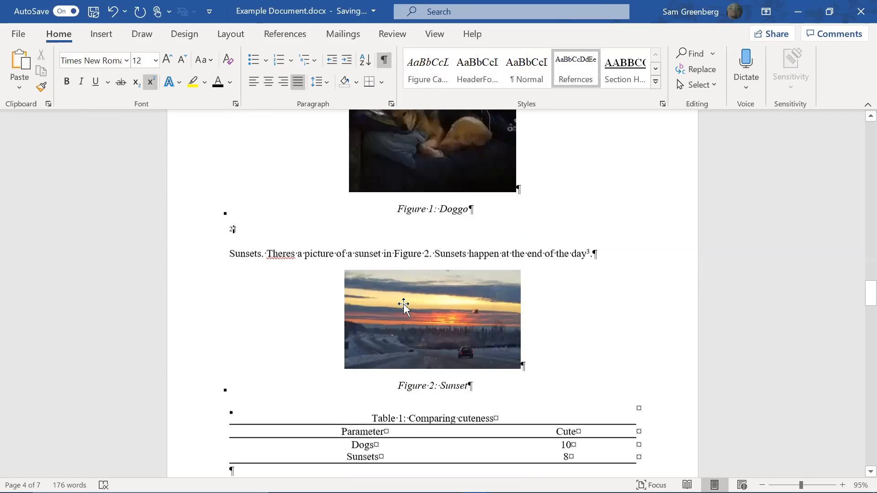
{"action": "scroll", "coordinate": [405, 303], "scroll_direction": "down", "scroll_amount": 15}
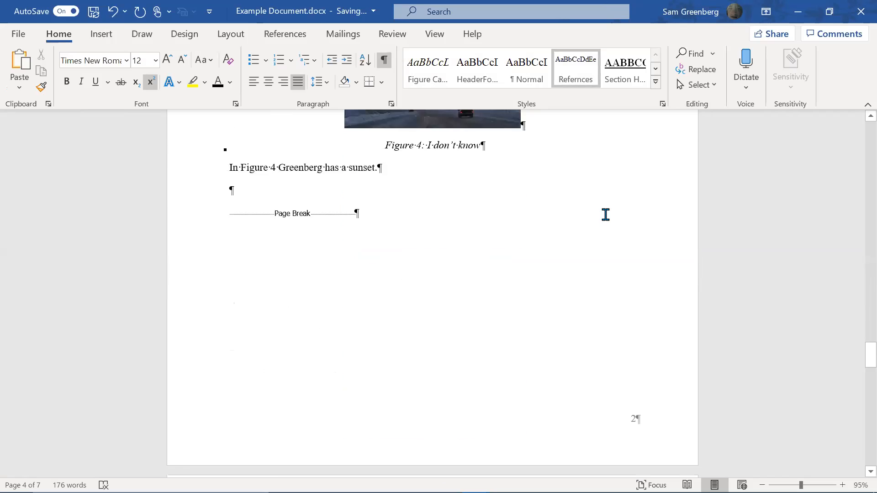
{"action": "scroll", "coordinate": [606, 215], "scroll_direction": "down", "scroll_amount": 7}
{"action": "left_click", "coordinate": [342, 346]}
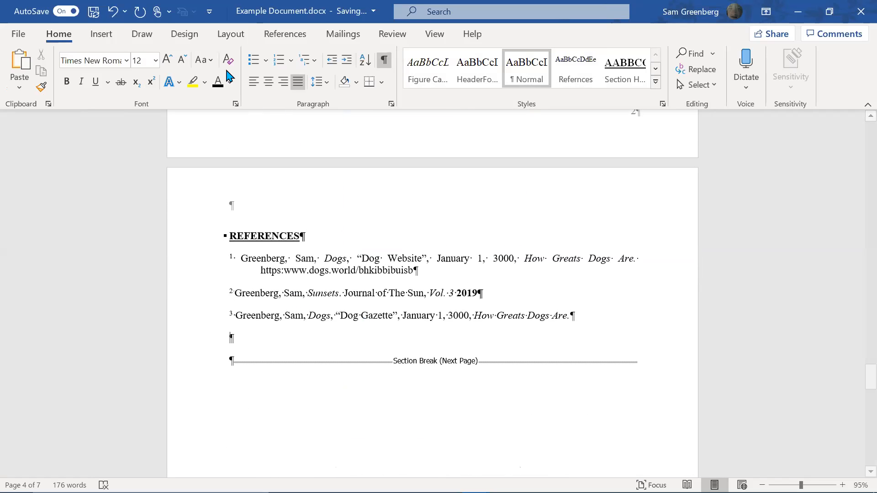
{"action": "left_click", "coordinate": [300, 42]}
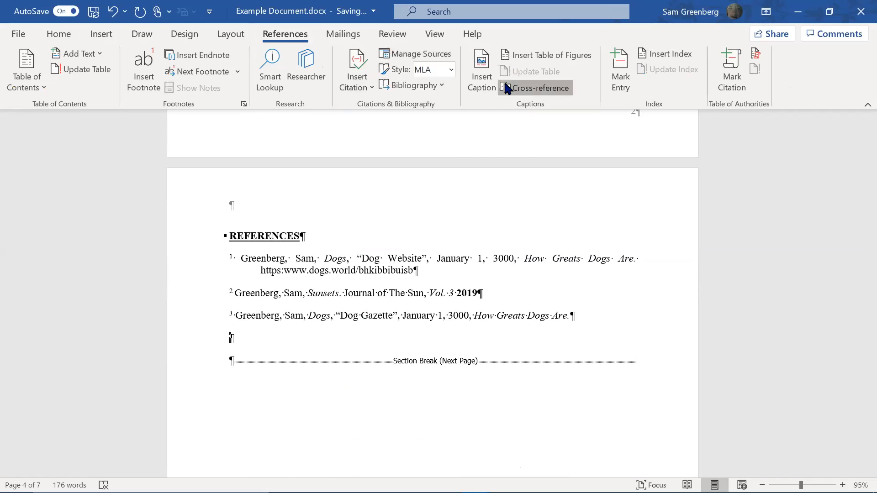
Insert a cross-reference to Reference caption 2 and complete the word 'Source'
{"action": "left_click", "coordinate": [376, 228]}
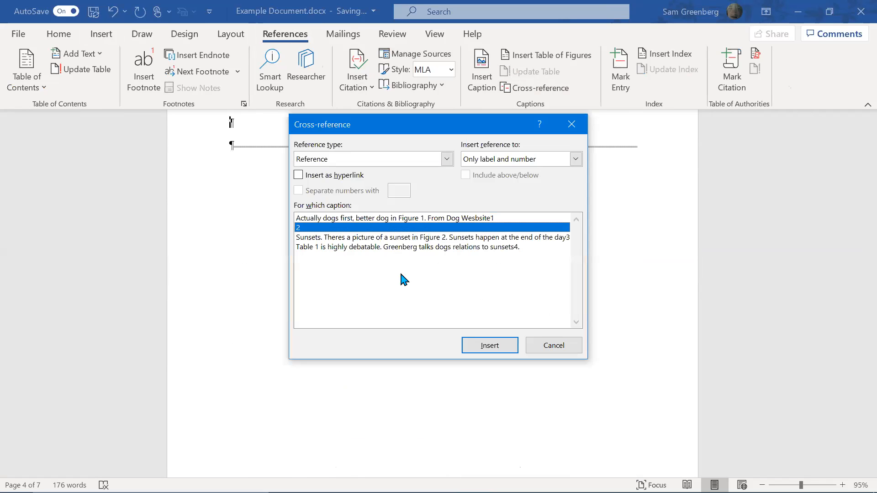
{"action": "left_click", "coordinate": [478, 346]}
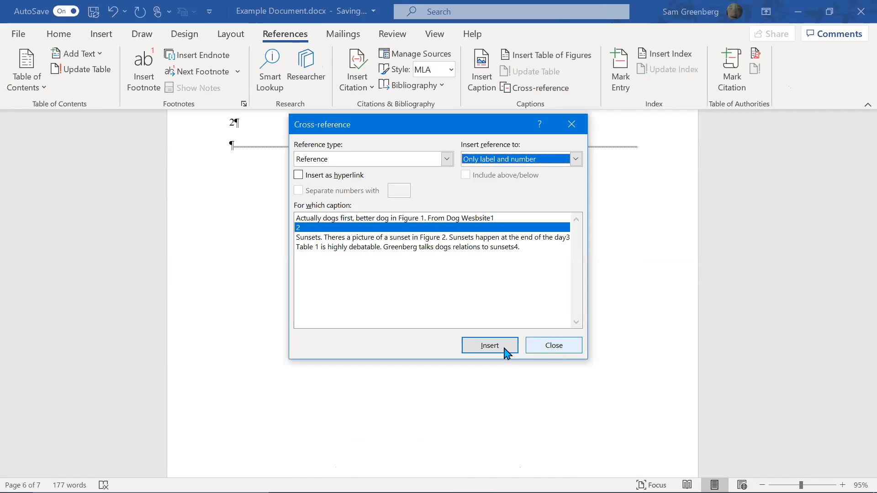
{"action": "left_click", "coordinate": [542, 349]}
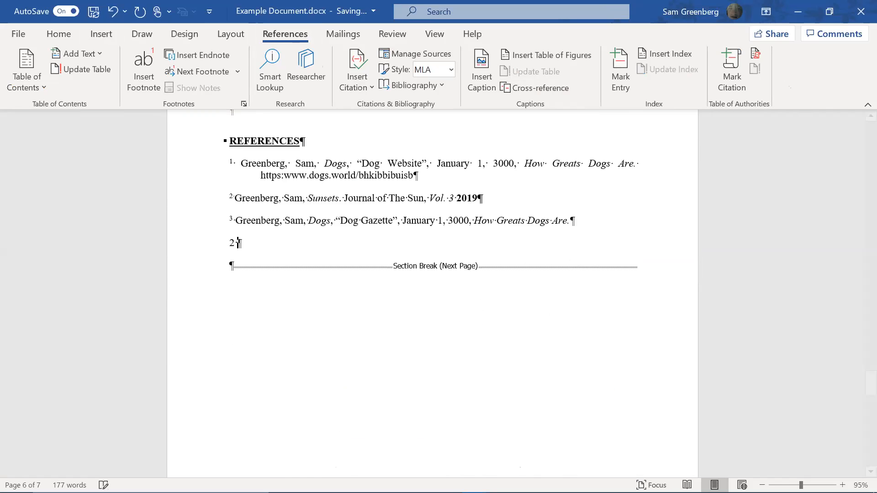
{"action": "type", "text": "ource"}
Apply the Refernces style to the new entry so its 2 is superscript
{"action": "left_click", "coordinate": [58, 34]}
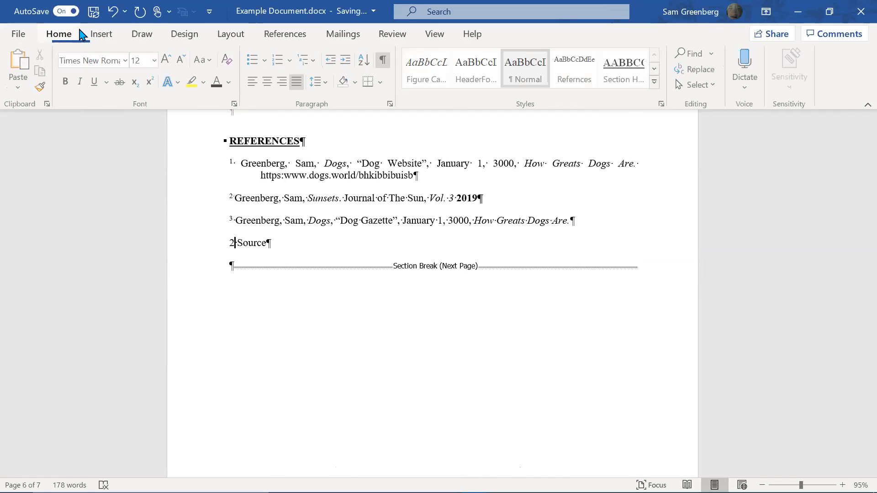
{"action": "left_click", "coordinate": [587, 83]}
{"action": "key", "text": "ctrl+z"}
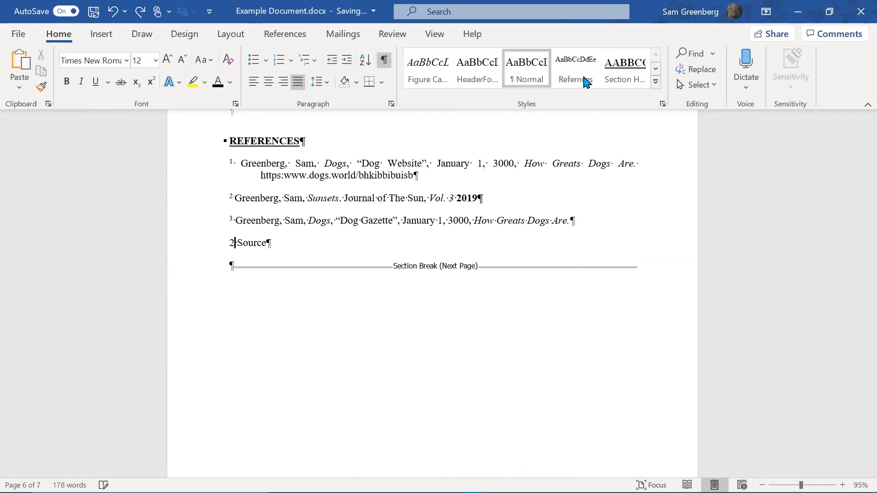
{"action": "left_click", "coordinate": [596, 75]}
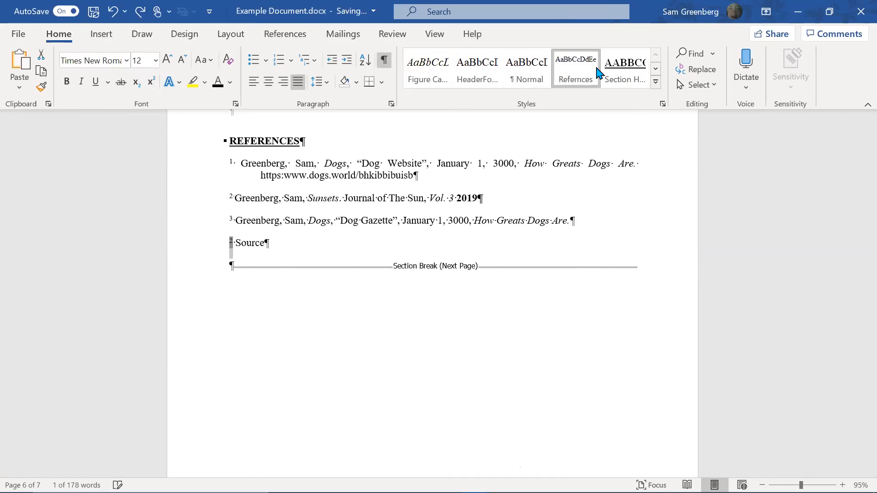
{"action": "left_click", "coordinate": [419, 245]}
{"action": "scroll", "coordinate": [857, 297], "scroll_direction": "up", "scroll_amount": 3}
{"action": "left_click_drag", "start_coordinate": [859, 375], "coordinate": [857, 292]}
{"action": "scroll", "coordinate": [858, 278], "scroll_direction": "up", "scroll_amount": 5}
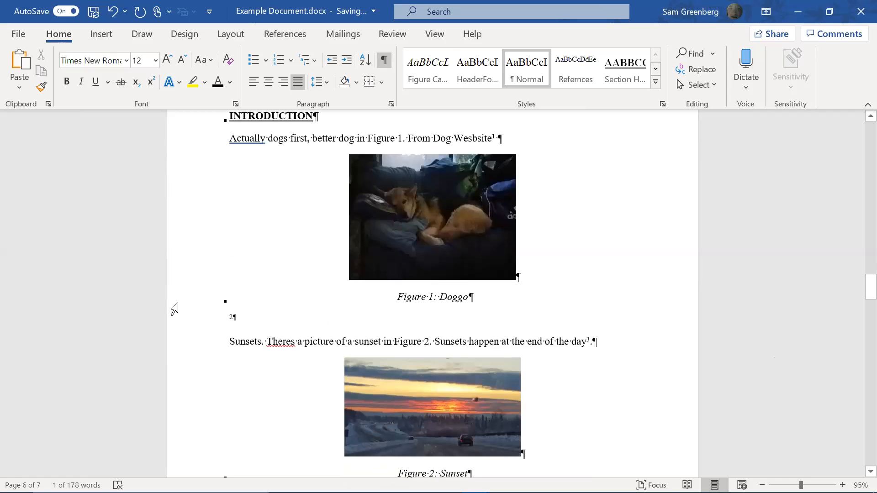
Add a bookmark on the reference number 2 below Figure 1
{"action": "left_click", "coordinate": [264, 310]}
{"action": "left_click", "coordinate": [259, 327]}
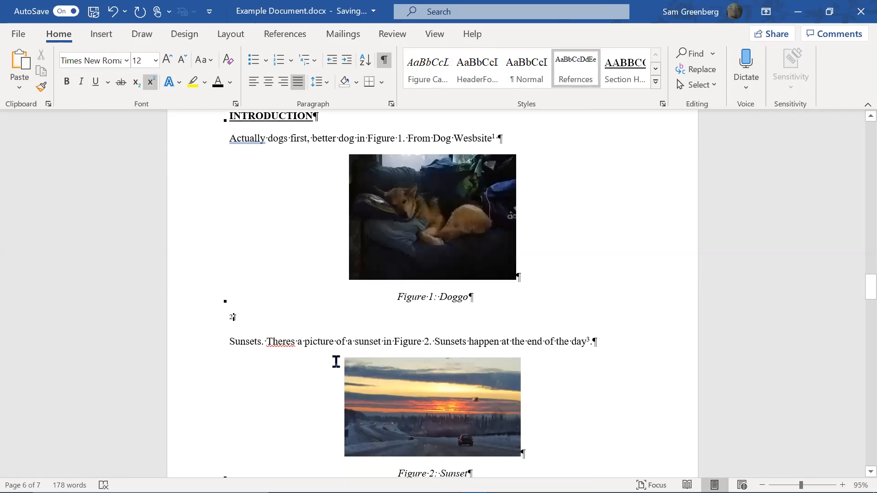
{"action": "key", "text": "shift+Home"}
{"action": "left_click", "coordinate": [101, 34]}
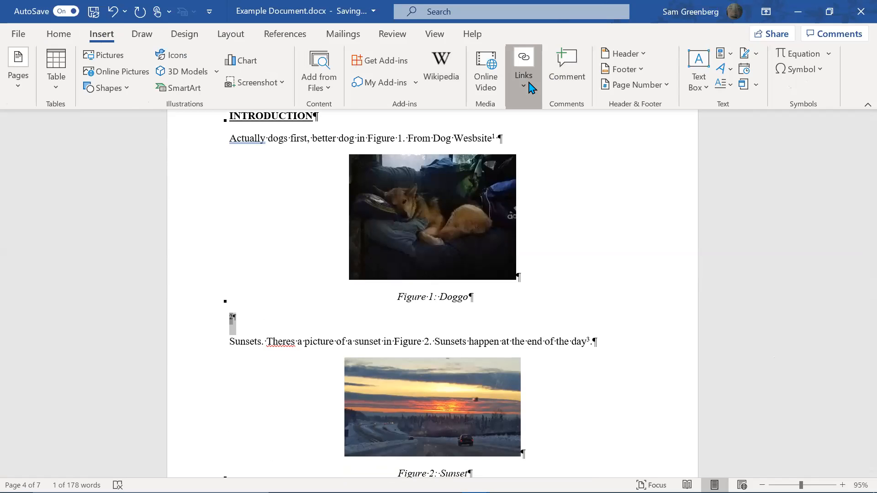
{"action": "left_click", "coordinate": [529, 87]}
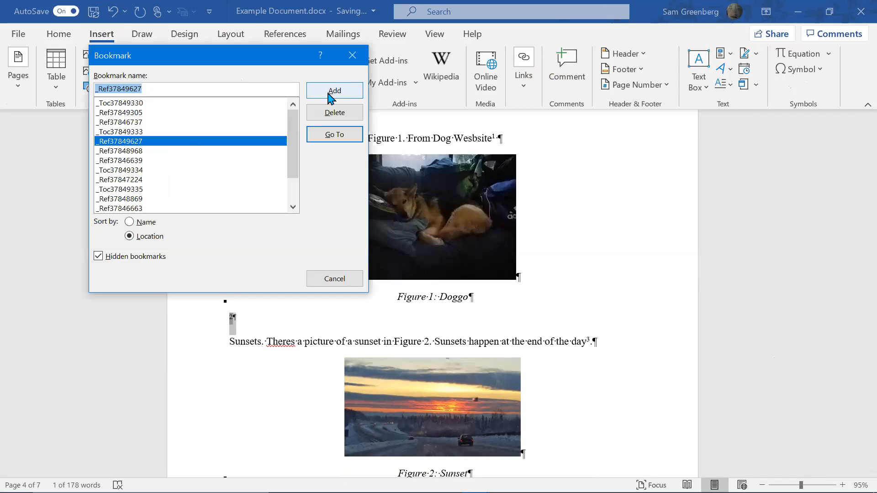
{"action": "left_click", "coordinate": [350, 93]}
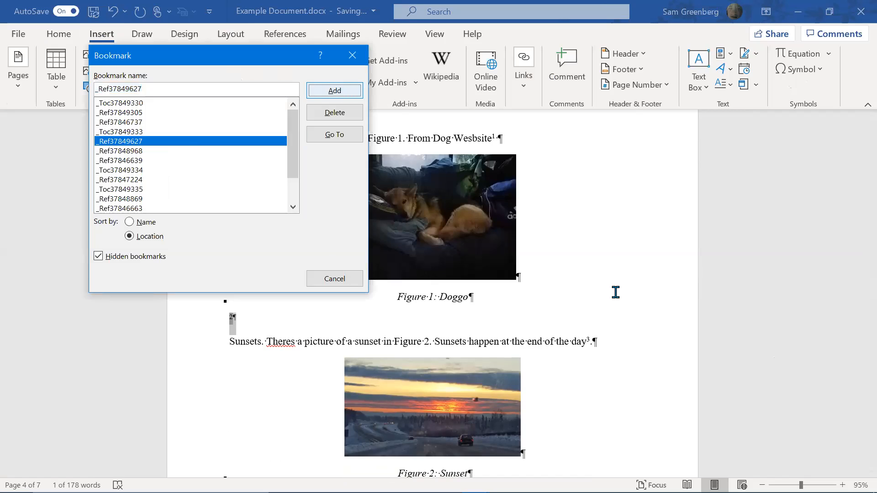
Update every field in the document, rebuilding the entire table of contents
{"action": "scroll", "coordinate": [615, 292], "scroll_direction": "down", "scroll_amount": 15}
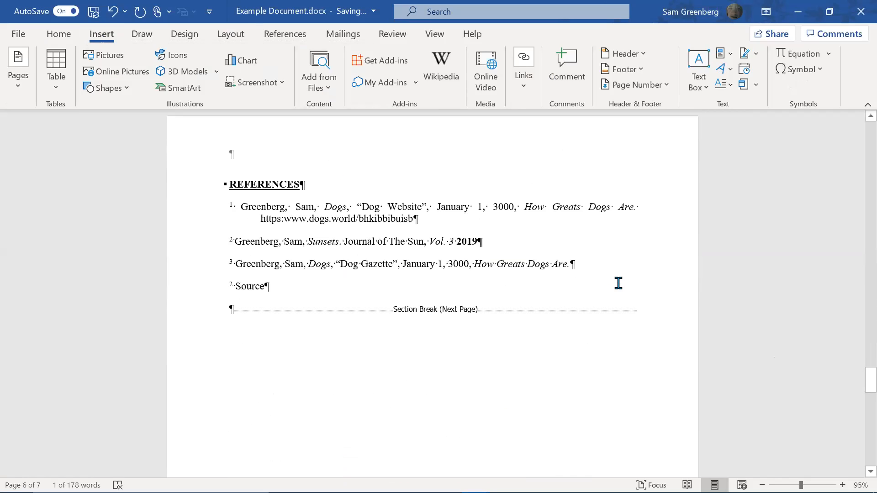
{"action": "key", "text": "ctrl+a"}
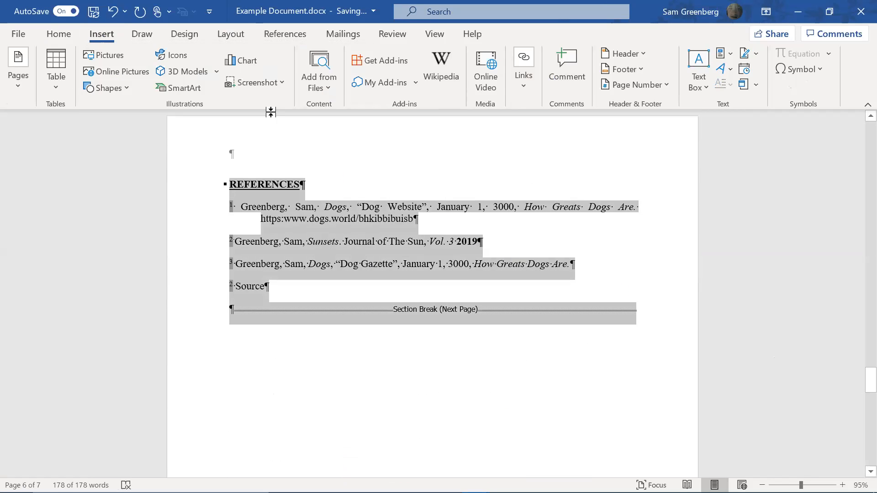
{"action": "key", "text": "alt+F9"}
{"action": "key", "text": "alt+F9"}
{"action": "key", "text": "F9"}
{"action": "key", "text": "Down"}
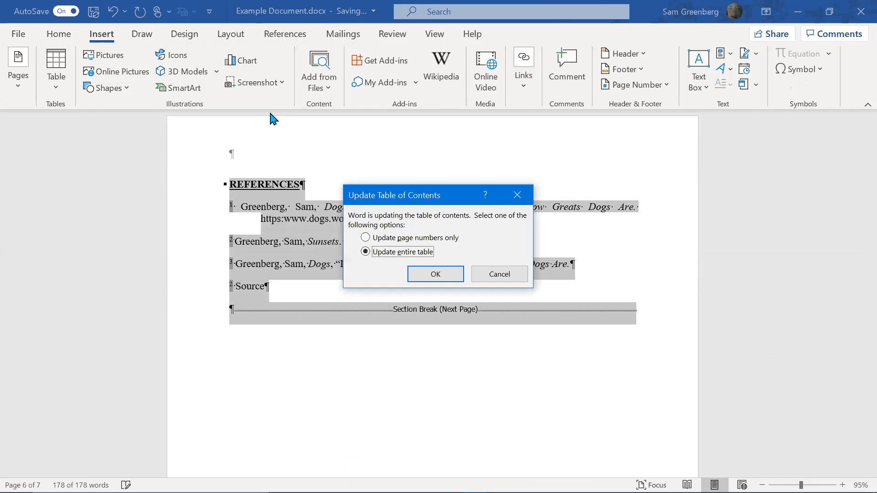
{"action": "key", "text": "Return"}
Join the lone number 2 onto the 'Source' entry in References
{"action": "left_click", "coordinate": [270, 260]}
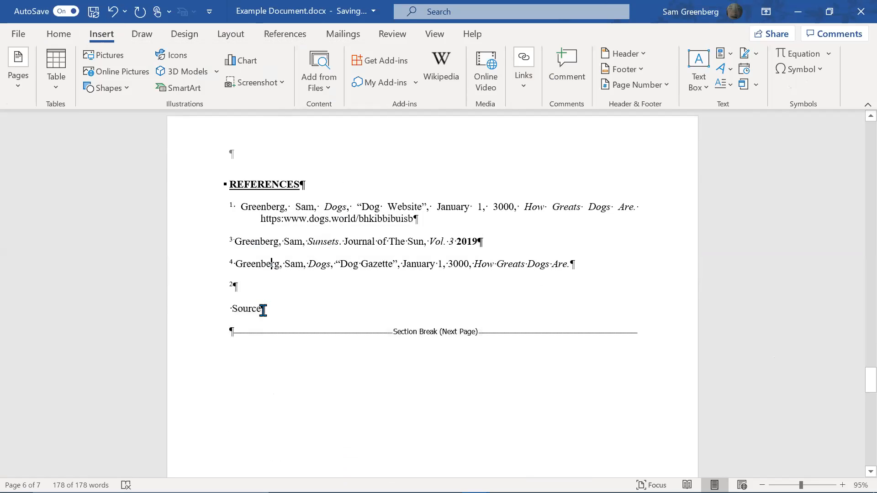
{"action": "left_click", "coordinate": [238, 310]}
{"action": "key", "text": "Left"}
{"action": "key", "text": "BackSpace"}
{"action": "key", "text": "shift+Up"}
{"action": "key", "text": "shift+Down"}
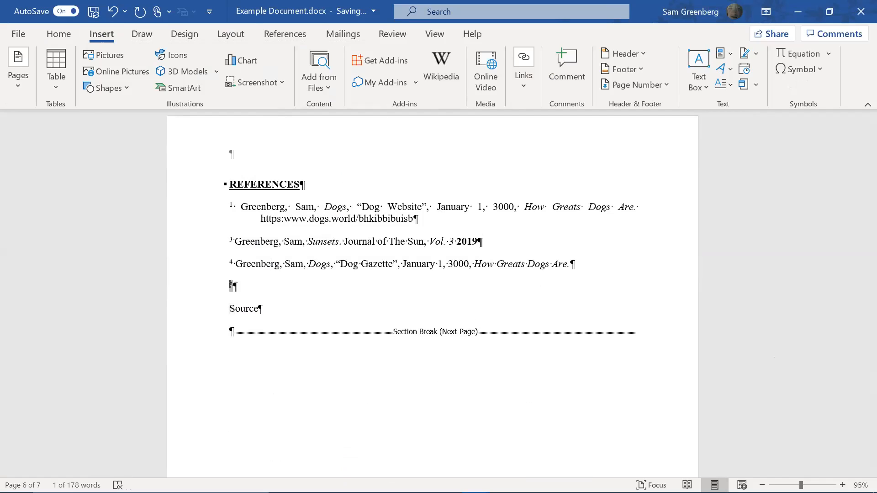
{"action": "key", "text": "shift+Up"}
{"action": "key", "text": "BackSpace"}
{"action": "key", "text": "ctrl+z"}
{"action": "key", "text": "Right"}
{"action": "key", "text": "BackSpace"}
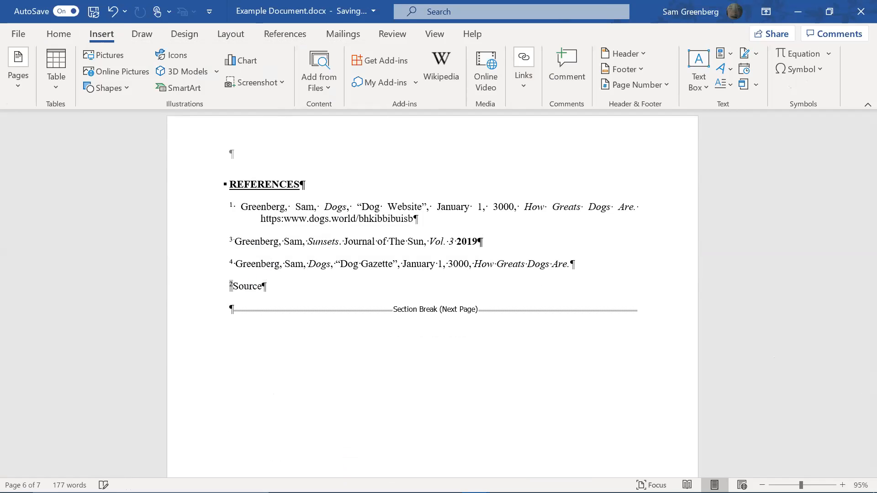
Move the '2 Source' entry to directly after reference 1, without italics
{"action": "triple_click", "coordinate": [251, 285]}
{"action": "key", "text": "ctrl+c"}
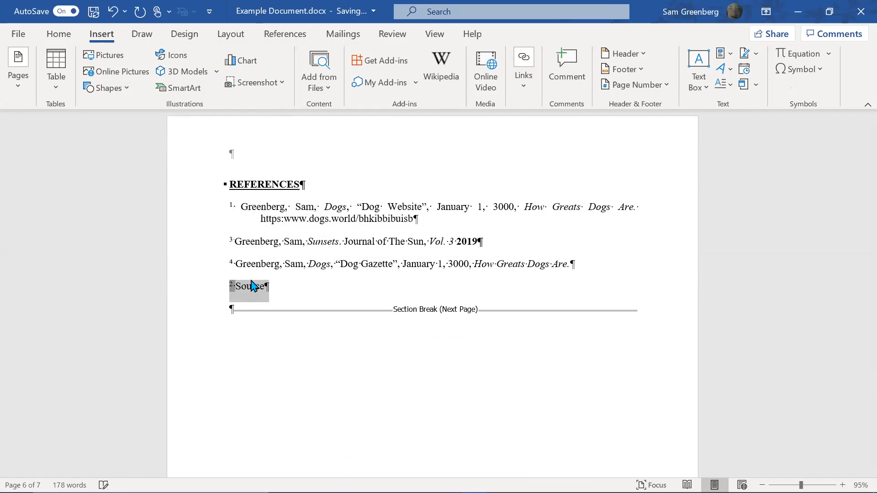
{"action": "key", "text": "BackSpace"}
{"action": "left_click", "coordinate": [518, 215]}
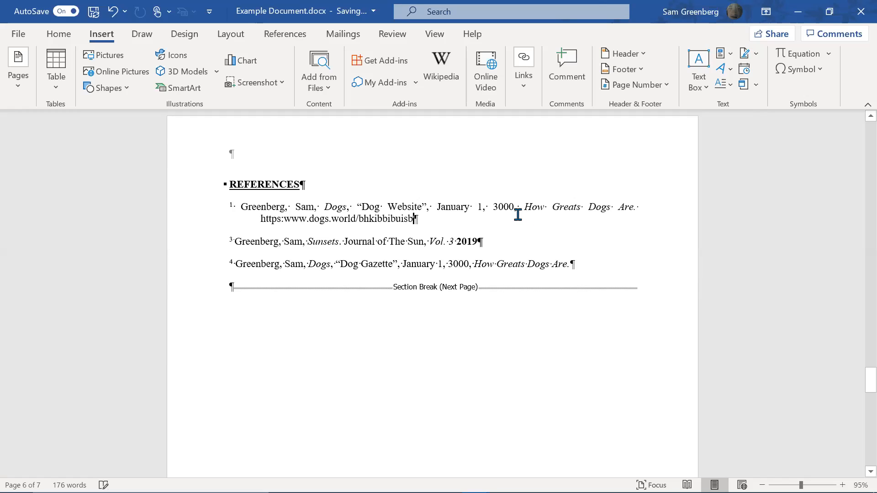
{"action": "key", "text": "Return"}
{"action": "key", "text": "ctrl+v"}
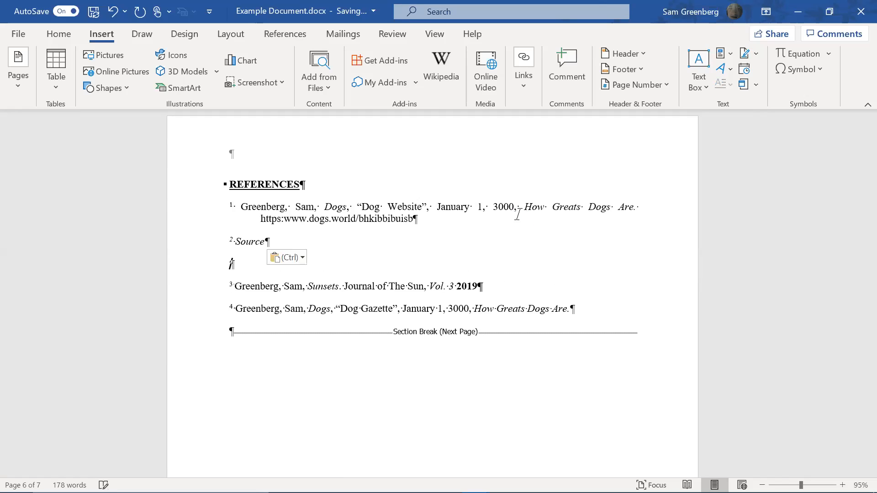
{"action": "key", "text": "ctrl+z"}
{"action": "key", "text": "ctrl+v"}
{"action": "key", "text": "BackSpace"}
{"action": "key", "text": "BackSpace"}
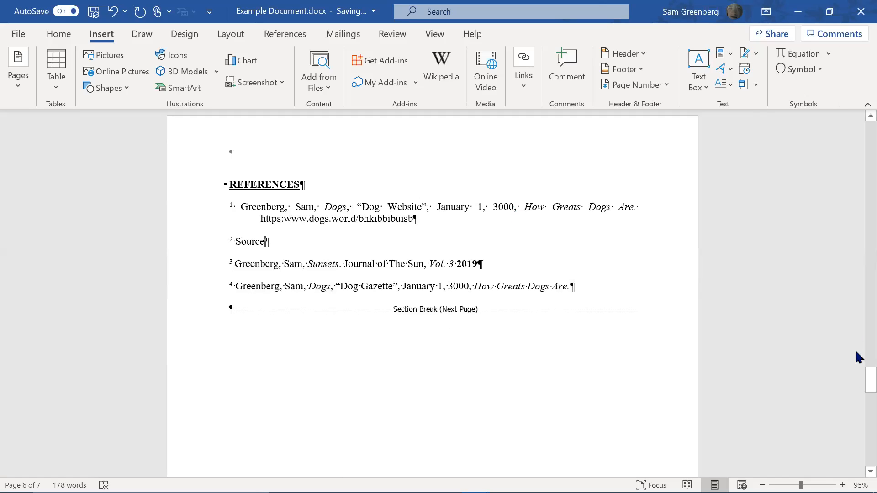
{"action": "left_click_drag", "start_coordinate": [858, 205], "coordinate": [857, 302]}
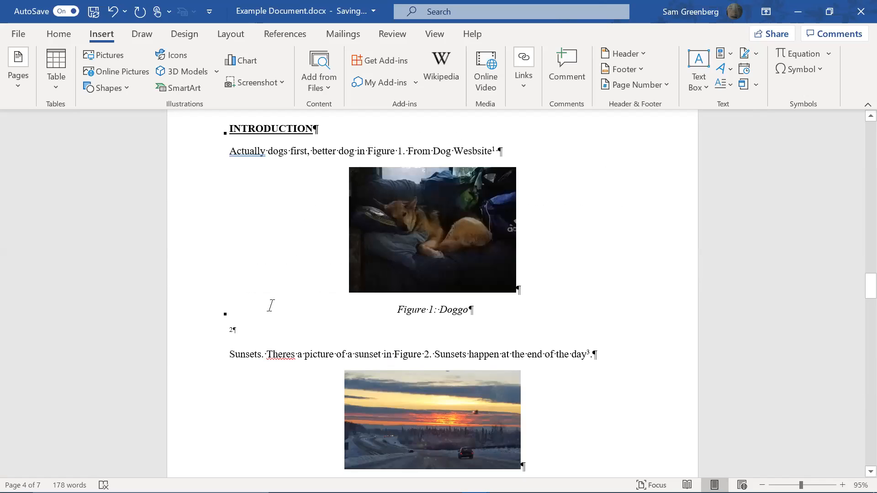
Join the 2 onto the end of 'Figure 1: Doggo' and superscript it with Refrences style
{"action": "key", "text": "Delete"}
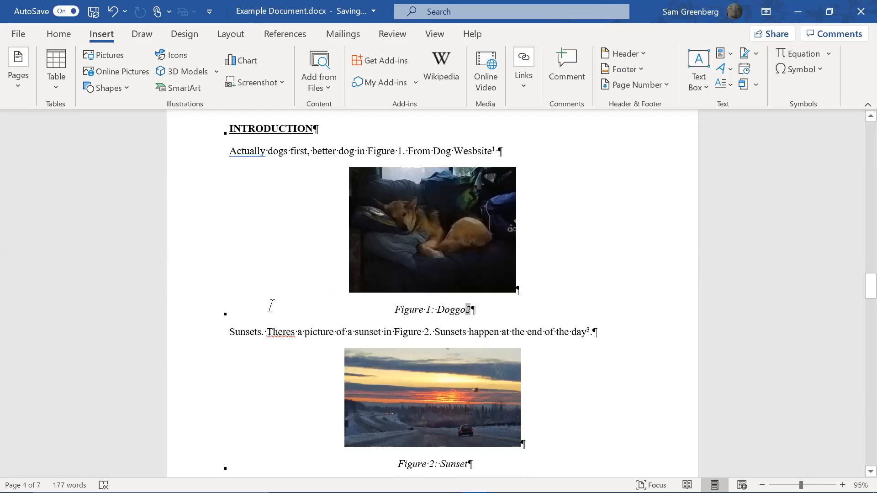
{"action": "left_click", "coordinate": [46, 35]}
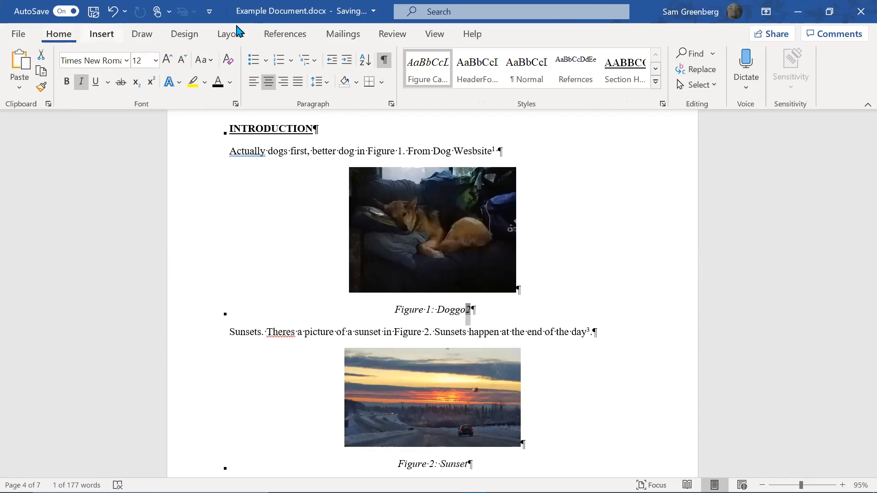
{"action": "left_click", "coordinate": [588, 80]}
{"action": "left_click", "coordinate": [594, 229]}
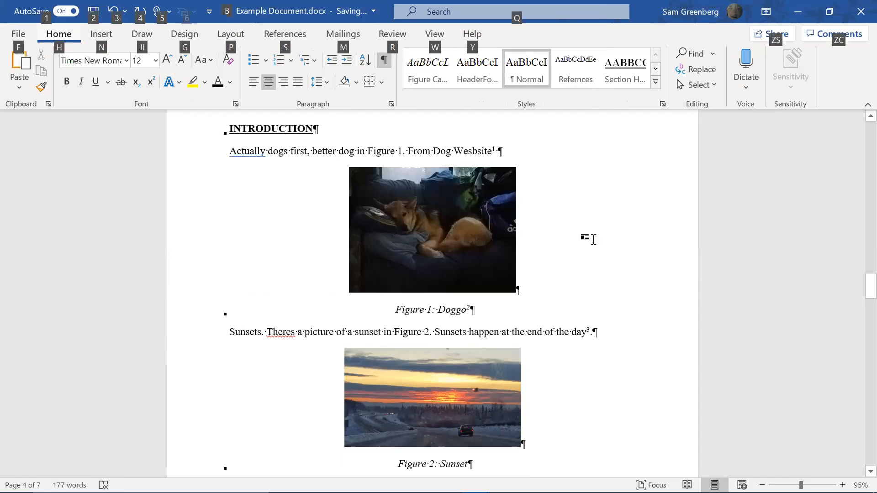
{"action": "scroll", "coordinate": [593, 256], "scroll_direction": "down", "scroll_amount": 10}
{"action": "scroll", "coordinate": [595, 268], "scroll_direction": "down", "scroll_amount": 15}
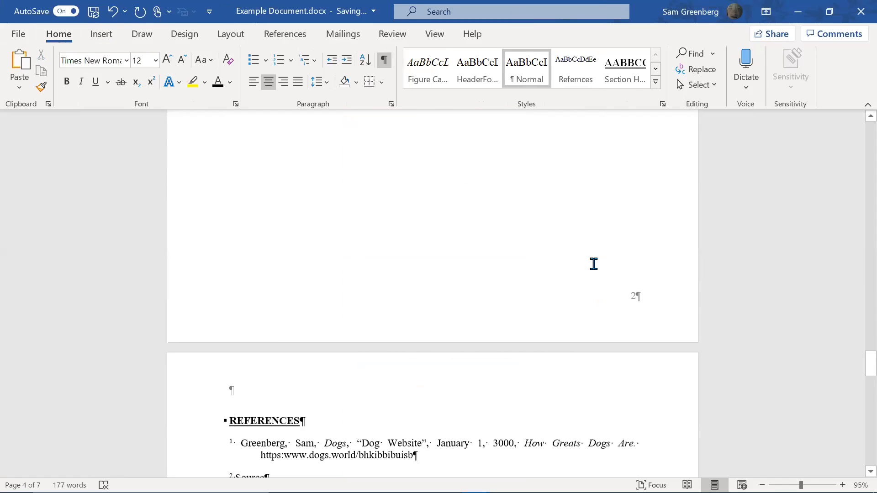
Update all fields in the document, rebuilding the entire table of contents
{"action": "key", "text": "ctrl+a"}
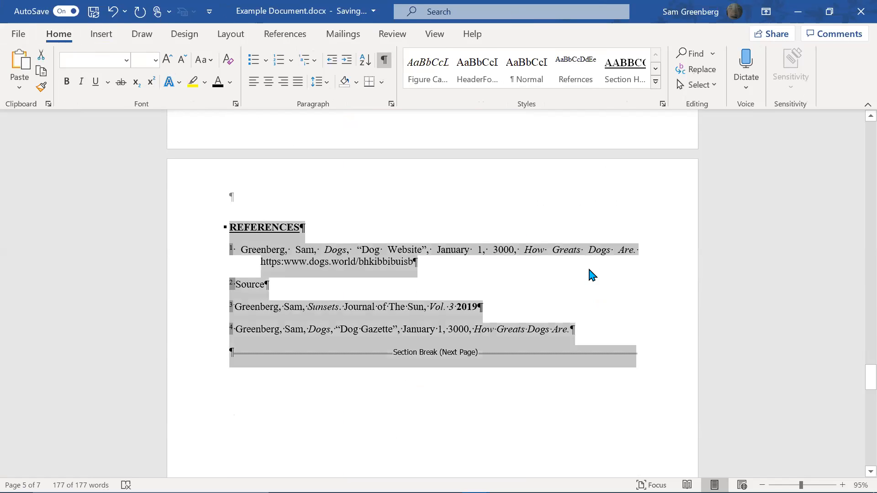
{"action": "key", "text": "F9"}
{"action": "left_click", "coordinate": [421, 252]}
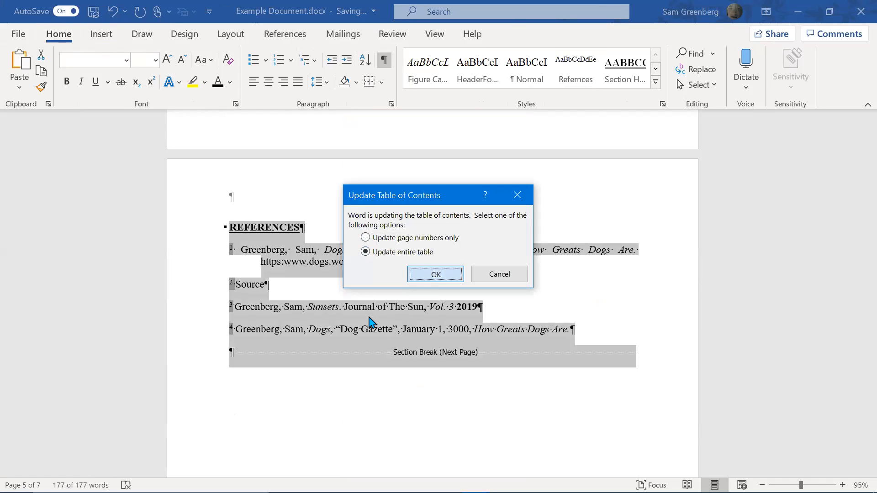
{"action": "key", "text": "Return"}
{"action": "left_click", "coordinate": [355, 322]}
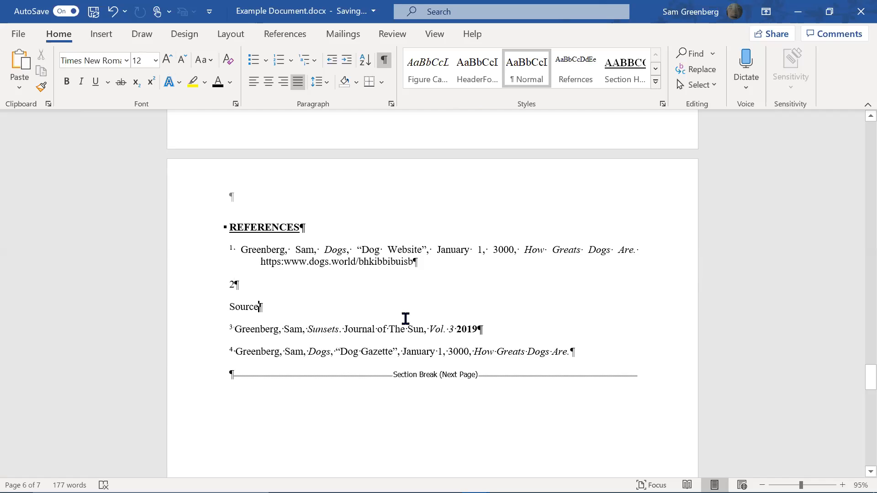
Undo the 2/Source split and apply the Refernces style to the 2
{"action": "key", "text": "ctrl+z"}
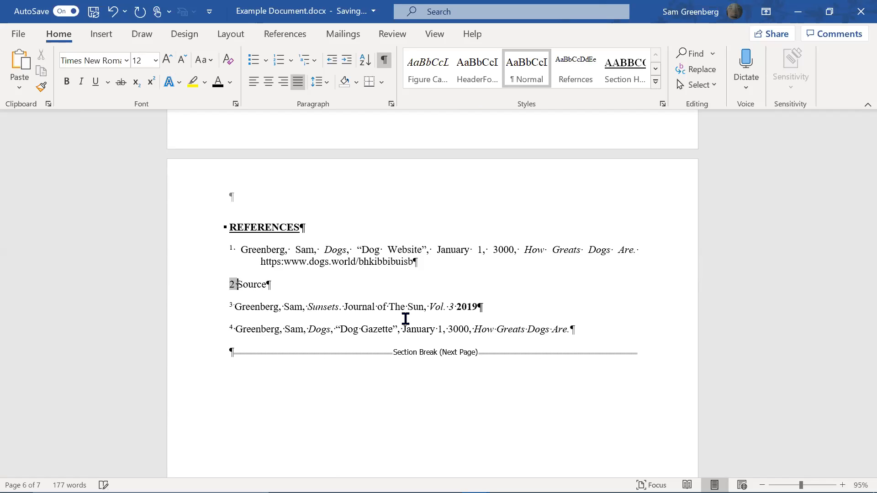
{"action": "key", "text": "shift+Left"}
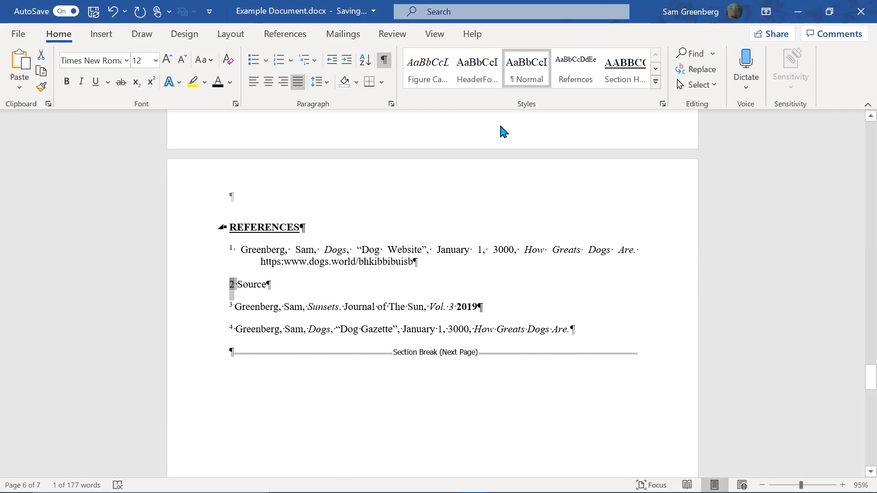
{"action": "left_click", "coordinate": [575, 69]}
{"action": "left_click", "coordinate": [398, 281]}
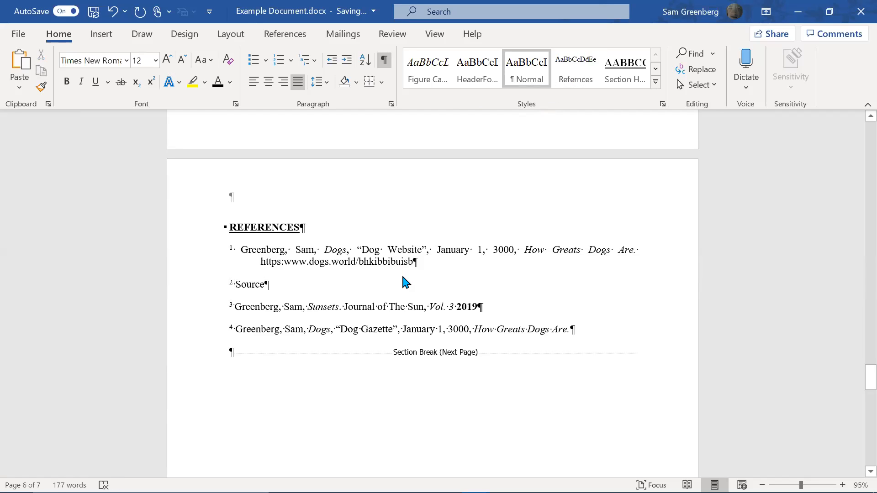
Update all document fields and the entire table of contents again
{"action": "key", "text": "ctrl+a"}
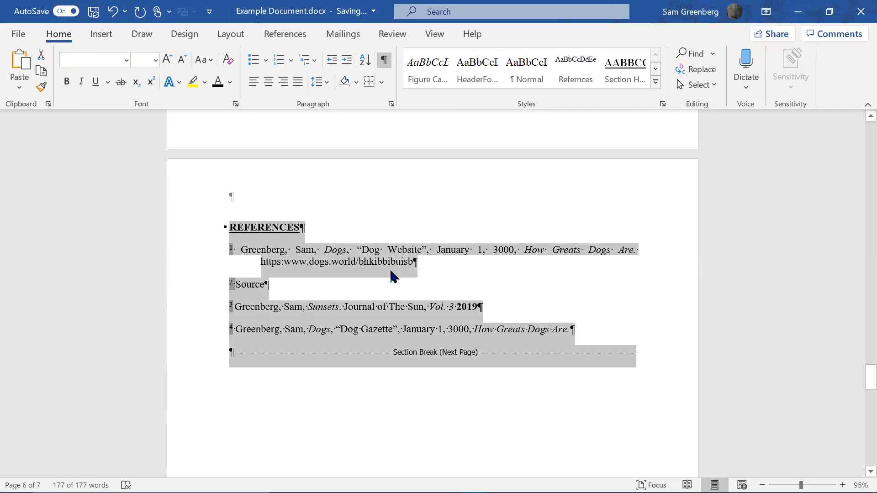
{"action": "key", "text": "F9"}
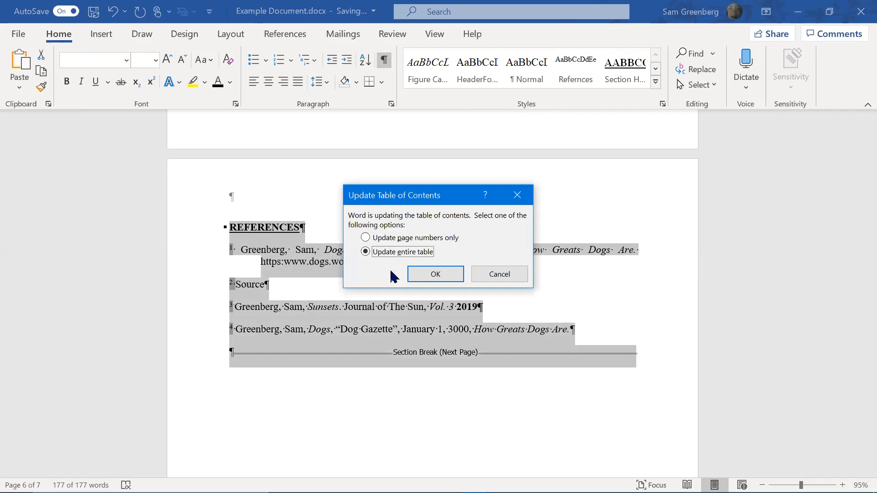
{"action": "key", "text": "Return"}
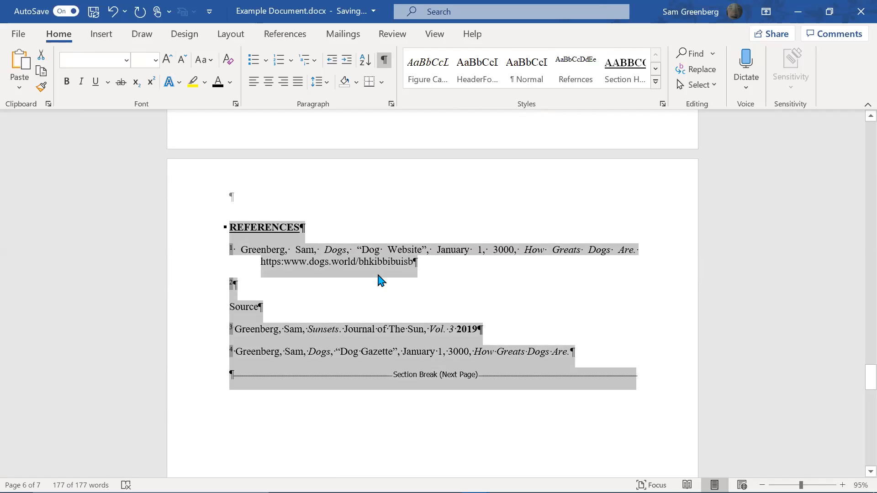
{"action": "left_click", "coordinate": [356, 309]}
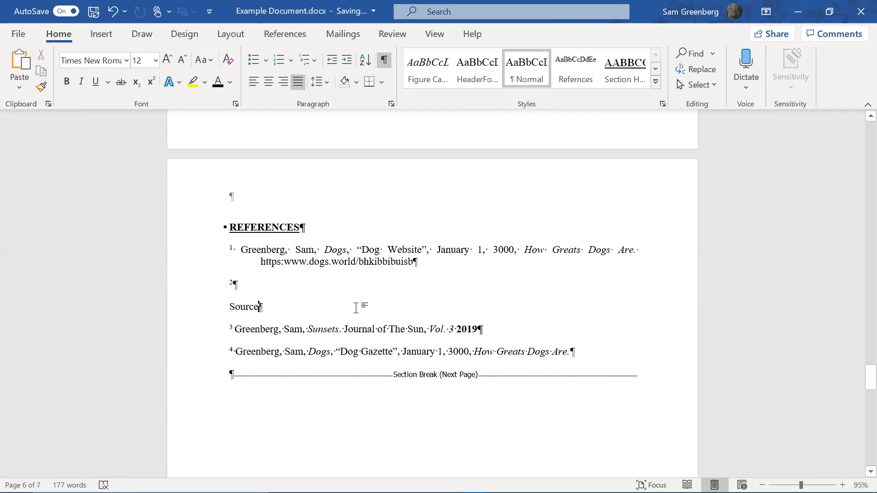
Insert an empty paragraph after the Figure 2: Sunset caption, directly above Table 1
{"action": "scroll", "coordinate": [352, 307], "scroll_direction": "up", "scroll_amount": 15}
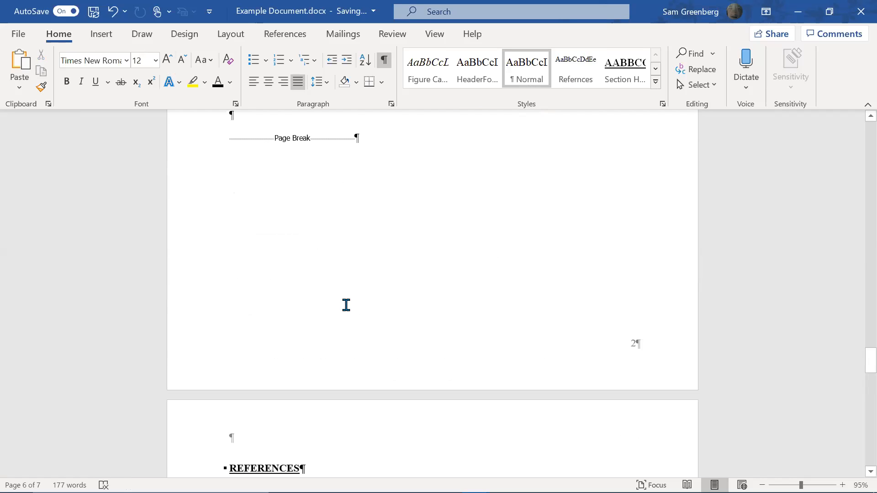
{"action": "scroll", "coordinate": [348, 306], "scroll_direction": "up", "scroll_amount": 12}
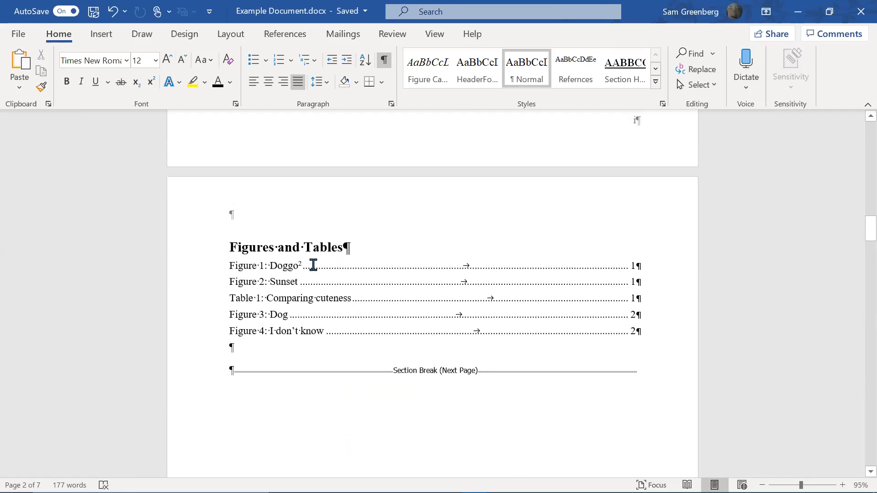
{"action": "left_click", "coordinate": [306, 267]}
{"action": "scroll", "coordinate": [423, 304], "scroll_direction": "up", "scroll_amount": 5}
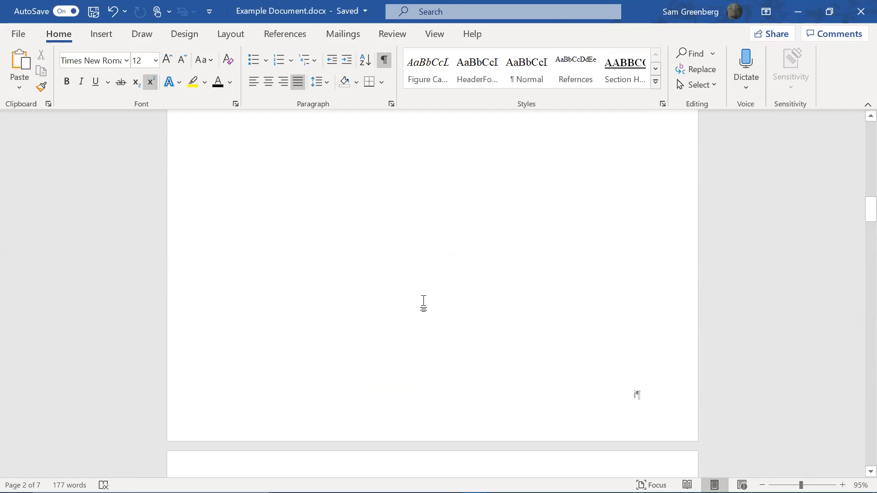
{"action": "scroll", "coordinate": [423, 303], "scroll_direction": "up", "scroll_amount": 2}
{"action": "scroll", "coordinate": [423, 306], "scroll_direction": "down", "scroll_amount": 7}
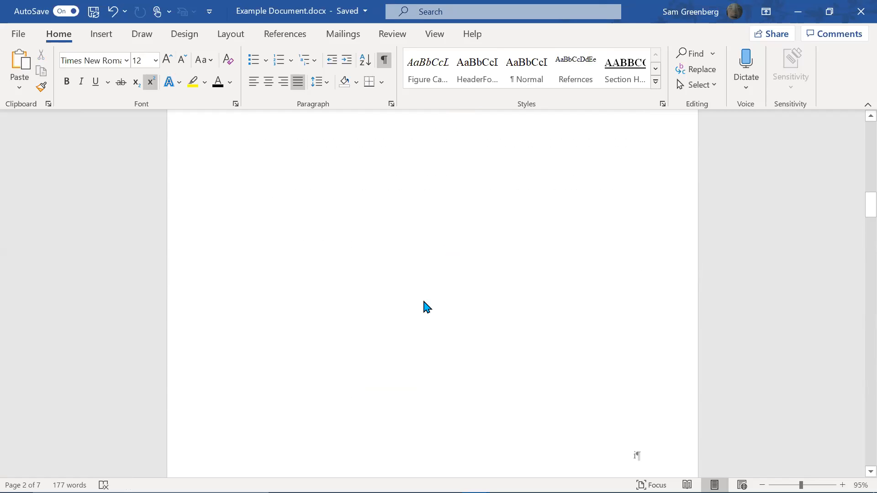
{"action": "scroll", "coordinate": [424, 302], "scroll_direction": "down", "scroll_amount": 10}
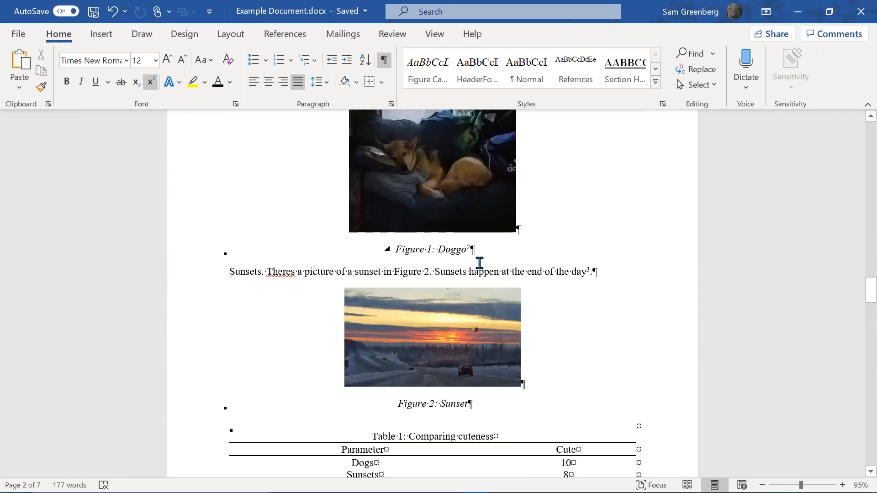
{"action": "left_click", "coordinate": [465, 251]}
{"action": "scroll", "coordinate": [494, 264], "scroll_direction": "down", "scroll_amount": 2}
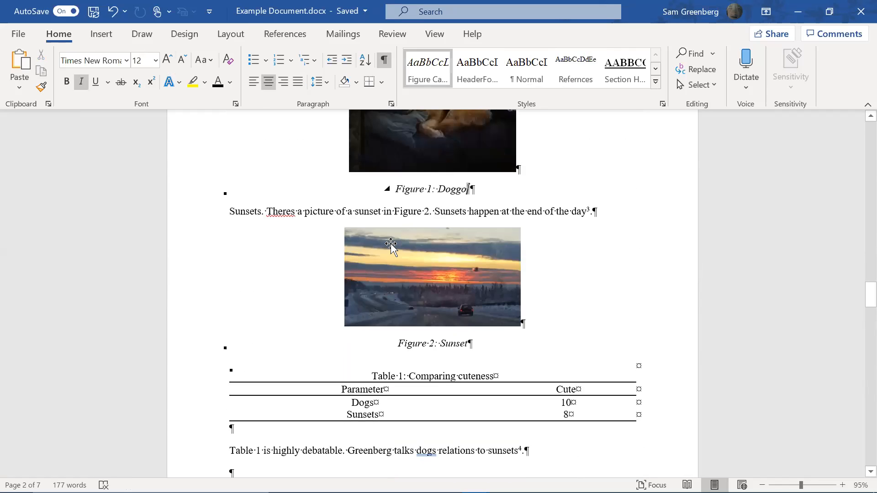
{"action": "scroll", "coordinate": [498, 226], "scroll_direction": "down", "scroll_amount": 4}
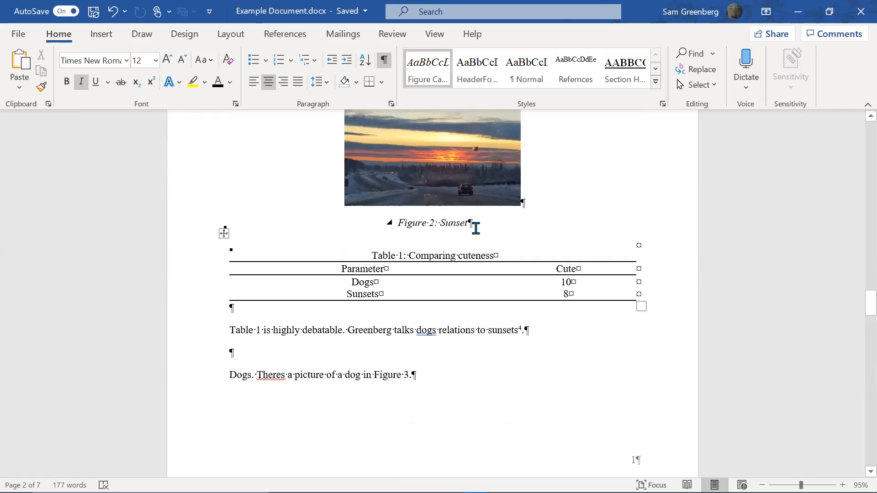
{"action": "left_click", "coordinate": [523, 245]}
{"action": "key", "text": "Return"}
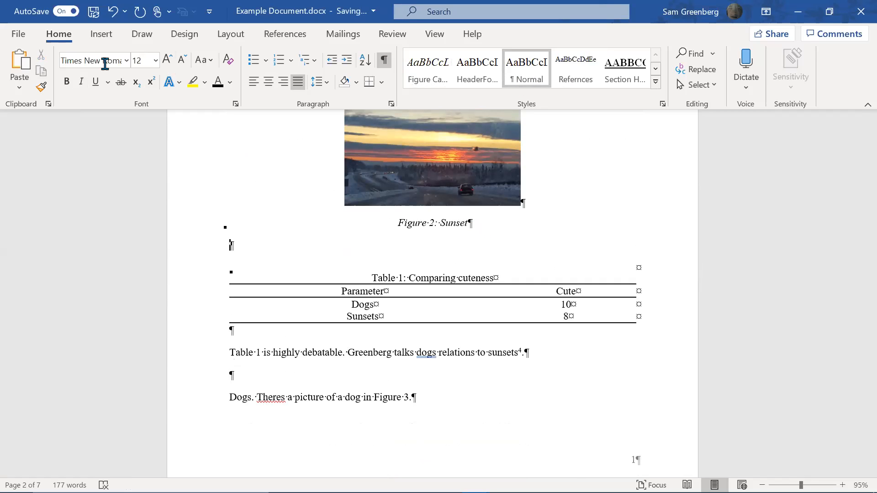
Insert a Reference caption numbered 4 on the new line above Table 1
{"action": "left_click", "coordinate": [288, 35]}
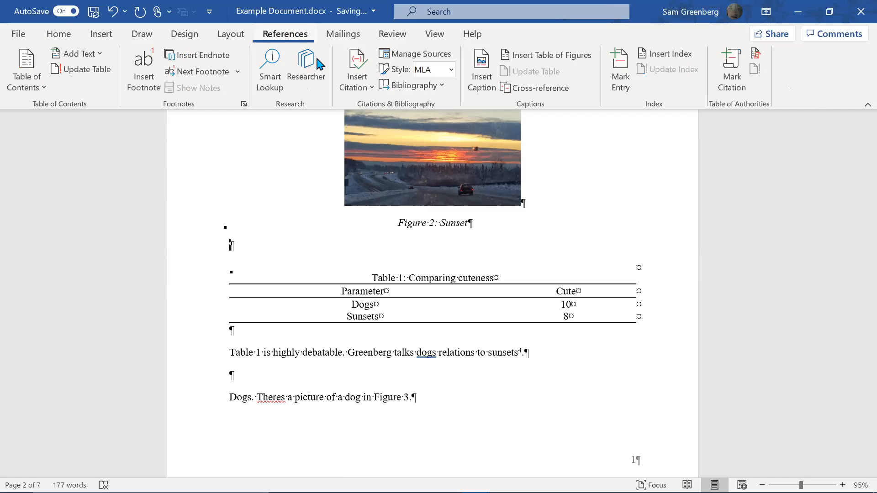
{"action": "left_click", "coordinate": [489, 73]}
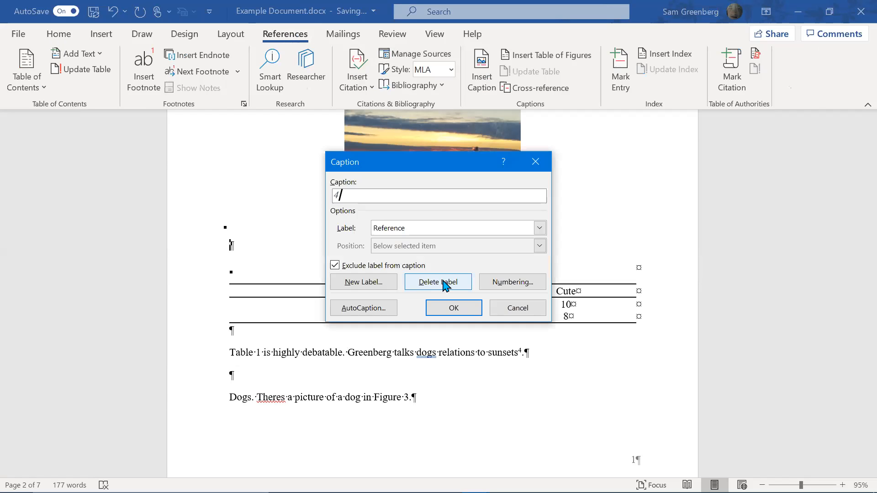
{"action": "left_click", "coordinate": [450, 309]}
{"action": "scroll", "coordinate": [466, 303], "scroll_direction": "up", "scroll_amount": 3}
Apply Normal and then the Refernces style to the caption number 4
{"action": "double_click", "coordinate": [233, 216]}
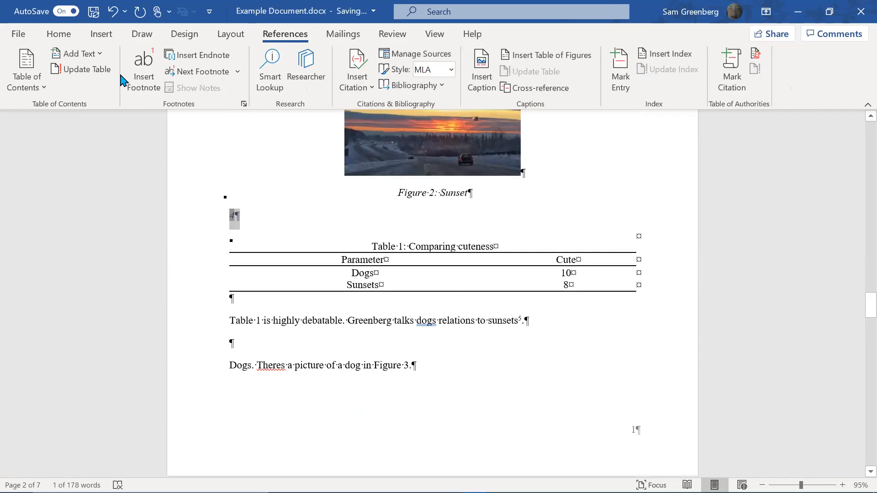
{"action": "left_click", "coordinate": [59, 34]}
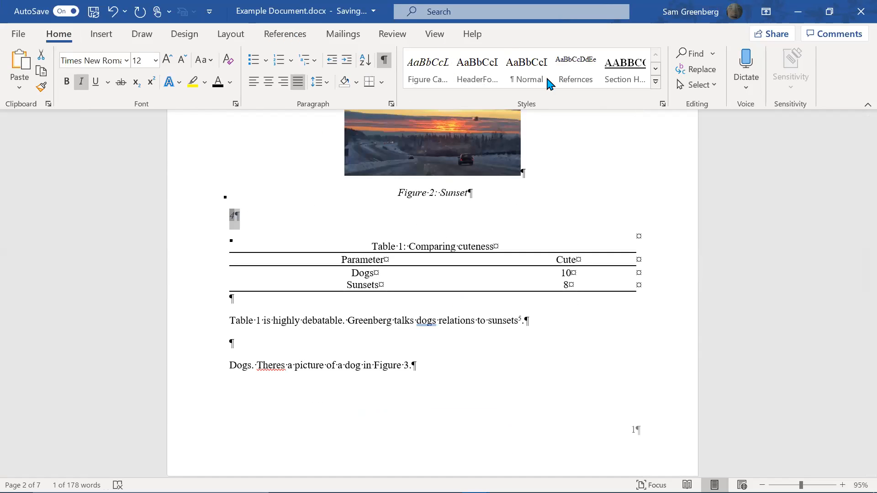
{"action": "left_click", "coordinate": [514, 70]}
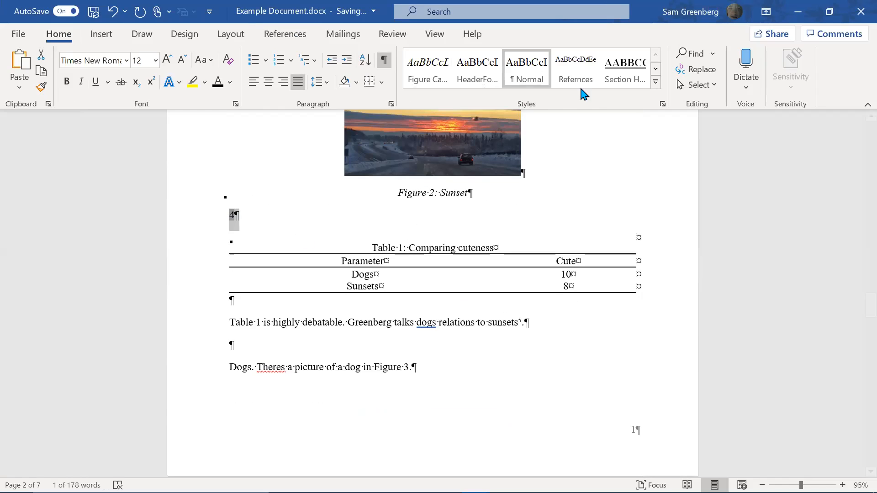
{"action": "left_click", "coordinate": [566, 85]}
{"action": "scroll", "coordinate": [280, 290], "scroll_direction": "down", "scroll_amount": 10}
{"action": "scroll", "coordinate": [299, 304], "scroll_direction": "down", "scroll_amount": 15}
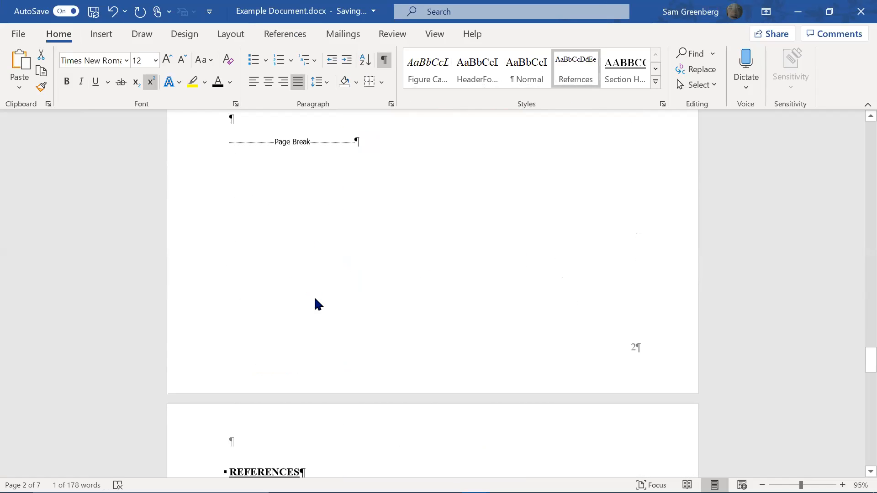
{"action": "scroll", "coordinate": [308, 319], "scroll_direction": "up", "scroll_amount": 3}
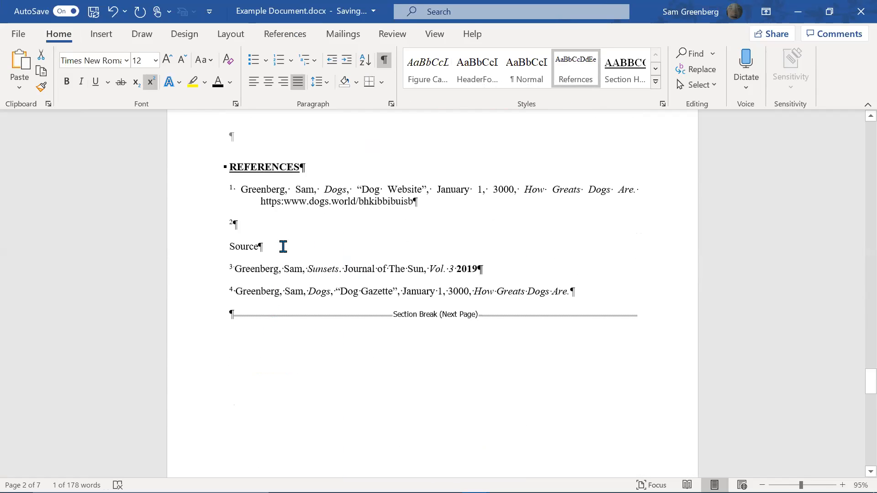
Try joining the reference 2 line with Source, then undo the edits
{"action": "left_click", "coordinate": [230, 246]}
{"action": "key", "text": "shift+Up"}
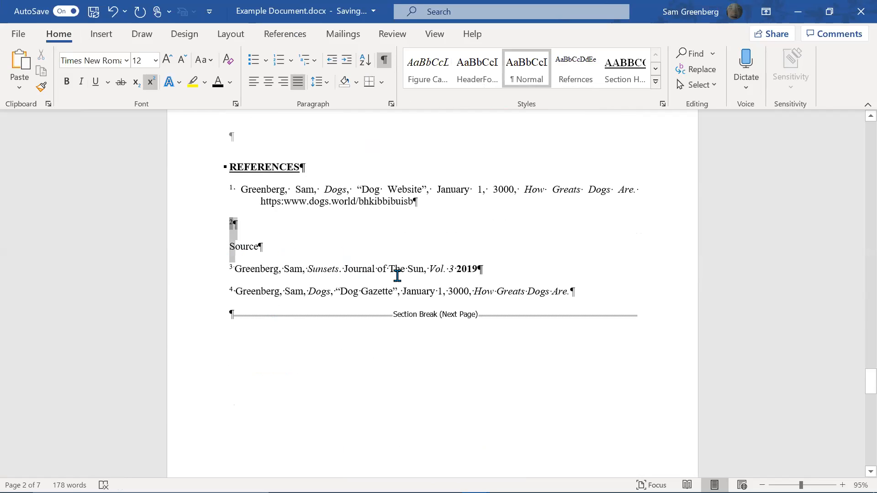
{"action": "key", "text": "Right"}
{"action": "key", "text": "Right"}
{"action": "key", "text": "Up"}
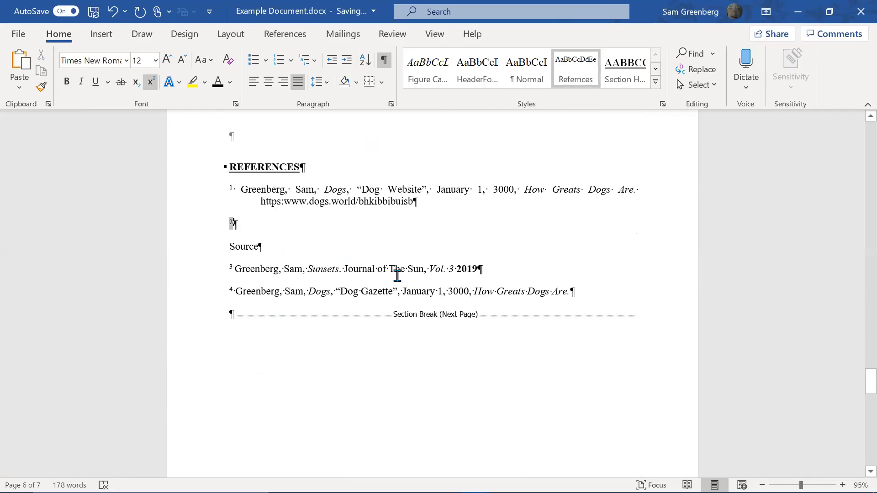
{"action": "key", "text": "Down"}
{"action": "key", "text": "shift+Down"}
{"action": "key", "text": "Left"}
{"action": "key", "text": "shift+Down"}
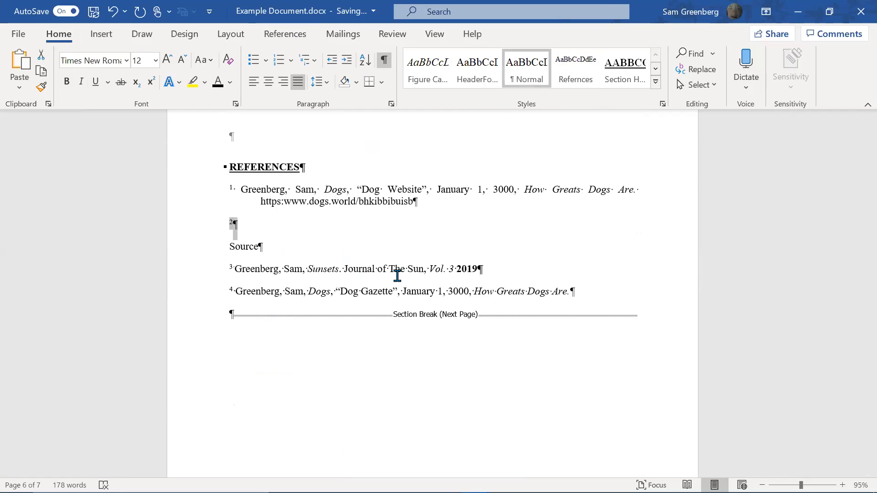
{"action": "key", "text": "Down"}
{"action": "key", "text": "Left"}
{"action": "key", "text": "shift+Up"}
{"action": "key", "text": "Delete"}
{"action": "key", "text": "ctrl+z"}
{"action": "key", "text": "Right"}
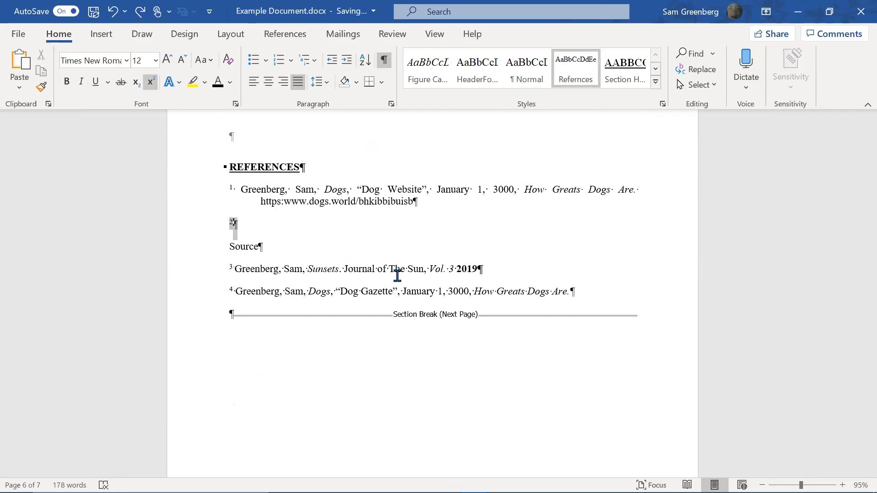
{"action": "key", "text": "BackSpace"}
{"action": "key", "text": "ctrl+z"}
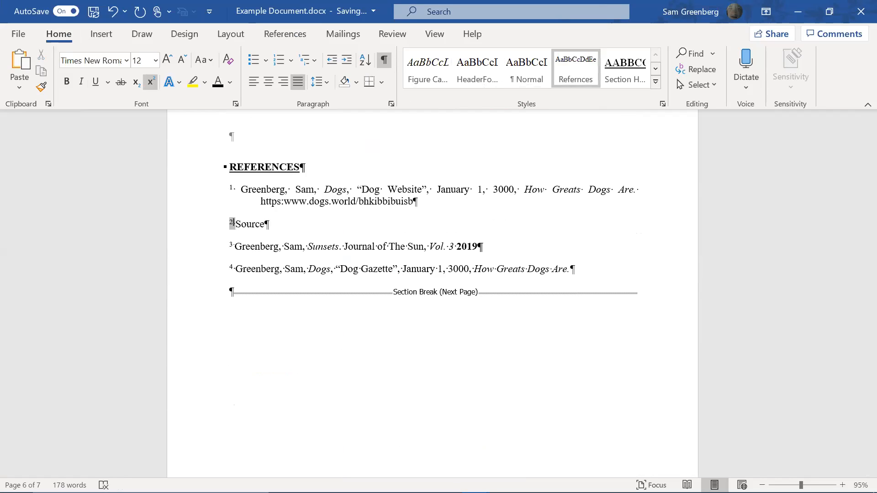
Start a new References paragraph below the Source entry and begin typing 'Sou'
{"action": "left_click", "coordinate": [266, 224]}
{"action": "key", "text": "Return"}
{"action": "type", "text": "Sou"}
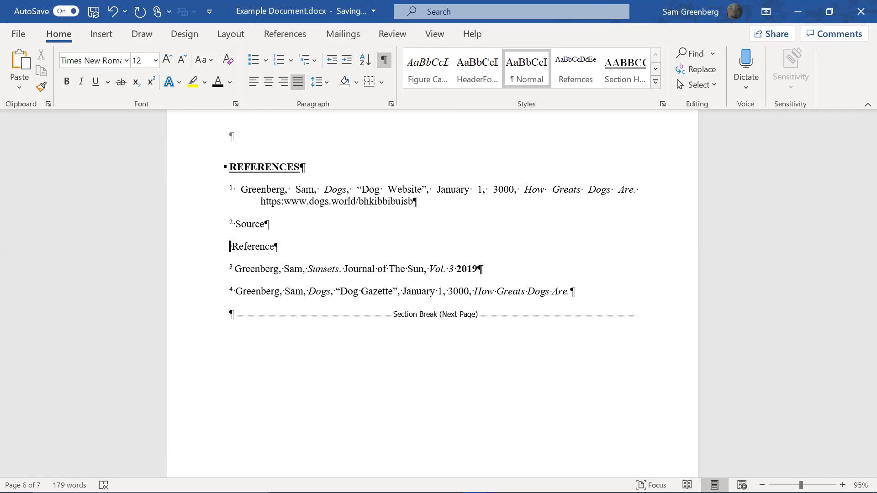
Insert a cross-reference to Reference item 4, removing the duplicate copy
{"action": "left_click", "coordinate": [100, 34]}
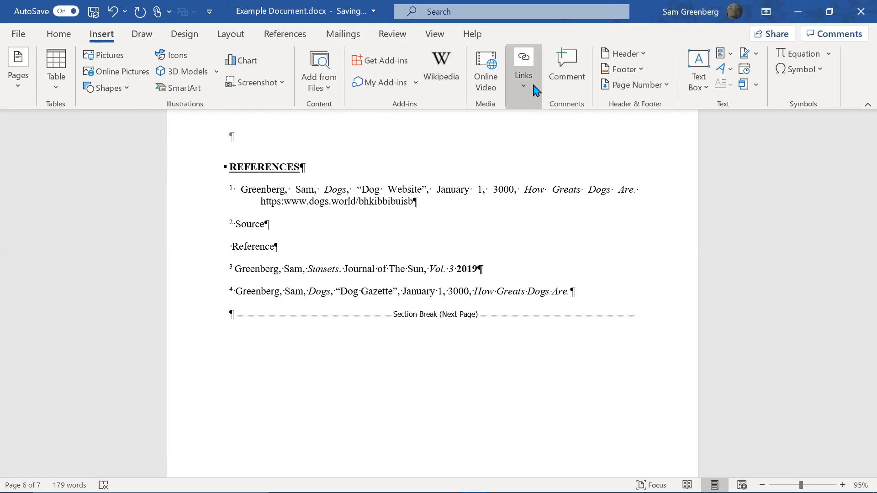
{"action": "left_click", "coordinate": [377, 247]}
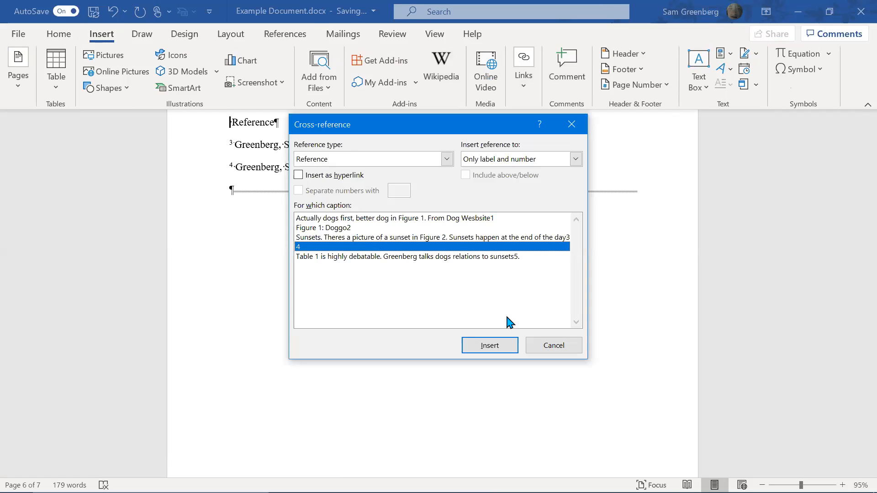
{"action": "left_click", "coordinate": [490, 345]}
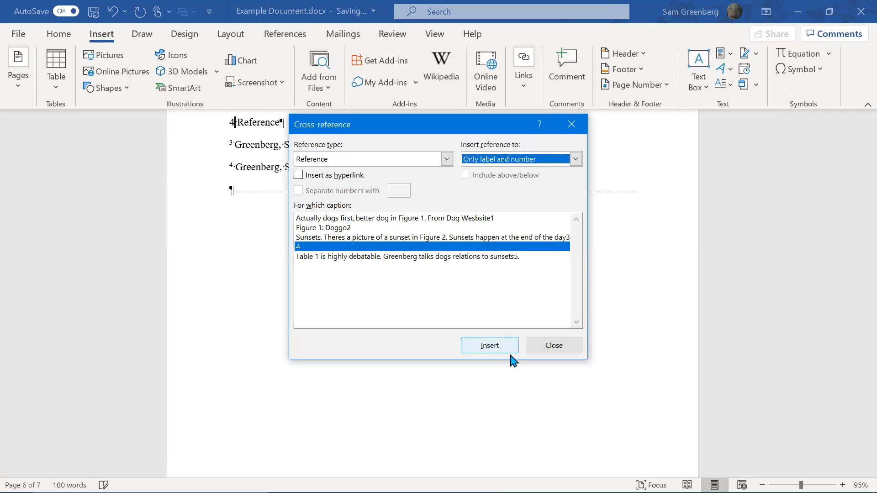
{"action": "left_click", "coordinate": [484, 345]}
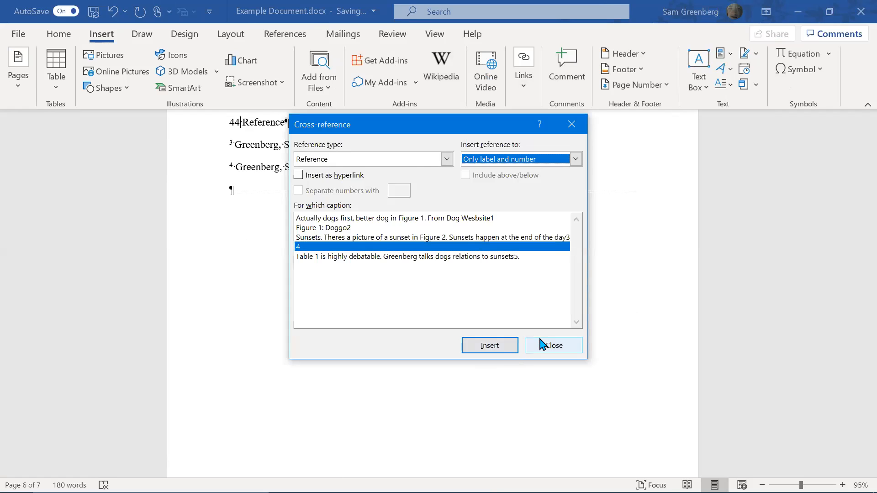
{"action": "left_click", "coordinate": [542, 344]}
{"action": "key", "text": "BackSpace"}
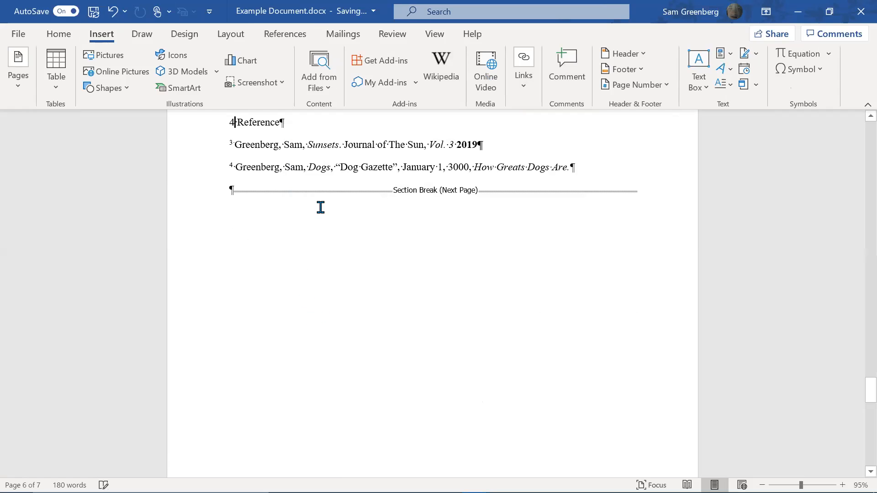
Superscript the 4 before Reference with the Refernces style
{"action": "key", "text": "shift+Left"}
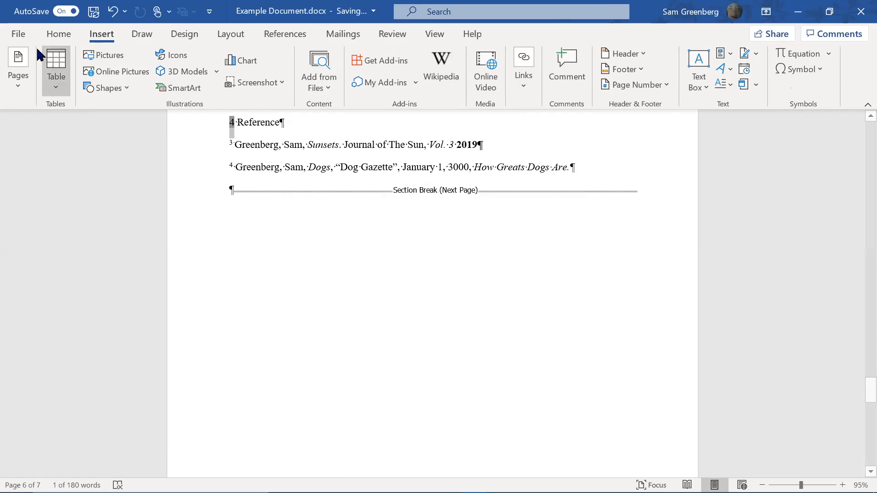
{"action": "left_click", "coordinate": [59, 34]}
{"action": "left_click", "coordinate": [575, 70]}
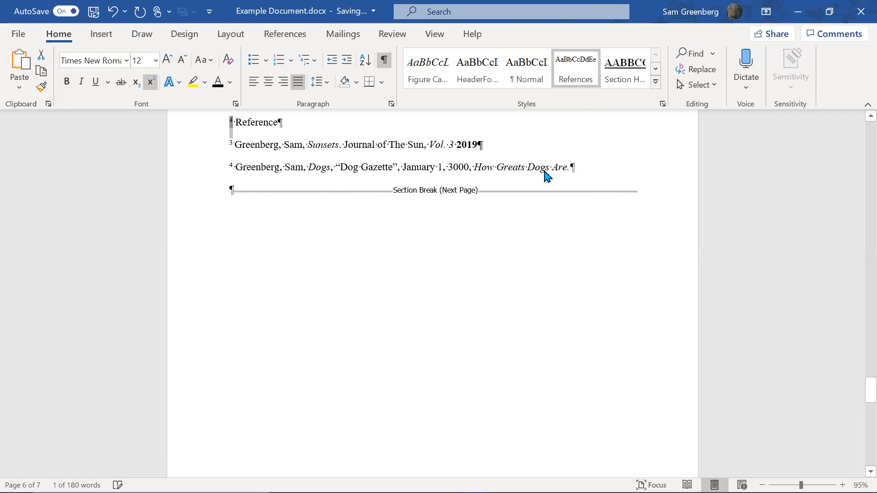
Add a bookmark on the superscript 4 above Table 1
{"action": "scroll", "coordinate": [843, 435], "scroll_direction": "up", "scroll_amount": 4}
{"action": "left_click_drag", "start_coordinate": [856, 368], "coordinate": [856, 288]}
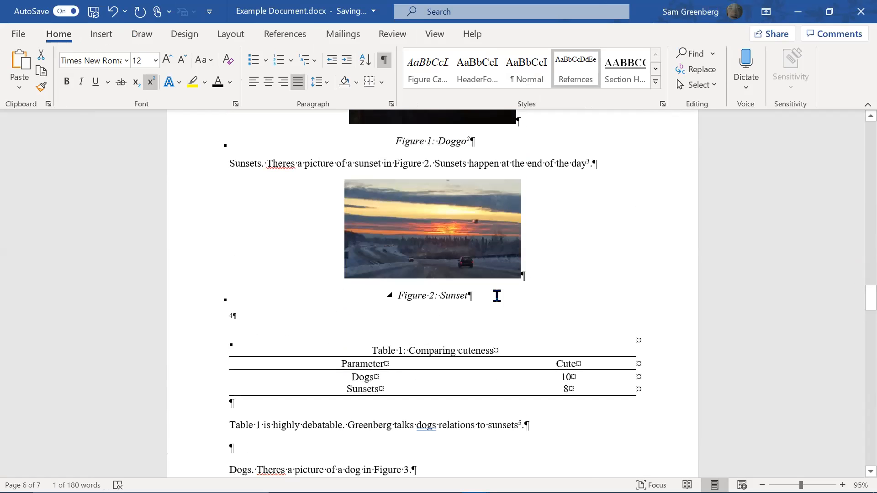
{"action": "left_click_drag", "start_coordinate": [238, 317], "coordinate": [229, 317]}
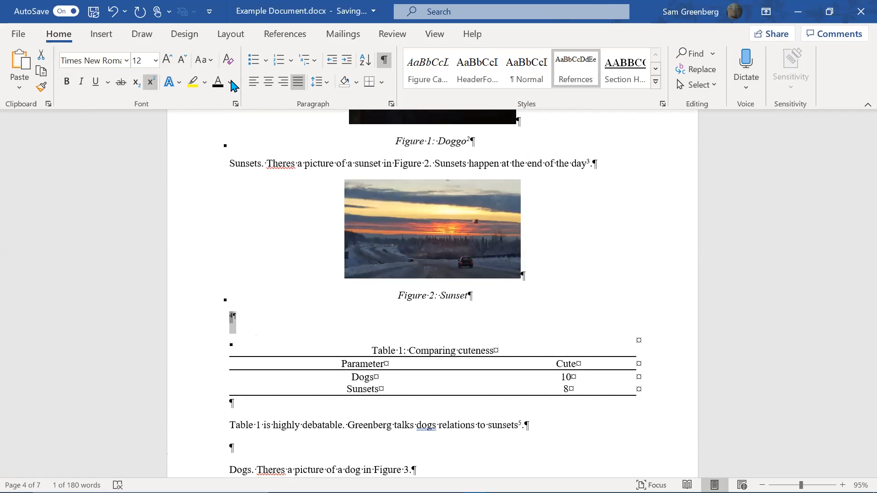
{"action": "left_click", "coordinate": [101, 34]}
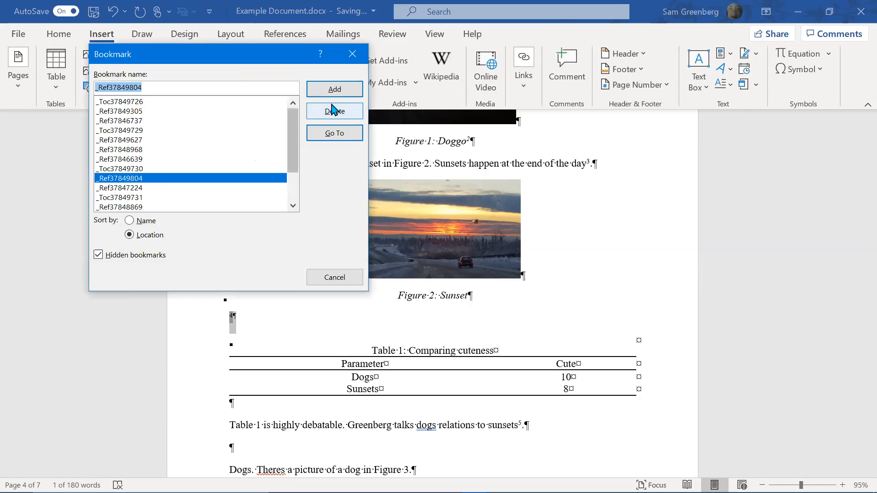
{"action": "left_click", "coordinate": [350, 92]}
Return to the References list and place the cursor there
{"action": "scroll", "coordinate": [585, 251], "scroll_direction": "down", "scroll_amount": 15}
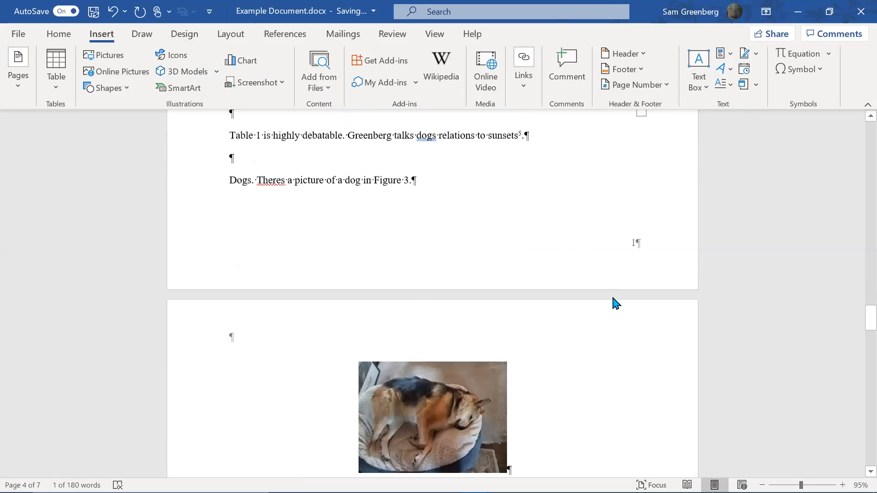
{"action": "scroll", "coordinate": [668, 292], "scroll_direction": "down", "scroll_amount": 6}
{"action": "left_click", "coordinate": [657, 294]}
Update all fields and the entire table of contents, returning to the document start
{"action": "key", "text": "ctrl+a"}
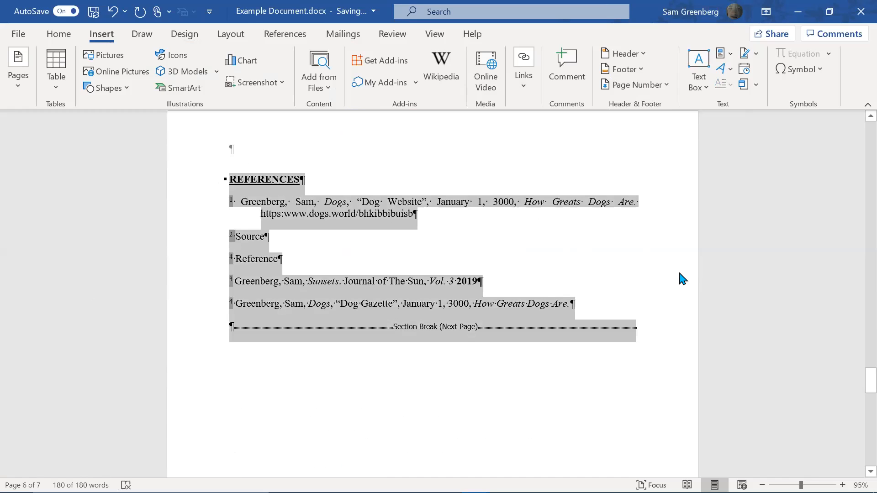
{"action": "key", "text": "F9"}
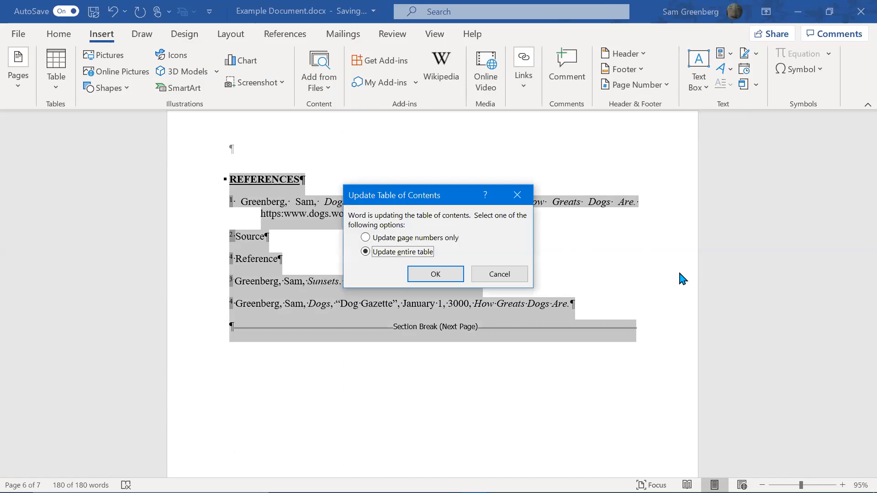
{"action": "key", "text": "Return"}
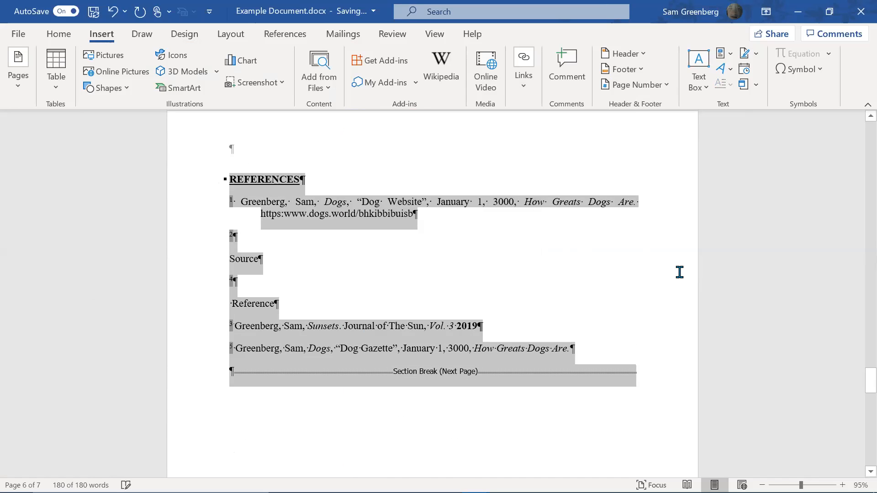
{"action": "key", "text": "ctrl+Home"}
Delete the stray 4 before Reference in the References list
{"action": "scroll", "coordinate": [646, 218], "scroll_direction": "down", "scroll_amount": 15}
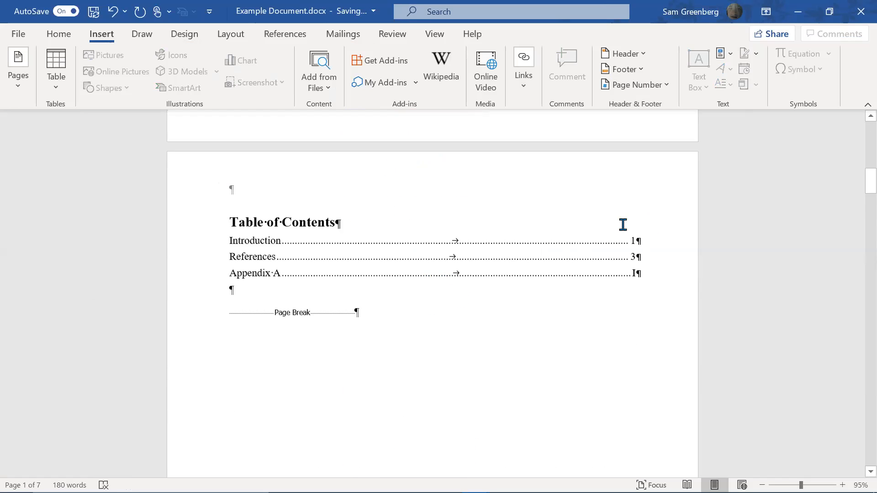
{"action": "scroll", "coordinate": [616, 228], "scroll_direction": "down", "scroll_amount": 15}
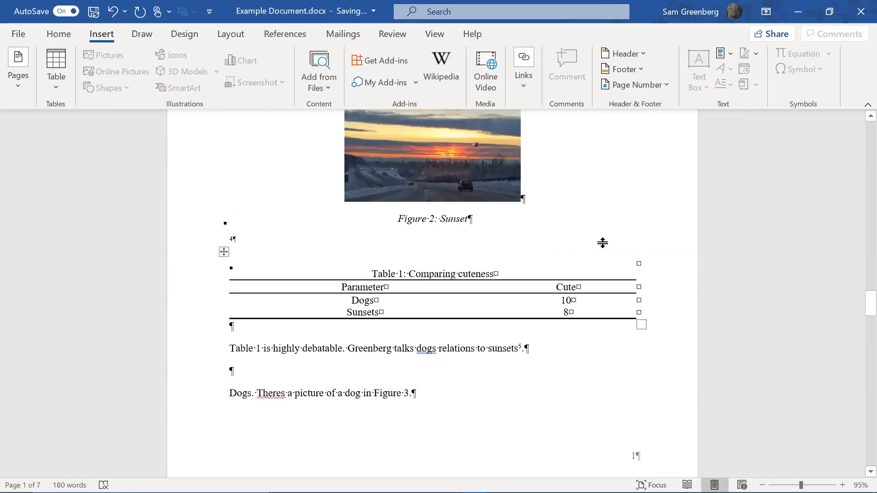
{"action": "scroll", "coordinate": [598, 247], "scroll_direction": "down", "scroll_amount": 12}
{"action": "scroll", "coordinate": [599, 249], "scroll_direction": "up", "scroll_amount": 5}
{"action": "scroll", "coordinate": [433, 332], "scroll_direction": "up", "scroll_amount": 1}
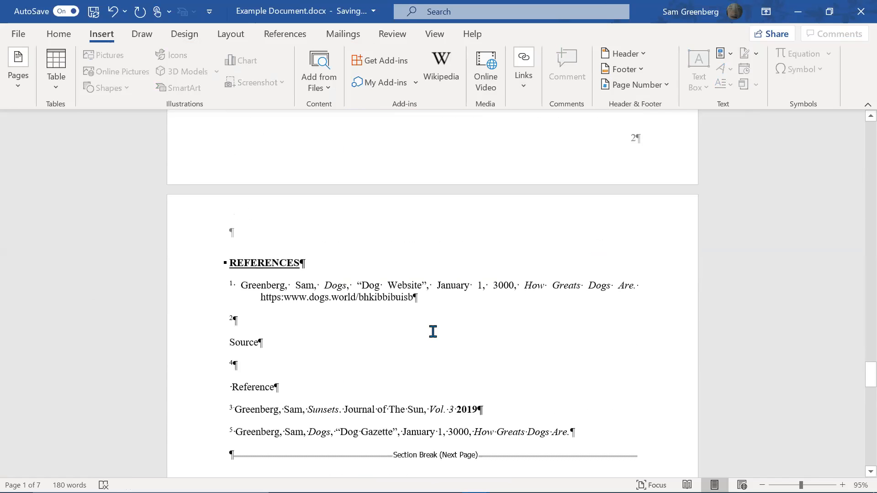
{"action": "left_click", "coordinate": [299, 366]}
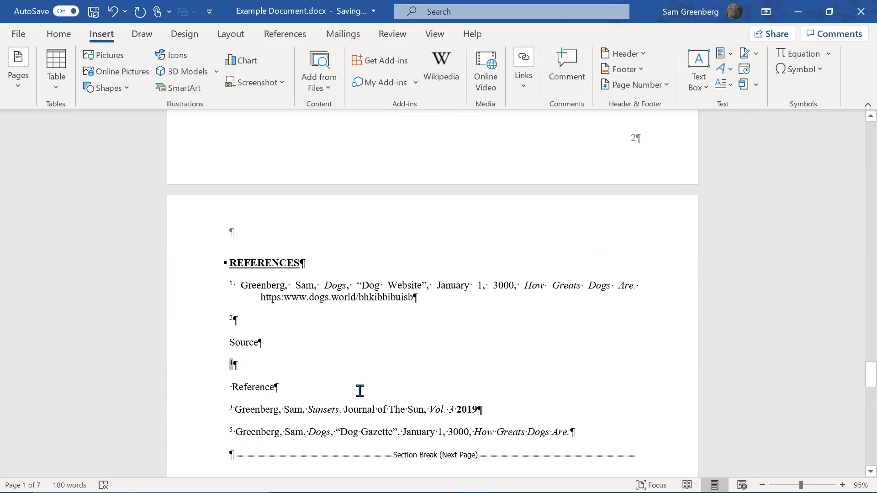
{"action": "key", "text": "ctrl+z"}
{"action": "key", "text": "ctrl+z"}
{"action": "key", "text": "ctrl+z"}
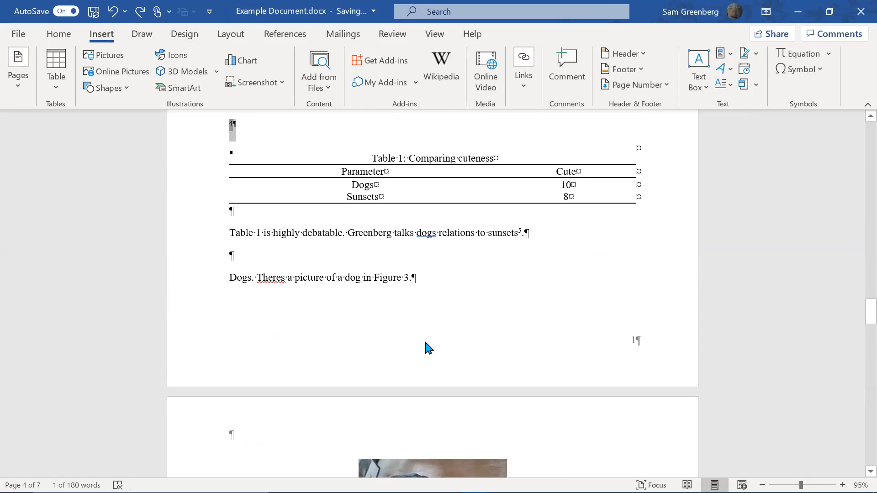
{"action": "key", "text": "Delete"}
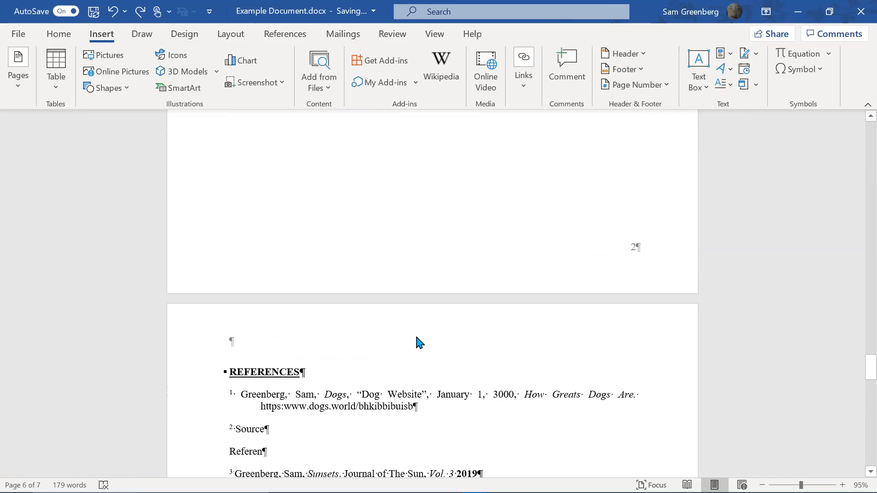
Delete the 4 above Table 1 and set that empty line to Normal style
{"action": "scroll", "coordinate": [411, 333], "scroll_direction": "up", "scroll_amount": 10}
{"action": "scroll", "coordinate": [402, 325], "scroll_direction": "up", "scroll_amount": 7}
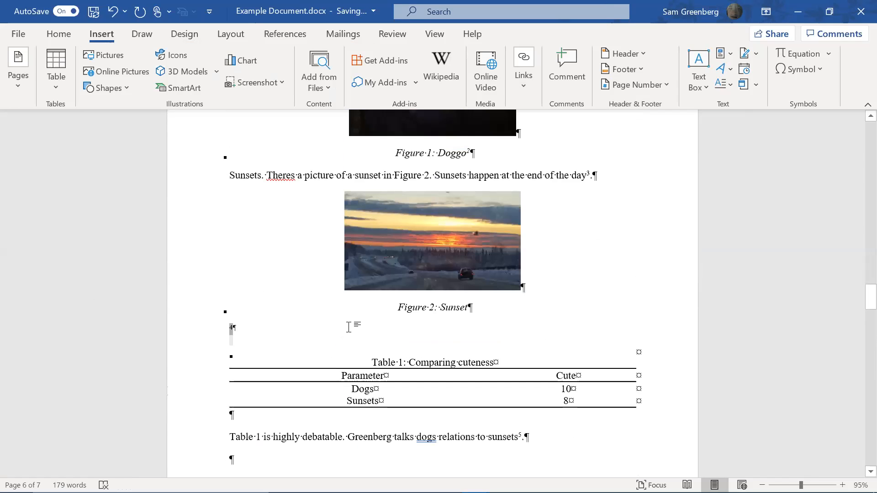
{"action": "key", "text": "Delete"}
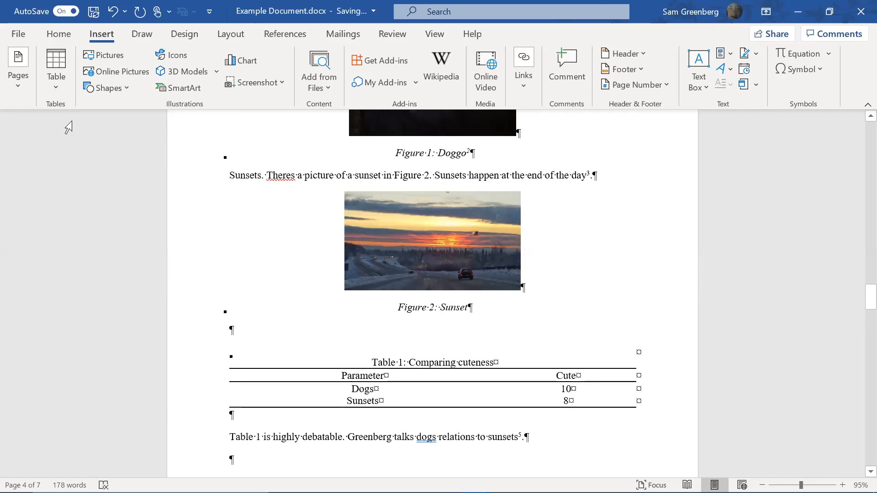
{"action": "left_click", "coordinate": [68, 34]}
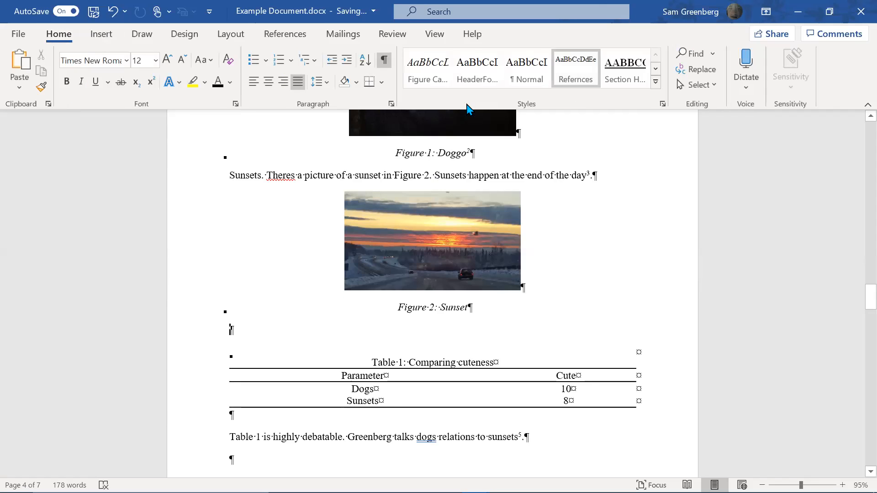
{"action": "left_click", "coordinate": [526, 68]}
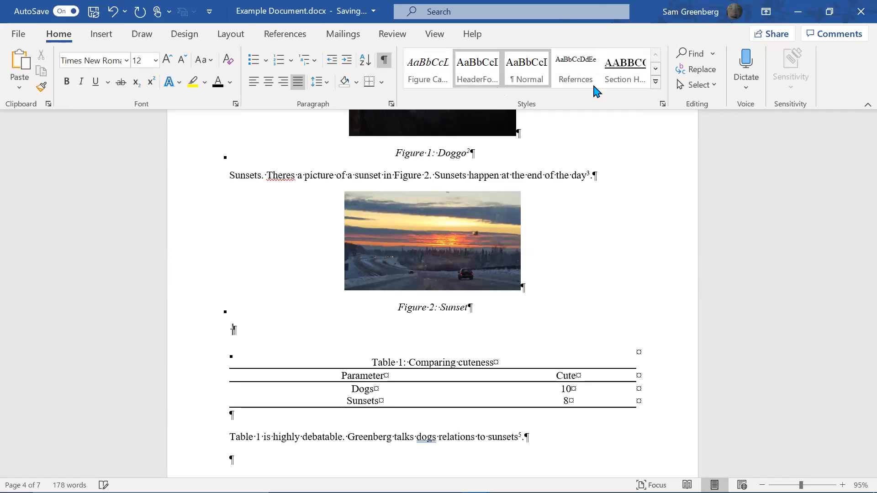
Switch the empty line above Table 1 between Refernces and Normal, ending on Normal
{"action": "left_click", "coordinate": [583, 69]}
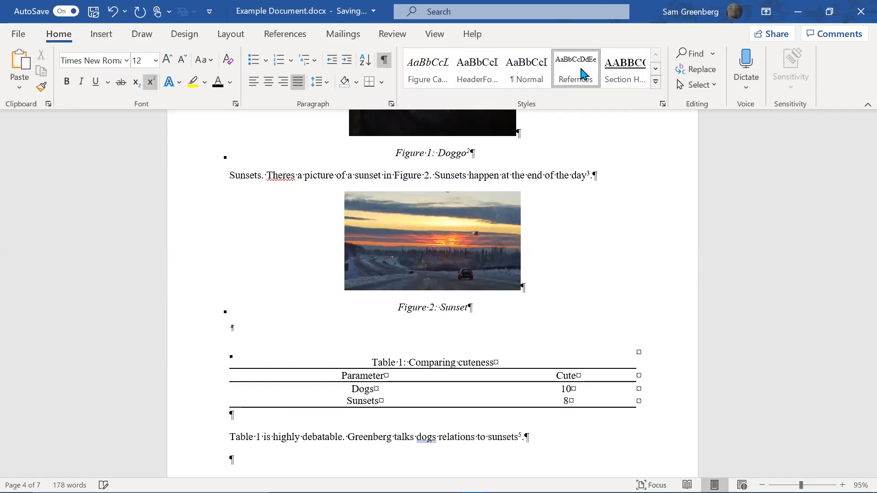
{"action": "left_click", "coordinate": [540, 72]}
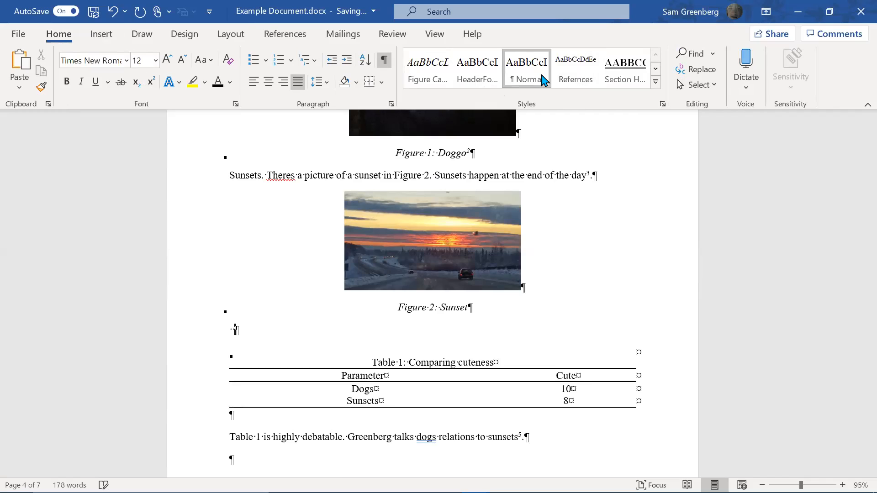
{"action": "left_click", "coordinate": [594, 76]}
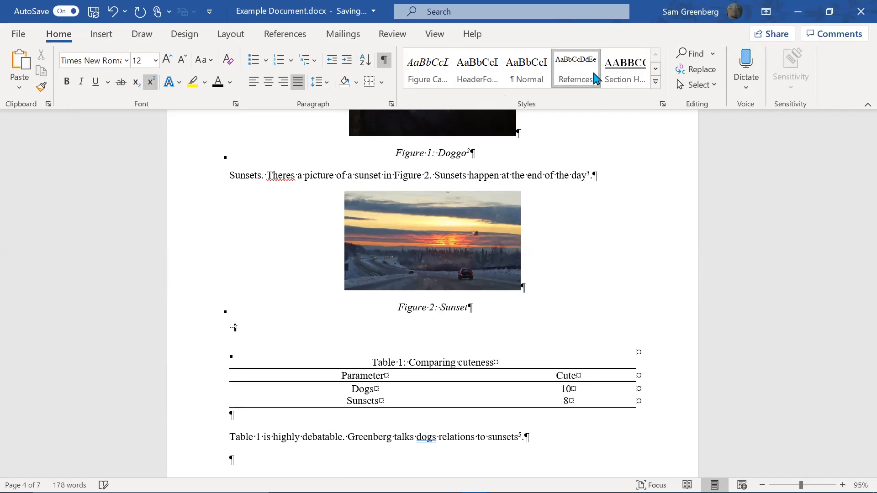
{"action": "left_click", "coordinate": [550, 78]}
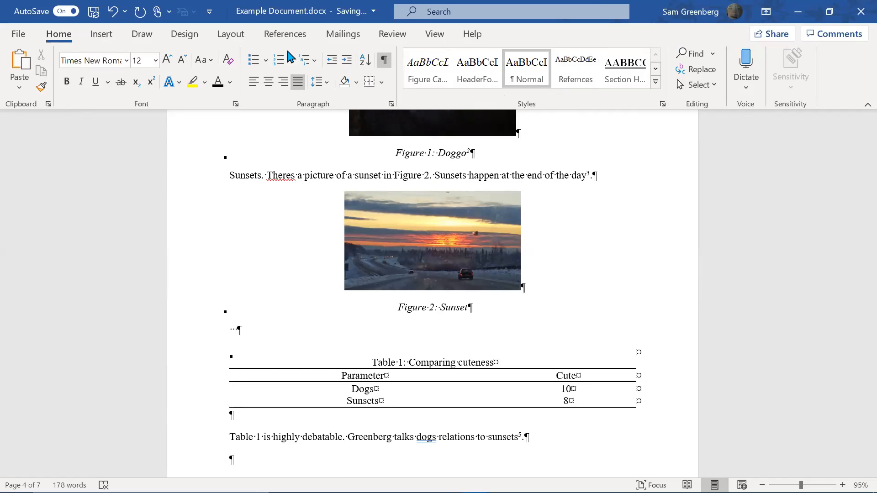
{"action": "left_click", "coordinate": [126, 35]}
{"action": "left_click", "coordinate": [104, 35]}
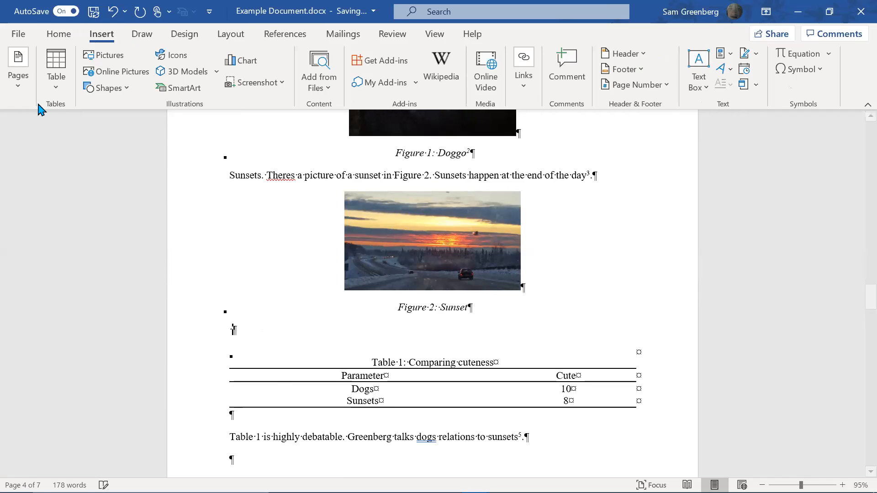
Insert a Reference caption numbered 4 on the empty line above Table 1
{"action": "left_click", "coordinate": [285, 33]}
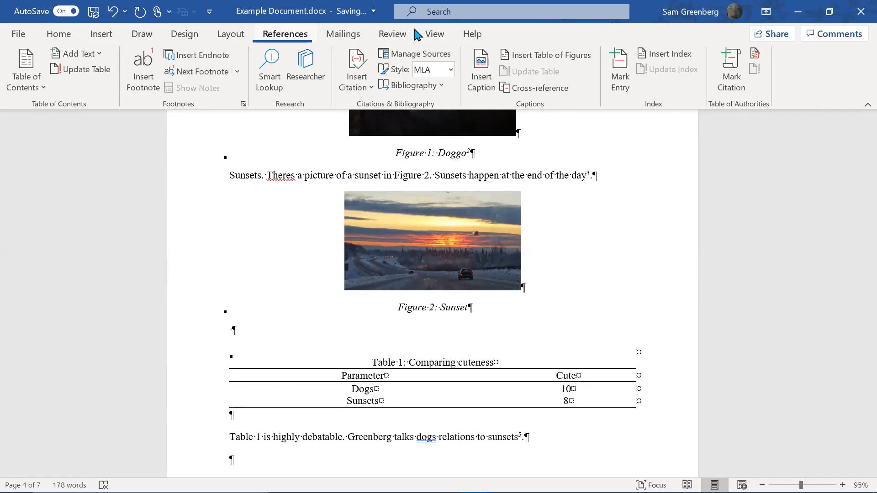
{"action": "left_click", "coordinate": [483, 73]}
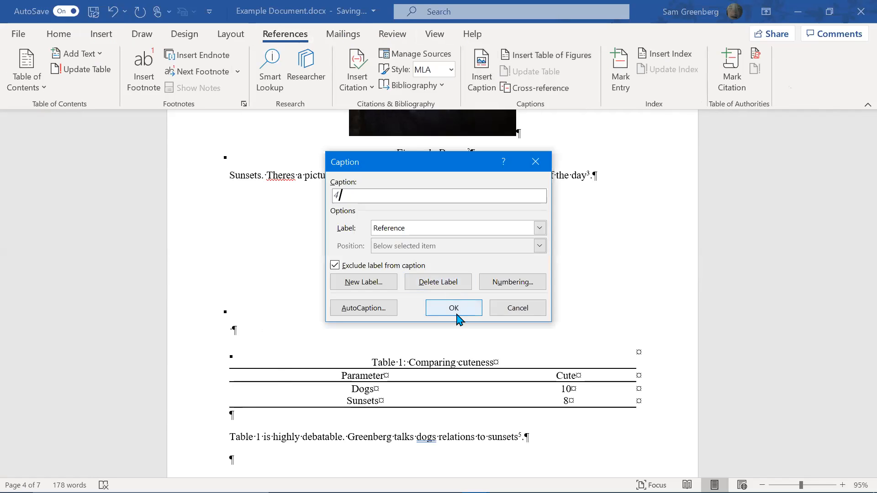
{"action": "left_click", "coordinate": [456, 313]}
Apply the Refernces style to caption number 4, then undo that style change
{"action": "key", "text": "shift+Left"}
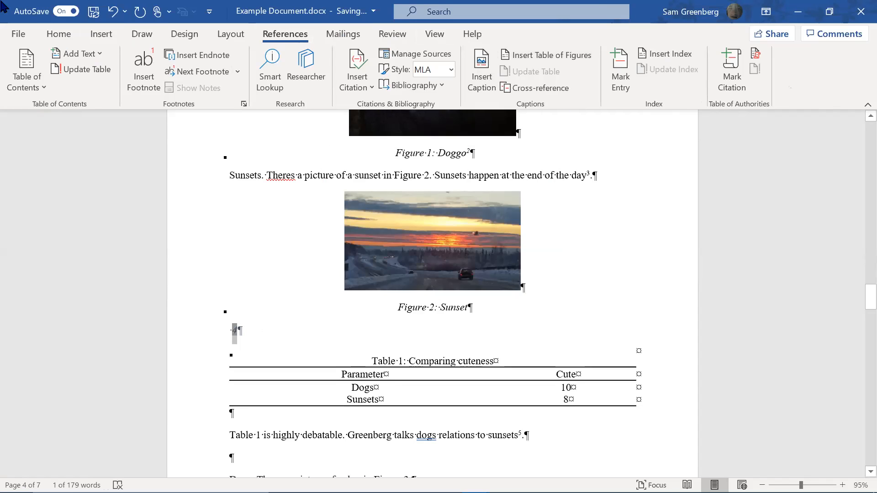
{"action": "left_click", "coordinate": [60, 34]}
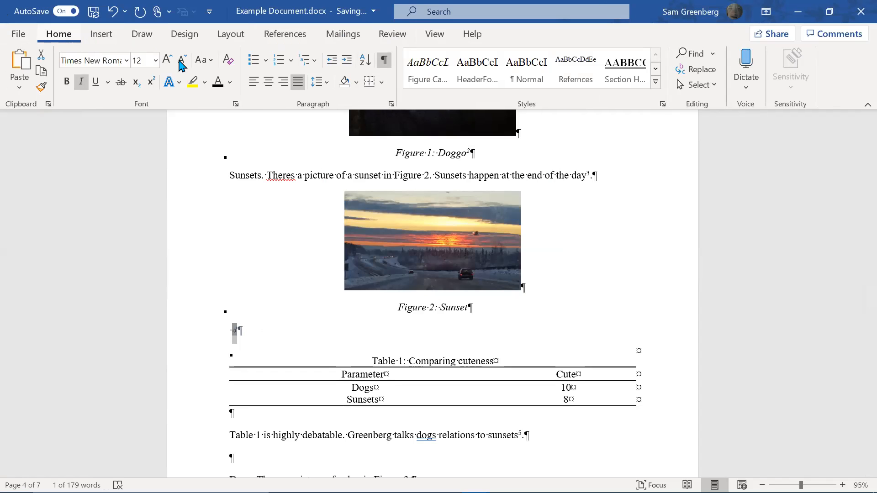
{"action": "left_click", "coordinate": [578, 77]}
{"action": "key", "text": "Right"}
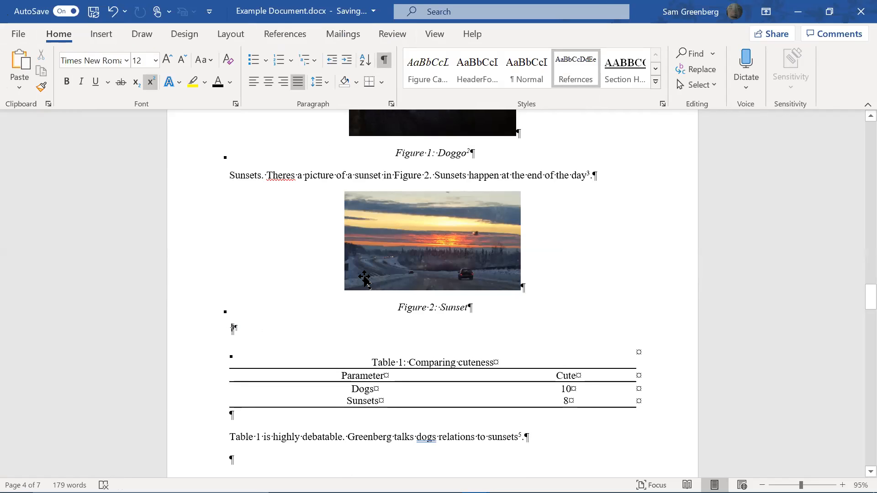
{"action": "key", "text": "ctrl+z"}
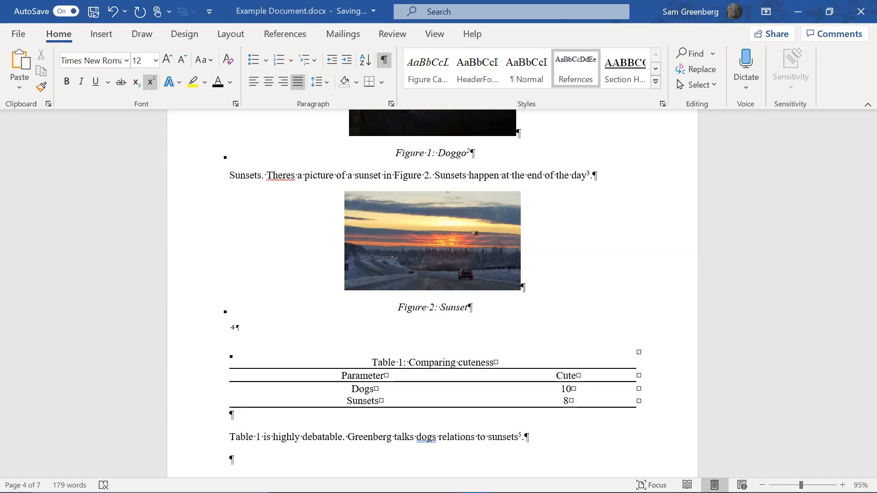
{"action": "key", "text": "Left"}
Insert a cross-reference to caption 4 before the word Reference in the References list
{"action": "scroll", "coordinate": [388, 272], "scroll_direction": "down", "scroll_amount": 15}
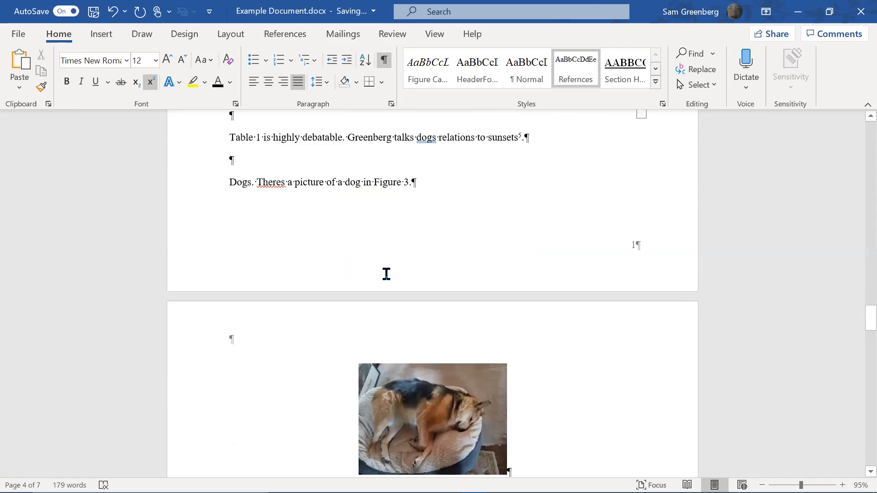
{"action": "scroll", "coordinate": [401, 267], "scroll_direction": "down", "scroll_amount": 5}
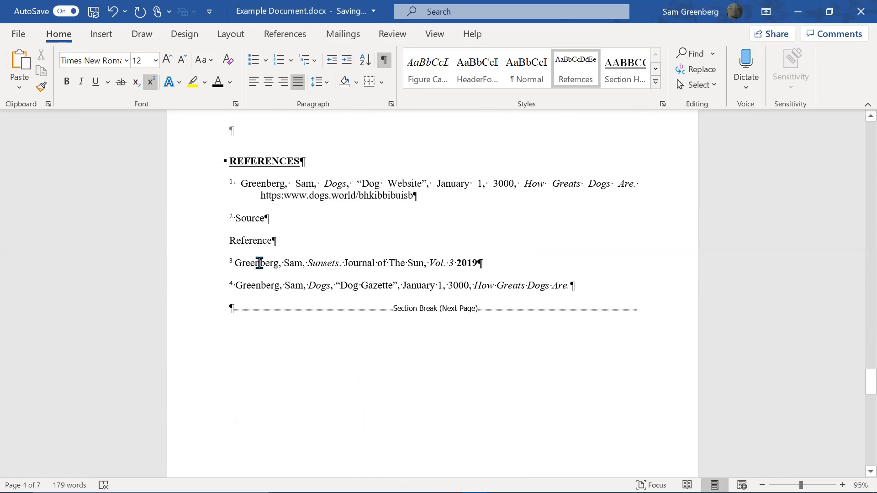
{"action": "left_click", "coordinate": [229, 241]}
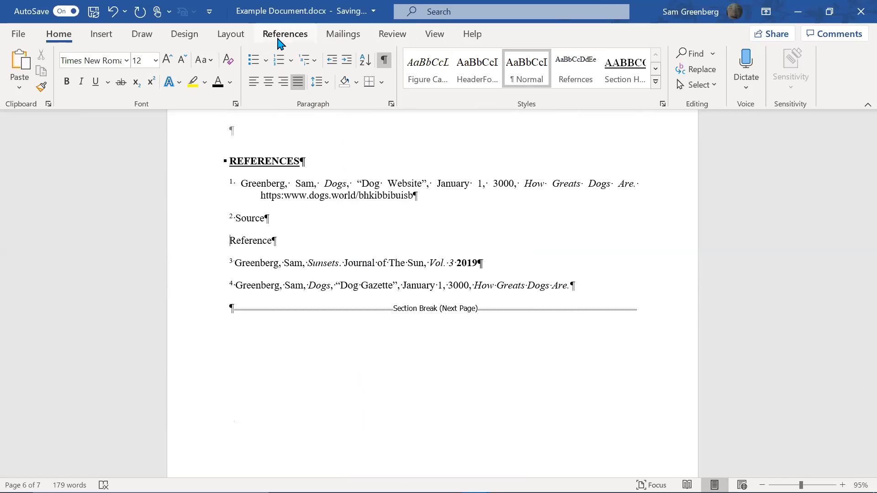
{"action": "left_click", "coordinate": [280, 35]}
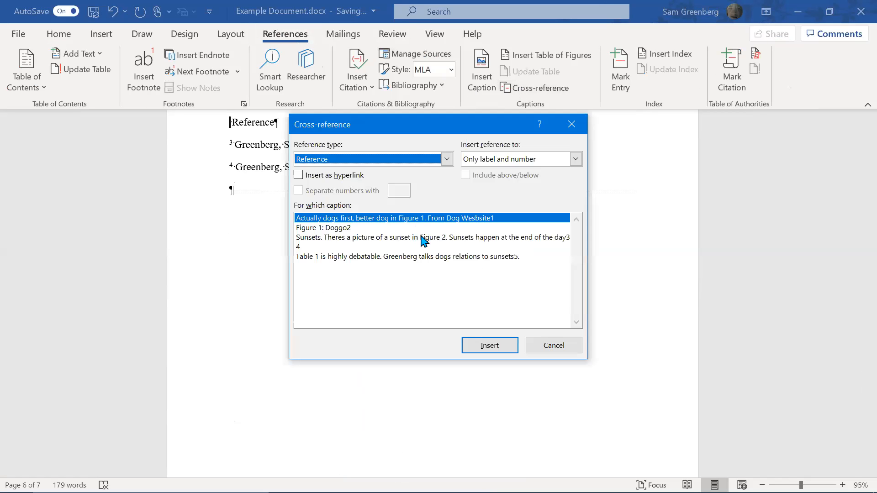
{"action": "left_click", "coordinate": [425, 247]}
{"action": "left_click", "coordinate": [471, 348]}
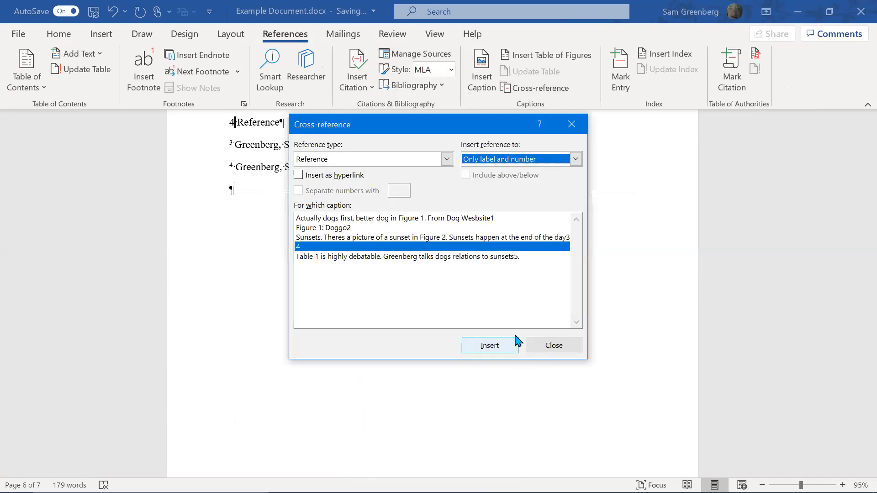
{"action": "left_click", "coordinate": [548, 346]}
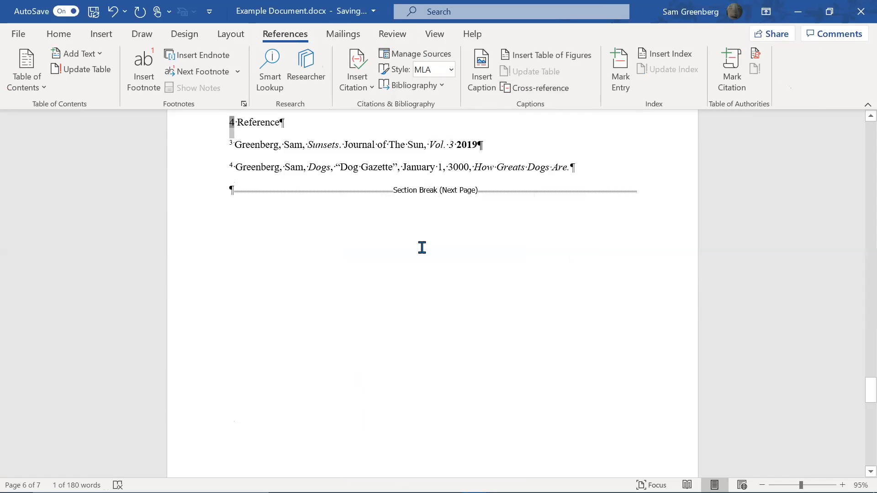
{"action": "left_click", "coordinate": [72, 37]}
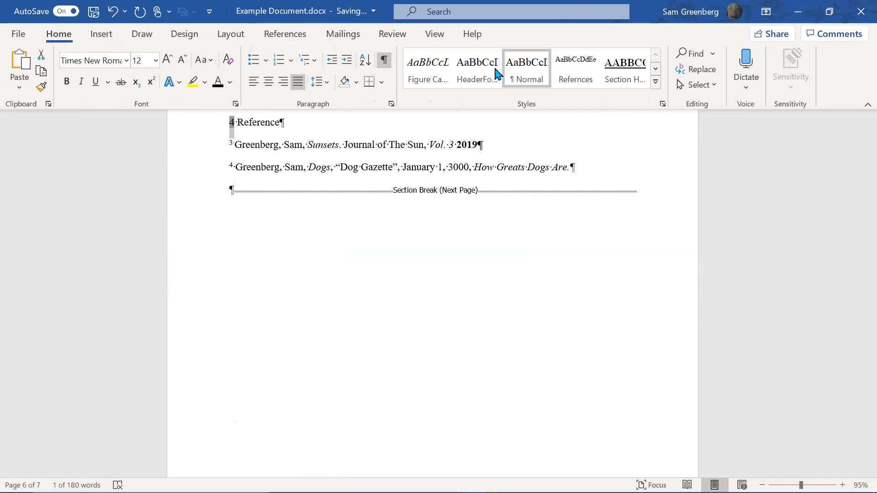
Apply the Refernces style to the reference line and bookmark the 4 above Table 1
{"action": "left_click", "coordinate": [564, 72]}
{"action": "scroll", "coordinate": [509, 176], "scroll_direction": "up", "scroll_amount": 15}
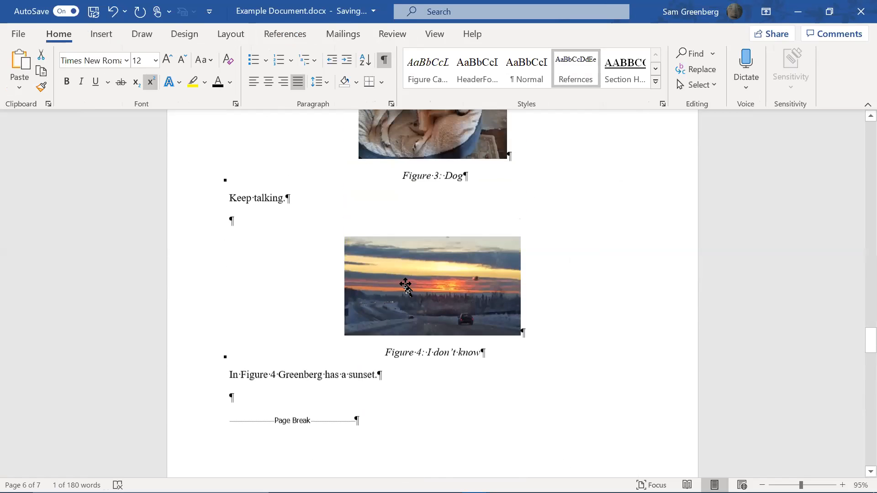
{"action": "scroll", "coordinate": [405, 286], "scroll_direction": "up", "scroll_amount": 20}
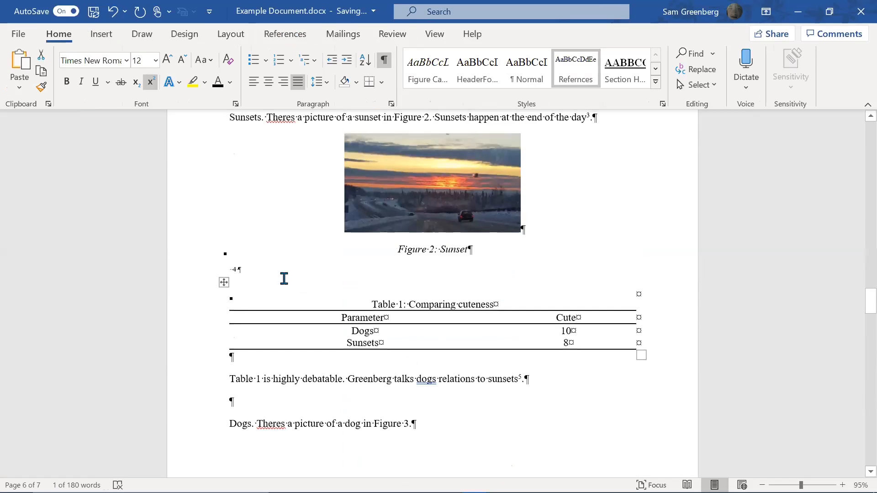
{"action": "left_click", "coordinate": [237, 270]}
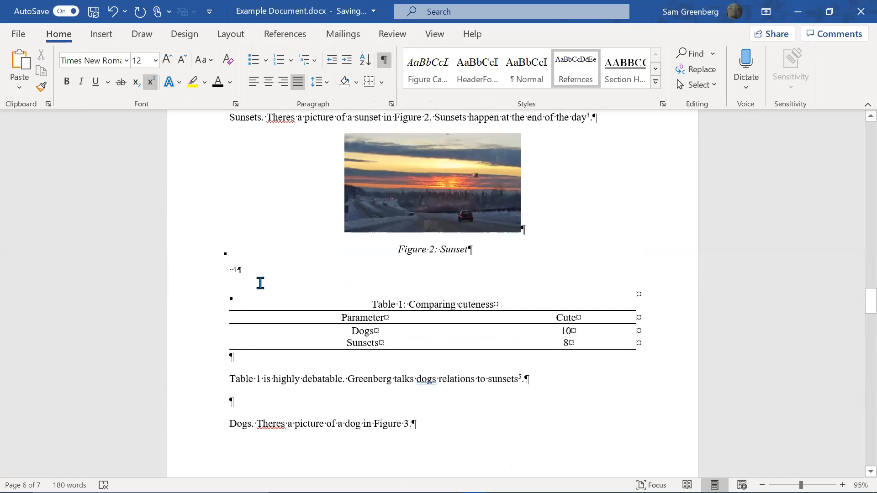
{"action": "key", "text": "shift+Left"}
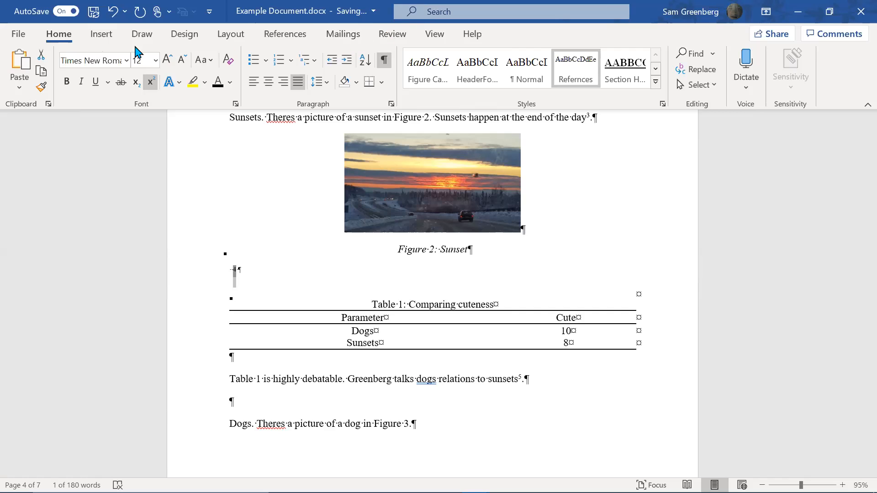
{"action": "left_click", "coordinate": [101, 34]}
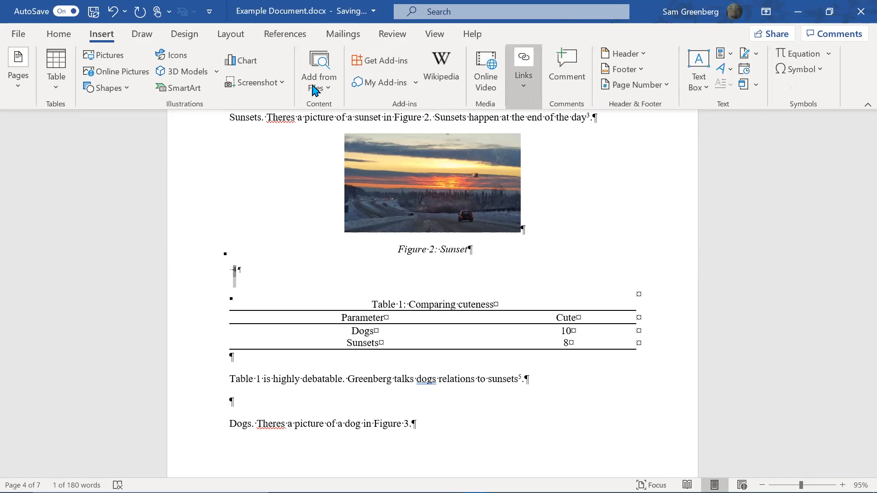
{"action": "left_click", "coordinate": [334, 43]}
Select all document content and refresh every field to prompt the Table of Contents update
{"action": "scroll", "coordinate": [402, 292], "scroll_direction": "down", "scroll_amount": 15}
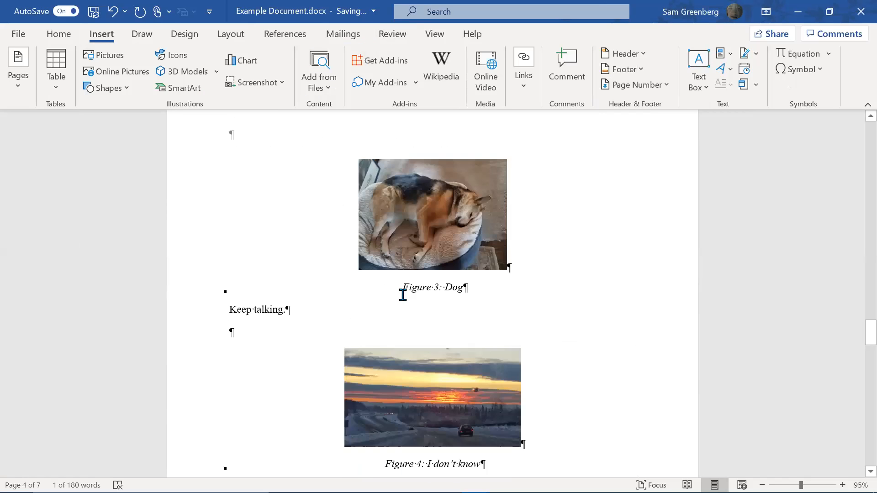
{"action": "scroll", "coordinate": [407, 294], "scroll_direction": "down", "scroll_amount": 1}
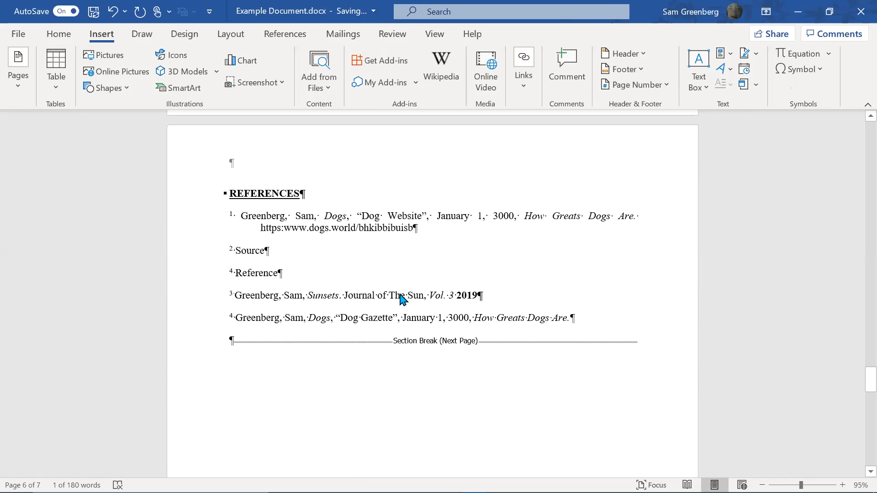
{"action": "key", "text": "ctrl+a"}
{"action": "key", "text": "F9"}
Update the entire table of contents so the reference numbers refresh
{"action": "left_click", "coordinate": [415, 252]}
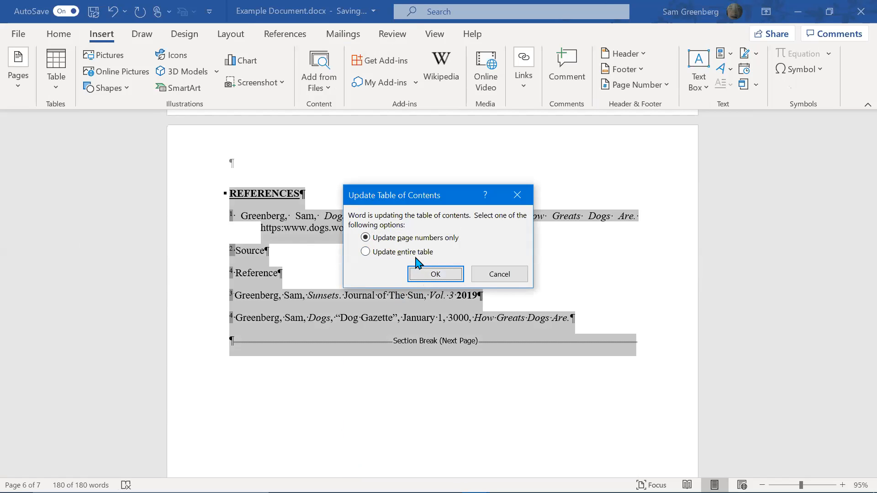
{"action": "left_click", "coordinate": [415, 252]}
{"action": "left_click", "coordinate": [423, 278]}
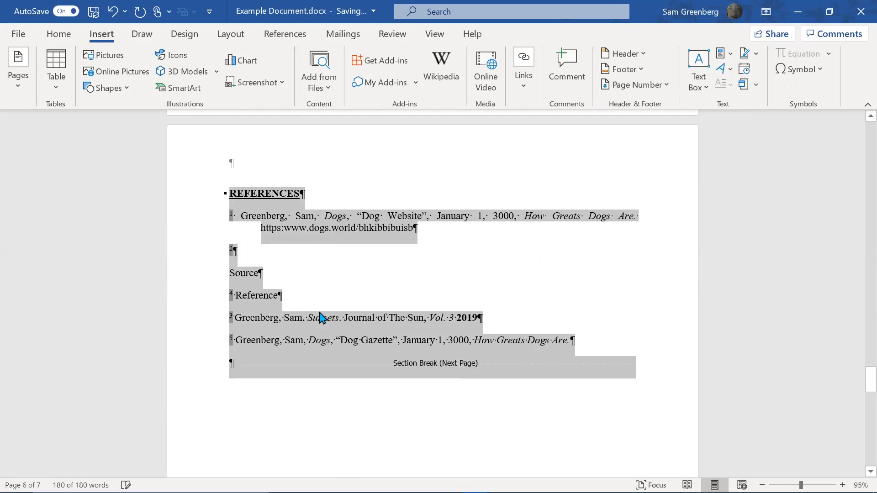
Join reference number 4 onto the end of the Figure 2: Sunset caption
{"action": "left_click", "coordinate": [289, 299]}
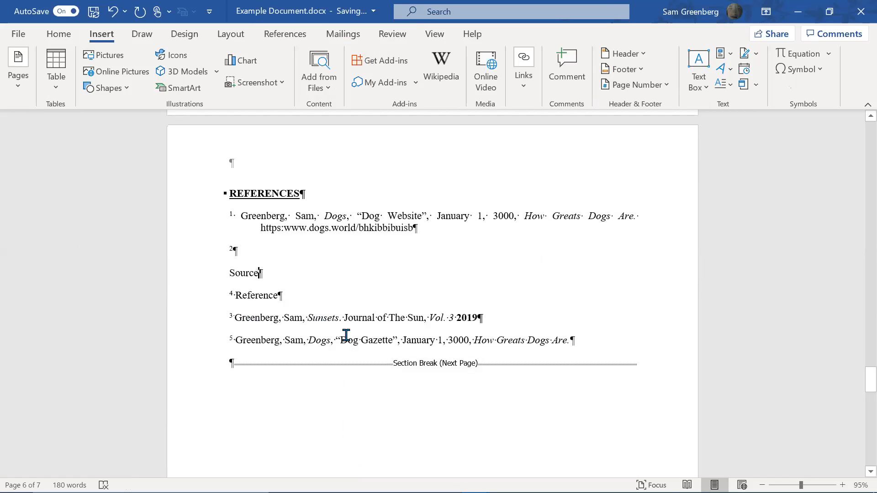
{"action": "scroll", "coordinate": [346, 336], "scroll_direction": "up", "scroll_amount": 20}
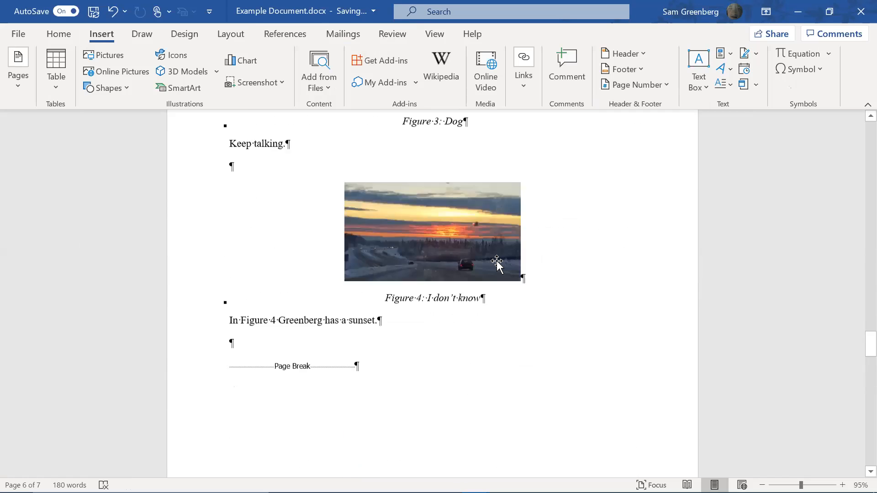
{"action": "scroll", "coordinate": [498, 260], "scroll_direction": "up", "scroll_amount": 10}
{"action": "scroll", "coordinate": [466, 289], "scroll_direction": "down", "scroll_amount": 2}
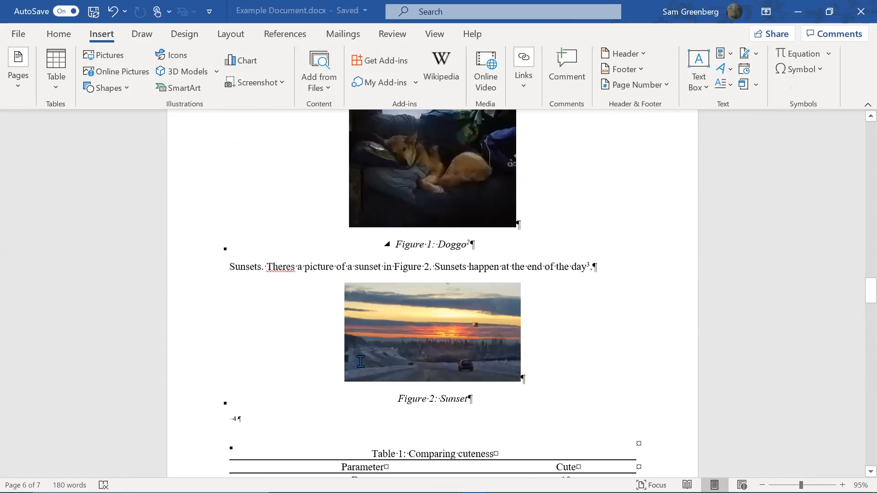
{"action": "left_click", "coordinate": [236, 359]}
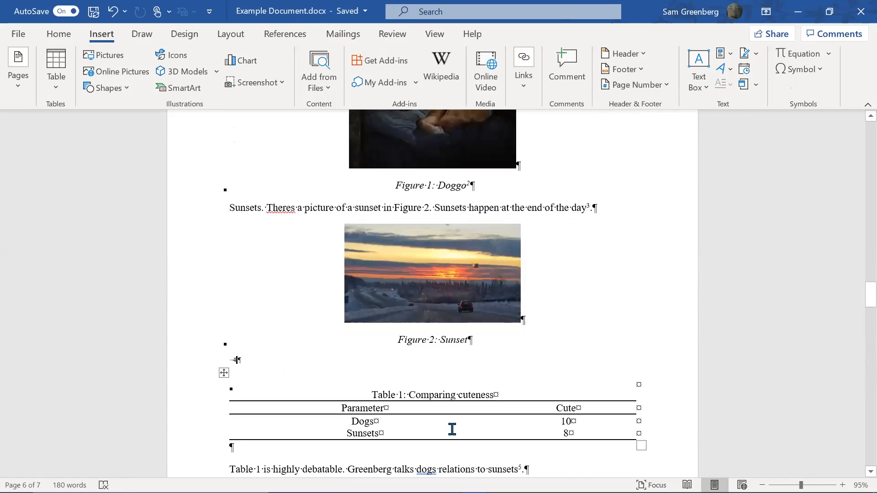
{"action": "key", "text": "ctrl+z"}
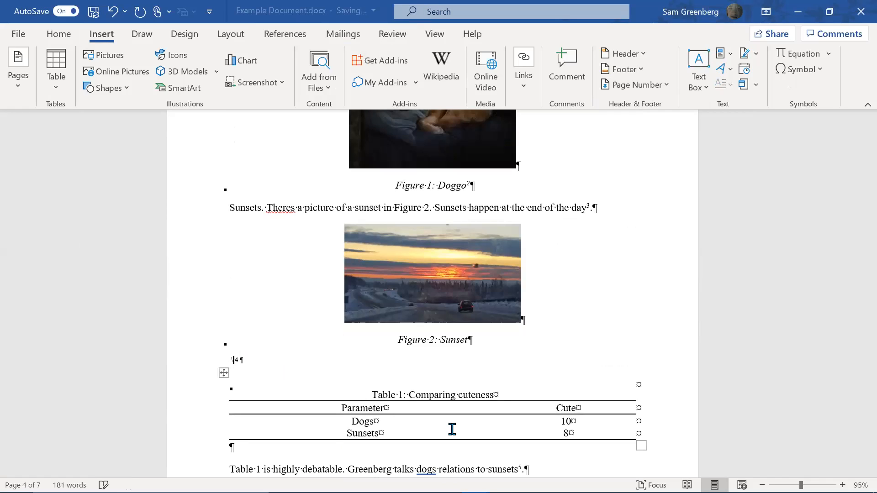
{"action": "key", "text": "BackSpace"}
{"action": "key", "text": "BackSpace"}
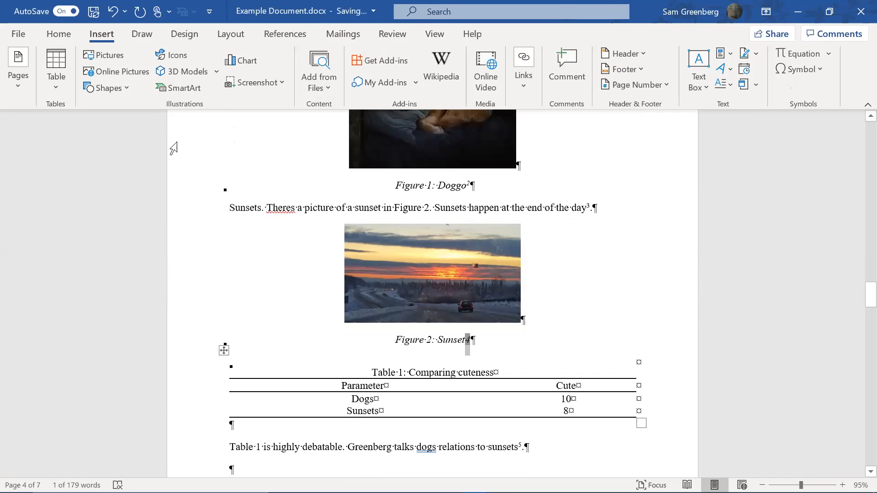
{"action": "left_click", "coordinate": [64, 34]}
Make the 4 in the Figure 2 caption superscript with the Refernces style
{"action": "left_click", "coordinate": [574, 64]}
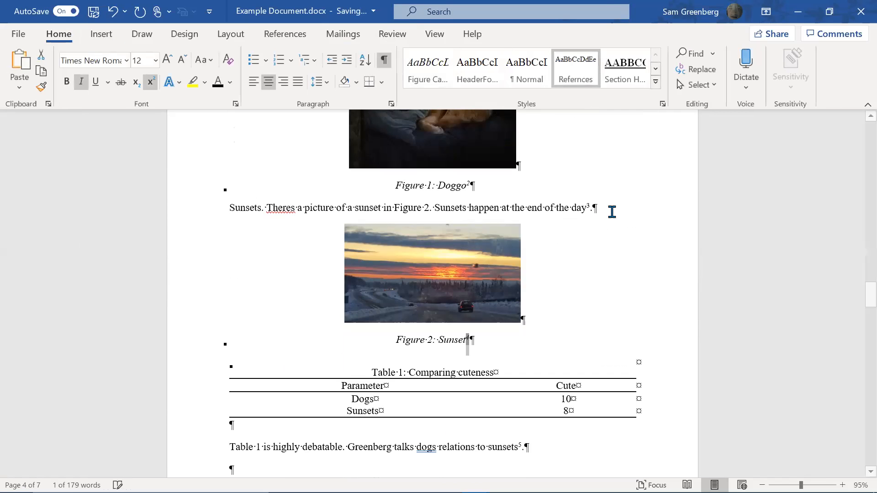
{"action": "scroll", "coordinate": [591, 229], "scroll_direction": "down", "scroll_amount": 3}
{"action": "scroll", "coordinate": [591, 251], "scroll_direction": "down", "scroll_amount": 15}
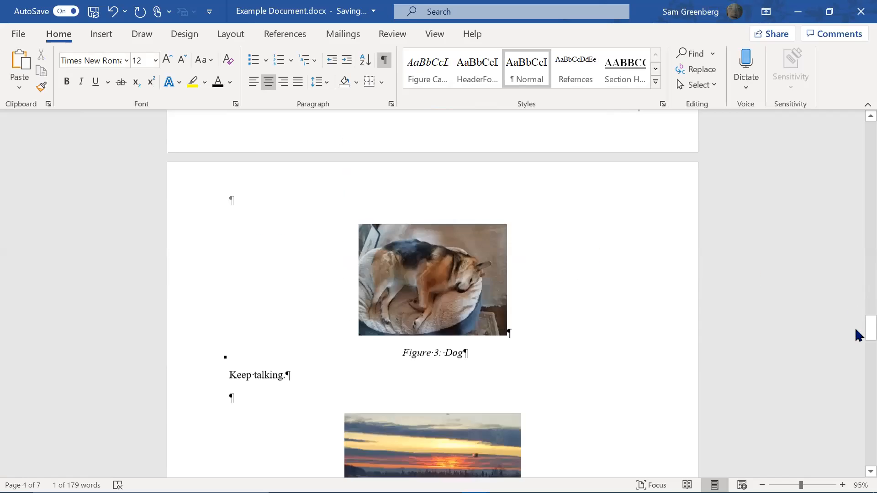
{"action": "scroll", "coordinate": [692, 302], "scroll_direction": "up", "scroll_amount": 1}
Refresh all fields in the document, updating the entire table of contents
{"action": "left_click", "coordinate": [693, 301]}
{"action": "key", "text": "ctrl+a"}
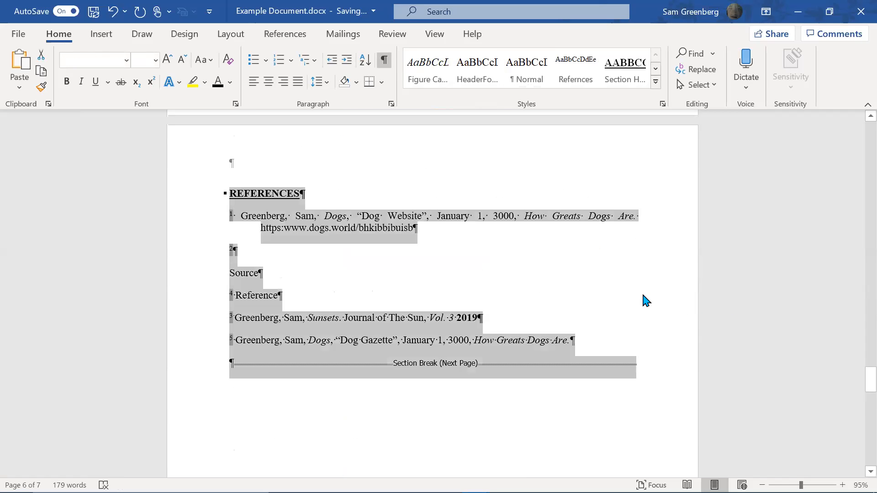
{"action": "key", "text": "F9"}
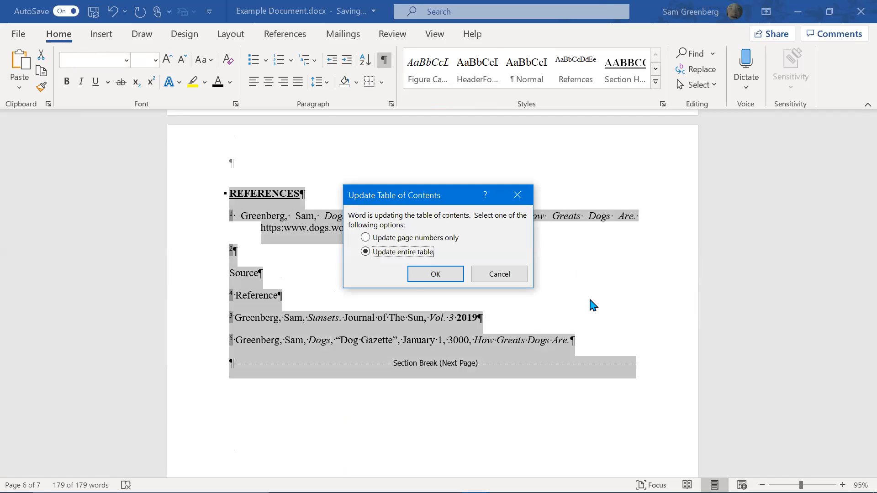
{"action": "key", "text": "Return"}
{"action": "scroll", "coordinate": [578, 313], "scroll_direction": "up", "scroll_amount": 15}
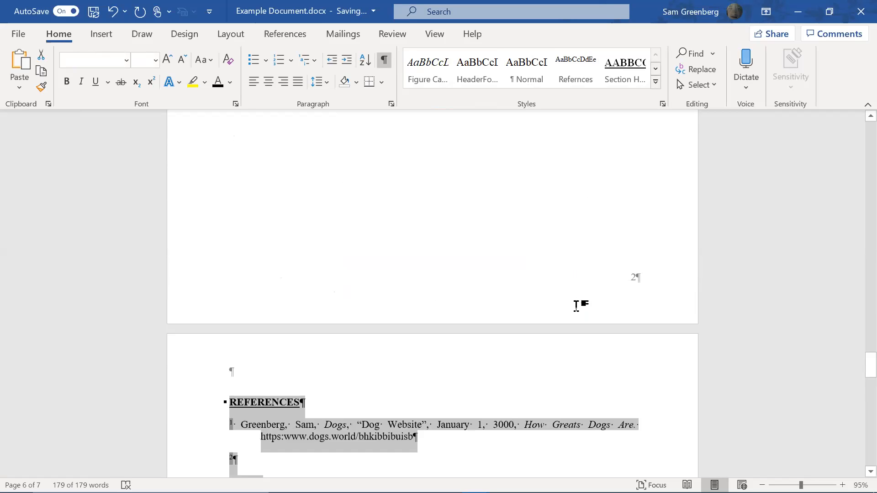
{"action": "left_click", "coordinate": [621, 342]}
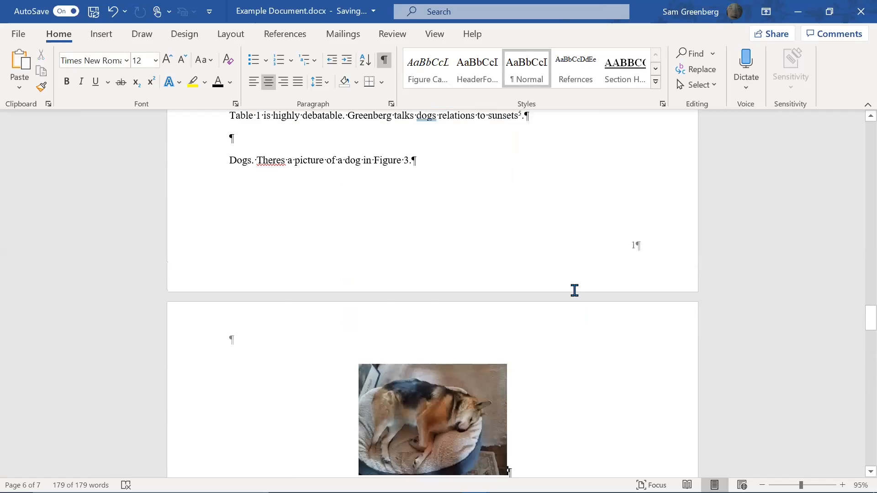
Insert an empty paragraph between the Figure 1: Doggo caption and the Sunsets paragraph
{"action": "scroll", "coordinate": [572, 290], "scroll_direction": "up", "scroll_amount": 4}
{"action": "scroll", "coordinate": [464, 224], "scroll_direction": "up", "scroll_amount": 5}
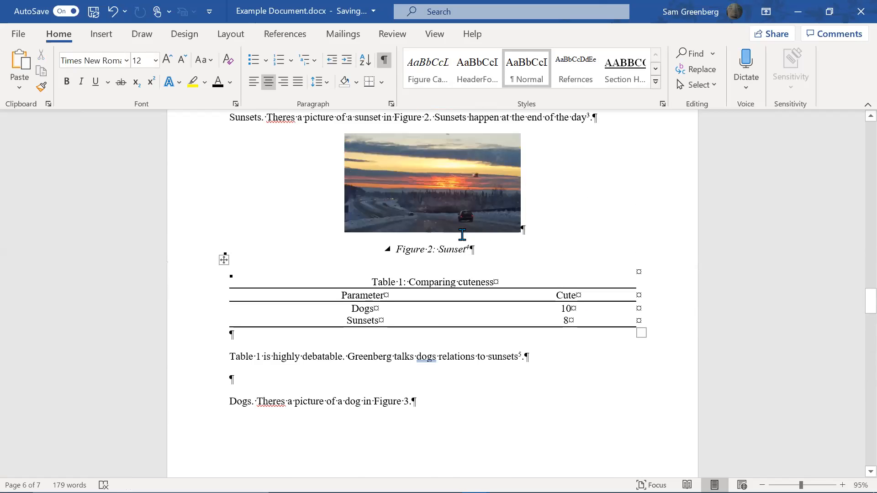
{"action": "scroll", "coordinate": [461, 259], "scroll_direction": "up", "scroll_amount": 1}
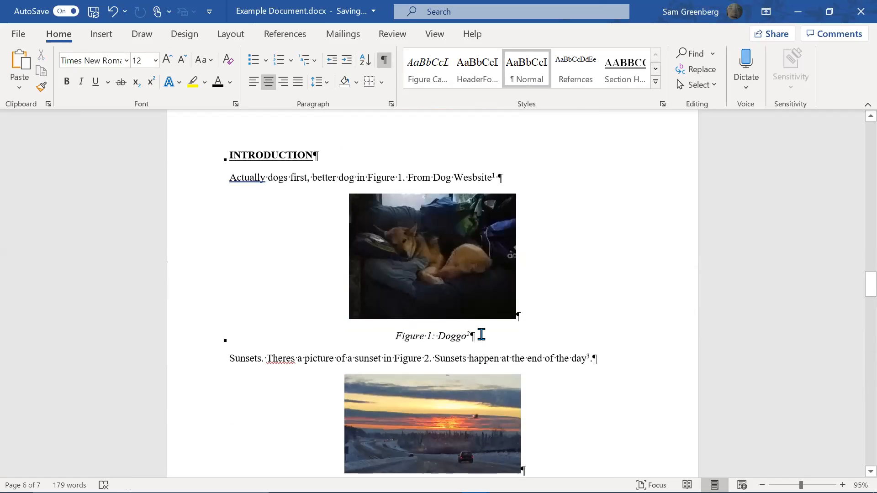
{"action": "left_click", "coordinate": [472, 338]}
{"action": "key", "text": "BackSpace"}
{"action": "key", "text": "ctrl+z"}
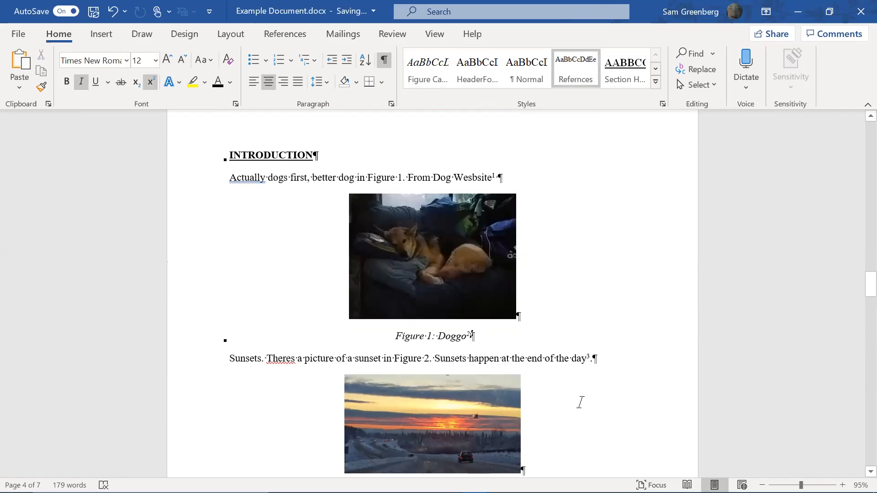
{"action": "key", "text": "Return"}
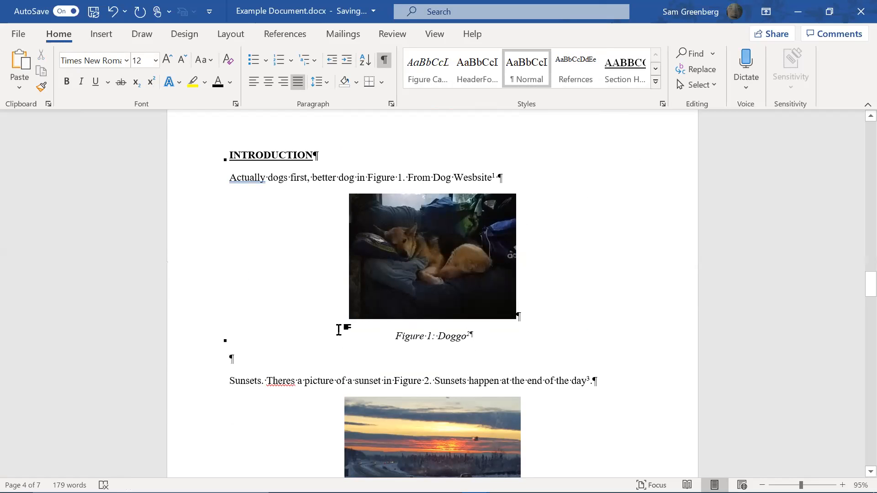
{"action": "scroll", "coordinate": [391, 431], "scroll_direction": "down", "scroll_amount": 2}
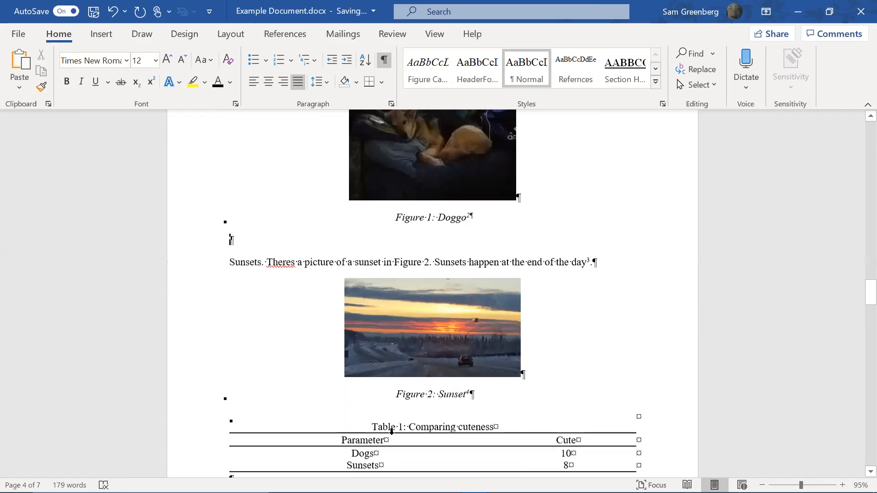
{"action": "scroll", "coordinate": [431, 362], "scroll_direction": "down", "scroll_amount": 1}
{"action": "left_click", "coordinate": [469, 362]}
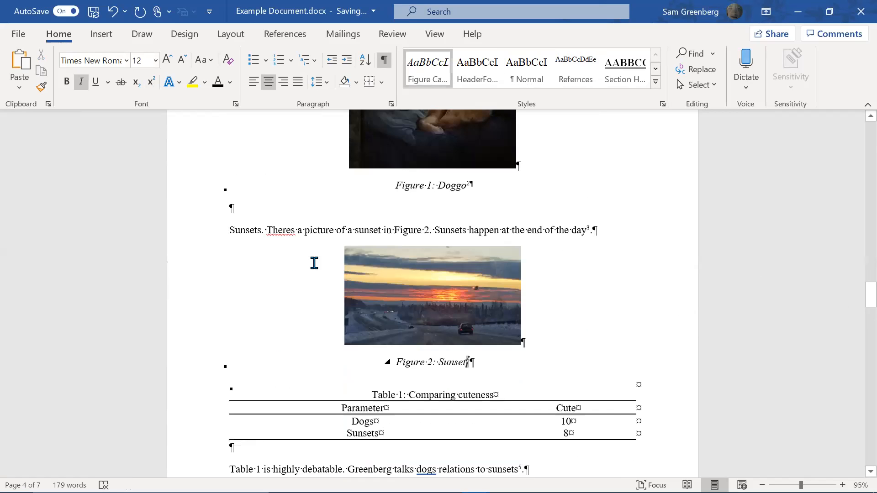
{"action": "left_click", "coordinate": [258, 208]}
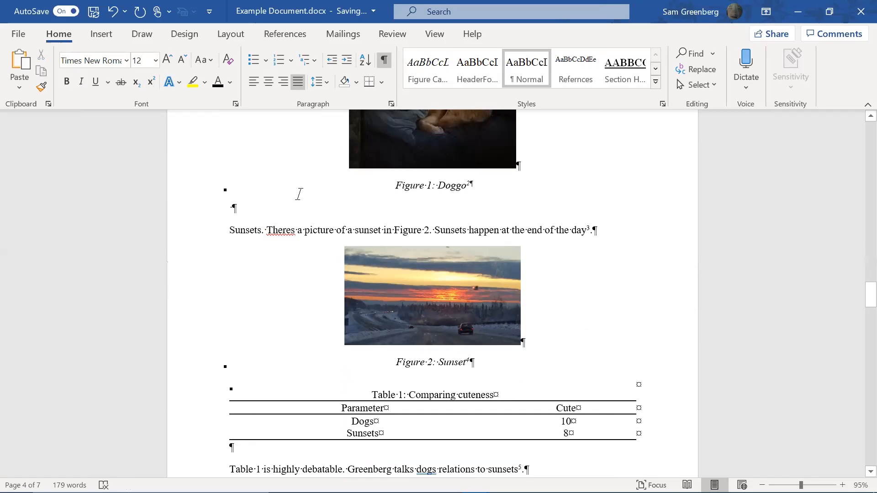
{"action": "scroll", "coordinate": [275, 229], "scroll_direction": "down", "scroll_amount": 1}
{"action": "scroll", "coordinate": [359, 227], "scroll_direction": "down", "scroll_amount": 10}
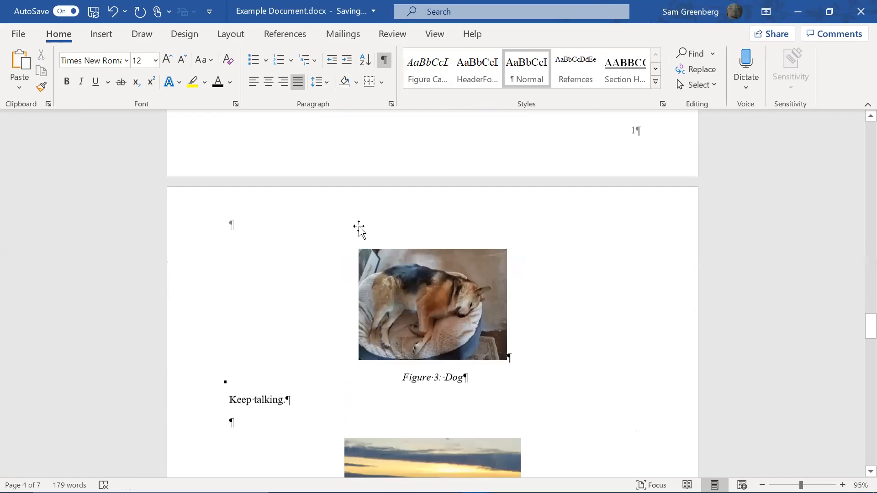
{"action": "left_click_drag", "start_coordinate": [871, 330], "coordinate": [855, 228]}
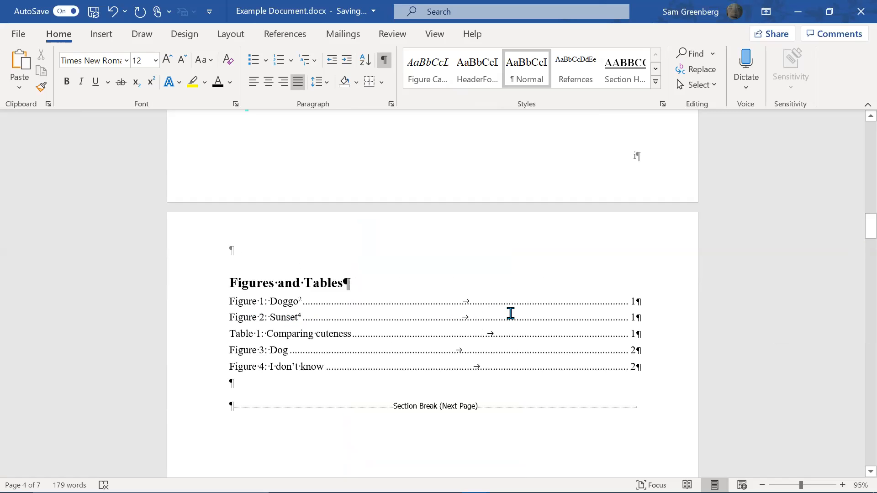
{"action": "scroll", "coordinate": [509, 313], "scroll_direction": "down", "scroll_amount": 7}
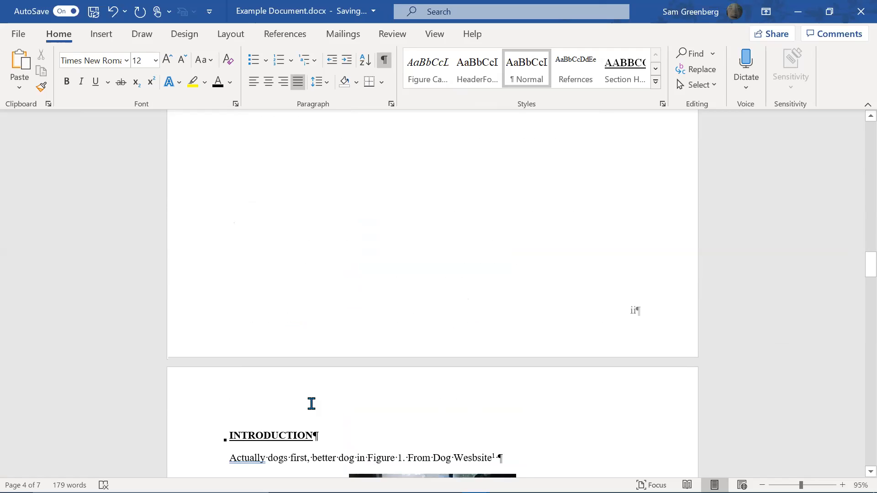
{"action": "scroll", "coordinate": [309, 403], "scroll_direction": "down", "scroll_amount": 12}
{"action": "scroll", "coordinate": [854, 314], "scroll_direction": "down", "scroll_amount": 3}
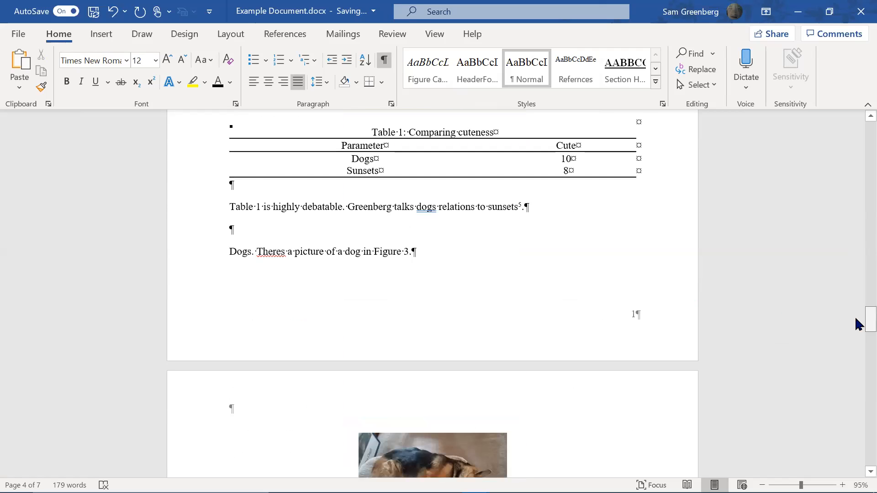
{"action": "left_click_drag", "start_coordinate": [854, 315], "coordinate": [828, 148]}
{"action": "scroll", "coordinate": [581, 242], "scroll_direction": "up", "scroll_amount": 9}
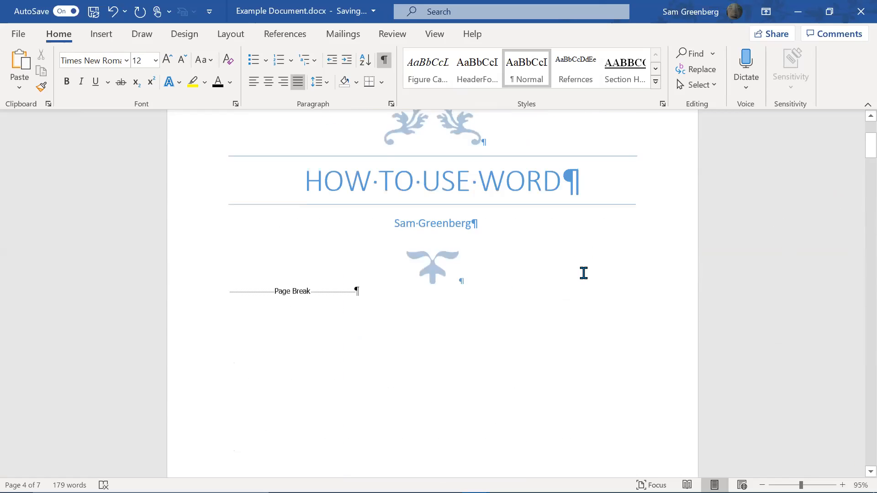
{"action": "scroll", "coordinate": [457, 256], "scroll_direction": "down", "scroll_amount": 11}
{"action": "scroll", "coordinate": [483, 272], "scroll_direction": "down", "scroll_amount": 7}
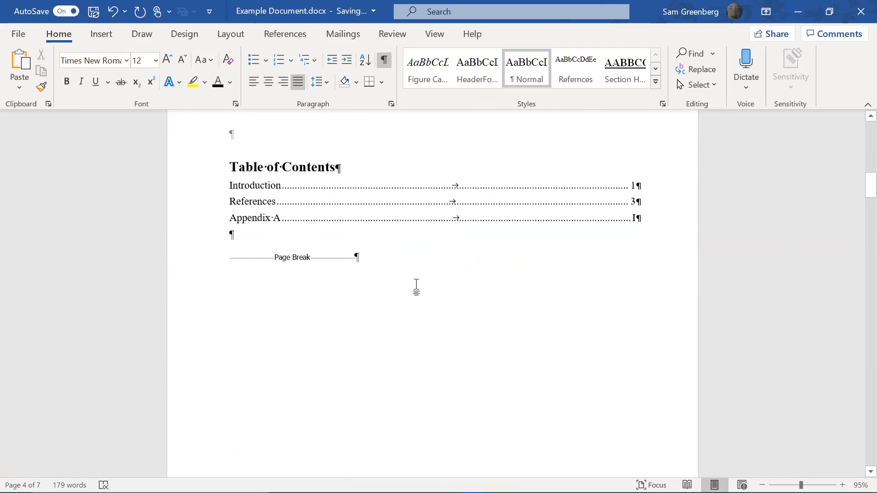
{"action": "left_click", "coordinate": [396, 204]}
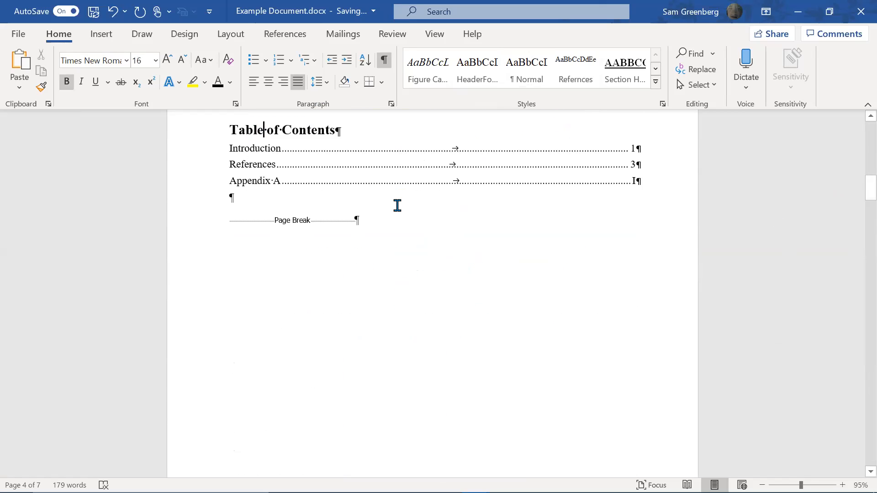
{"action": "scroll", "coordinate": [389, 260], "scroll_direction": "down", "scroll_amount": 5}
{"action": "scroll", "coordinate": [564, 344], "scroll_direction": "down", "scroll_amount": 3}
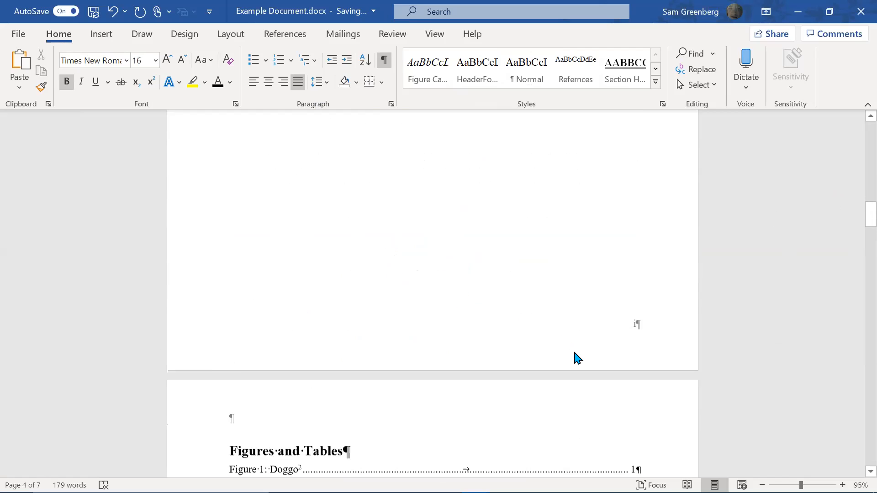
{"action": "scroll", "coordinate": [348, 299], "scroll_direction": "down", "scroll_amount": 5}
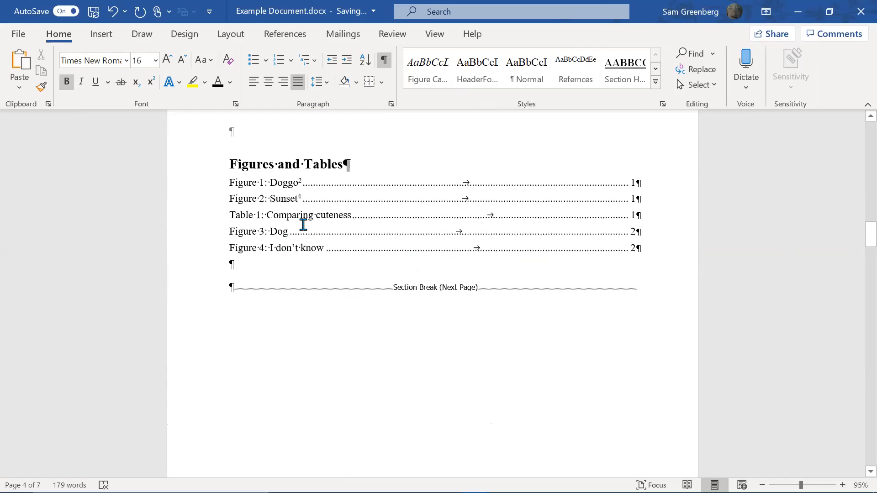
{"action": "scroll", "coordinate": [304, 251], "scroll_direction": "down", "scroll_amount": 4}
{"action": "scroll", "coordinate": [640, 301], "scroll_direction": "down", "scroll_amount": 5}
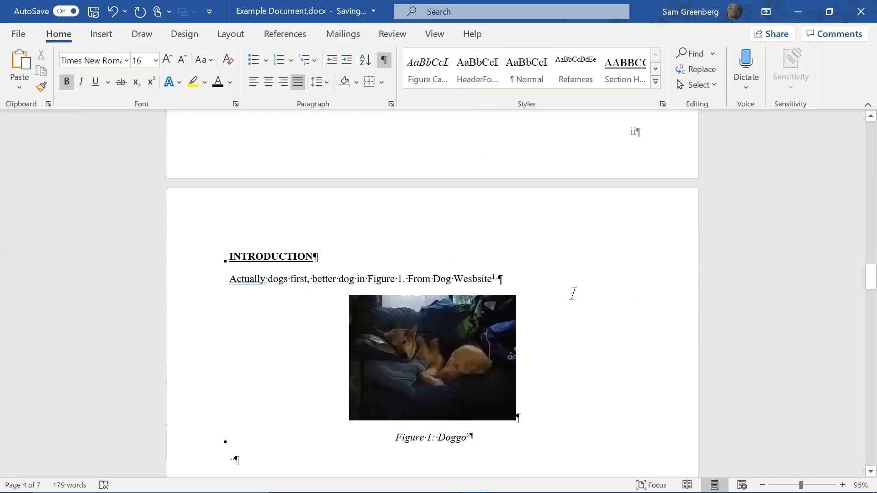
{"action": "left_click", "coordinate": [241, 254]}
{"action": "scroll", "coordinate": [333, 272], "scroll_direction": "down", "scroll_amount": 3}
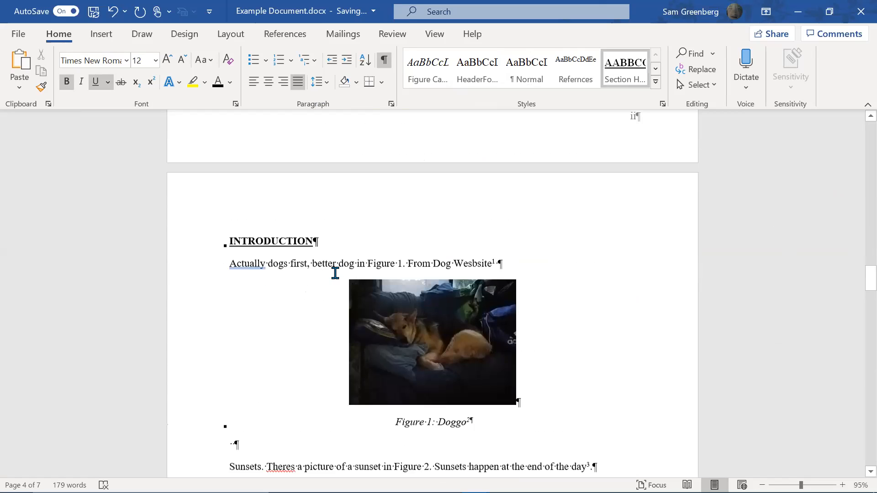
{"action": "scroll", "coordinate": [335, 273], "scroll_direction": "down", "scroll_amount": 1}
{"action": "left_click", "coordinate": [270, 307]}
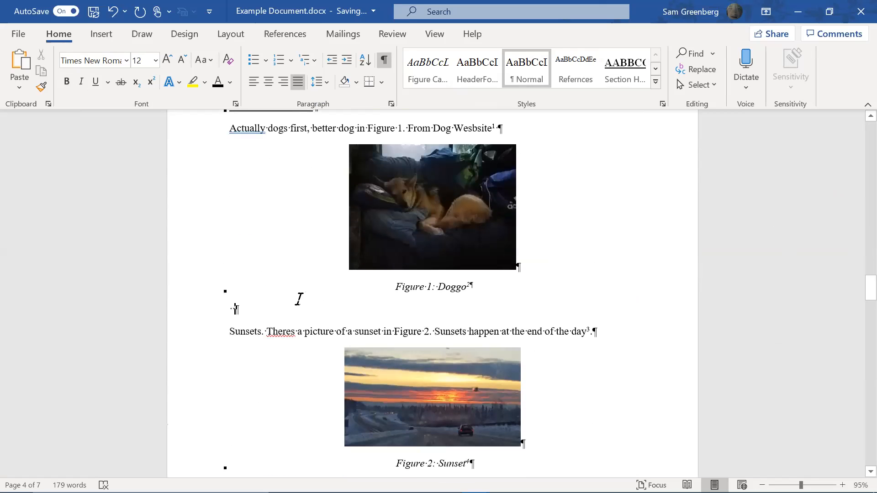
{"action": "scroll", "coordinate": [254, 218], "scroll_direction": "up", "scroll_amount": 3}
{"action": "left_click", "coordinate": [350, 226]}
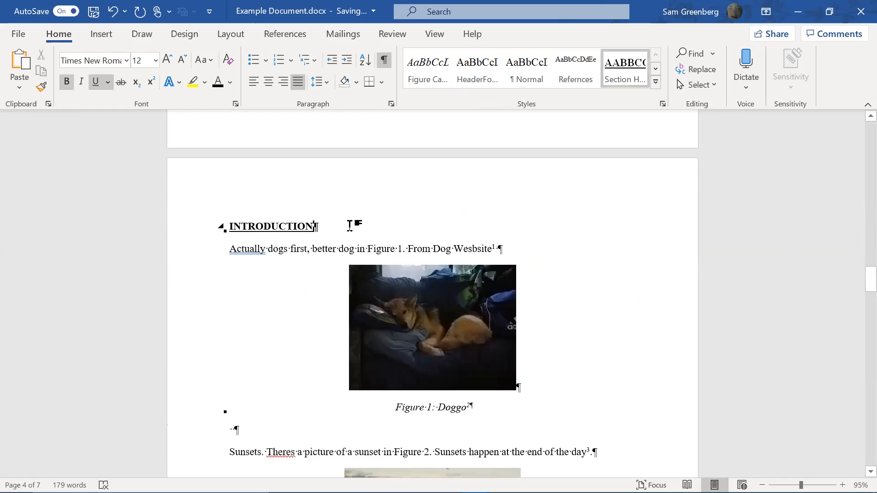
Add a 'Dogs' subheading below INTRODUCTION in the Subsections style
{"action": "key", "text": "Return"}
{"action": "type", "text": "Dogs"}
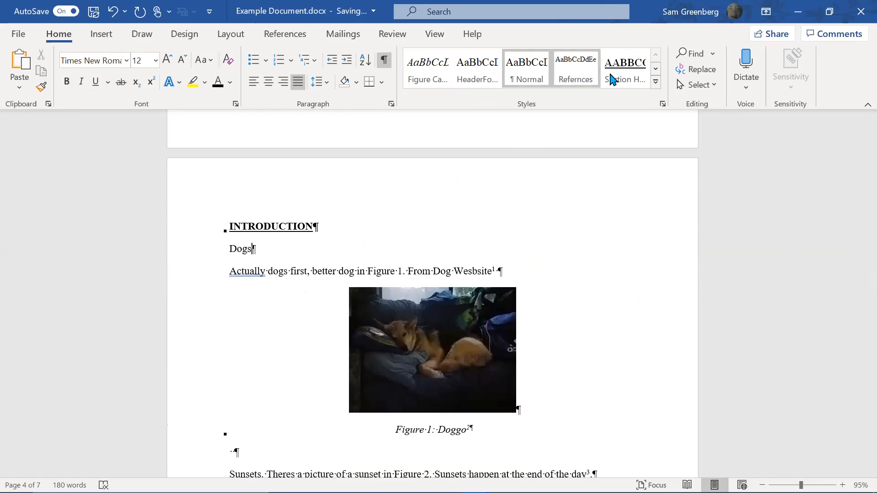
{"action": "left_click", "coordinate": [656, 70]}
{"action": "left_click", "coordinate": [656, 70]}
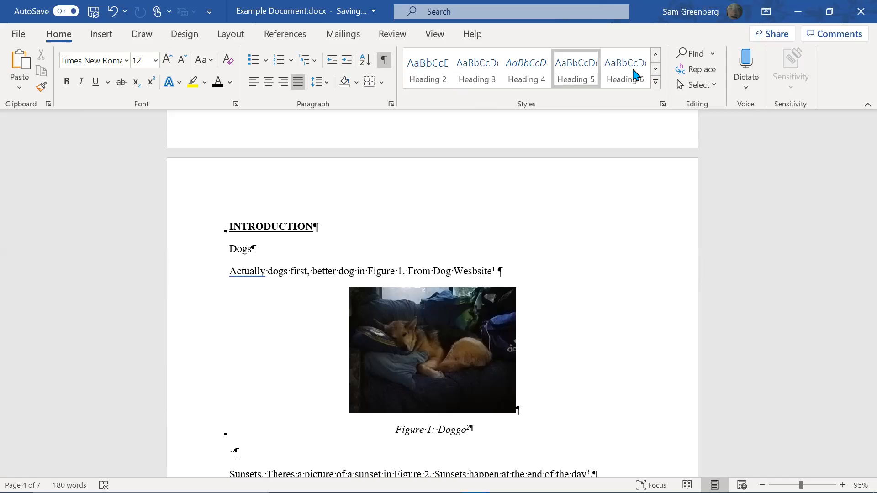
{"action": "left_click", "coordinate": [655, 55]}
{"action": "scroll", "coordinate": [310, 265], "scroll_direction": "down", "scroll_amount": 5}
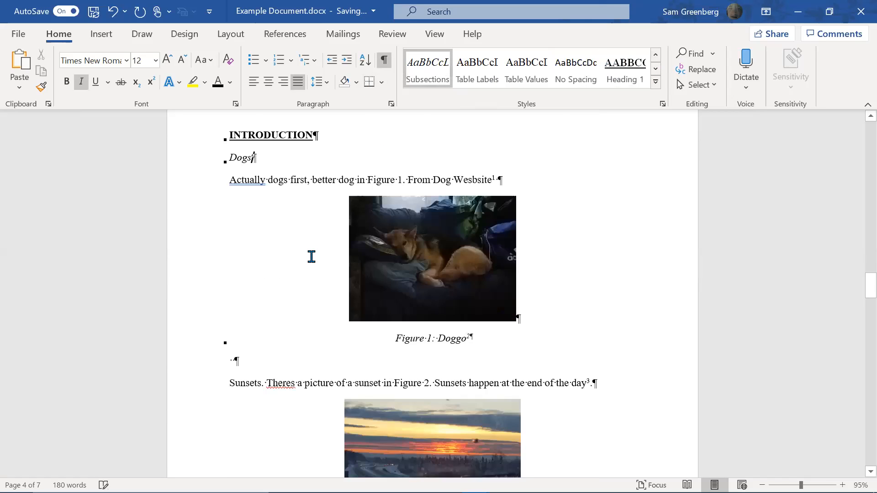
Turn the blank line after Figure 1 into a 'Sunsets' Subsections subheading
{"action": "left_click", "coordinate": [239, 218]}
{"action": "key", "text": "BackSpace"}
{"action": "type", "text": "Sunsets"}
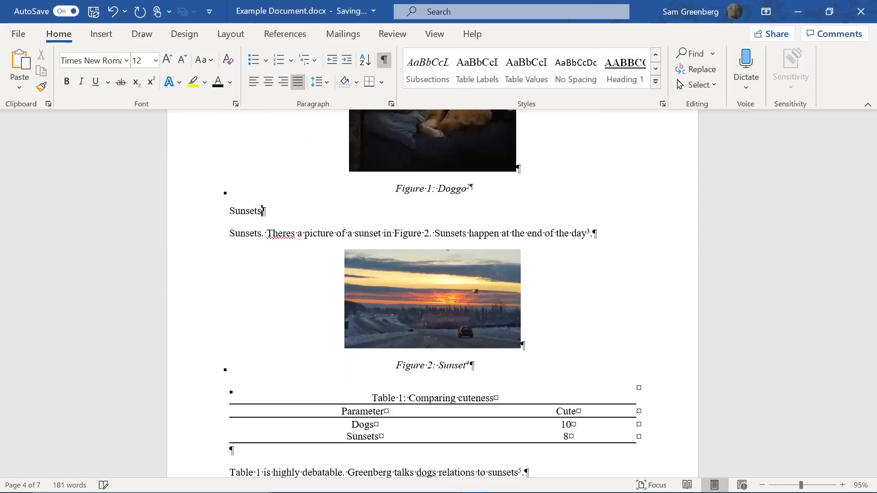
{"action": "left_click", "coordinate": [431, 64]}
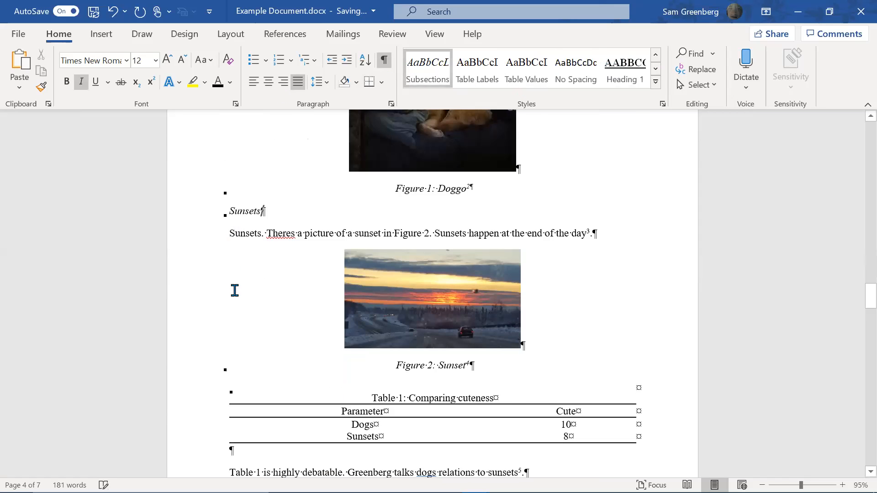
{"action": "scroll", "coordinate": [235, 291], "scroll_direction": "down", "scroll_amount": 5}
Rebuild the entire Table of Contents so it lists Dogs and Sunsets under Introduction
{"action": "scroll", "coordinate": [252, 268], "scroll_direction": "up", "scroll_amount": 4}
{"action": "scroll", "coordinate": [307, 297], "scroll_direction": "up", "scroll_amount": 8}
{"action": "key", "text": "ctrl+a"}
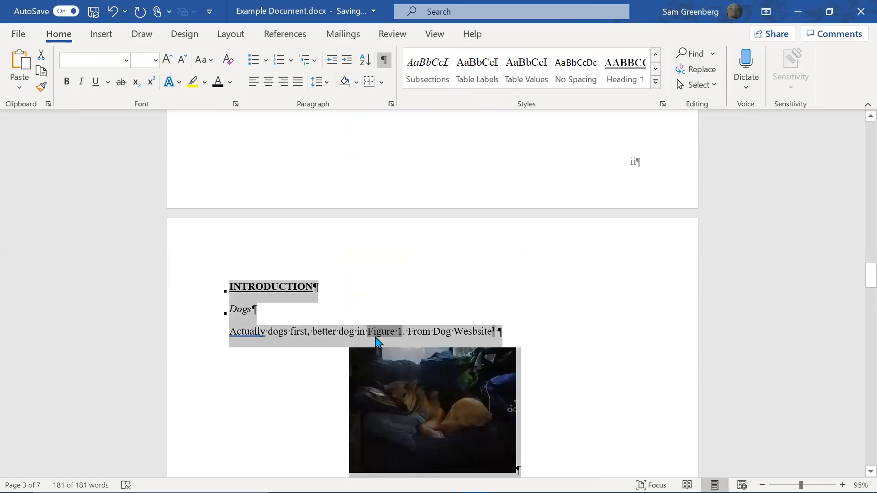
{"action": "key", "text": "F9"}
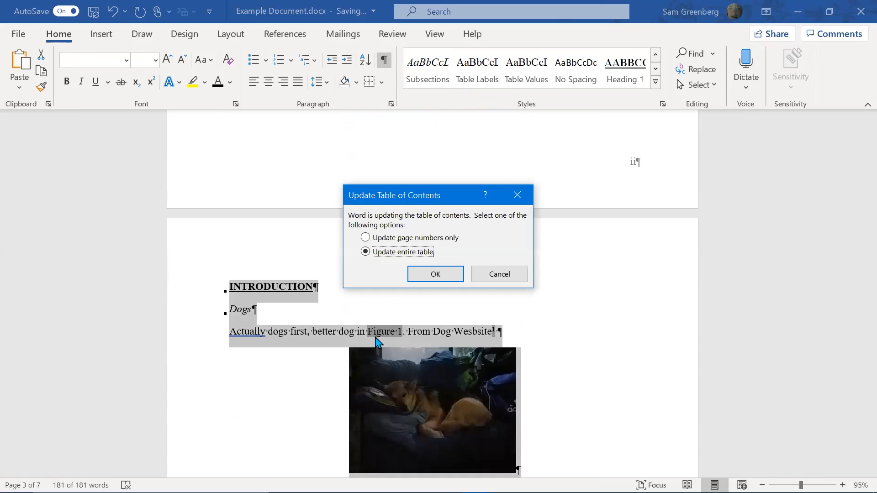
{"action": "key", "text": "Return"}
{"action": "scroll", "coordinate": [379, 338], "scroll_direction": "up", "scroll_amount": 10}
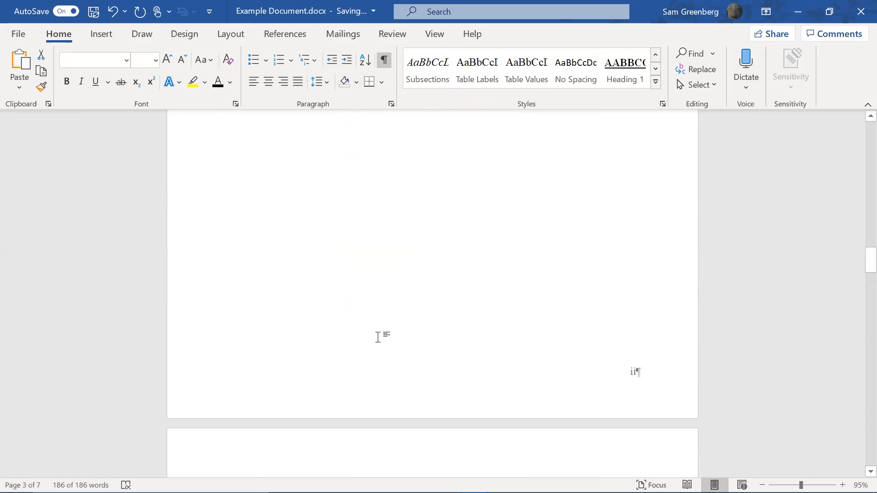
{"action": "scroll", "coordinate": [411, 225], "scroll_direction": "up", "scroll_amount": 15}
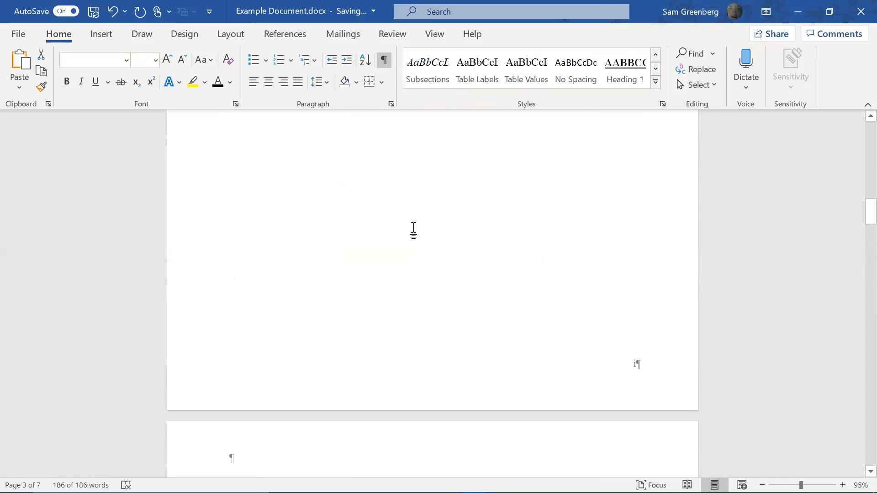
{"action": "left_click", "coordinate": [433, 209]}
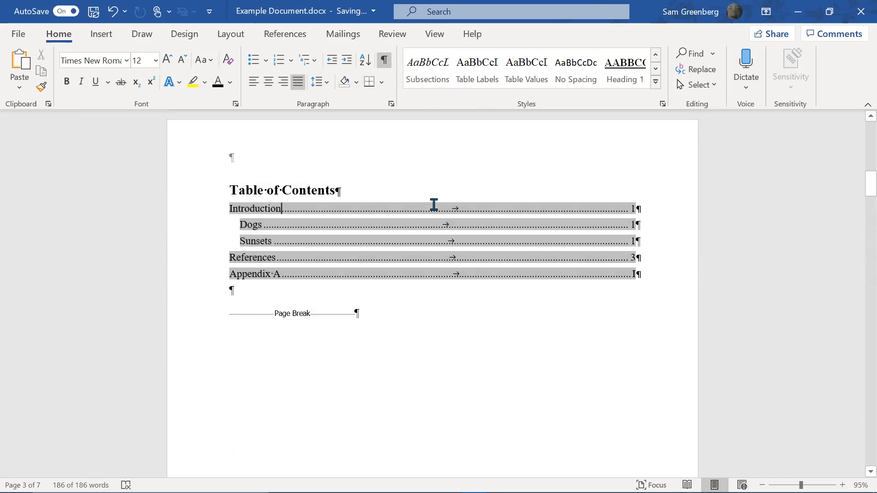
{"action": "left_click", "coordinate": [451, 175]}
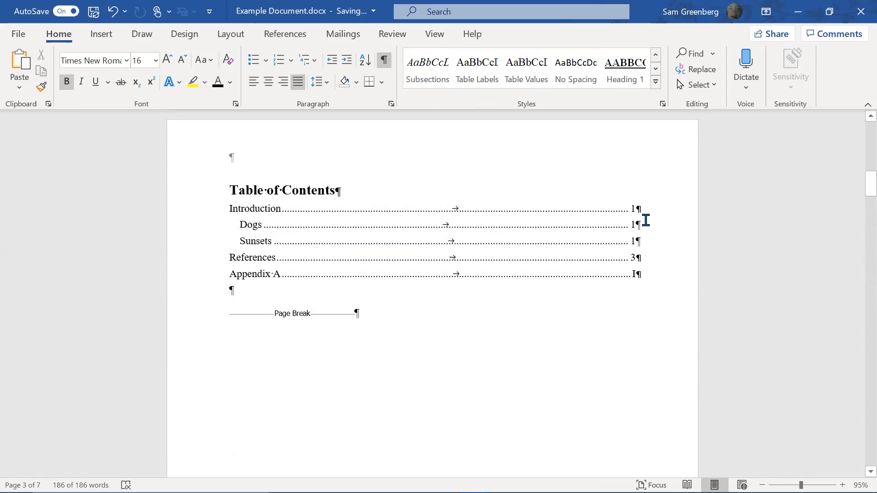
{"action": "scroll", "coordinate": [624, 288], "scroll_direction": "down", "scroll_amount": 3}
{"action": "scroll", "coordinate": [633, 273], "scroll_direction": "up", "scroll_amount": 3}
{"action": "scroll", "coordinate": [612, 274], "scroll_direction": "down", "scroll_amount": 9}
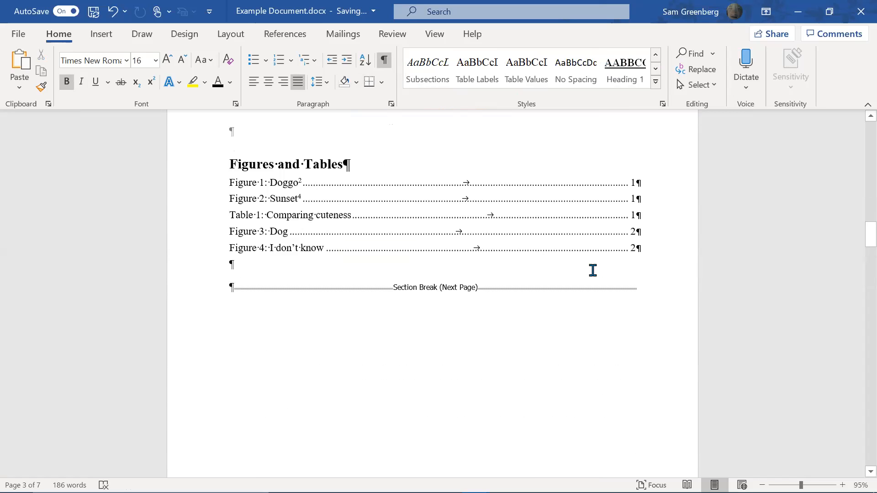
{"action": "scroll", "coordinate": [640, 219], "scroll_direction": "down", "scroll_amount": 12}
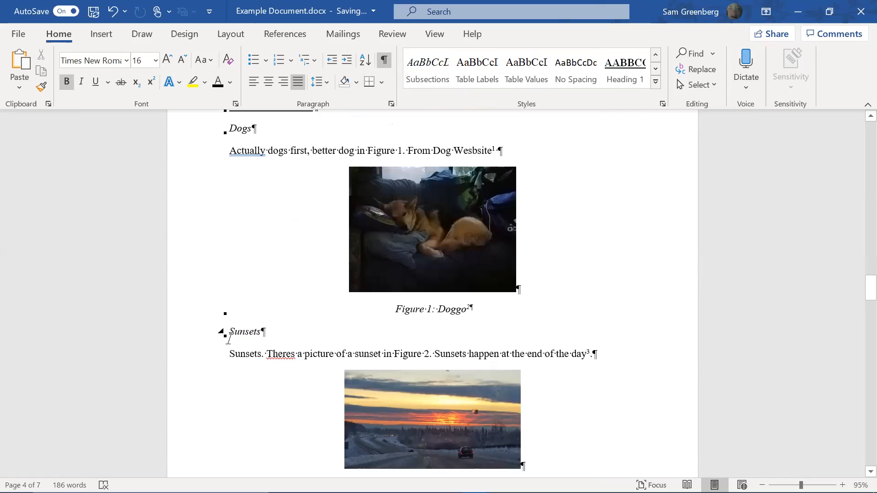
{"action": "scroll", "coordinate": [228, 338], "scroll_direction": "down", "scroll_amount": 5}
{"action": "scroll", "coordinate": [455, 347], "scroll_direction": "down", "scroll_amount": 2}
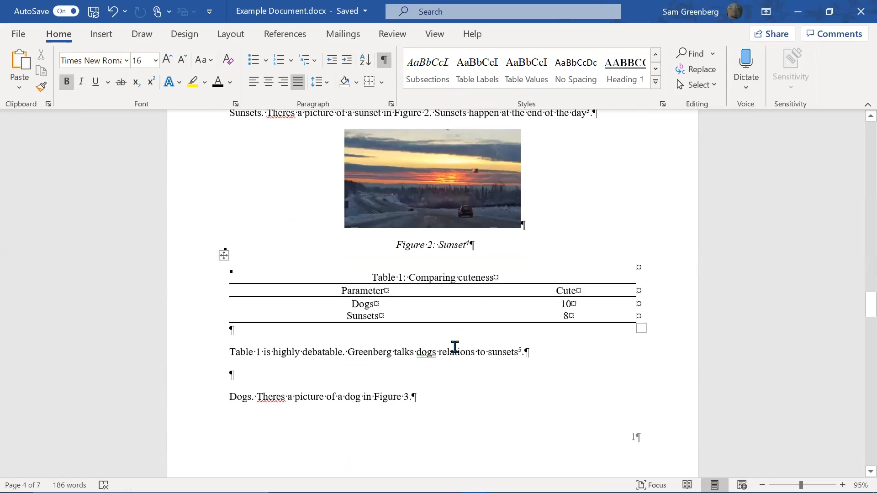
{"action": "left_click", "coordinate": [255, 296]}
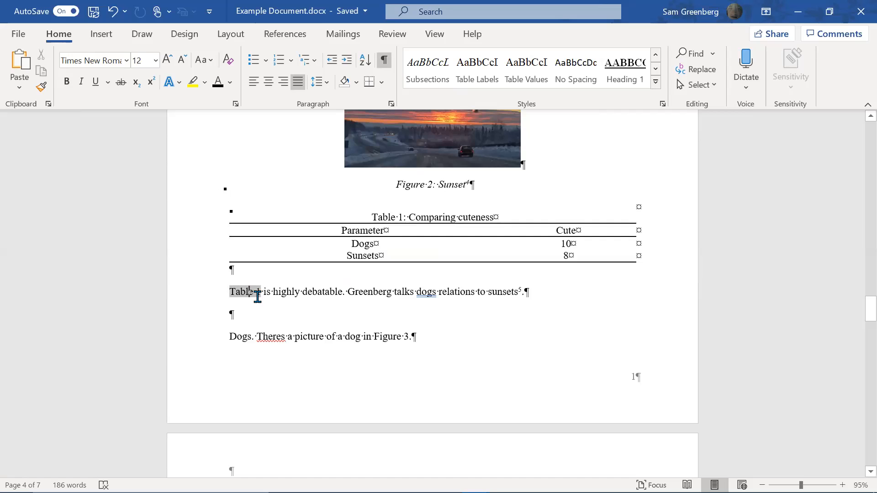
{"action": "scroll", "coordinate": [291, 299], "scroll_direction": "down", "scroll_amount": 6}
{"action": "left_click", "coordinate": [454, 352]}
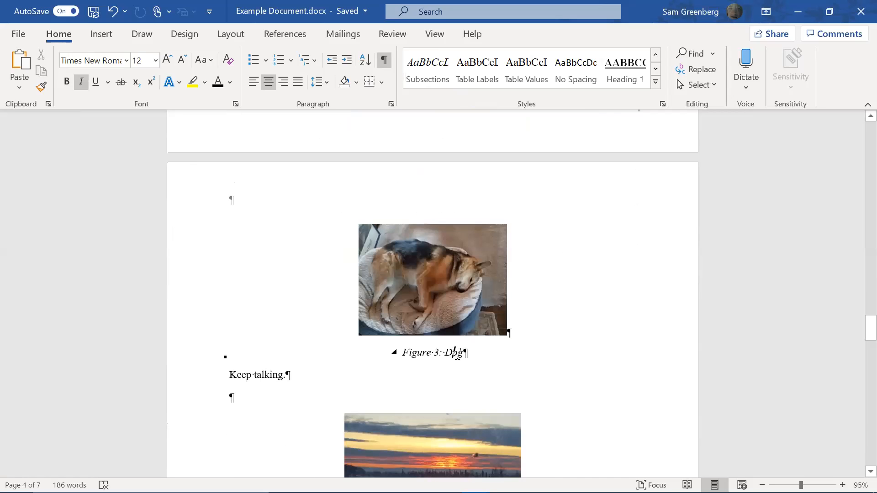
{"action": "scroll", "coordinate": [435, 354], "scroll_direction": "down", "scroll_amount": 5}
{"action": "scroll", "coordinate": [434, 354], "scroll_direction": "up", "scroll_amount": 1}
{"action": "scroll", "coordinate": [435, 354], "scroll_direction": "down", "scroll_amount": 2}
{"action": "scroll", "coordinate": [434, 354], "scroll_direction": "down", "scroll_amount": 8}
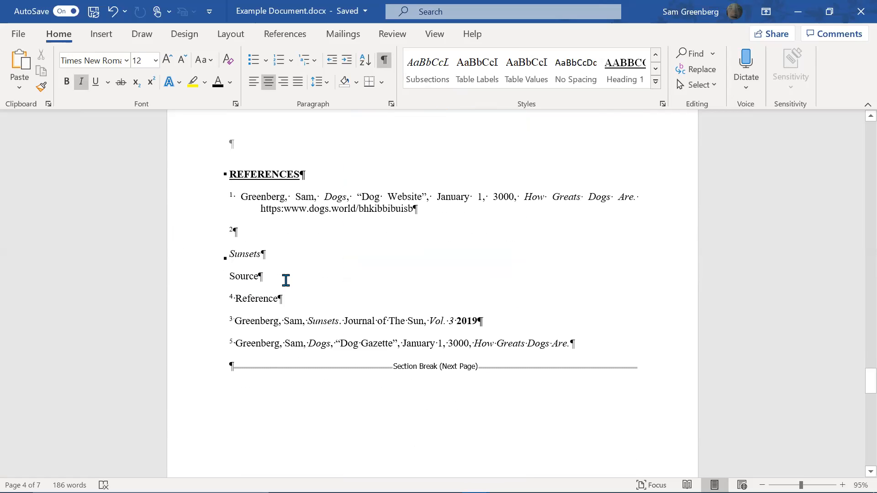
{"action": "left_click", "coordinate": [286, 280]}
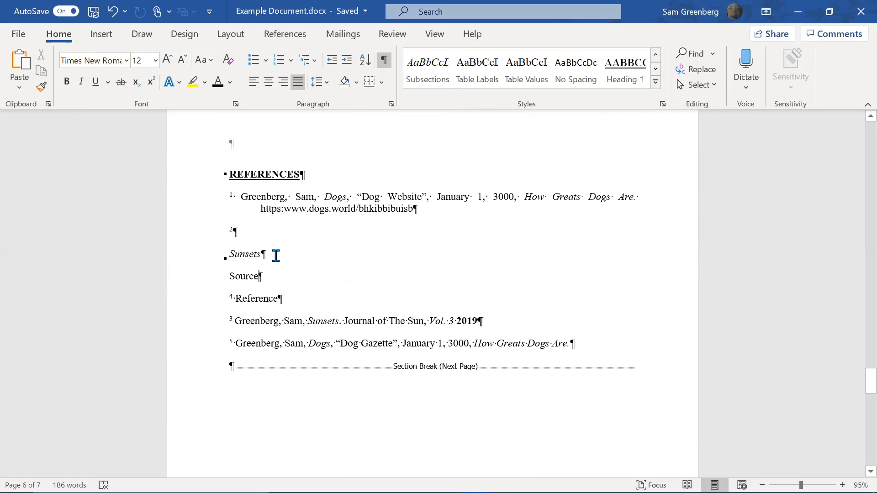
{"action": "double_click", "coordinate": [256, 254]}
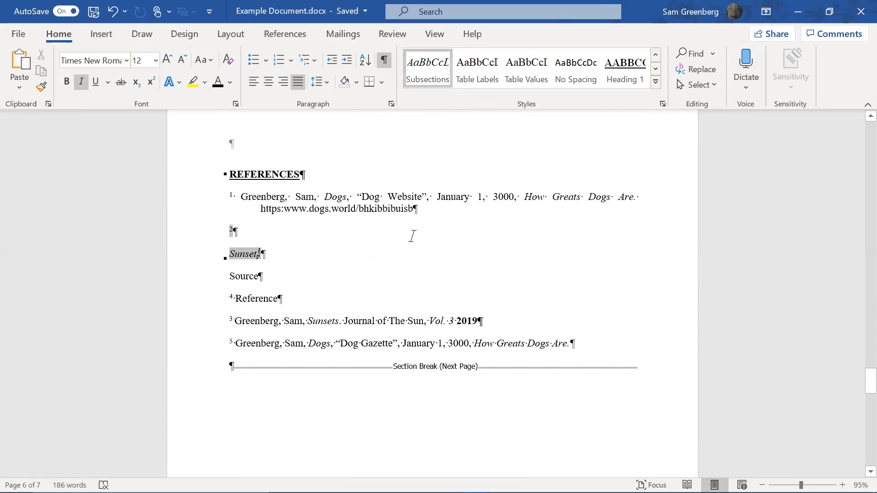
{"action": "scroll", "coordinate": [467, 230], "scroll_direction": "up", "scroll_amount": 1}
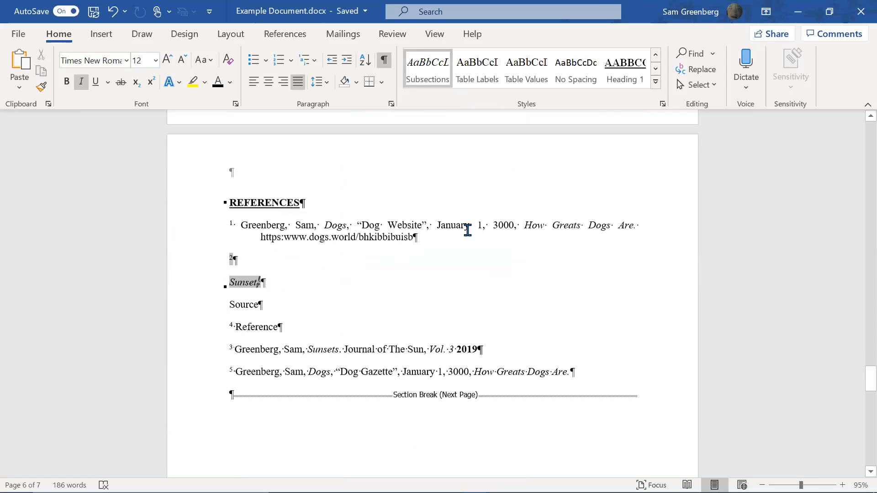
{"action": "scroll", "coordinate": [299, 295], "scroll_direction": "up", "scroll_amount": 10}
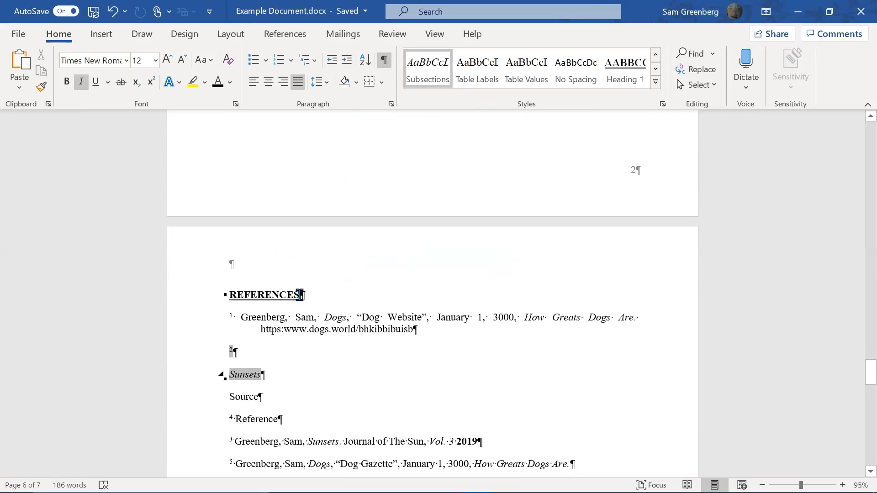
{"action": "scroll", "coordinate": [299, 295], "scroll_direction": "up", "scroll_amount": 15}
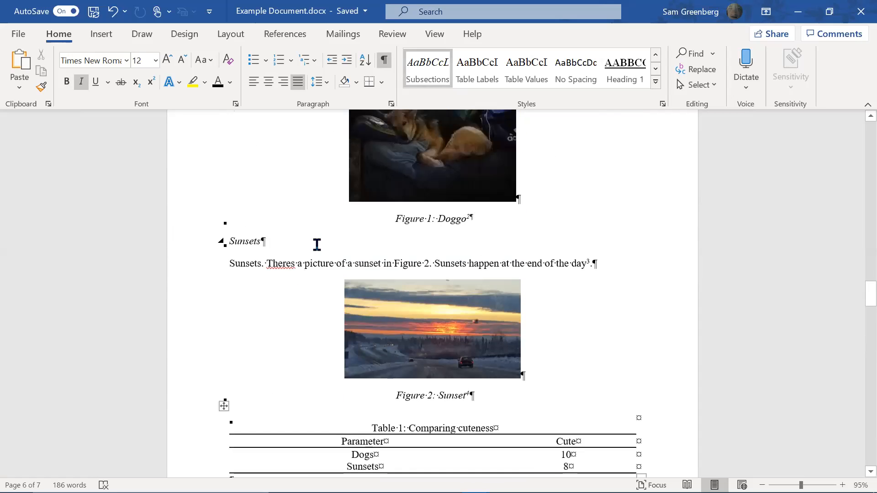
{"action": "left_click_drag", "start_coordinate": [260, 244], "coordinate": [220, 250]}
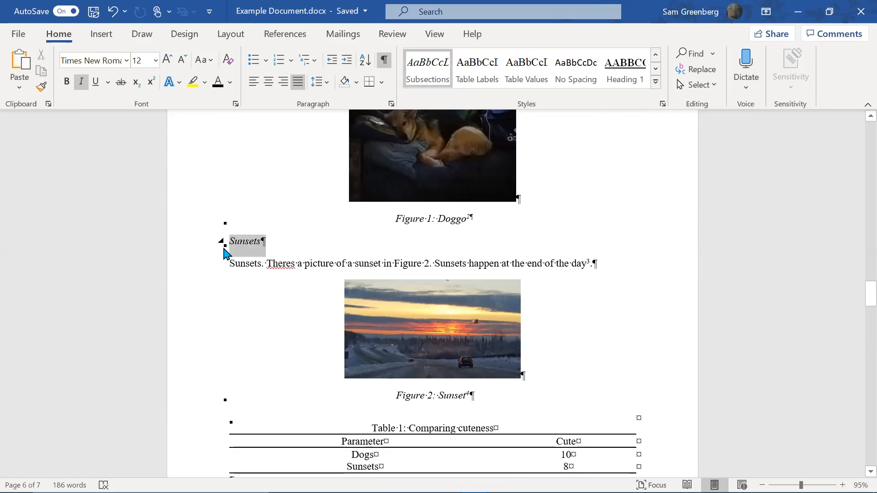
{"action": "left_click", "coordinate": [224, 249]}
{"action": "left_click", "coordinate": [242, 241]}
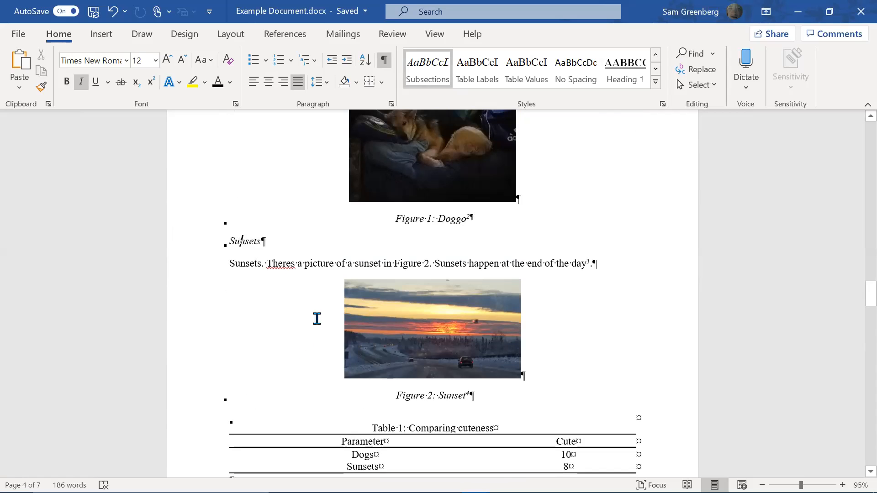
{"action": "scroll", "coordinate": [328, 243], "scroll_direction": "down", "scroll_amount": 5}
{"action": "scroll", "coordinate": [327, 251], "scroll_direction": "down", "scroll_amount": 15}
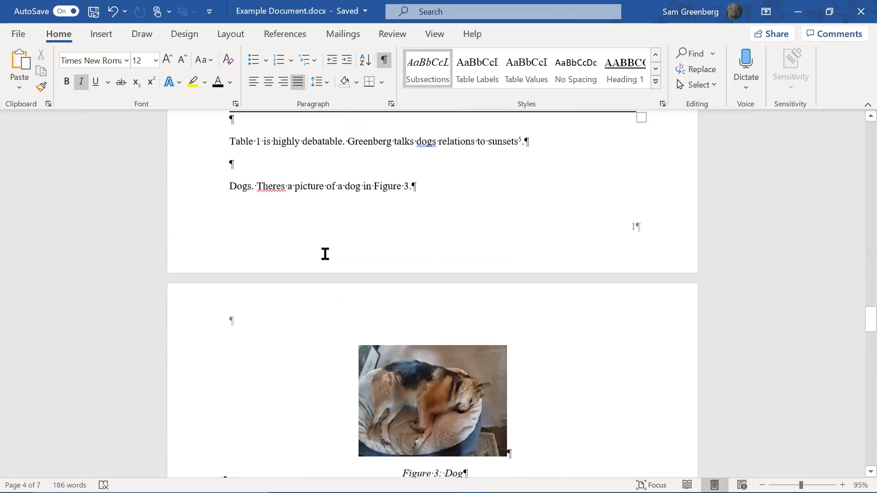
{"action": "scroll", "coordinate": [339, 264], "scroll_direction": "up", "scroll_amount": 10}
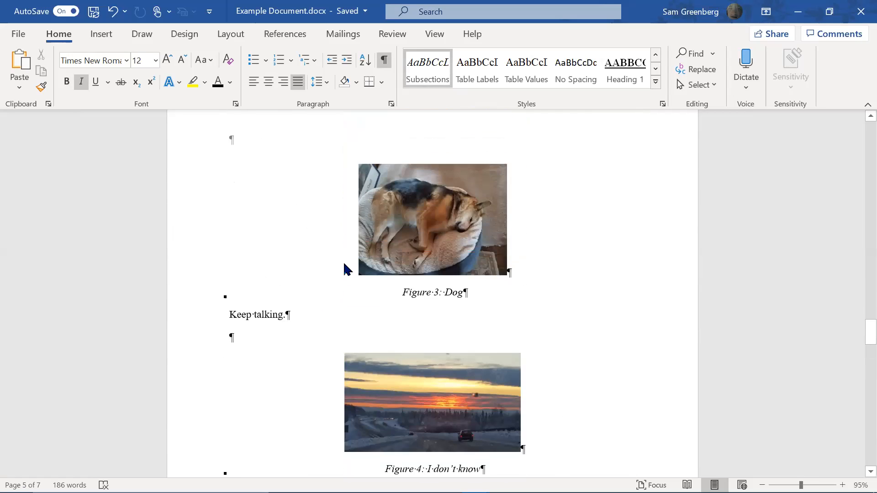
{"action": "scroll", "coordinate": [368, 304], "scroll_direction": "up", "scroll_amount": 2}
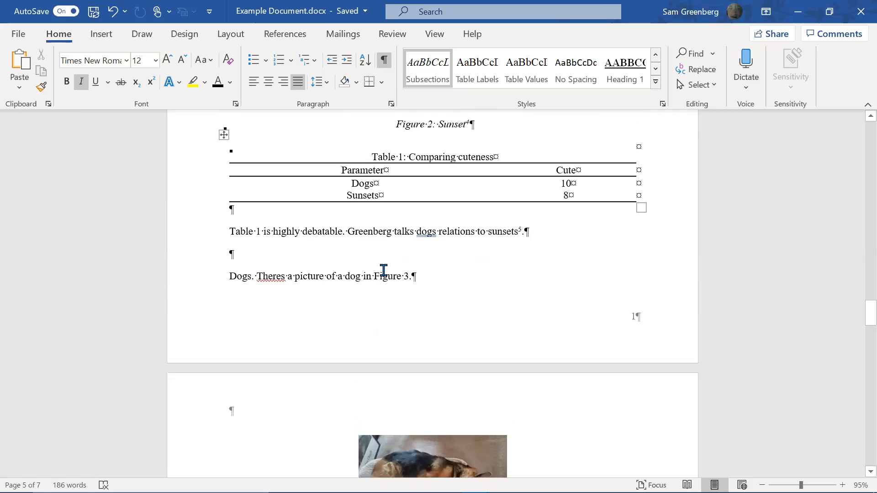